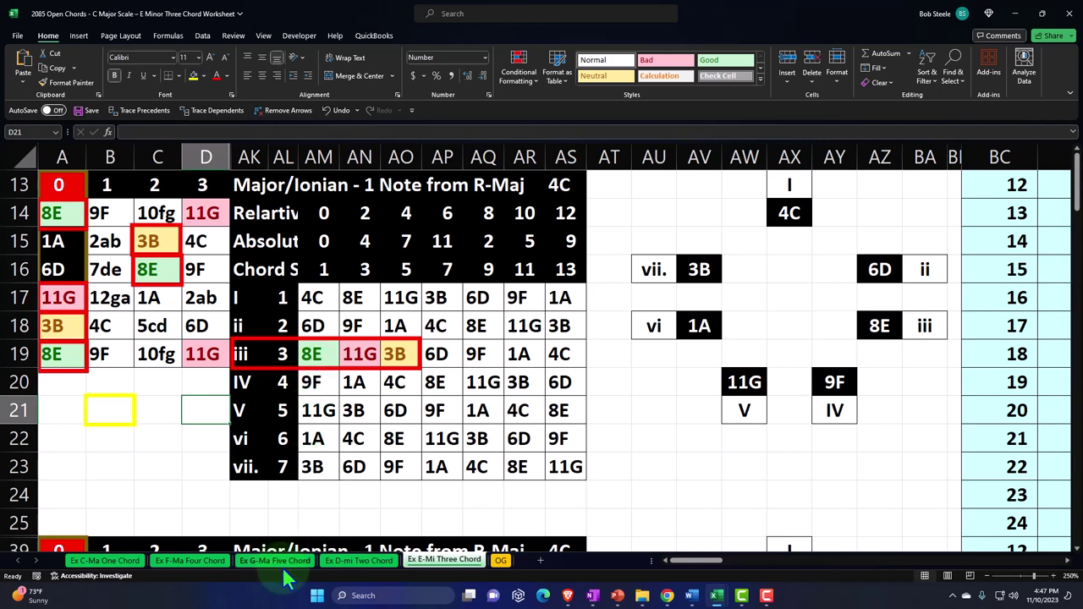
Switch to the OG sheet and scroll fully left to show the fret 0–22 note grid
{"action": "left_click", "coordinate": [502, 562]}
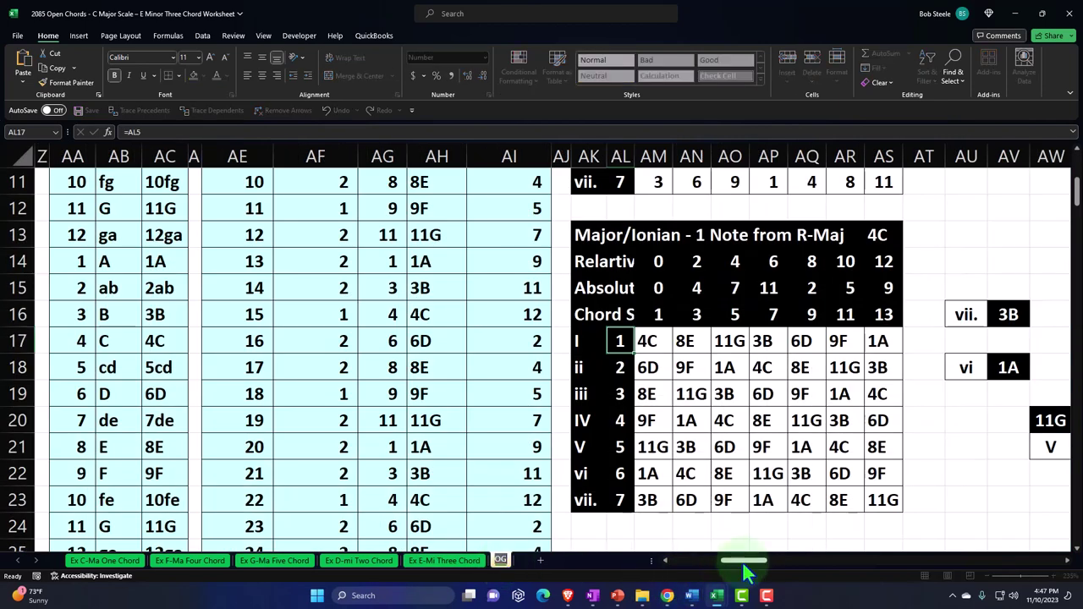
{"action": "left_click_drag", "start_coordinate": [745, 572], "coordinate": [652, 568]}
{"action": "left_click", "coordinate": [366, 509]}
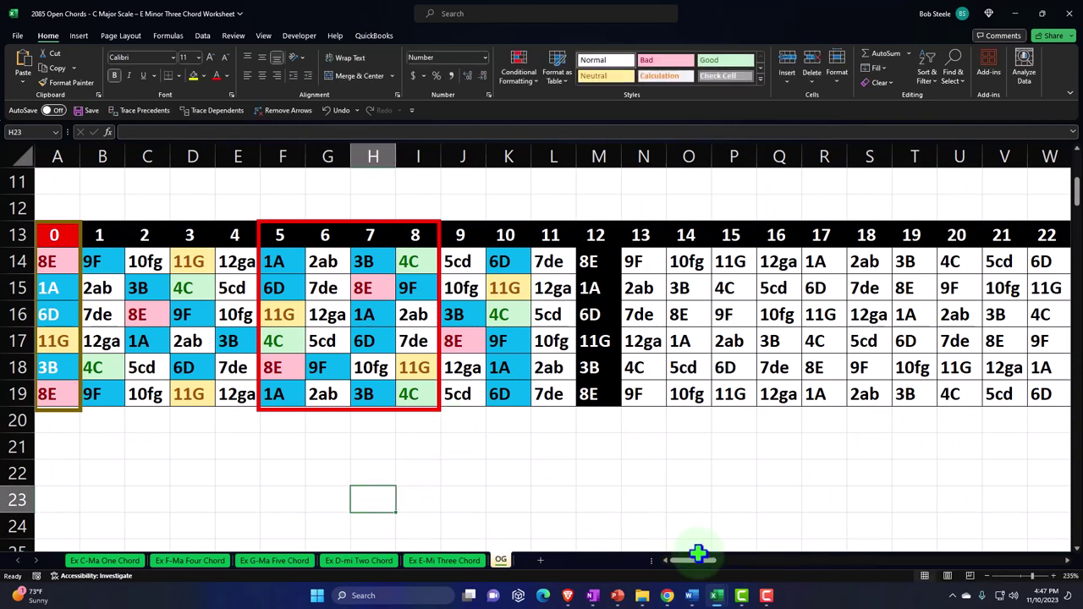
{"action": "scroll", "coordinate": [717, 572], "scroll_direction": "right", "scroll_amount": 5}
{"action": "scroll", "coordinate": [623, 406], "scroll_direction": "up", "scroll_amount": 4}
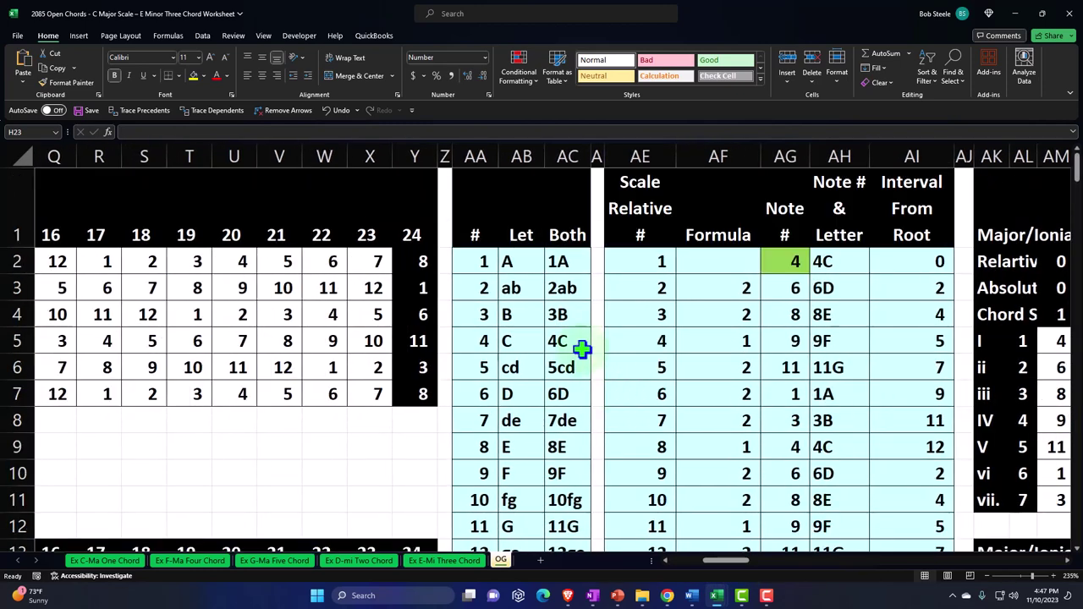
{"action": "left_click", "coordinate": [483, 260]}
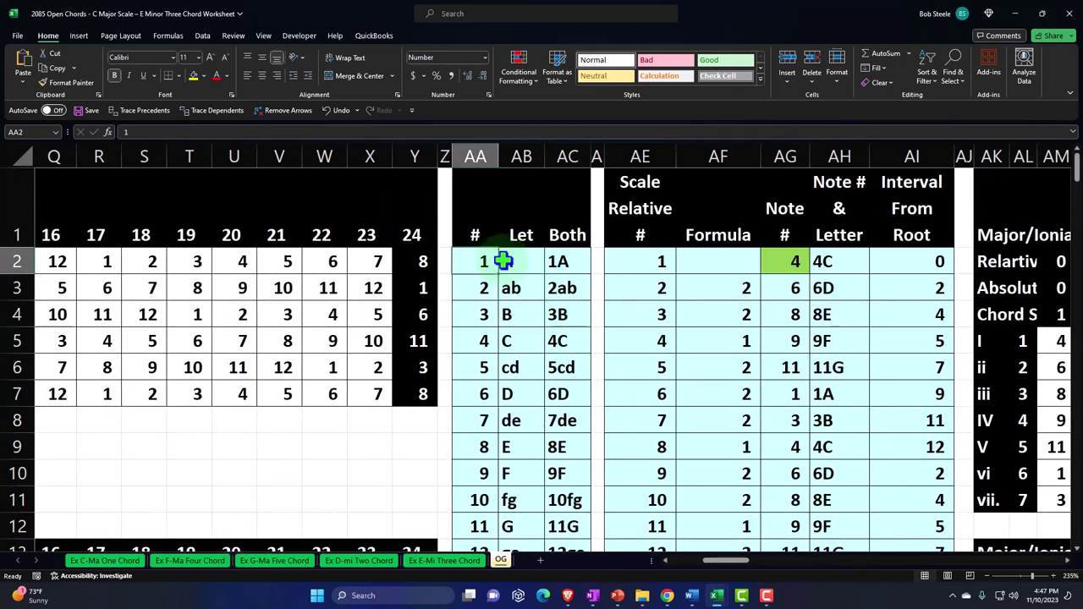
{"action": "left_click", "coordinate": [505, 260]}
{"action": "left_click", "coordinate": [478, 258]}
{"action": "left_click", "coordinate": [560, 263]}
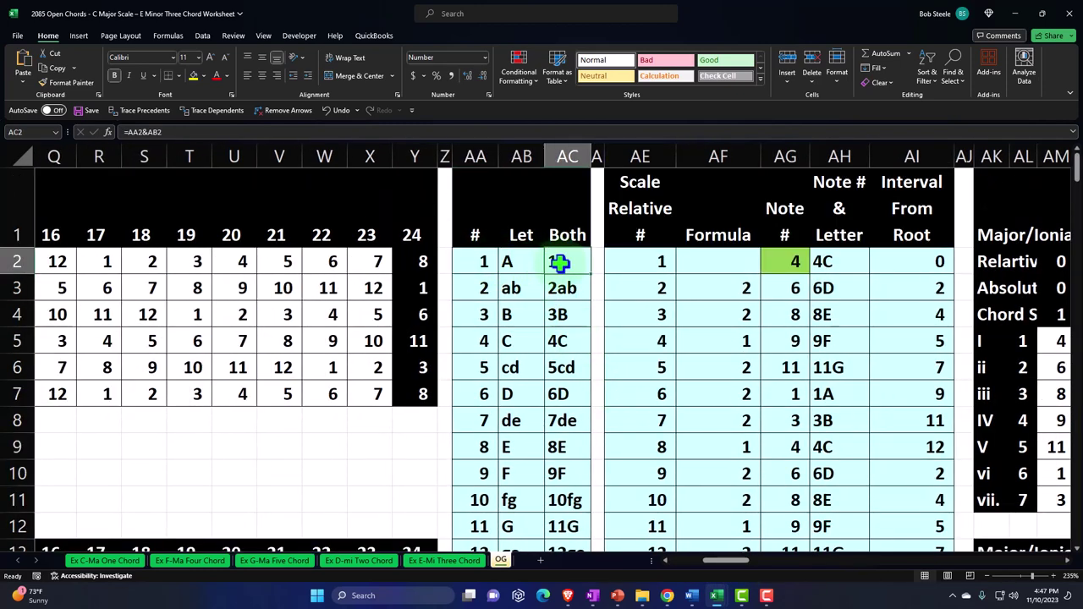
{"action": "left_click", "coordinate": [787, 264]}
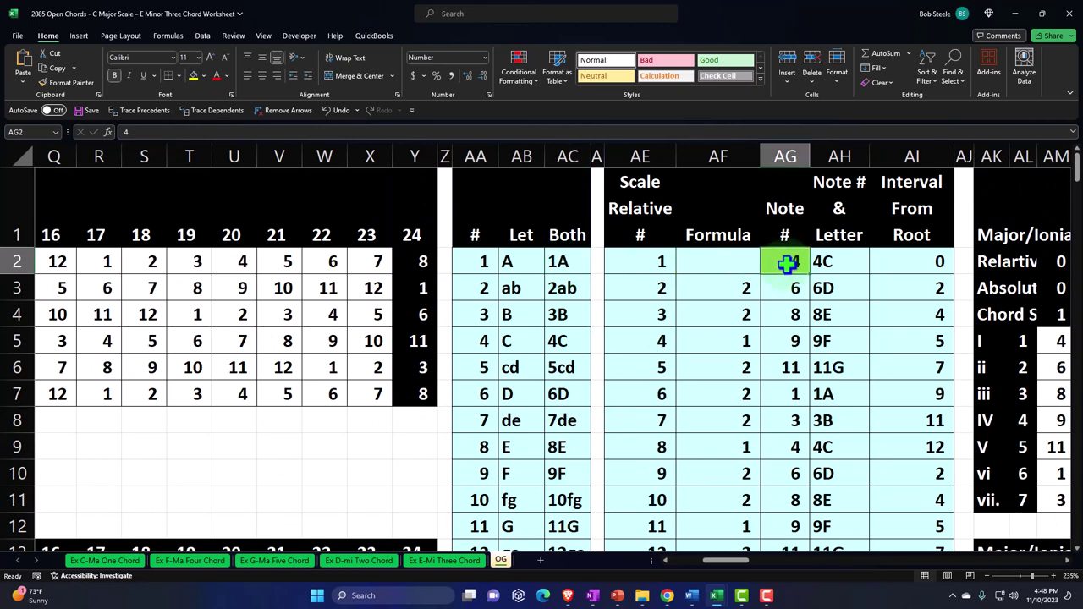
{"action": "key", "text": "Right"}
{"action": "key", "text": "Right"}
{"action": "key", "text": "Right"}
{"action": "key", "text": "Right"}
{"action": "key", "text": "Right"}
{"action": "key", "text": "Right"}
{"action": "key", "text": "Right"}
{"action": "key", "text": "Right"}
{"action": "key", "text": "Right"}
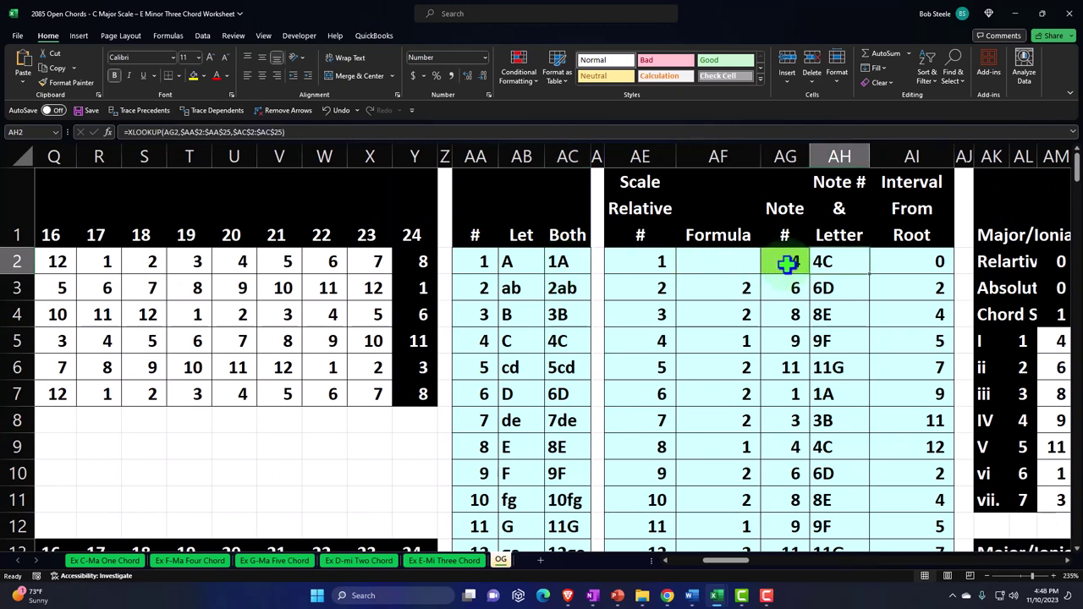
{"action": "key", "text": "Right"}
{"action": "key", "text": "Right"}
{"action": "key", "text": "Right"}
{"action": "key", "text": "Right"}
{"action": "key", "text": "Right"}
{"action": "key", "text": "Right"}
{"action": "key", "text": "Right"}
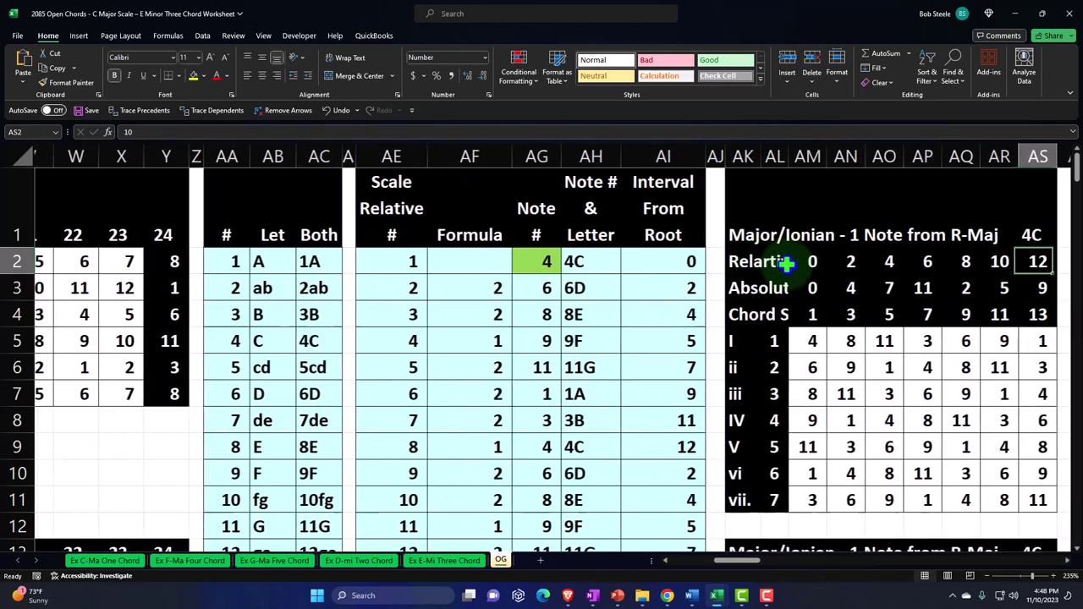
{"action": "scroll", "coordinate": [786, 264], "scroll_direction": "down", "scroll_amount": 2}
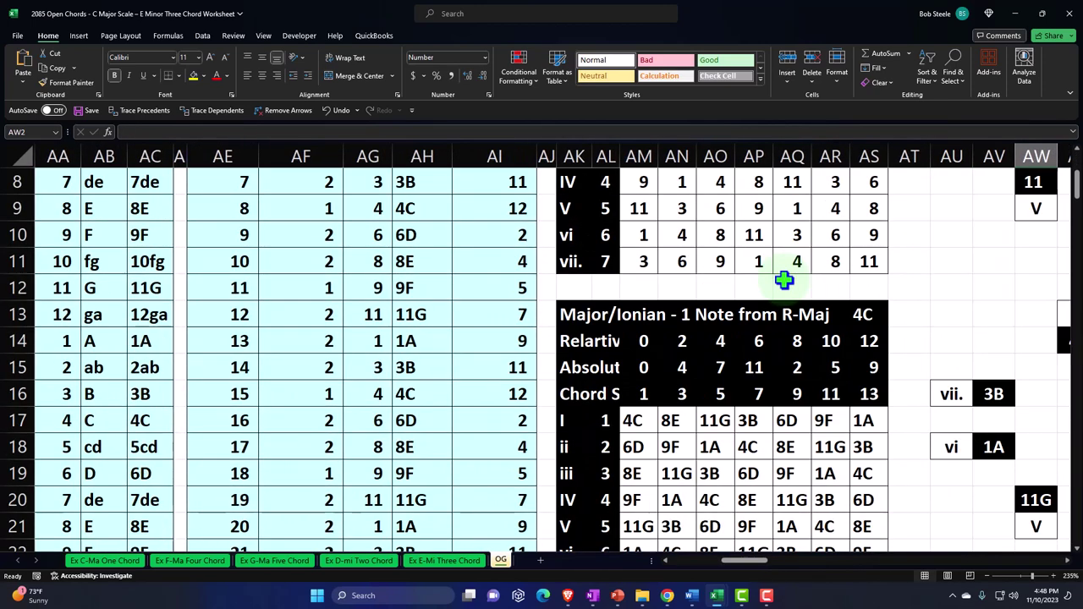
{"action": "scroll", "coordinate": [783, 280], "scroll_direction": "down", "scroll_amount": 1}
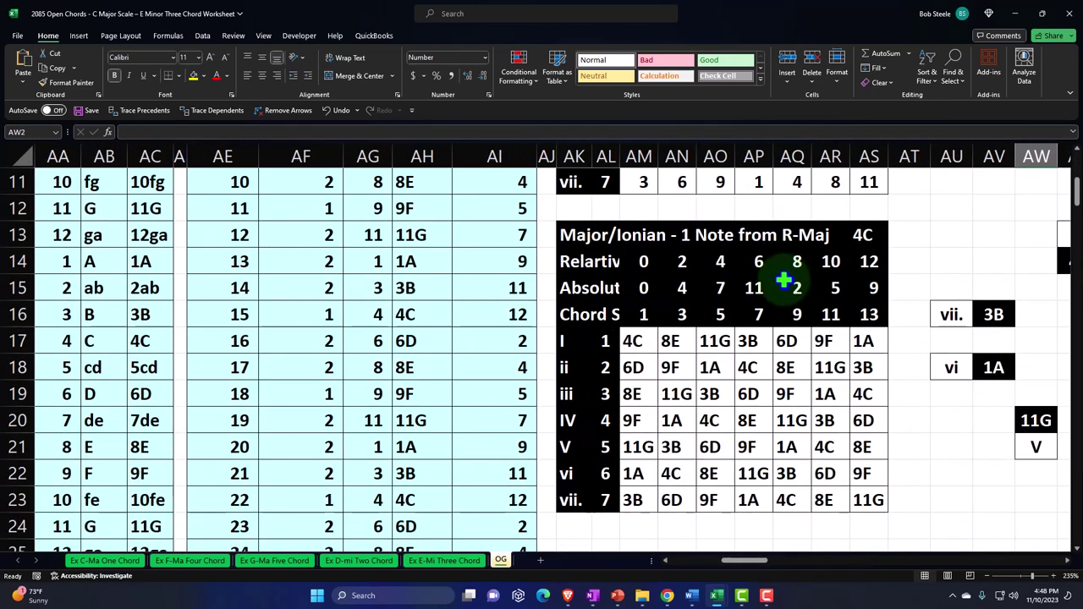
{"action": "left_click_drag", "start_coordinate": [633, 341], "coordinate": [631, 500]}
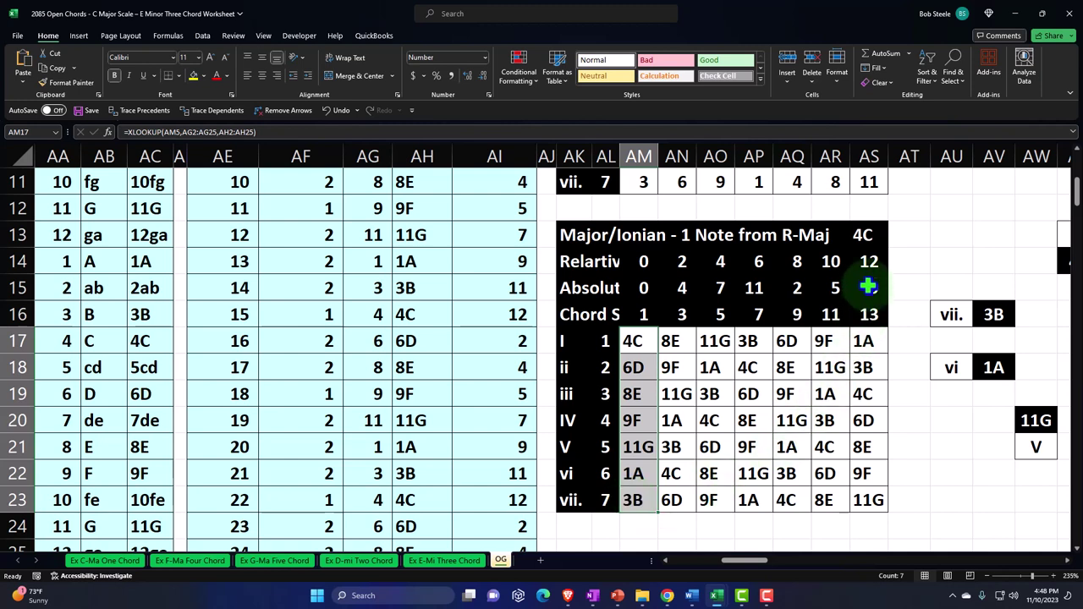
{"action": "left_click", "coordinate": [869, 237]}
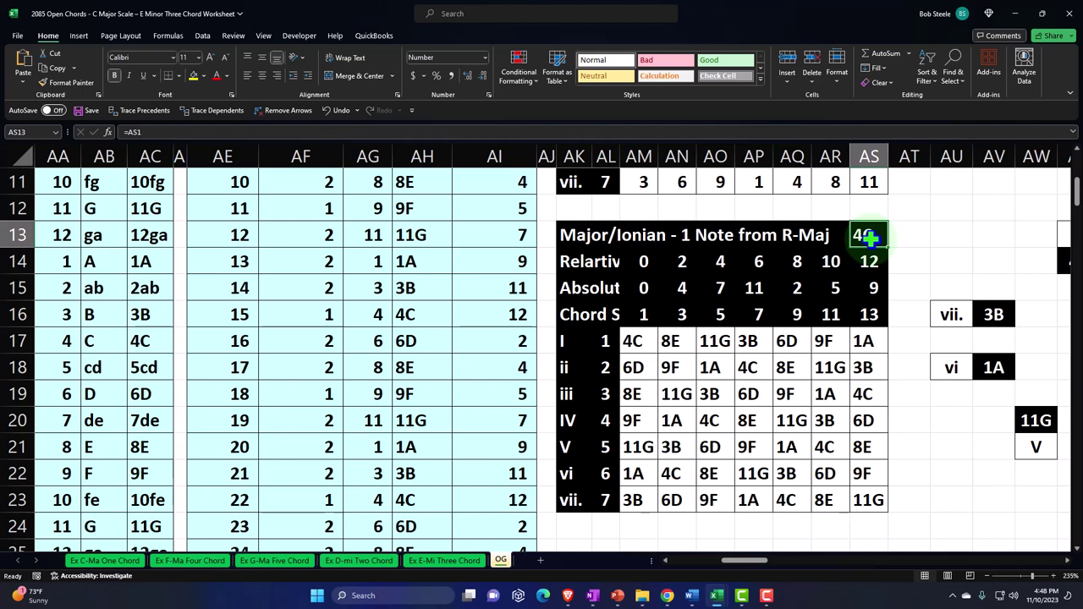
{"action": "left_click", "coordinate": [607, 339]}
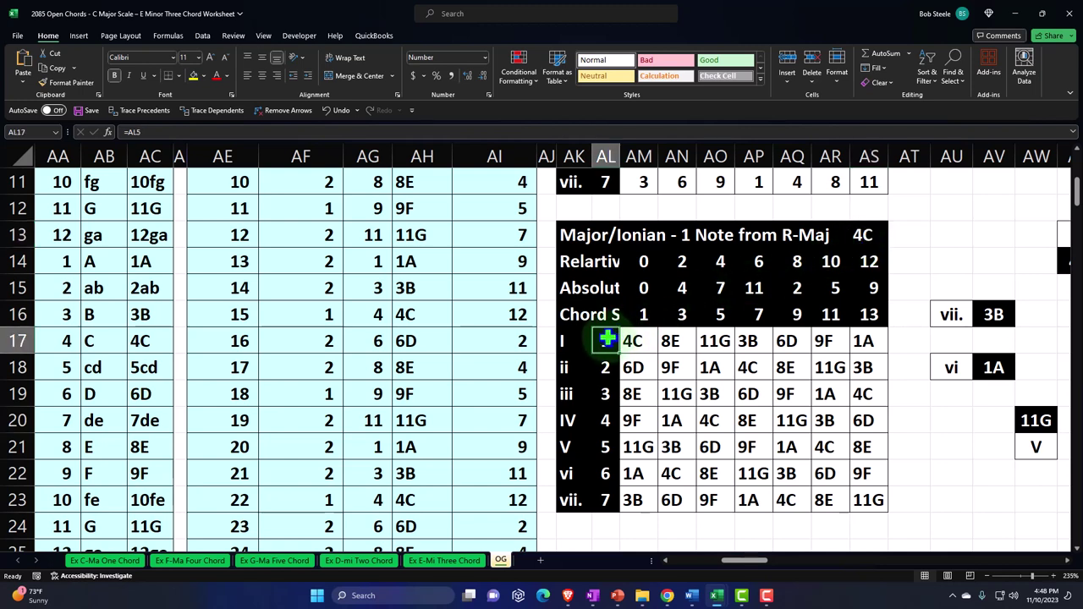
Open the Ex C-Ma One Chord sheet and inspect A14's XLOOKUP formula returning 8E
{"action": "left_click", "coordinate": [123, 561]}
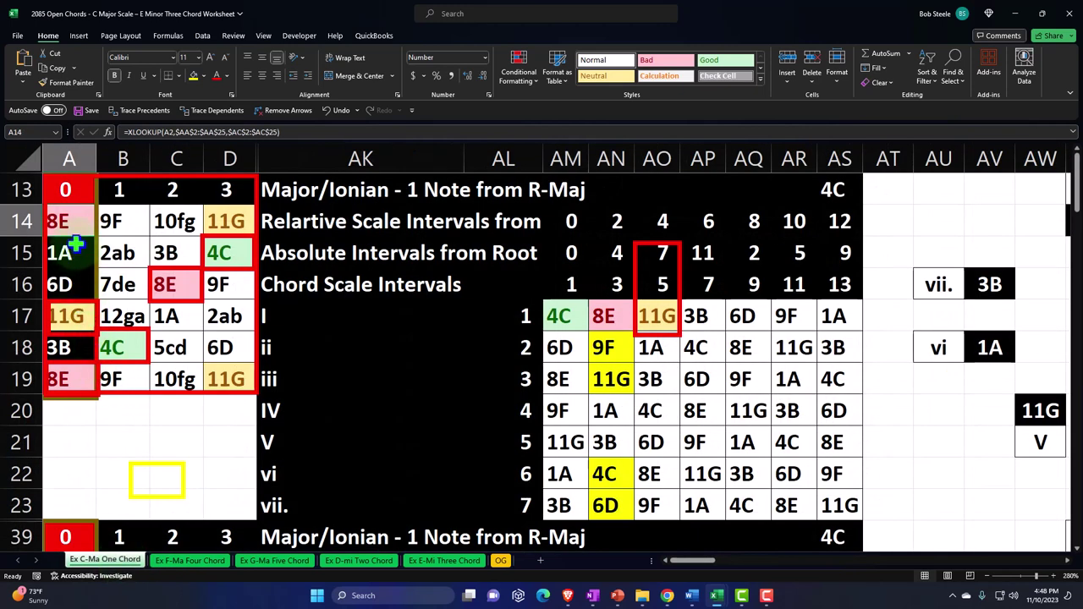
{"action": "left_click_drag", "start_coordinate": [68, 193], "coordinate": [223, 369]}
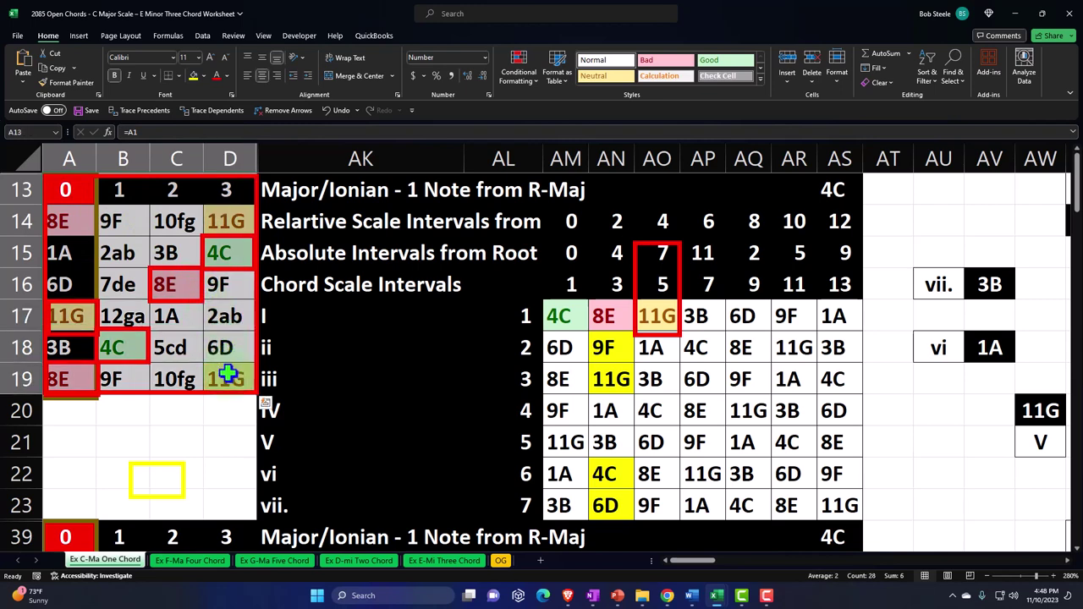
{"action": "left_click", "coordinate": [58, 221]}
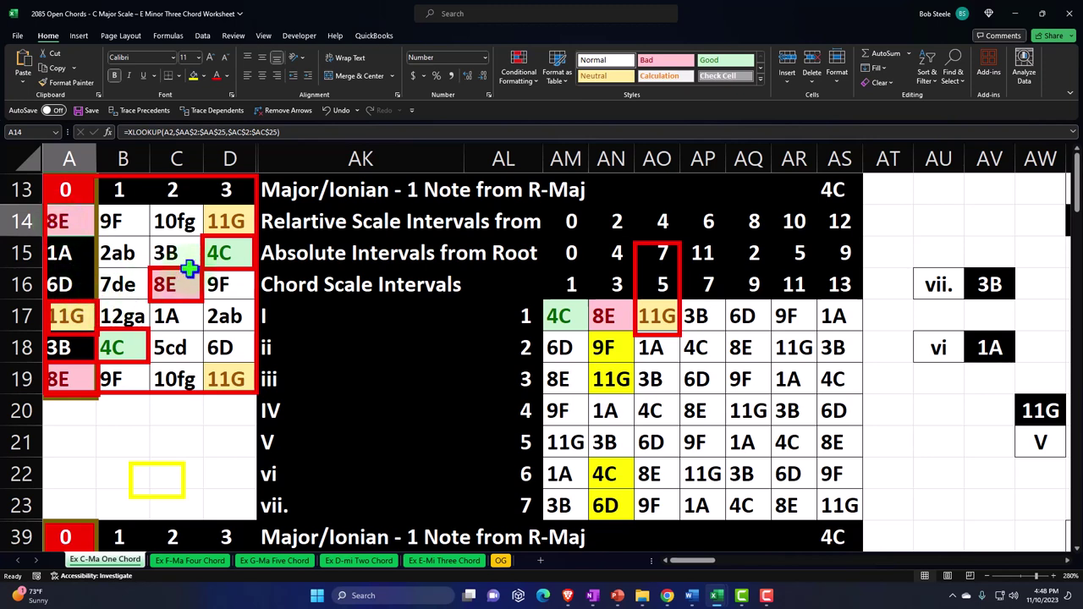
{"action": "scroll", "coordinate": [188, 268], "scroll_direction": "down", "scroll_amount": 7}
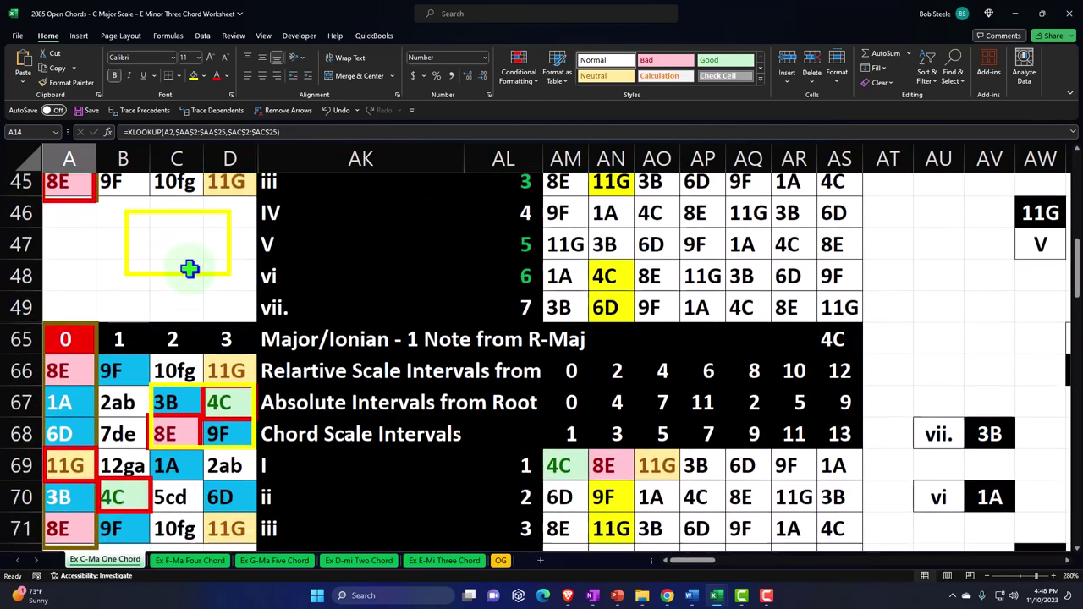
{"action": "scroll", "coordinate": [188, 268], "scroll_direction": "up", "scroll_amount": 7}
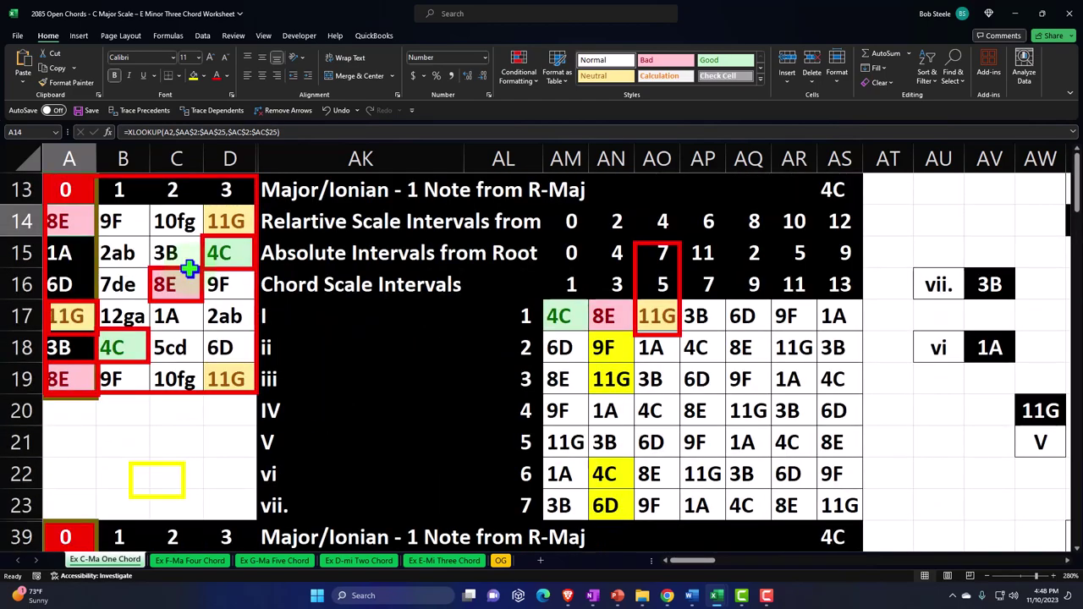
Open the Ex F-Ma Four Chord sheet and inspect the IV, ii, iii degree cells and key cell AS13
{"action": "left_click", "coordinate": [210, 563]}
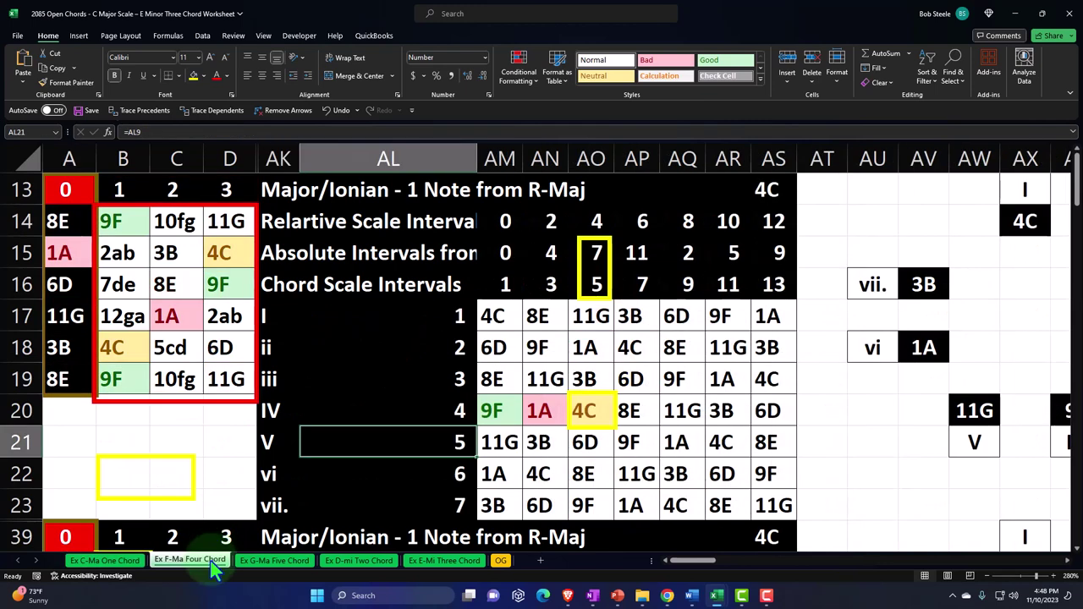
{"action": "left_click", "coordinate": [450, 410]}
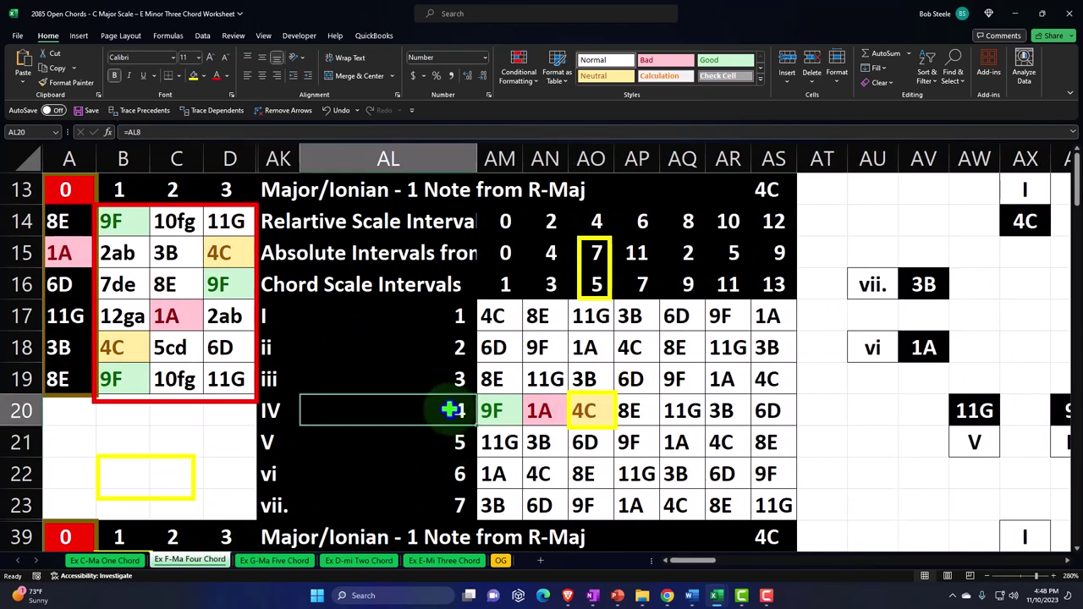
{"action": "left_click", "coordinate": [784, 196]}
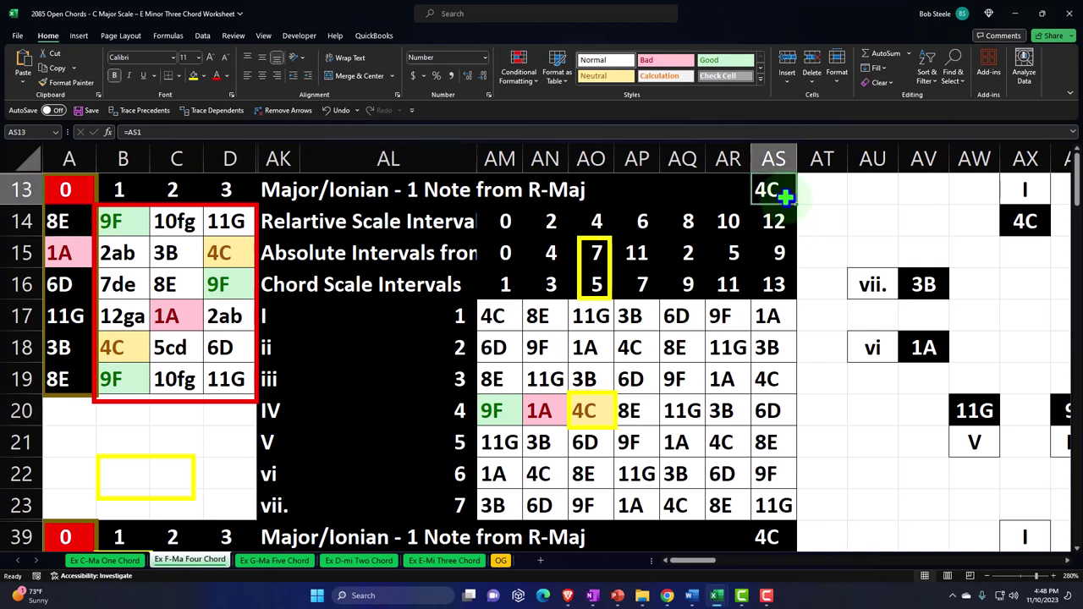
{"action": "left_click", "coordinate": [457, 349]}
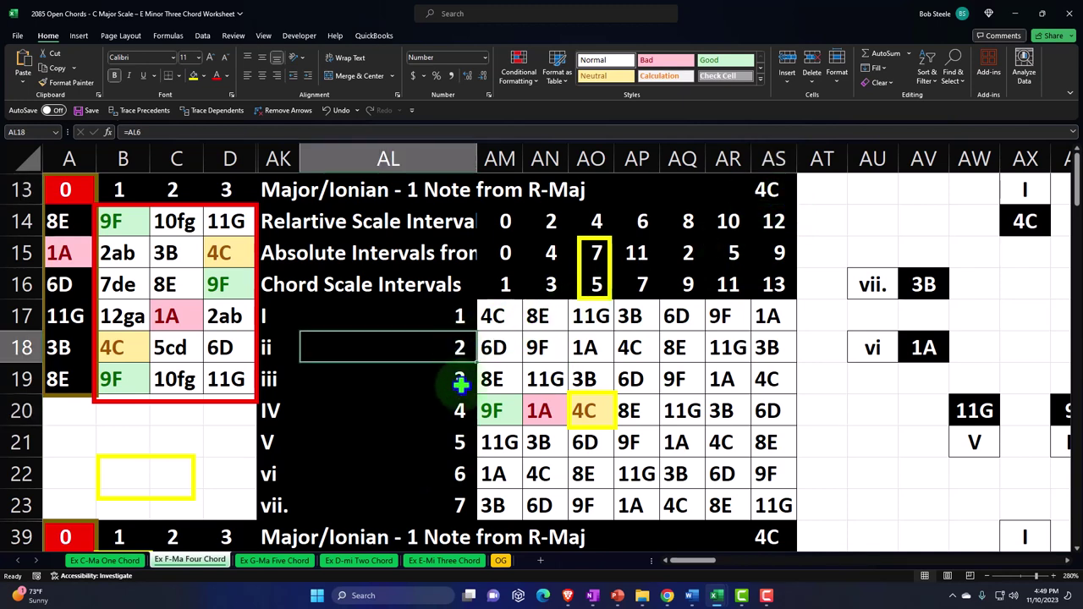
{"action": "left_click", "coordinate": [460, 387]}
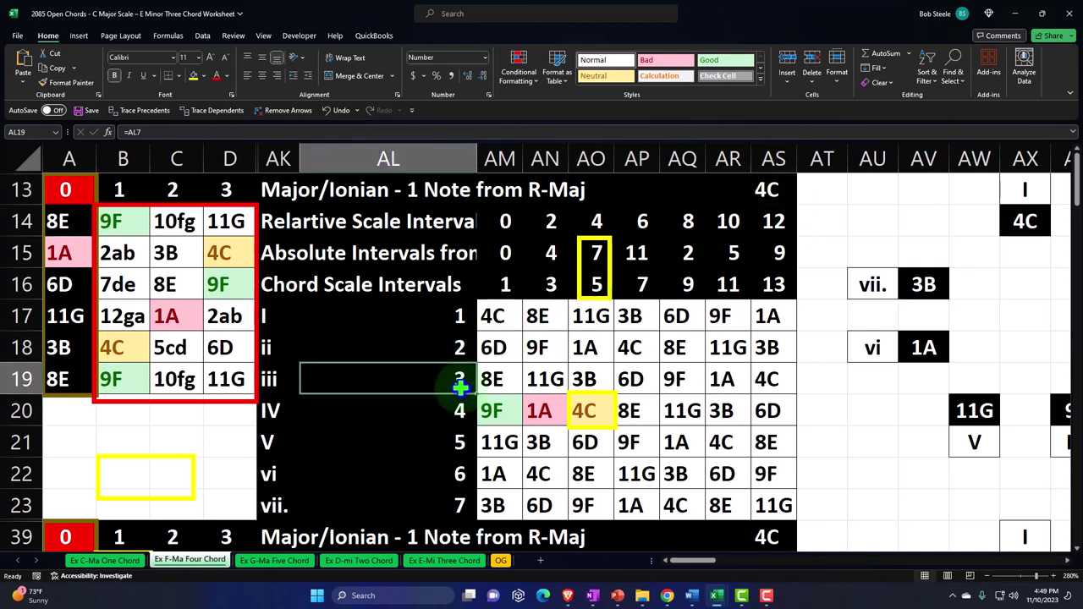
Select the I, IV and V chord labels together
{"action": "left_click", "coordinate": [277, 326]}
{"action": "left_click", "coordinate": [280, 411], "text": "ctrl"}
{"action": "left_click", "coordinate": [282, 442], "text": "ctrl"}
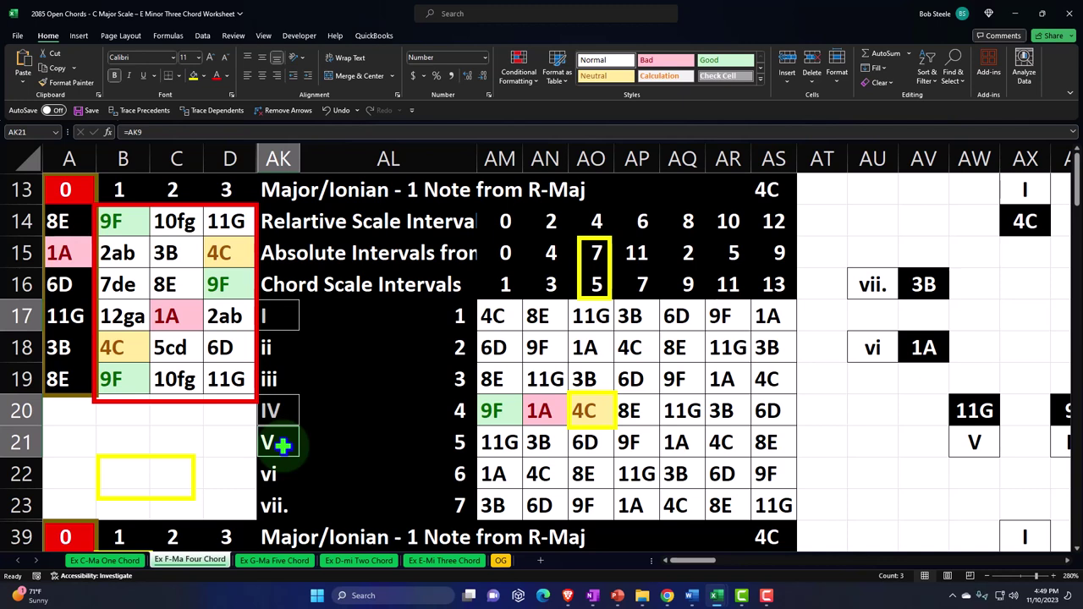
Switch to the Ex G-Ma Five Chord sheet showing 11G, 3B and 6D coloured
{"action": "left_click", "coordinate": [290, 565]}
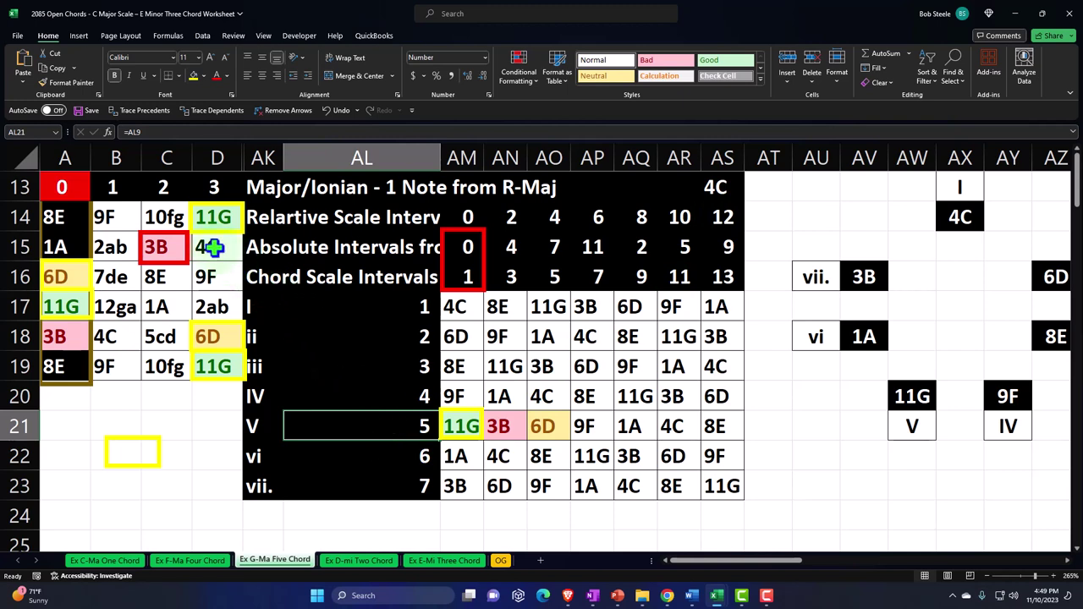
Review the ii row and grid A14:D19 on Ex D-mi Two Chord, then open Ex E-Mi Three Chord
{"action": "left_click", "coordinate": [358, 560]}
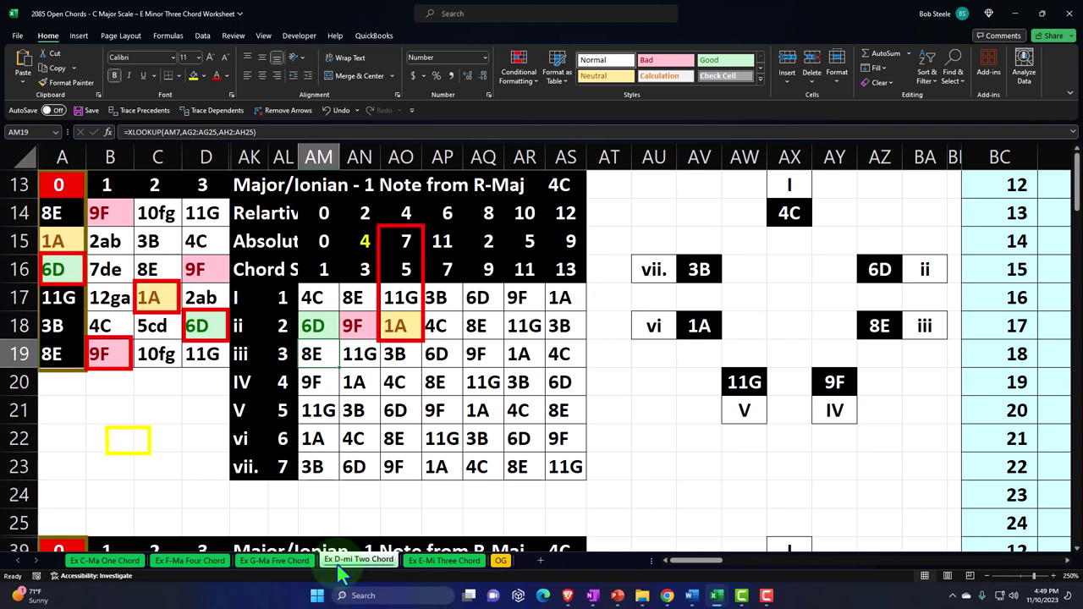
{"action": "left_click", "coordinate": [280, 326]}
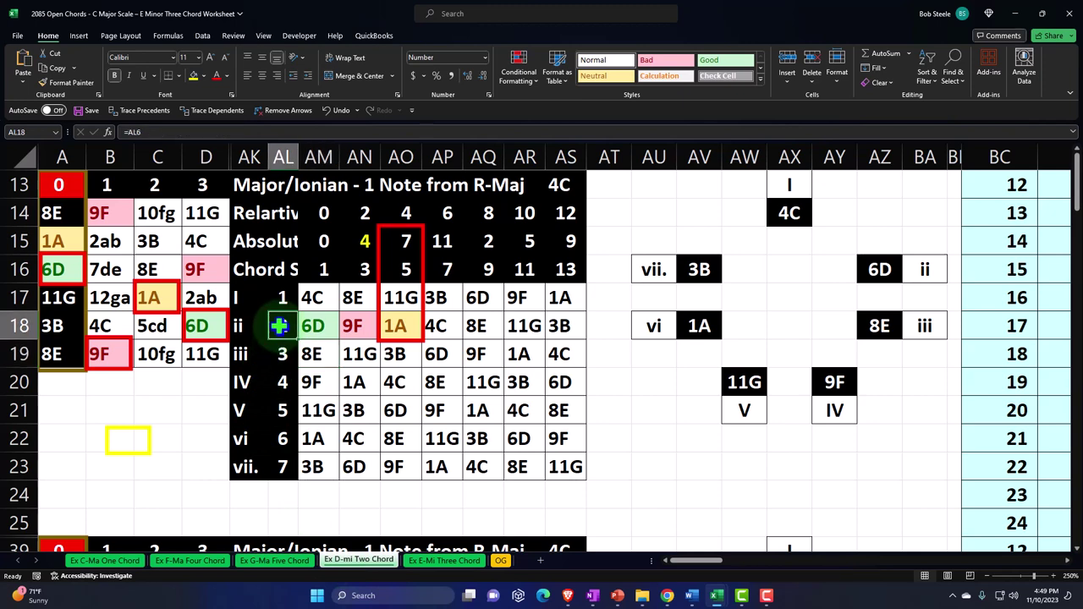
{"action": "left_click_drag", "start_coordinate": [55, 213], "coordinate": [190, 347]}
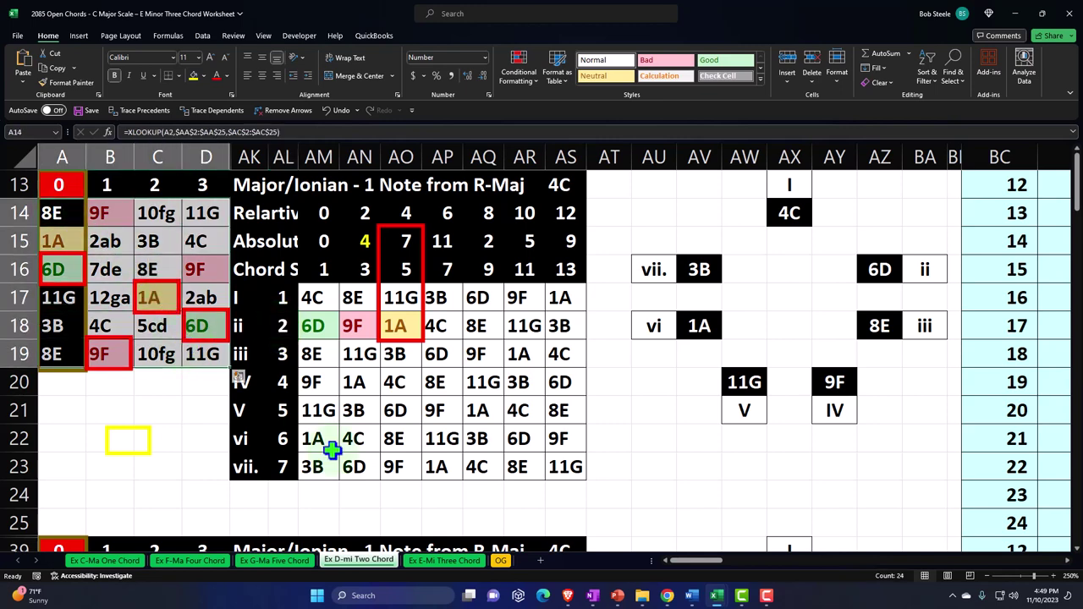
{"action": "left_click", "coordinate": [424, 564]}
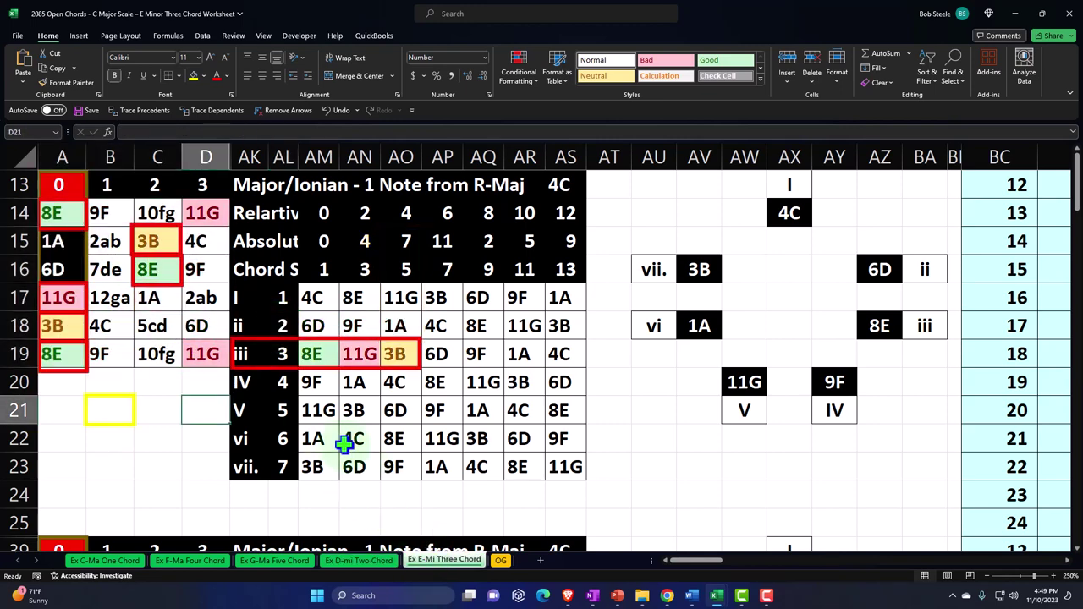
Inspect the XLOOKUP note formulas, starting with 8E, across the stacked iii-chord fretboard tables
{"action": "left_click", "coordinate": [313, 350]}
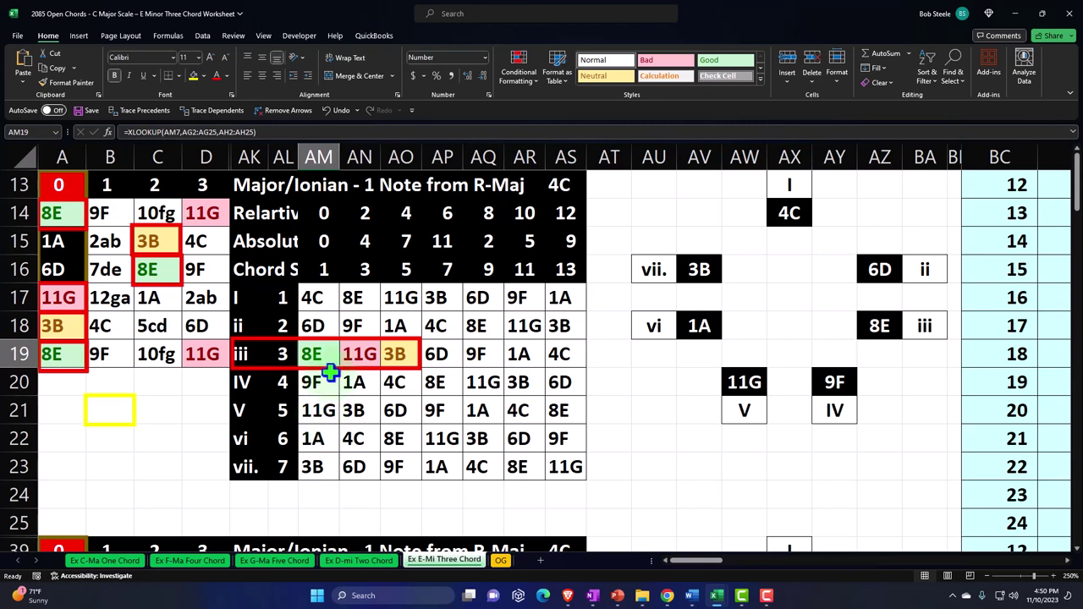
{"action": "scroll", "coordinate": [330, 372], "scroll_direction": "down", "scroll_amount": 4}
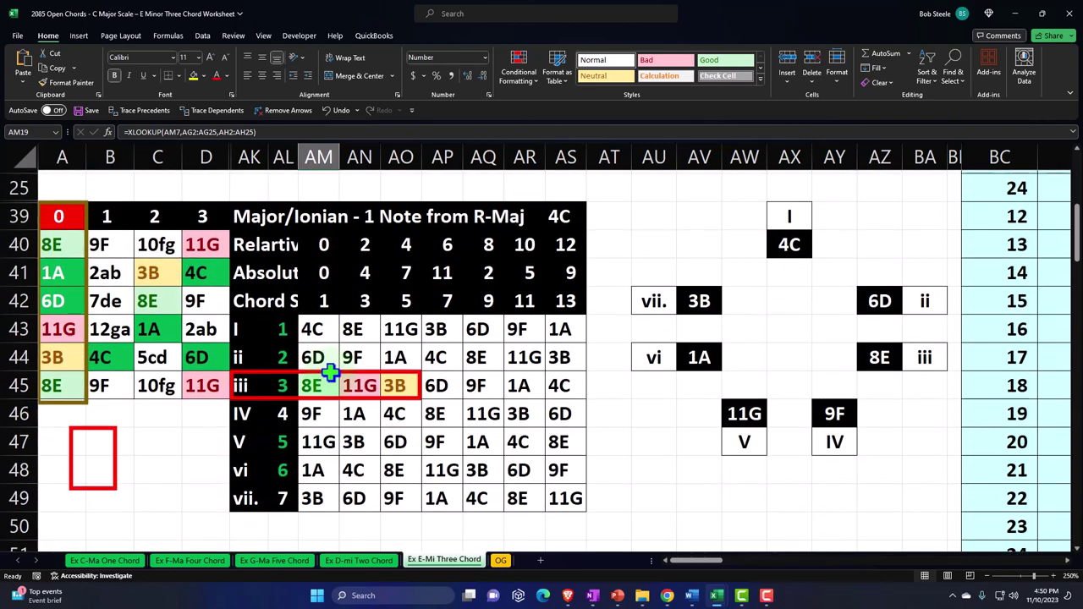
{"action": "left_click", "coordinate": [208, 353]}
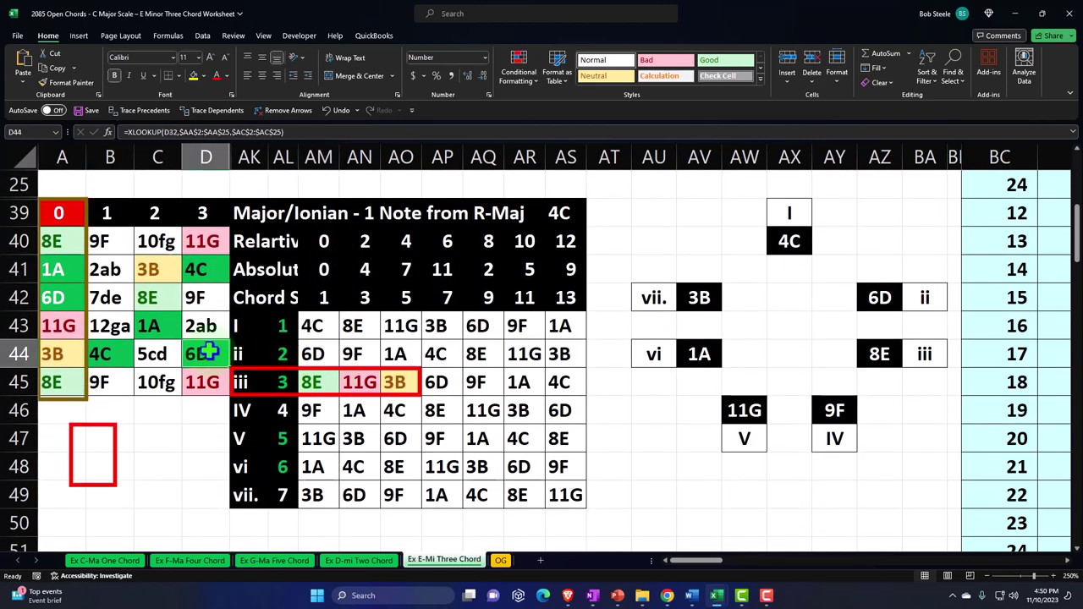
{"action": "scroll", "coordinate": [208, 354], "scroll_direction": "down", "scroll_amount": 3}
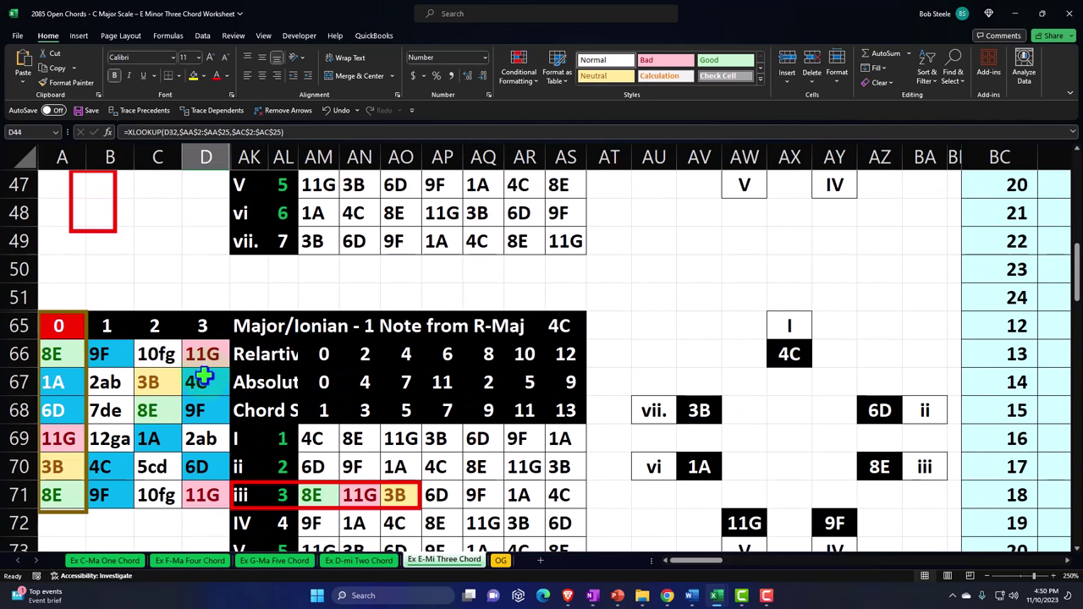
{"action": "scroll", "coordinate": [204, 381], "scroll_direction": "down", "scroll_amount": 1}
{"action": "left_click", "coordinate": [198, 328]}
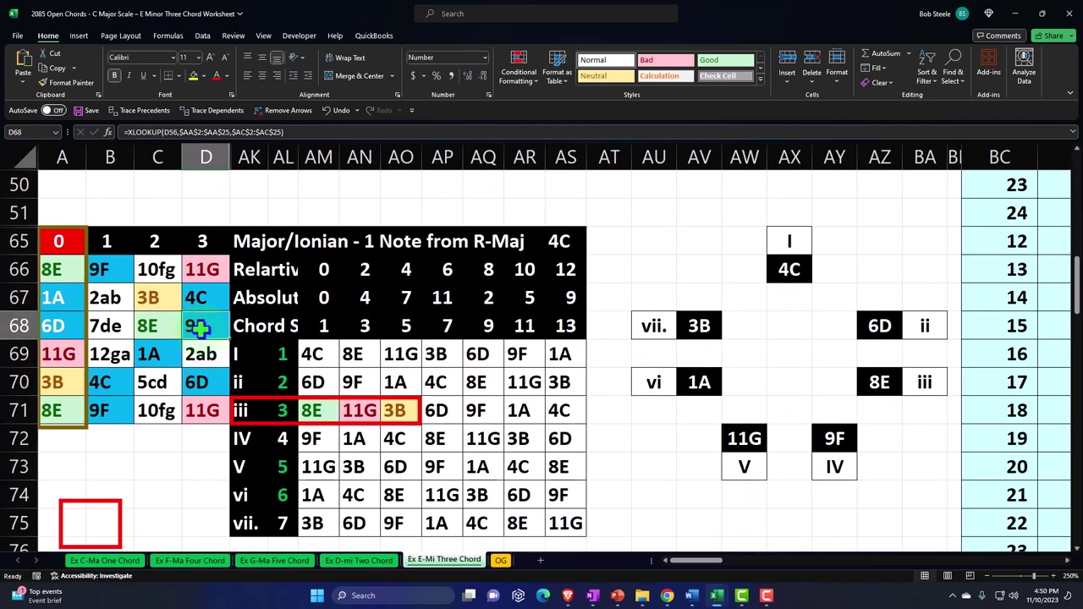
{"action": "scroll", "coordinate": [198, 329], "scroll_direction": "down", "scroll_amount": 4}
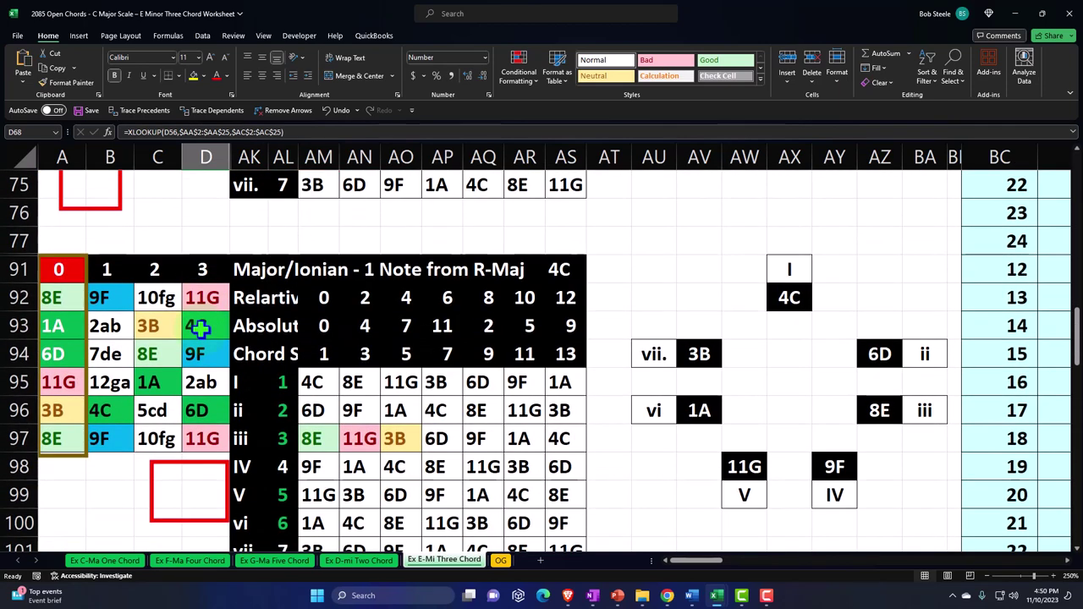
{"action": "scroll", "coordinate": [197, 328], "scroll_direction": "up", "scroll_amount": 12}
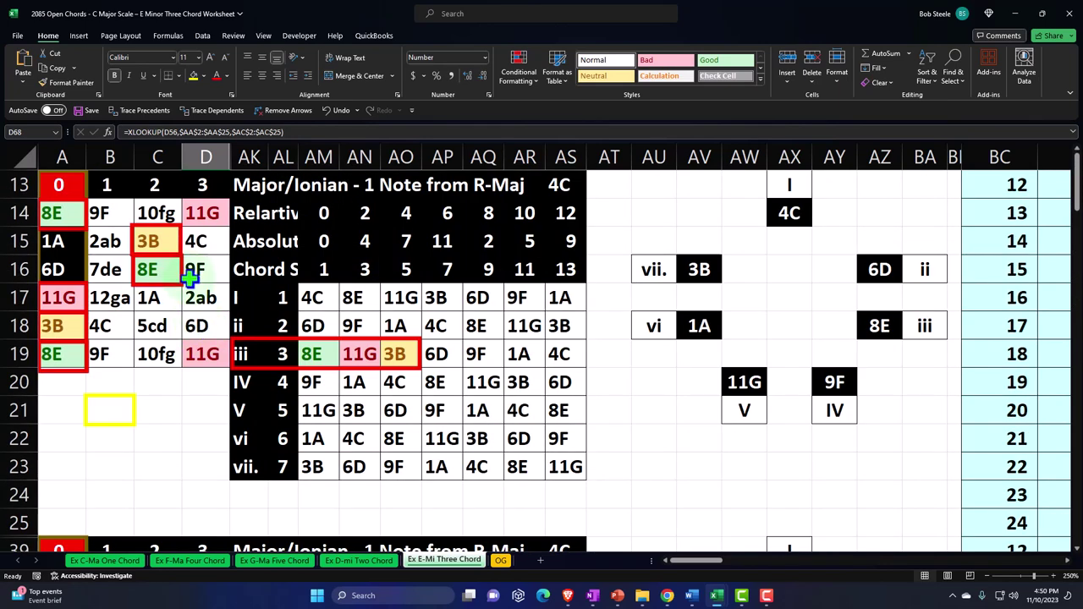
{"action": "left_click", "coordinate": [194, 270]}
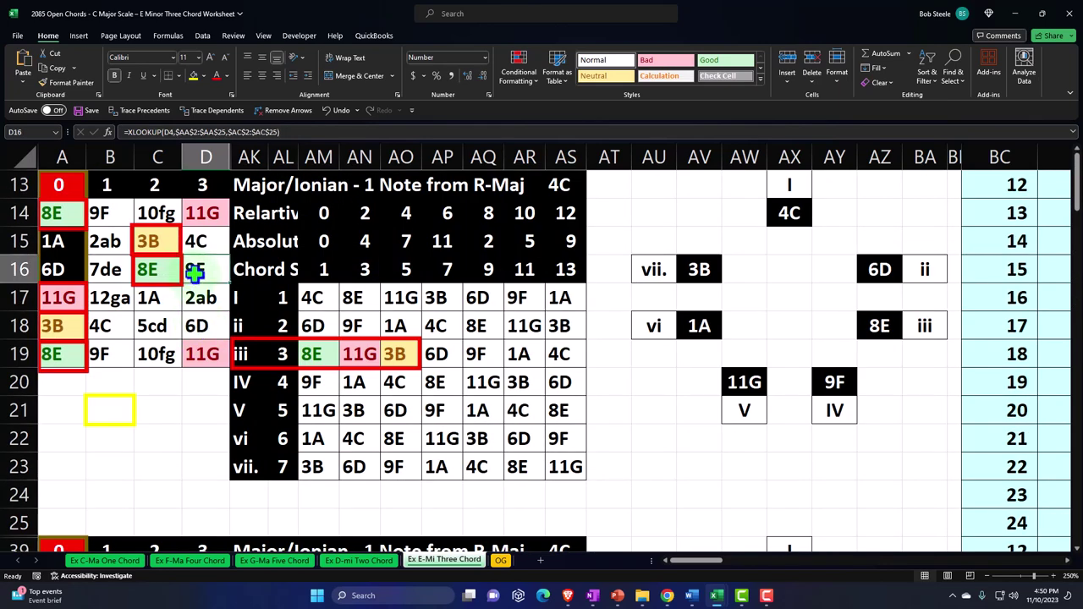
{"action": "left_click", "coordinate": [501, 560]}
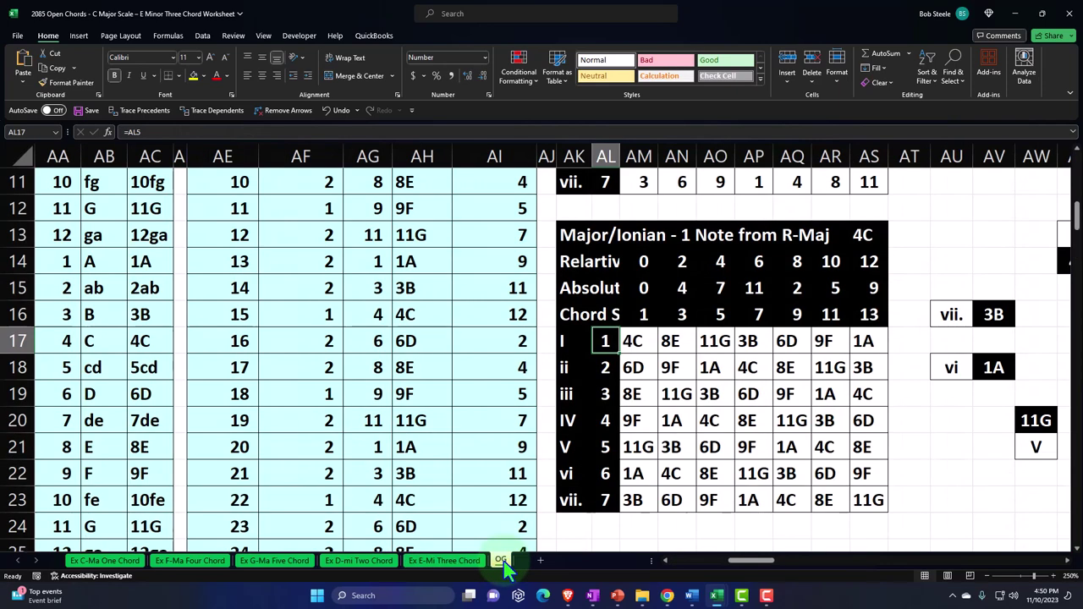
{"action": "left_click_drag", "start_coordinate": [745, 560], "coordinate": [549, 563]}
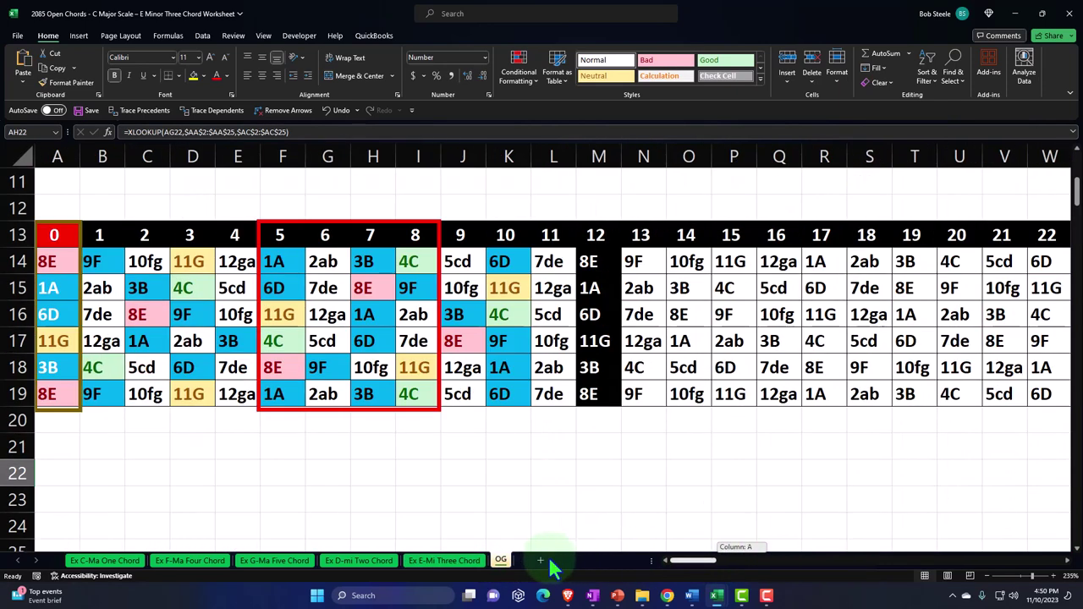
{"action": "scroll", "coordinate": [249, 466], "scroll_direction": "up", "scroll_amount": 4}
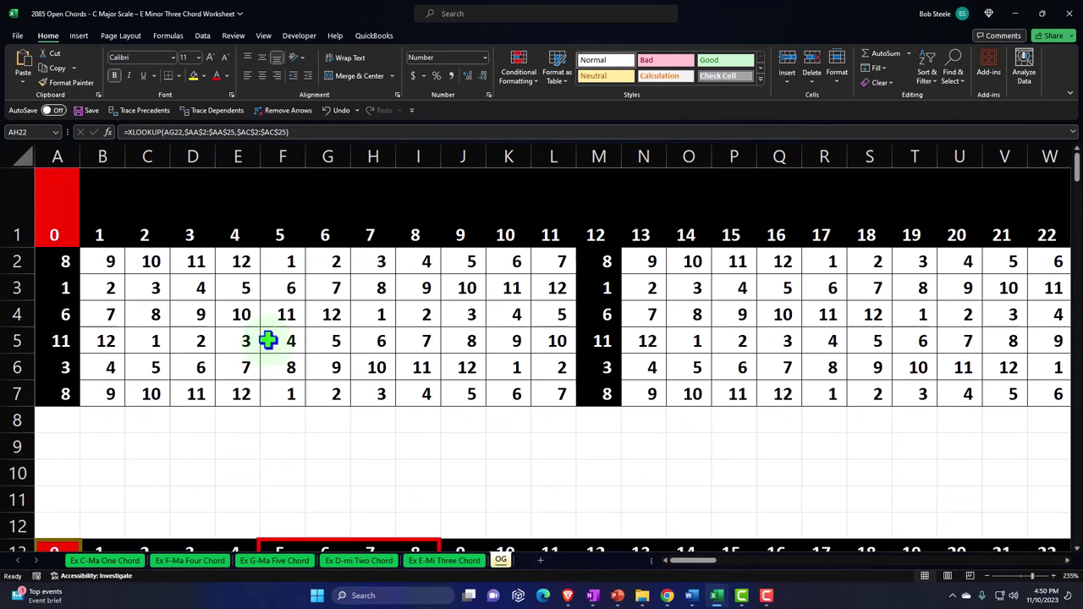
{"action": "left_click", "coordinate": [282, 311]}
{"action": "scroll", "coordinate": [282, 311], "scroll_direction": "down", "scroll_amount": 3}
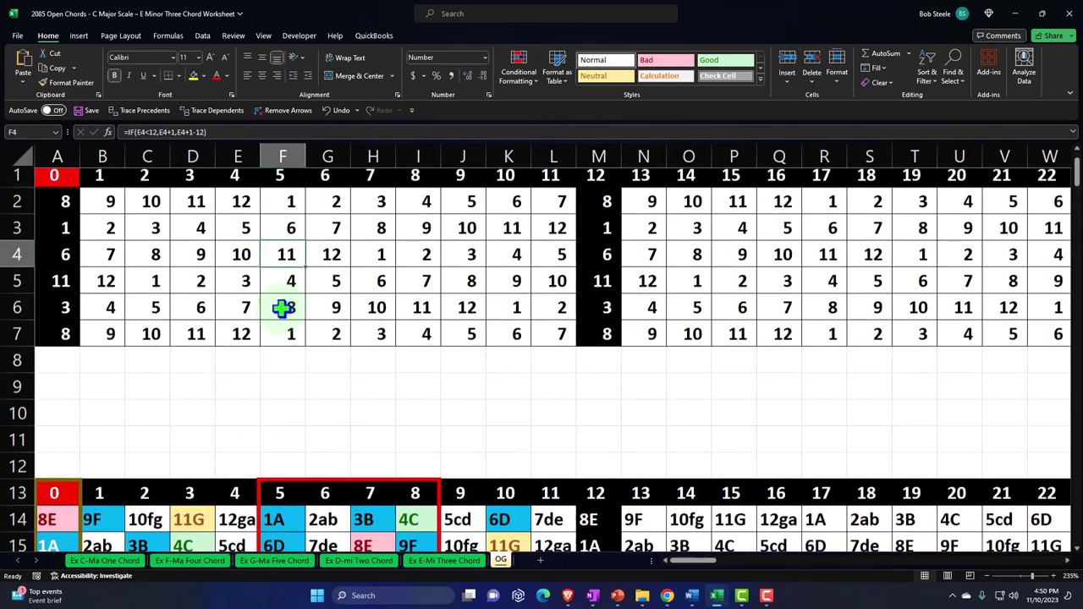
{"action": "left_click", "coordinate": [301, 357]}
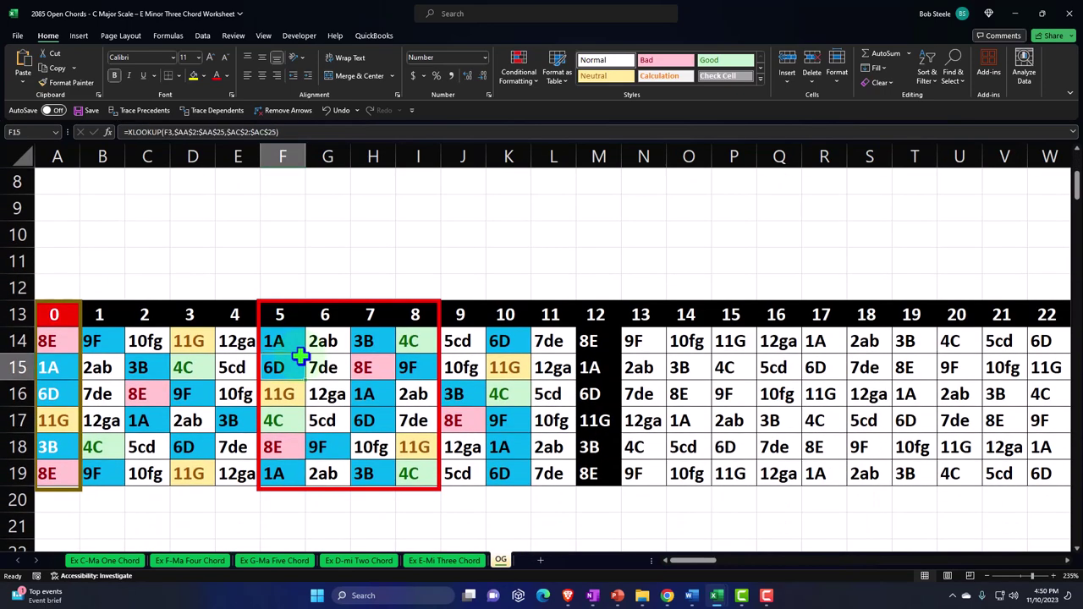
{"action": "scroll", "coordinate": [300, 357], "scroll_direction": "up", "scroll_amount": 3}
{"action": "left_click_drag", "start_coordinate": [690, 560], "coordinate": [746, 573]}
{"action": "left_click", "coordinate": [513, 264]}
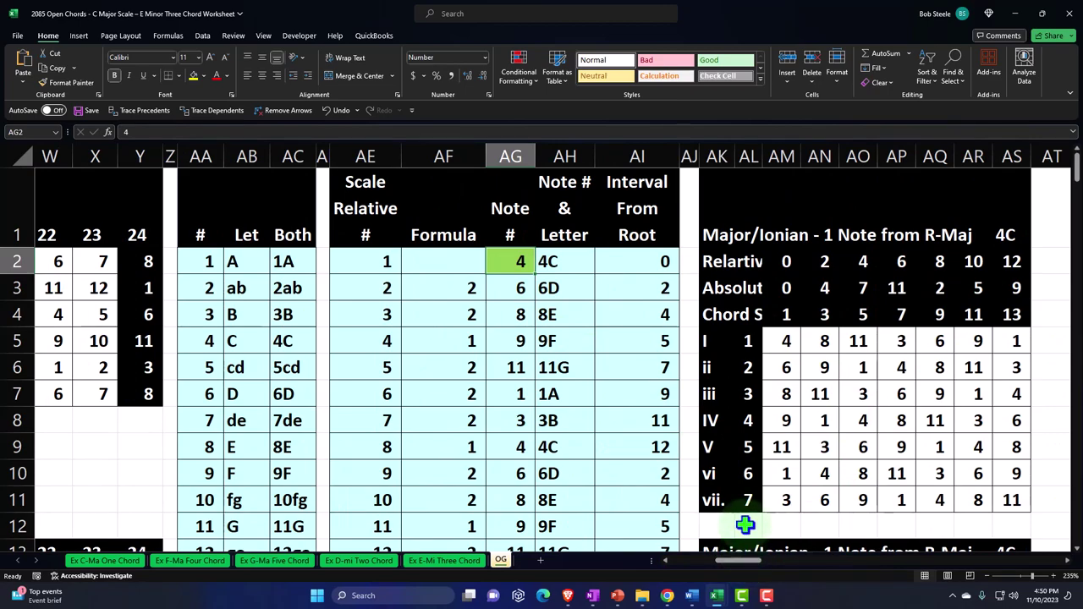
{"action": "scroll", "coordinate": [744, 525], "scroll_direction": "down", "scroll_amount": 6}
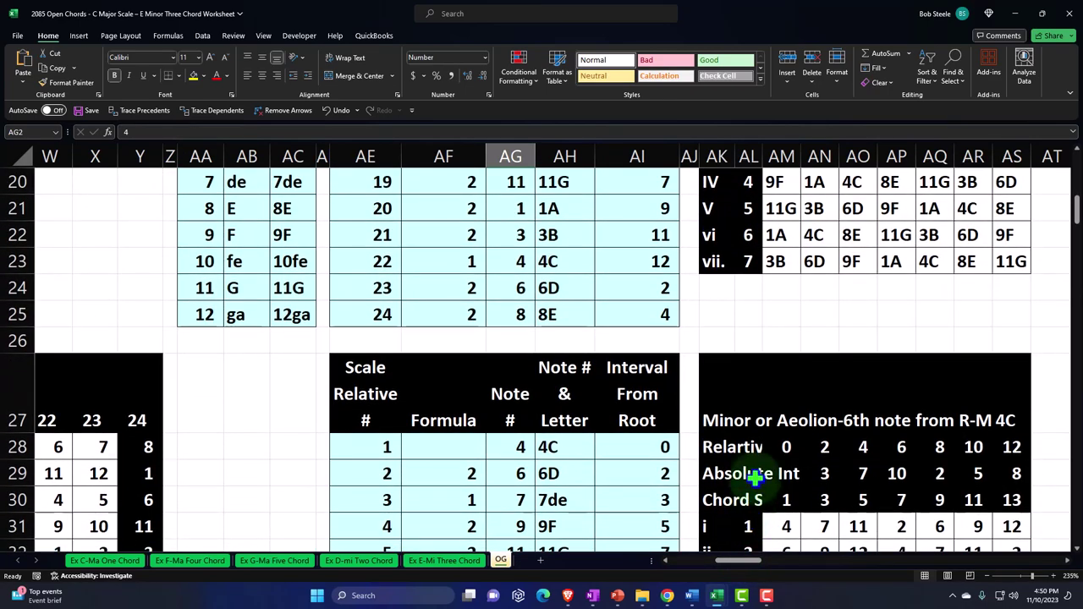
{"action": "scroll", "coordinate": [754, 435], "scroll_direction": "down", "scroll_amount": 2}
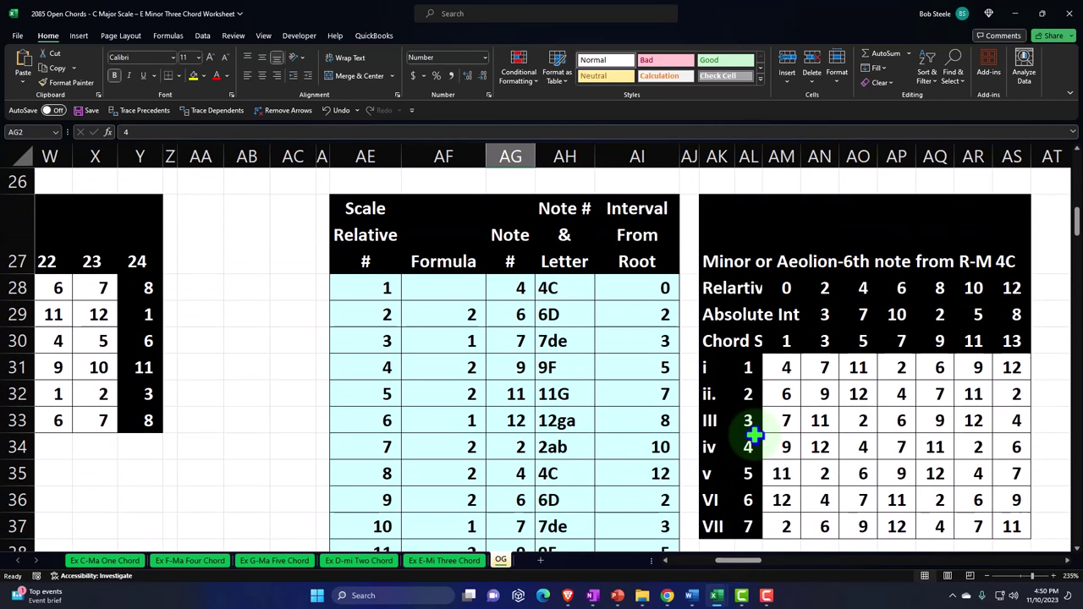
{"action": "scroll", "coordinate": [754, 435], "scroll_direction": "down", "scroll_amount": 2}
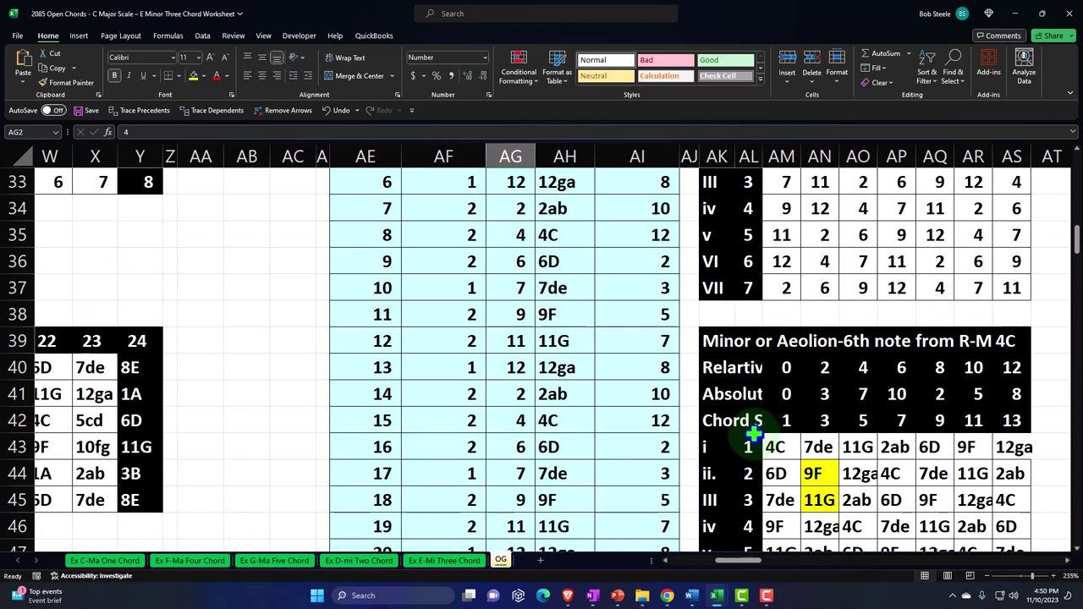
{"action": "left_click", "coordinate": [782, 445]}
{"action": "scroll", "coordinate": [785, 445], "scroll_direction": "down", "scroll_amount": 2}
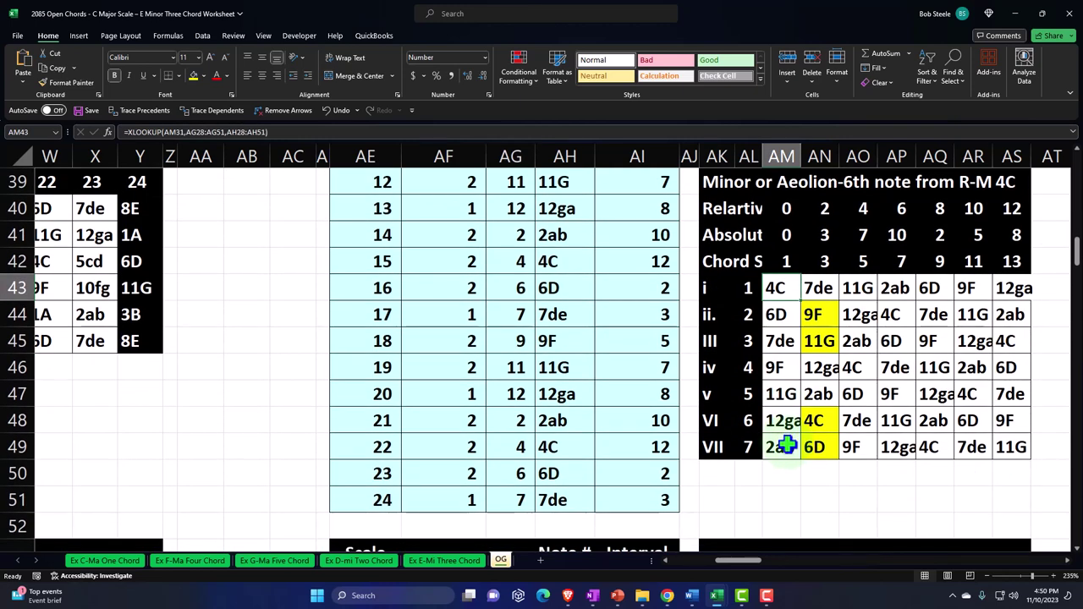
{"action": "scroll", "coordinate": [785, 447], "scroll_direction": "up", "scroll_amount": 13}
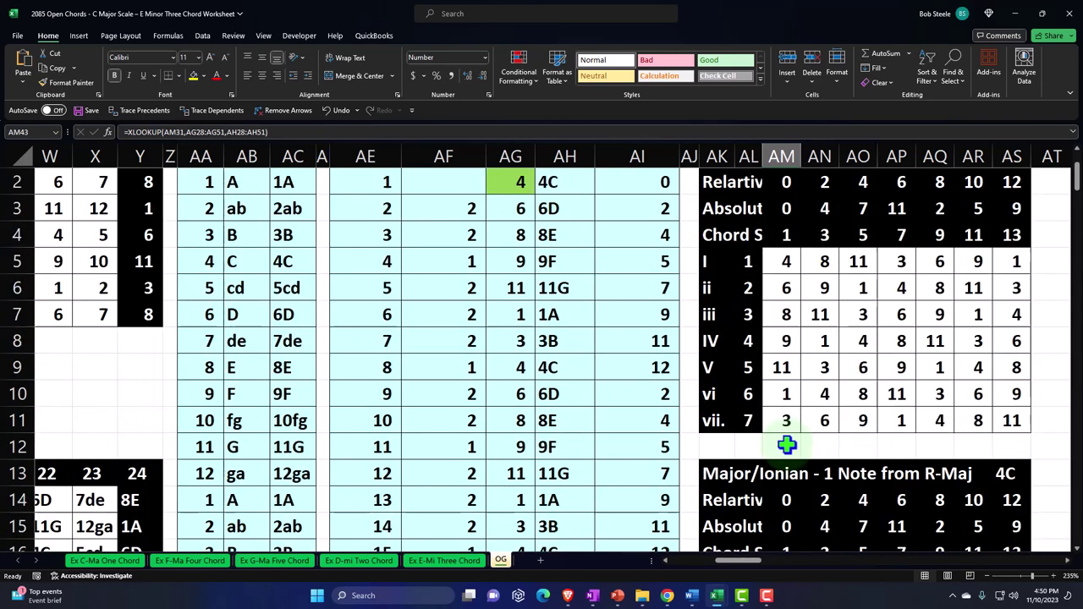
{"action": "scroll", "coordinate": [793, 429], "scroll_direction": "down", "scroll_amount": 2}
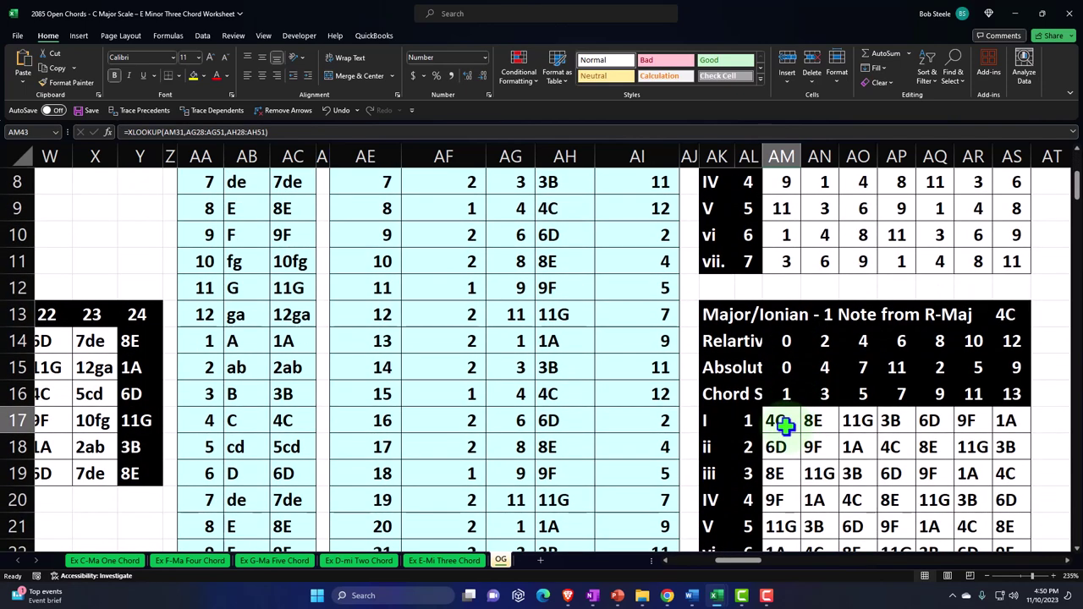
{"action": "left_click", "coordinate": [785, 426]}
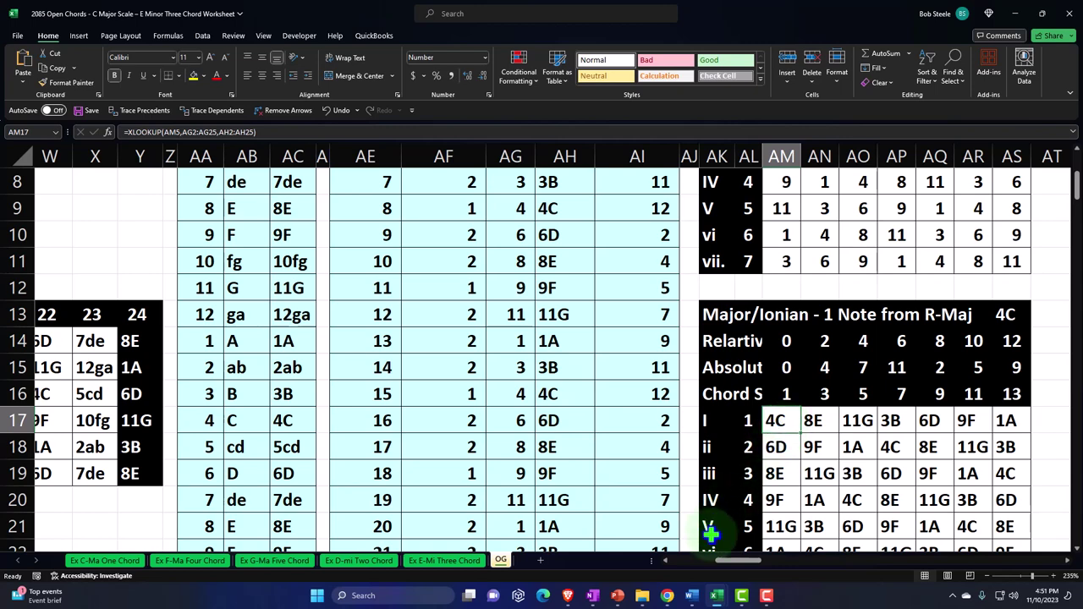
{"action": "left_click_drag", "start_coordinate": [749, 560], "coordinate": [648, 565]}
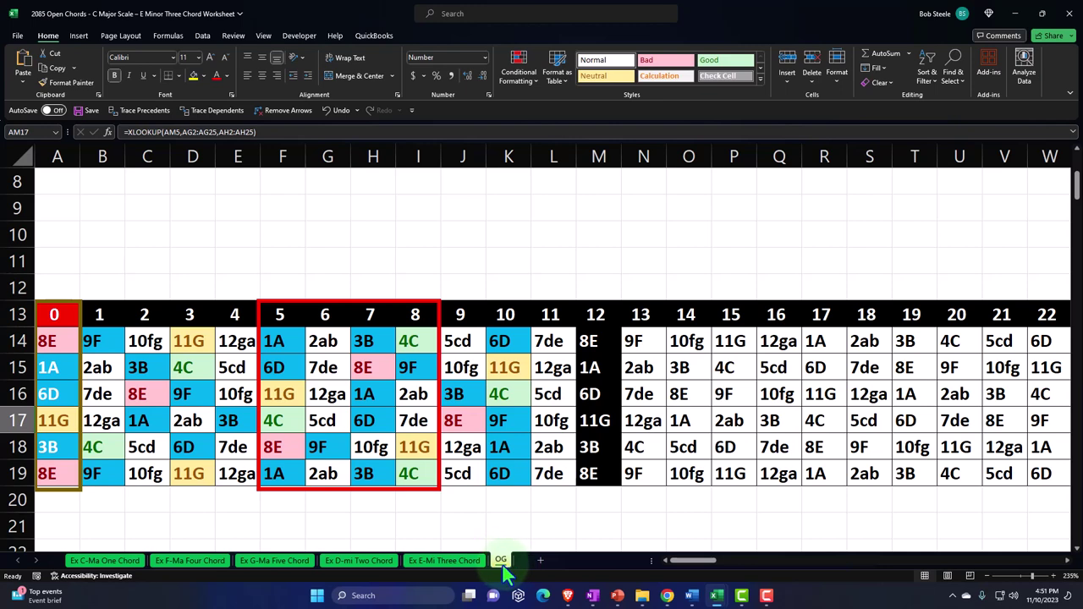
Duplicate the OG sheet as OG (2) and scroll down to its note grid
{"action": "left_click_drag", "start_coordinate": [505, 569], "coordinate": [519, 562]}
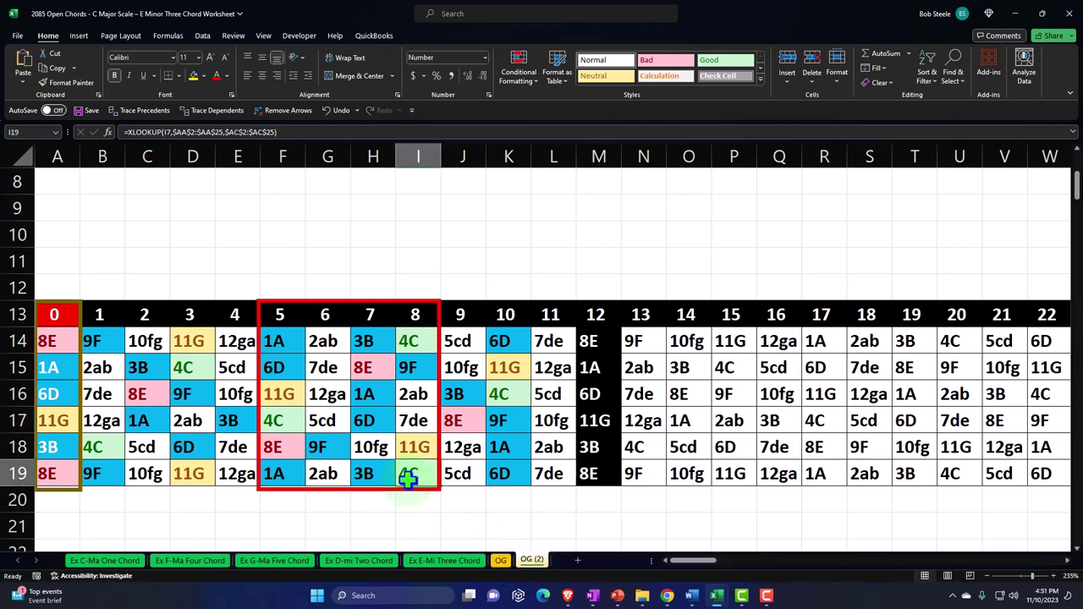
{"action": "scroll", "coordinate": [408, 480], "scroll_direction": "down", "scroll_amount": 1}
{"action": "scroll", "coordinate": [403, 472], "scroll_direction": "down", "scroll_amount": 2, "text": "ctrl"}
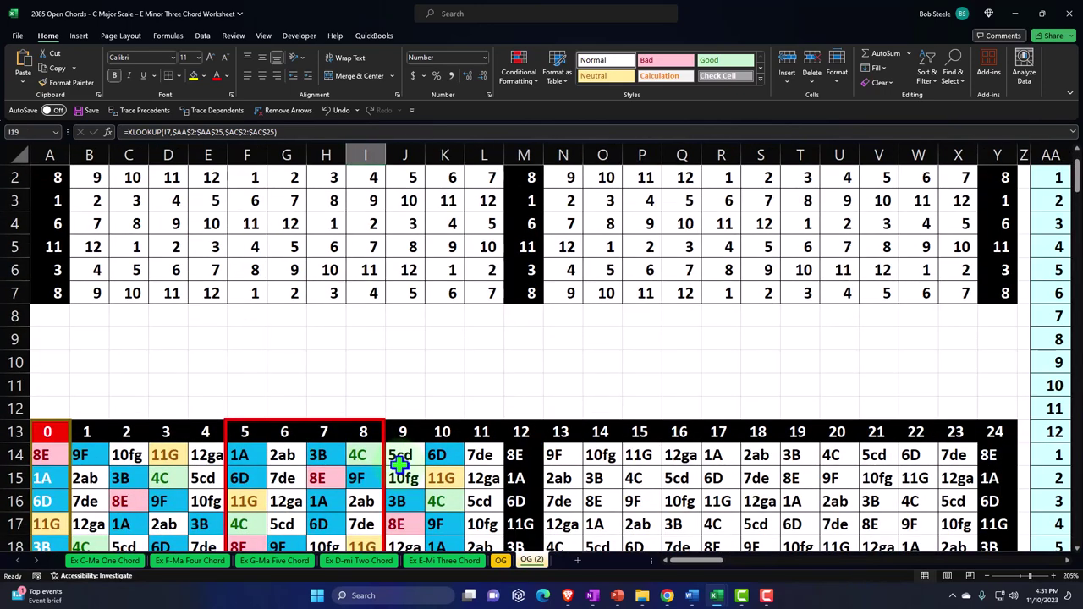
{"action": "scroll", "coordinate": [401, 462], "scroll_direction": "down", "scroll_amount": 1, "text": "ctrl"}
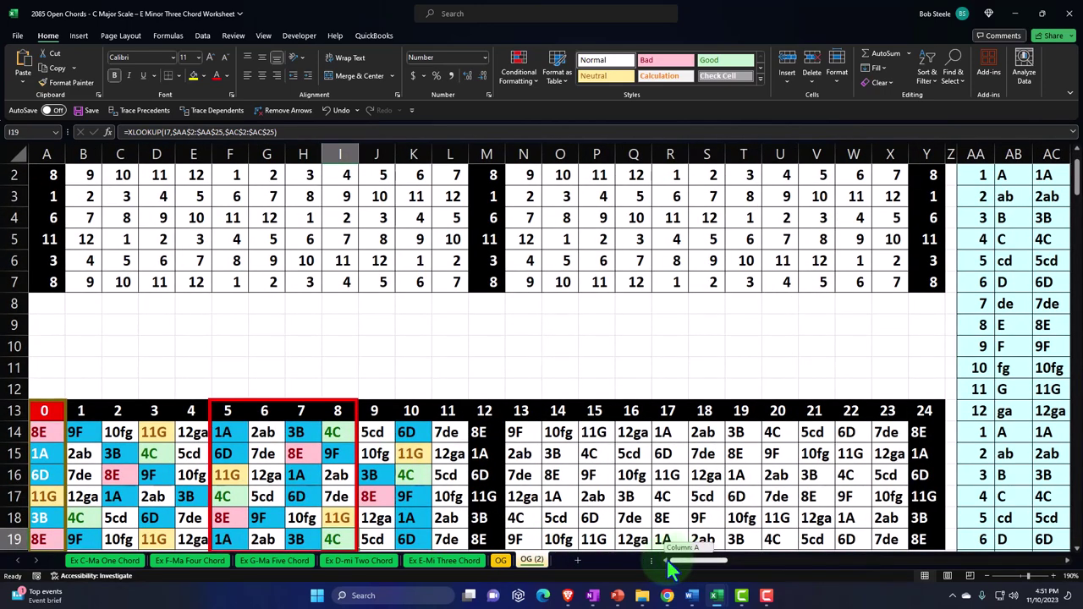
{"action": "scroll", "coordinate": [482, 461], "scroll_direction": "down", "scroll_amount": 2}
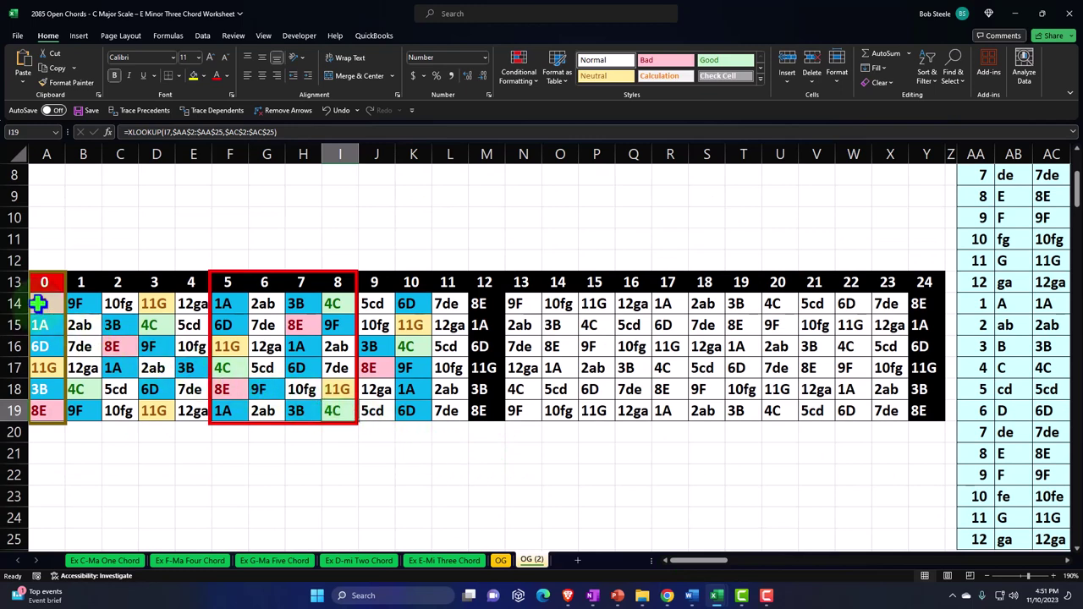
Clear the conditional formatting rules from the note grid A14:L19
{"action": "left_click_drag", "start_coordinate": [38, 303], "coordinate": [443, 403]}
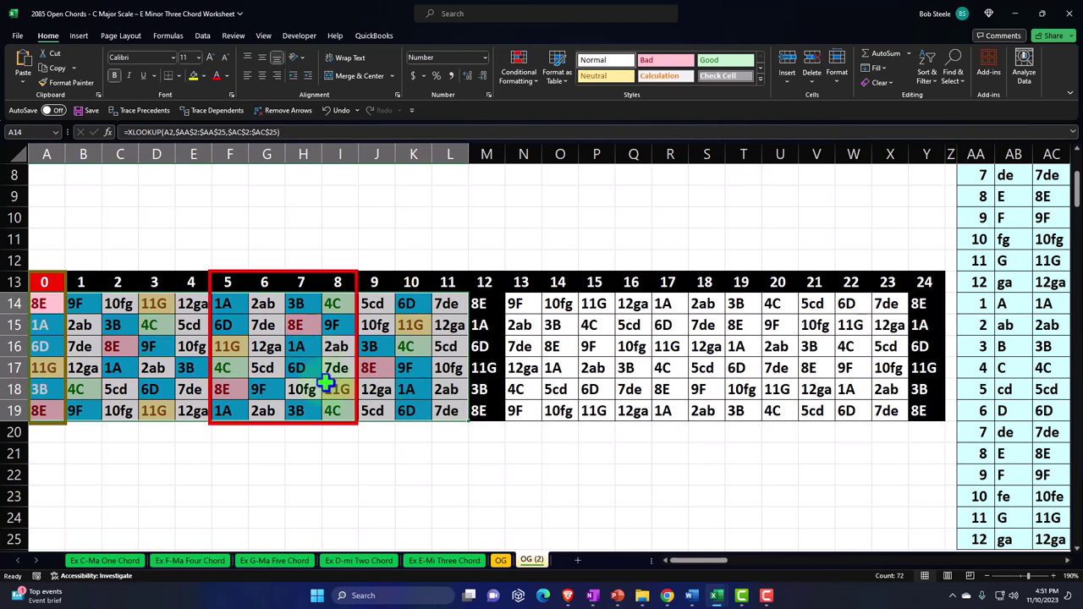
{"action": "left_click", "coordinate": [518, 78]}
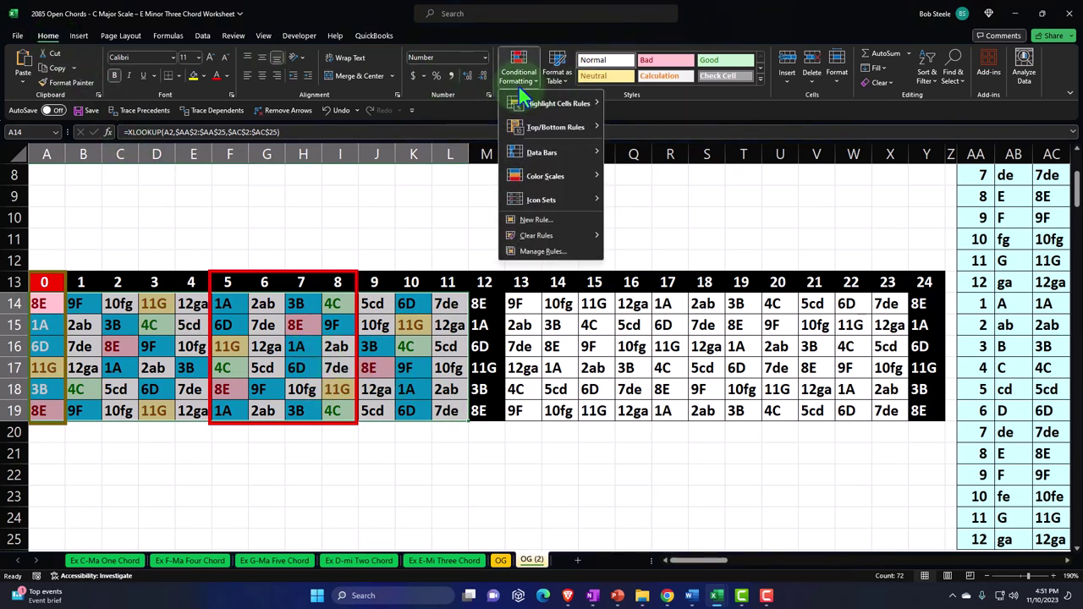
{"action": "mouse_move", "coordinate": [539, 238]}
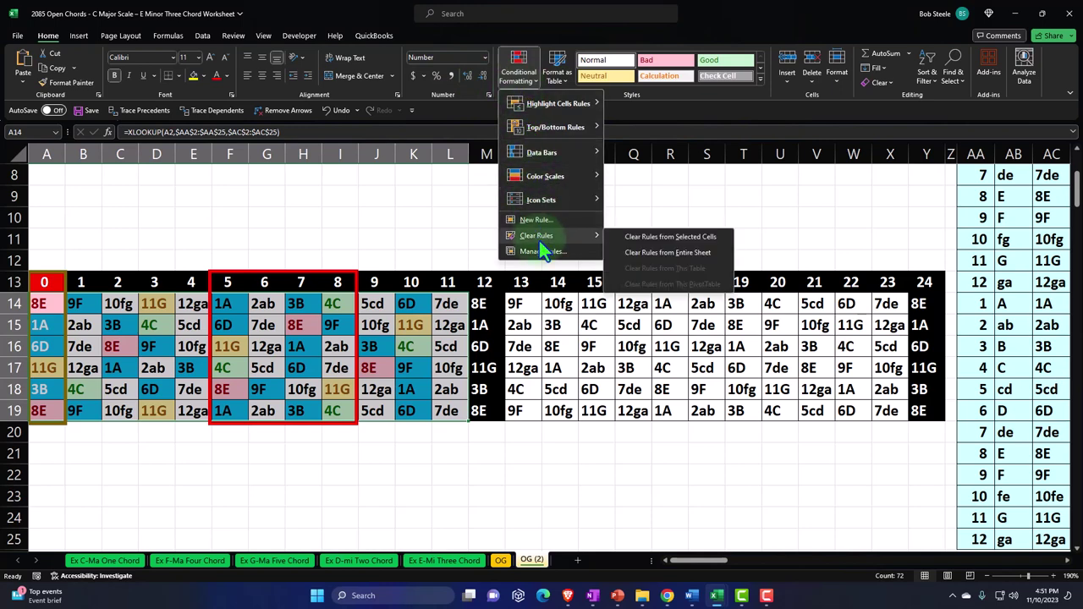
{"action": "left_click", "coordinate": [634, 233]}
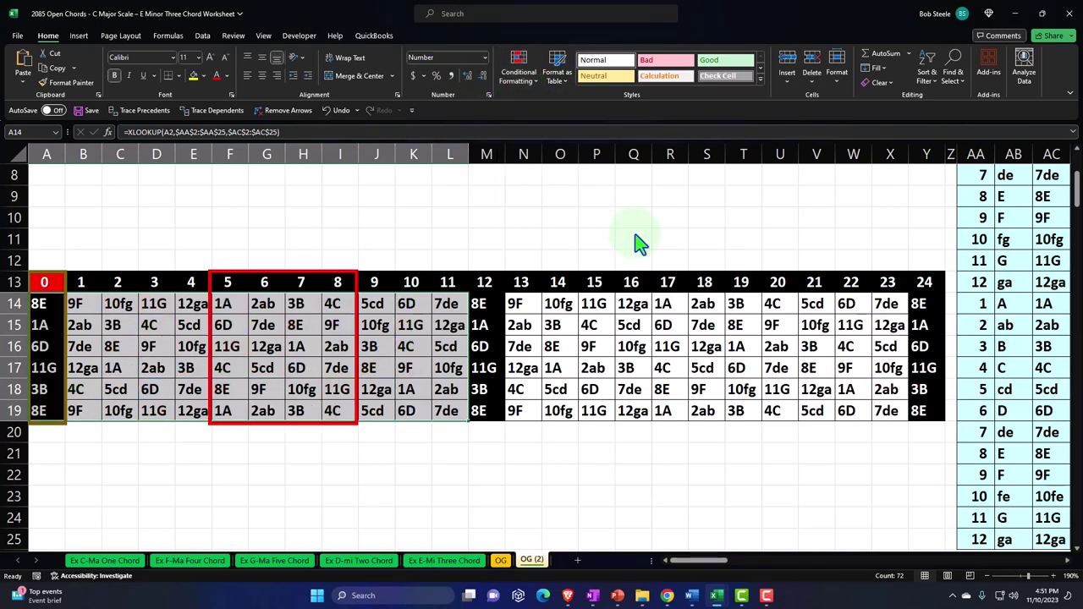
{"action": "left_click", "coordinate": [539, 480]}
{"action": "scroll", "coordinate": [539, 480], "scroll_direction": "up", "scroll_amount": 3}
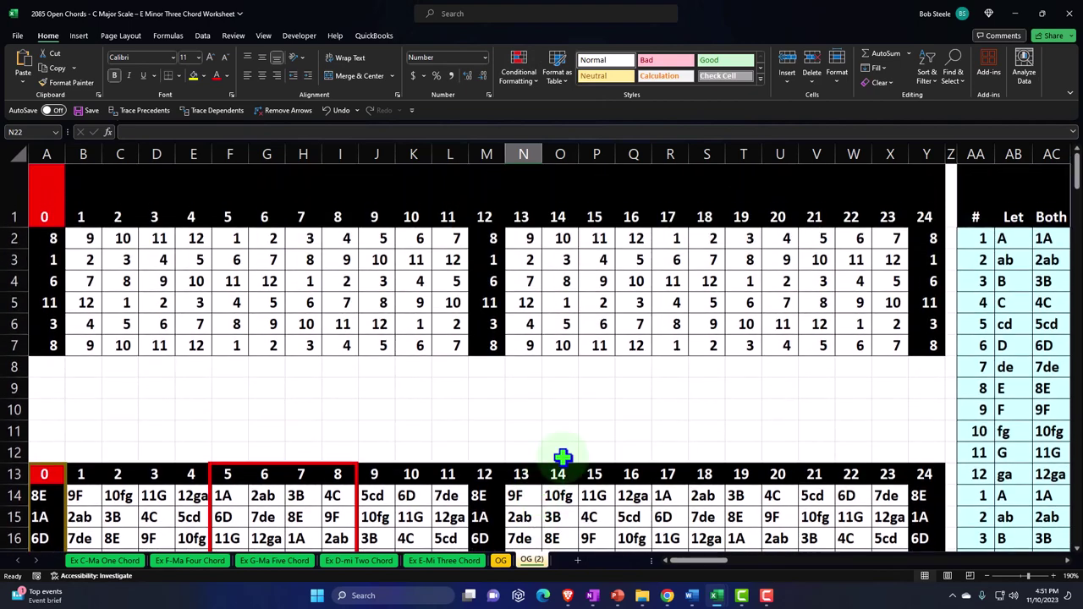
Check the Note # formula in AG3, then return to column A and select D1
{"action": "left_click", "coordinate": [669, 324]}
{"action": "key", "text": "Right"}
{"action": "key", "text": "Right"}
{"action": "key", "text": "Right"}
{"action": "key", "text": "Right"}
{"action": "key", "text": "Right"}
{"action": "key", "text": "Right"}
{"action": "key", "text": "Right"}
{"action": "key", "text": "Right"}
{"action": "key", "text": "Right"}
{"action": "key", "text": "Right"}
{"action": "key", "text": "Right"}
{"action": "key", "text": "Right"}
{"action": "key", "text": "Right"}
{"action": "key", "text": "Right"}
{"action": "key", "text": "Right"}
{"action": "key", "text": "Right"}
{"action": "key", "text": "Right"}
{"action": "key", "text": "Right"}
{"action": "key", "text": "Right"}
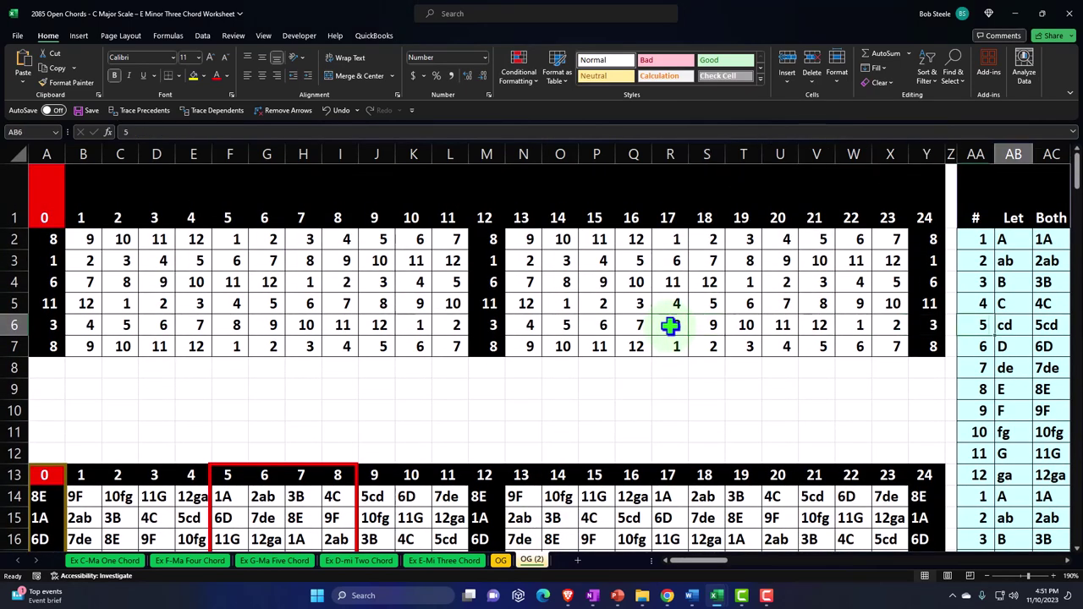
{"action": "key", "text": "Up"}
{"action": "key", "text": "Up"}
{"action": "key", "text": "Up"}
{"action": "key", "text": "Up"}
{"action": "key", "text": "Left"}
{"action": "key", "text": "Left"}
{"action": "key", "text": "Left"}
{"action": "key", "text": "Left"}
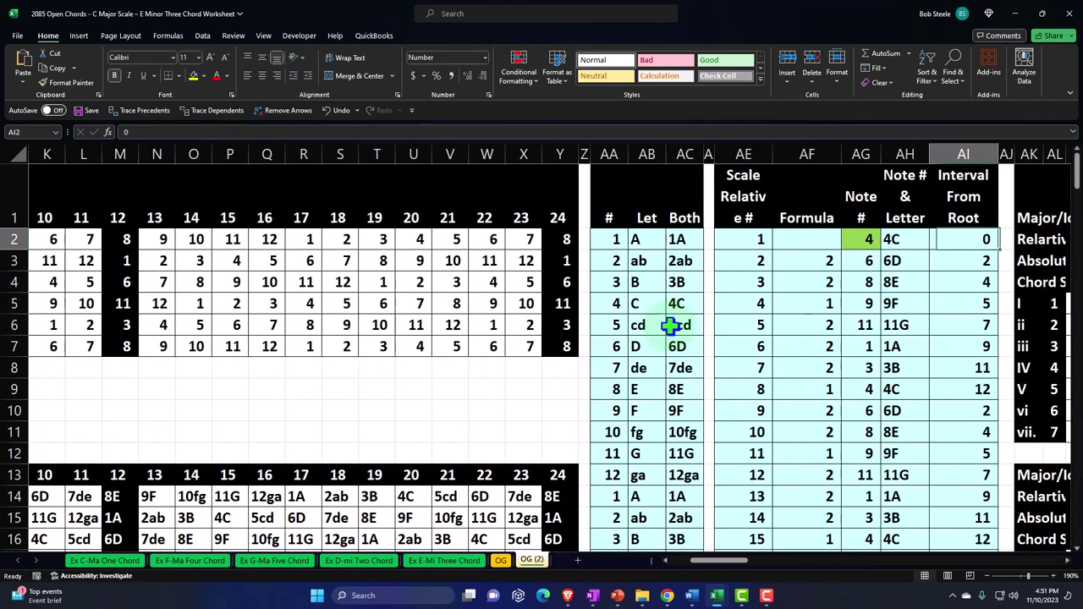
{"action": "key", "text": "Down"}
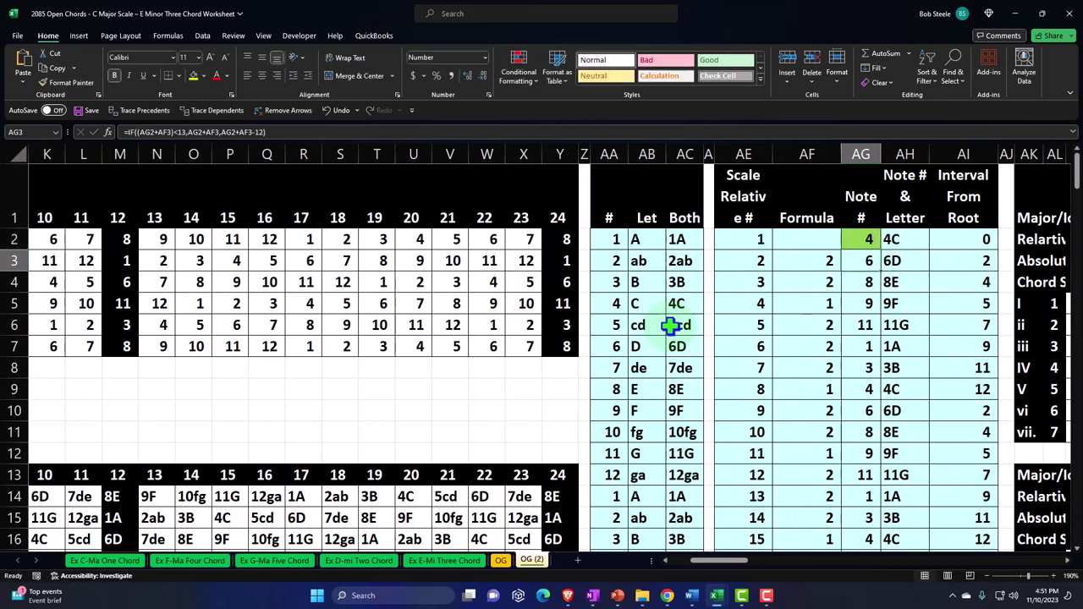
{"action": "key", "text": "Left"}
{"action": "key", "text": "Left"}
{"action": "key", "text": "Left"}
{"action": "key", "text": "Left"}
{"action": "key", "text": "Left"}
{"action": "key", "text": "Left"}
{"action": "key", "text": "Left"}
{"action": "key", "text": "Left"}
{"action": "key", "text": "Left"}
{"action": "key", "text": "Left"}
{"action": "key", "text": "Left"}
{"action": "key", "text": "Left"}
{"action": "key", "text": "Left"}
{"action": "key", "text": "Left"}
{"action": "key", "text": "Left"}
{"action": "key", "text": "Left"}
{"action": "key", "text": "Left"}
{"action": "key", "text": "Left"}
{"action": "key", "text": "Left"}
{"action": "key", "text": "Left"}
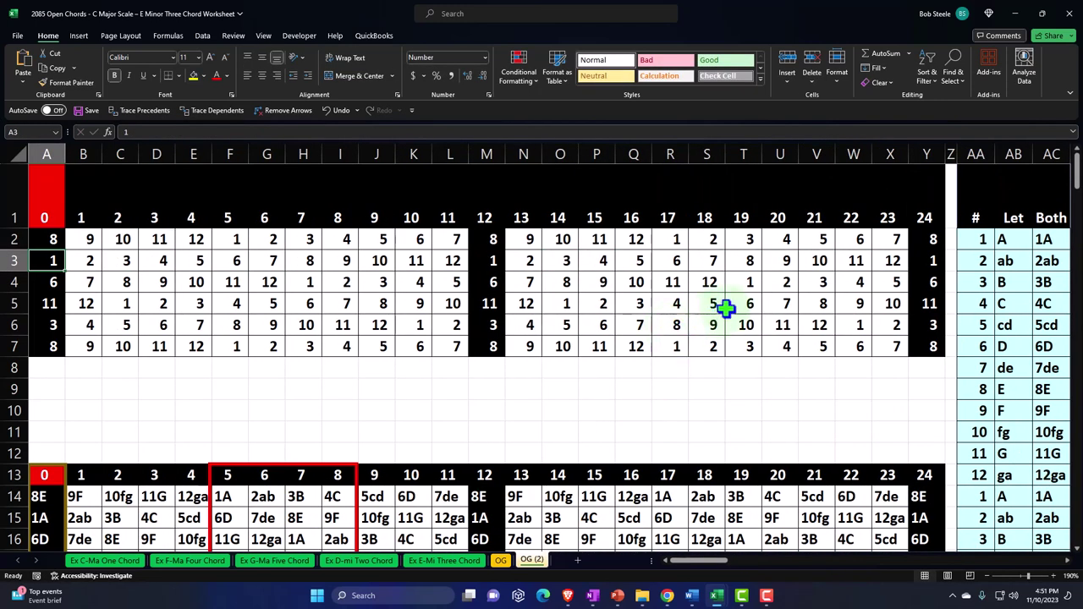
{"action": "left_click", "coordinate": [159, 225]}
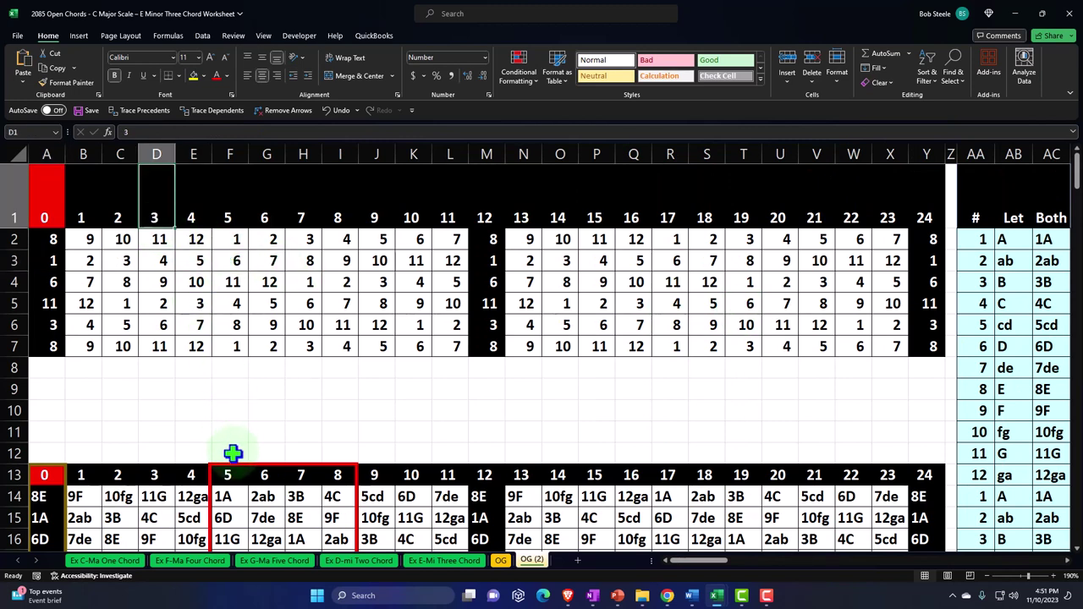
Move the red outline box to column A, shrink it to one cell, and drop it near A20
{"action": "left_click_drag", "start_coordinate": [235, 462], "coordinate": [70, 363]}
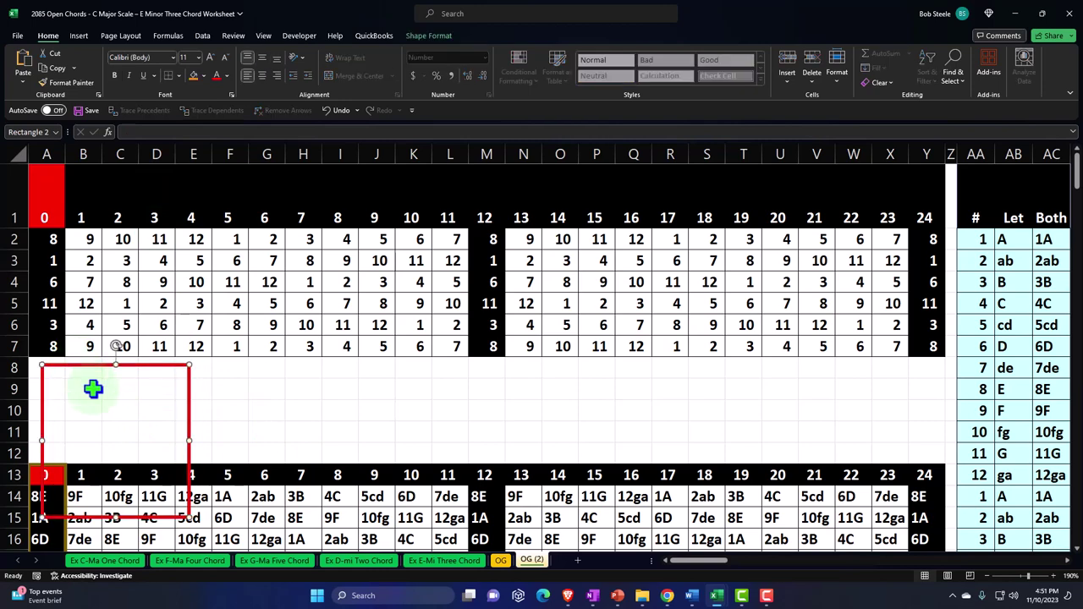
{"action": "left_click_drag", "start_coordinate": [186, 515], "coordinate": [85, 411]}
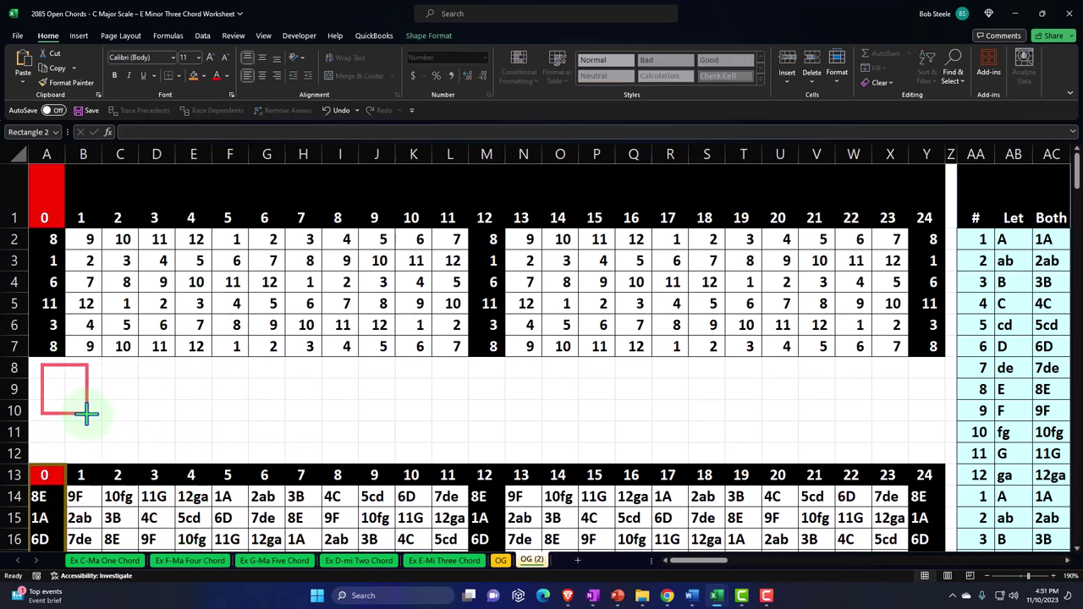
{"action": "scroll", "coordinate": [92, 380], "scroll_direction": "down", "scroll_amount": 1}
{"action": "scroll", "coordinate": [95, 359], "scroll_direction": "down", "scroll_amount": 1}
{"action": "left_click_drag", "start_coordinate": [86, 263], "coordinate": [88, 508]}
{"action": "scroll", "coordinate": [144, 498], "scroll_direction": "up", "scroll_amount": 2}
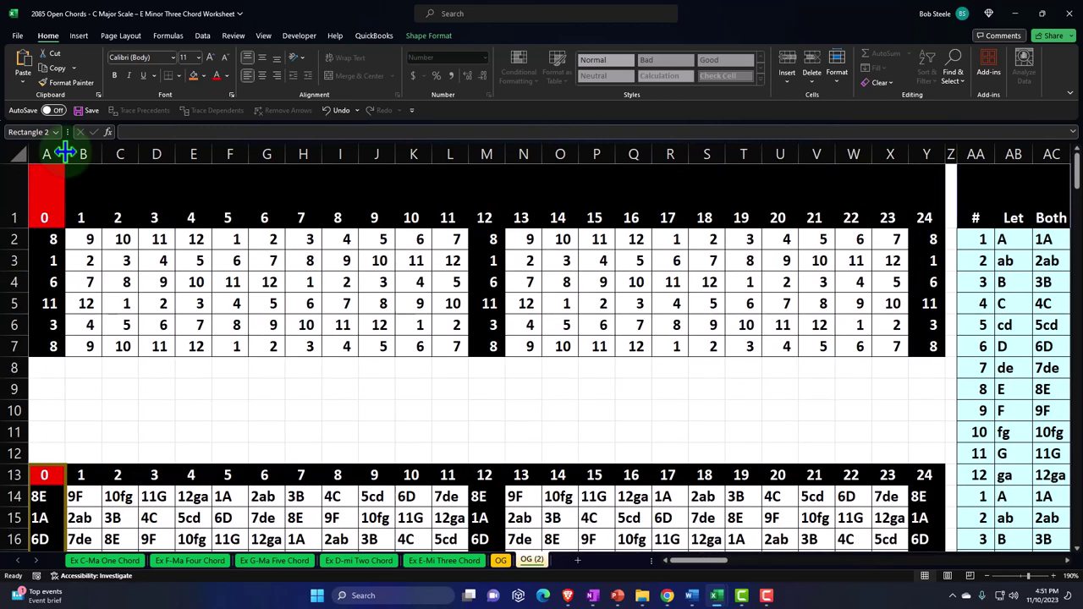
Hide columns E through AJ so frets 0–3 sit beside the Major/Ionian tables
{"action": "left_click", "coordinate": [6, 193]}
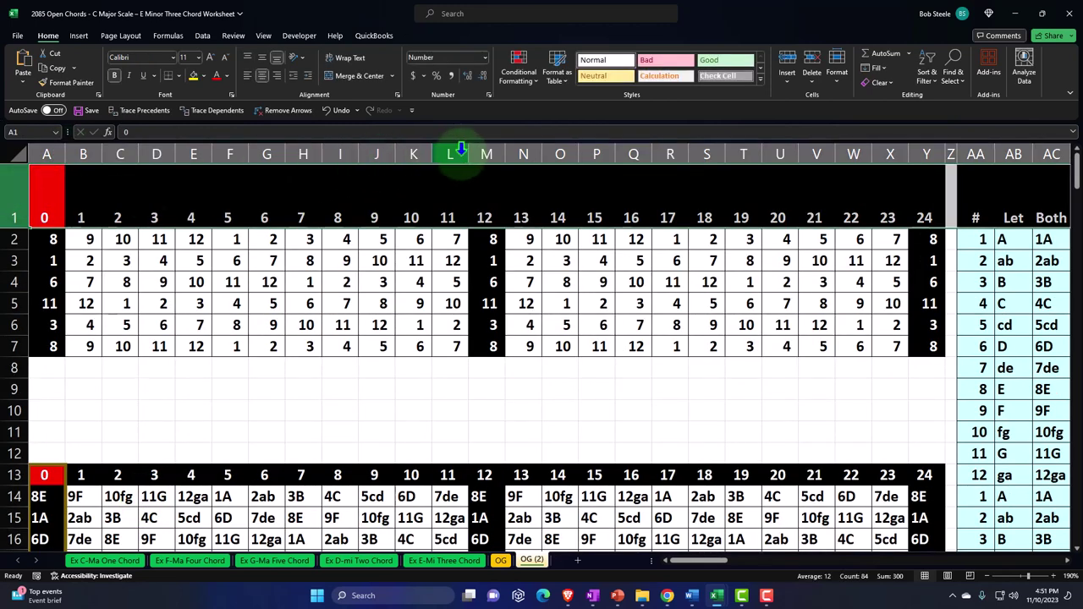
{"action": "left_click", "coordinate": [190, 150]}
{"action": "mouse_move", "coordinate": [190, 148]}
{"action": "left_mouse_down"}
{"action": "mouse_move", "coordinate": [1015, 161]}
{"action": "mouse_move", "coordinate": [914, 188]}
{"action": "mouse_move", "coordinate": [817, 188]}
{"action": "left_mouse_up"}
{"action": "right_click", "coordinate": [719, 278]}
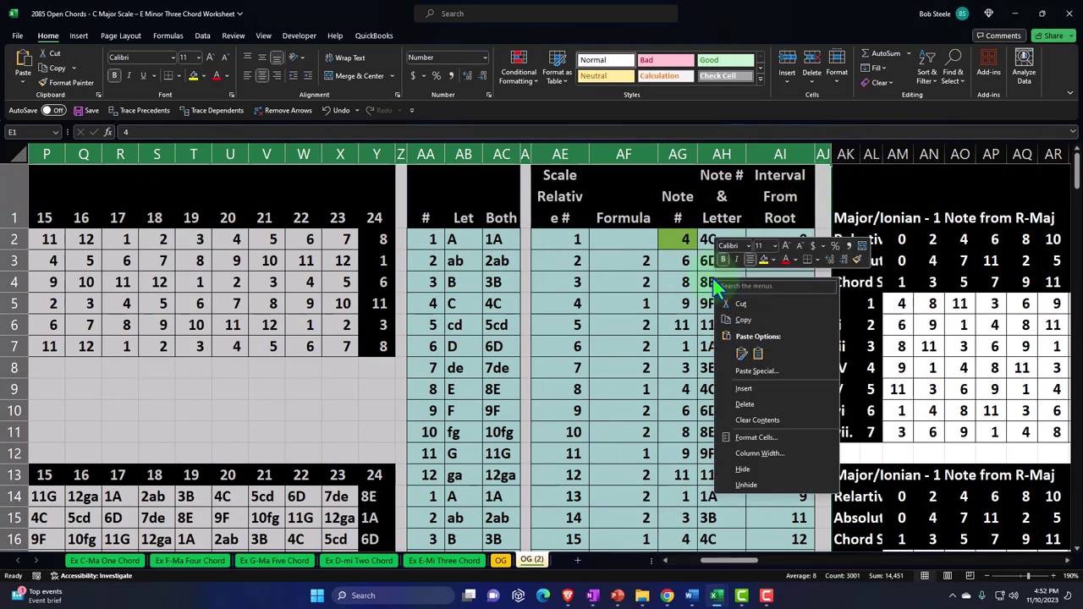
{"action": "left_click", "coordinate": [744, 469]}
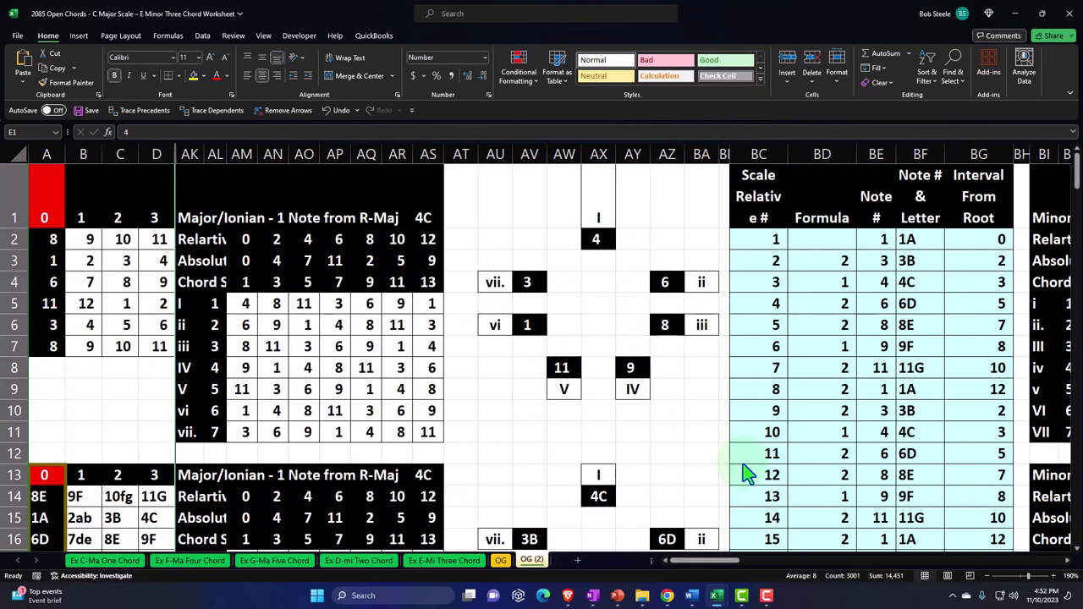
{"action": "left_click", "coordinate": [632, 454]}
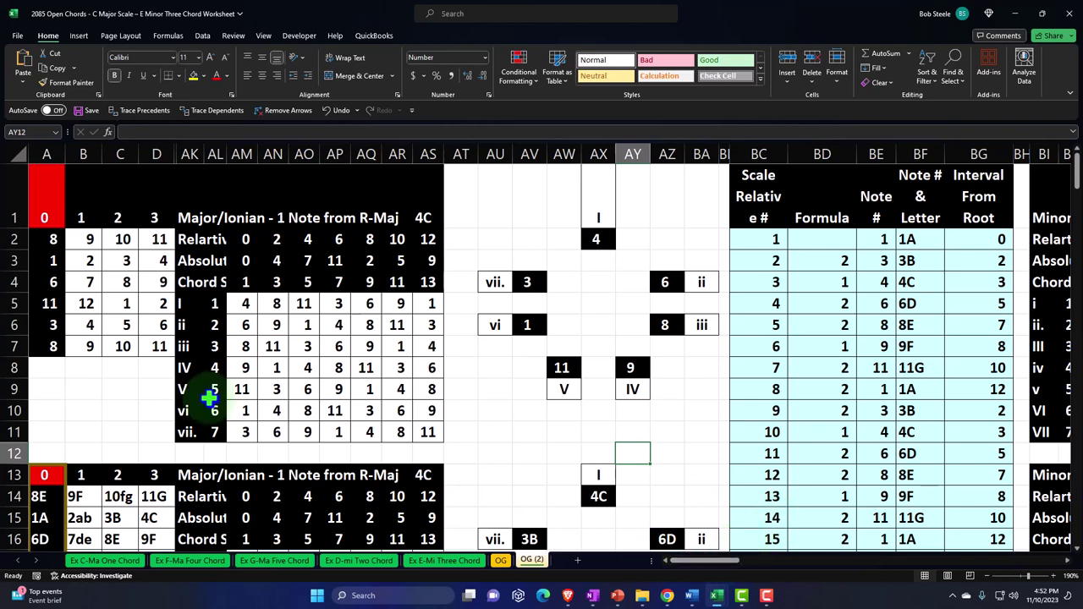
Select the fret numbers in B2:D7
{"action": "scroll", "coordinate": [211, 395], "scroll_direction": "up", "scroll_amount": 3}
{"action": "left_click_drag", "start_coordinate": [694, 560], "coordinate": [575, 569]}
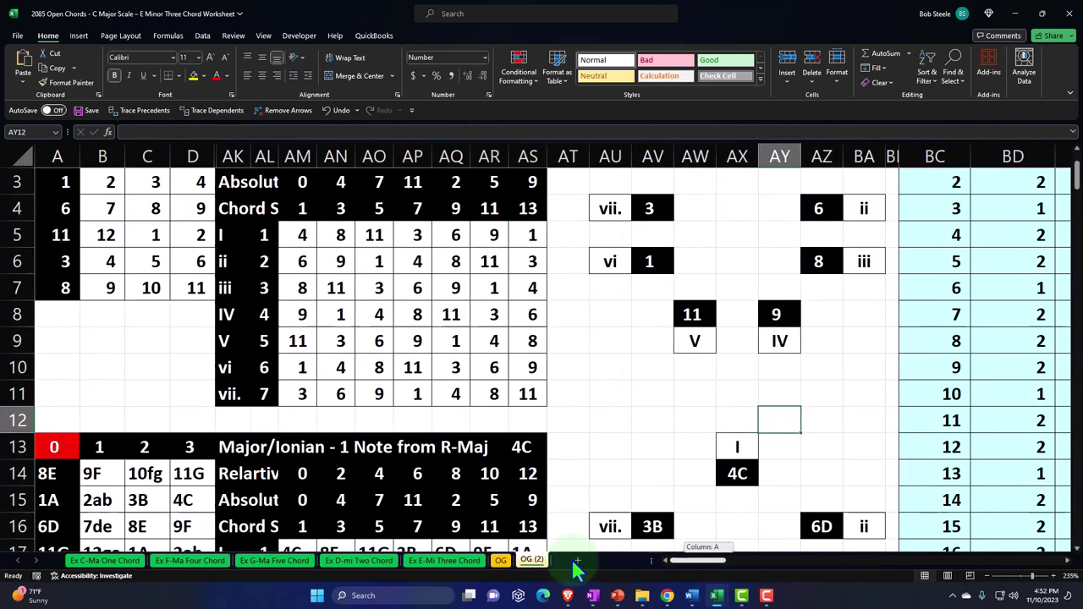
{"action": "scroll", "coordinate": [253, 443], "scroll_direction": "up", "scroll_amount": 1}
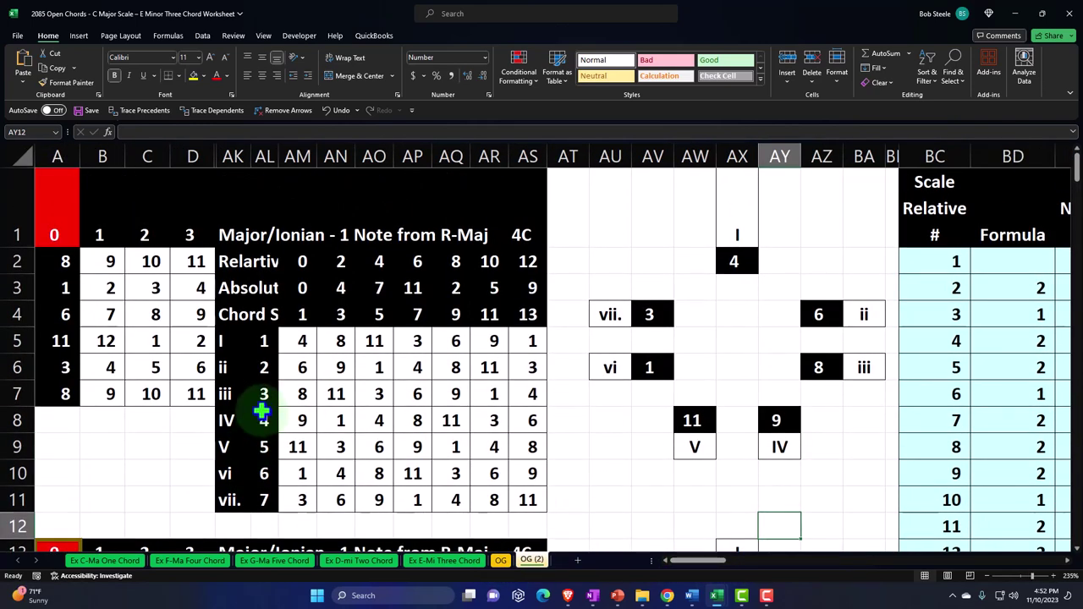
{"action": "left_click_drag", "start_coordinate": [105, 264], "coordinate": [194, 391]}
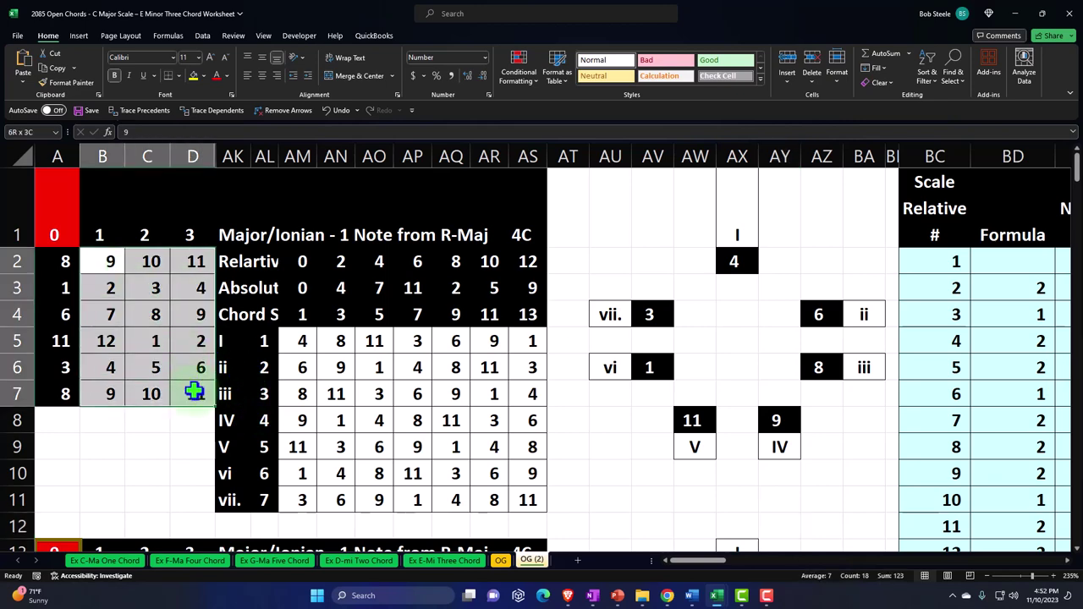
{"action": "scroll", "coordinate": [194, 391], "scroll_direction": "down", "scroll_amount": 3}
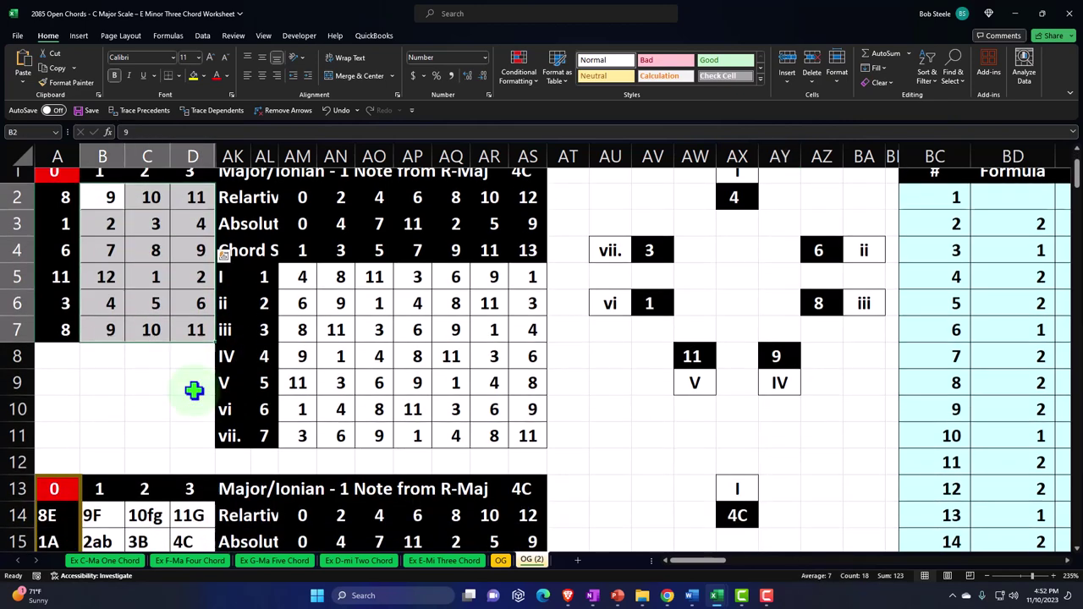
{"action": "scroll", "coordinate": [194, 391], "scroll_direction": "up", "scroll_amount": 3}
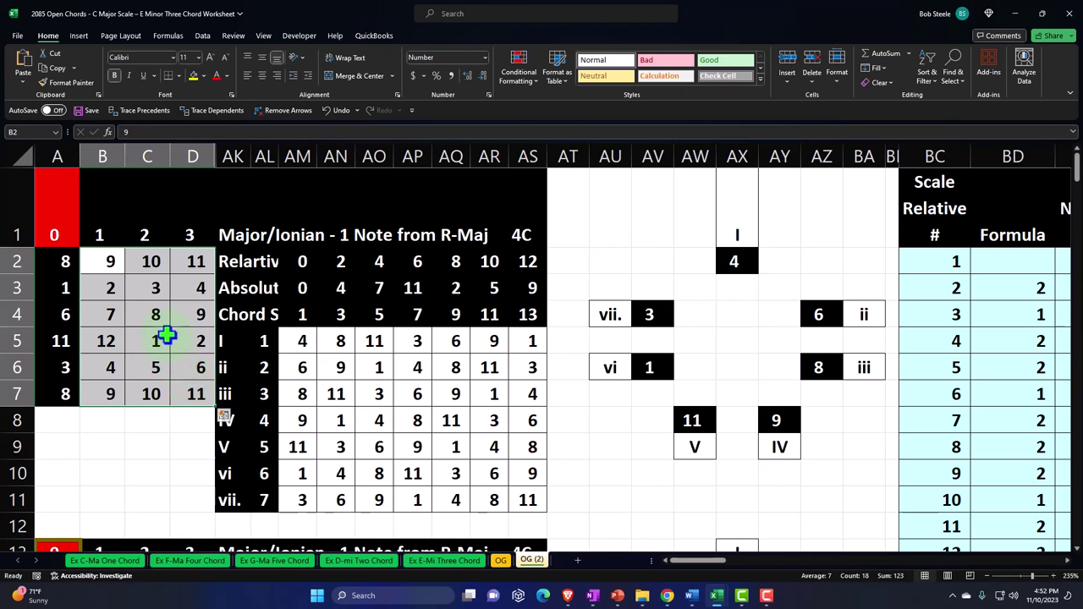
Hide rows 1 through 7, then undo the hiding
{"action": "left_click_drag", "start_coordinate": [11, 197], "coordinate": [43, 518]}
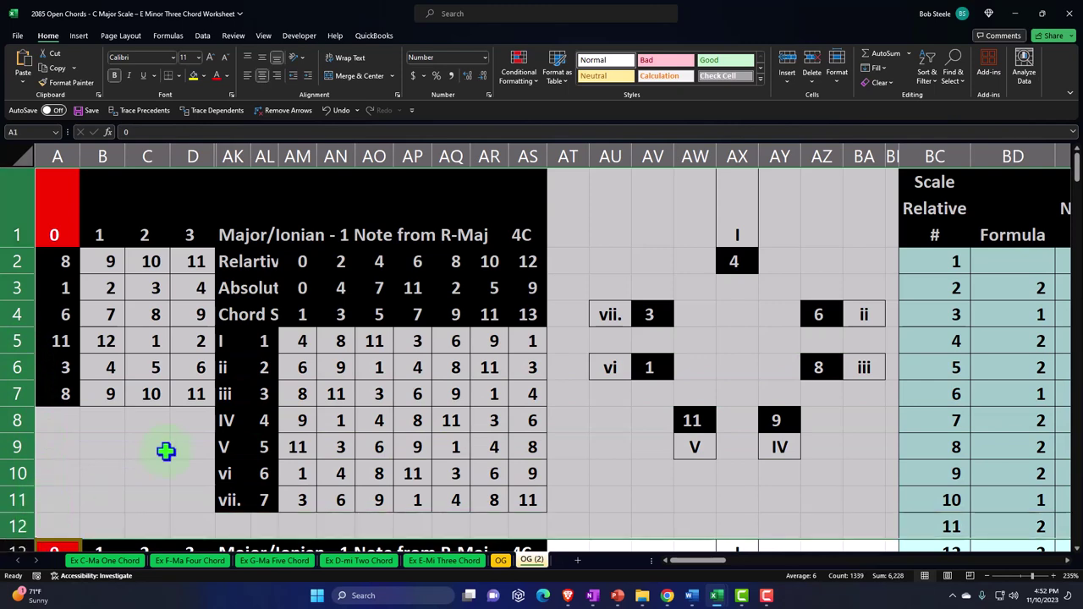
{"action": "scroll", "coordinate": [170, 449], "scroll_direction": "down", "scroll_amount": 2}
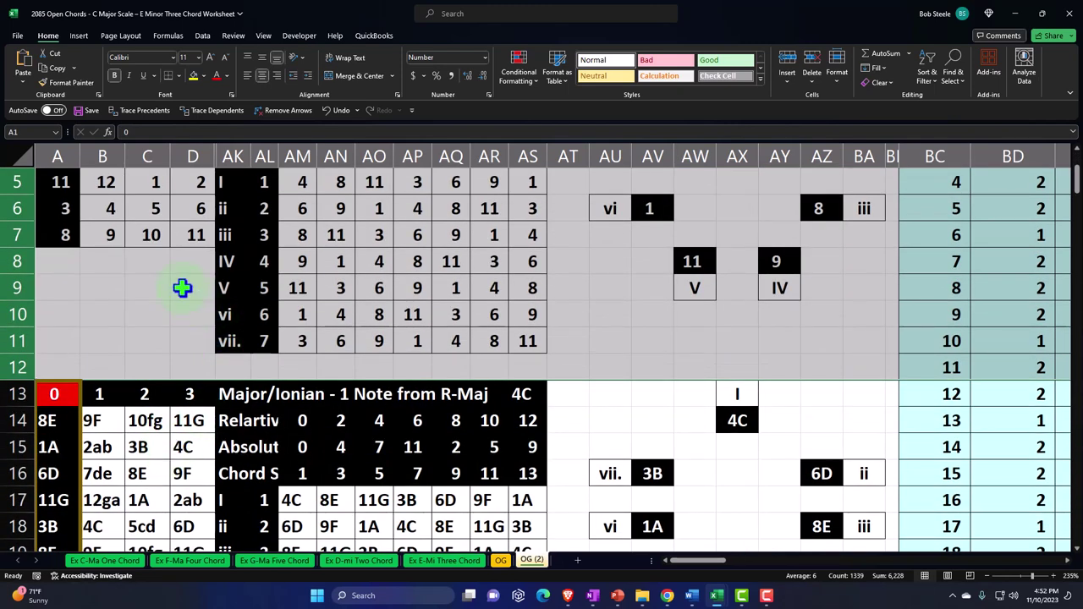
{"action": "right_click", "coordinate": [181, 287]}
{"action": "left_click", "coordinate": [232, 480]}
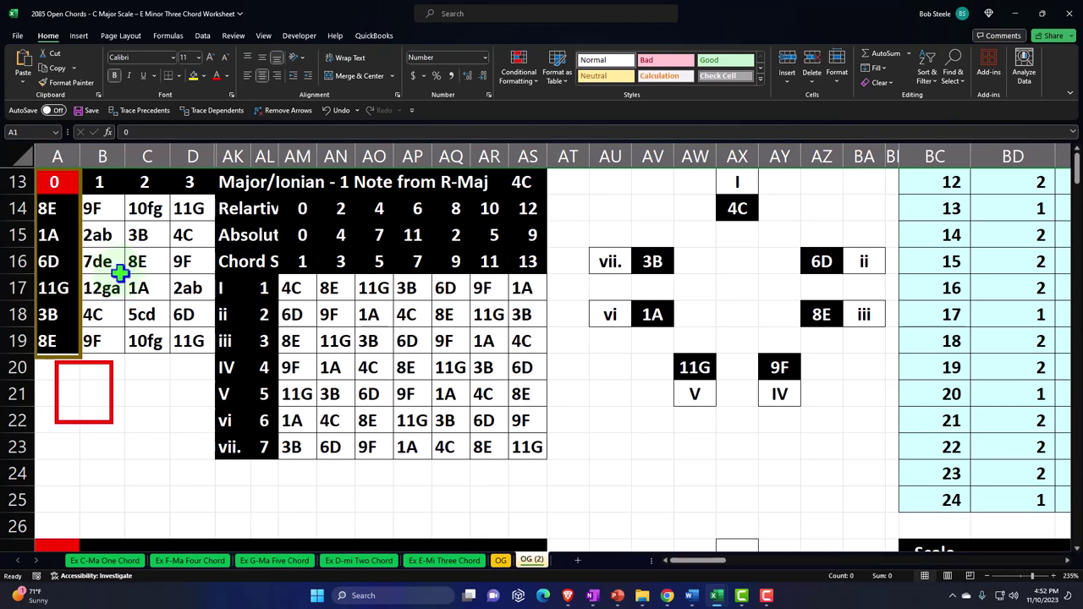
{"action": "scroll", "coordinate": [89, 211], "scroll_direction": "down", "scroll_amount": 1}
{"action": "scroll", "coordinate": [90, 212], "scroll_direction": "up", "scroll_amount": 1}
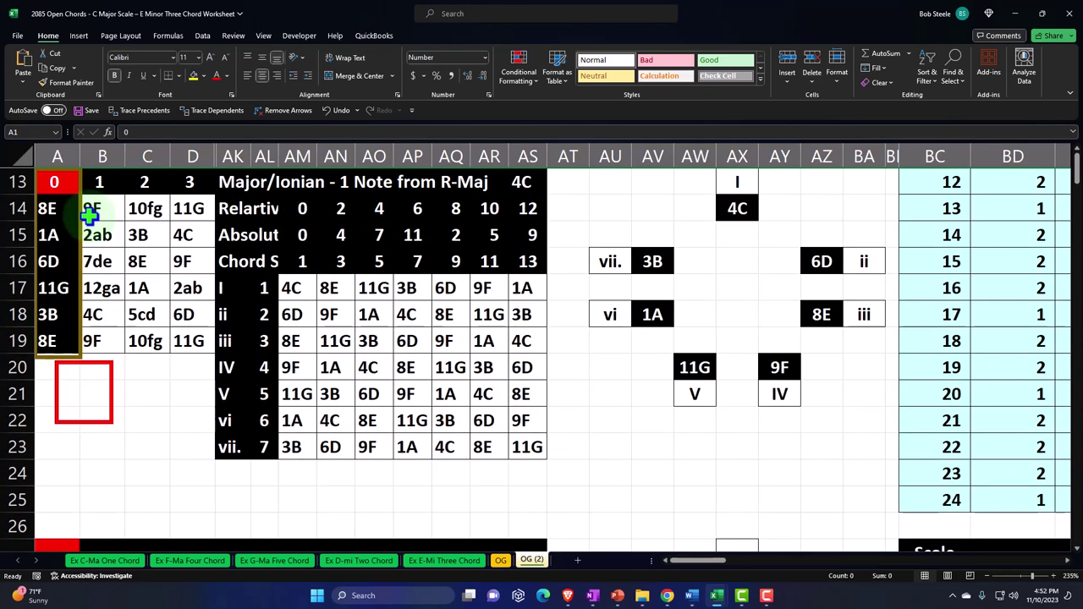
{"action": "left_click", "coordinate": [341, 112]}
Check the formula in AN3 and select rows 1–25 of the chord block
{"action": "left_click", "coordinate": [326, 296]}
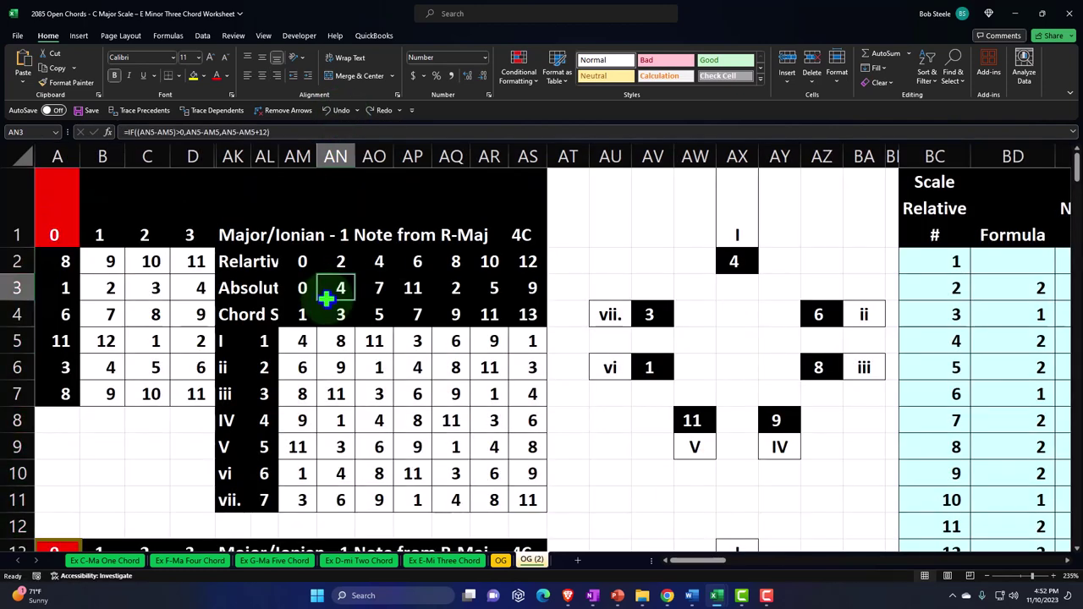
{"action": "scroll", "coordinate": [326, 296], "scroll_direction": "down", "scroll_amount": 5, "text": "ctrl"}
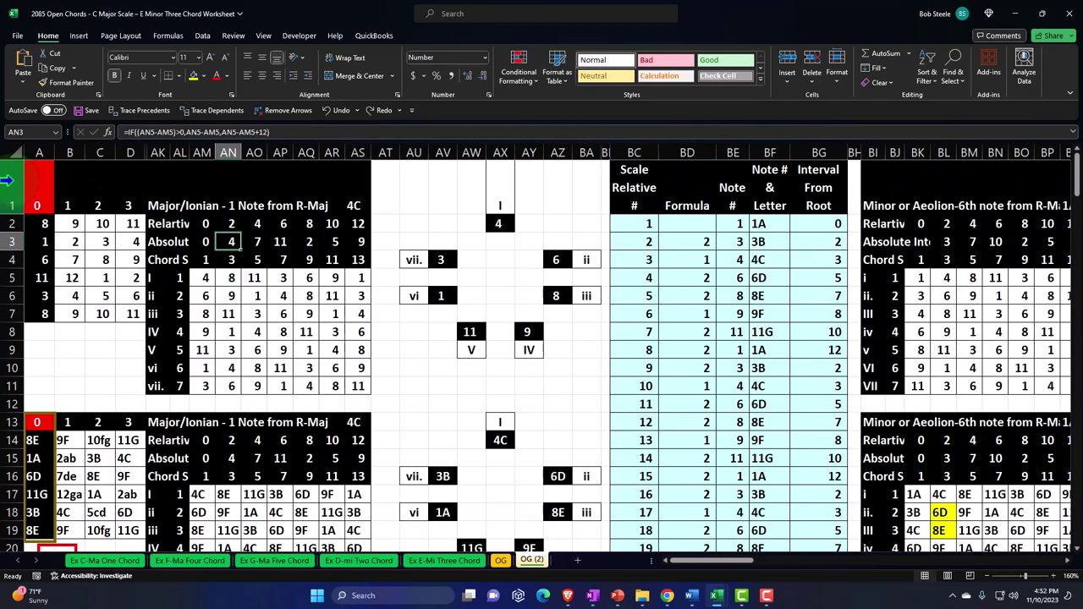
{"action": "left_click_drag", "start_coordinate": [6, 180], "coordinate": [20, 442]}
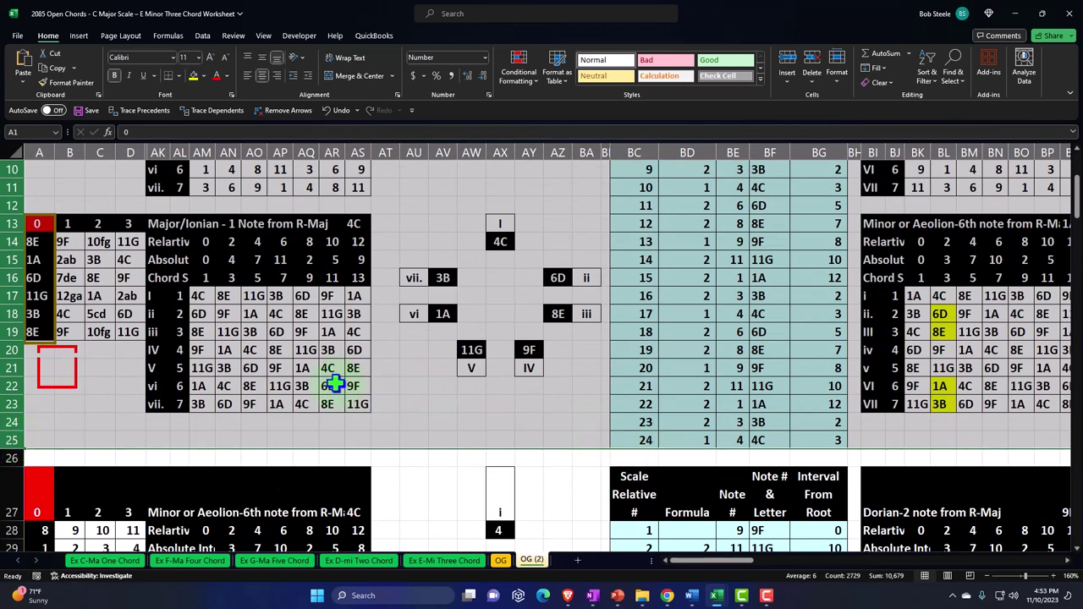
Copy the chord block in rows 1–25 and paste it at A27 and A53
{"action": "key", "text": "ctrl+c"}
{"action": "scroll", "coordinate": [331, 374], "scroll_direction": "down", "scroll_amount": 3}
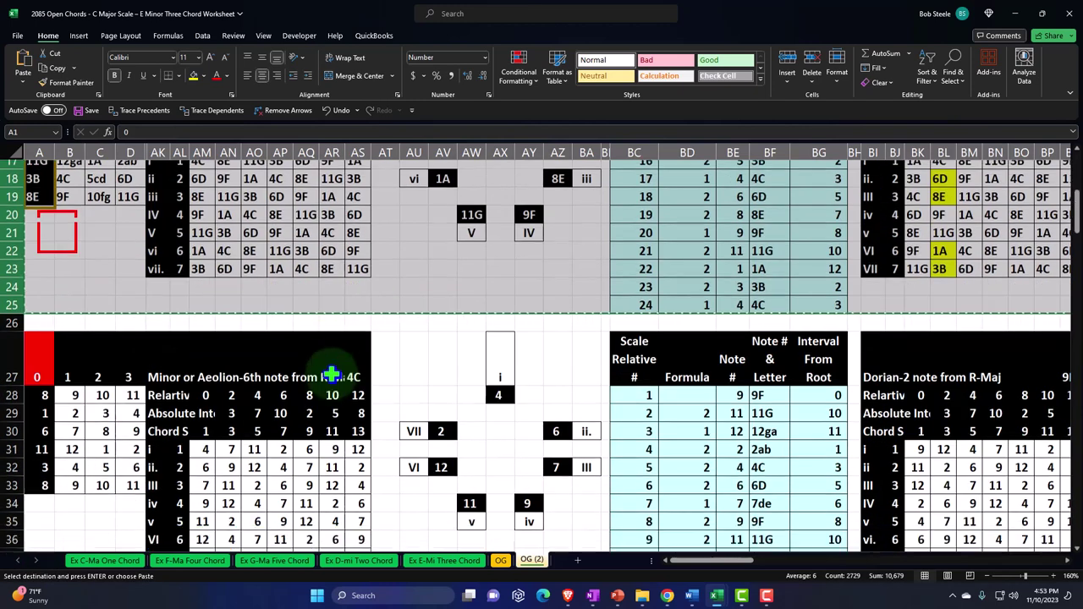
{"action": "left_click", "coordinate": [42, 325]}
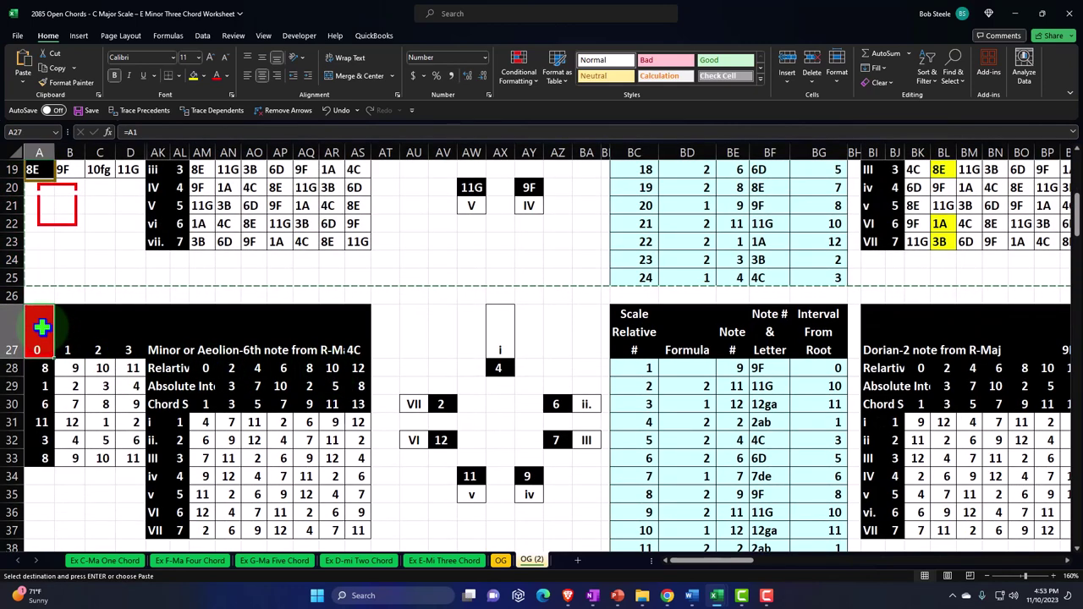
{"action": "key", "text": "ctrl+v"}
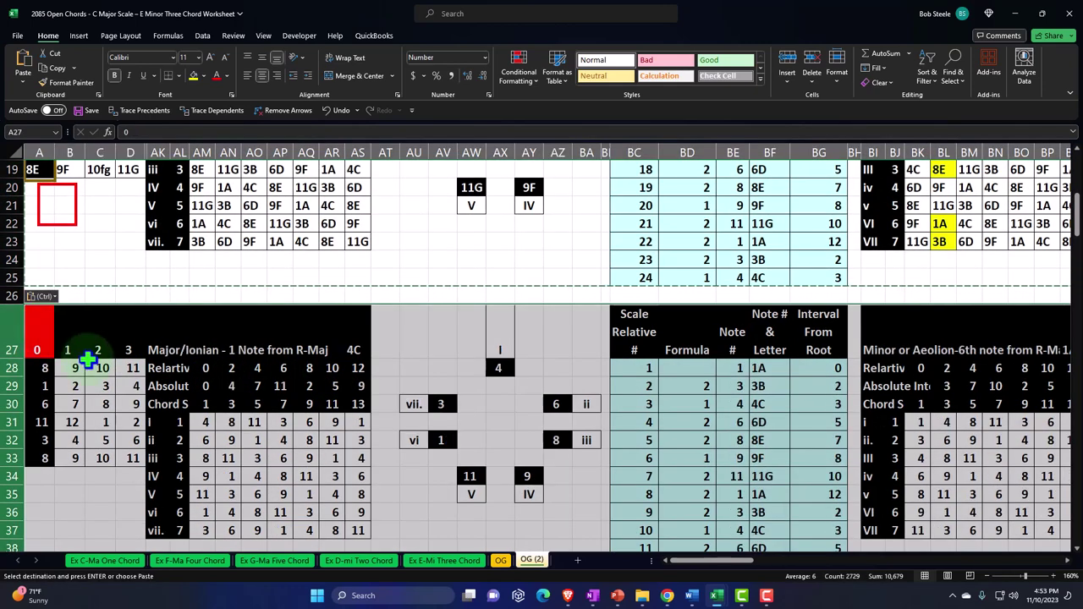
{"action": "scroll", "coordinate": [89, 360], "scroll_direction": "down", "scroll_amount": 4}
{"action": "scroll", "coordinate": [89, 360], "scroll_direction": "down", "scroll_amount": 4}
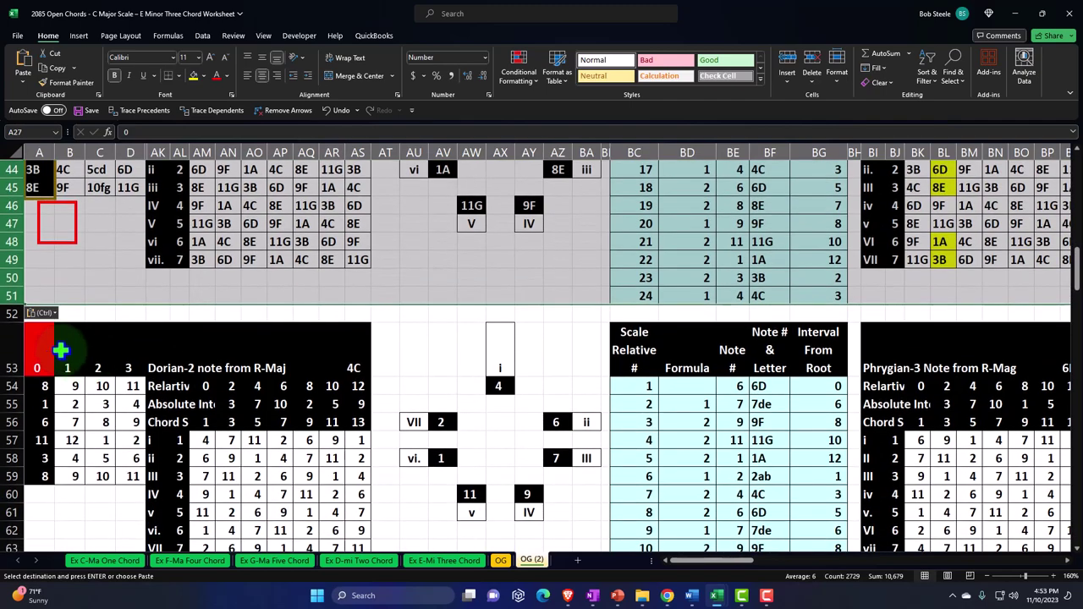
{"action": "left_click", "coordinate": [43, 340]}
{"action": "key", "text": "ctrl+v"}
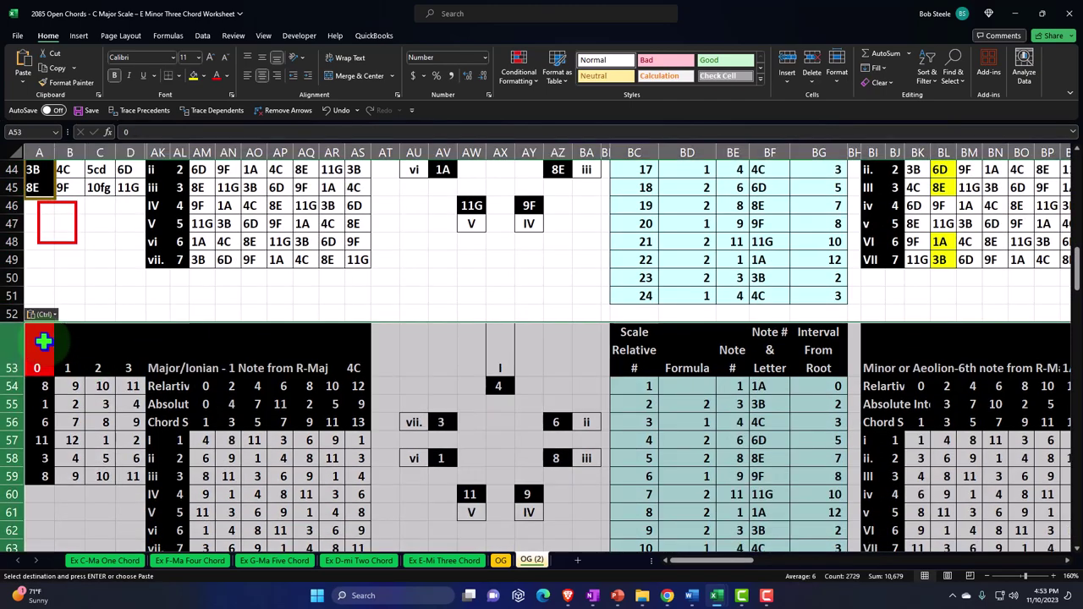
Paste more copies of the chord block at A79 and A105, then select A131
{"action": "scroll", "coordinate": [43, 341], "scroll_direction": "down", "scroll_amount": 8}
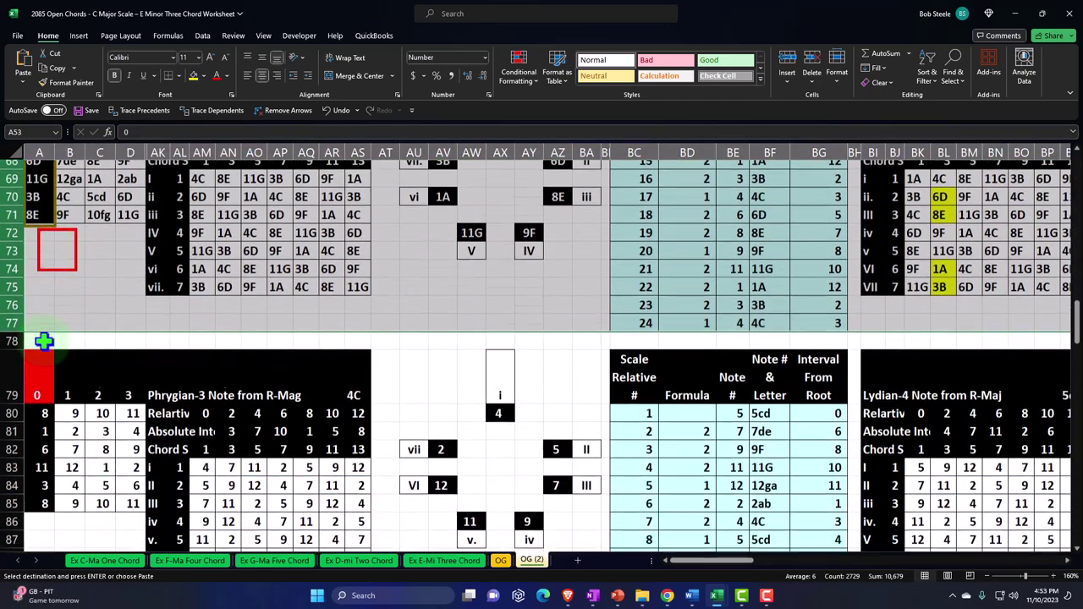
{"action": "left_click", "coordinate": [43, 370]}
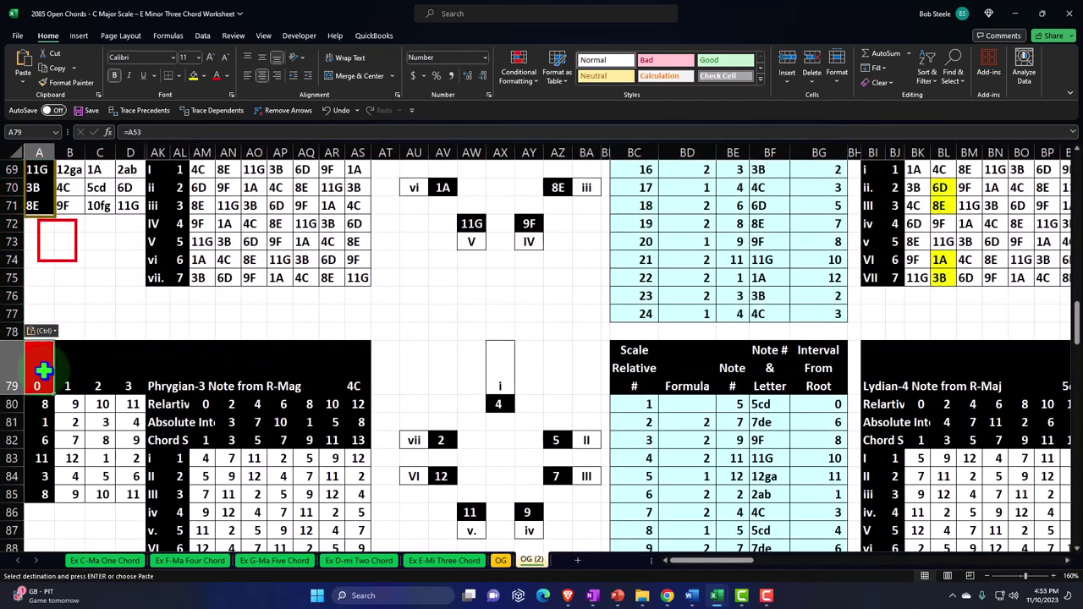
{"action": "key", "text": "ctrl+v"}
{"action": "scroll", "coordinate": [43, 370], "scroll_direction": "down", "scroll_amount": 8}
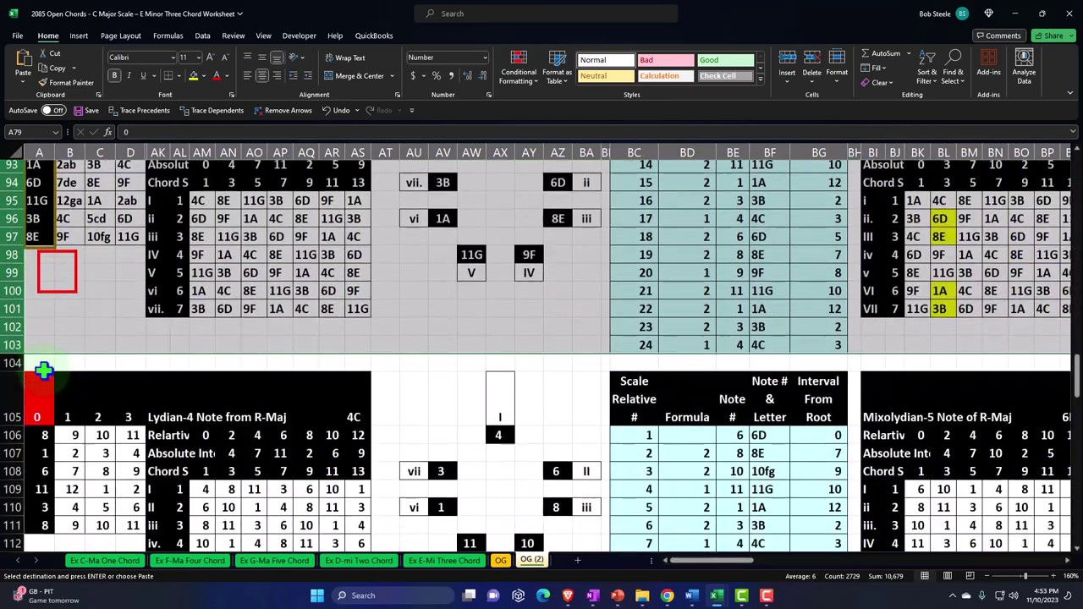
{"action": "left_click", "coordinate": [43, 370]}
{"action": "key", "text": "ctrl+v"}
{"action": "scroll", "coordinate": [44, 372], "scroll_direction": "down", "scroll_amount": 4}
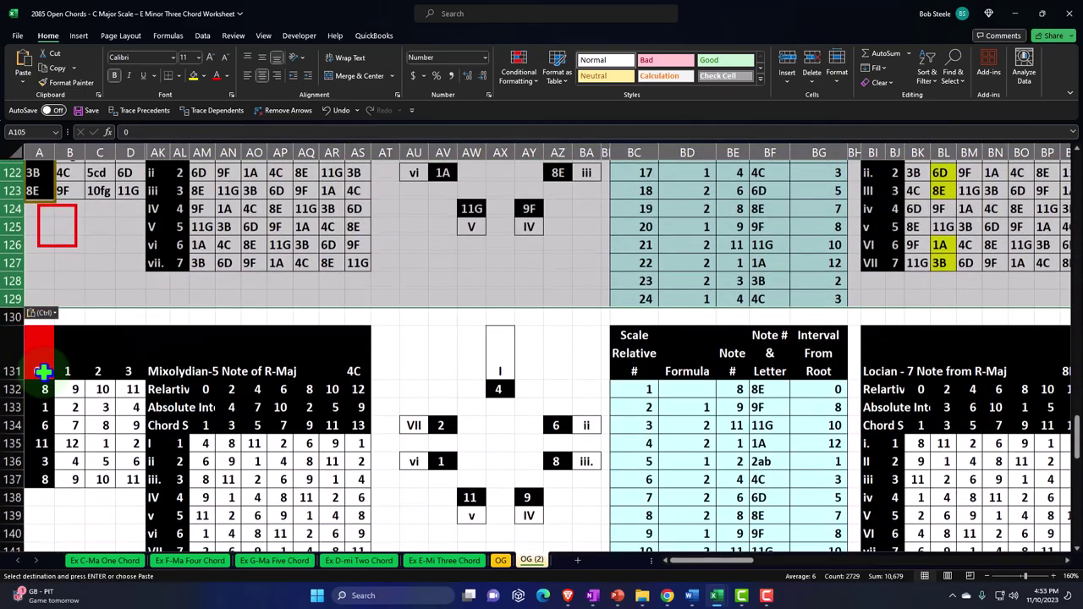
{"action": "left_click", "coordinate": [43, 371]}
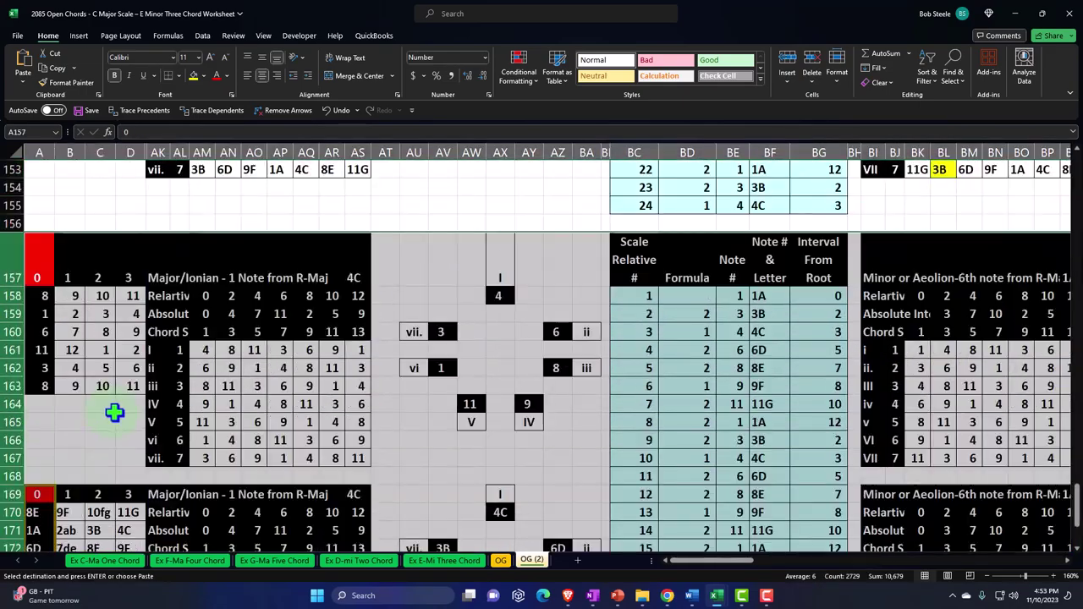
{"action": "scroll", "coordinate": [117, 412], "scroll_direction": "up", "scroll_amount": 20}
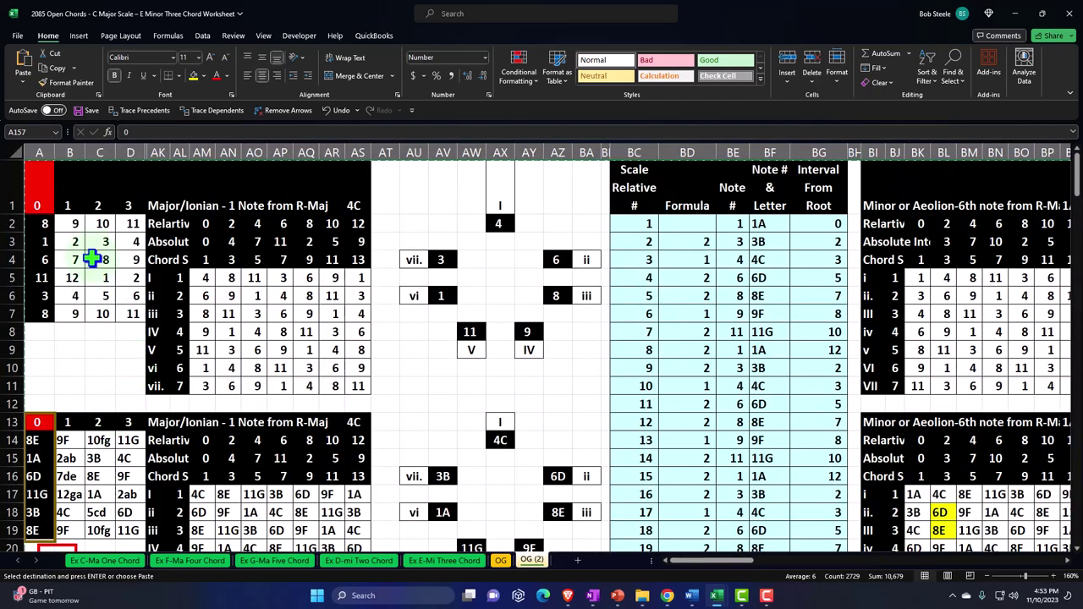
Cancel the pending copy and hide rows 1–12 so the sheet begins at row 13
{"action": "left_click", "coordinate": [76, 338]}
{"action": "key", "text": "Escape"}
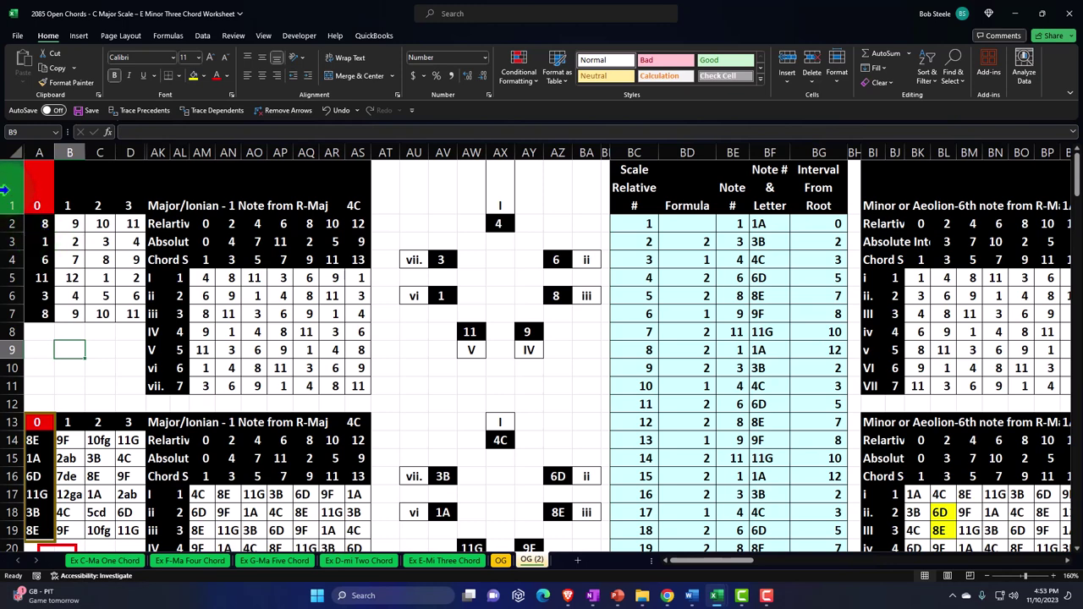
{"action": "left_click_drag", "start_coordinate": [6, 188], "coordinate": [17, 401]}
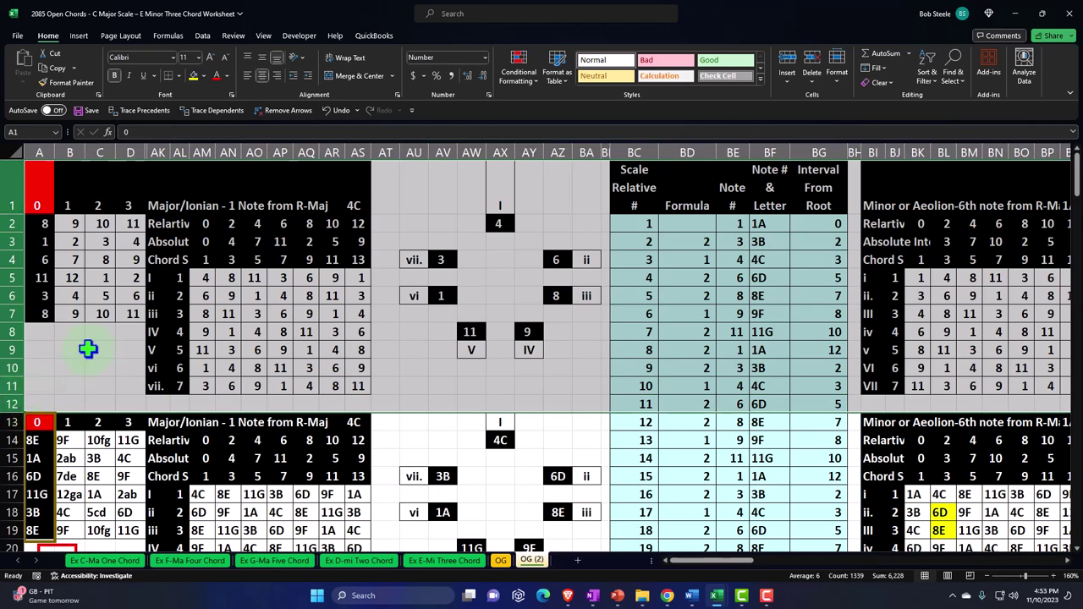
{"action": "right_click", "coordinate": [88, 352]}
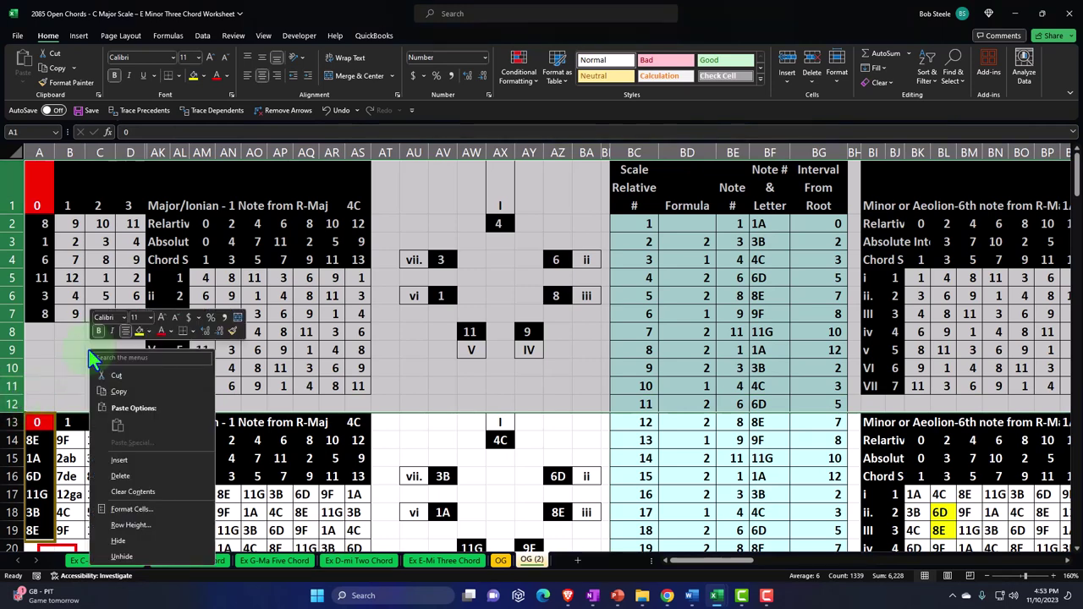
{"action": "left_click", "coordinate": [141, 538]}
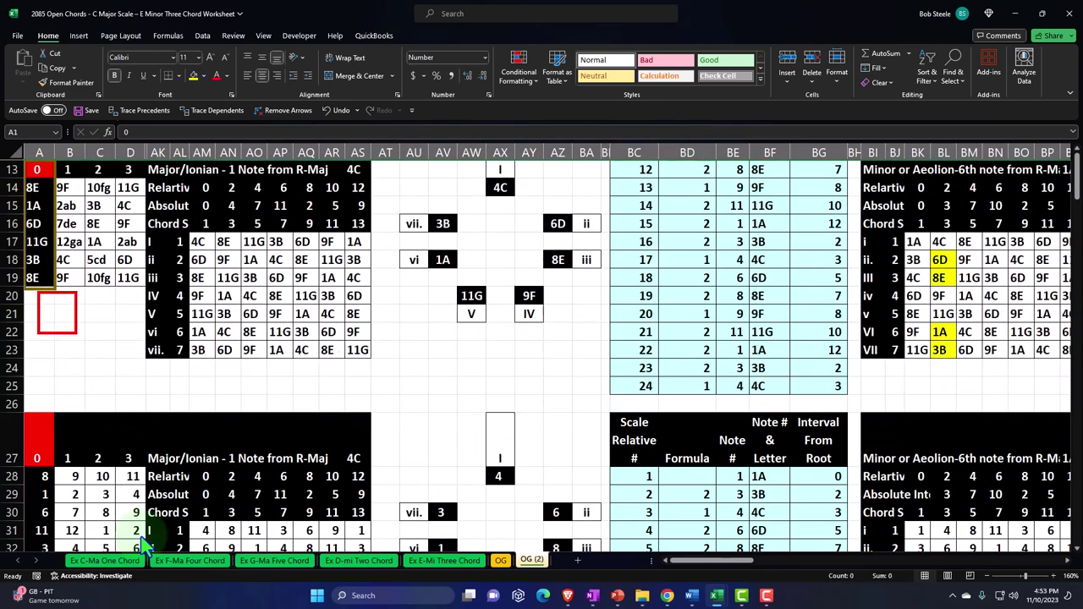
Hide the numeric chord rows 26–38 and 52–64
{"action": "left_click", "coordinate": [135, 386]}
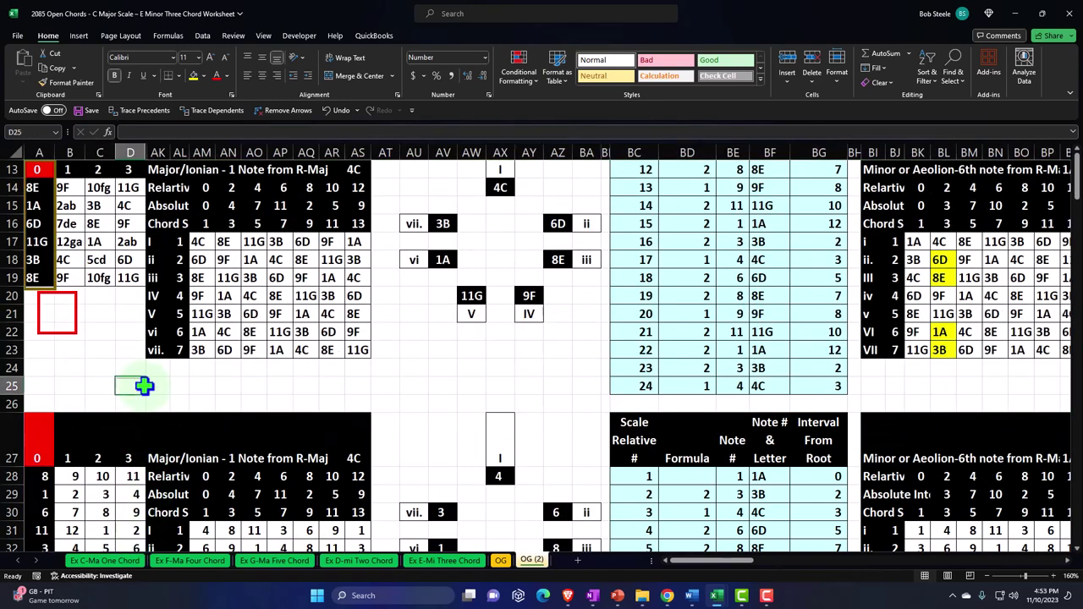
{"action": "scroll", "coordinate": [148, 390], "scroll_direction": "up", "scroll_amount": 3, "text": "ctrl"}
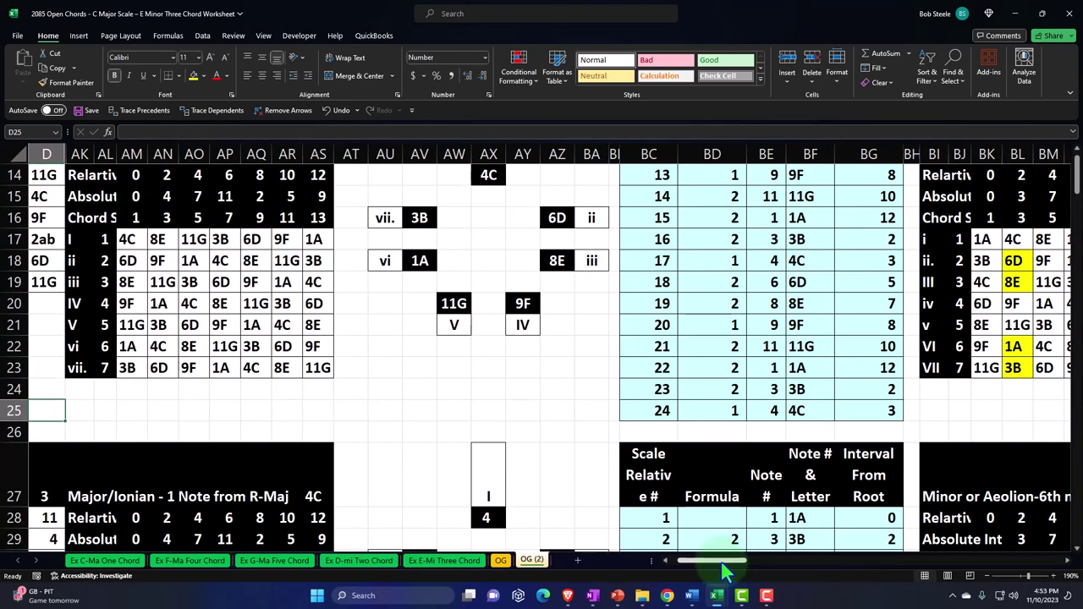
{"action": "scroll", "coordinate": [722, 565], "scroll_direction": "left", "scroll_amount": 2}
{"action": "scroll", "coordinate": [125, 434], "scroll_direction": "down", "scroll_amount": 2}
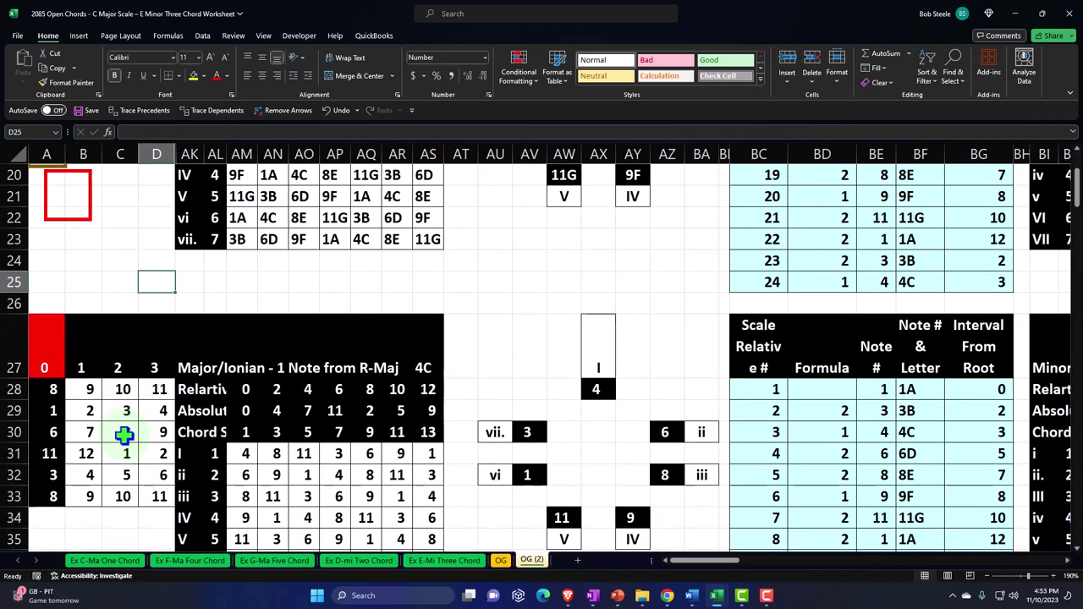
{"action": "scroll", "coordinate": [124, 434], "scroll_direction": "down", "scroll_amount": 2}
{"action": "scroll", "coordinate": [126, 435], "scroll_direction": "up", "scroll_amount": 1}
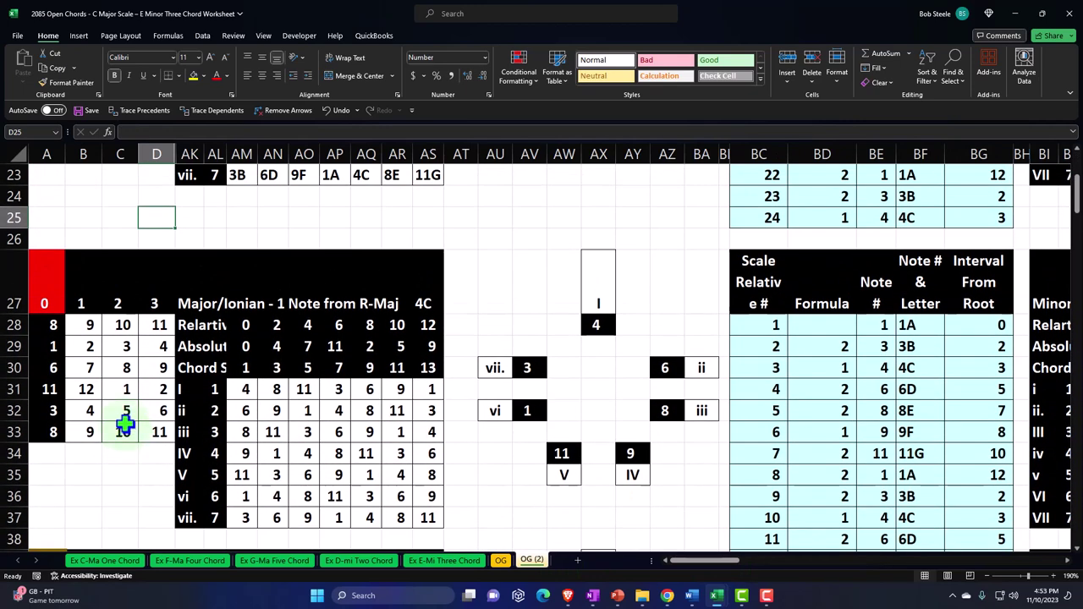
{"action": "left_click", "coordinate": [10, 239]}
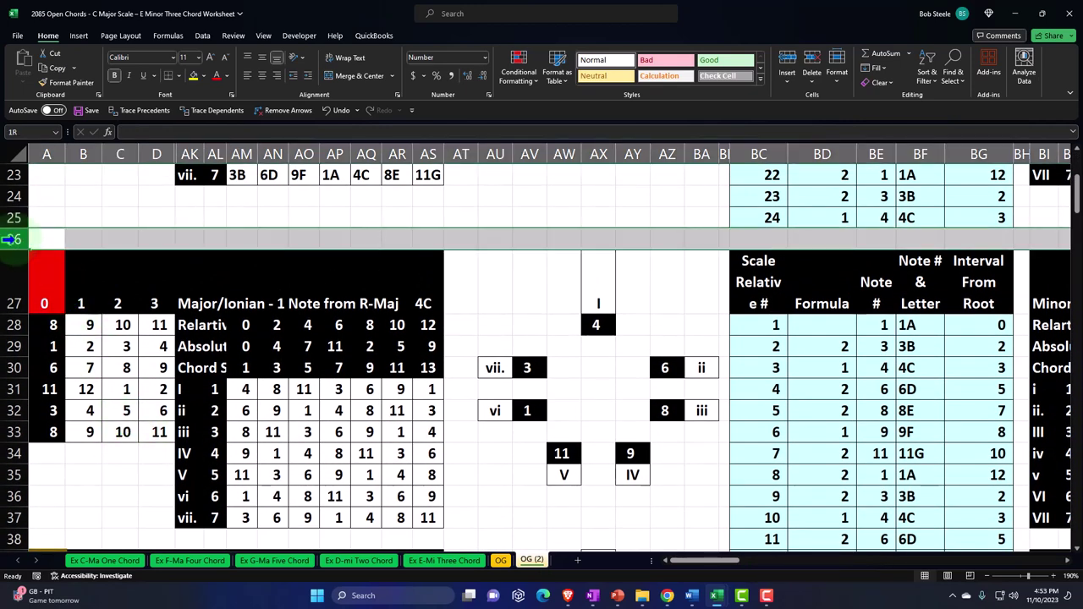
{"action": "left_click_drag", "start_coordinate": [10, 239], "coordinate": [11, 492]}
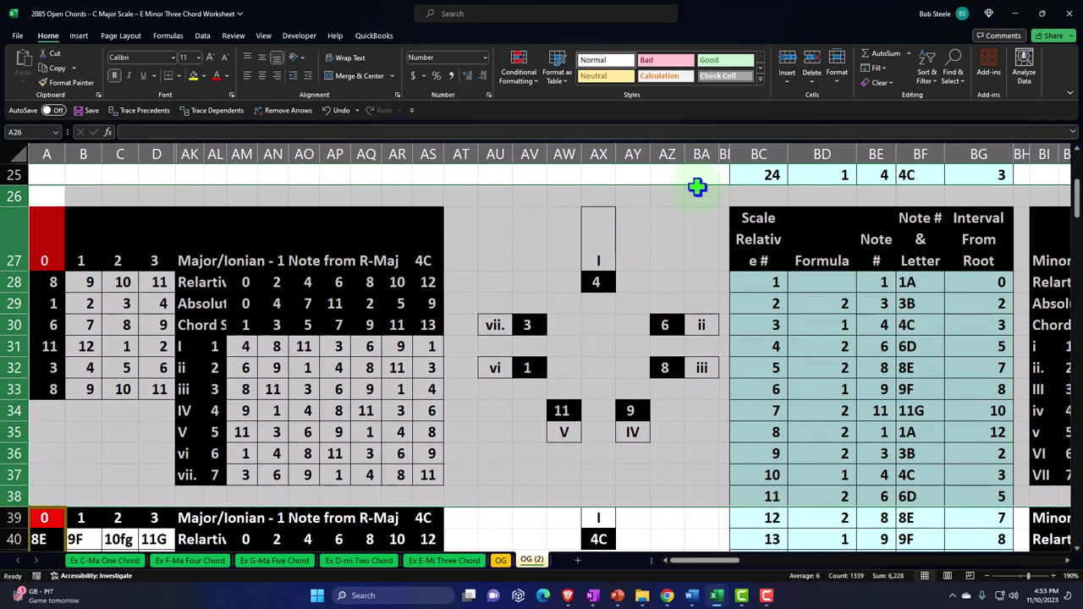
{"action": "right_click", "coordinate": [204, 352]}
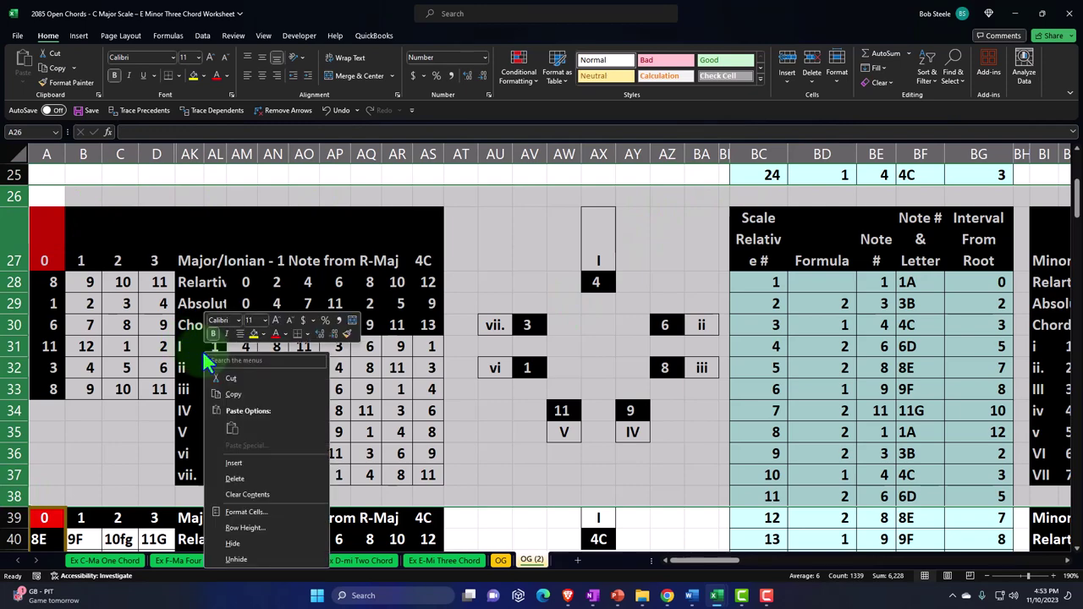
{"action": "left_click", "coordinate": [240, 543]}
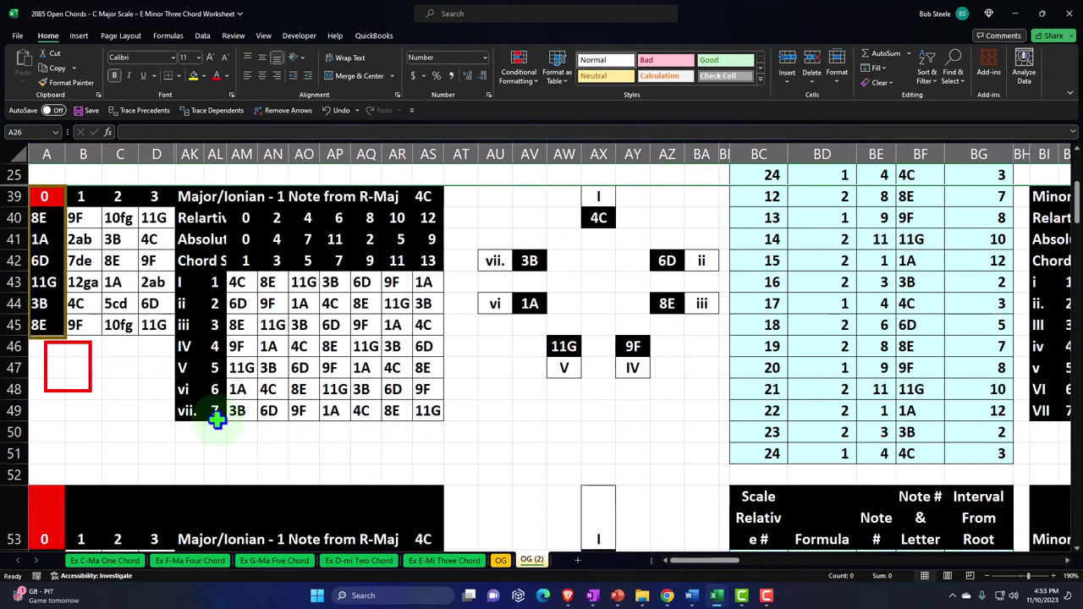
{"action": "scroll", "coordinate": [221, 435], "scroll_direction": "down", "scroll_amount": 2}
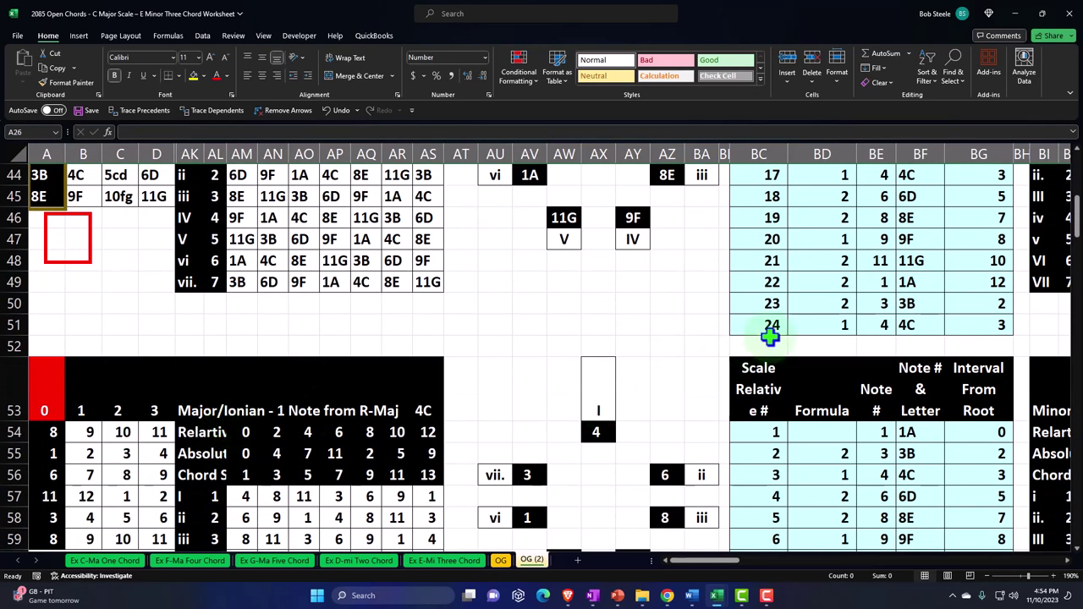
{"action": "left_click_drag", "start_coordinate": [10, 347], "coordinate": [22, 457]}
{"action": "right_click", "coordinate": [176, 282]}
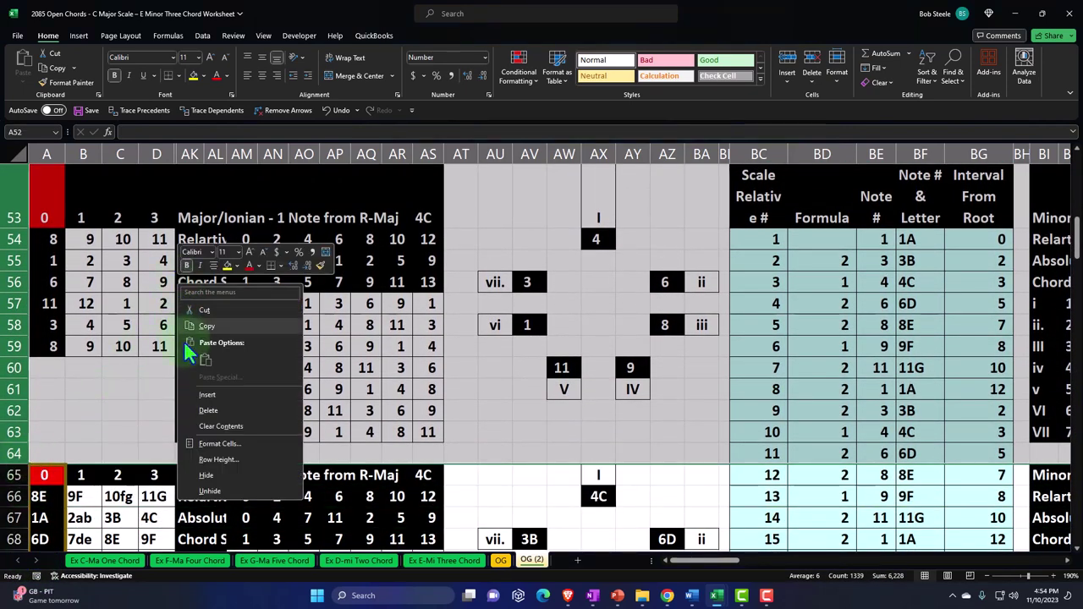
{"action": "left_click", "coordinate": [221, 472]}
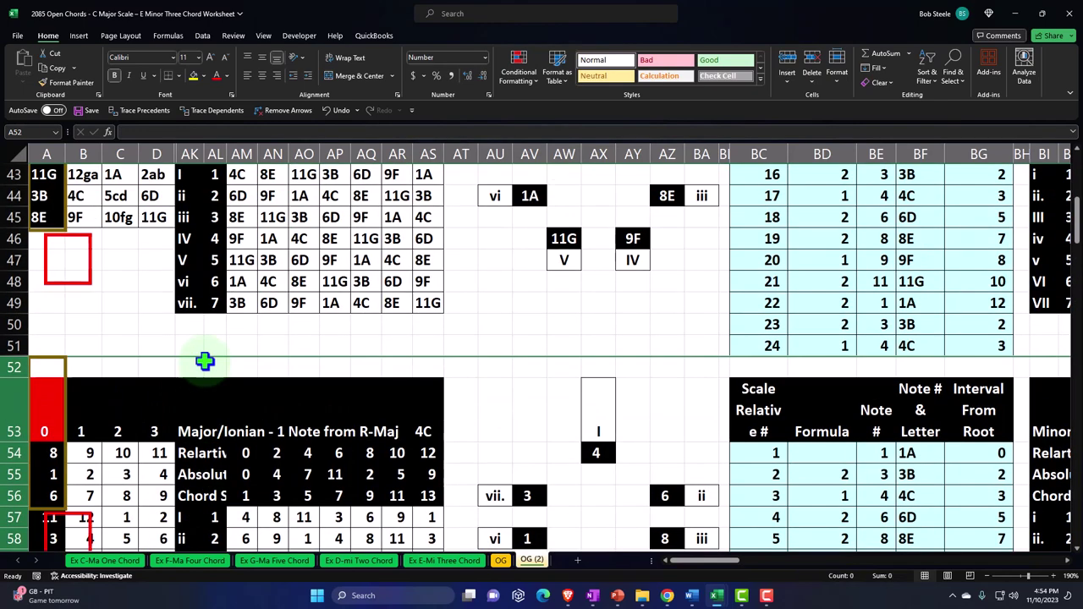
Hide the numeric chord rows 78–90 and 104–116
{"action": "scroll", "coordinate": [202, 356], "scroll_direction": "down", "scroll_amount": 5}
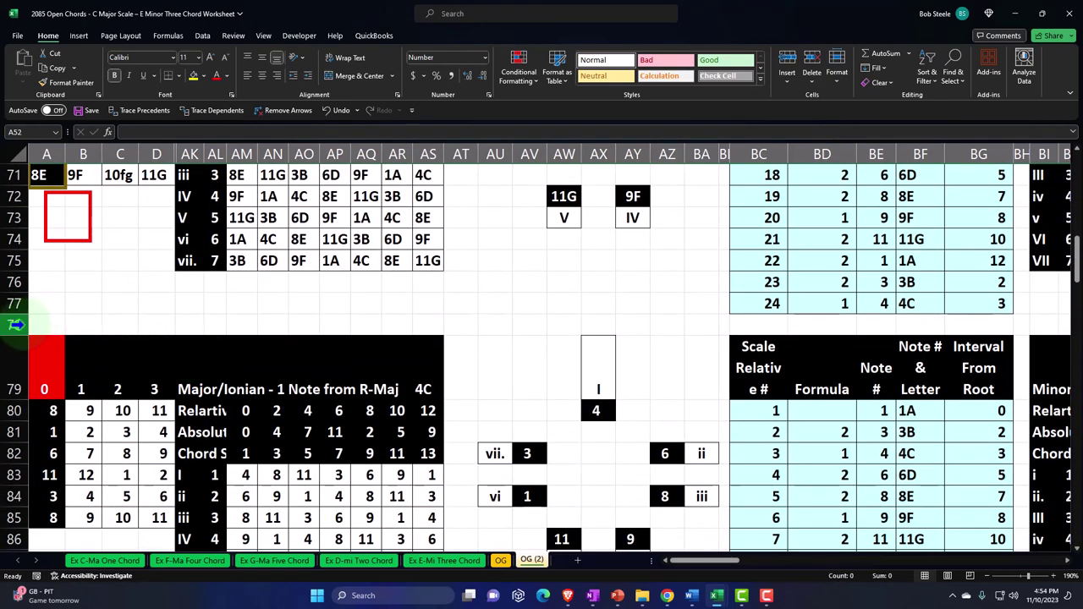
{"action": "left_click_drag", "start_coordinate": [13, 324], "coordinate": [37, 451]}
{"action": "right_click", "coordinate": [115, 401]}
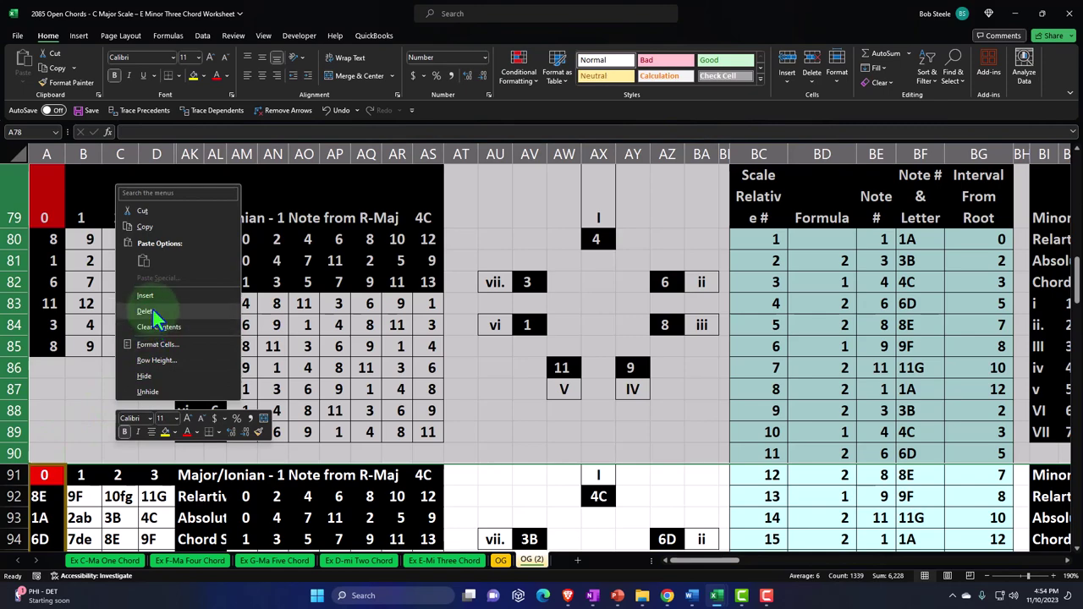
{"action": "right_click", "coordinate": [83, 288]}
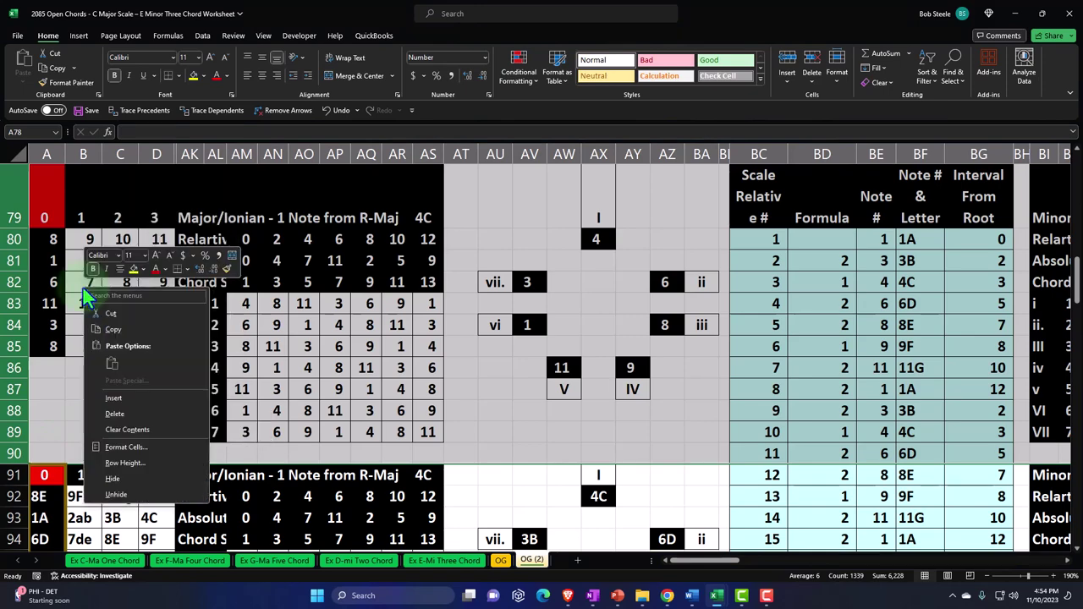
{"action": "left_click", "coordinate": [118, 478]}
{"action": "scroll", "coordinate": [141, 383], "scroll_direction": "down", "scroll_amount": 3}
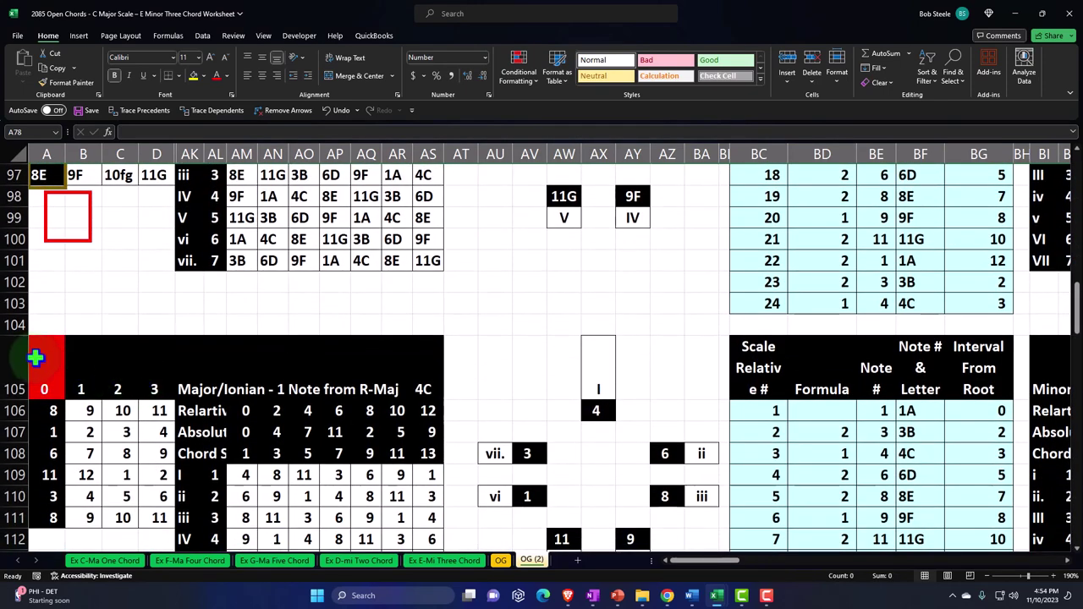
{"action": "left_click_drag", "start_coordinate": [15, 325], "coordinate": [59, 474]}
{"action": "right_click", "coordinate": [91, 435]}
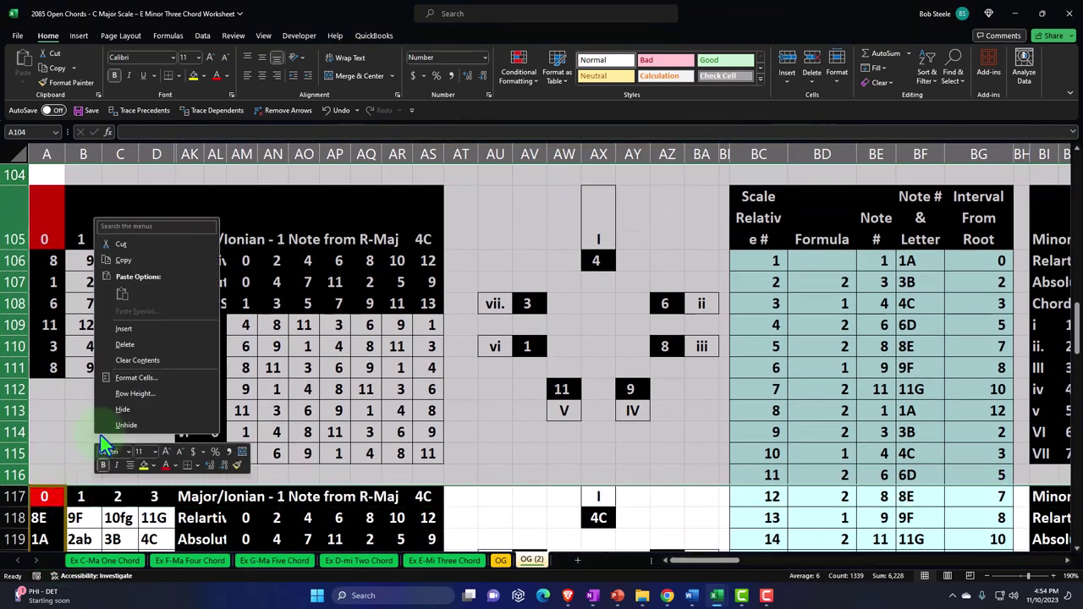
{"action": "left_click", "coordinate": [134, 407]}
Hide rows 130–142 and 156–167, then return to the top and select AL21
{"action": "scroll", "coordinate": [132, 405], "scroll_direction": "down", "scroll_amount": 4}
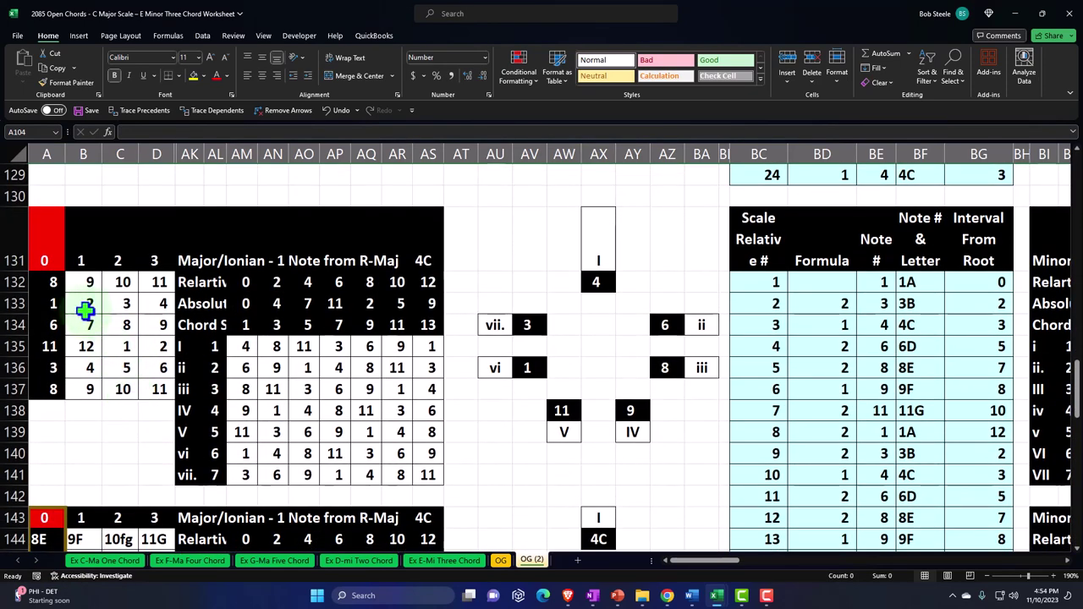
{"action": "left_click_drag", "start_coordinate": [12, 197], "coordinate": [41, 485]}
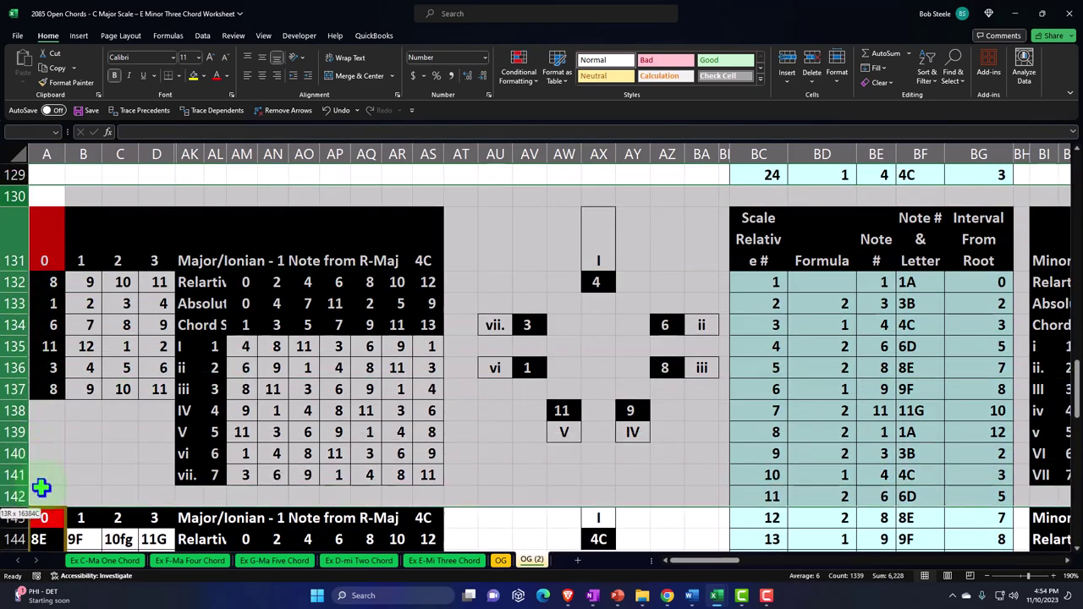
{"action": "right_click", "coordinate": [89, 446]}
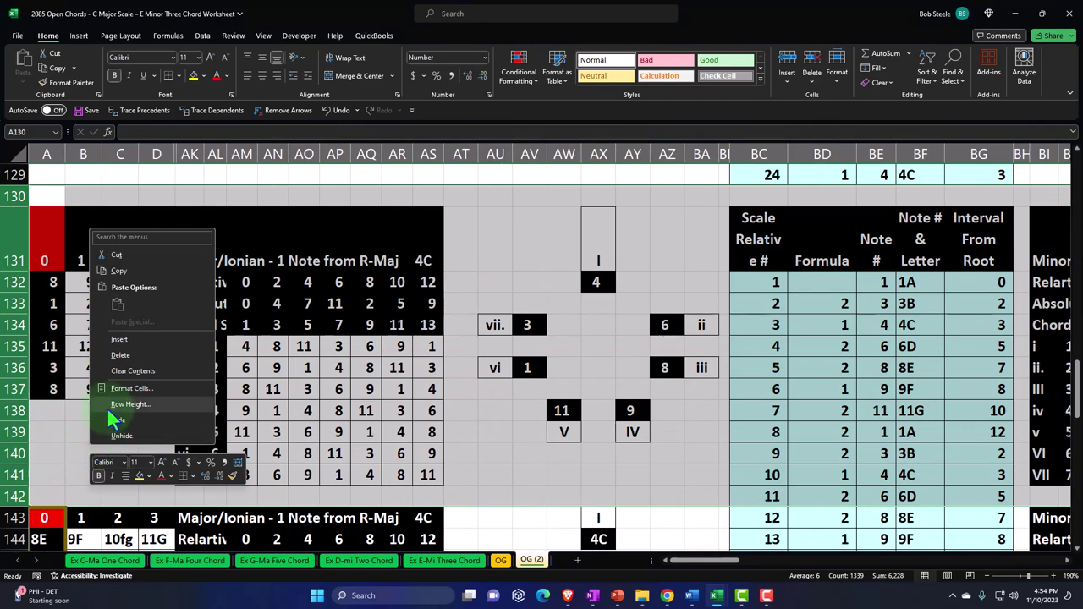
{"action": "left_click", "coordinate": [110, 419]}
{"action": "scroll", "coordinate": [110, 418], "scroll_direction": "down", "scroll_amount": 4}
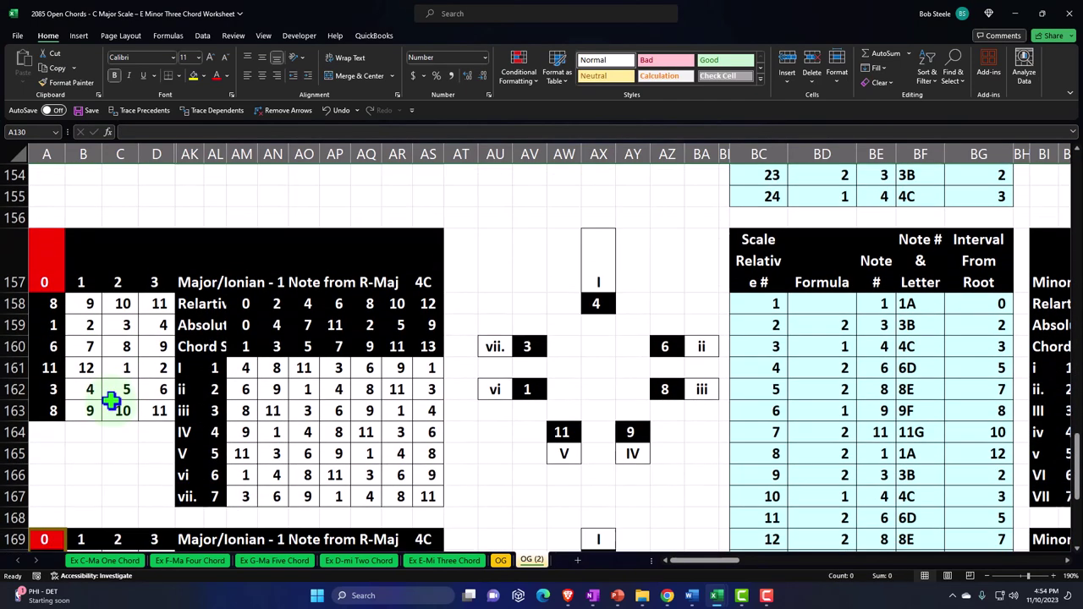
{"action": "left_click_drag", "start_coordinate": [30, 220], "coordinate": [48, 505]}
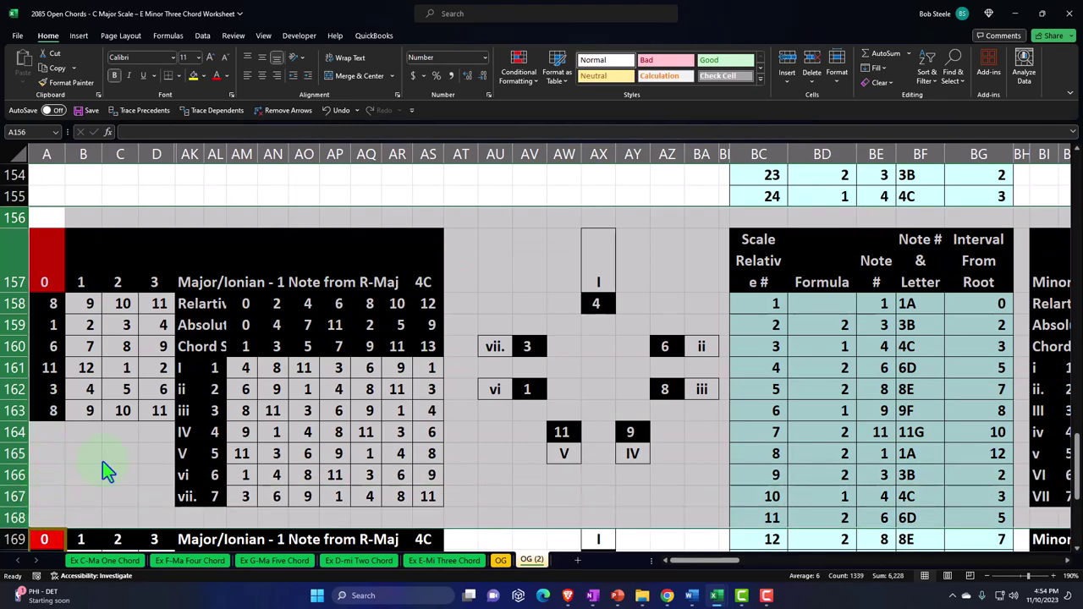
{"action": "right_click", "coordinate": [102, 461]}
{"action": "left_click", "coordinate": [131, 435]}
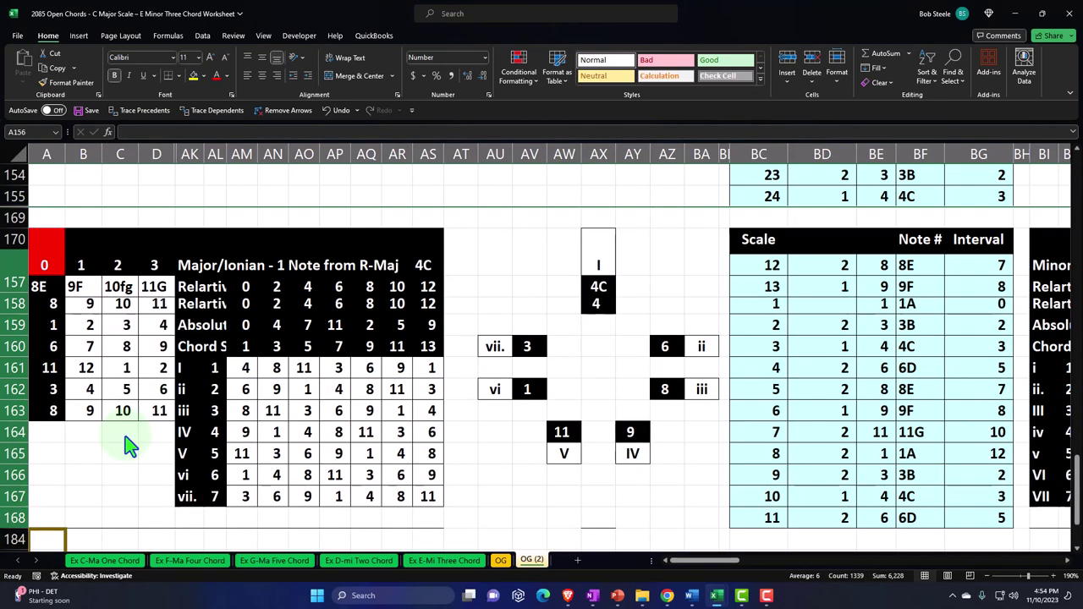
{"action": "scroll", "coordinate": [126, 423], "scroll_direction": "down", "scroll_amount": 2}
{"action": "scroll", "coordinate": [135, 423], "scroll_direction": "up", "scroll_amount": 5}
{"action": "scroll", "coordinate": [139, 426], "scroll_direction": "up", "scroll_amount": 20}
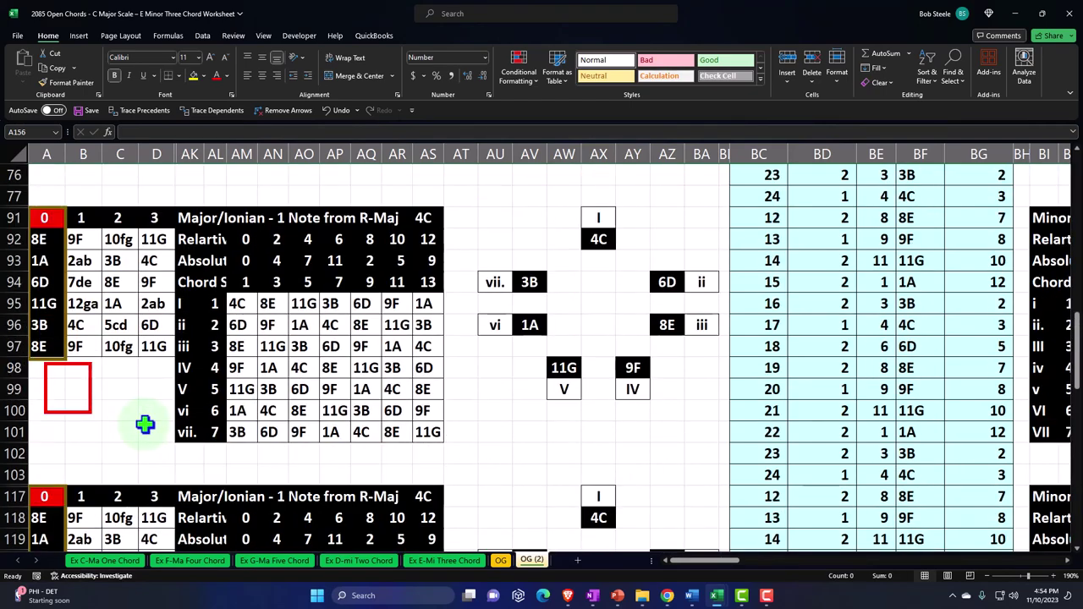
{"action": "left_click", "coordinate": [214, 346]}
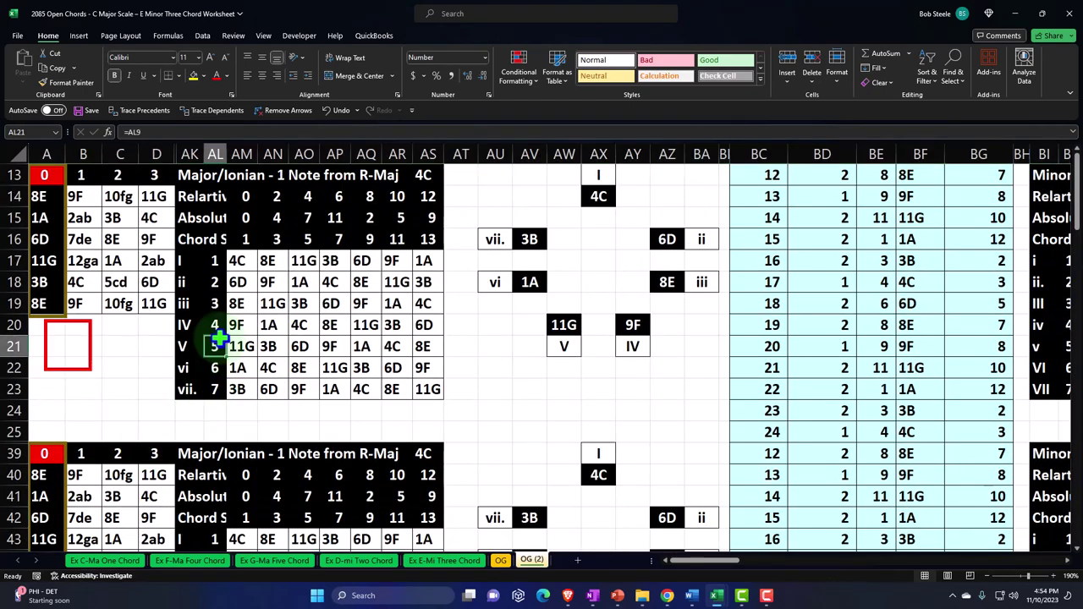
Move the red rectangle onto the iii row and stretch it around 8E, 11G and 3B
{"action": "left_click", "coordinate": [152, 372]}
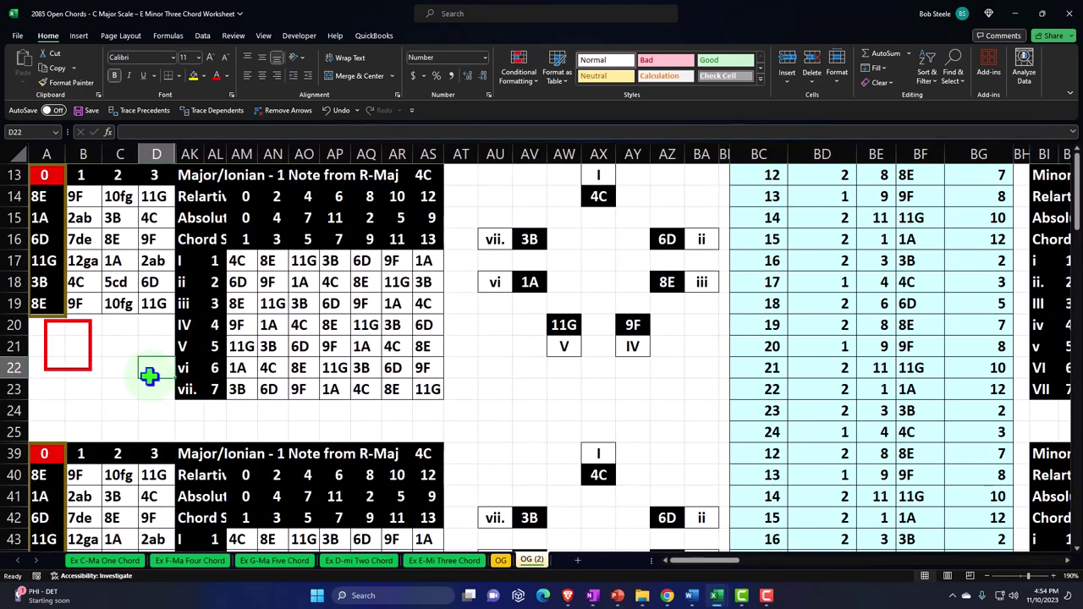
{"action": "scroll", "coordinate": [150, 375], "scroll_direction": "up", "scroll_amount": 2}
{"action": "scroll", "coordinate": [679, 547], "scroll_direction": "left", "scroll_amount": 2}
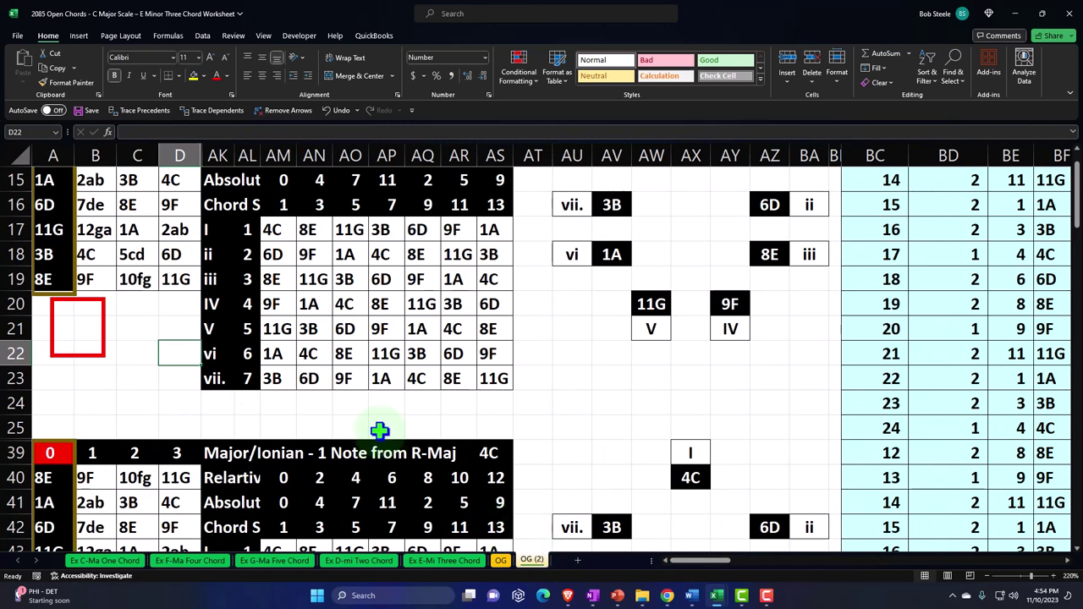
{"action": "scroll", "coordinate": [380, 440], "scroll_direction": "up", "scroll_amount": 1}
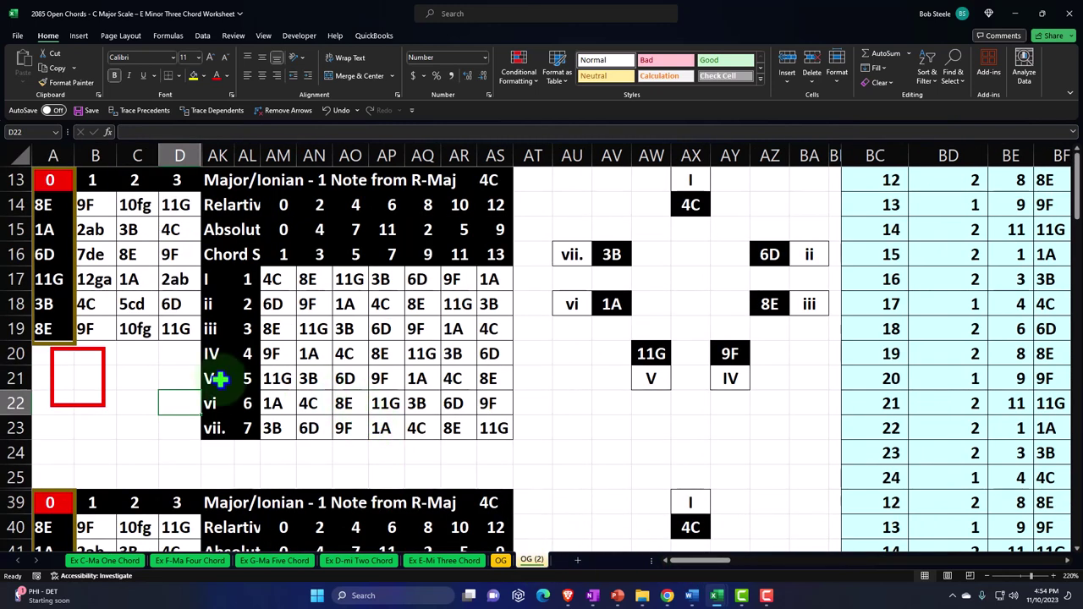
{"action": "left_click_drag", "start_coordinate": [101, 368], "coordinate": [249, 333]}
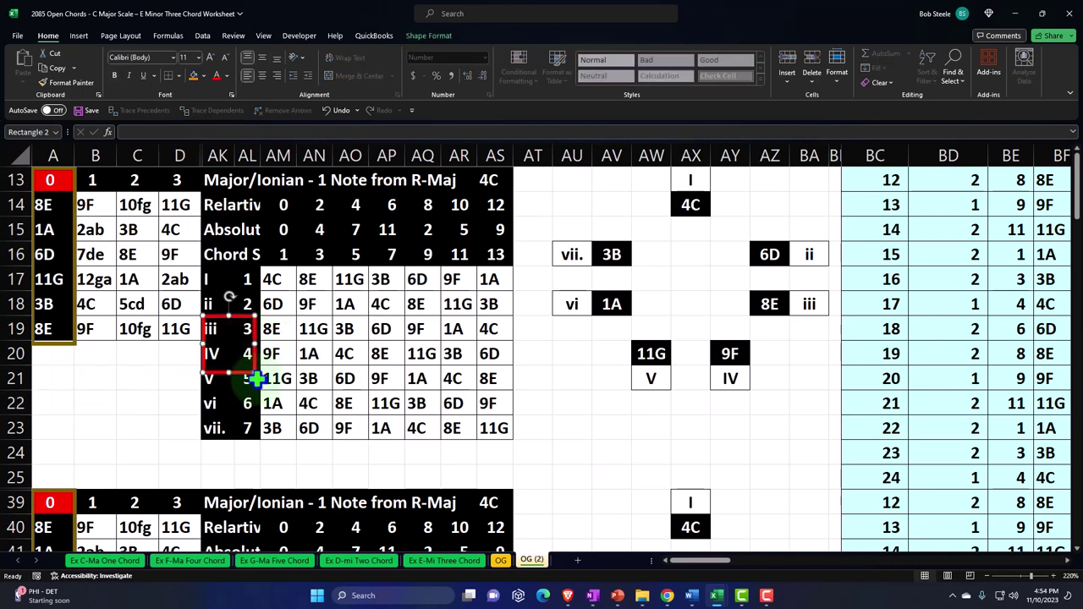
{"action": "left_click_drag", "start_coordinate": [256, 375], "coordinate": [366, 341]}
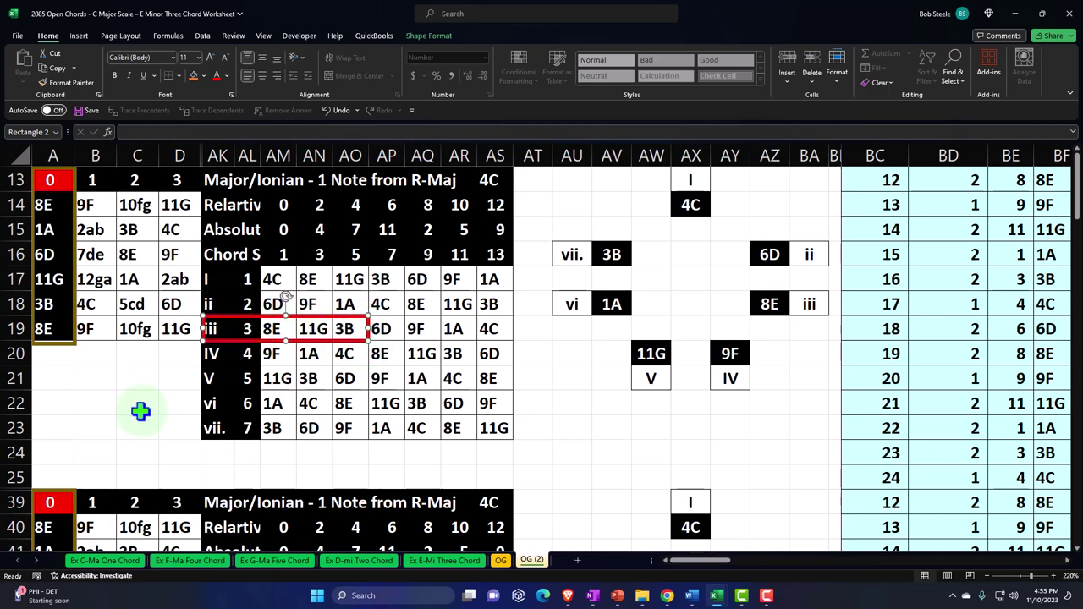
Select the fretboard grid A14:D19
{"action": "scroll", "coordinate": [140, 412], "scroll_direction": "up", "scroll_amount": 2, "text": "ctrl"}
{"action": "scroll", "coordinate": [221, 467], "scroll_direction": "left", "scroll_amount": 1}
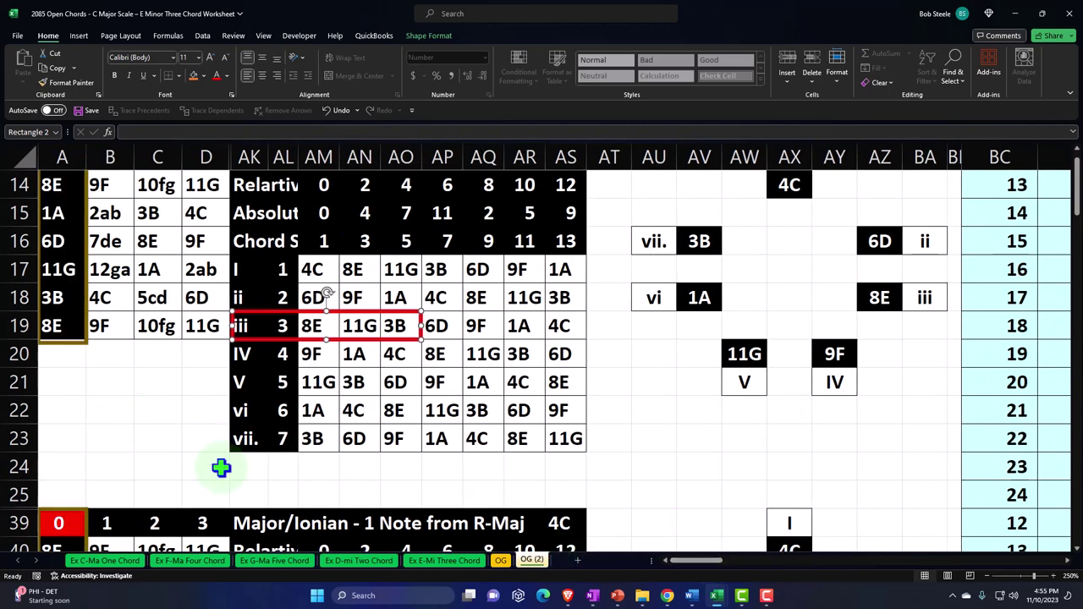
{"action": "scroll", "coordinate": [221, 467], "scroll_direction": "up", "scroll_amount": 1, "text": "ctrl"}
{"action": "scroll", "coordinate": [204, 457], "scroll_direction": "up", "scroll_amount": 1}
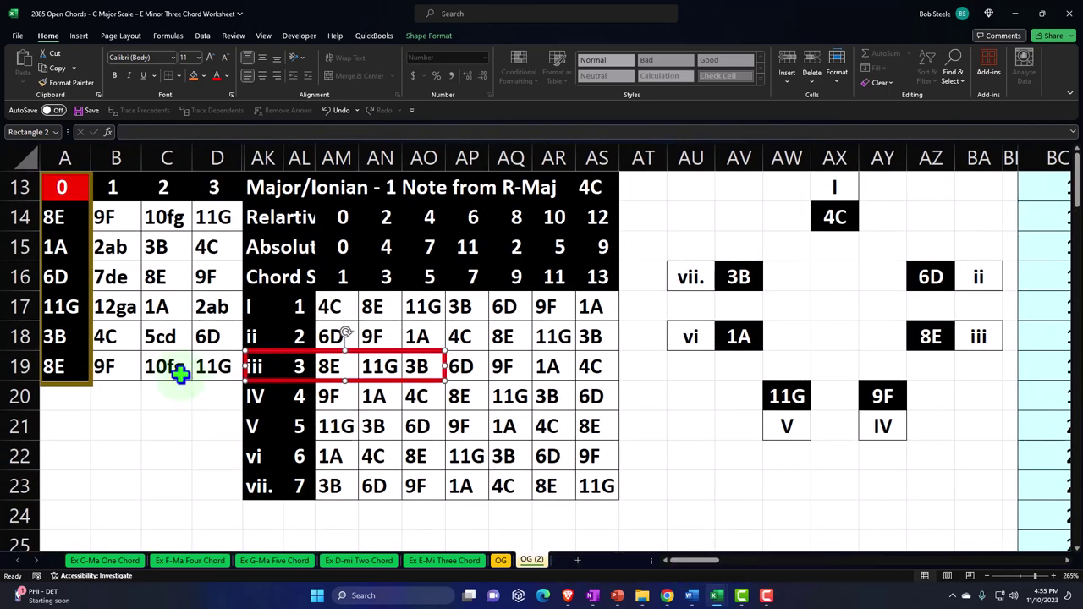
{"action": "left_click_drag", "start_coordinate": [56, 218], "coordinate": [212, 370]}
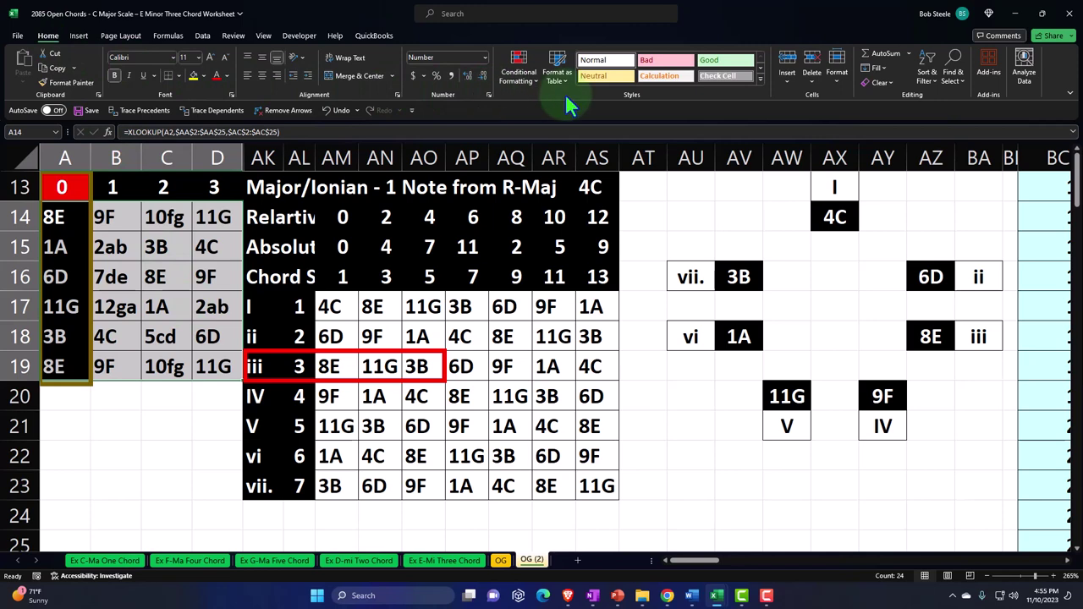
Add an Equal To =$AM$19 rule with Green Fill and Dark Green Text to the grid
{"action": "left_click", "coordinate": [517, 74]}
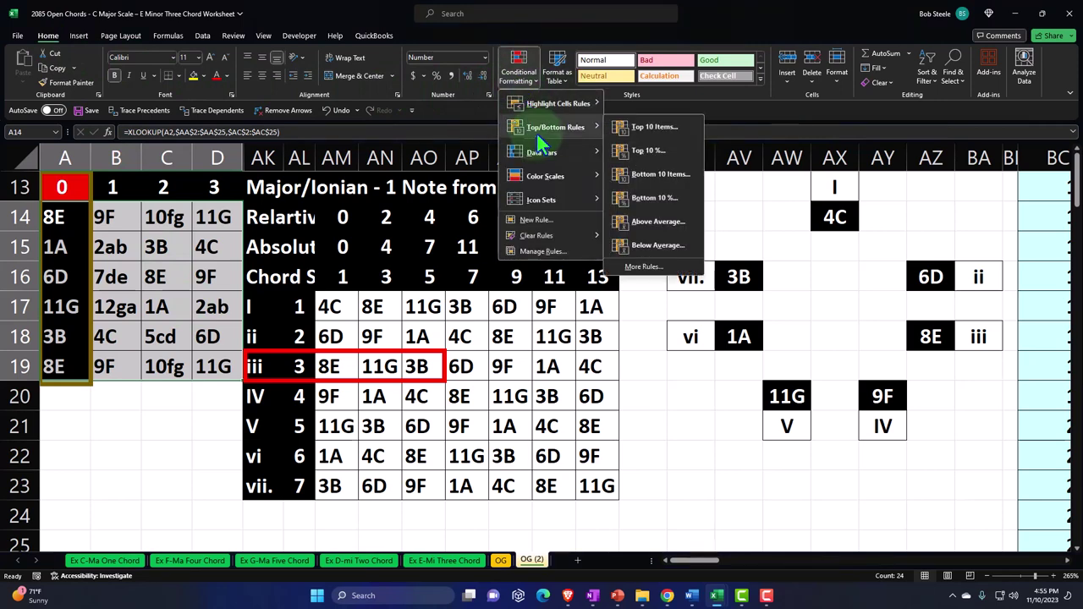
{"action": "mouse_move", "coordinate": [541, 106]}
{"action": "left_click", "coordinate": [618, 171]}
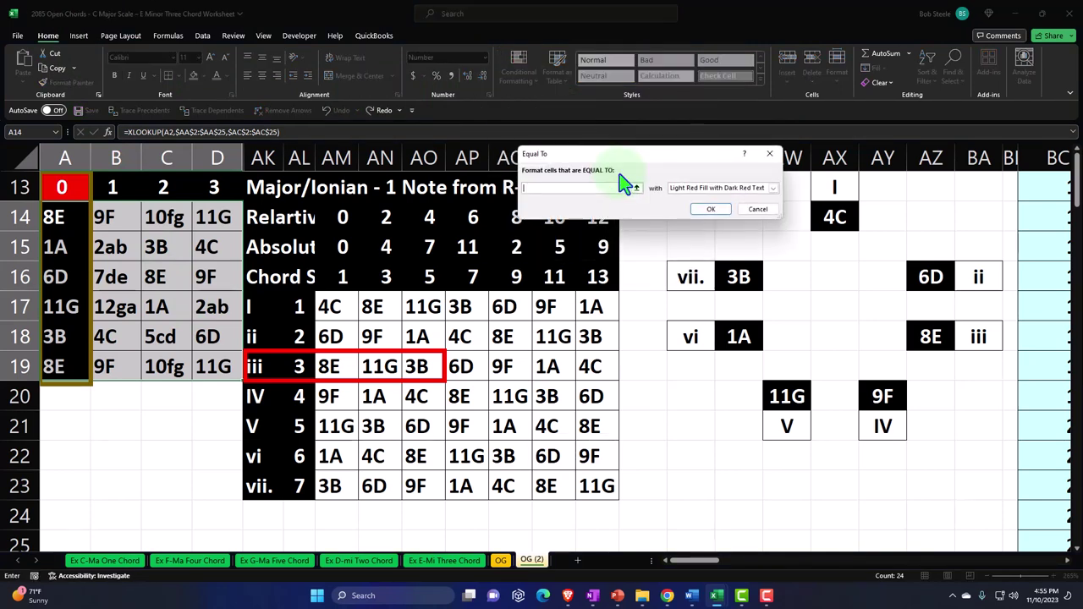
{"action": "left_click", "coordinate": [340, 366]}
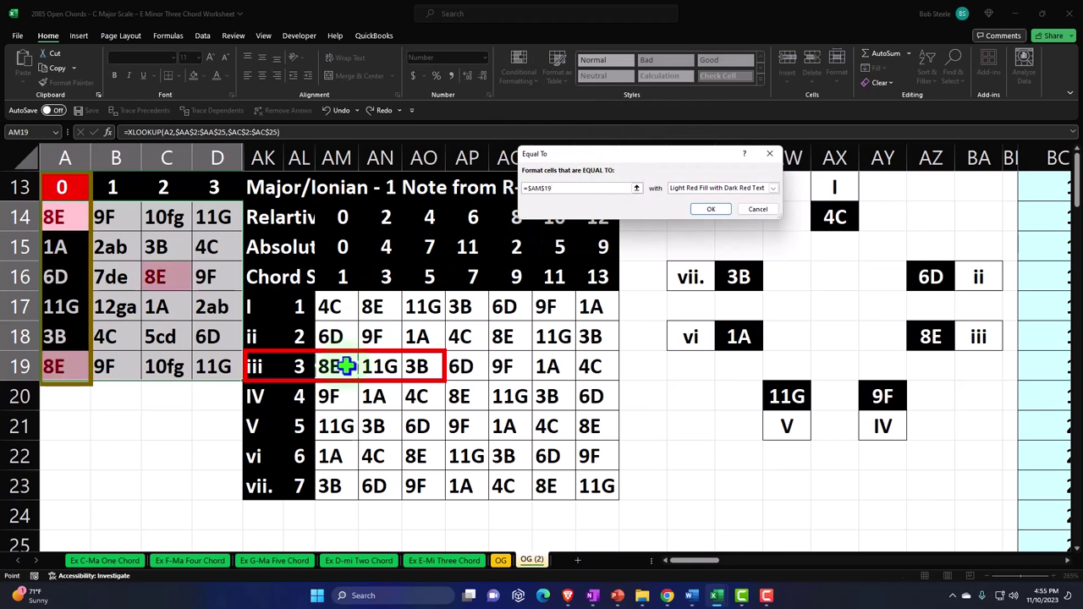
{"action": "left_click", "coordinate": [772, 188]}
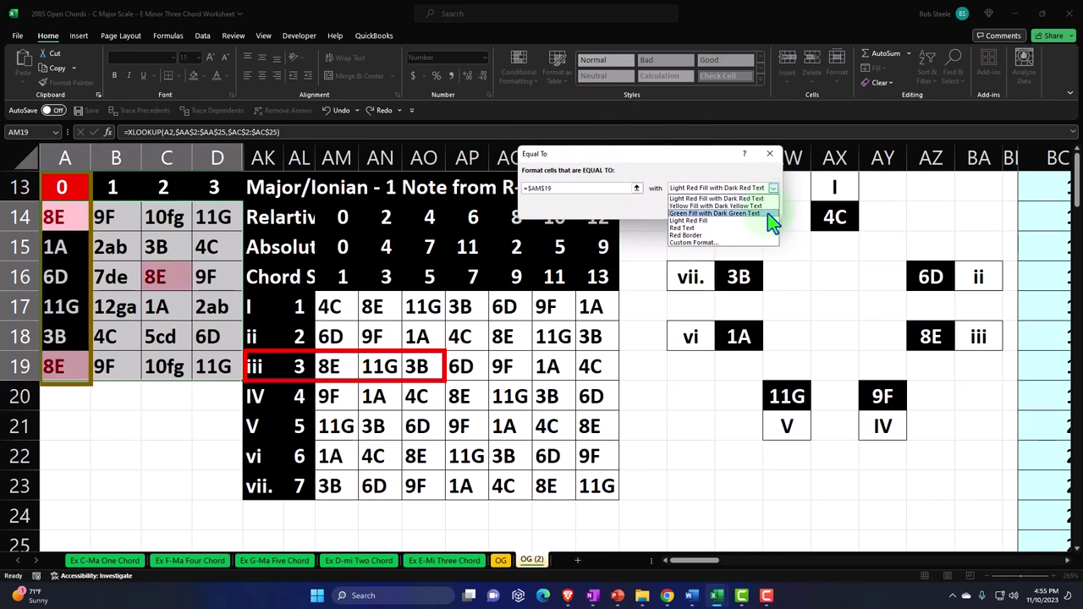
{"action": "left_click", "coordinate": [767, 213]}
{"action": "left_click", "coordinate": [711, 210]}
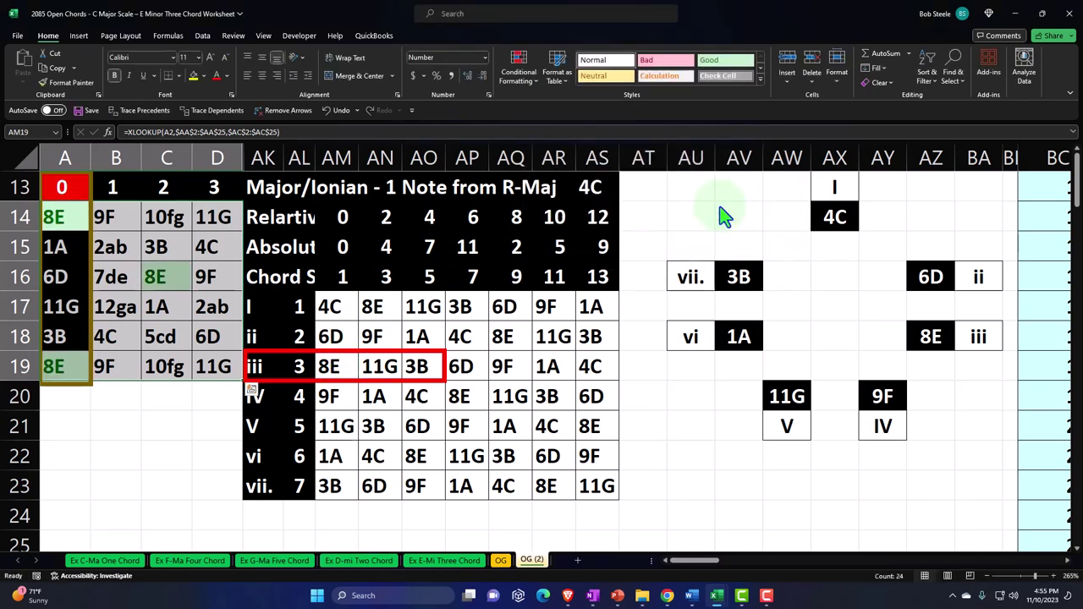
Select the chord steps 1, 3, 5, the scale degrees 1–7, the 8E note and the grid
{"action": "left_click_drag", "start_coordinate": [339, 277], "coordinate": [414, 282]}
{"action": "left_click", "coordinate": [393, 275]}
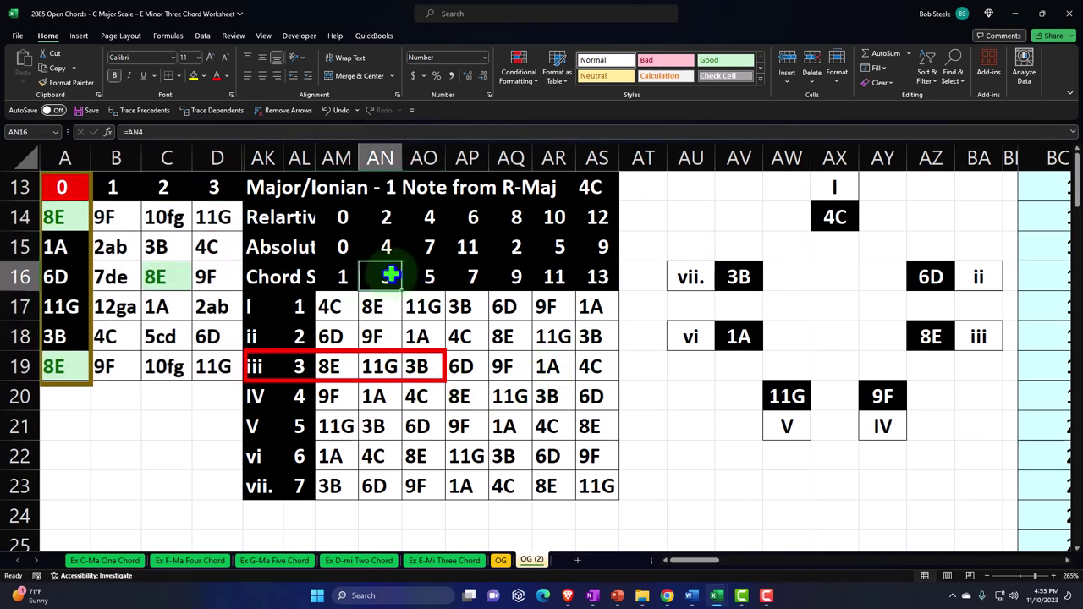
{"action": "left_click", "coordinate": [434, 273]}
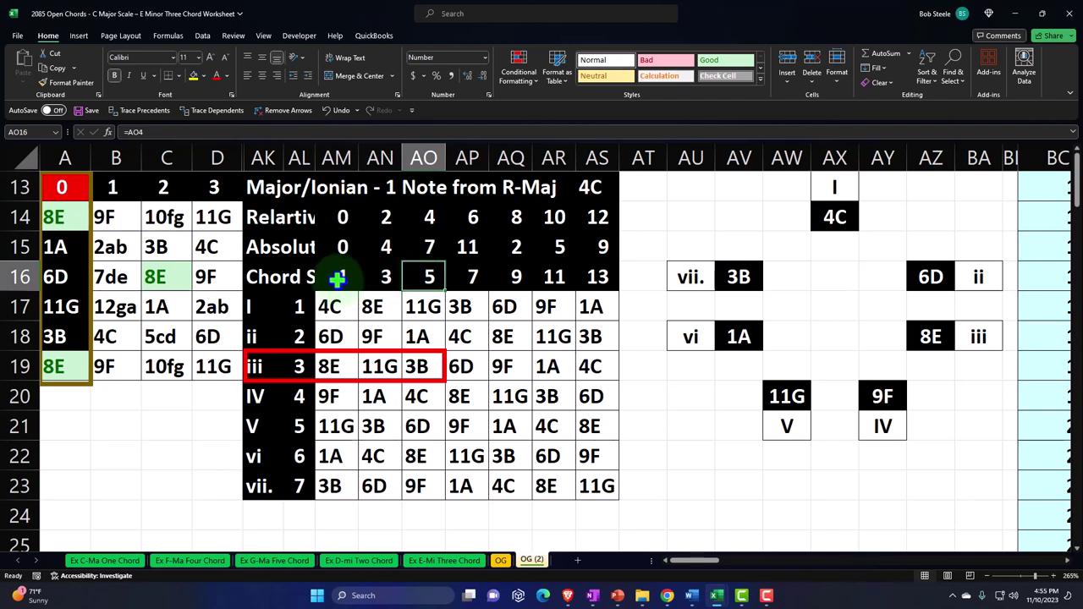
{"action": "left_click_drag", "start_coordinate": [302, 305], "coordinate": [295, 479]}
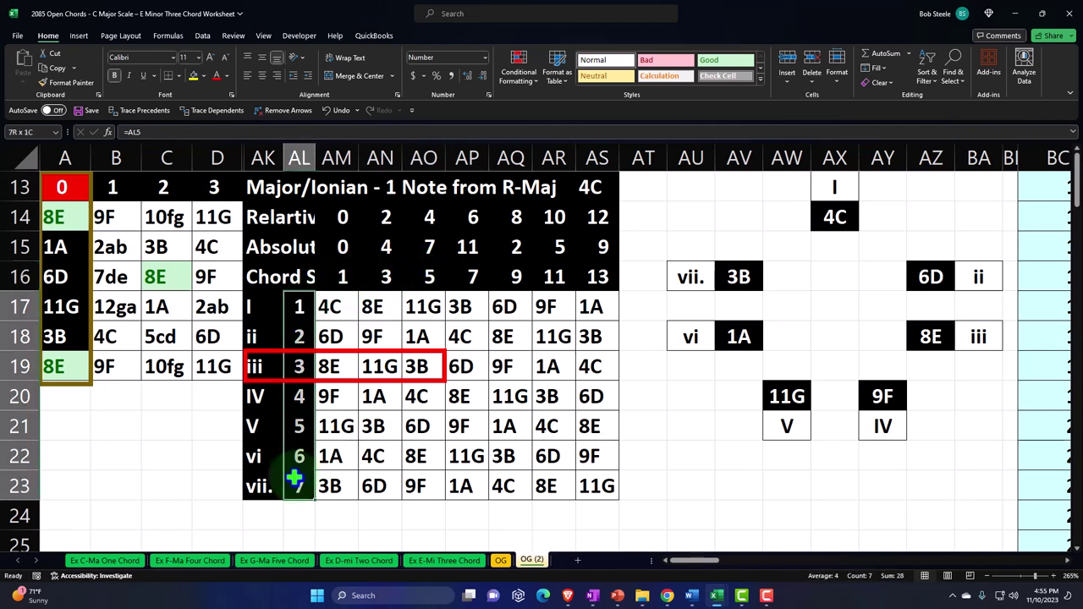
{"action": "left_click", "coordinate": [338, 365]}
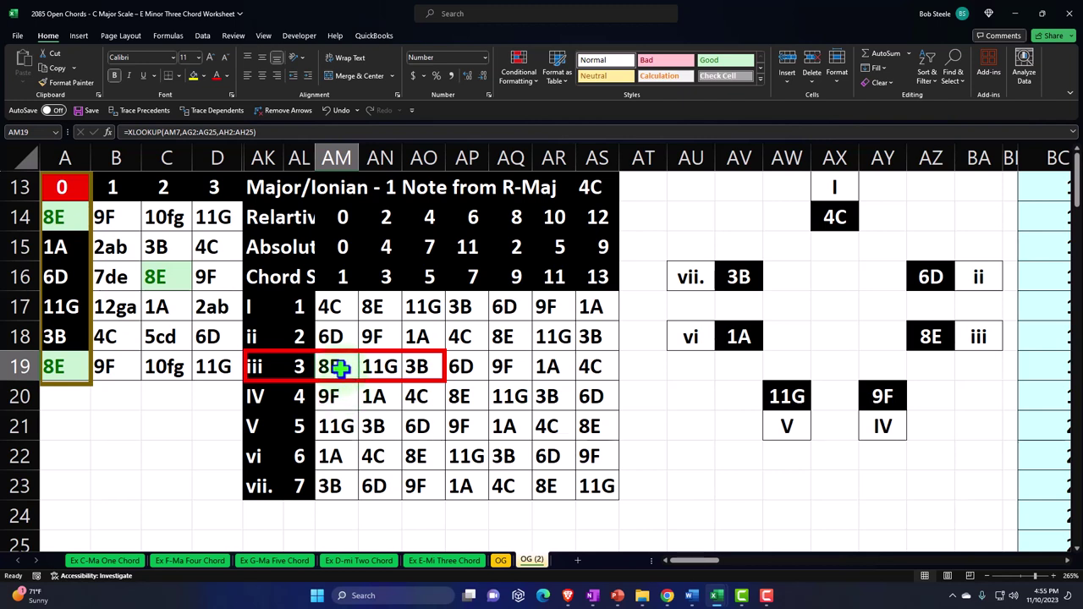
{"action": "left_click_drag", "start_coordinate": [60, 212], "coordinate": [194, 358]}
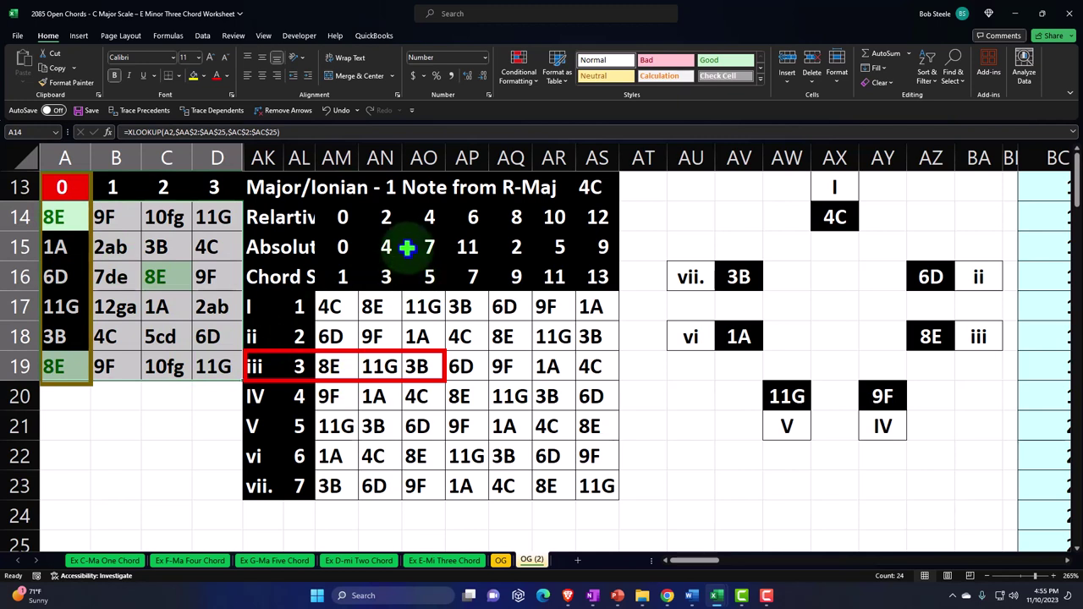
Make the absolute value 4 in AN15 yellow, then reselect A14:D19
{"action": "left_click", "coordinate": [387, 245]}
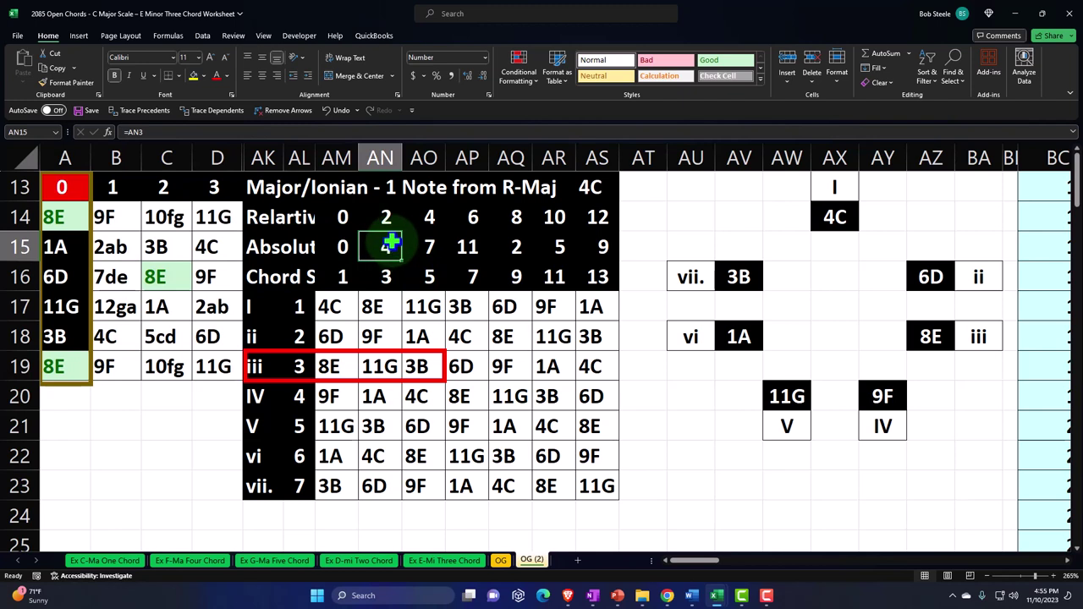
{"action": "left_click", "coordinate": [226, 75]}
{"action": "left_click", "coordinate": [245, 198]}
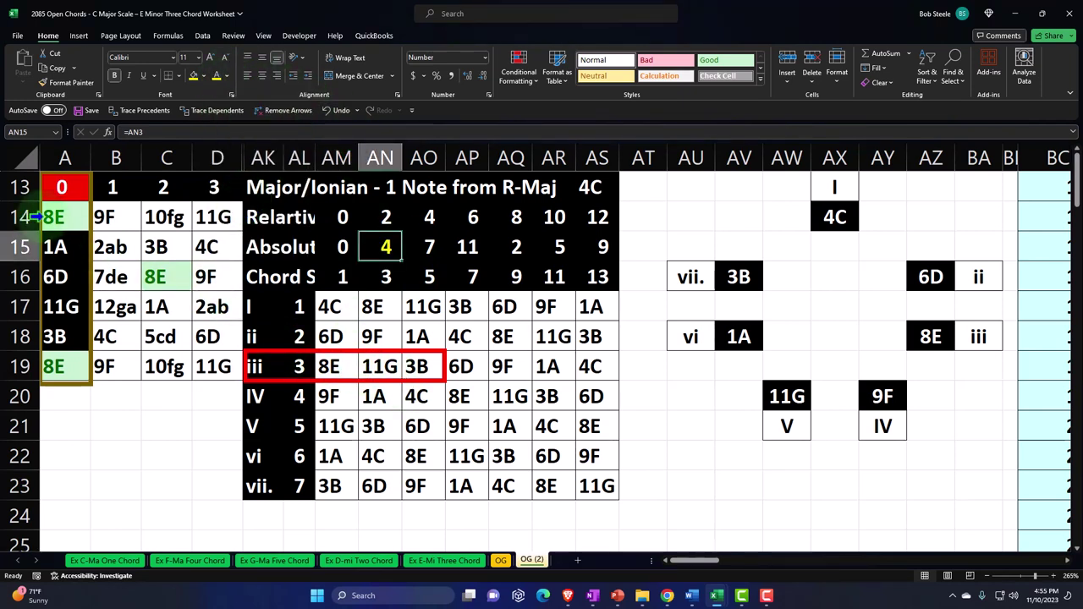
{"action": "left_click_drag", "start_coordinate": [53, 216], "coordinate": [211, 365]}
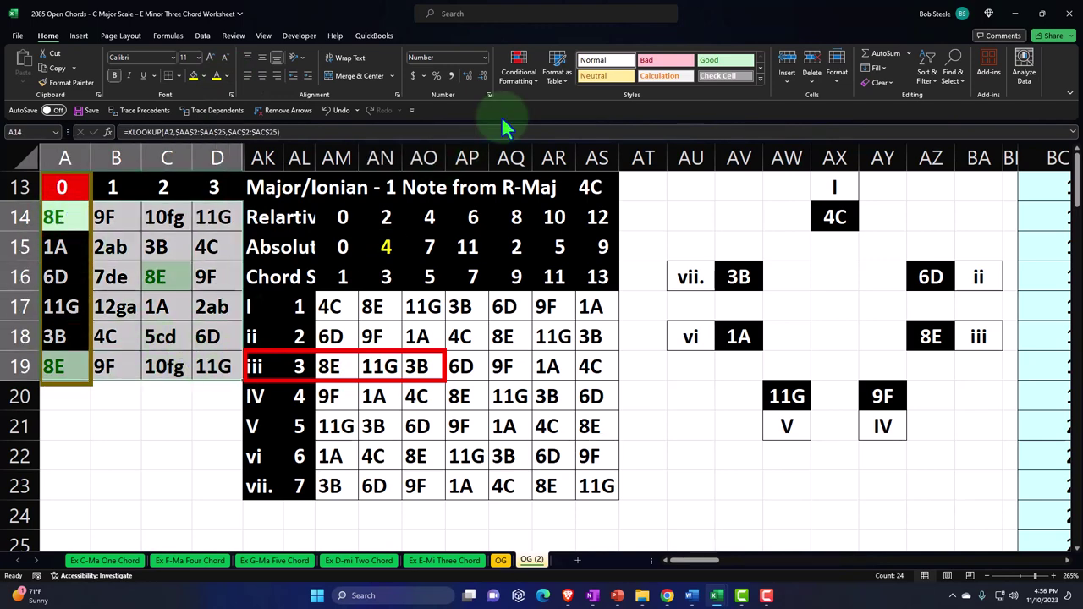
Add an Equal To =$AN$19 rule shading the fretboard's 11G cells light red
{"action": "left_click", "coordinate": [530, 66]}
{"action": "mouse_move", "coordinate": [545, 103]}
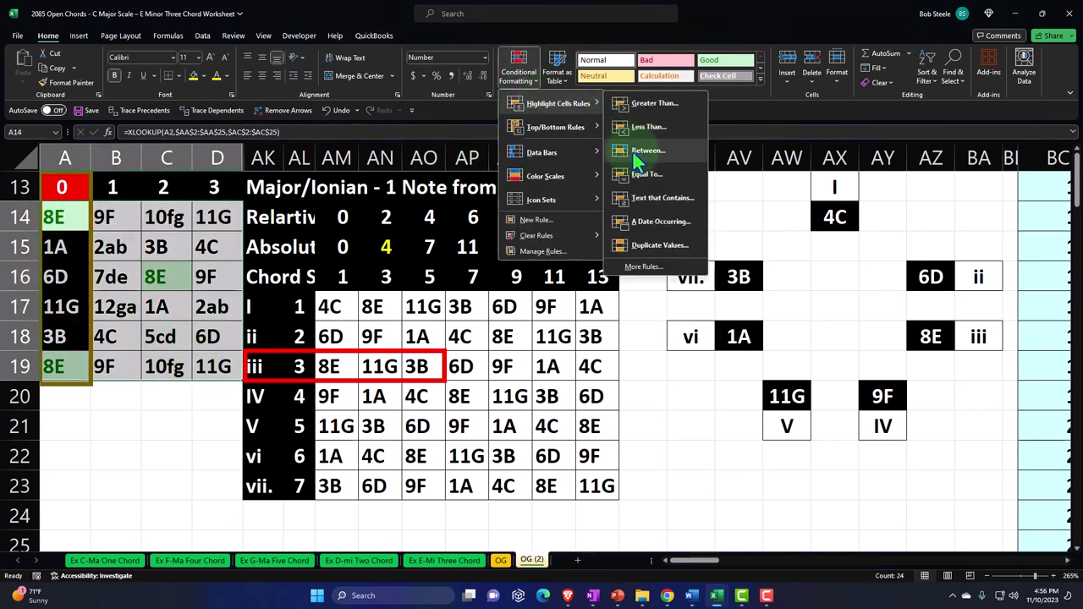
{"action": "left_click", "coordinate": [647, 174]}
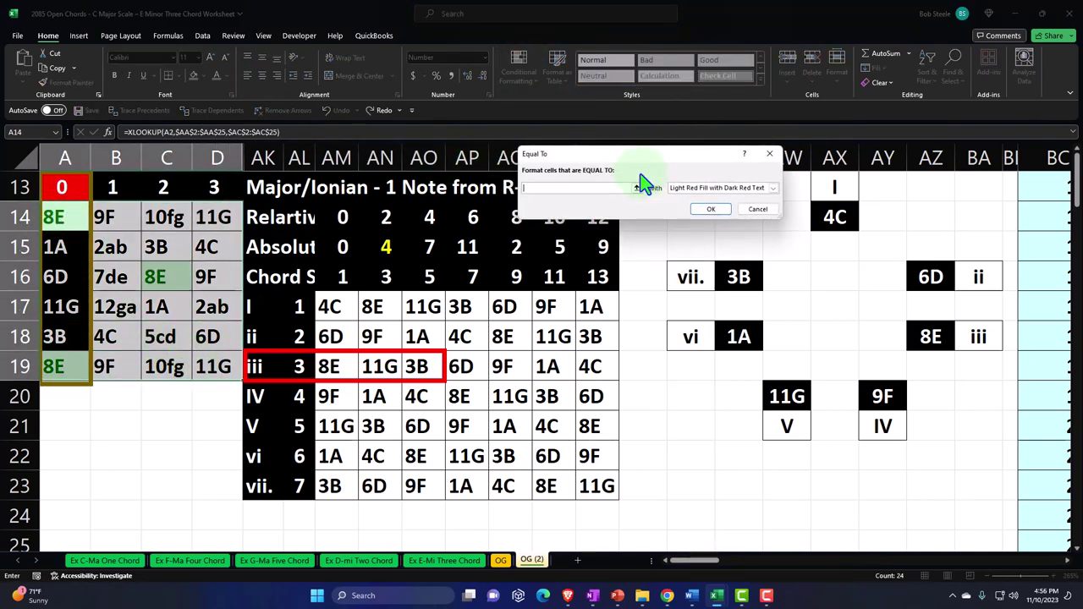
{"action": "left_click", "coordinate": [380, 365]}
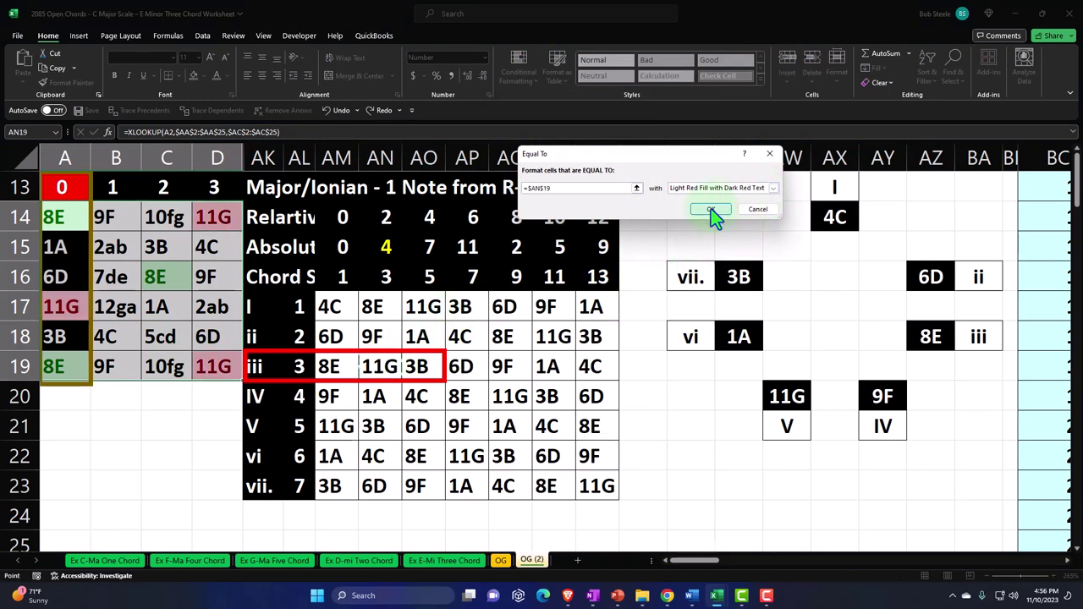
{"action": "left_click", "coordinate": [711, 209]}
Add an Equal To =$AO$19 rule with Yellow Fill and Dark Yellow Text for the 3B cells
{"action": "left_click", "coordinate": [519, 73]}
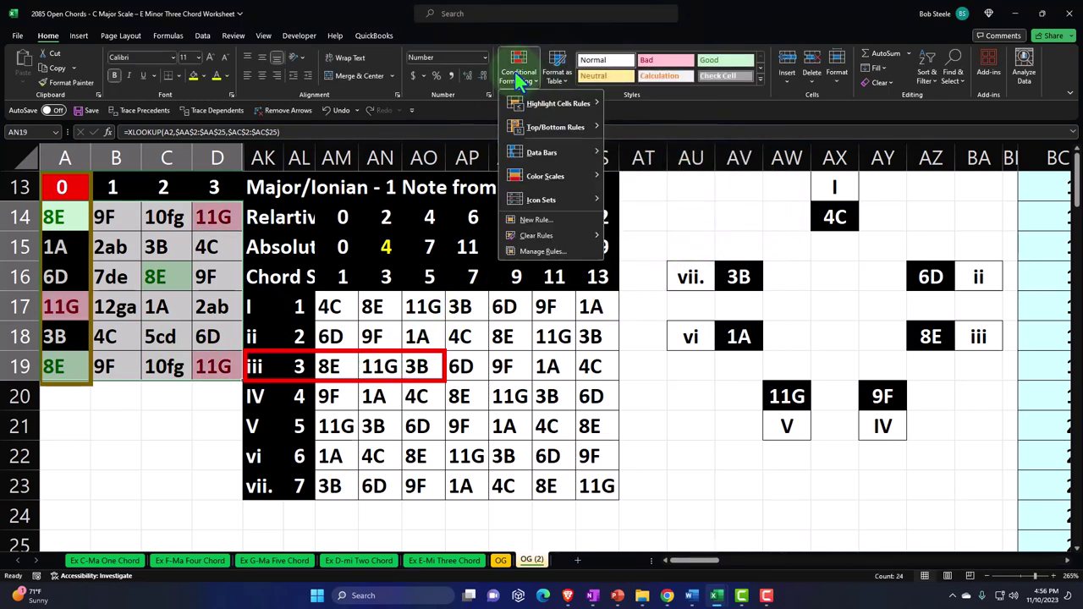
{"action": "mouse_move", "coordinate": [520, 103]}
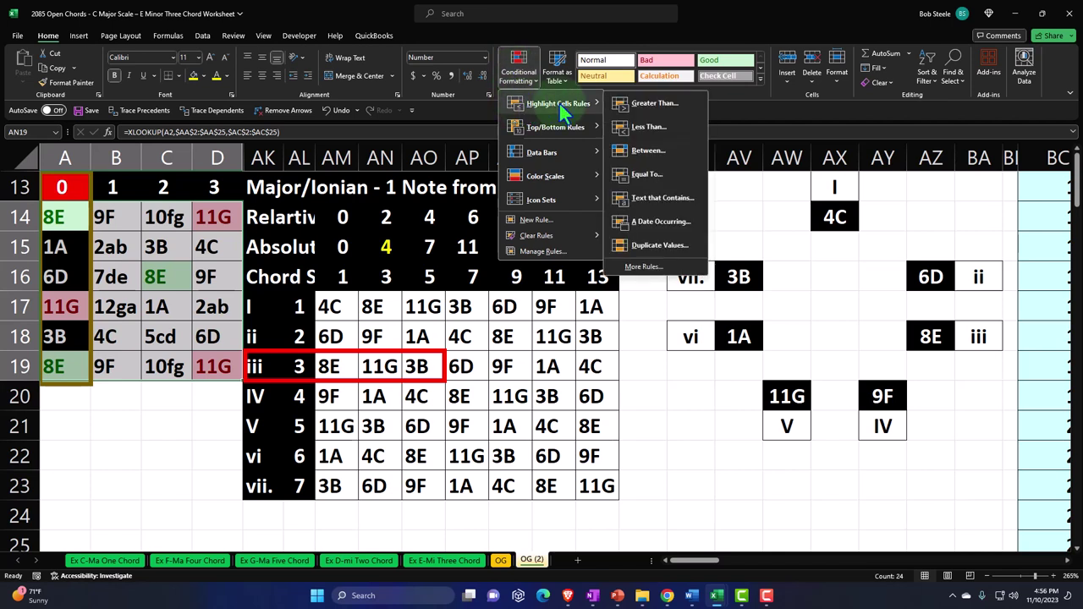
{"action": "left_click", "coordinate": [647, 175]}
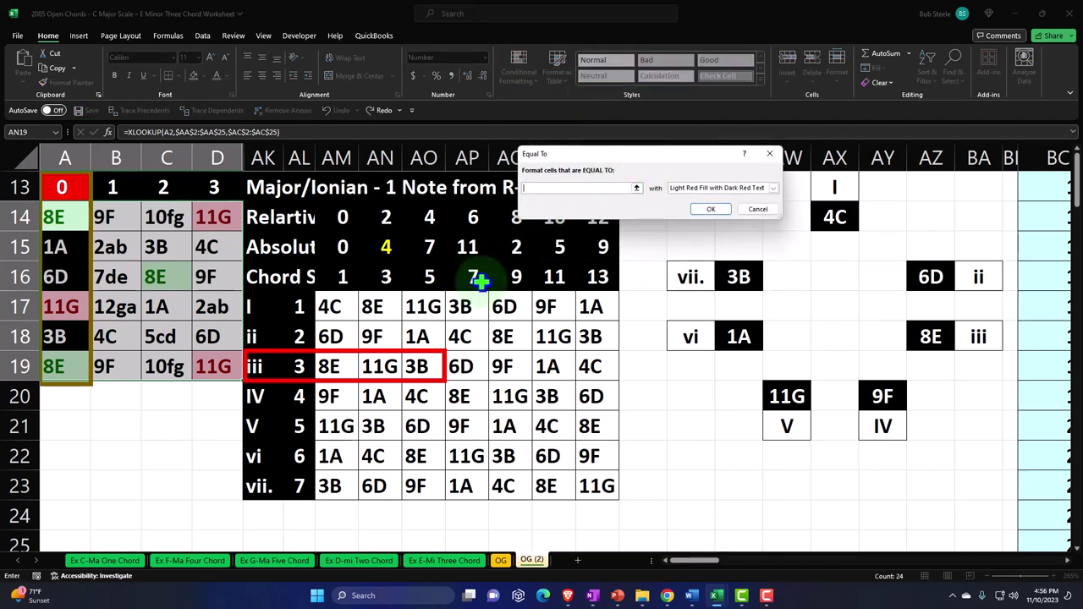
{"action": "left_click", "coordinate": [416, 366]}
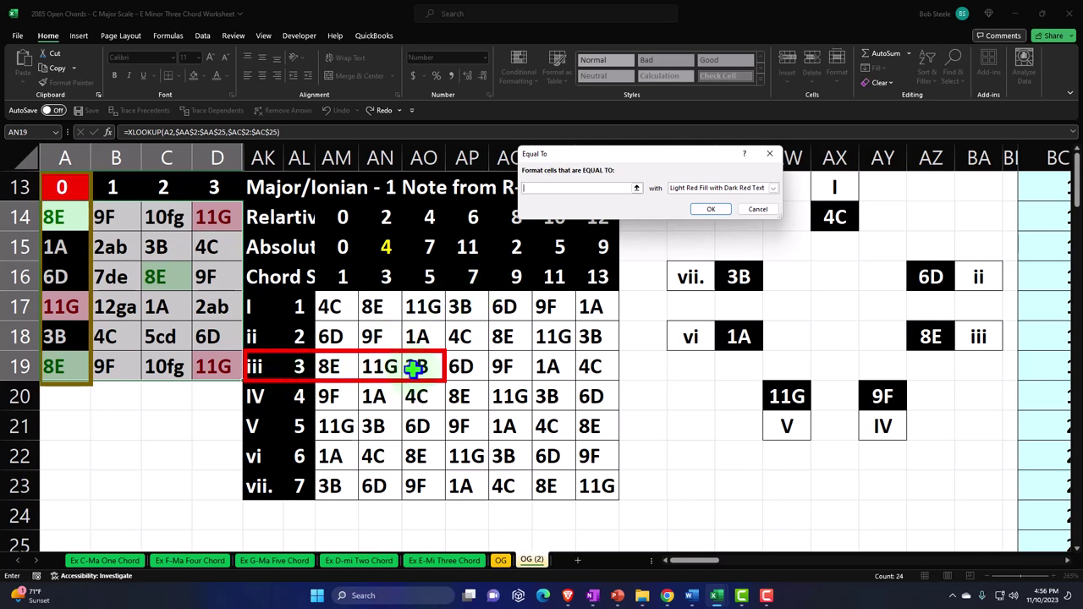
{"action": "left_click", "coordinate": [773, 189]}
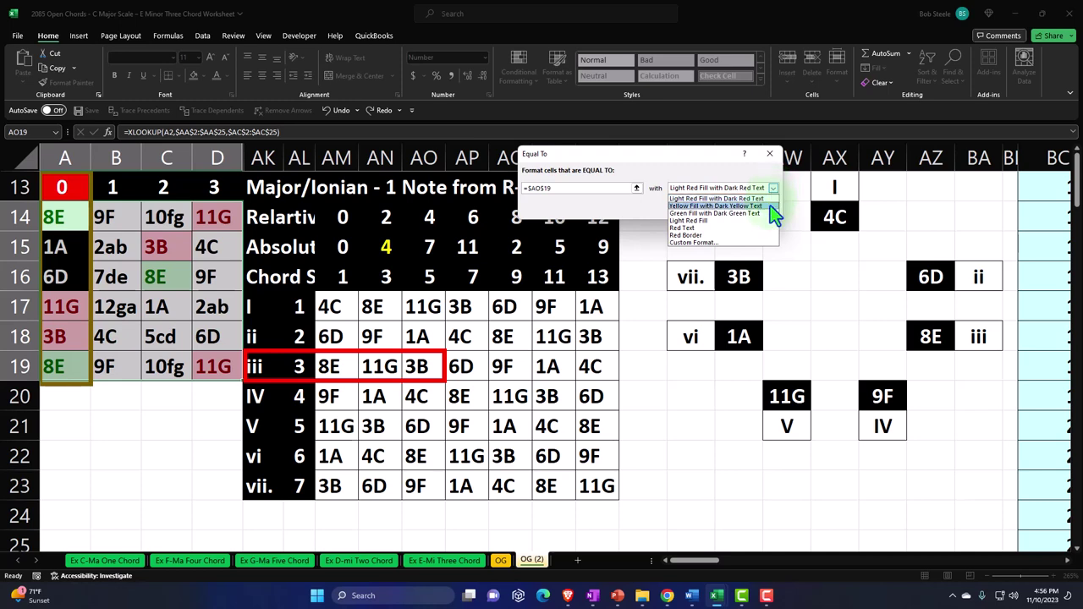
{"action": "left_click", "coordinate": [771, 206]}
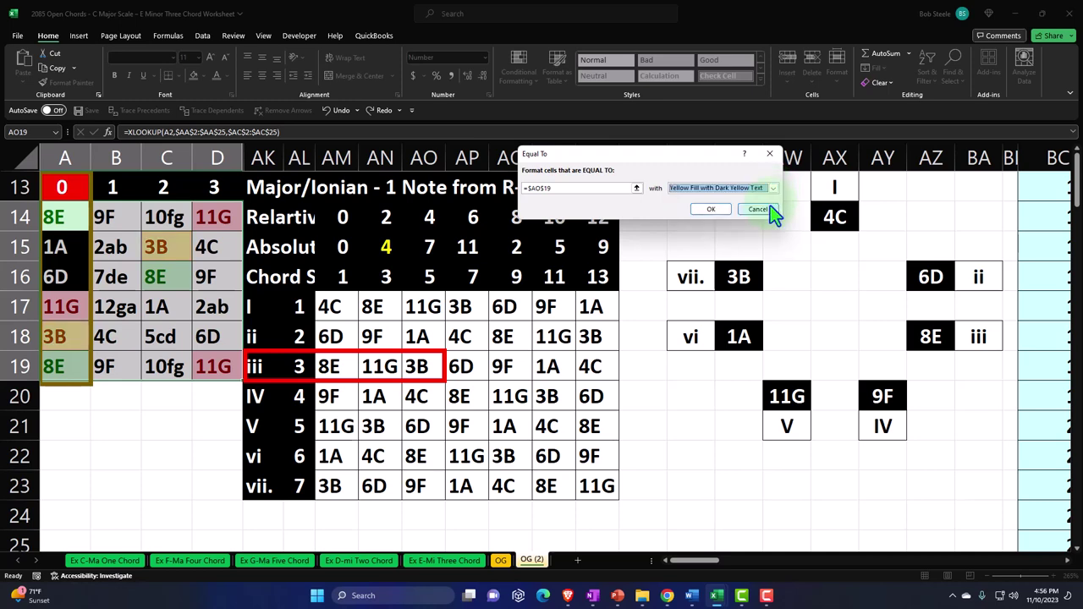
{"action": "left_click", "coordinate": [718, 214]}
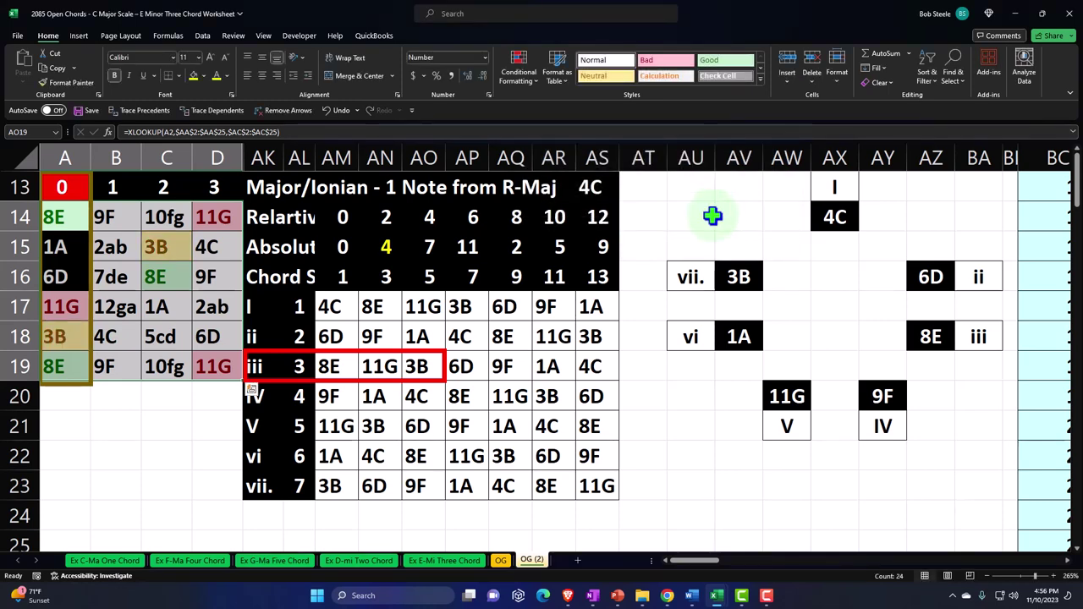
Format-paint C16's green onto AM19 (8E) and D14's pink onto AN19 (11G)
{"action": "left_click", "coordinate": [217, 307]}
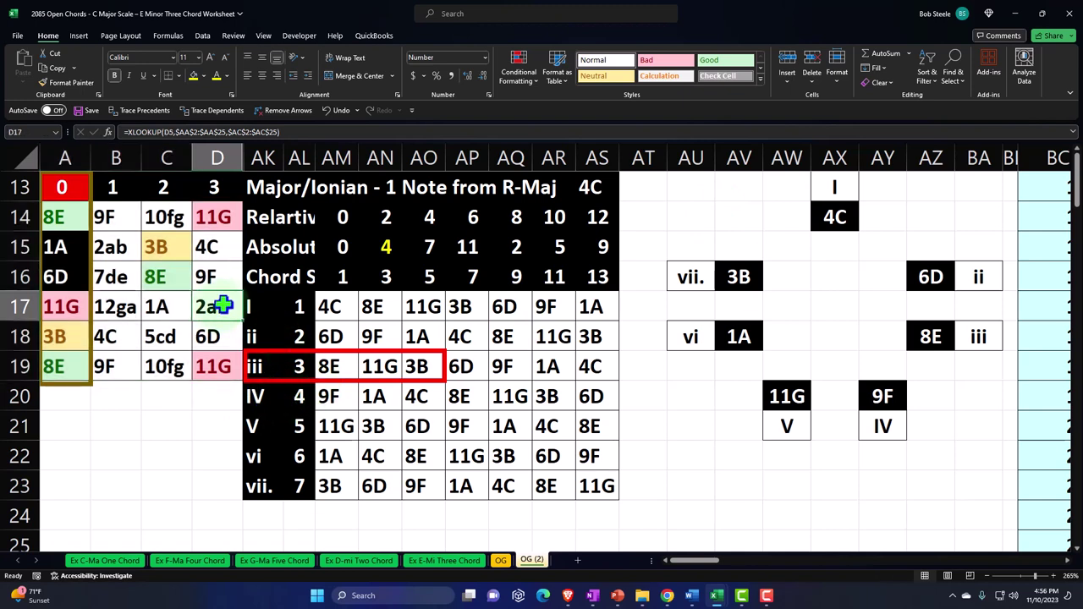
{"action": "left_click", "coordinate": [183, 281]}
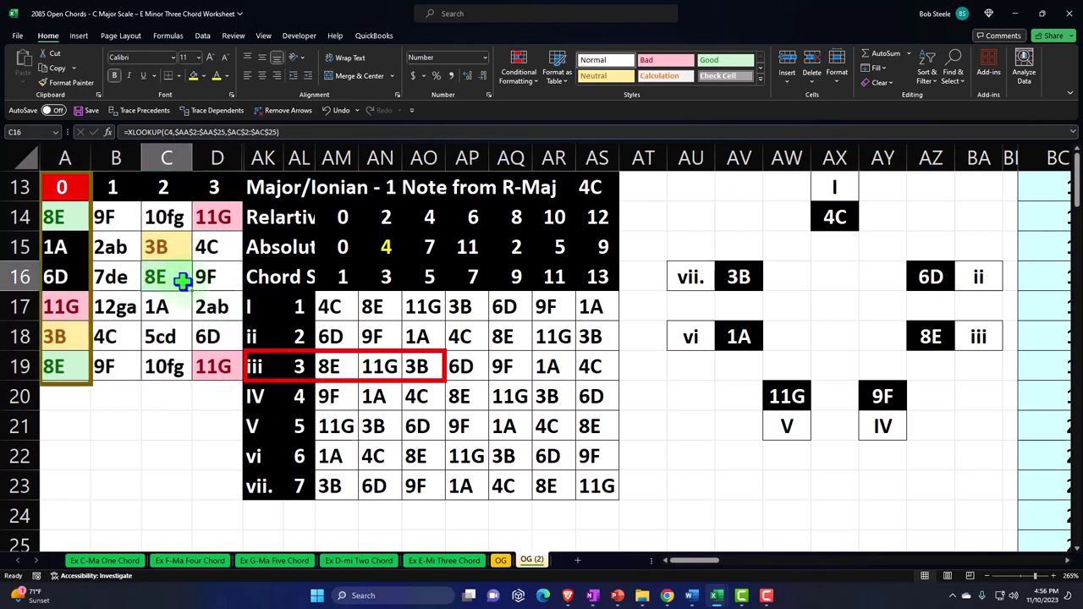
{"action": "left_click", "coordinate": [69, 86]}
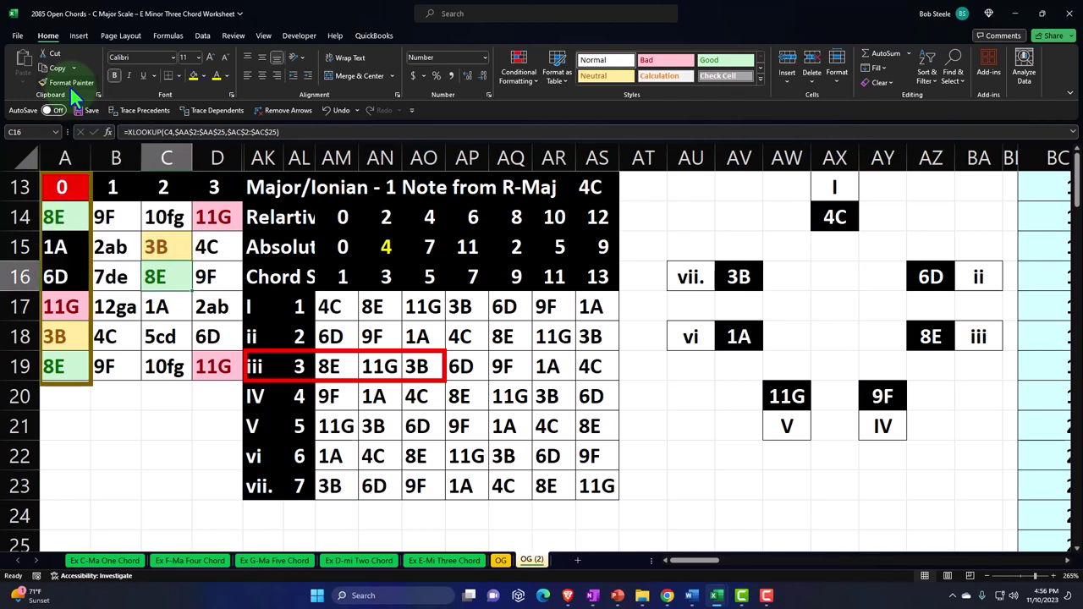
{"action": "left_click", "coordinate": [338, 365]}
{"action": "left_click", "coordinate": [205, 220]}
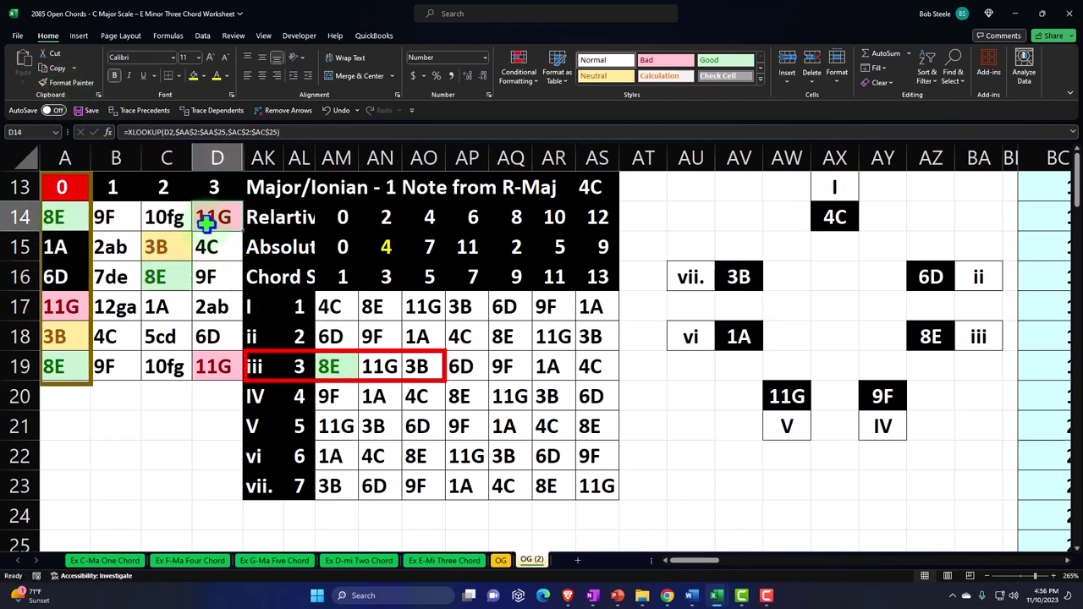
{"action": "left_click", "coordinate": [62, 85]}
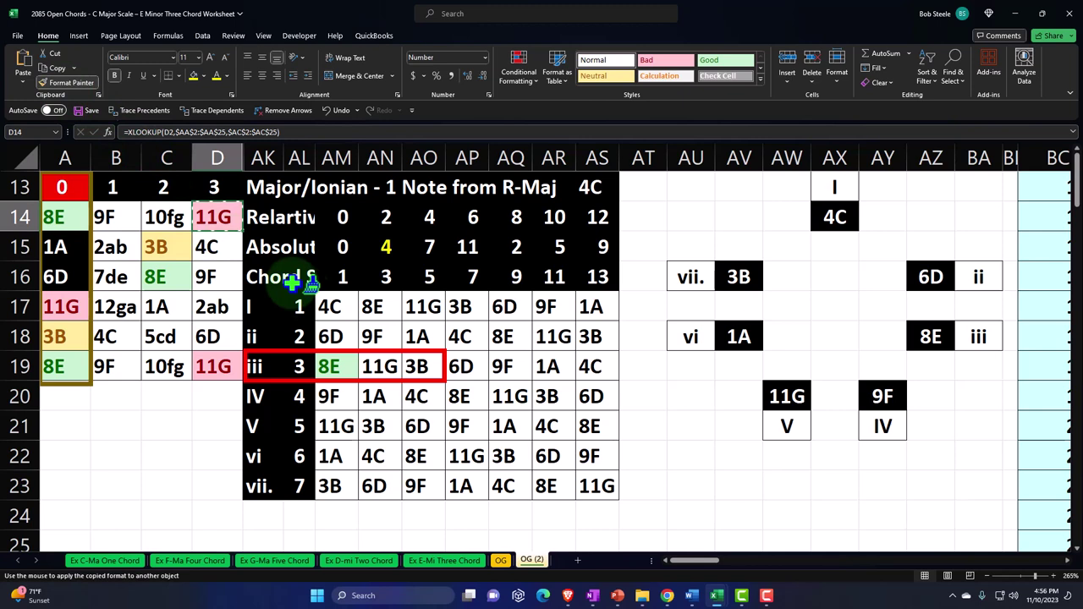
{"action": "left_click", "coordinate": [376, 365]}
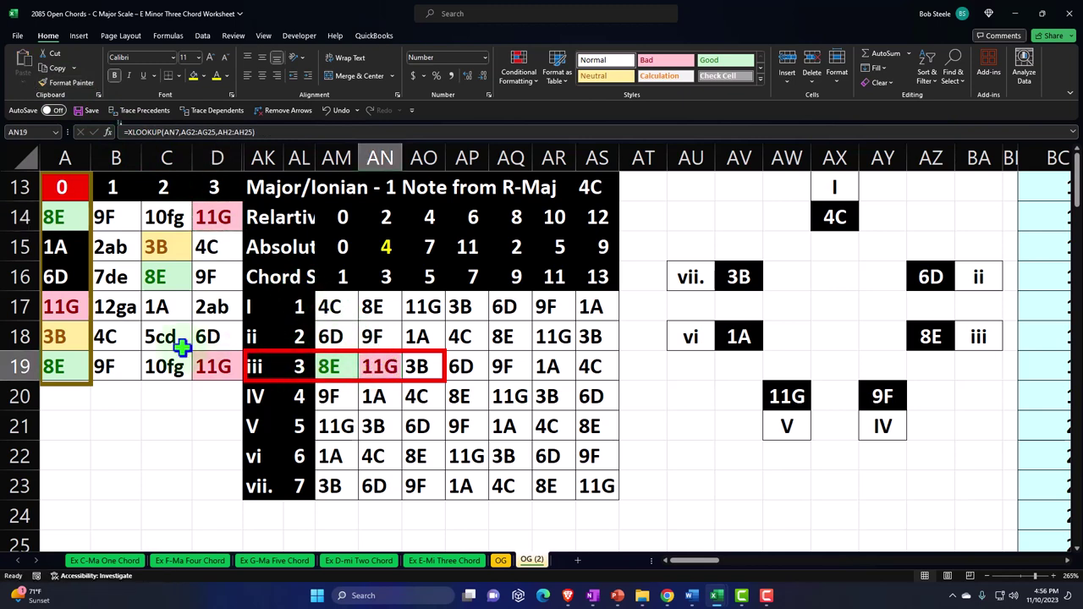
Format-paint C15's yellow onto AO19 (3B), then move down to the block at row 39
{"action": "left_click", "coordinate": [159, 244]}
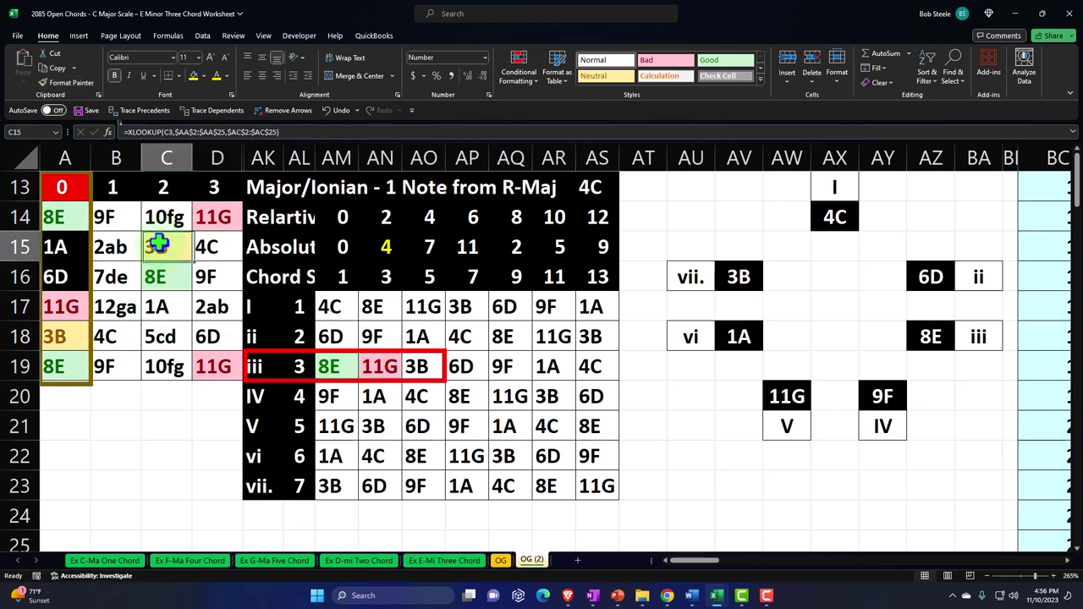
{"action": "left_click", "coordinate": [67, 82]}
{"action": "left_click", "coordinate": [420, 366]}
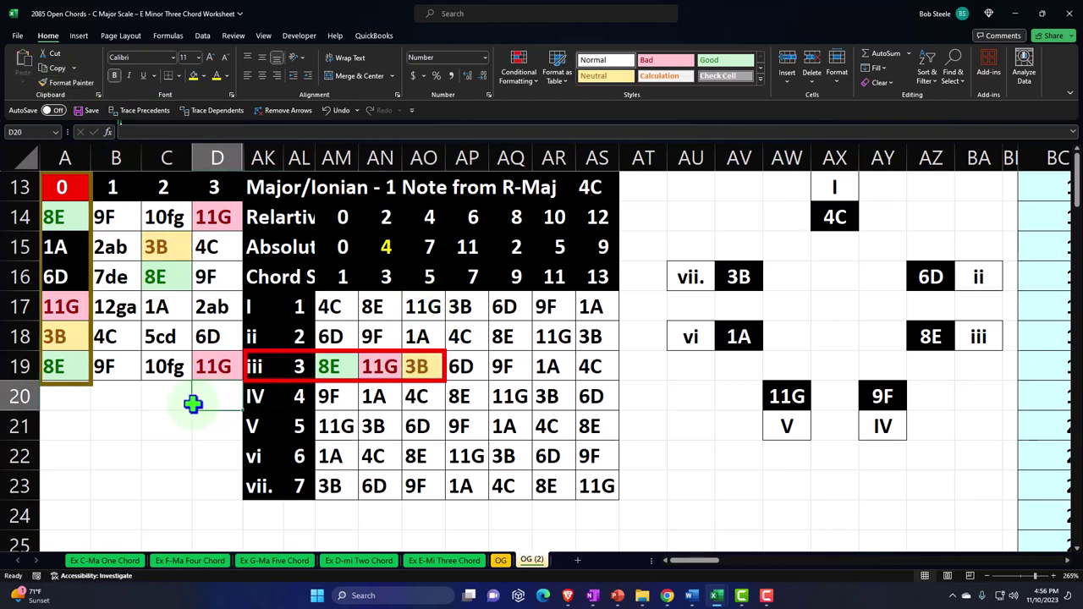
{"action": "scroll", "coordinate": [193, 403], "scroll_direction": "down", "scroll_amount": 3}
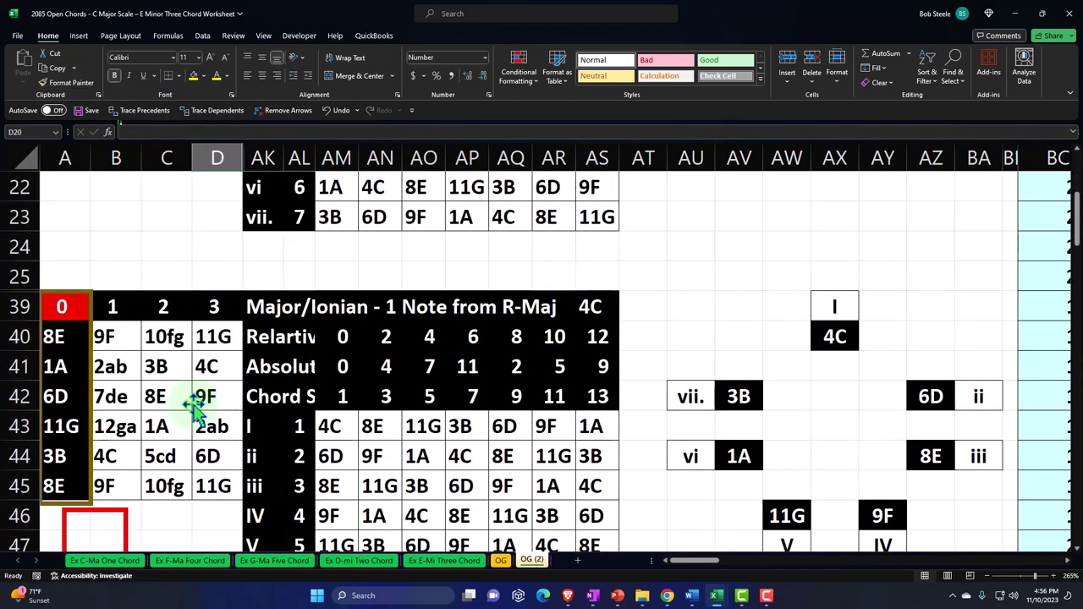
{"action": "scroll", "coordinate": [193, 403], "scroll_direction": "down", "scroll_amount": 1}
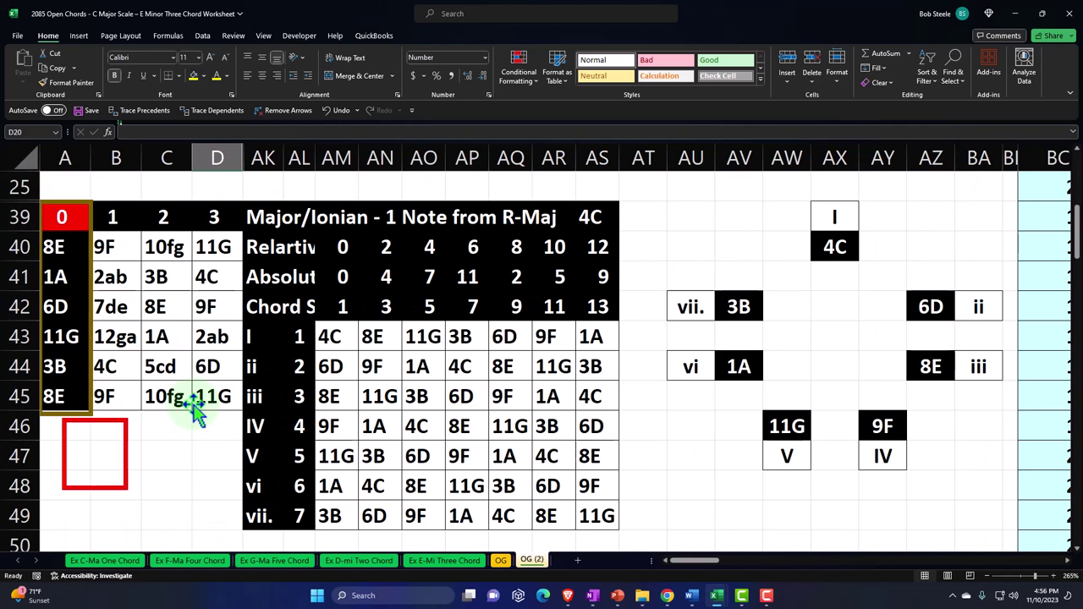
{"action": "left_click", "coordinate": [1075, 551]}
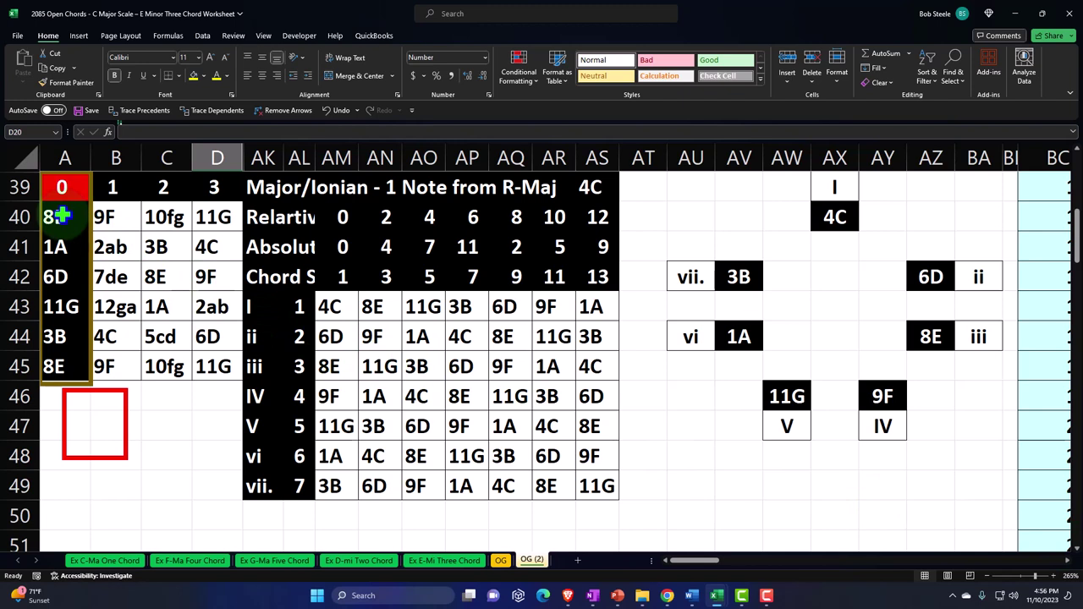
Move and stretch the red rectangle to frame AK45:AO45, then select A40:D45
{"action": "left_click_drag", "start_coordinate": [62, 216], "coordinate": [208, 372]}
{"action": "left_click_drag", "start_coordinate": [135, 422], "coordinate": [303, 381]}
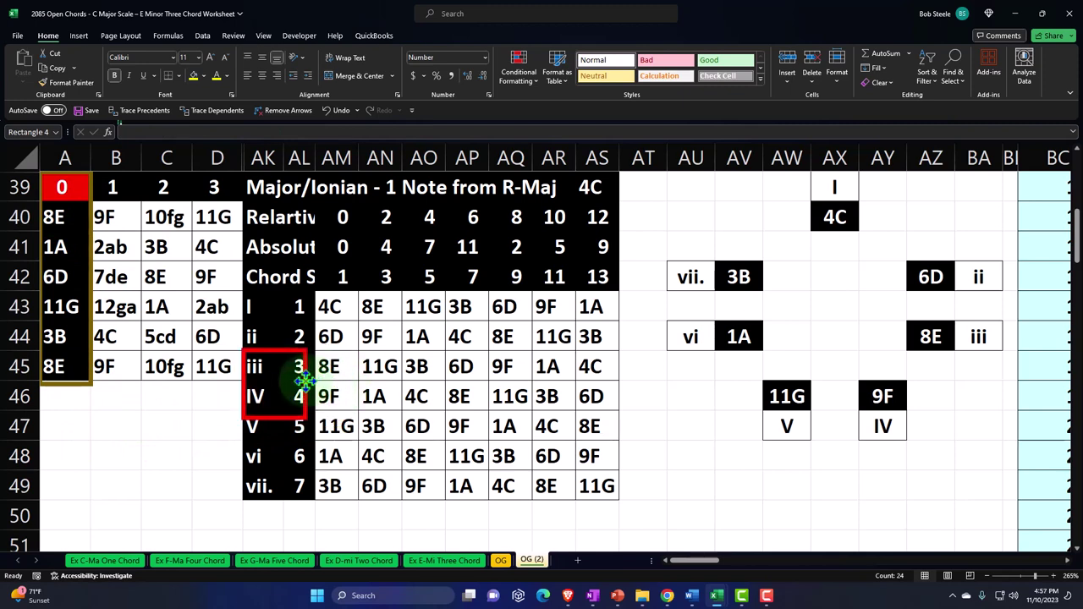
{"action": "left_click_drag", "start_coordinate": [302, 381], "coordinate": [443, 382]}
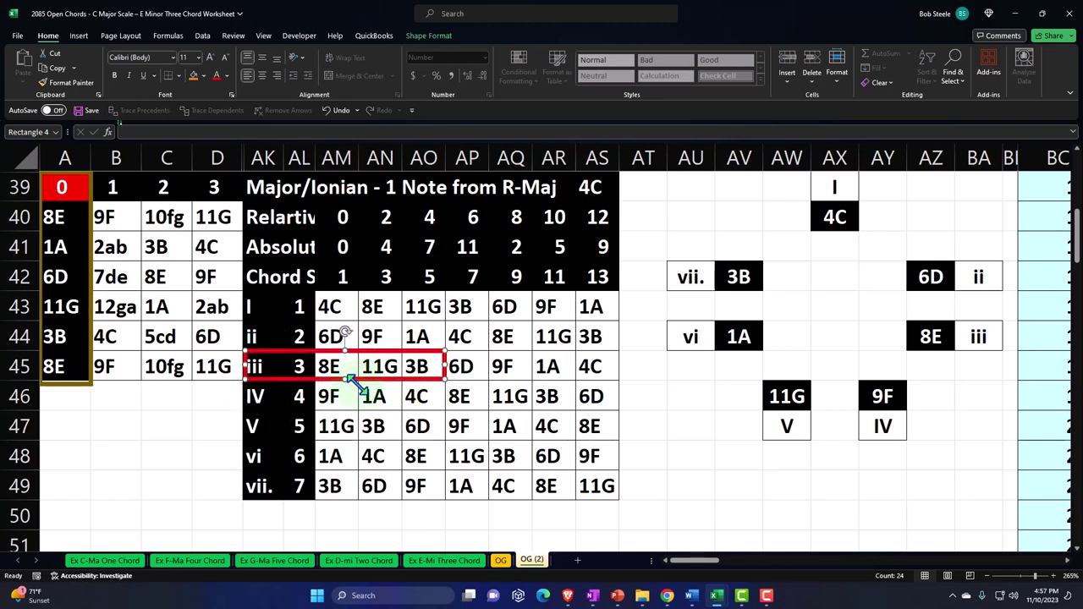
{"action": "left_click", "coordinate": [204, 406]}
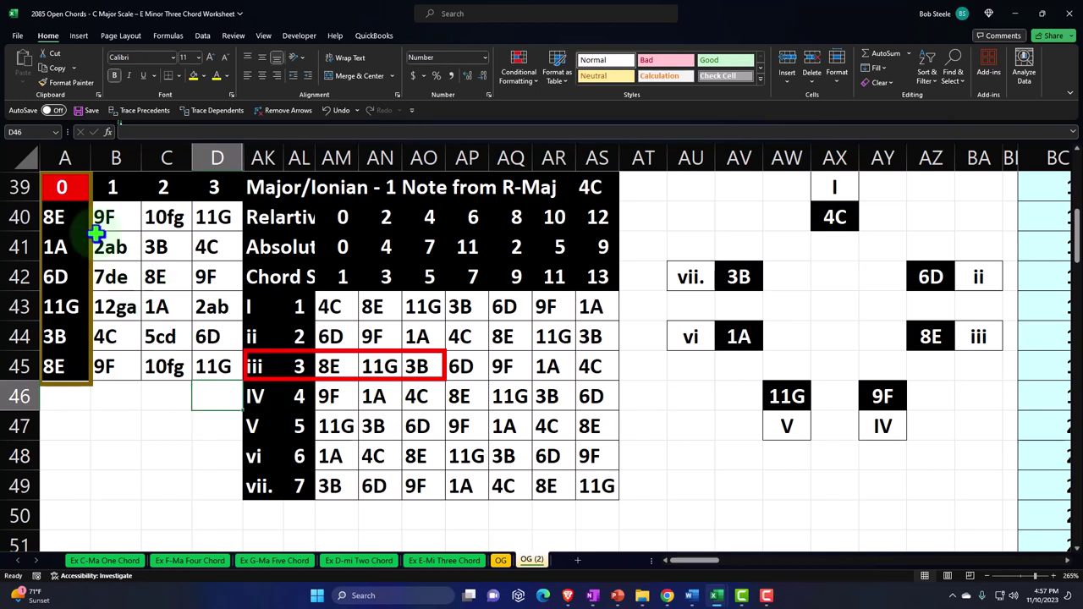
{"action": "left_click_drag", "start_coordinate": [72, 218], "coordinate": [213, 362]}
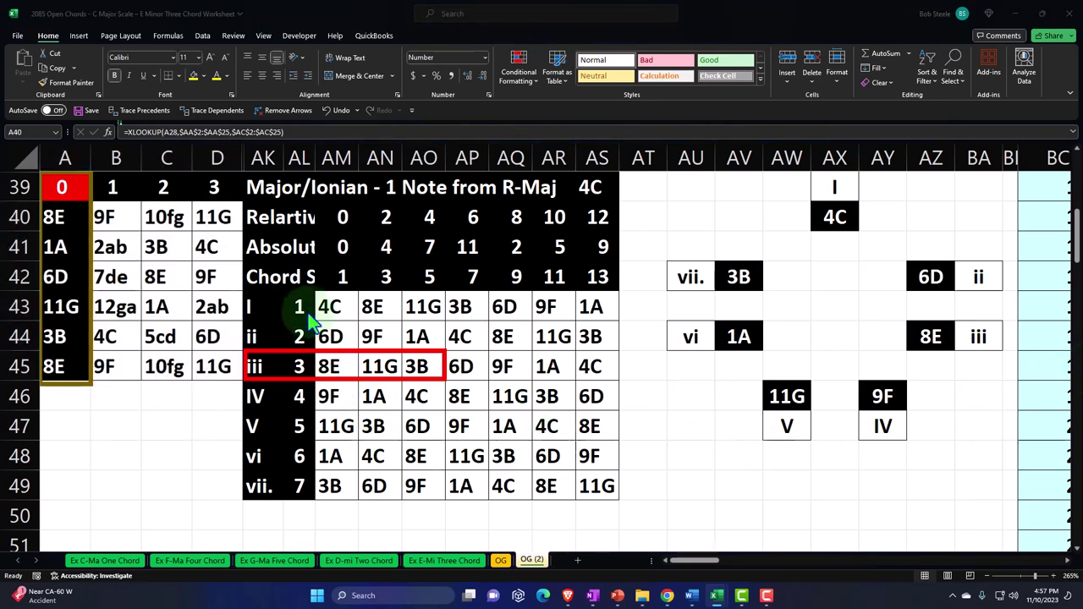
Colour the column AL degree numbers 1, 2, 3, 5 and 6 green, then select A40:D45
{"action": "left_click_drag", "start_coordinate": [301, 306], "coordinate": [299, 433]}
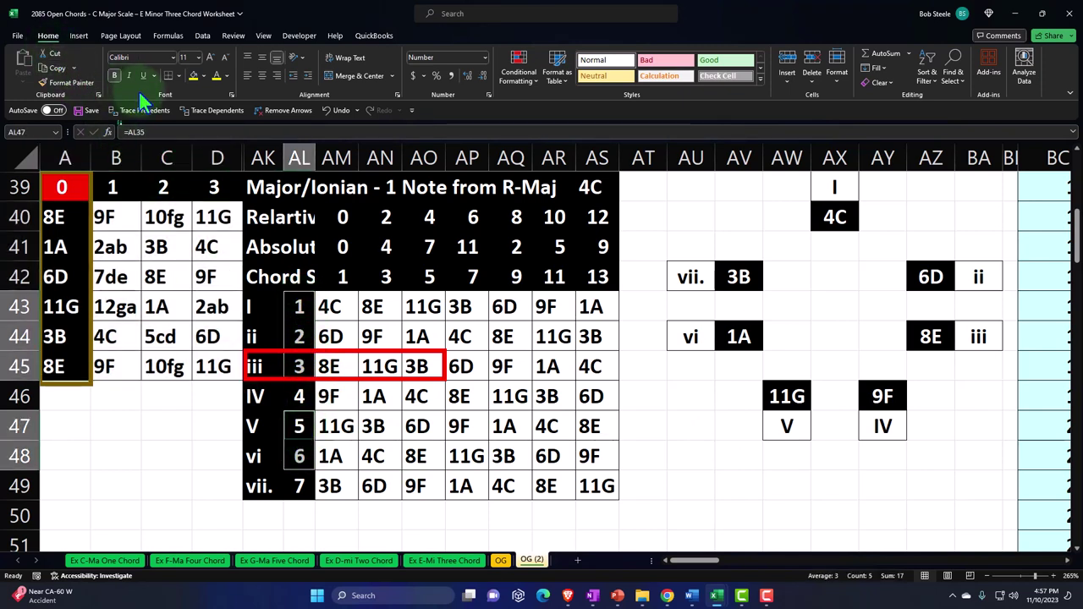
{"action": "left_click", "coordinate": [227, 76]}
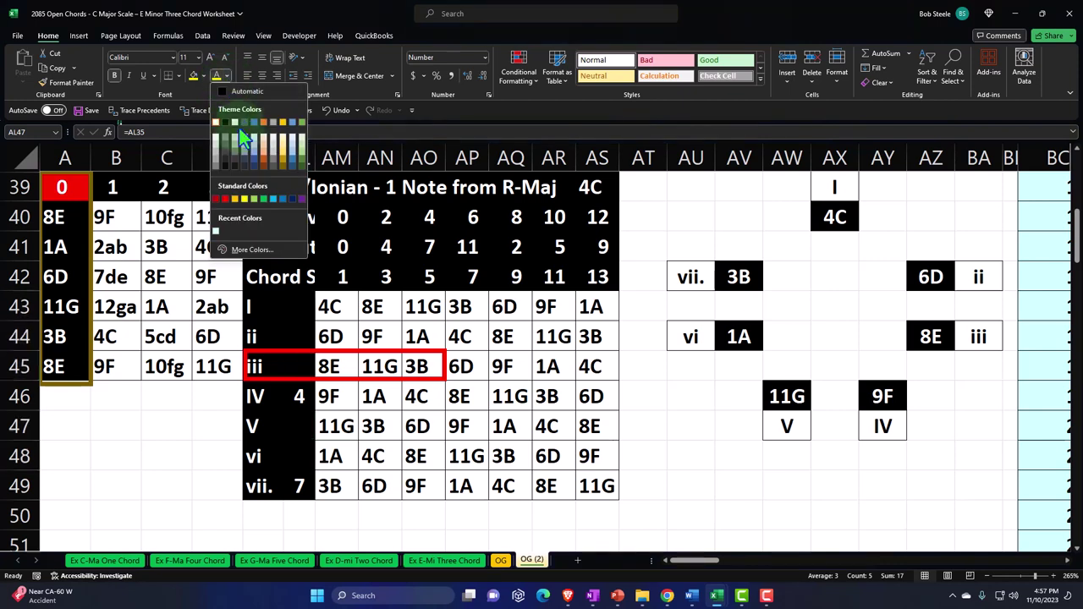
{"action": "left_click", "coordinate": [263, 199]}
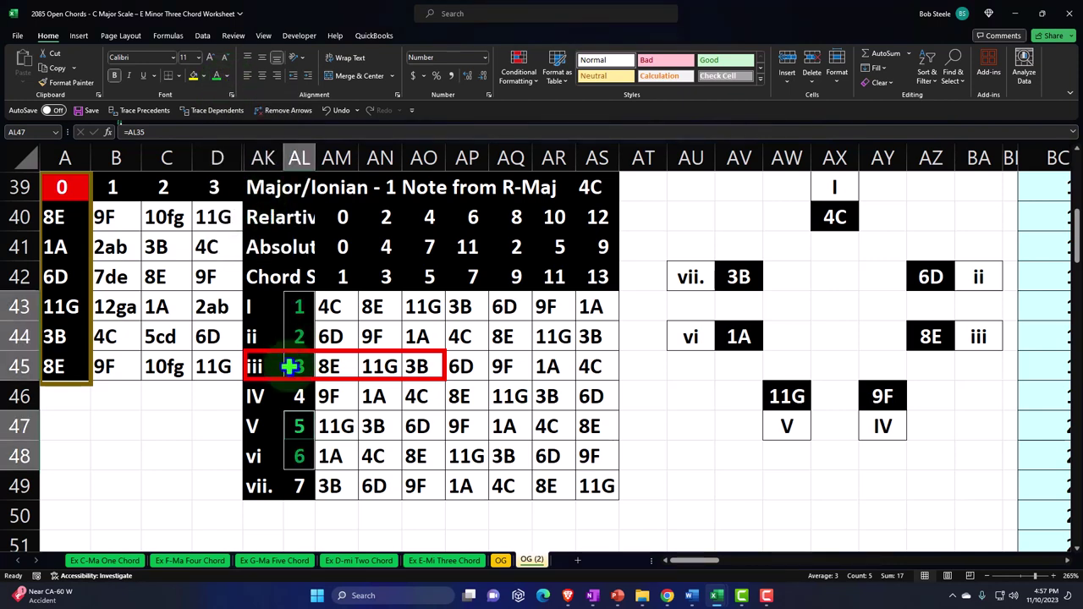
{"action": "left_click", "coordinate": [170, 366]}
{"action": "left_click_drag", "start_coordinate": [53, 218], "coordinate": [197, 361]}
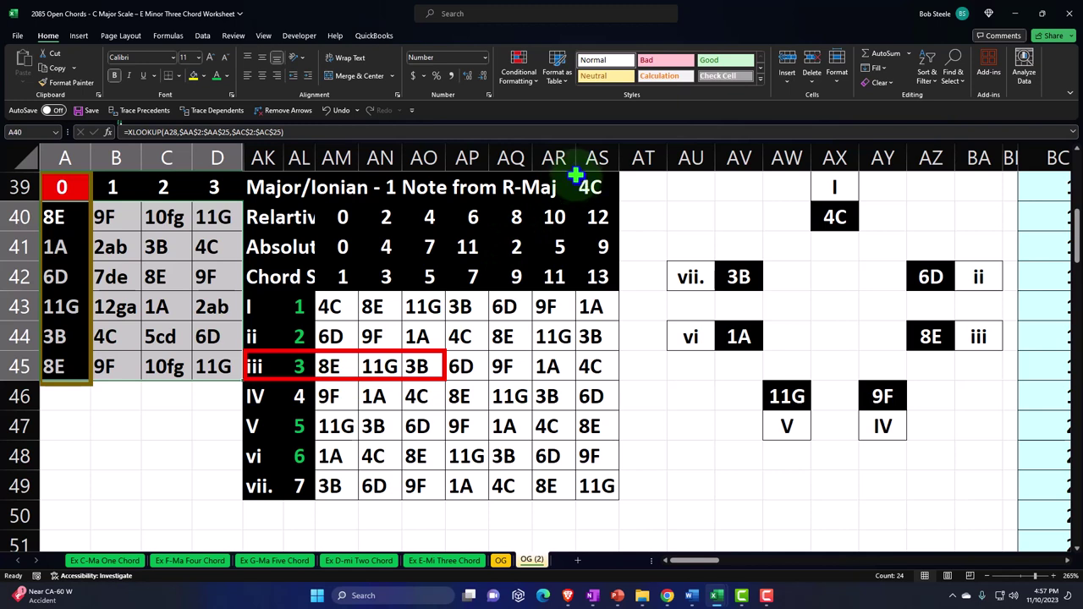
Add an Equal To highlight rule giving cells matching the 4C in AM43 a custom green fill
{"action": "left_click", "coordinate": [513, 69]}
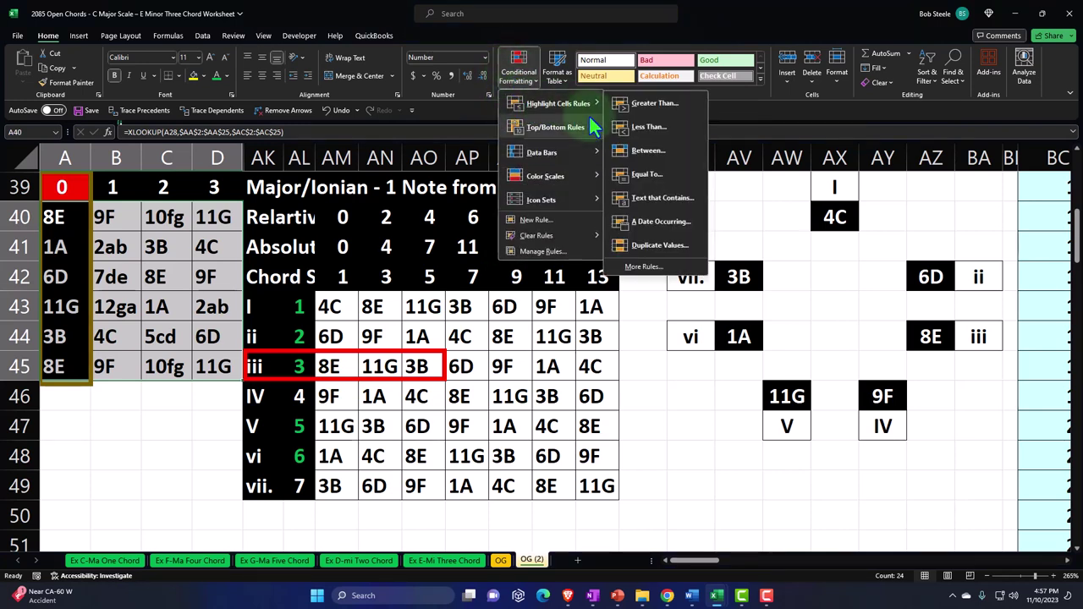
{"action": "left_click", "coordinate": [641, 173]}
{"action": "left_click", "coordinate": [736, 197]}
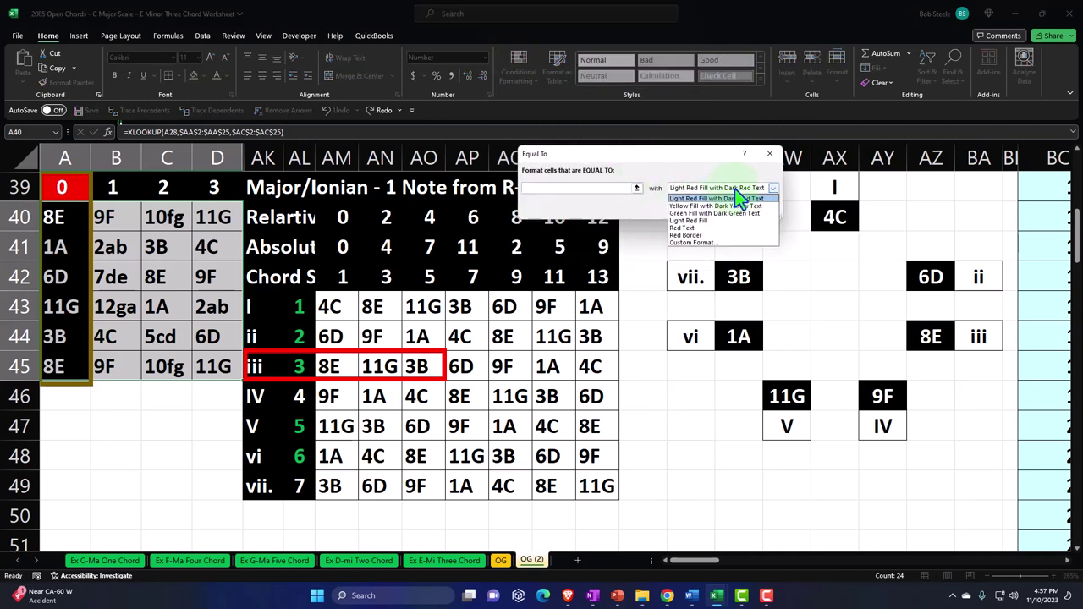
{"action": "left_click", "coordinate": [339, 313]}
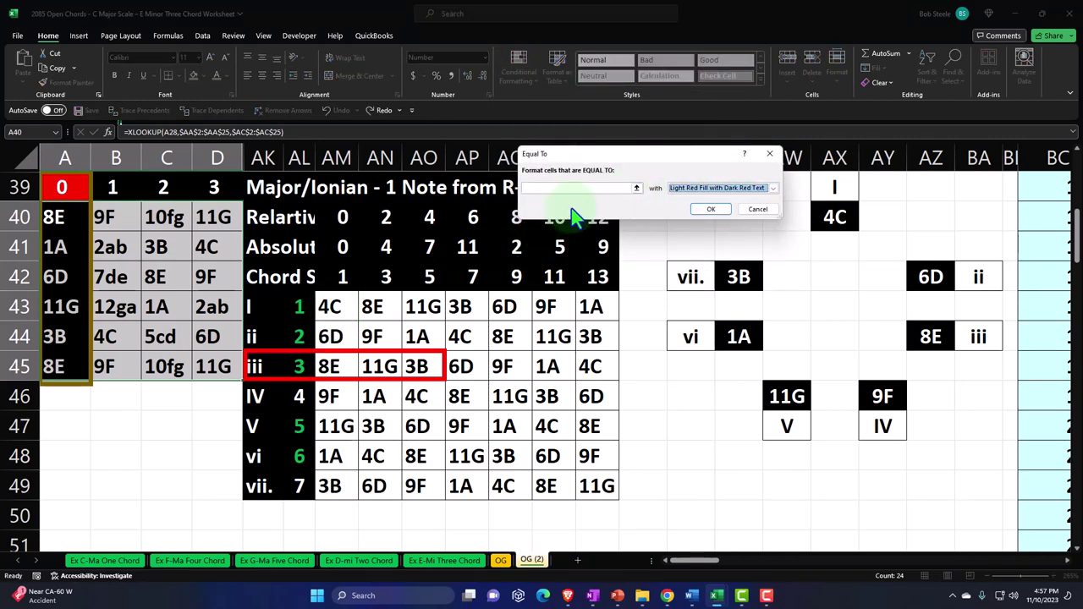
{"action": "left_click", "coordinate": [577, 188]}
{"action": "left_click", "coordinate": [338, 308]}
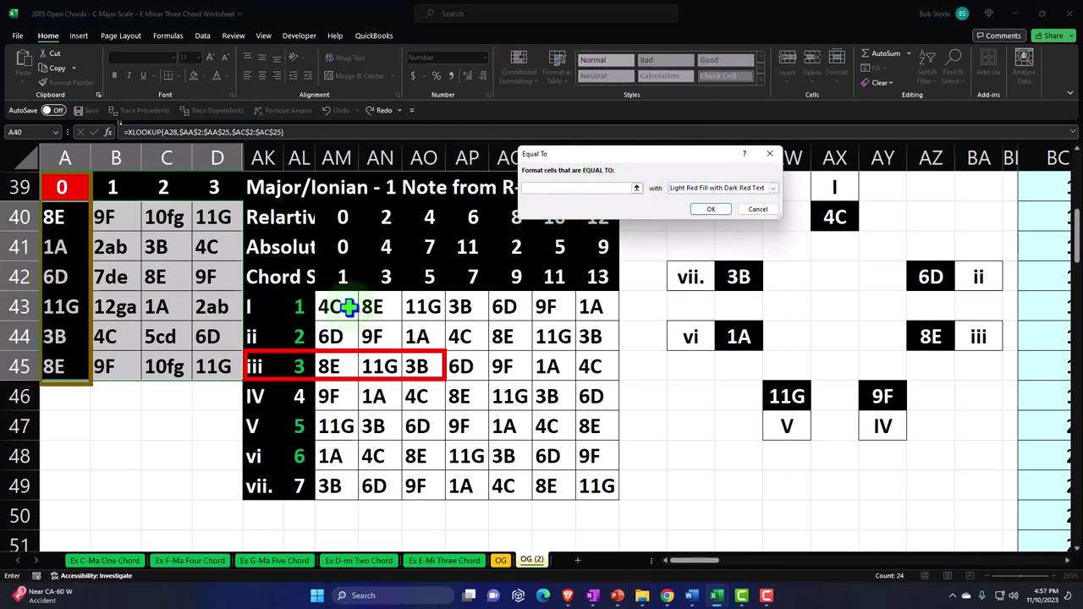
{"action": "left_click", "coordinate": [772, 188]}
{"action": "left_click", "coordinate": [725, 258]}
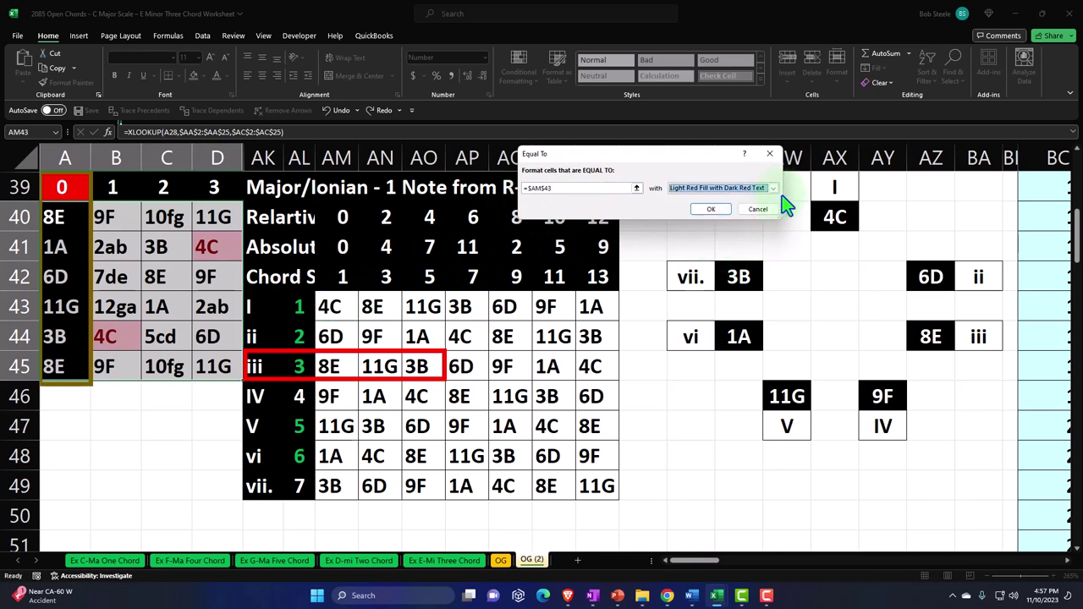
{"action": "left_click", "coordinate": [773, 188]}
{"action": "left_click", "coordinate": [700, 244]}
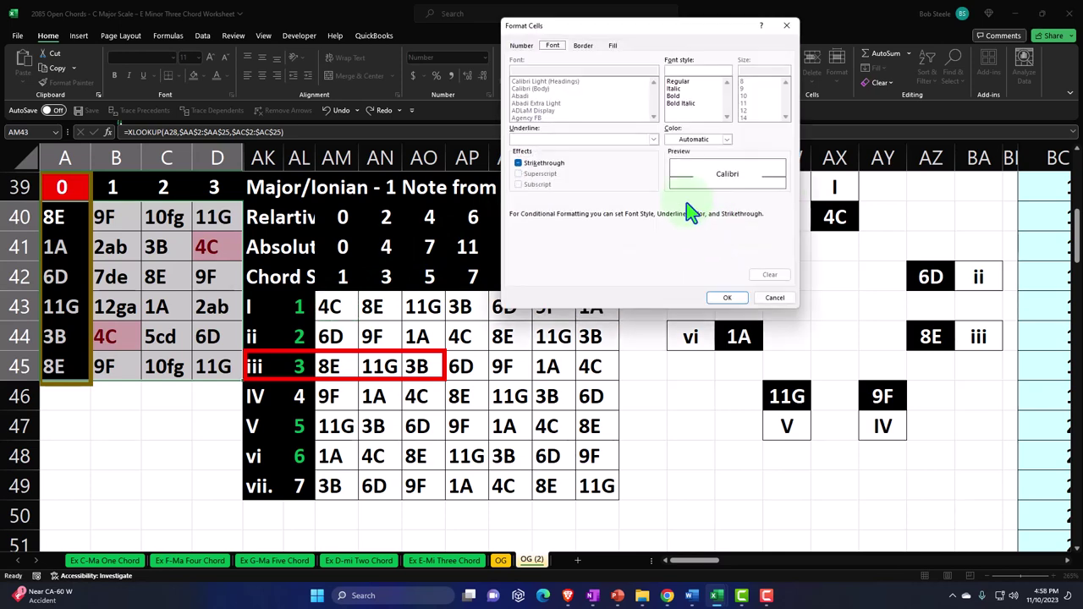
{"action": "left_click", "coordinate": [614, 45]}
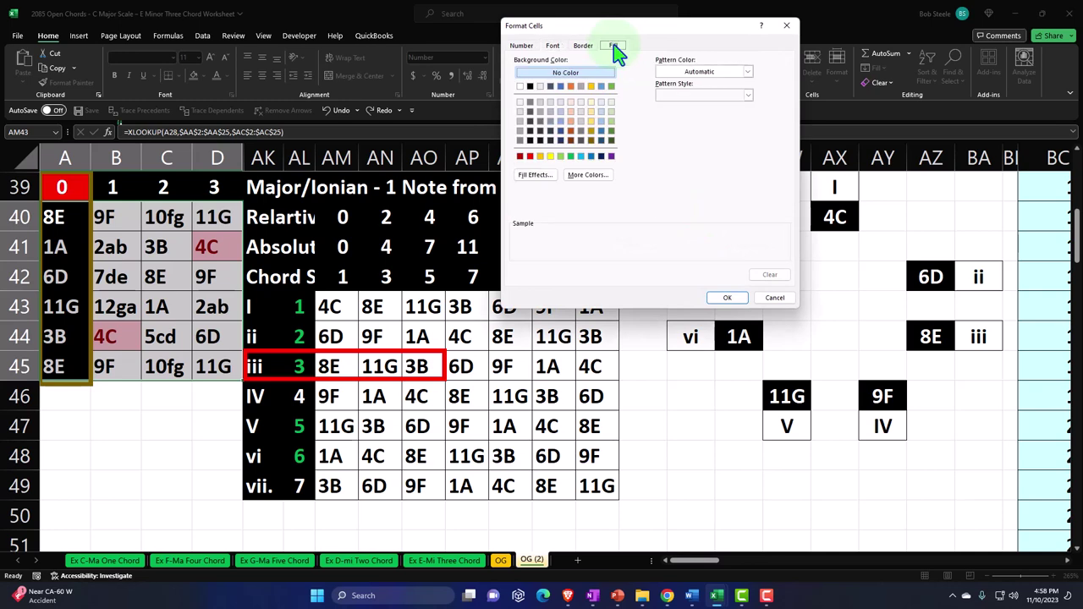
{"action": "left_click", "coordinate": [570, 157]}
{"action": "left_click", "coordinate": [722, 298]}
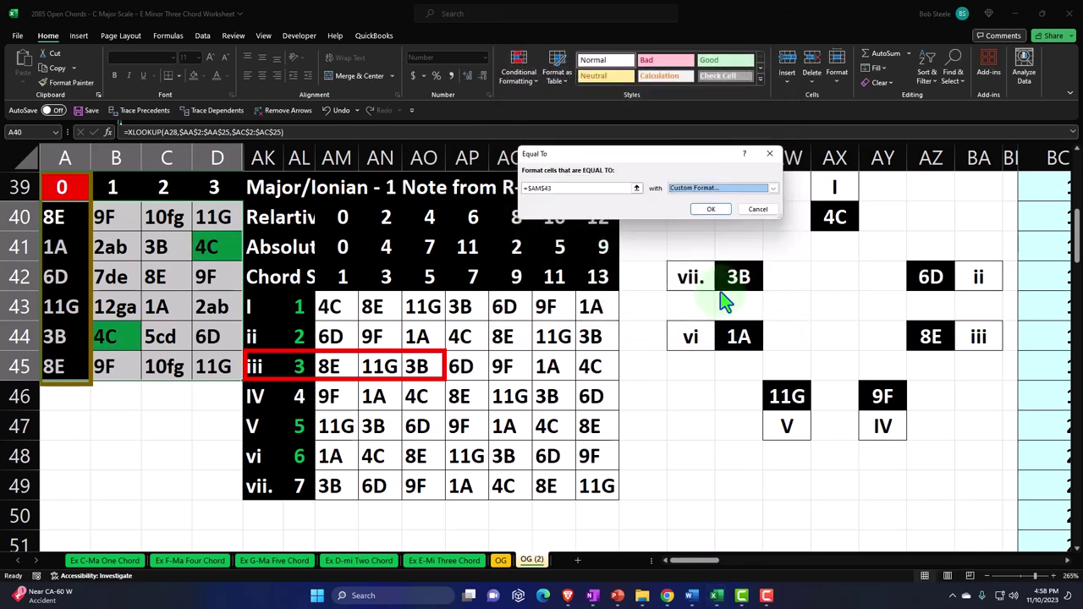
{"action": "left_click", "coordinate": [709, 210]}
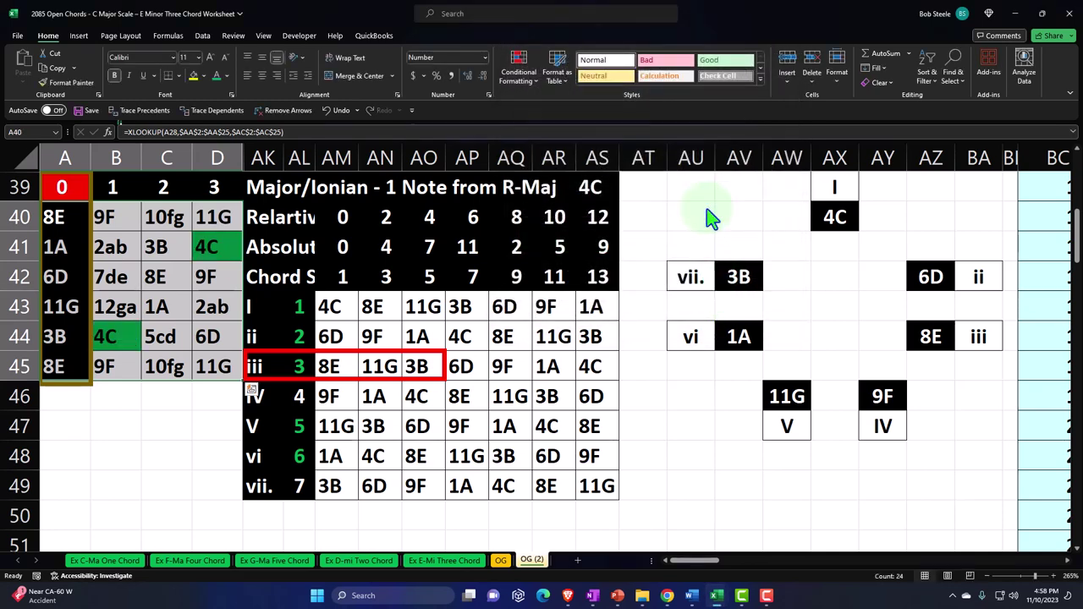
Add a second Equal To rule giving cells matching the 6D in AM44 a green fill
{"action": "left_click", "coordinate": [520, 80]}
{"action": "mouse_move", "coordinate": [598, 104]}
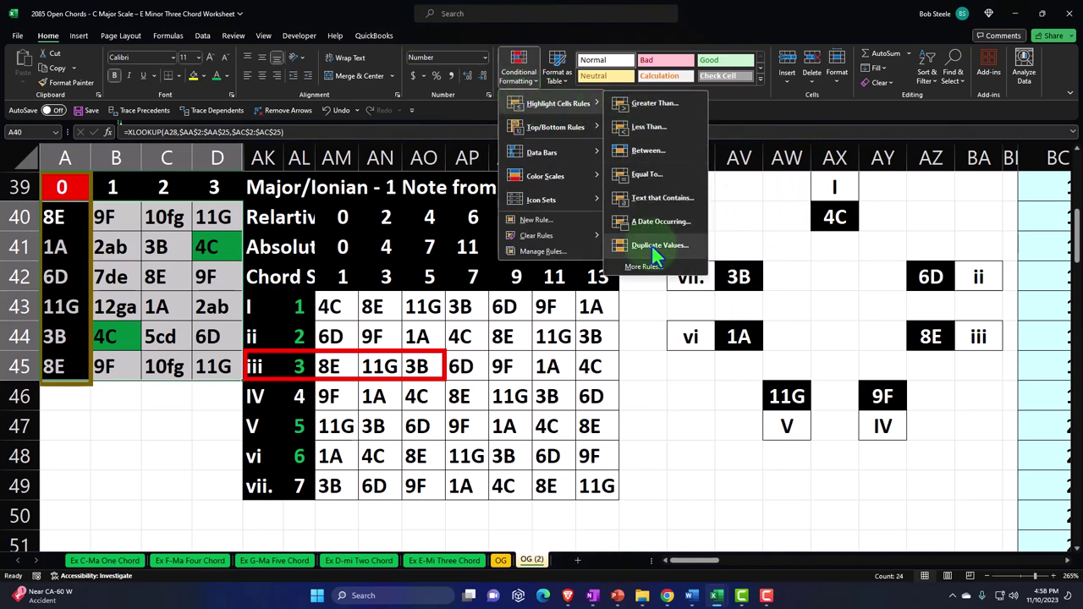
{"action": "left_click", "coordinate": [640, 175]}
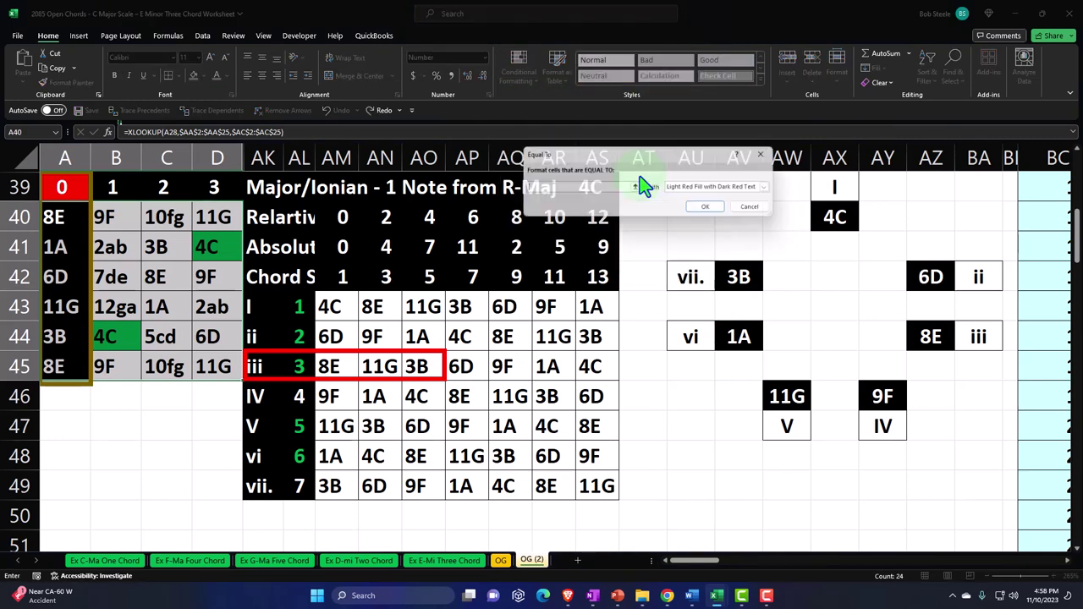
{"action": "left_click", "coordinate": [336, 336]}
{"action": "left_click", "coordinate": [771, 189]}
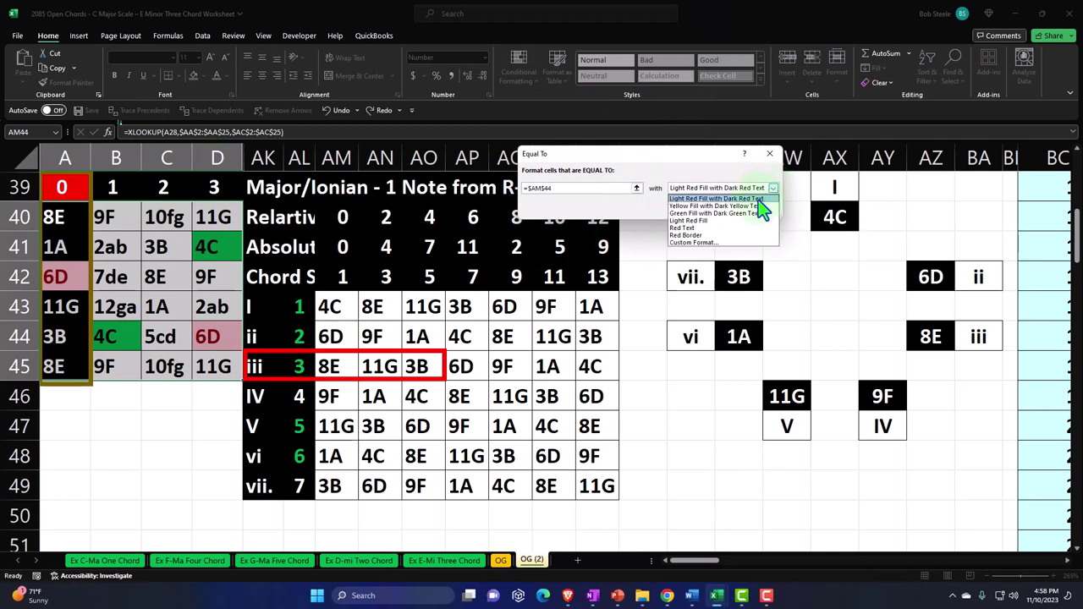
{"action": "left_click", "coordinate": [690, 242]}
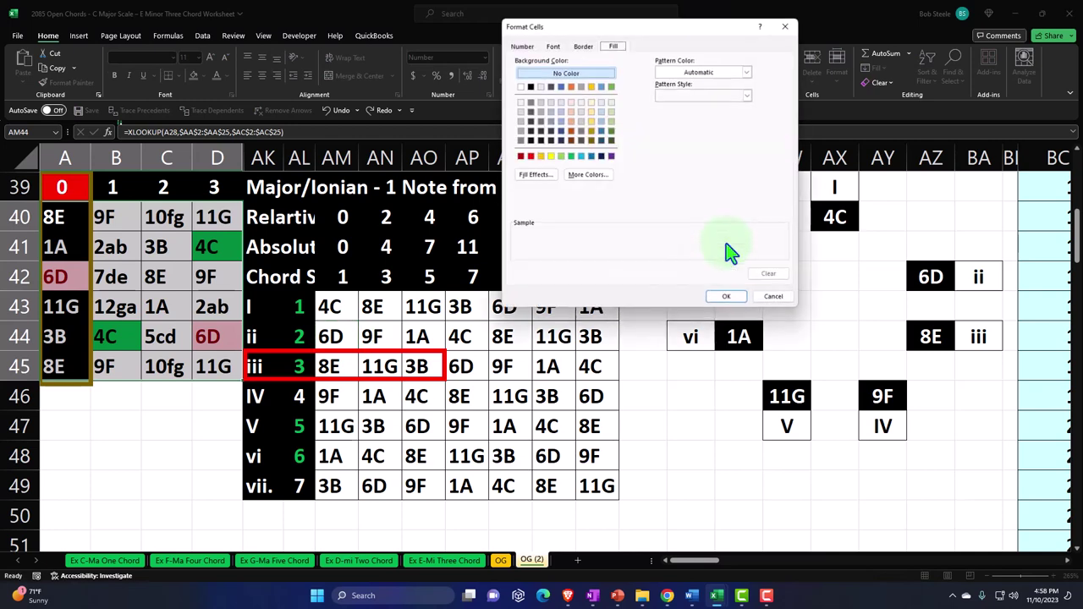
{"action": "left_click", "coordinate": [570, 156]}
{"action": "left_click", "coordinate": [727, 297]}
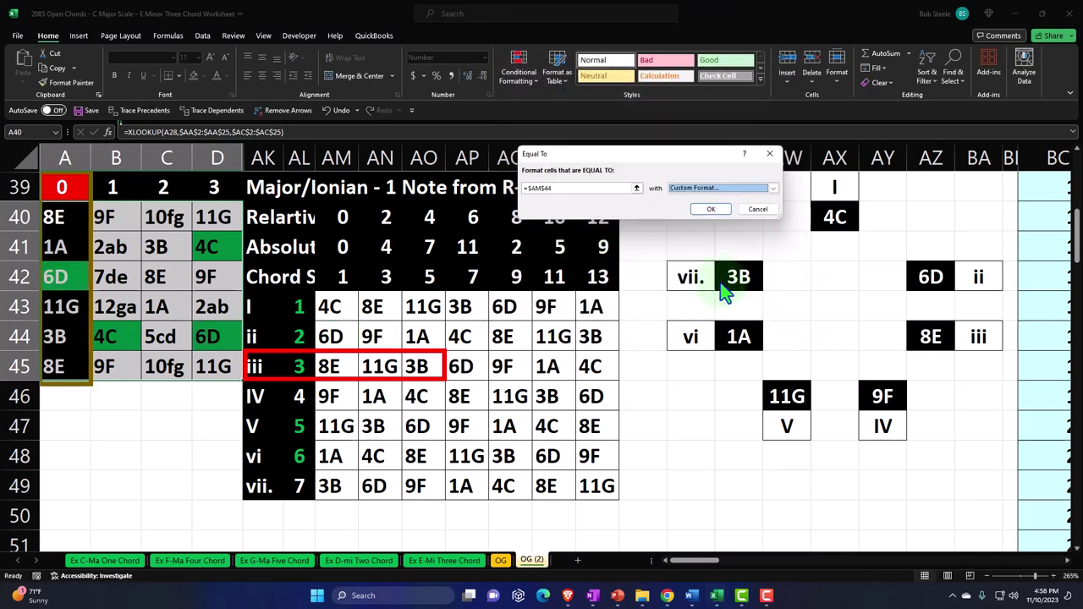
{"action": "left_click", "coordinate": [711, 209]}
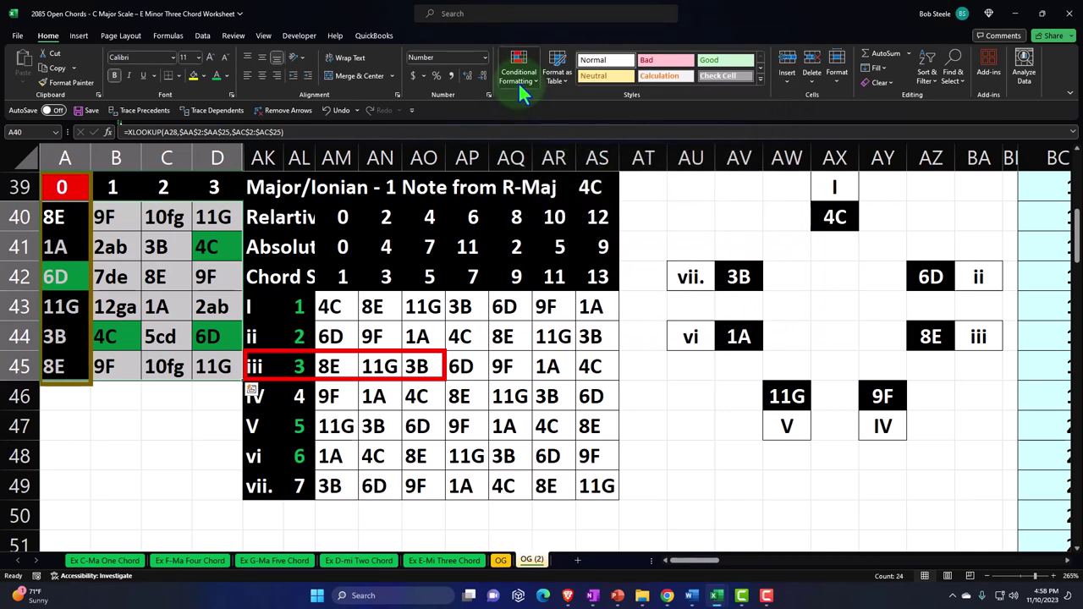
Add an Equal To rule with a custom green fill for cells matching 8E in AM45
{"action": "left_click", "coordinate": [518, 81]}
{"action": "mouse_move", "coordinate": [525, 99]}
{"action": "left_click", "coordinate": [647, 173]}
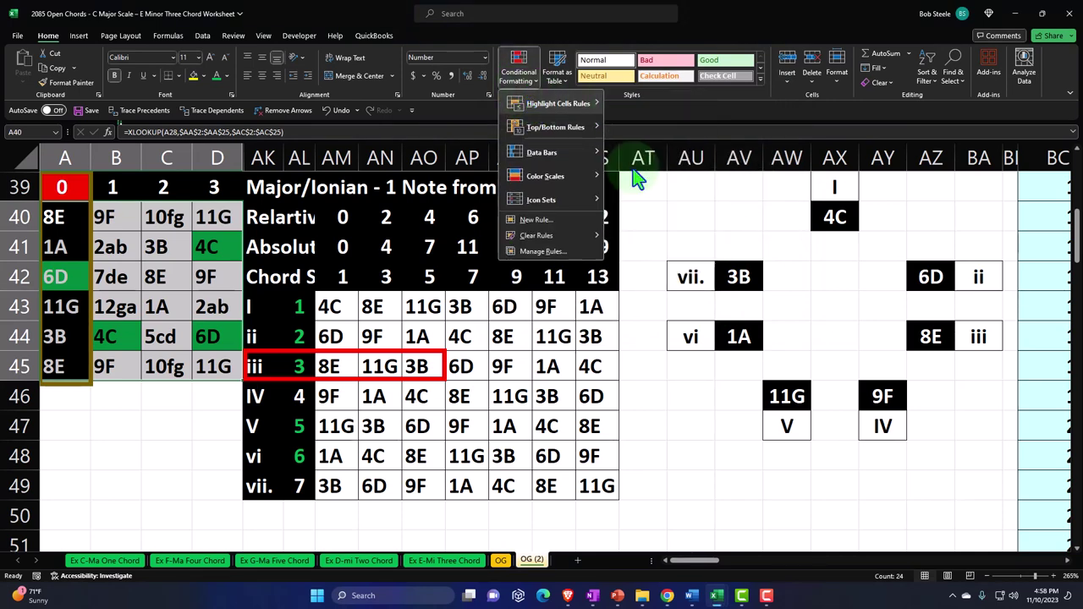
{"action": "left_click", "coordinate": [347, 363]}
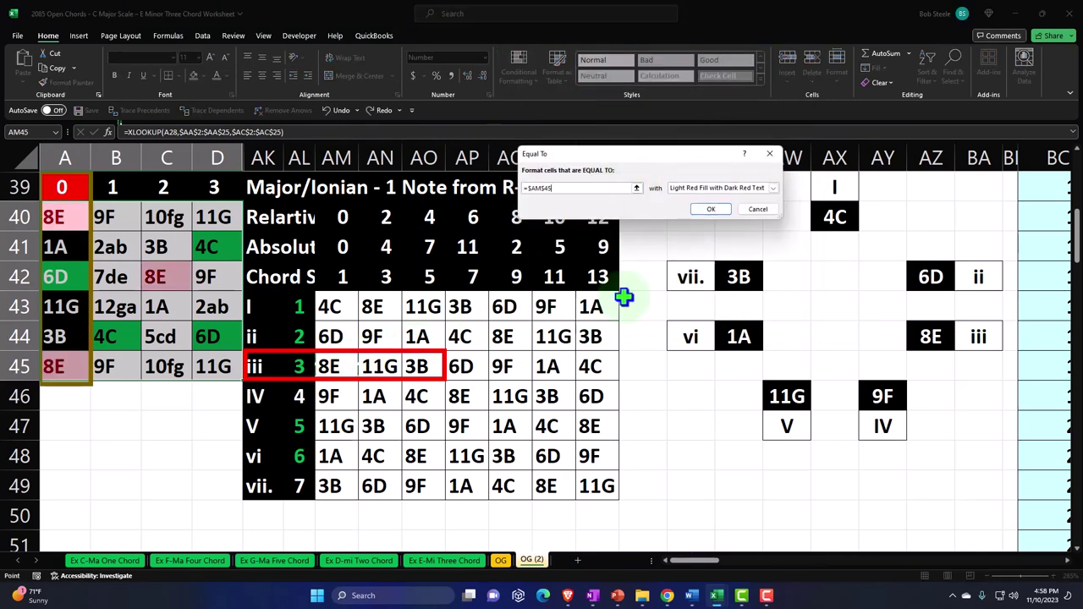
{"action": "left_click", "coordinate": [773, 188]}
{"action": "left_click", "coordinate": [711, 242]}
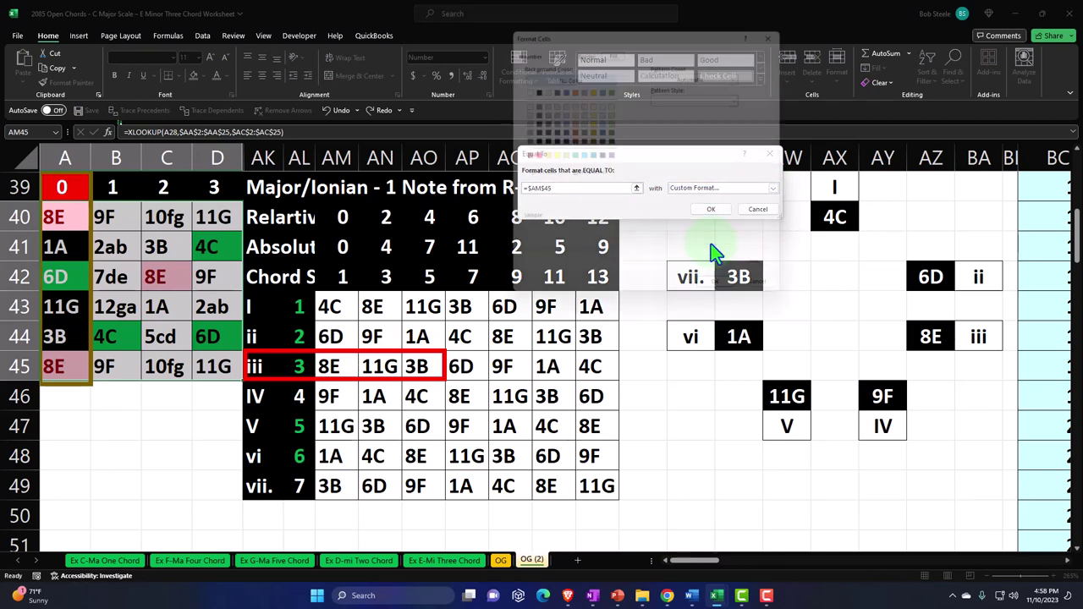
{"action": "left_click", "coordinate": [570, 156]}
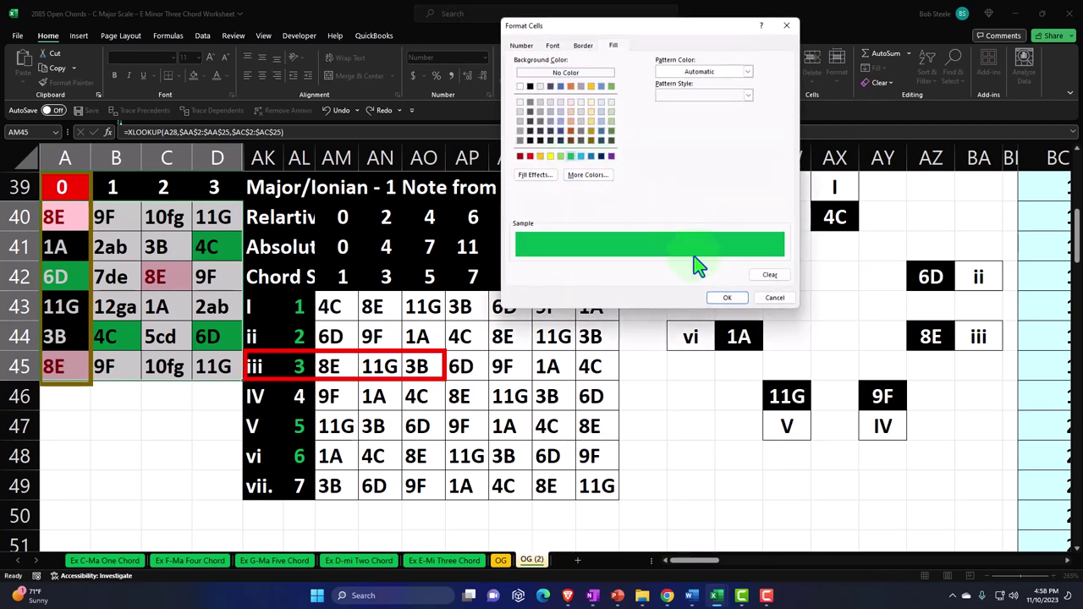
{"action": "left_click", "coordinate": [727, 296]}
{"action": "left_click", "coordinate": [711, 209]}
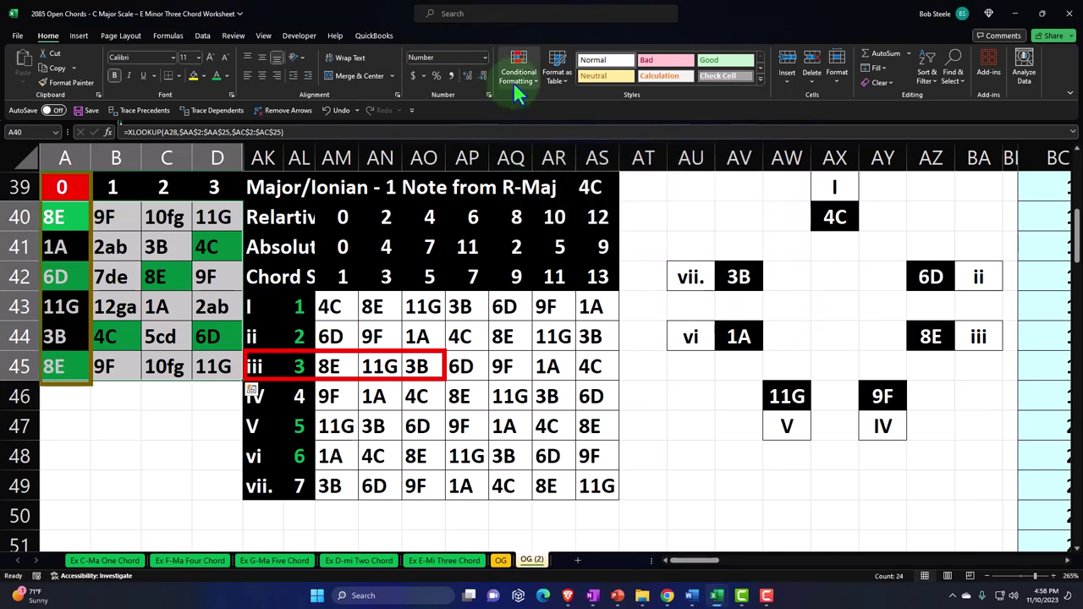
Add an Equal To rule with a custom green fill for cells matching 11G in AM47
{"action": "left_click", "coordinate": [515, 76]}
{"action": "mouse_move", "coordinate": [553, 104]}
{"action": "left_click", "coordinate": [636, 174]}
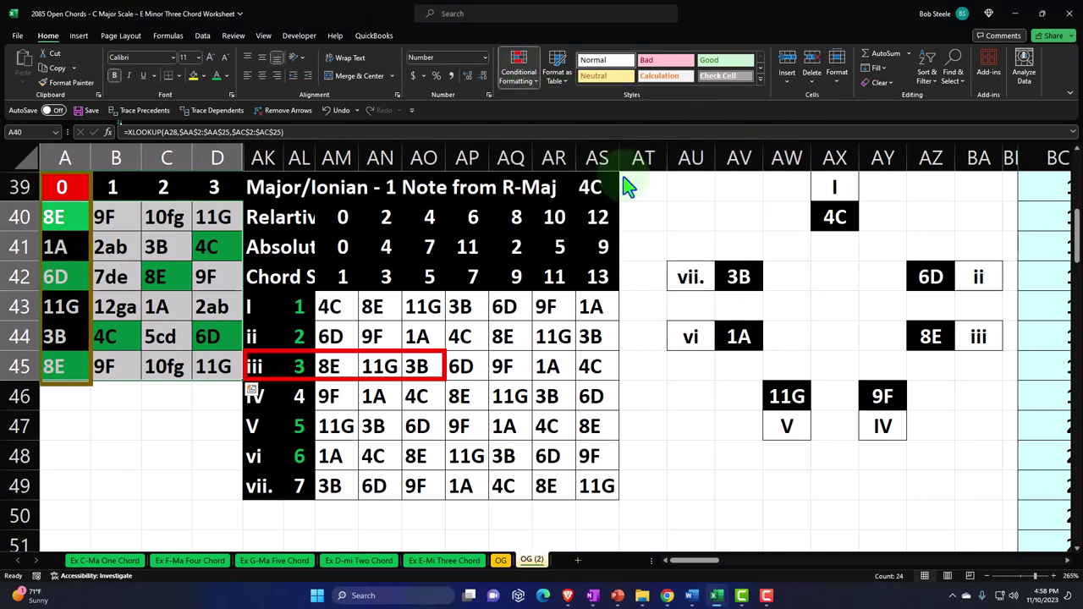
{"action": "left_click", "coordinate": [337, 426]}
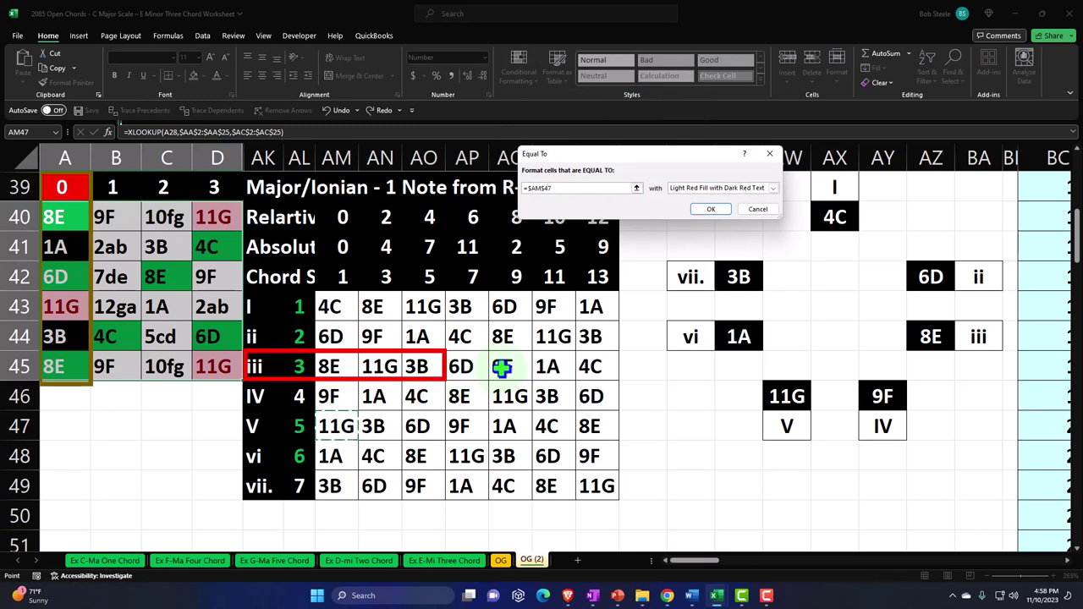
{"action": "left_click", "coordinate": [771, 190]}
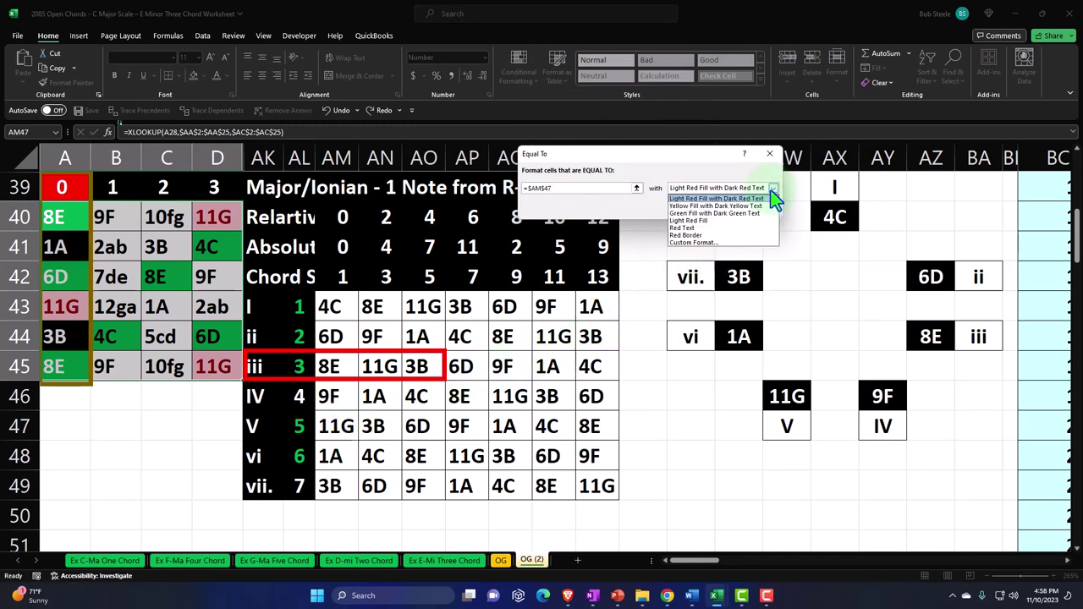
{"action": "left_click", "coordinate": [720, 242]}
{"action": "left_click", "coordinate": [570, 157]}
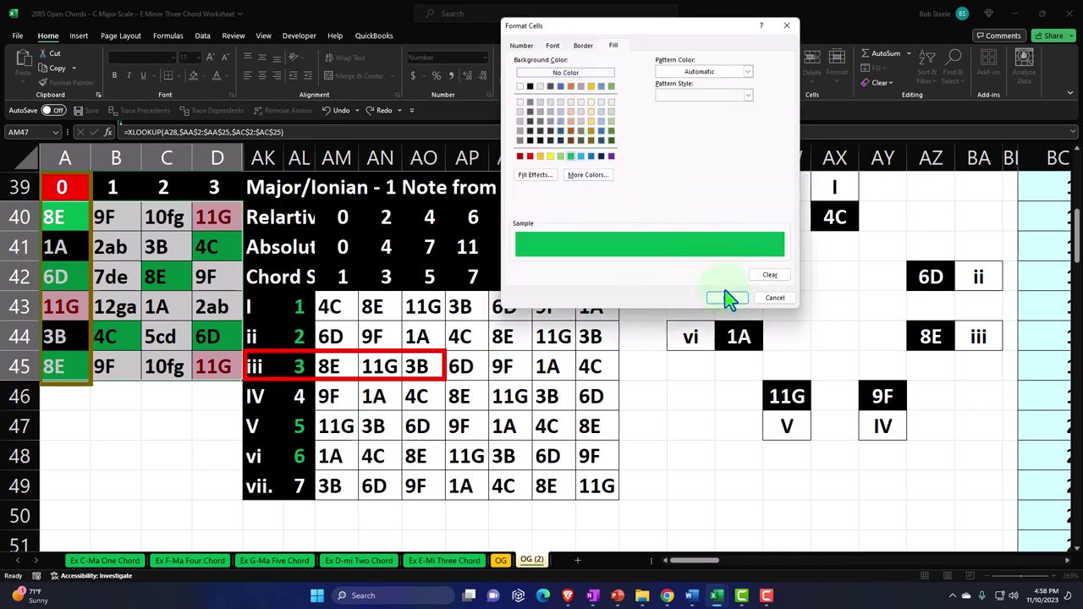
{"action": "left_click", "coordinate": [726, 297]}
{"action": "left_click", "coordinate": [715, 210]}
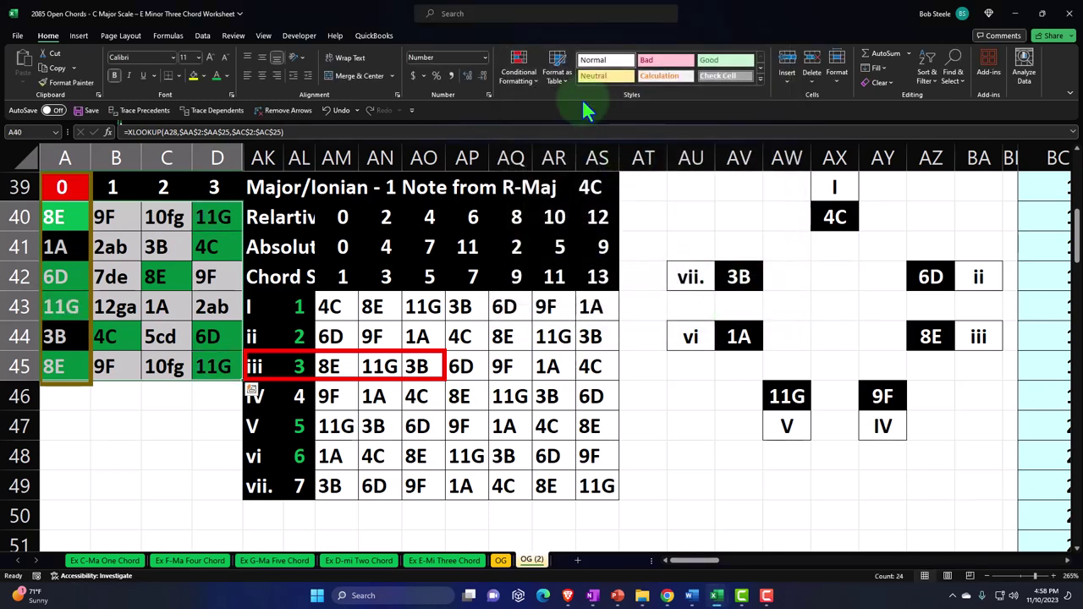
Add an Equal To rule with a custom green fill for cells matching 1A in AM48
{"action": "left_click", "coordinate": [529, 72]}
{"action": "mouse_move", "coordinate": [552, 101]}
{"action": "left_click", "coordinate": [652, 176]}
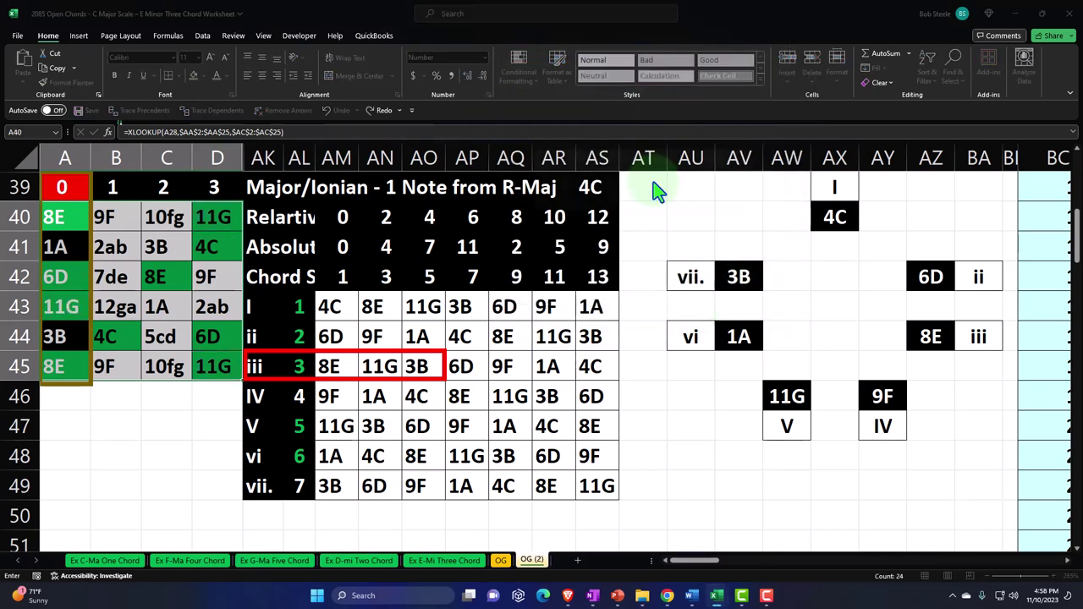
{"action": "left_click", "coordinate": [343, 457]}
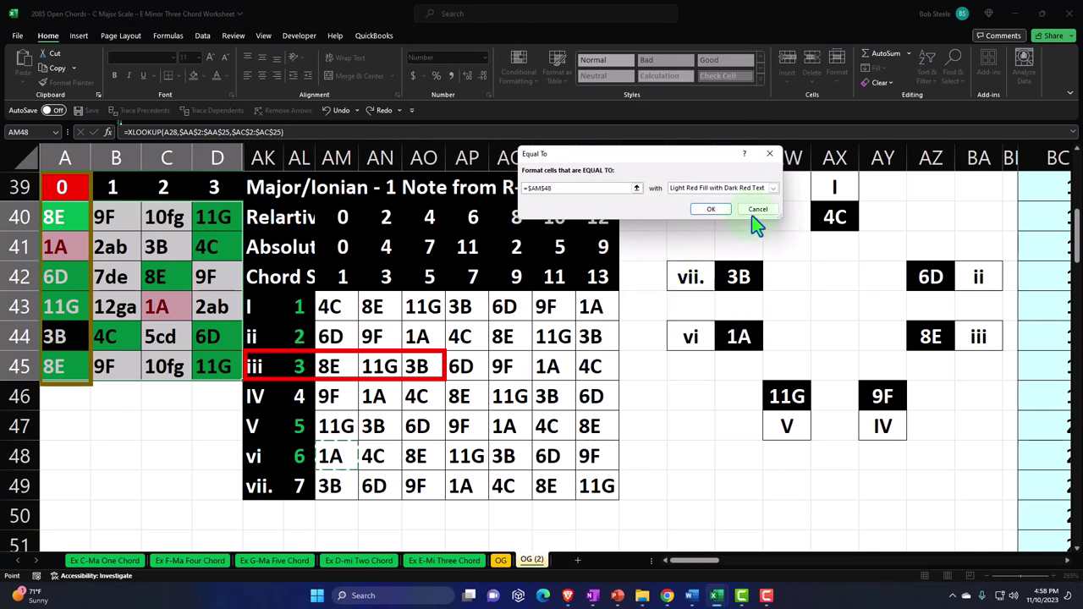
{"action": "left_click", "coordinate": [772, 188]}
{"action": "left_click", "coordinate": [719, 244]}
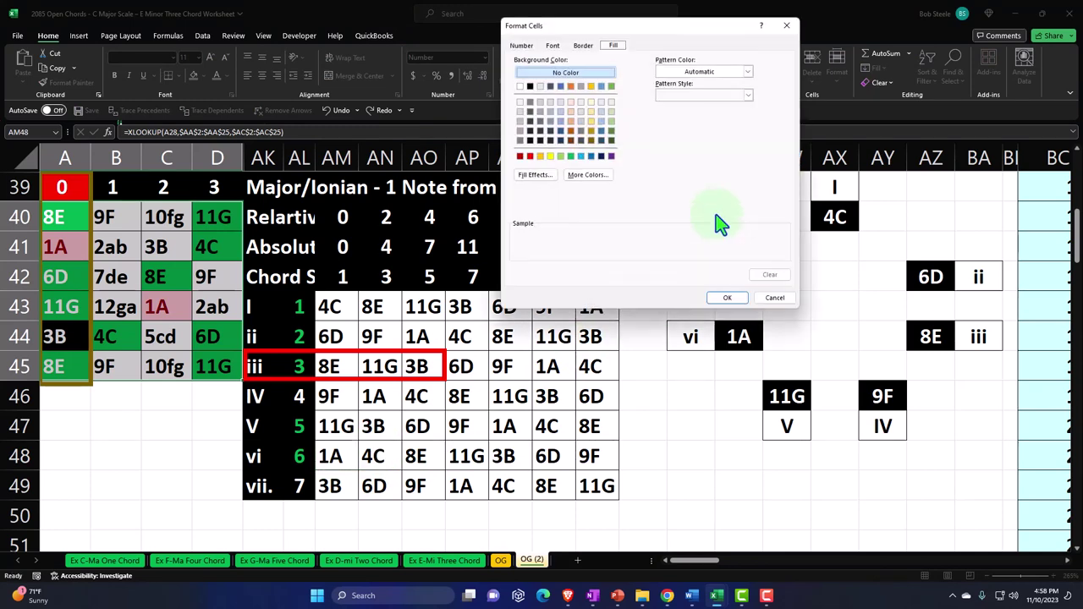
{"action": "left_click", "coordinate": [571, 156]}
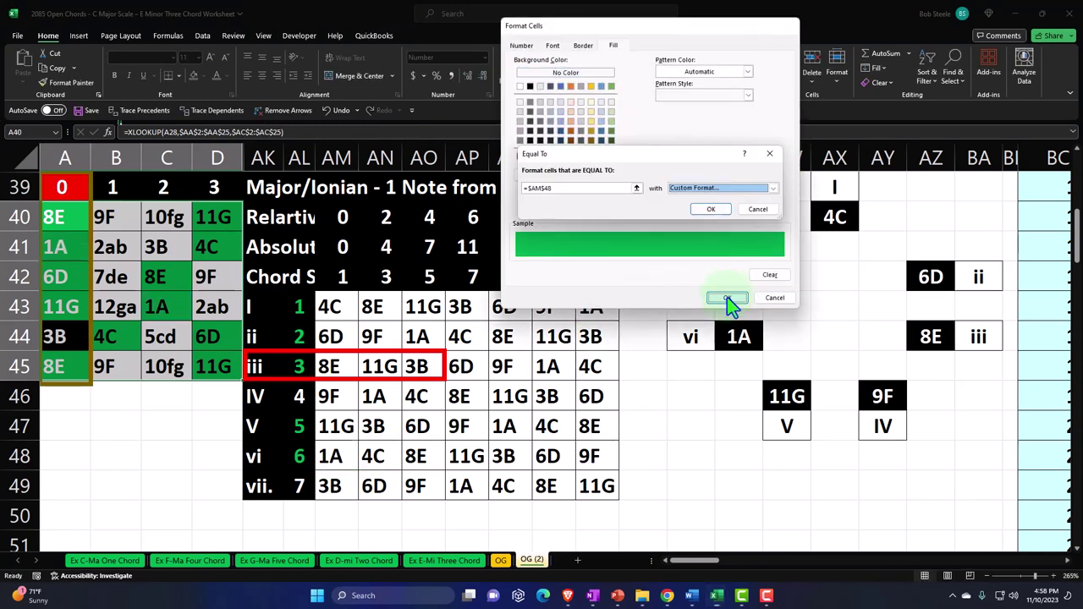
{"action": "left_click", "coordinate": [727, 297]}
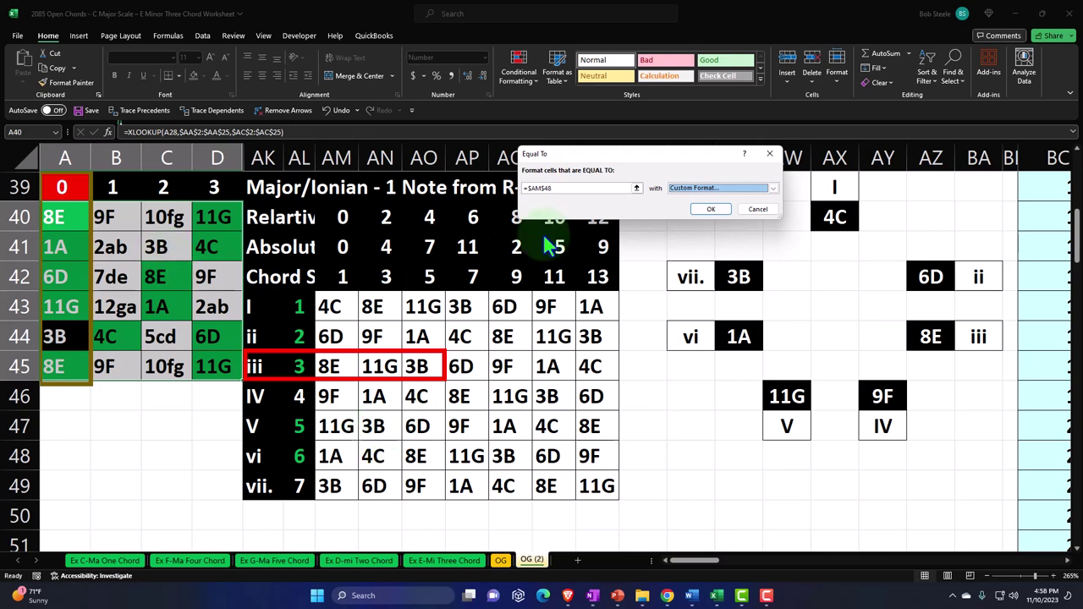
{"action": "left_click", "coordinate": [714, 210]}
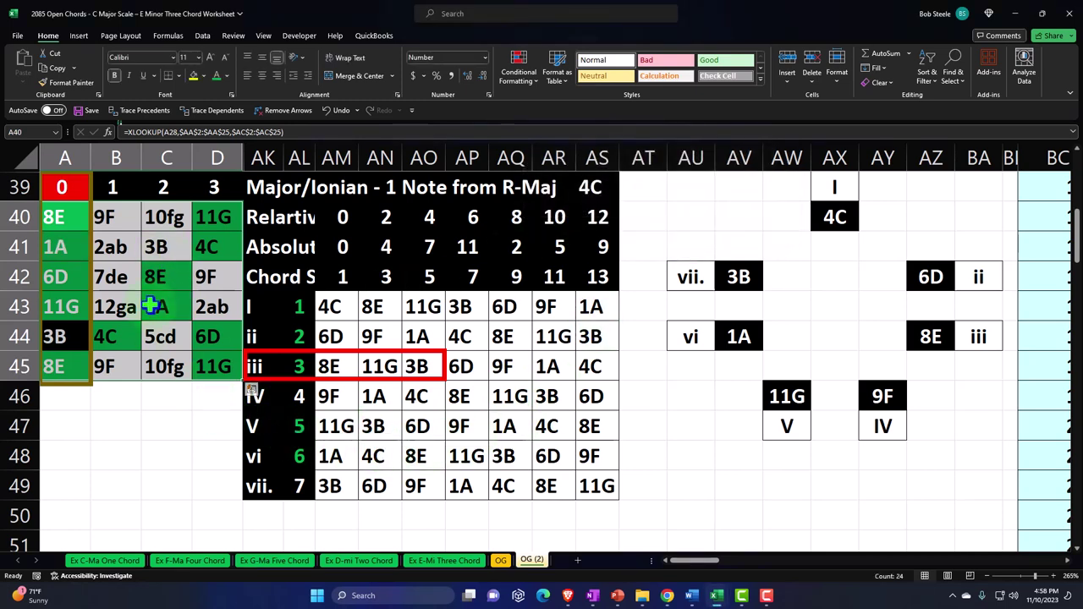
{"action": "left_click", "coordinate": [592, 188]}
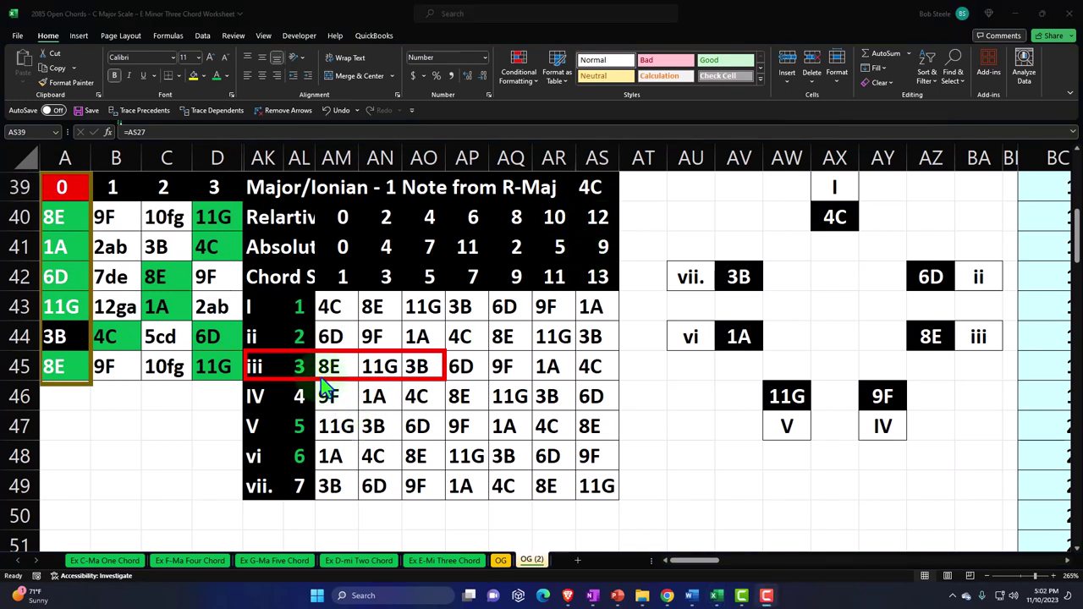
{"action": "left_click_drag", "start_coordinate": [327, 365], "coordinate": [407, 362]}
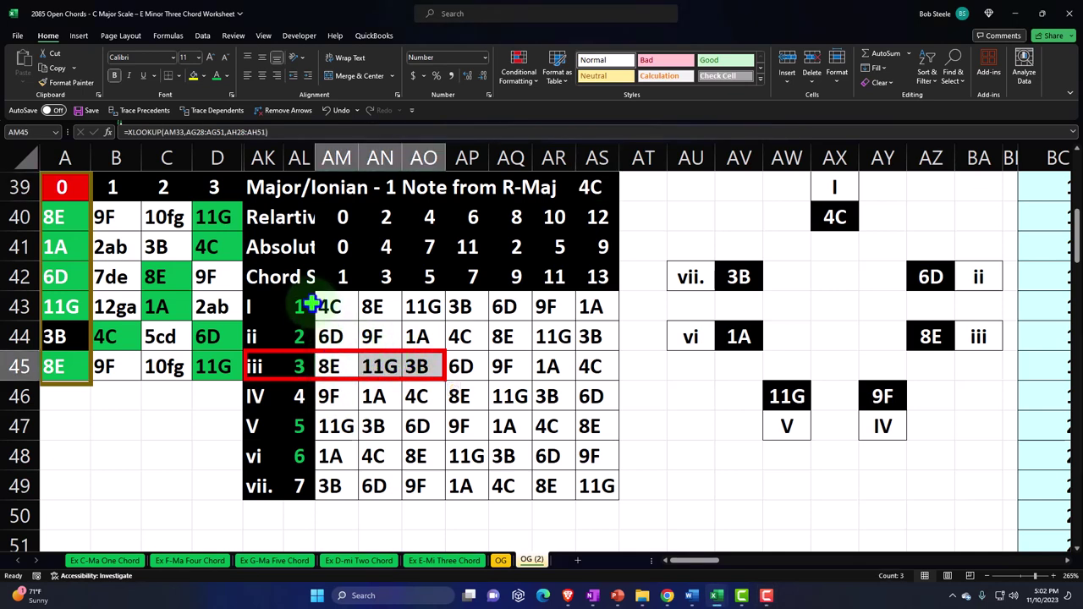
{"action": "left_click_drag", "start_coordinate": [299, 306], "coordinate": [300, 482]}
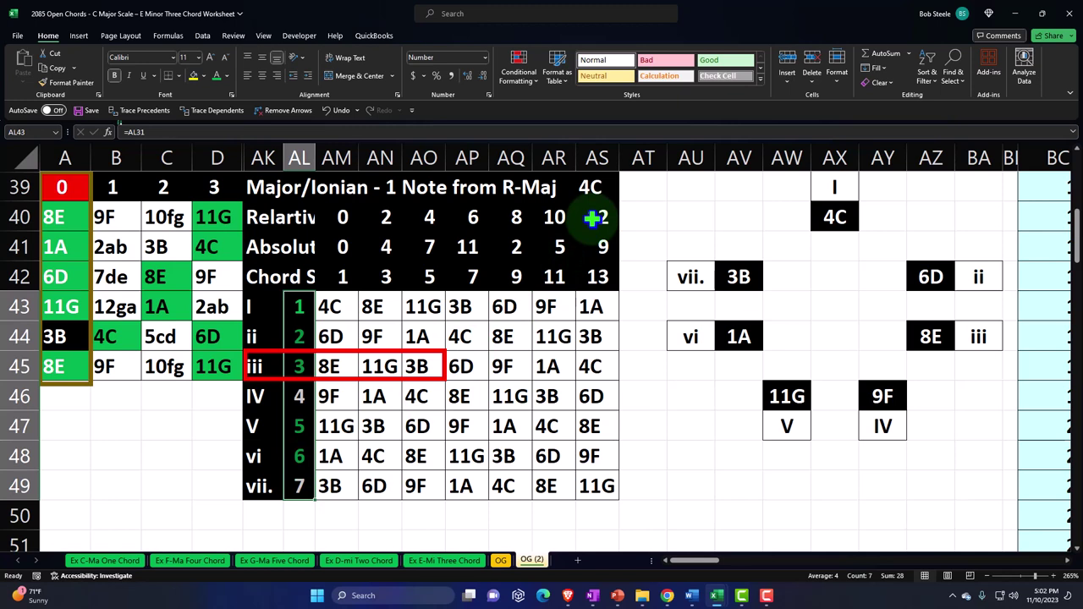
{"action": "left_click", "coordinate": [930, 336]}
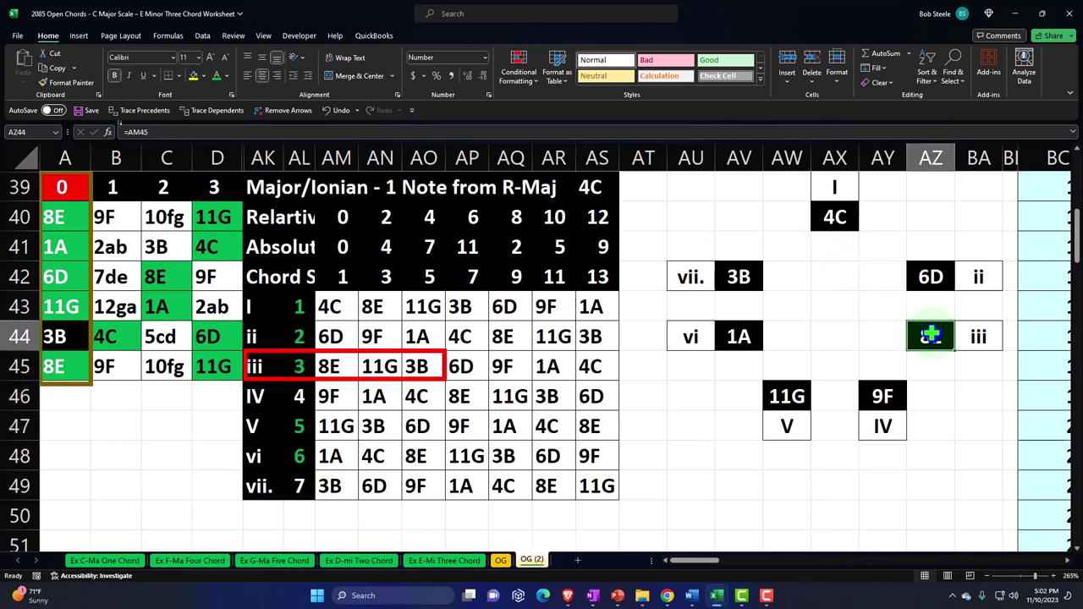
{"action": "left_click", "coordinate": [789, 395]}
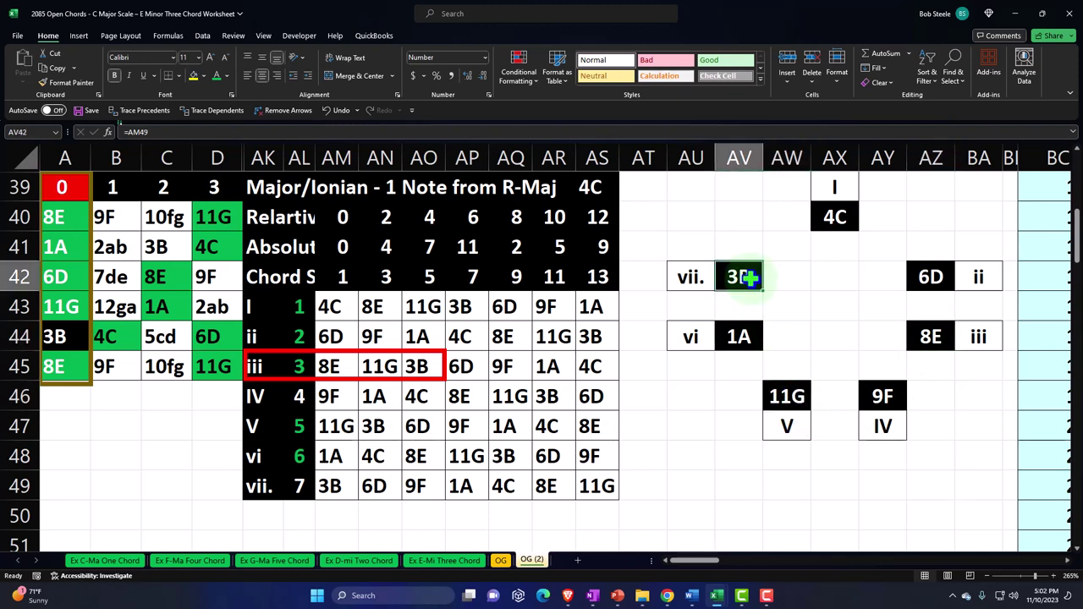
{"action": "left_click_drag", "start_coordinate": [298, 307], "coordinate": [301, 481]}
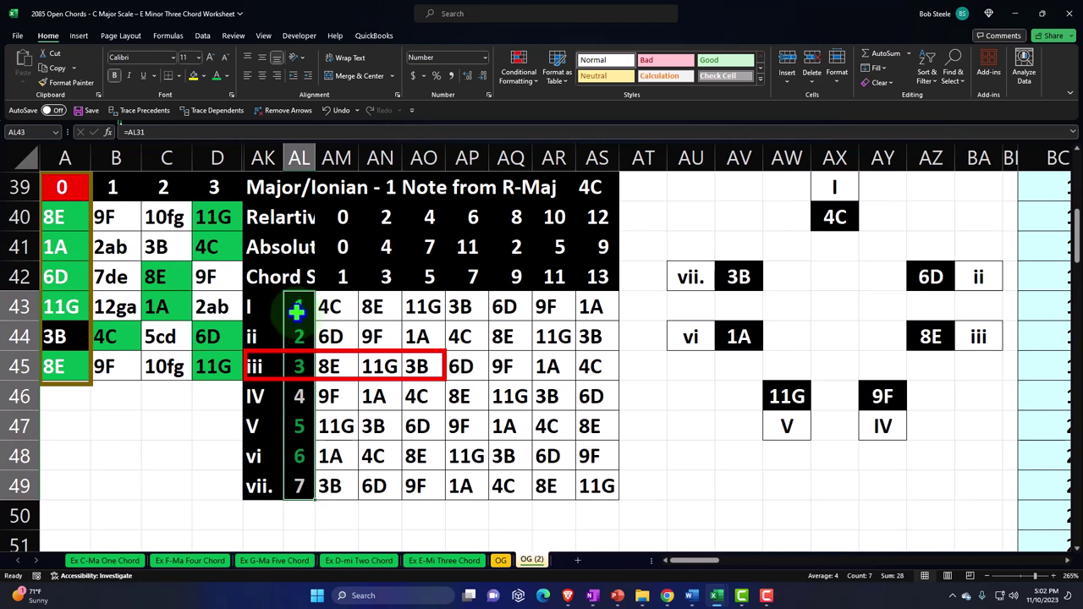
{"action": "left_click_drag", "start_coordinate": [296, 311], "coordinate": [298, 457]}
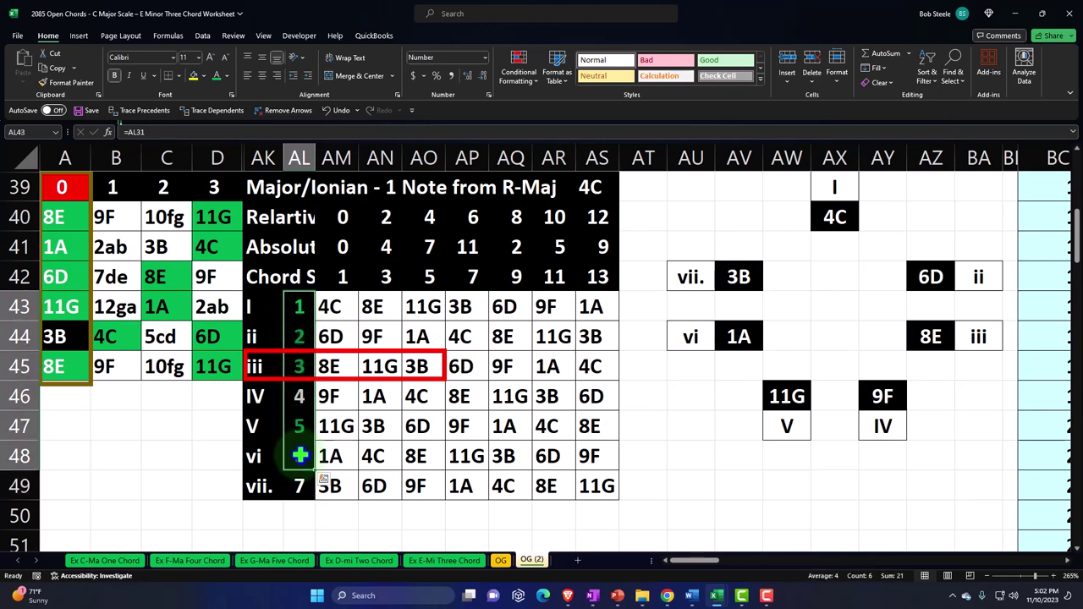
{"action": "left_click_drag", "start_coordinate": [333, 365], "coordinate": [415, 365]}
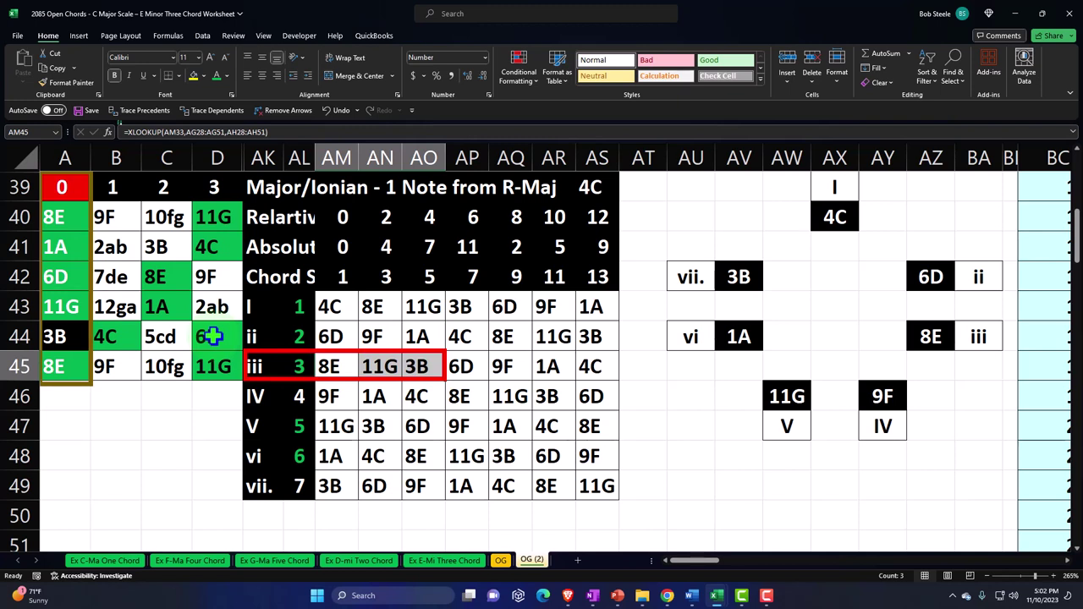
{"action": "left_click", "coordinate": [337, 366]}
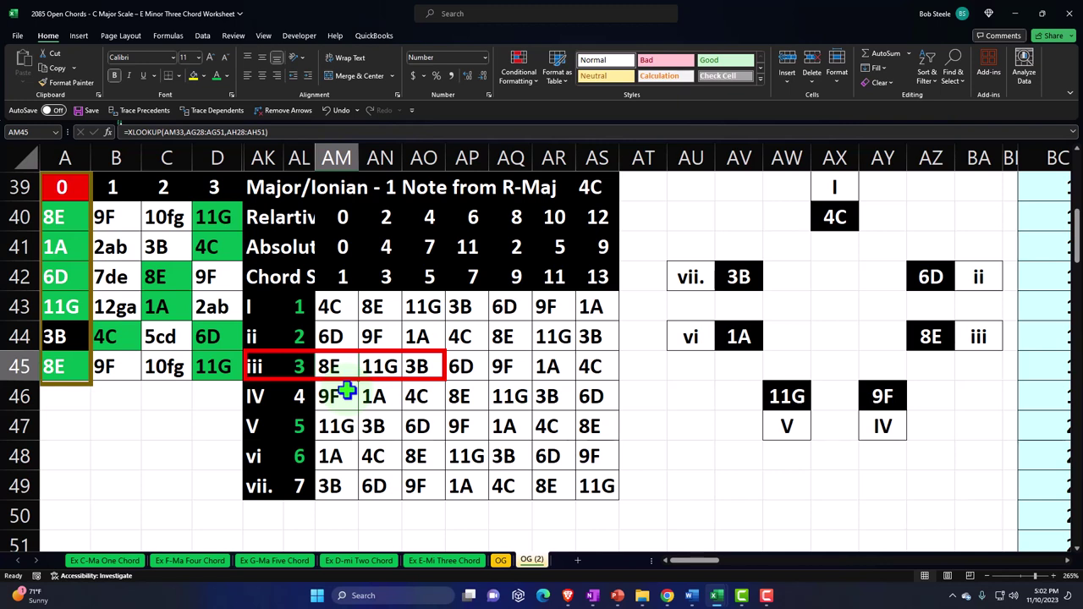
{"action": "left_click", "coordinate": [596, 188]}
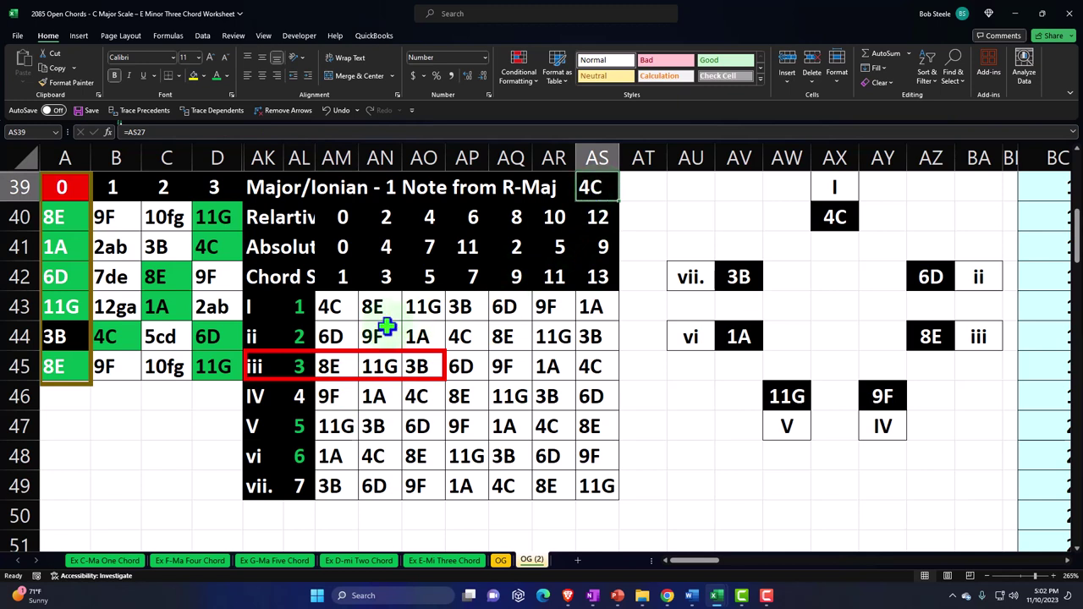
Copy the red box onto fretboard row 44 and shrink it to surround only 3B
{"action": "left_click", "coordinate": [328, 377]}
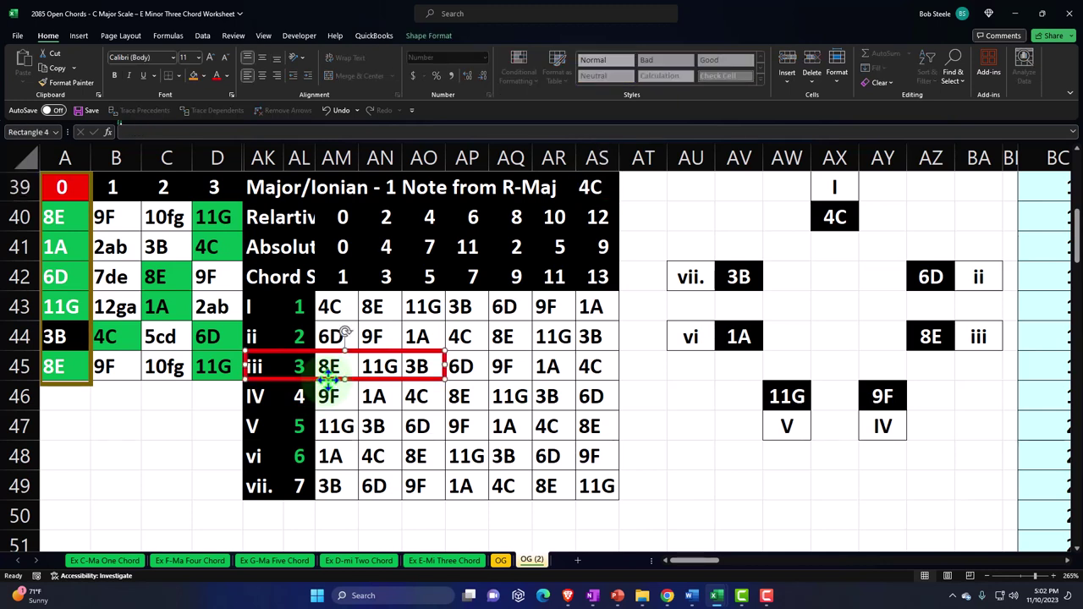
{"action": "left_click_drag", "start_coordinate": [328, 377], "coordinate": [162, 349]}
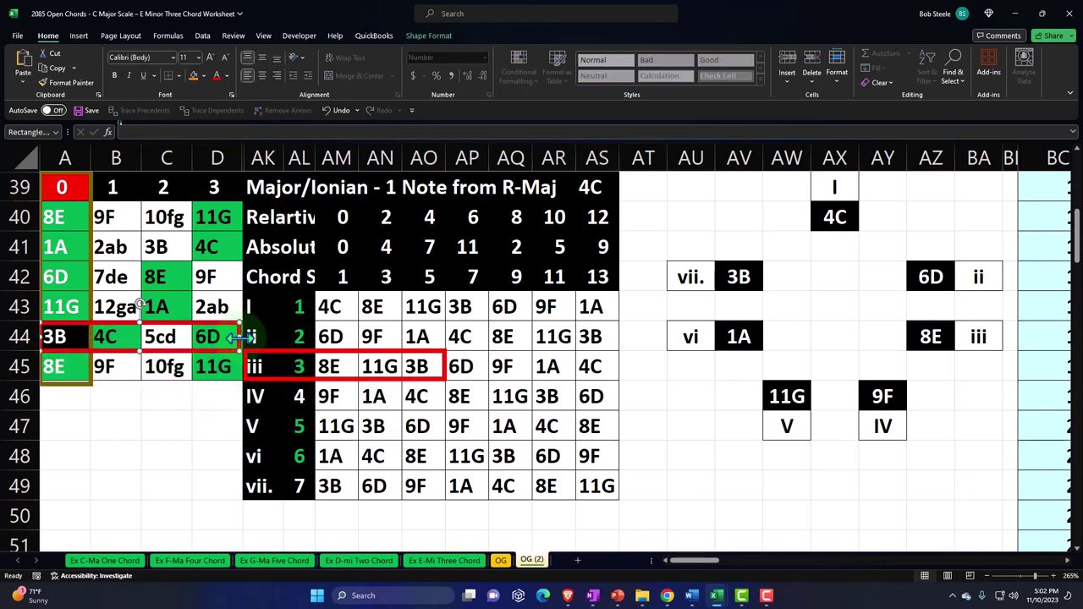
{"action": "left_click_drag", "start_coordinate": [240, 336], "coordinate": [90, 337]}
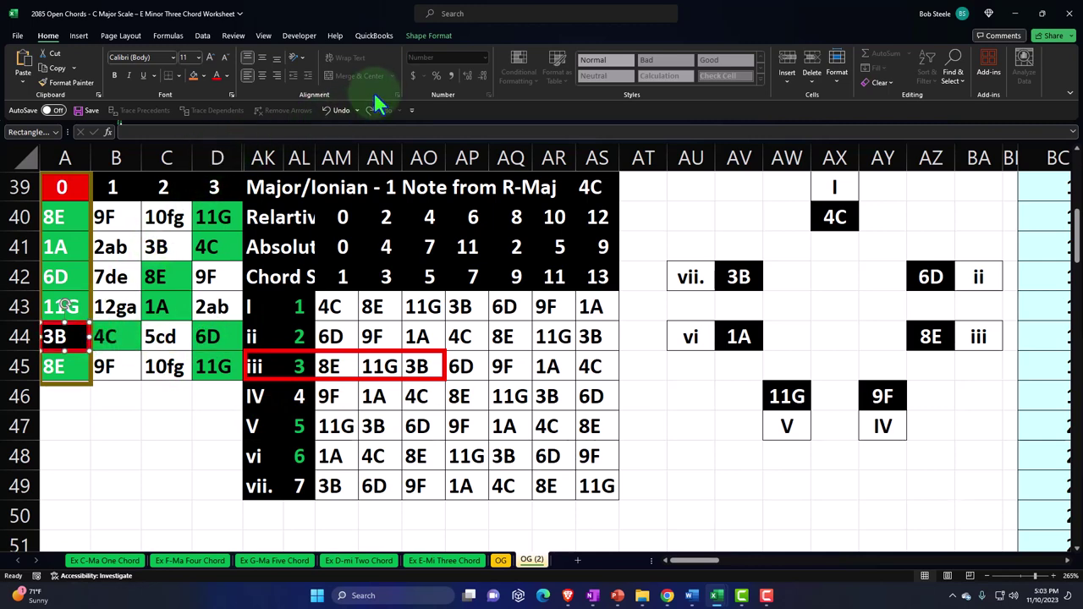
Give the box a yellow outline, reposition it on the fretboard, and select A40:D45
{"action": "left_click", "coordinate": [427, 36]}
{"action": "left_click", "coordinate": [432, 67]}
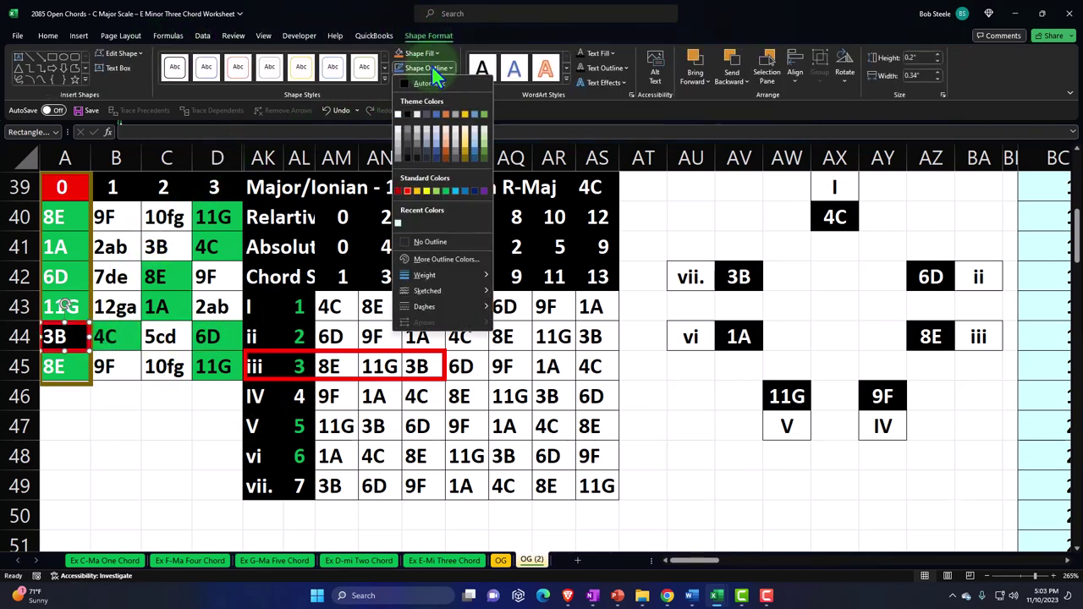
{"action": "left_click", "coordinate": [429, 191]}
{"action": "mouse_move", "coordinate": [91, 343]}
{"action": "left_mouse_down"}
{"action": "mouse_move", "coordinate": [114, 370]}
{"action": "mouse_move", "coordinate": [161, 339]}
{"action": "mouse_move", "coordinate": [188, 335]}
{"action": "mouse_move", "coordinate": [193, 241]}
{"action": "left_mouse_up"}
{"action": "left_click_drag", "start_coordinate": [55, 217], "coordinate": [216, 368]}
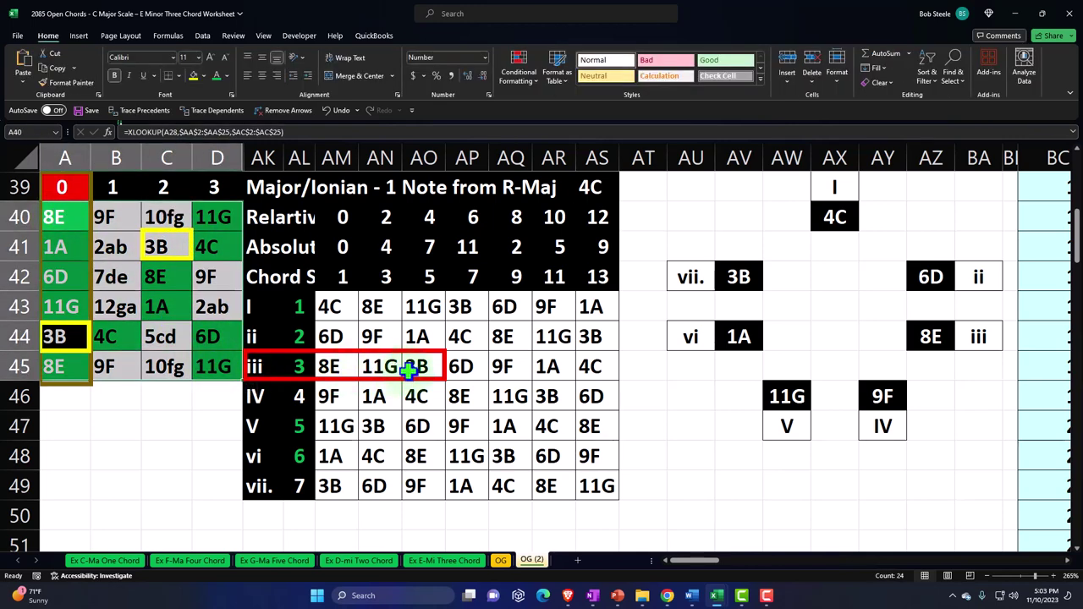
Highlight cells equal to the 8E in AM45 with a green fill
{"action": "left_click", "coordinate": [526, 76]}
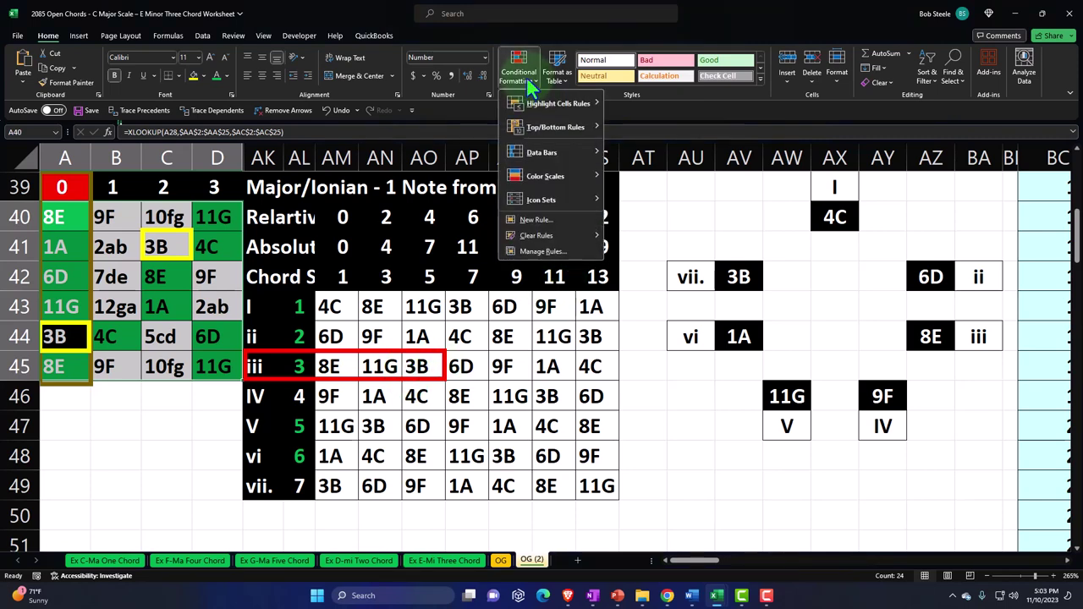
{"action": "mouse_move", "coordinate": [541, 108]}
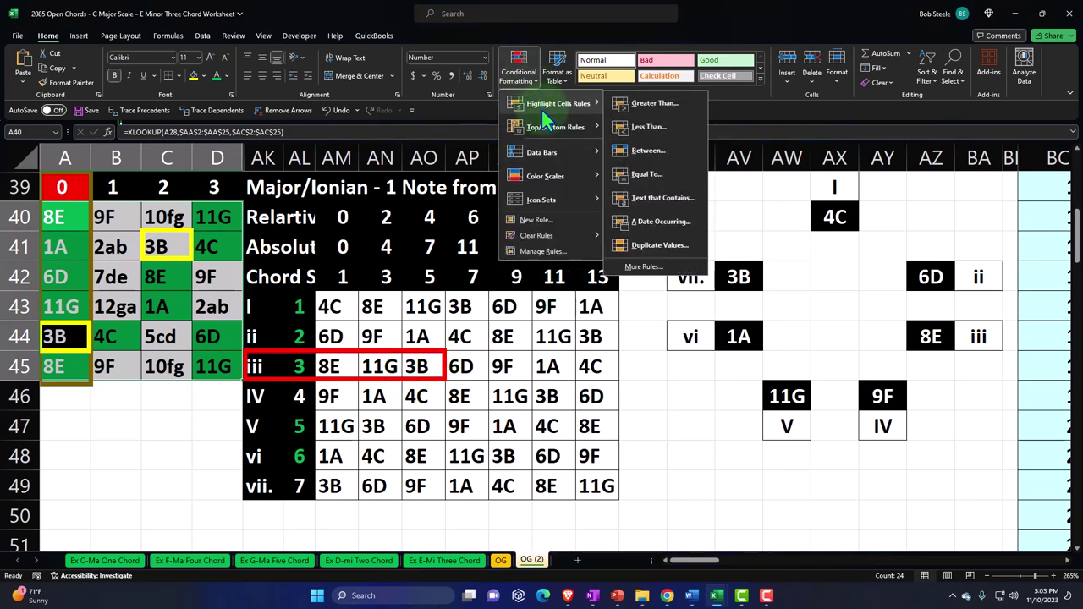
{"action": "left_click", "coordinate": [641, 174]}
{"action": "left_click", "coordinate": [347, 366]}
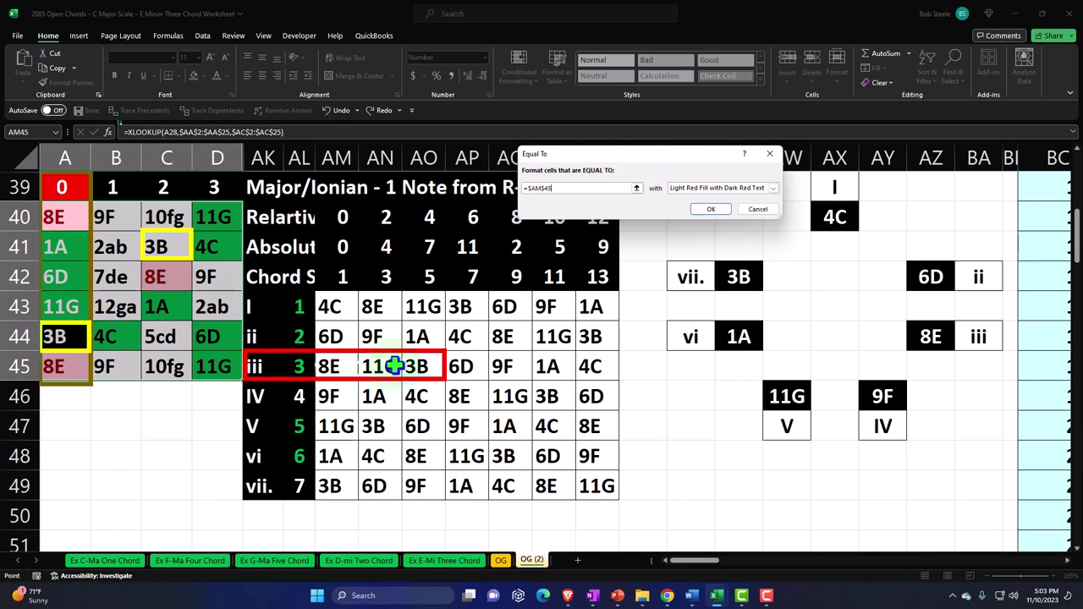
{"action": "left_click", "coordinate": [710, 188]}
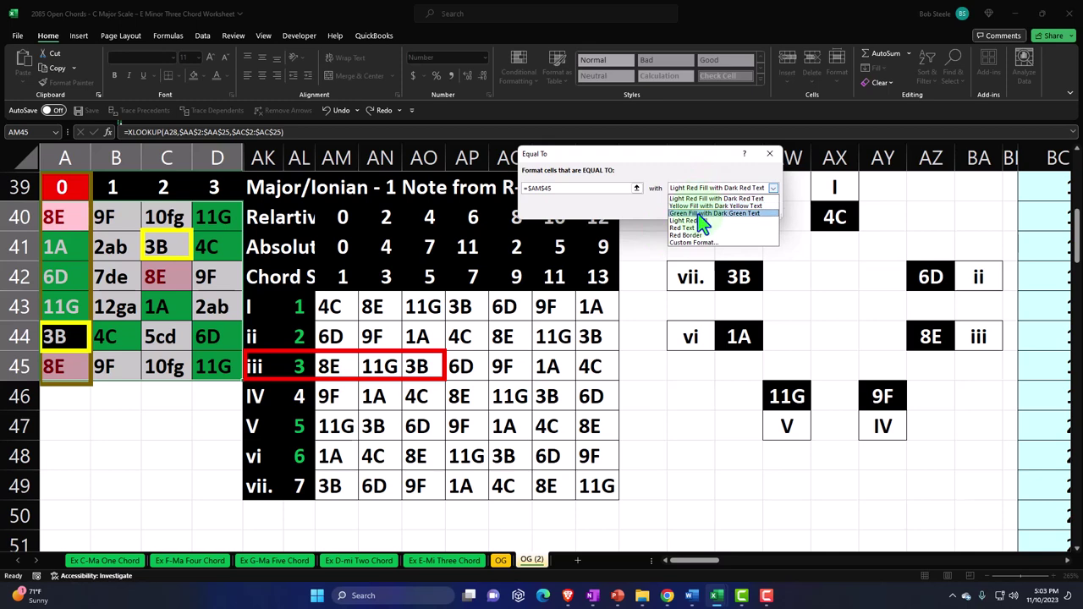
{"action": "left_click", "coordinate": [702, 214]}
{"action": "left_click", "coordinate": [699, 210]}
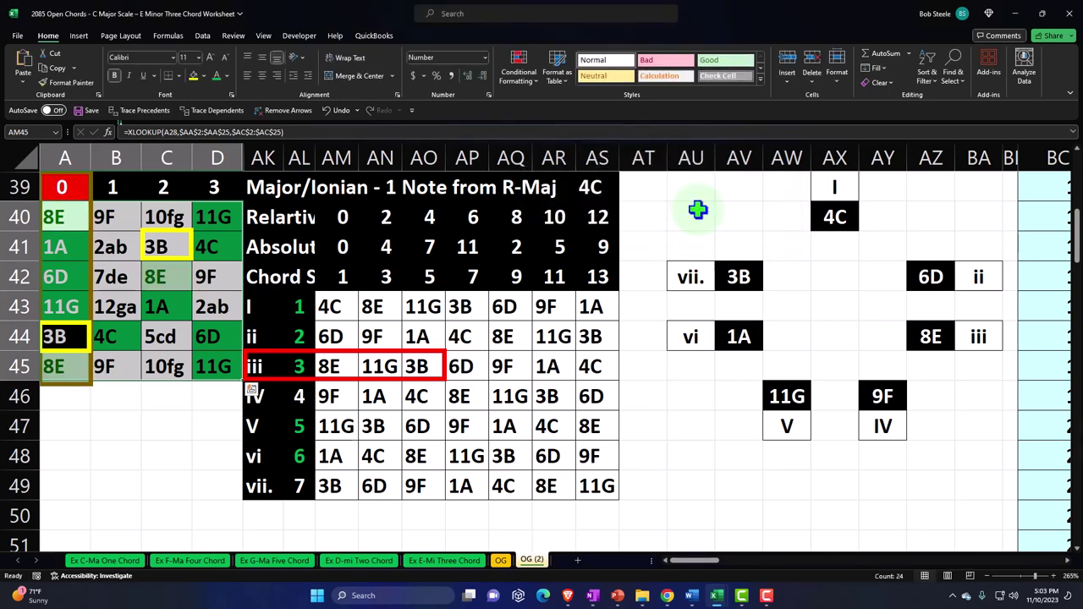
Highlight cells equal to the 11G in AN45 with a light red fill
{"action": "left_click", "coordinate": [522, 69]}
{"action": "mouse_move", "coordinate": [531, 103]}
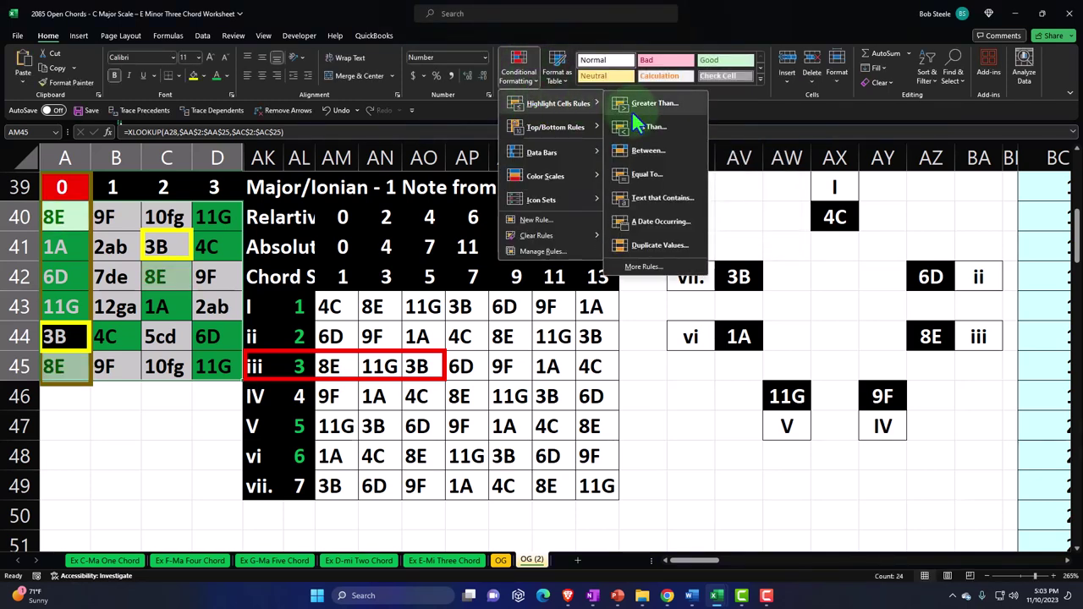
{"action": "left_click", "coordinate": [647, 175]}
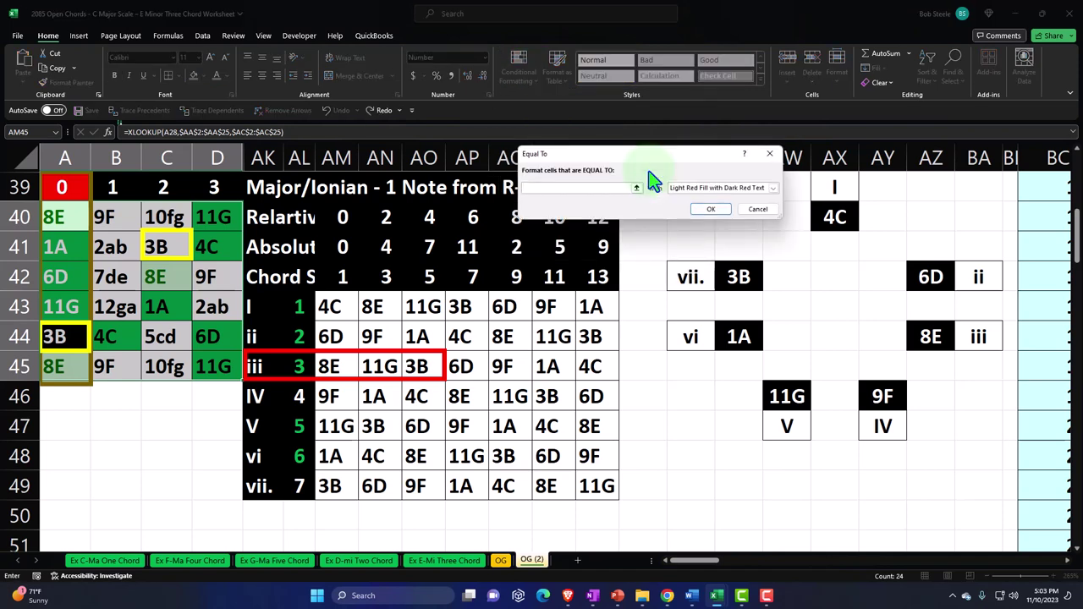
{"action": "left_click", "coordinate": [376, 365]}
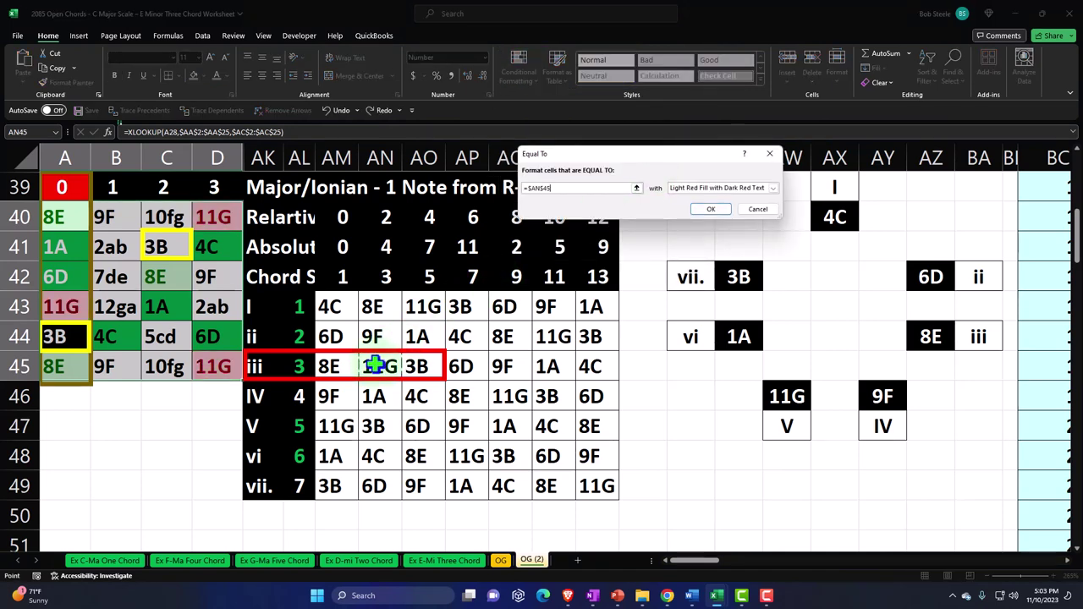
{"action": "left_click", "coordinate": [748, 192]}
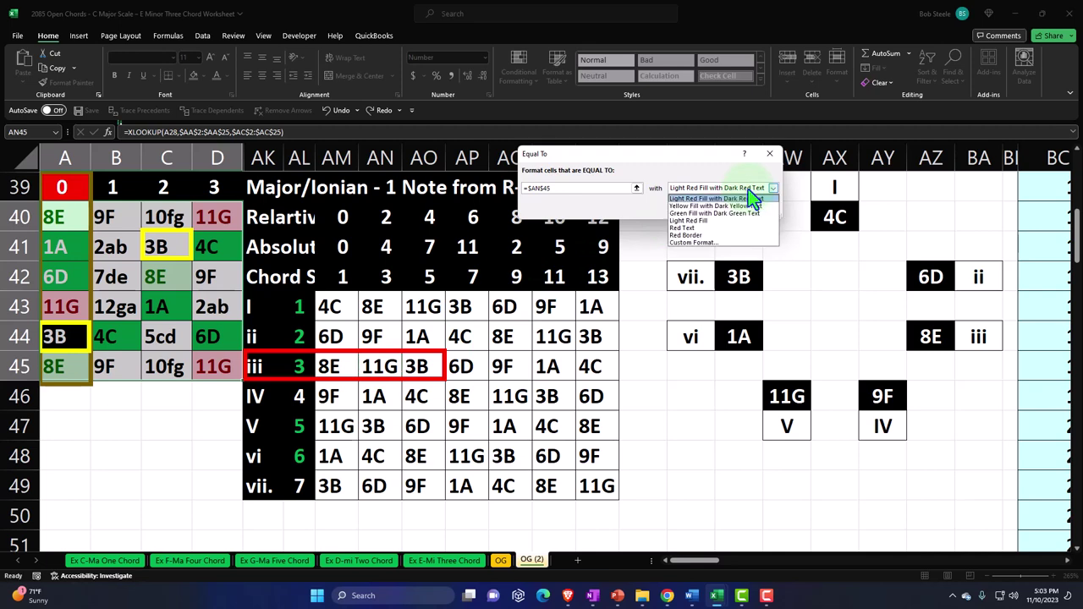
{"action": "left_click", "coordinate": [744, 188]}
{"action": "left_click", "coordinate": [703, 207]}
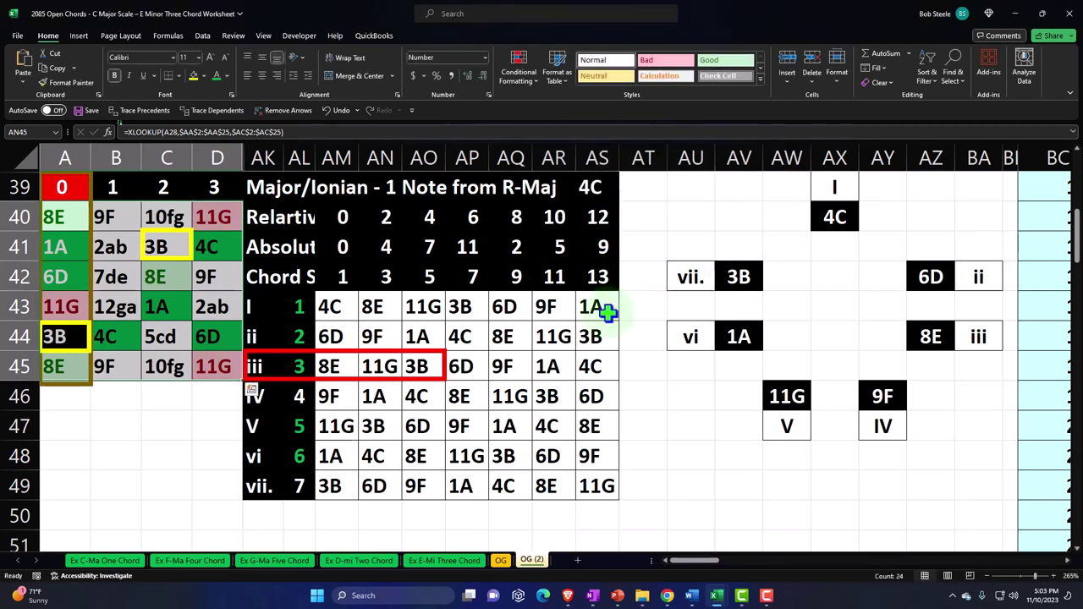
Highlight cells equal to the 3B in AO45 with a yellow fill
{"action": "left_click", "coordinate": [520, 71]}
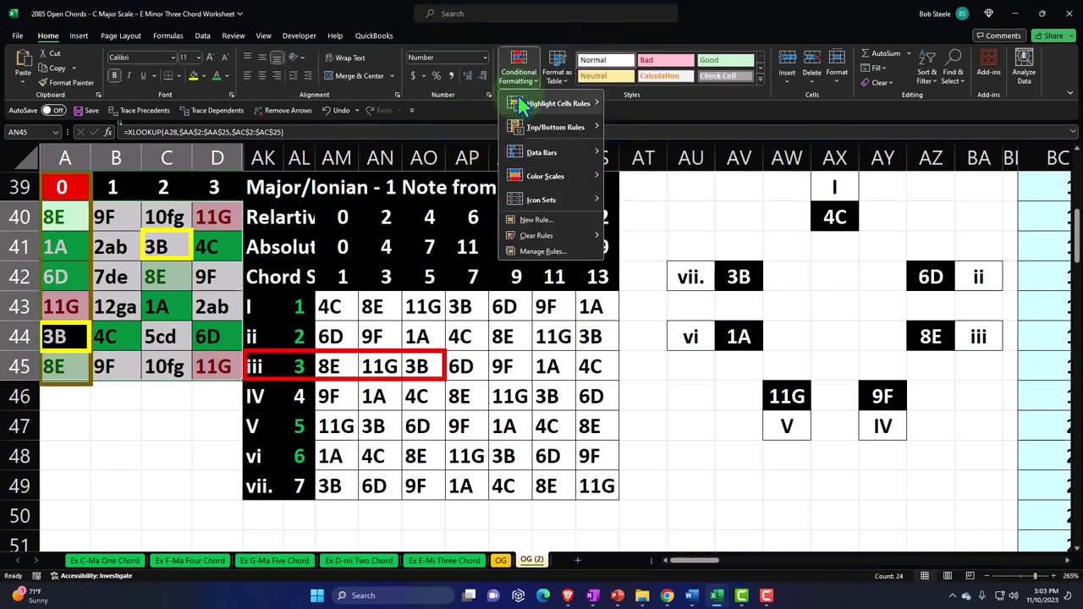
{"action": "mouse_move", "coordinate": [558, 103]}
{"action": "left_click", "coordinate": [643, 174]}
{"action": "left_click", "coordinate": [432, 364]}
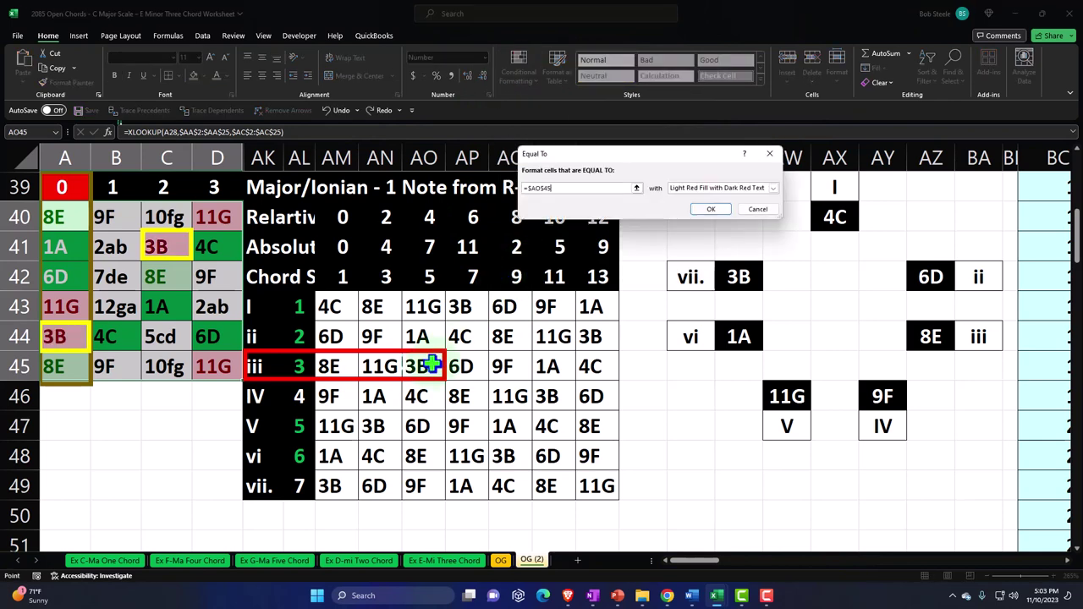
{"action": "left_click", "coordinate": [725, 191]}
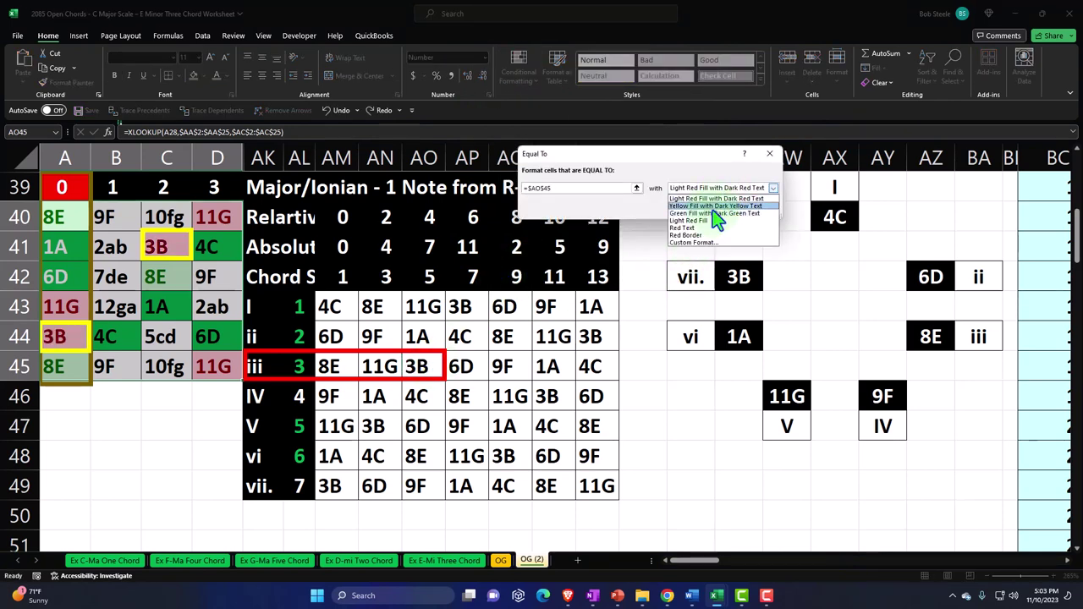
{"action": "left_click", "coordinate": [713, 208]}
{"action": "left_click", "coordinate": [713, 211]}
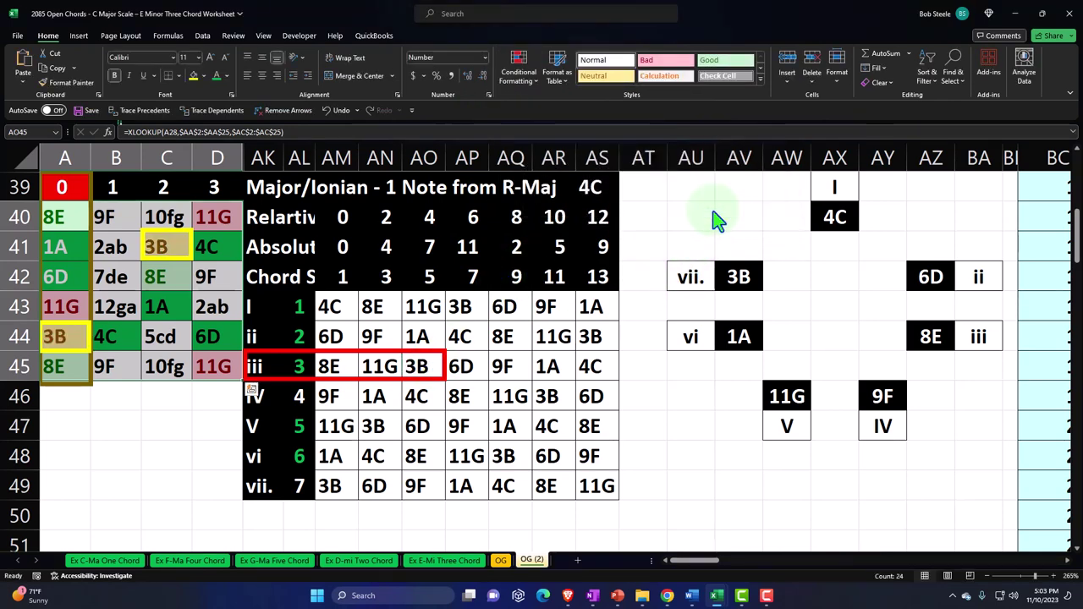
{"action": "left_click", "coordinate": [186, 441]}
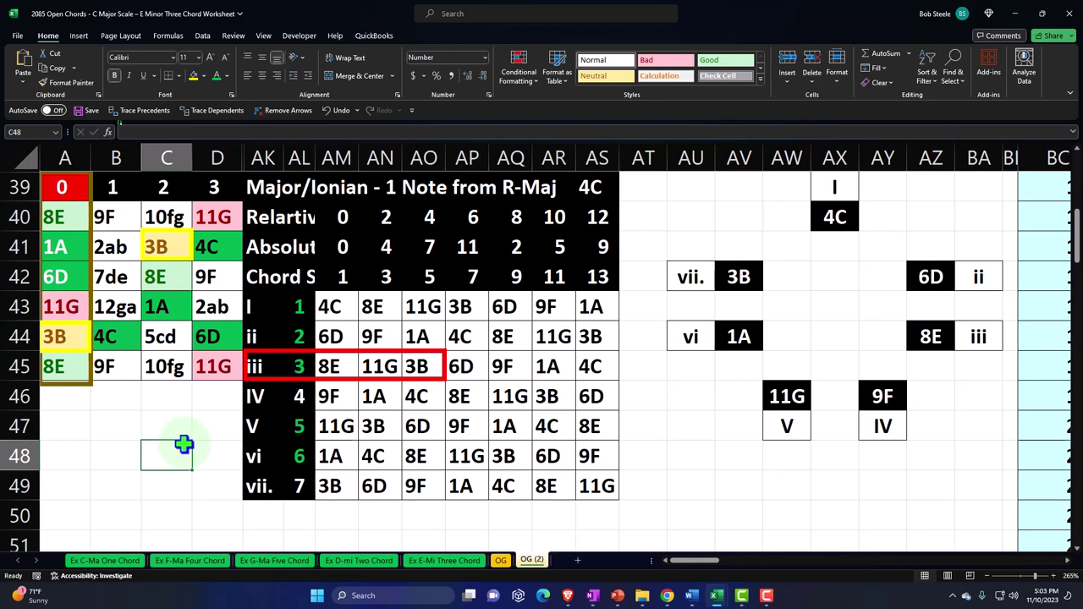
Duplicate the red box, narrow it to one cell, and stretch it over C15:C16
{"action": "scroll", "coordinate": [184, 444], "scroll_direction": "up", "scroll_amount": 9}
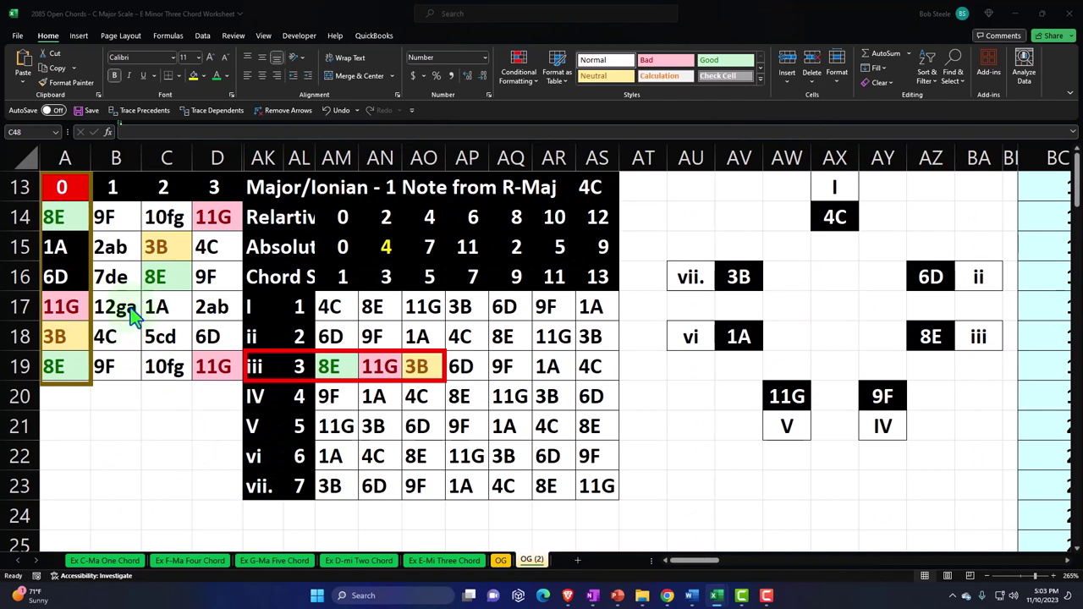
{"action": "left_click", "coordinate": [284, 381]}
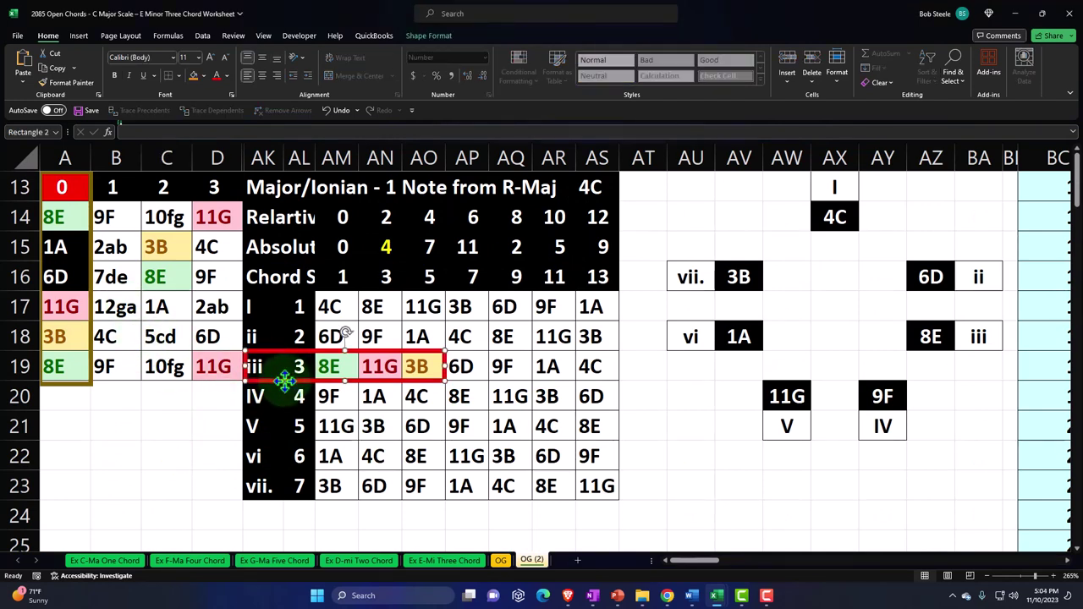
{"action": "left_click_drag", "start_coordinate": [284, 381], "coordinate": [157, 432]}
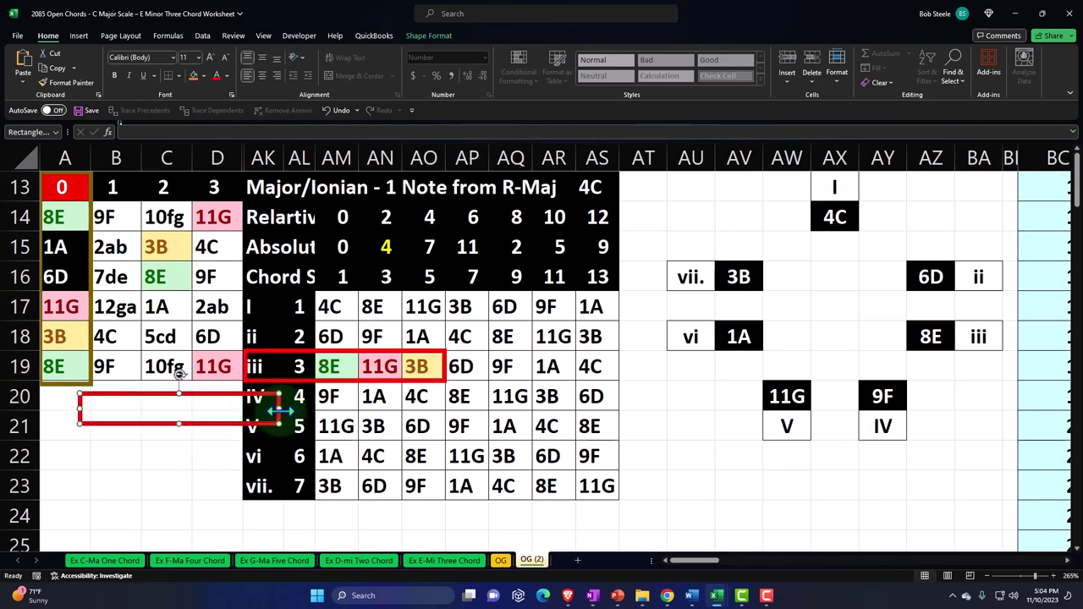
{"action": "left_click_drag", "start_coordinate": [279, 410], "coordinate": [182, 258]}
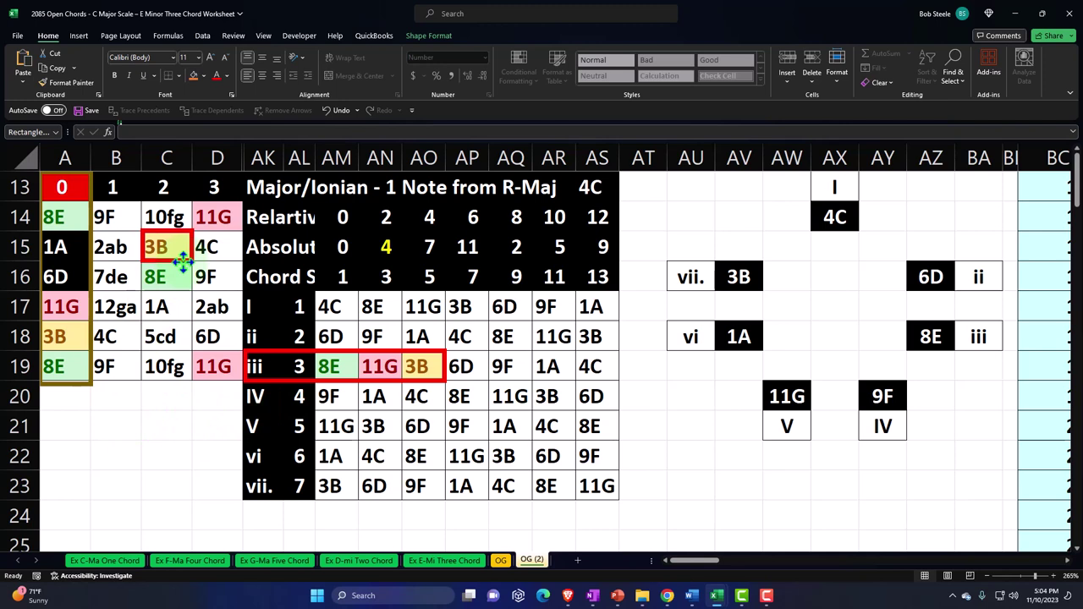
{"action": "left_click", "coordinate": [195, 247]}
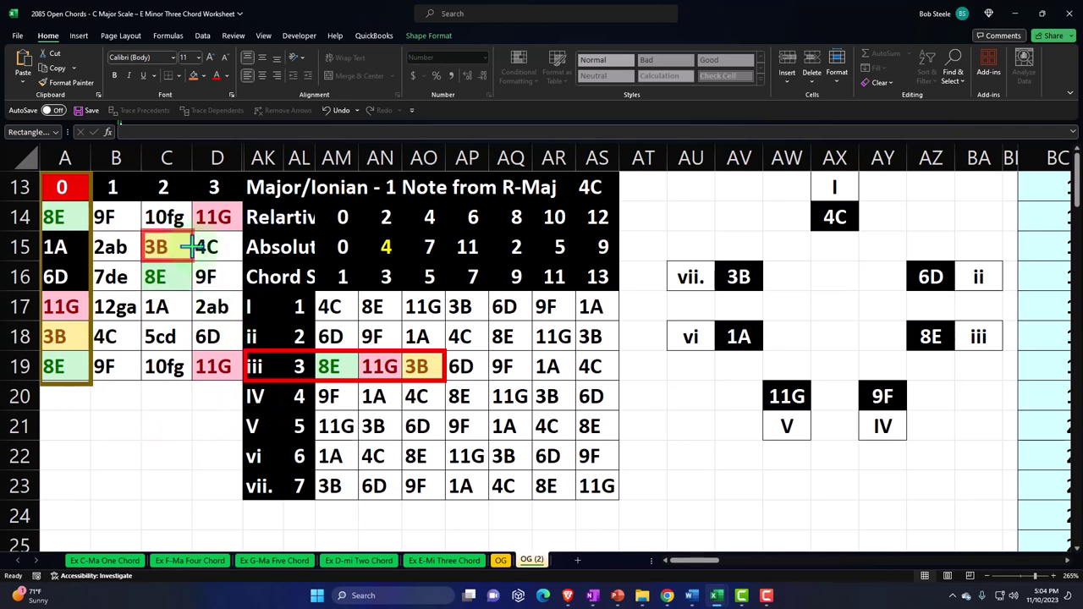
{"action": "left_click", "coordinate": [191, 246]}
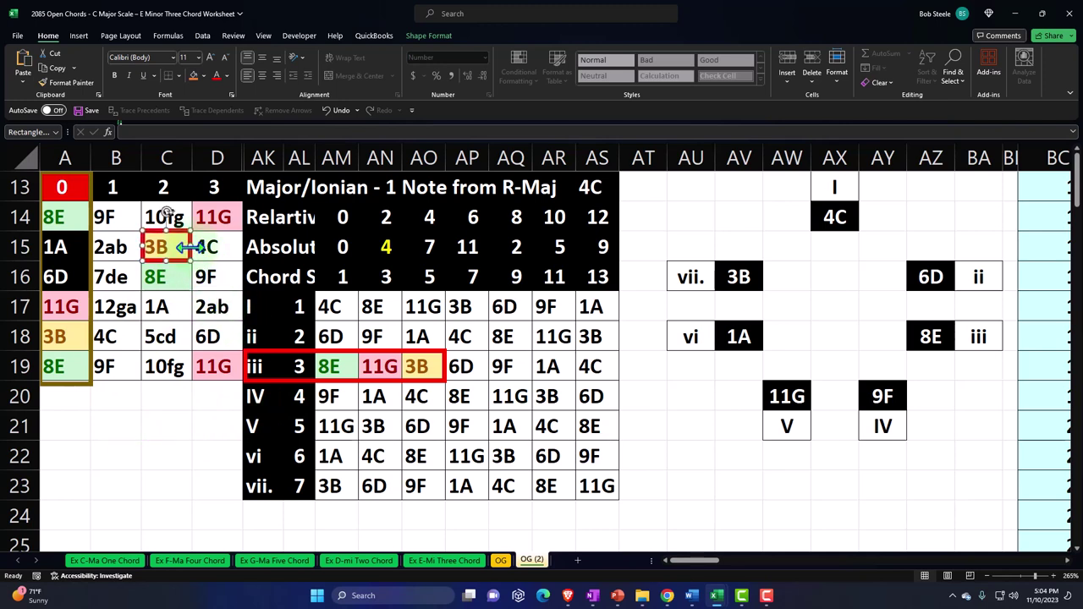
{"action": "left_click_drag", "start_coordinate": [191, 246], "coordinate": [181, 291]}
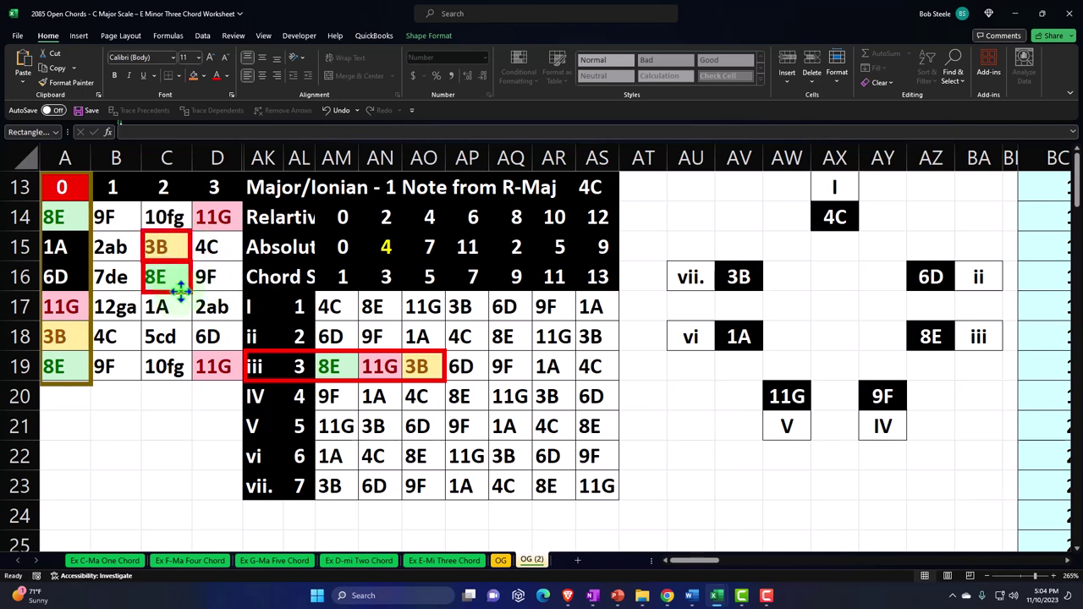
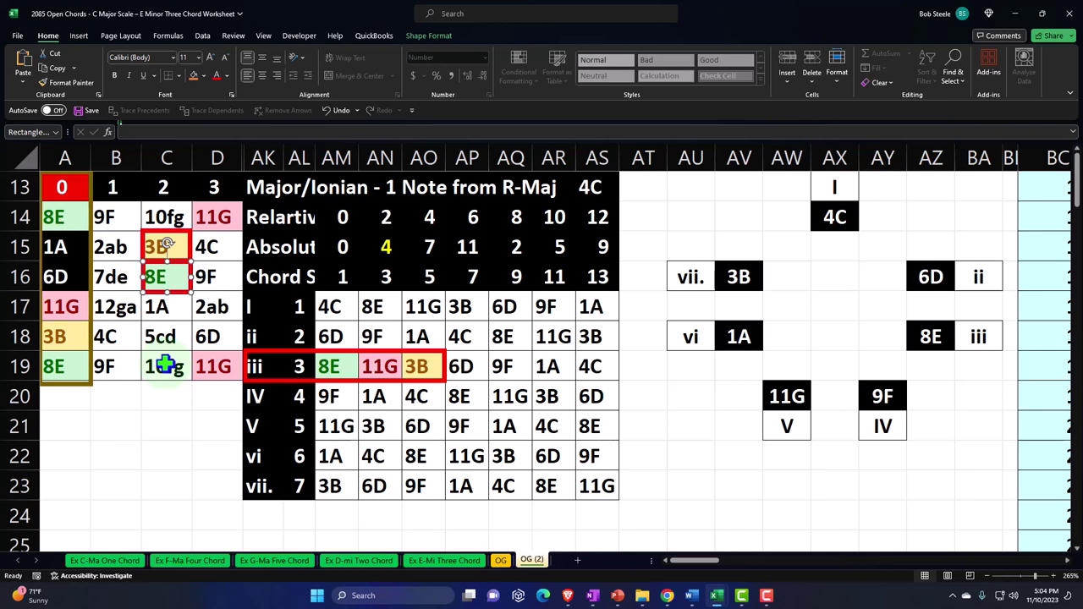
Copy the red rectangle to outline another chord note among A14:A19
{"action": "left_click_drag", "start_coordinate": [56, 217], "coordinate": [56, 364]}
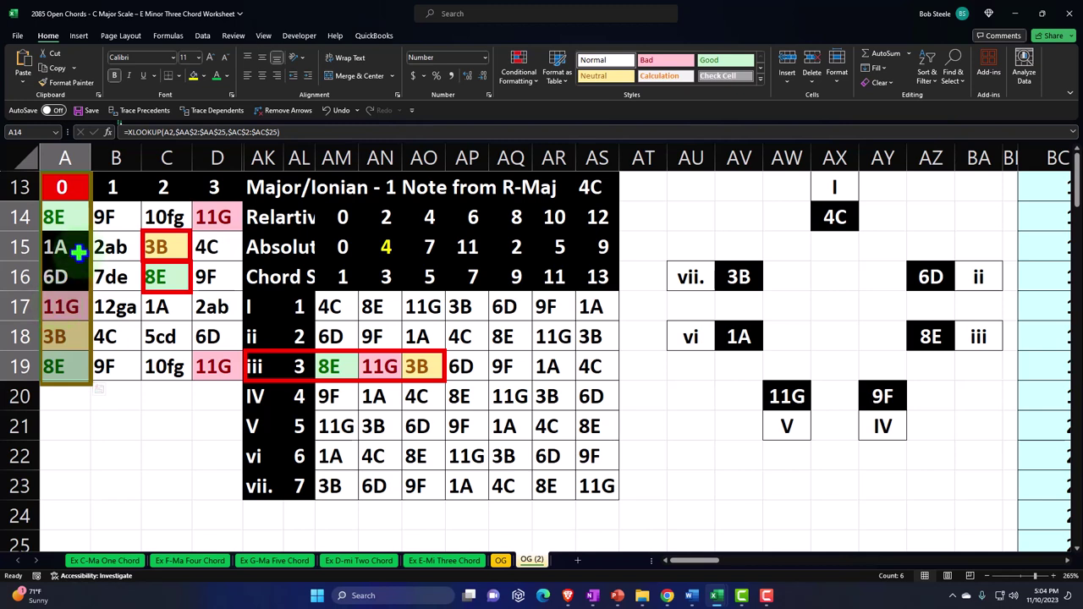
{"action": "left_click", "coordinate": [176, 300]}
{"action": "left_click", "coordinate": [172, 290]}
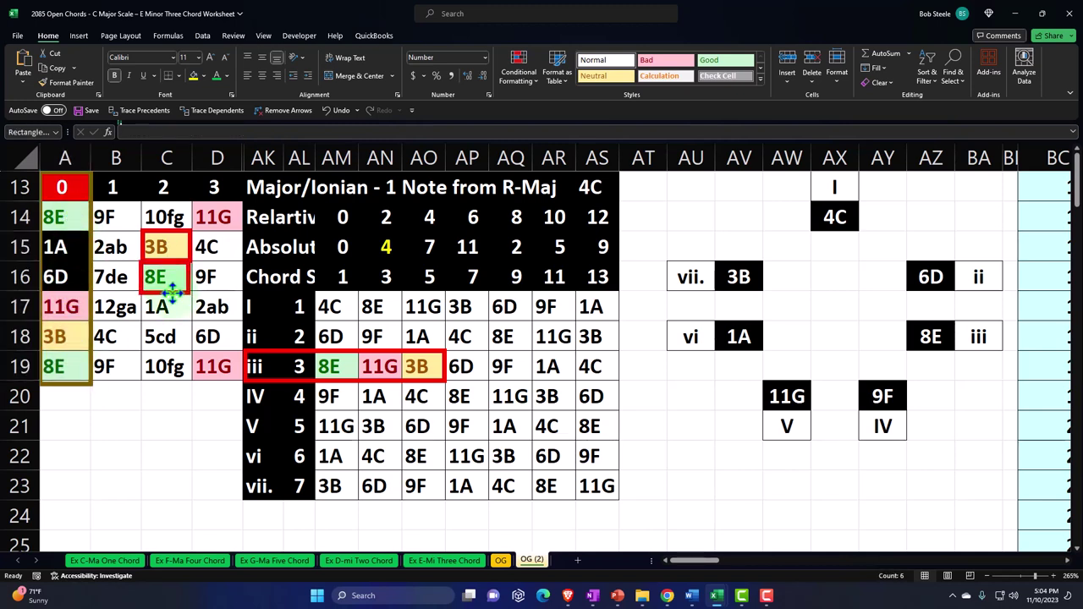
{"action": "left_click_drag", "start_coordinate": [174, 290], "coordinate": [78, 381]}
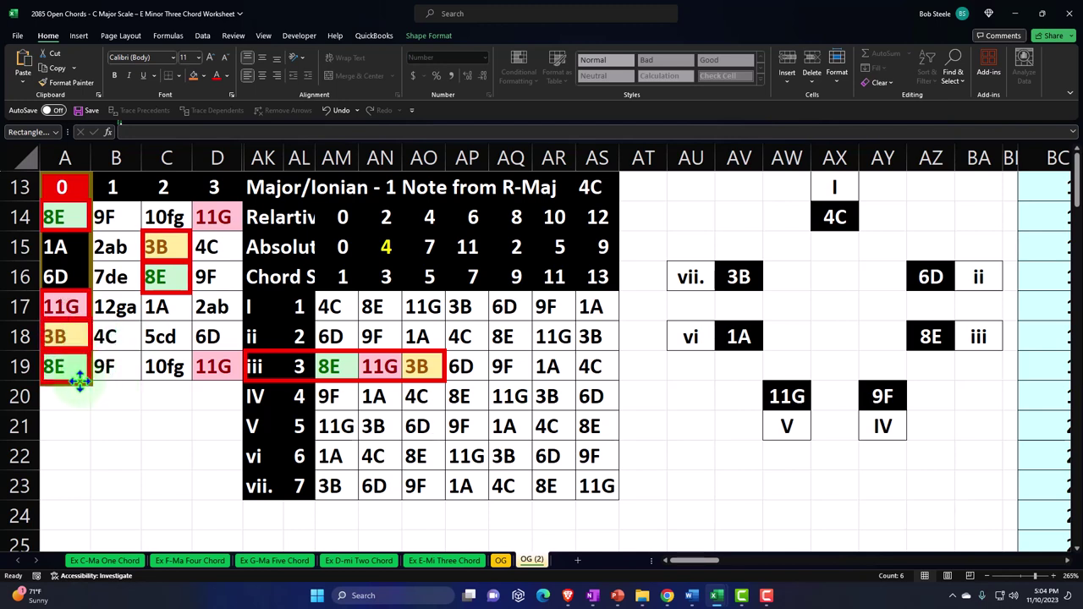
Select all the red boxes and copy them down onto the second table (rows 39–45)
{"action": "left_click", "coordinate": [91, 337]}
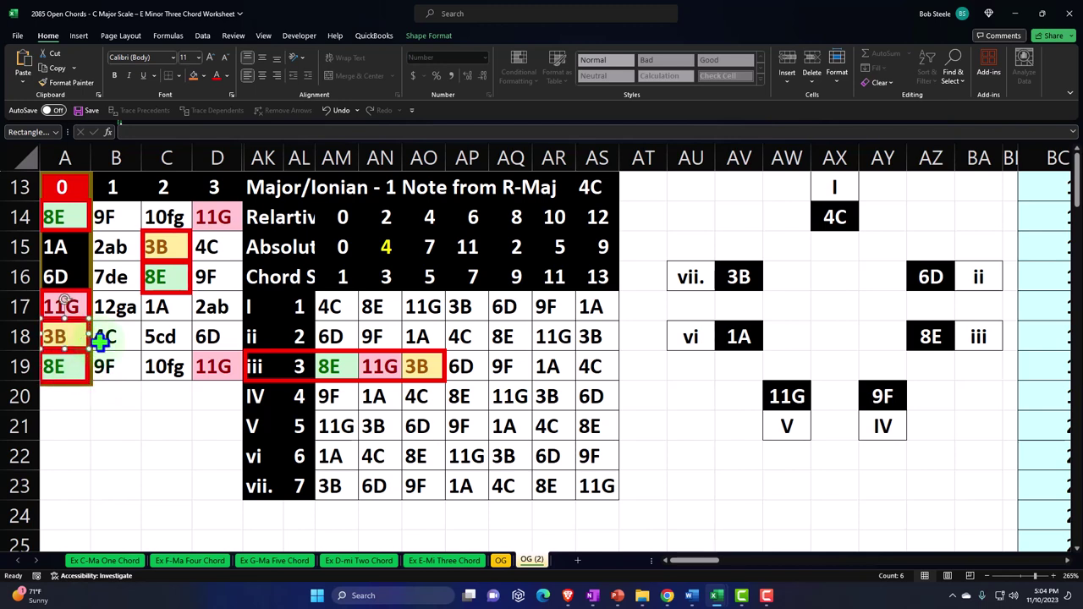
{"action": "left_click", "coordinate": [88, 216]}
{"action": "left_click", "coordinate": [146, 269]}
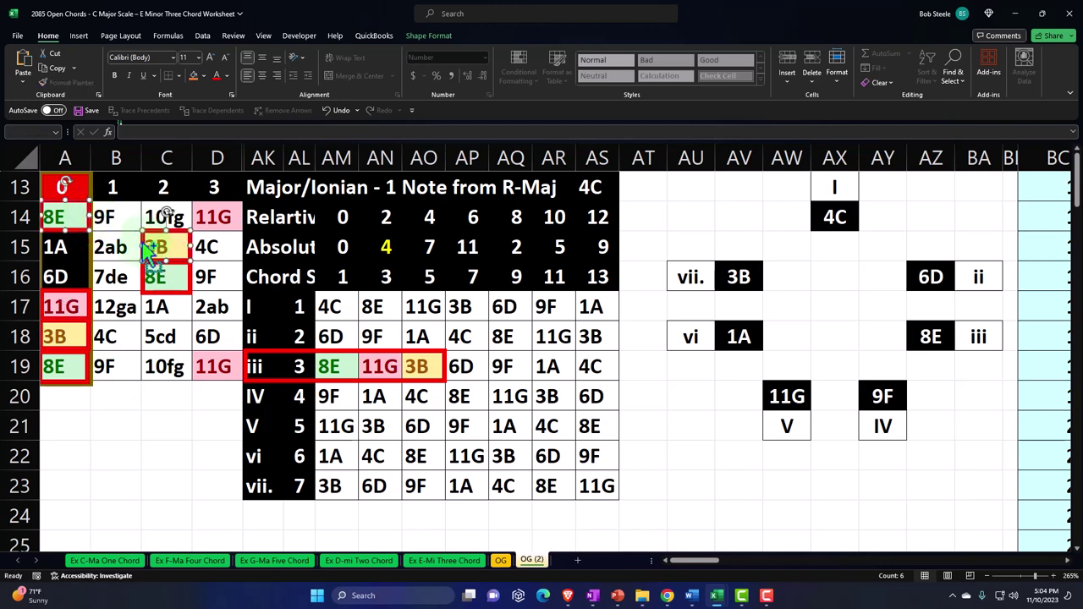
{"action": "left_click", "coordinate": [92, 318], "text": "shift"}
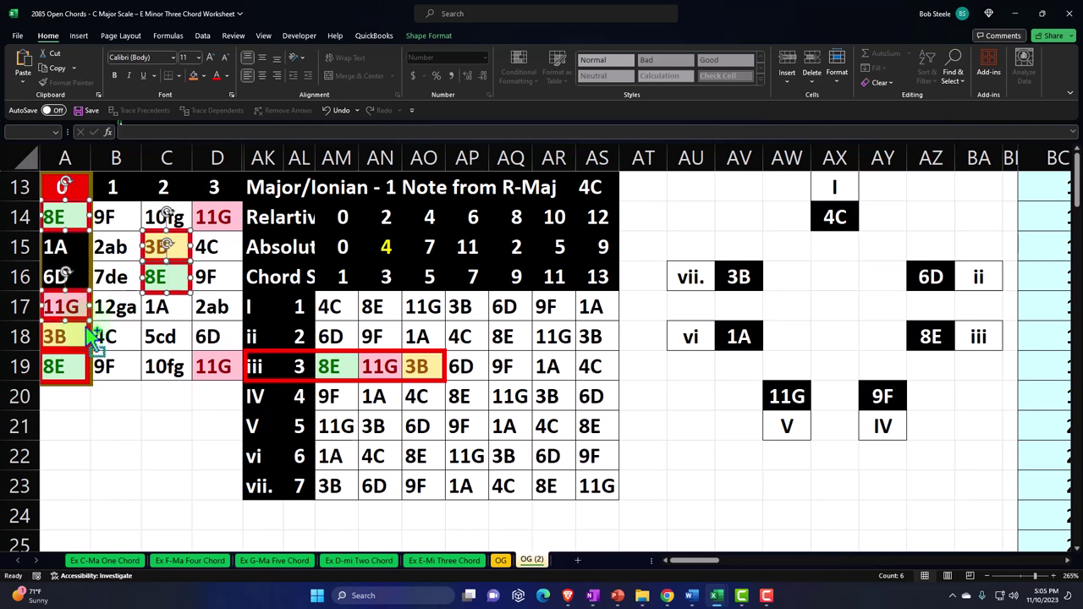
{"action": "left_click", "coordinate": [87, 369], "text": "shift"}
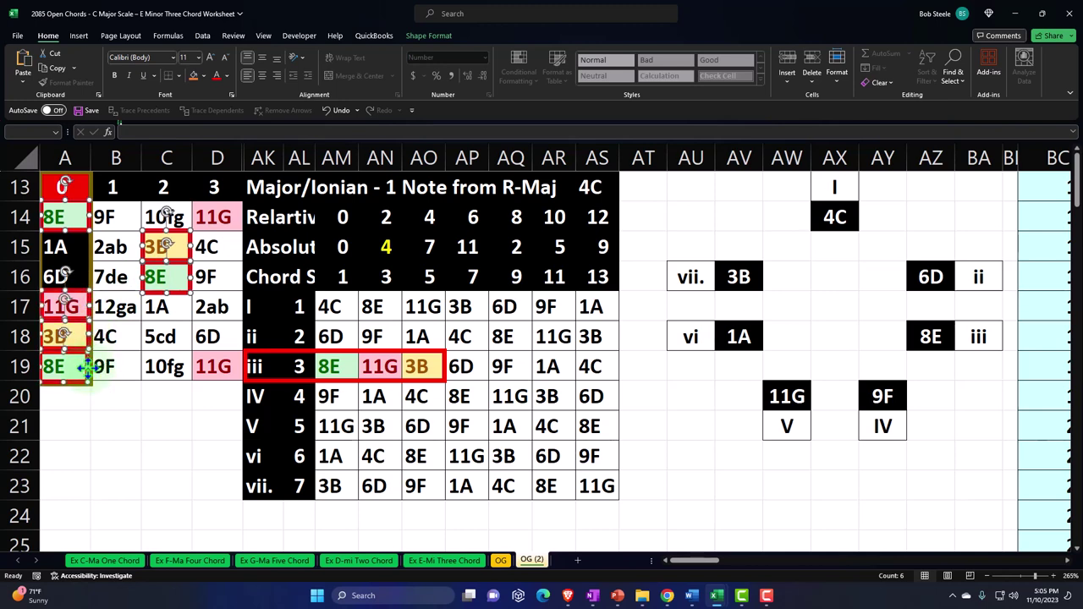
{"action": "mouse_move", "coordinate": [87, 369]}
{"action": "left_mouse_down"}
{"action": "mouse_move", "coordinate": [140, 398]}
{"action": "mouse_move", "coordinate": [107, 336]}
{"action": "mouse_move", "coordinate": [110, 234]}
{"action": "mouse_move", "coordinate": [118, 432]}
{"action": "mouse_move", "coordinate": [138, 387]}
{"action": "mouse_move", "coordinate": [136, 229]}
{"action": "mouse_move", "coordinate": [107, 209]}
{"action": "mouse_move", "coordinate": [102, 353]}
{"action": "mouse_move", "coordinate": [89, 379]}
{"action": "mouse_move", "coordinate": [82, 349]}
{"action": "left_mouse_up"}
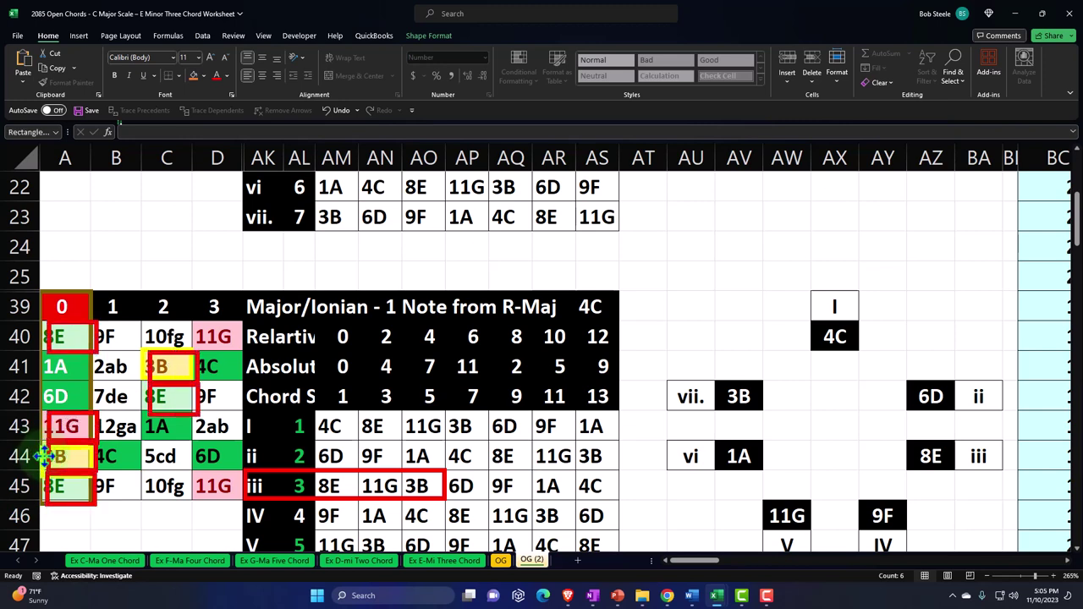
Make two yellow outline boxes below the second table, leaving the red boxes unchanged
{"action": "left_click_drag", "start_coordinate": [44, 457], "coordinate": [115, 525]}
{"action": "left_click_drag", "start_coordinate": [145, 364], "coordinate": [175, 530]}
{"action": "left_click", "coordinate": [98, 335]}
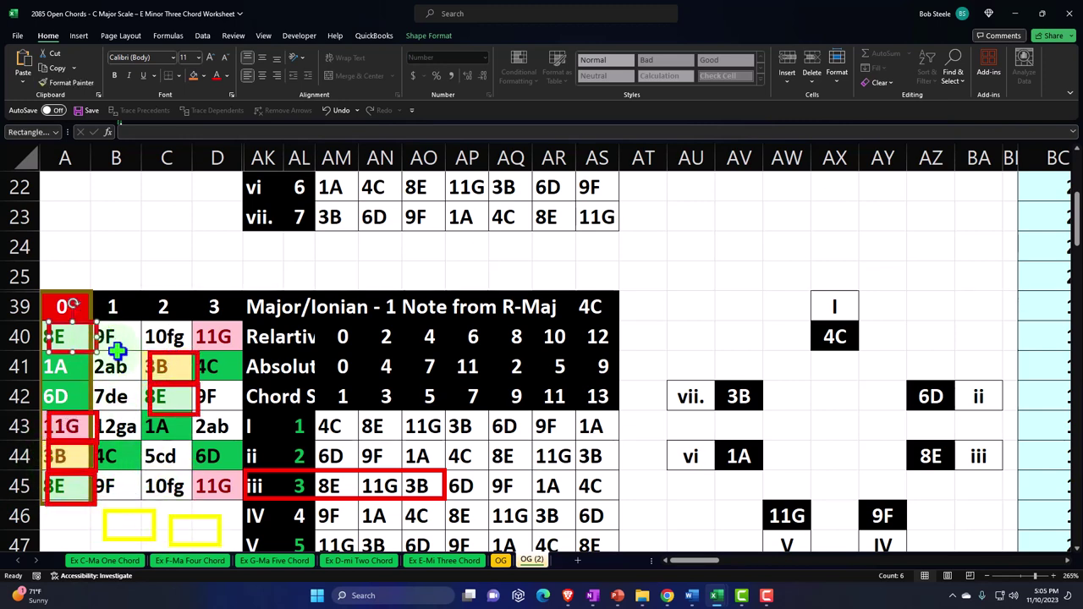
{"action": "left_click_drag", "start_coordinate": [157, 404], "coordinate": [157, 403]}
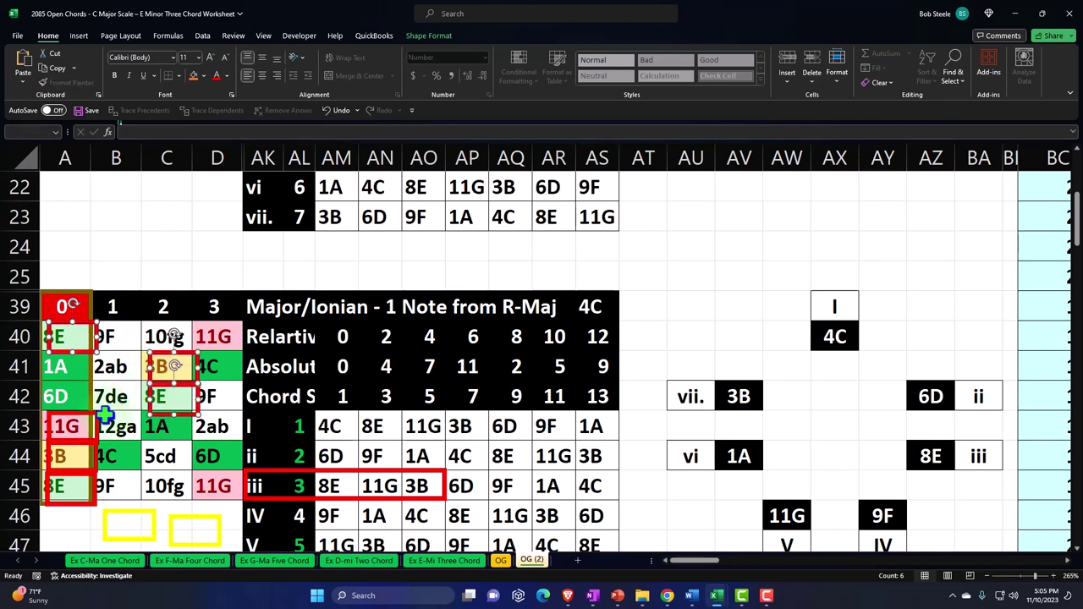
{"action": "left_click", "coordinate": [95, 432], "text": "shift"}
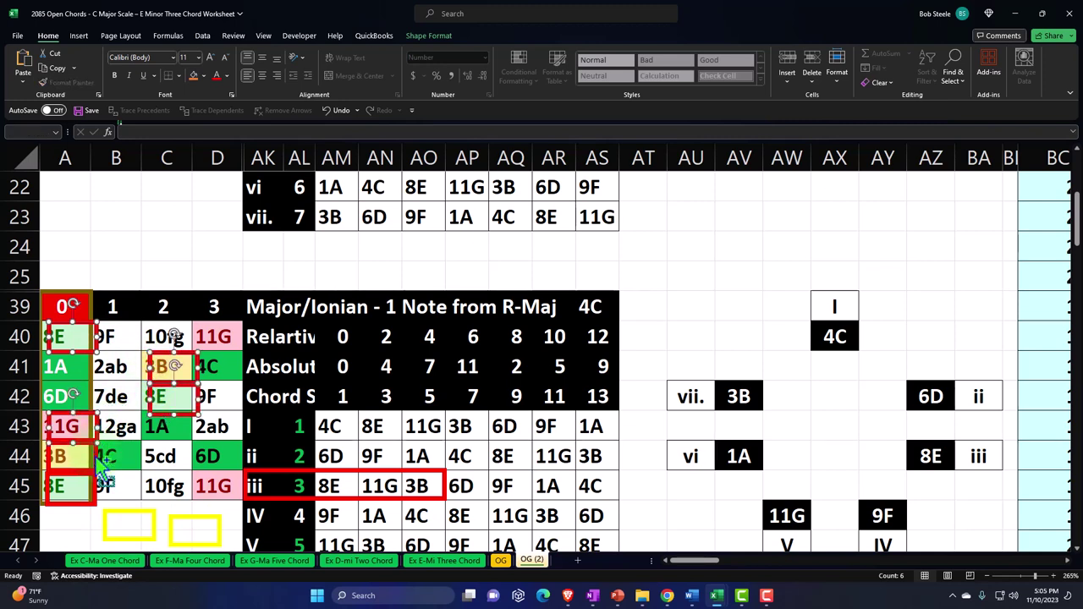
{"action": "left_click", "coordinate": [95, 484], "text": "shift"}
{"action": "key", "text": "Escape"}
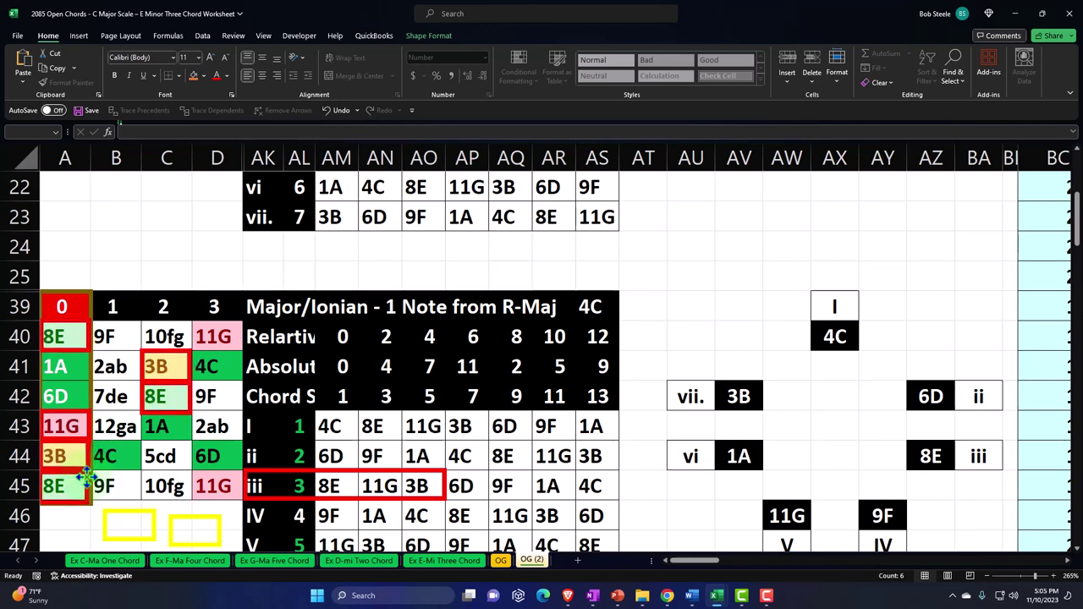
Resize the yellow boxes and place them over the 3B notes at C41 and A44
{"action": "left_click", "coordinate": [146, 512]}
{"action": "left_click", "coordinate": [202, 517], "text": "shift"}
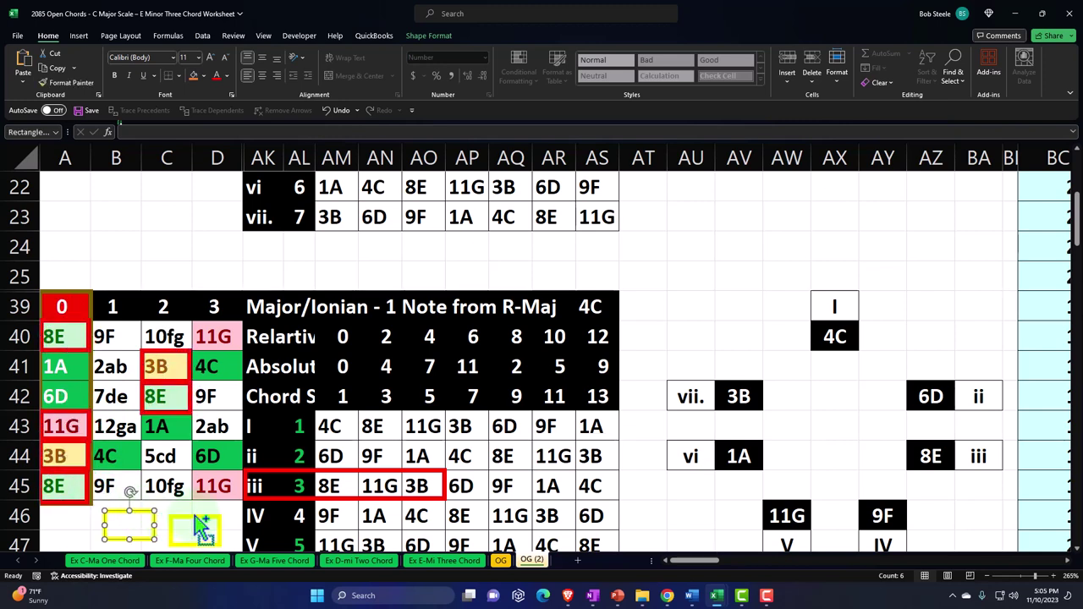
{"action": "left_click_drag", "start_coordinate": [193, 508], "coordinate": [195, 529]}
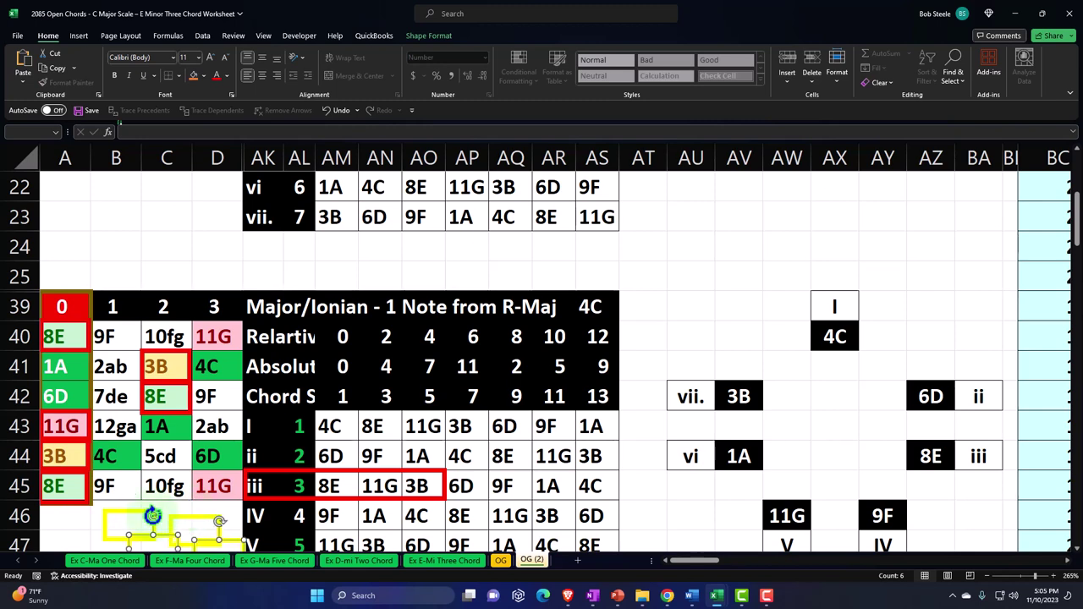
{"action": "left_click", "coordinate": [131, 511]}
{"action": "left_click_drag", "start_coordinate": [131, 512], "coordinate": [174, 359]}
{"action": "key", "text": "Escape"}
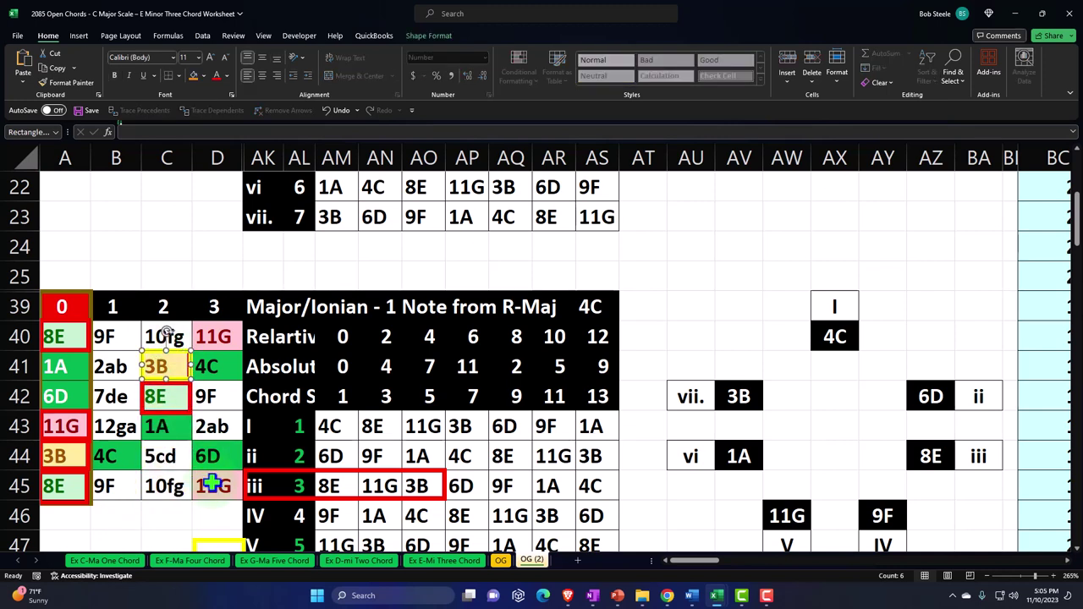
{"action": "left_click_drag", "start_coordinate": [231, 541], "coordinate": [78, 440]}
{"action": "left_click", "coordinate": [164, 522]}
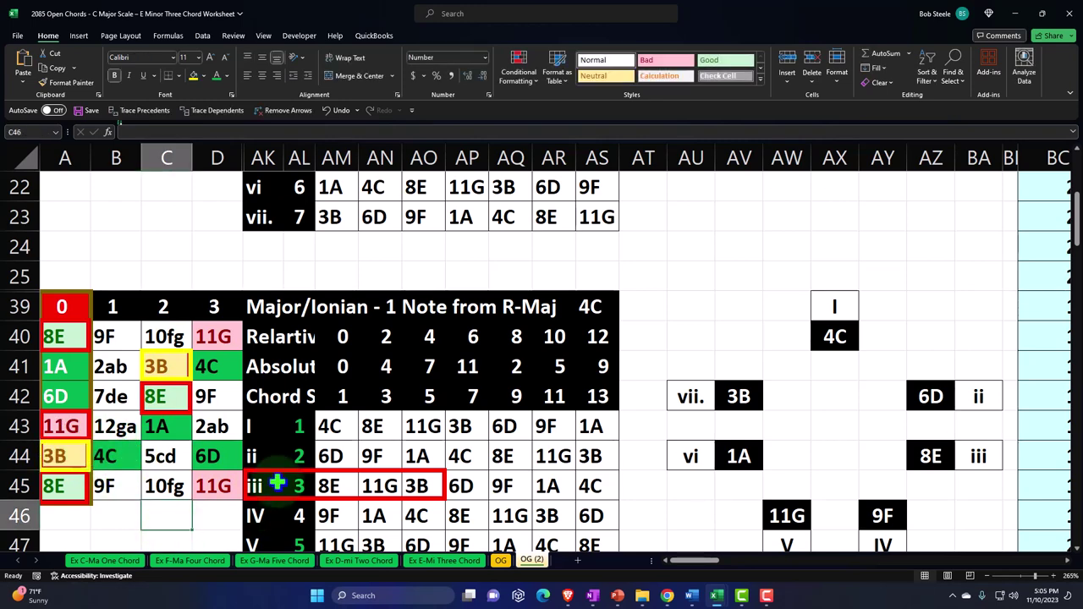
Format-paint C42, A43 and C41 onto AM45, AN45 and AO45 for green, pink and yellow
{"action": "scroll", "coordinate": [279, 481], "scroll_direction": "down", "scroll_amount": 1}
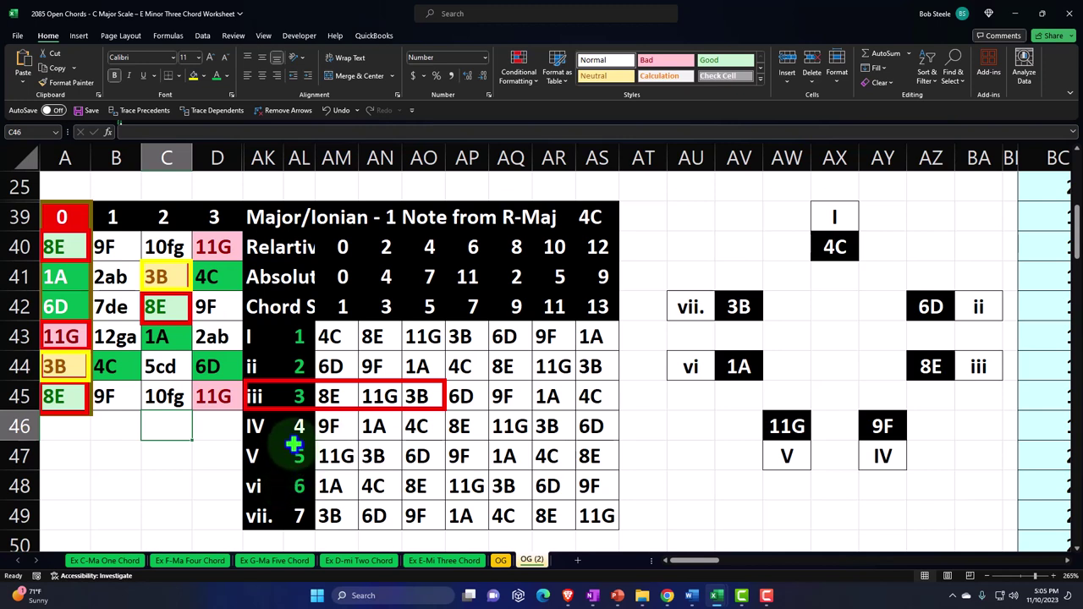
{"action": "left_click", "coordinate": [340, 396]}
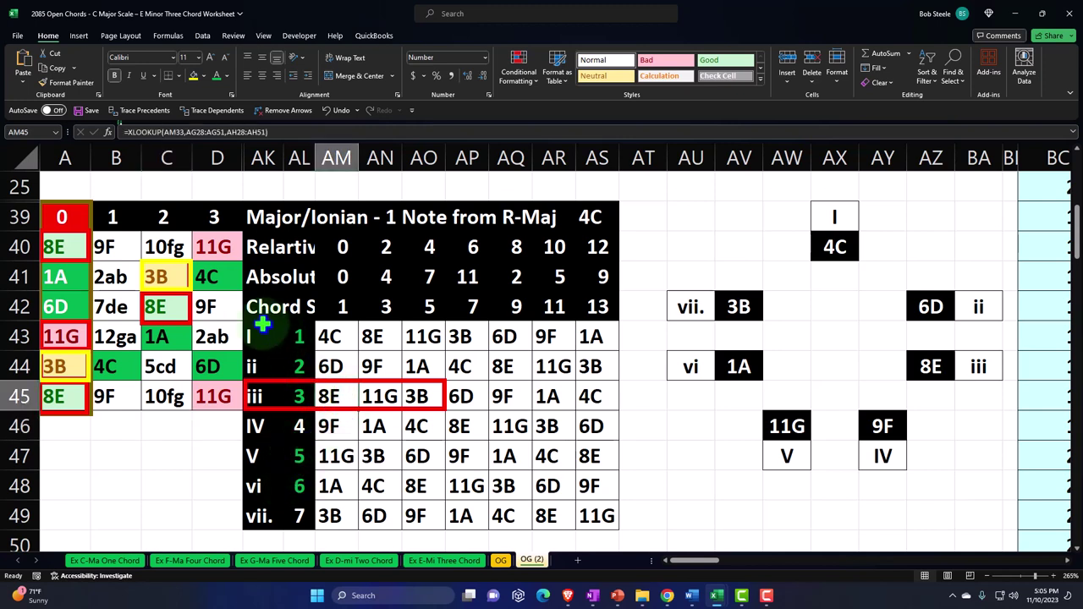
{"action": "left_click", "coordinate": [163, 306]}
{"action": "left_click", "coordinate": [66, 82]}
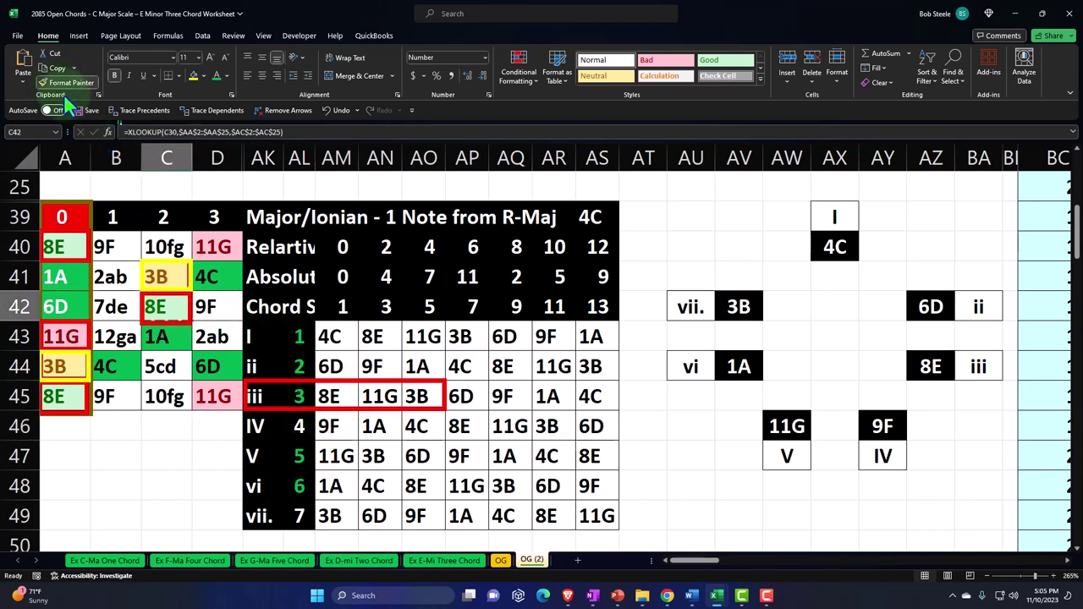
{"action": "left_click", "coordinate": [335, 396]}
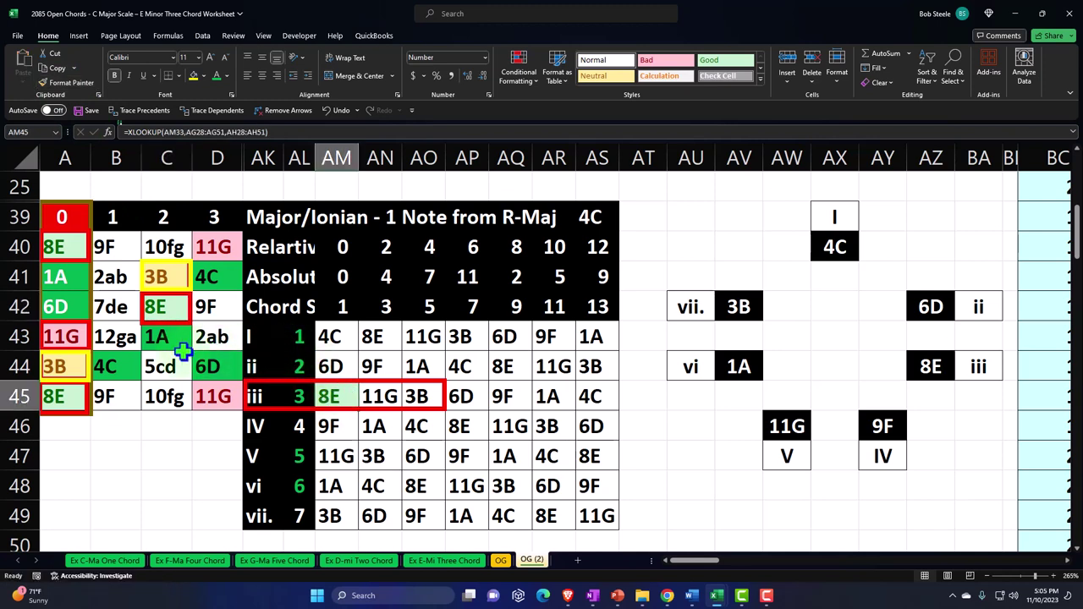
{"action": "left_click", "coordinate": [61, 336]}
{"action": "left_click", "coordinate": [71, 82]}
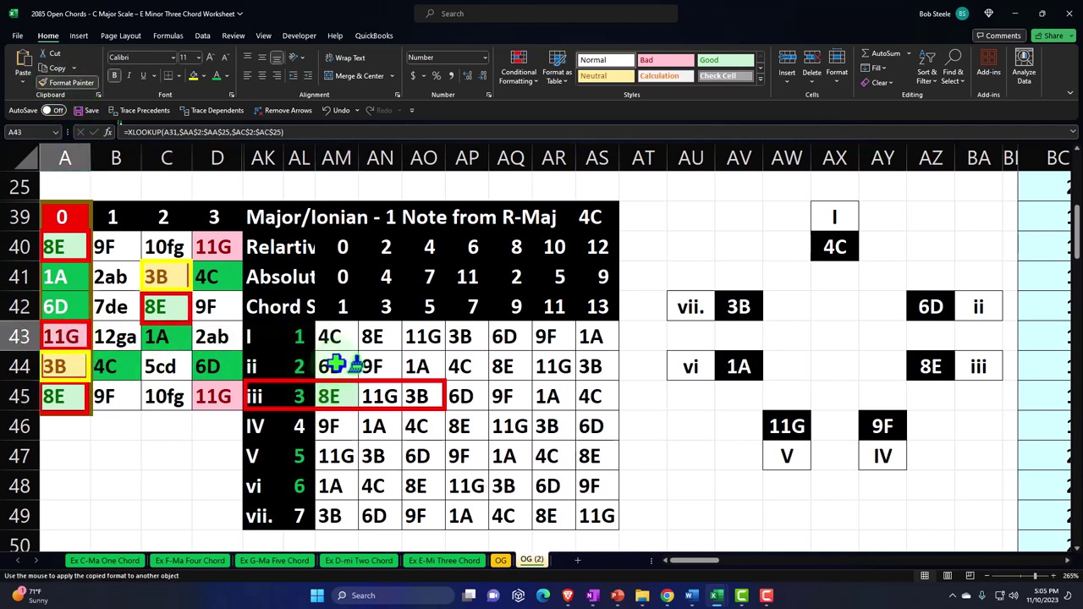
{"action": "left_click", "coordinate": [377, 396]}
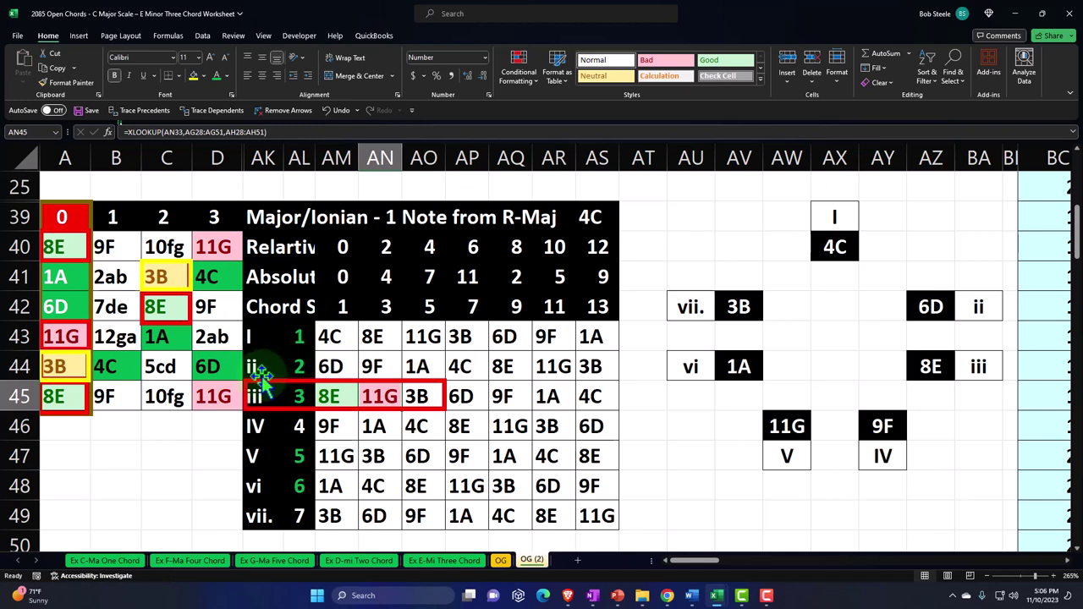
{"action": "left_click", "coordinate": [157, 276]}
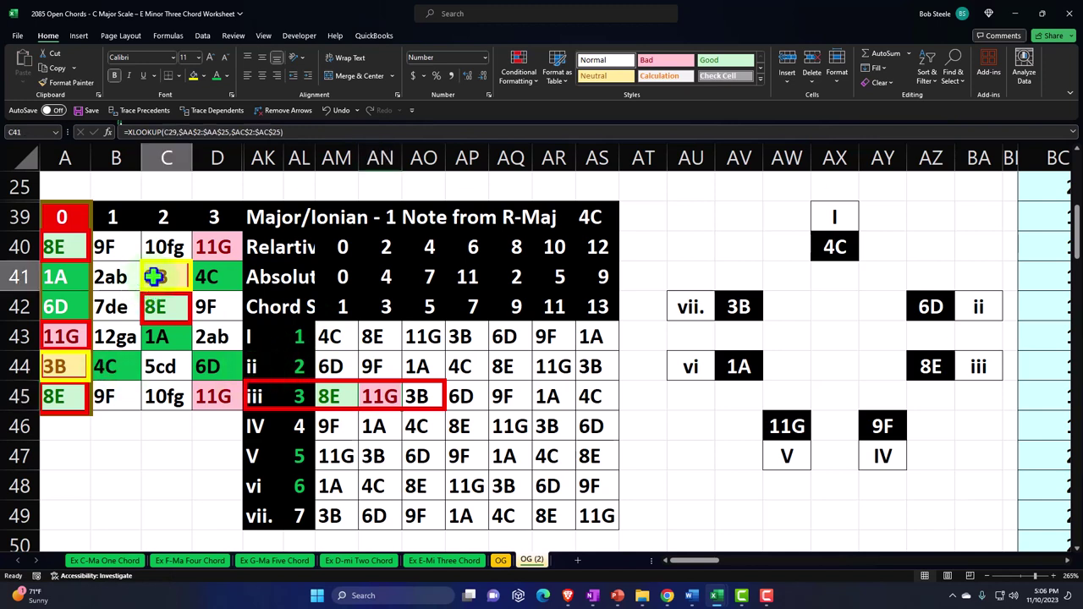
{"action": "left_click", "coordinate": [68, 82]}
{"action": "left_click", "coordinate": [417, 396]}
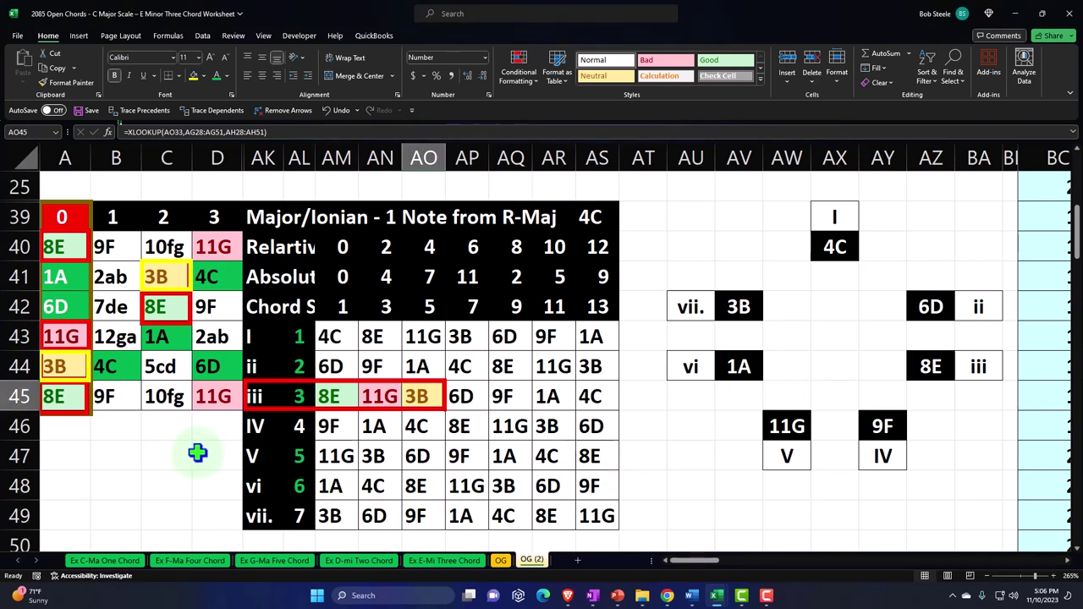
{"action": "scroll", "coordinate": [197, 453], "scroll_direction": "down", "scroll_amount": 1}
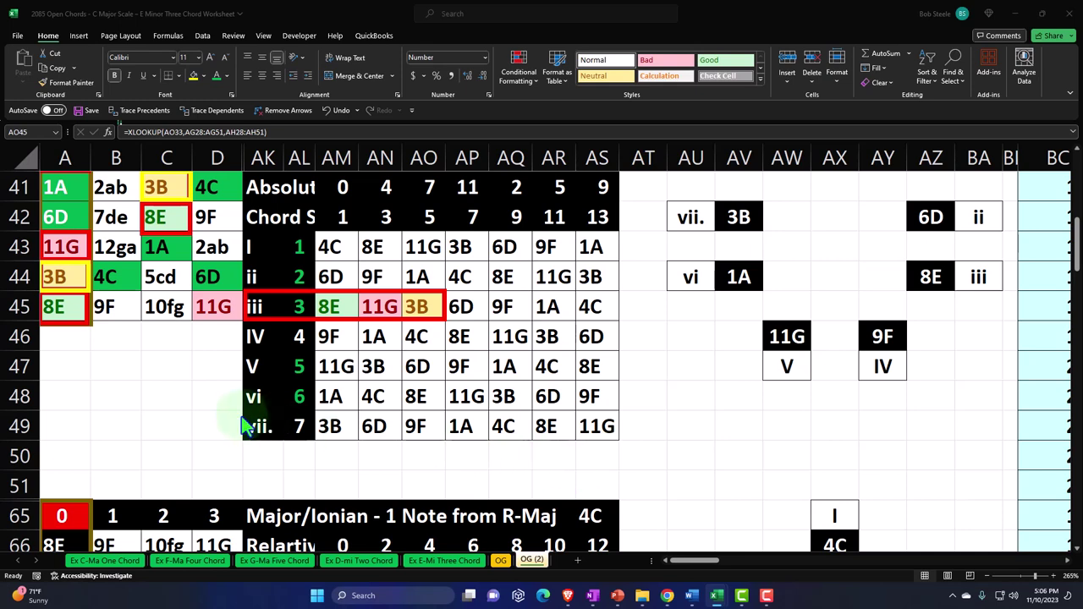
Move and shrink a red box so it frames only the iii chord row 71
{"action": "scroll", "coordinate": [169, 406], "scroll_direction": "down", "scroll_amount": 3}
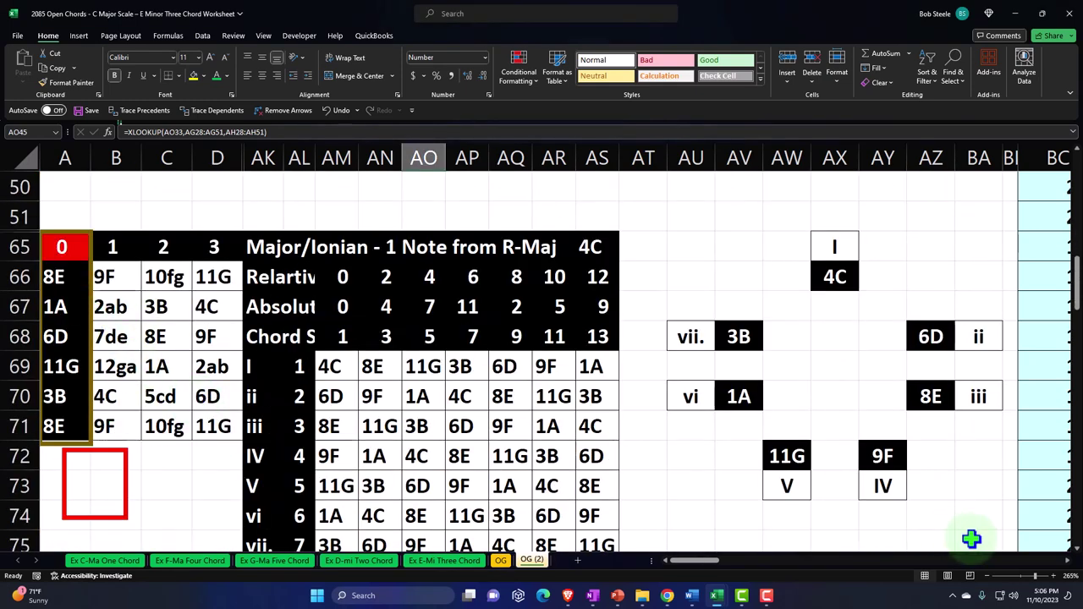
{"action": "scroll", "coordinate": [1068, 548], "scroll_direction": "down", "scroll_amount": 2}
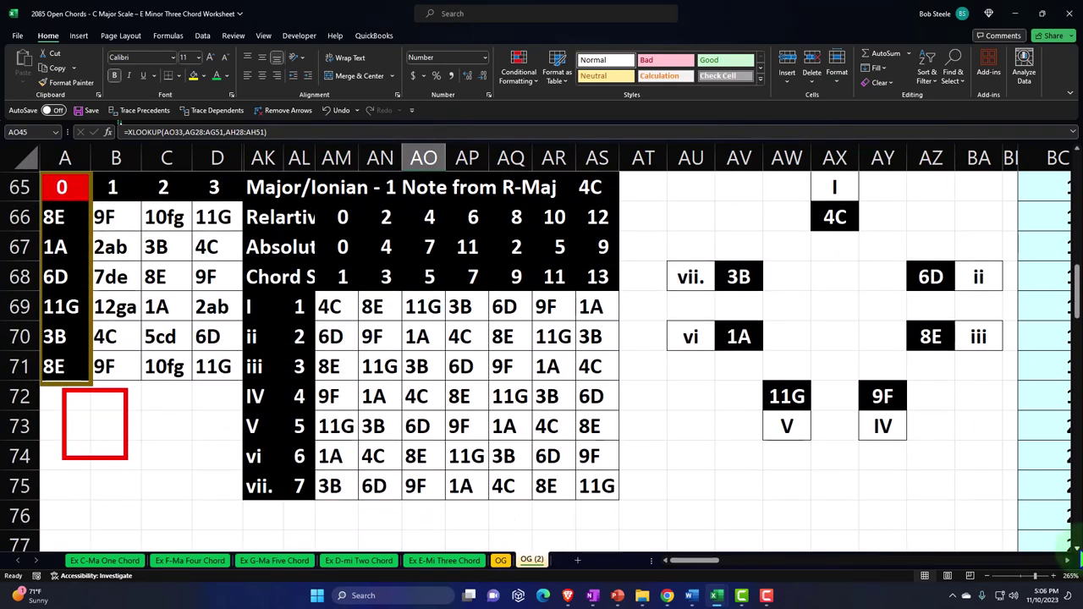
{"action": "left_click_drag", "start_coordinate": [75, 222], "coordinate": [211, 368]}
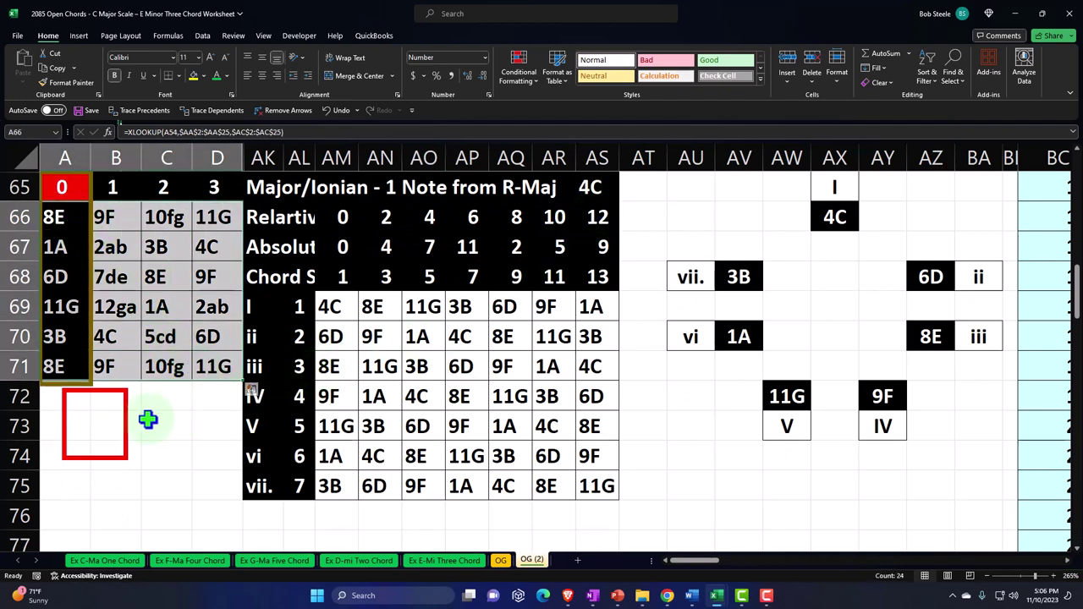
{"action": "left_click_drag", "start_coordinate": [124, 421], "coordinate": [445, 389]}
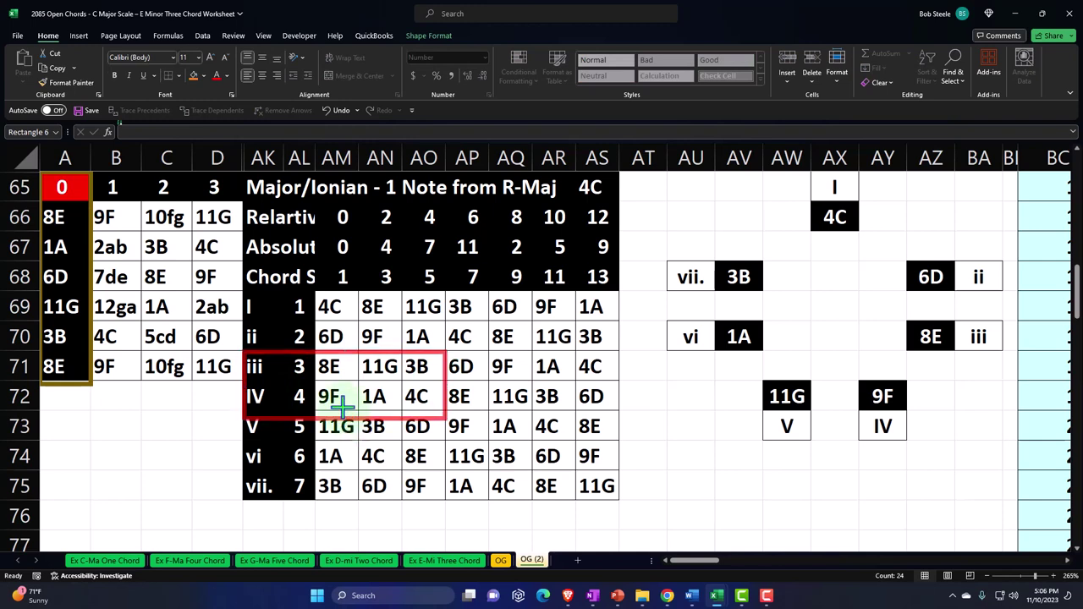
{"action": "left_click_drag", "start_coordinate": [342, 408], "coordinate": [345, 382]}
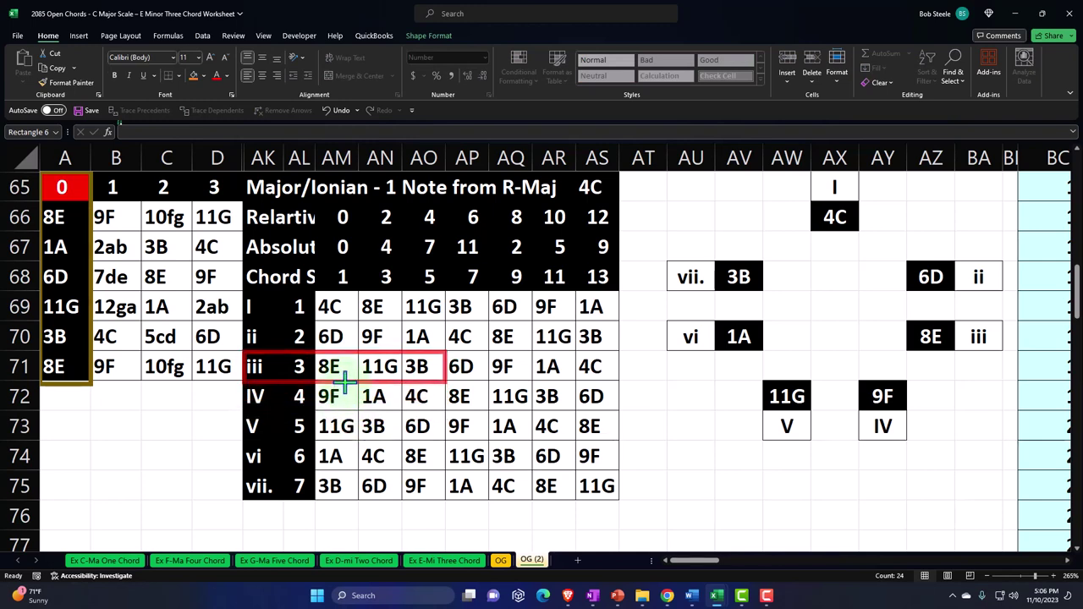
Select the iii chord notes AM71:AO71, then the note block A66:D71
{"action": "left_click", "coordinate": [330, 365]}
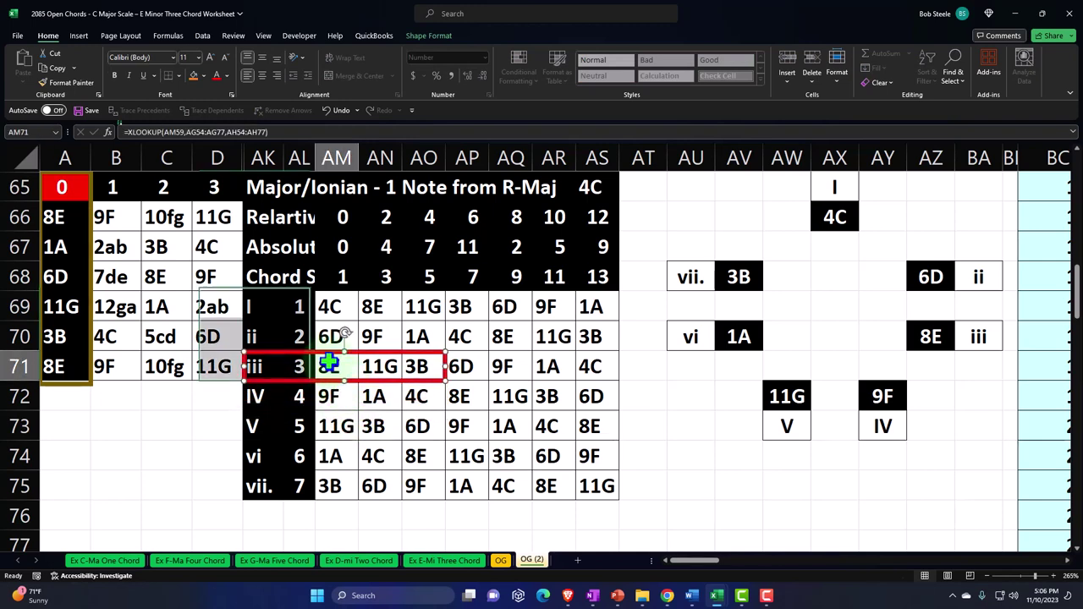
{"action": "left_click_drag", "start_coordinate": [329, 366], "coordinate": [416, 366]}
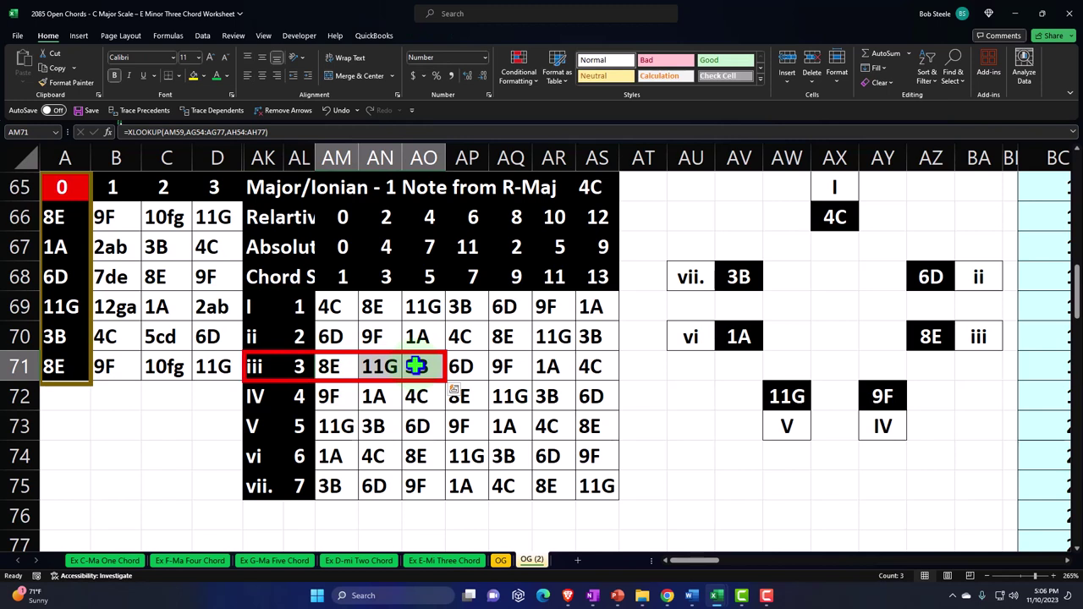
{"action": "left_click_drag", "start_coordinate": [56, 218], "coordinate": [198, 363]}
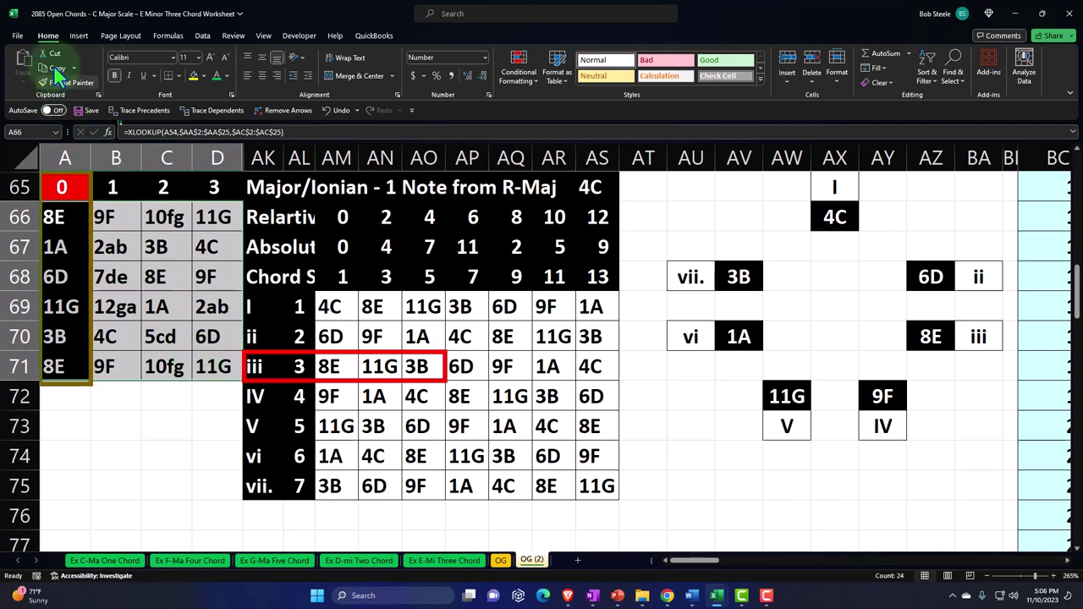
Add an Equal To rule on AM69 (4C) giving matching notes a light blue fill
{"action": "left_click", "coordinate": [515, 75]}
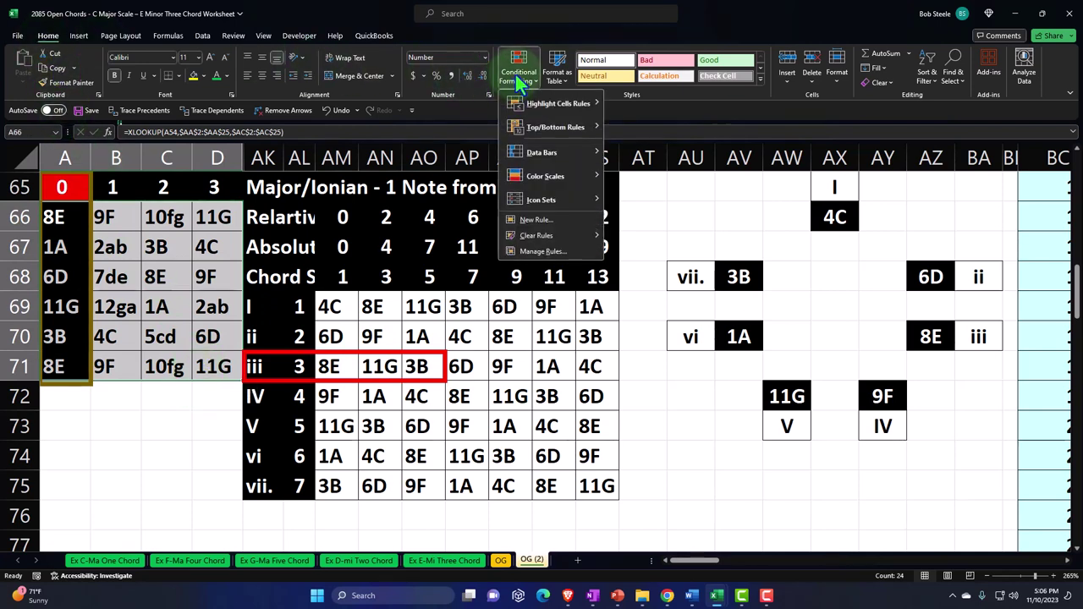
{"action": "mouse_move", "coordinate": [526, 104]}
{"action": "left_click", "coordinate": [647, 174]}
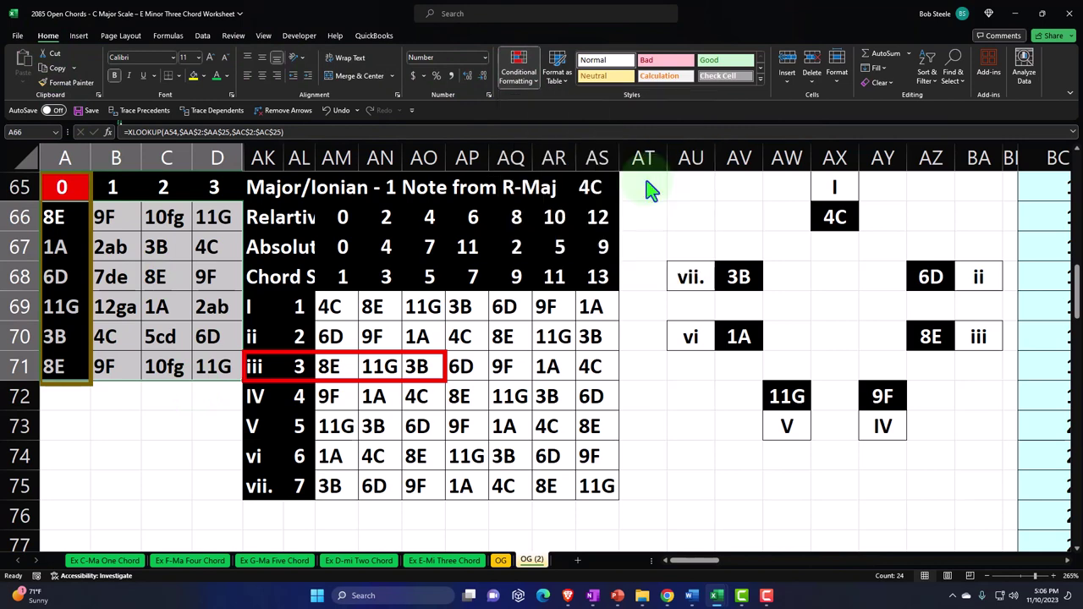
{"action": "left_click", "coordinate": [329, 306]}
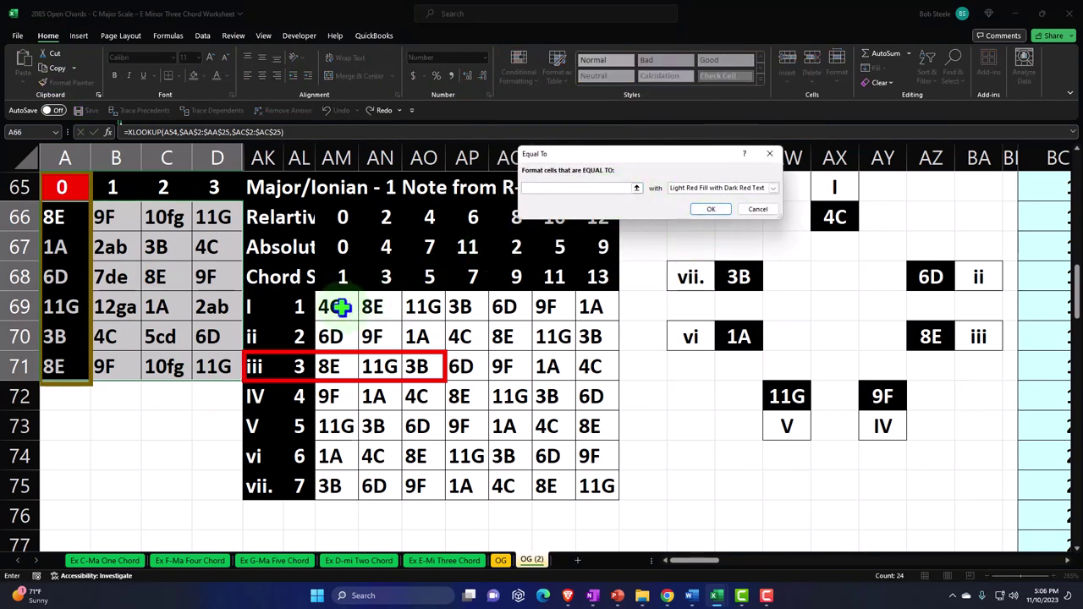
{"action": "left_click", "coordinate": [773, 188]}
{"action": "left_click", "coordinate": [745, 243]}
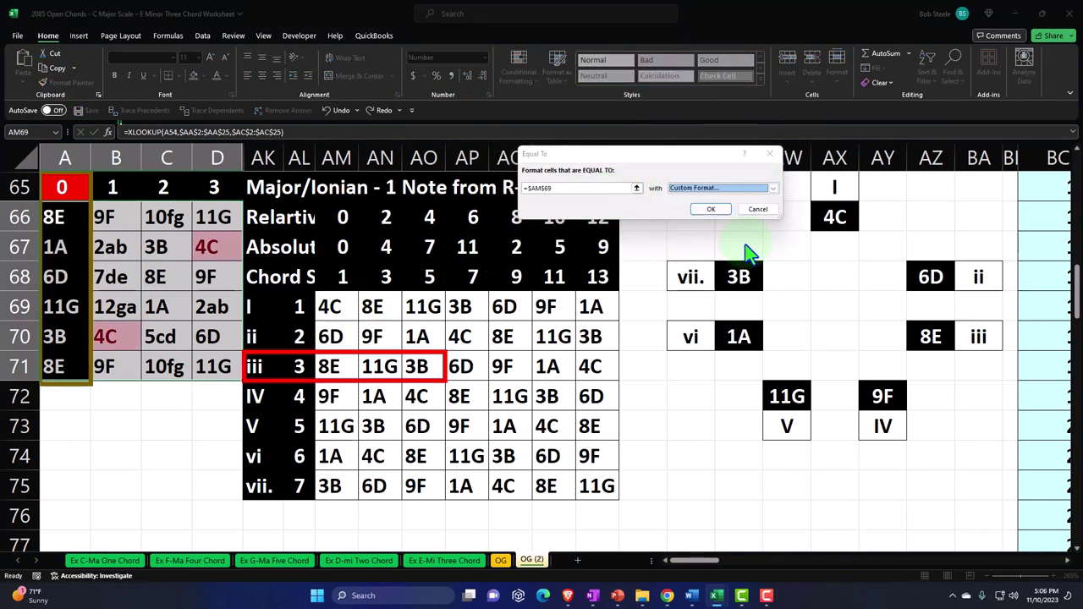
{"action": "left_click", "coordinate": [580, 156]}
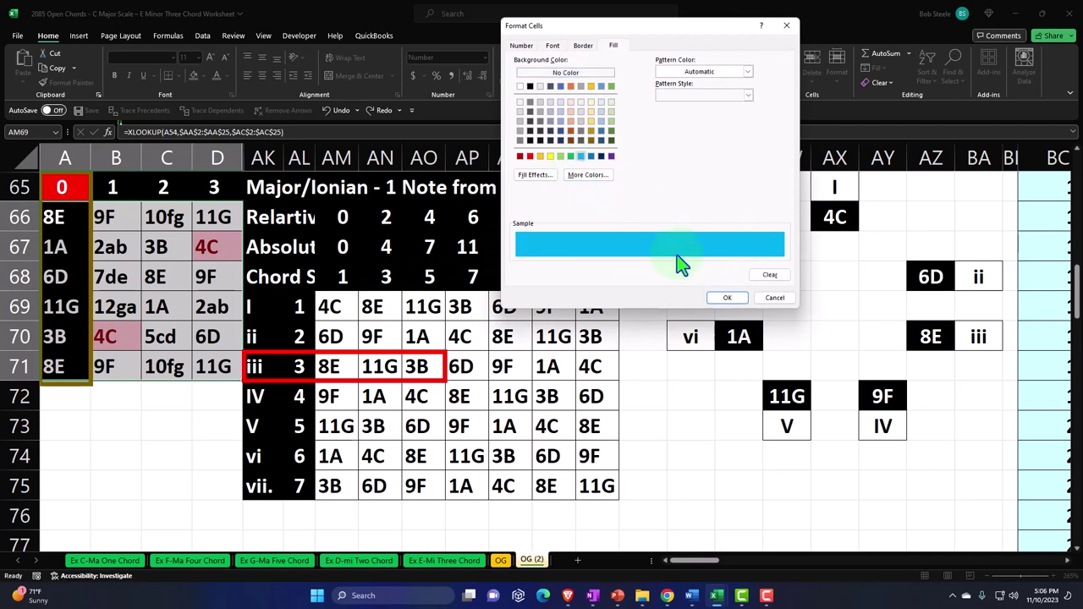
{"action": "left_click", "coordinate": [722, 298]}
{"action": "left_click", "coordinate": [714, 213]}
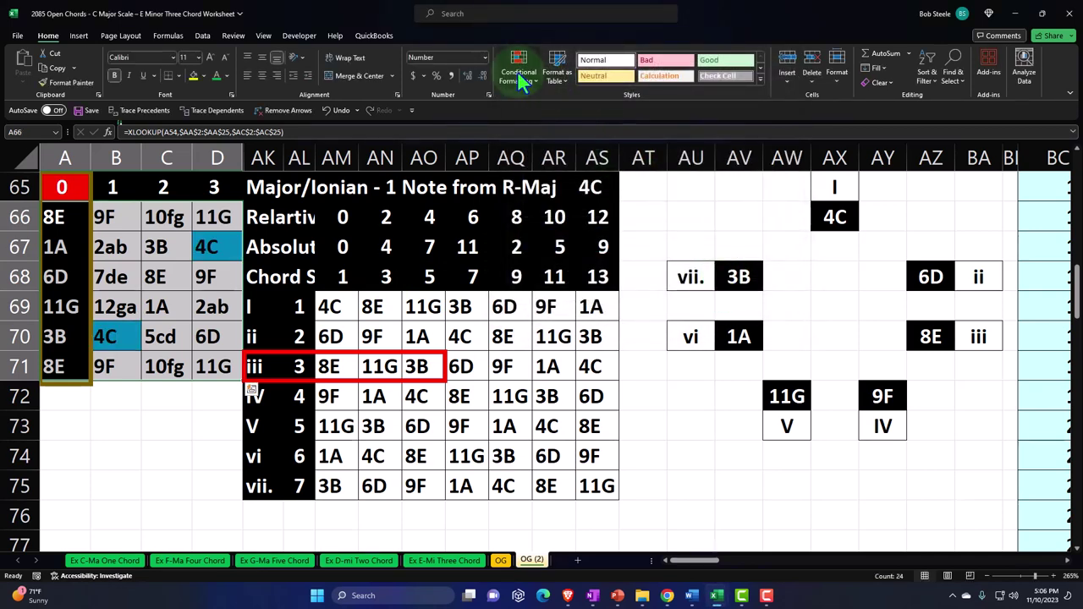
Add an Equal To rule on AM70 (6D) with a light blue fill
{"action": "left_click", "coordinate": [522, 81]}
{"action": "mouse_move", "coordinate": [541, 107]}
{"action": "left_click", "coordinate": [644, 169]}
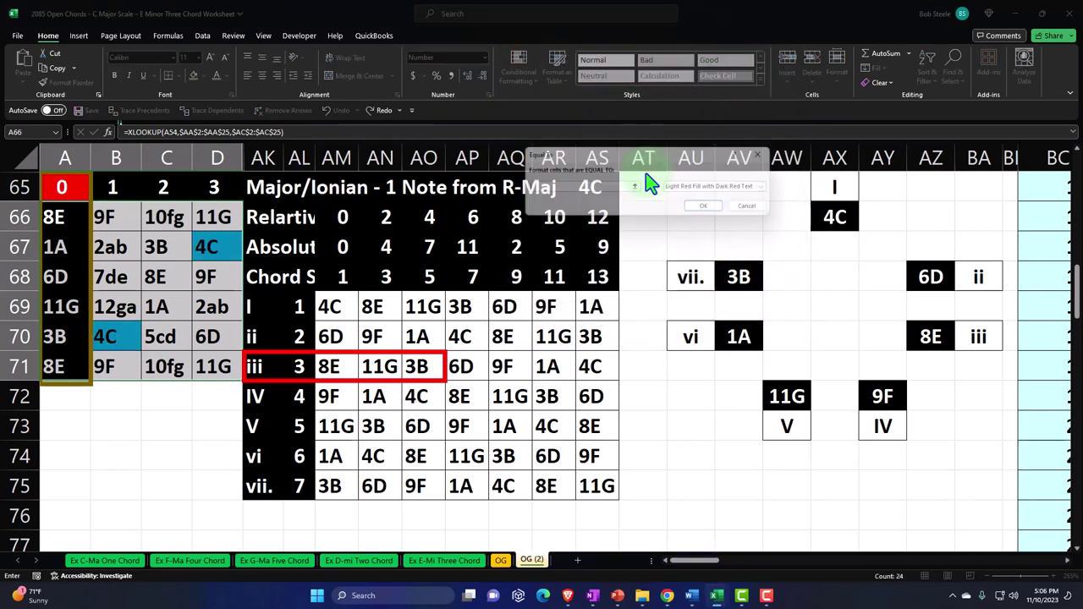
{"action": "left_click", "coordinate": [334, 336]}
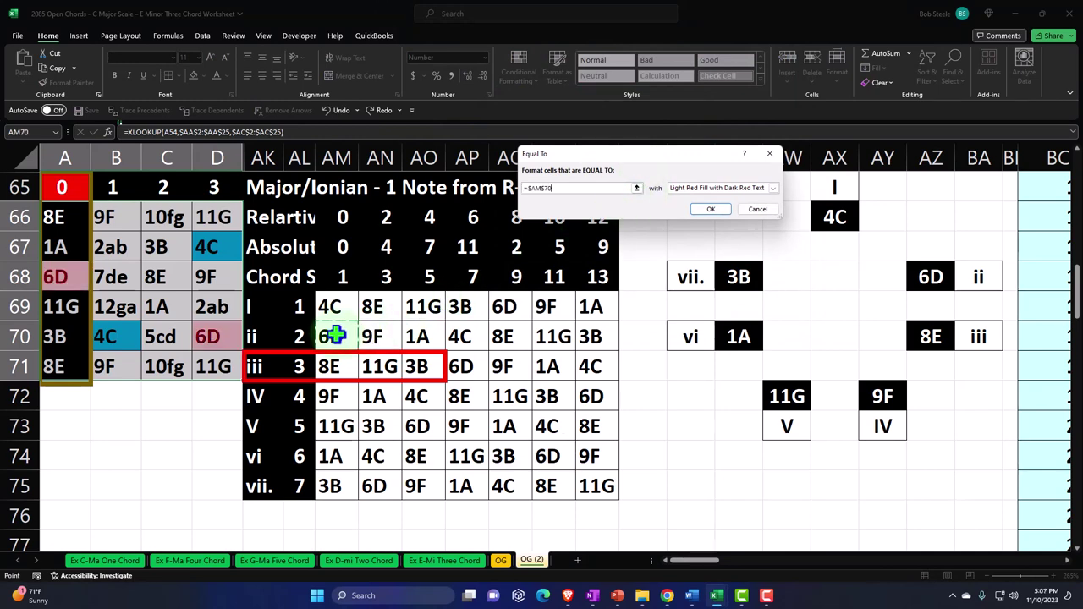
{"action": "left_click", "coordinate": [772, 189]}
{"action": "left_click", "coordinate": [736, 244]}
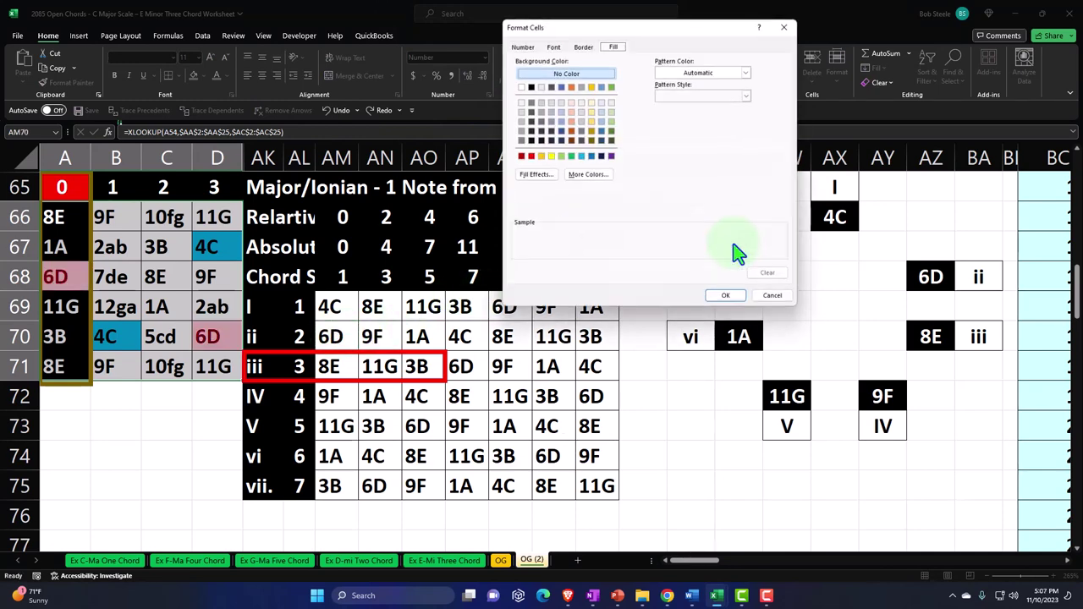
{"action": "left_click", "coordinate": [581, 157]}
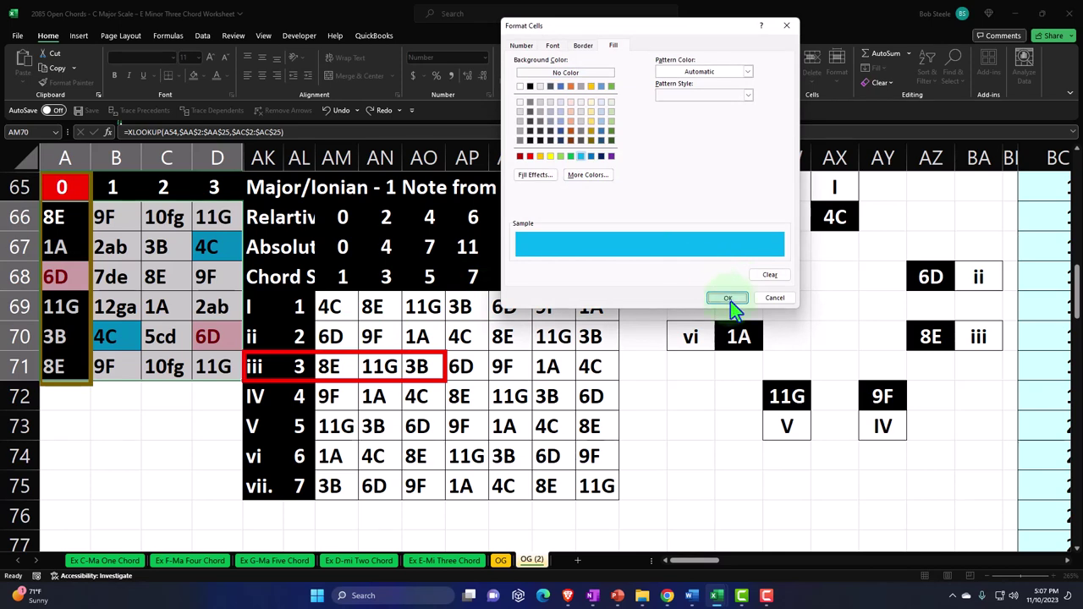
{"action": "left_click", "coordinate": [728, 298]}
{"action": "left_click", "coordinate": [711, 210]}
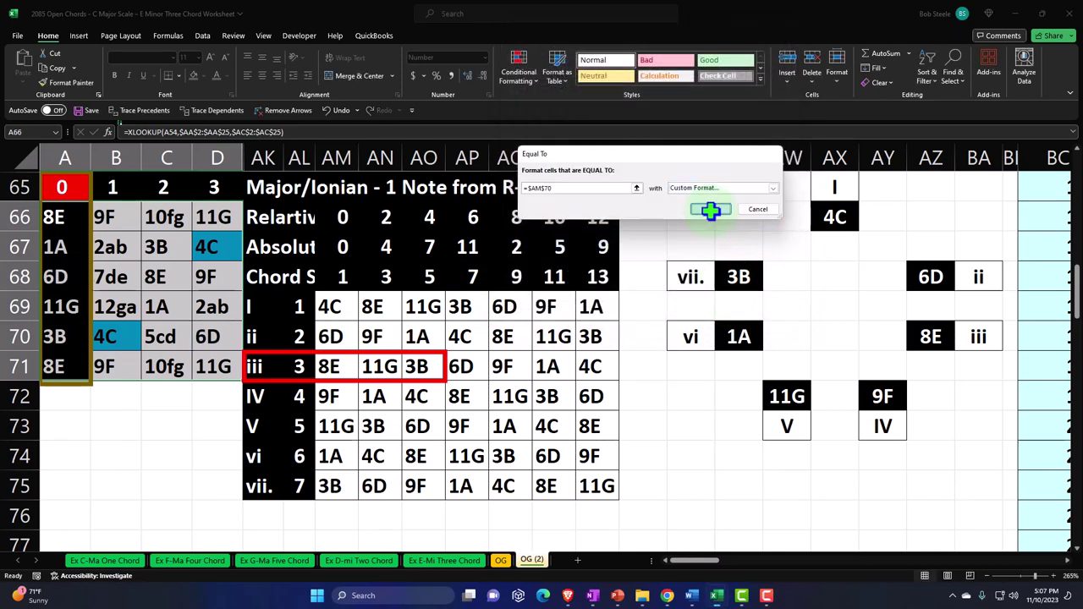
Add an Equal To rule on AM71 (8E) with a light blue fill
{"action": "left_click", "coordinate": [523, 73]}
{"action": "mouse_move", "coordinate": [560, 104]}
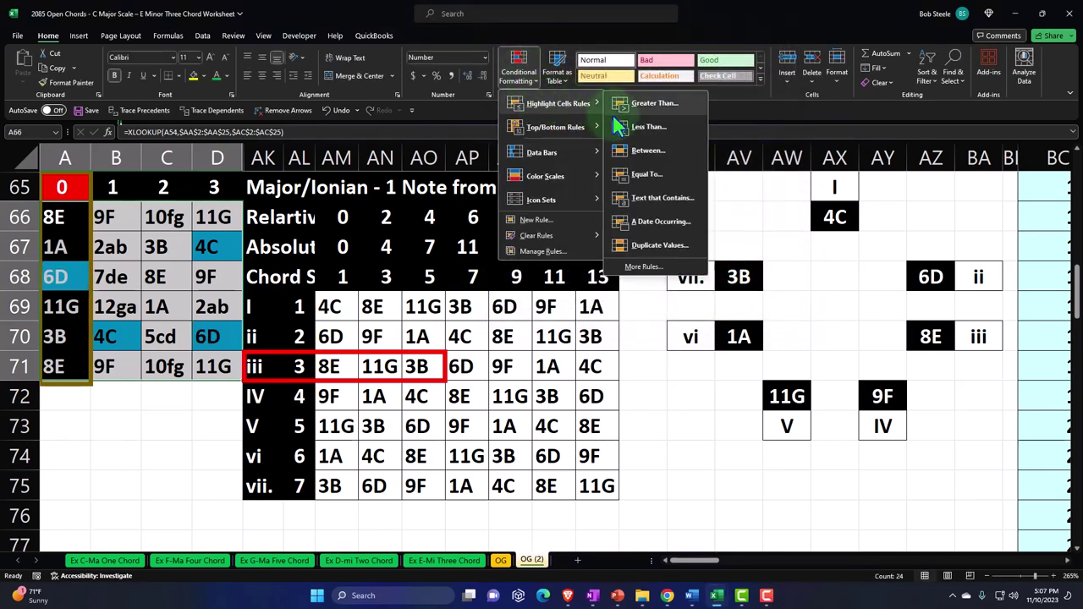
{"action": "left_click", "coordinate": [643, 174]}
{"action": "left_click", "coordinate": [330, 365]}
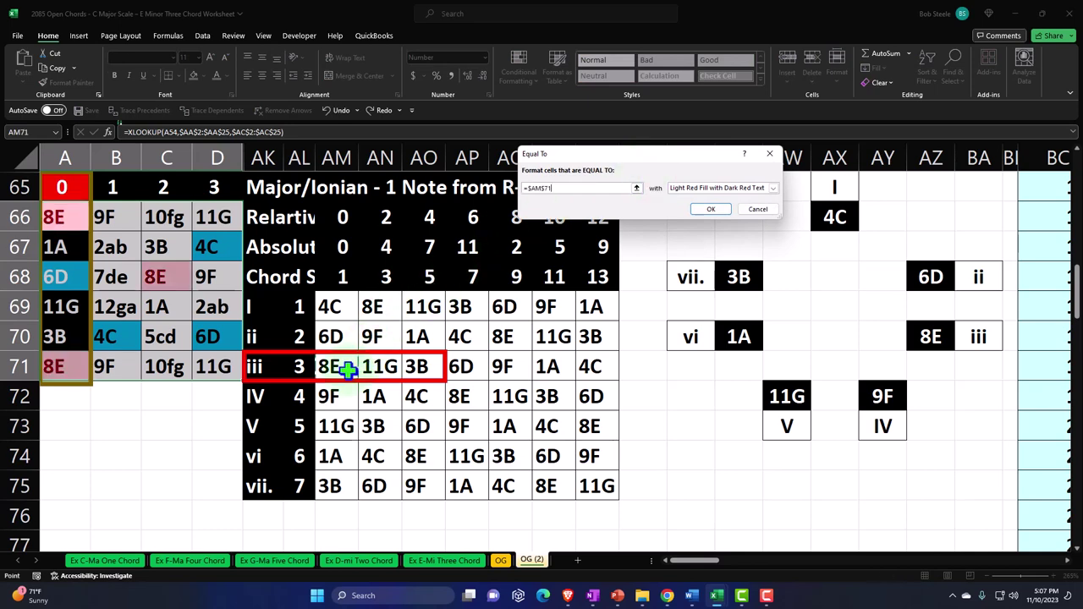
{"action": "left_click", "coordinate": [772, 188]}
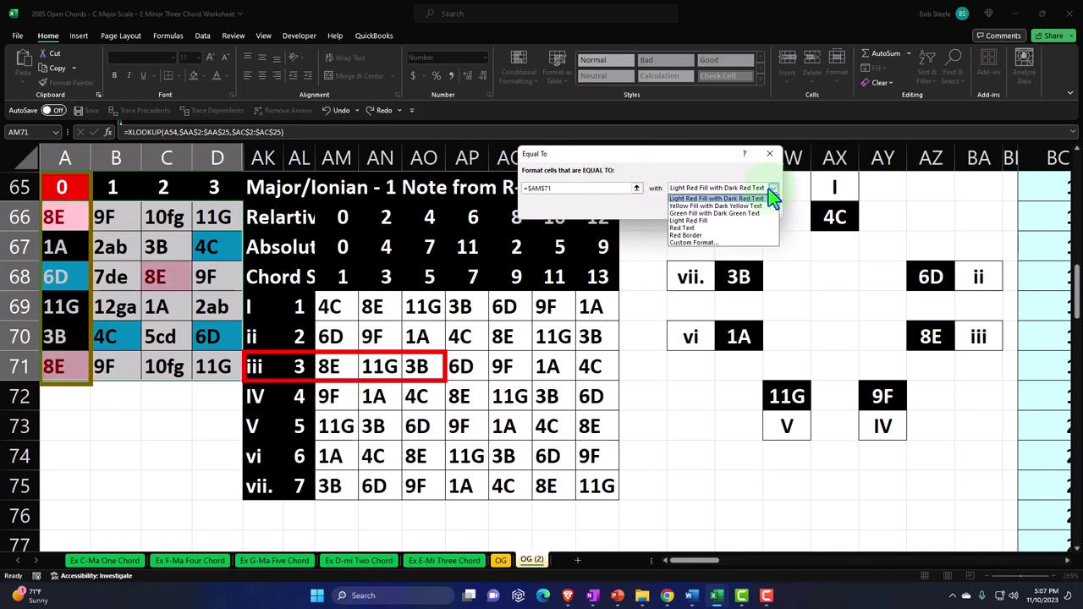
{"action": "left_click", "coordinate": [734, 243]}
{"action": "left_click", "coordinate": [580, 155]}
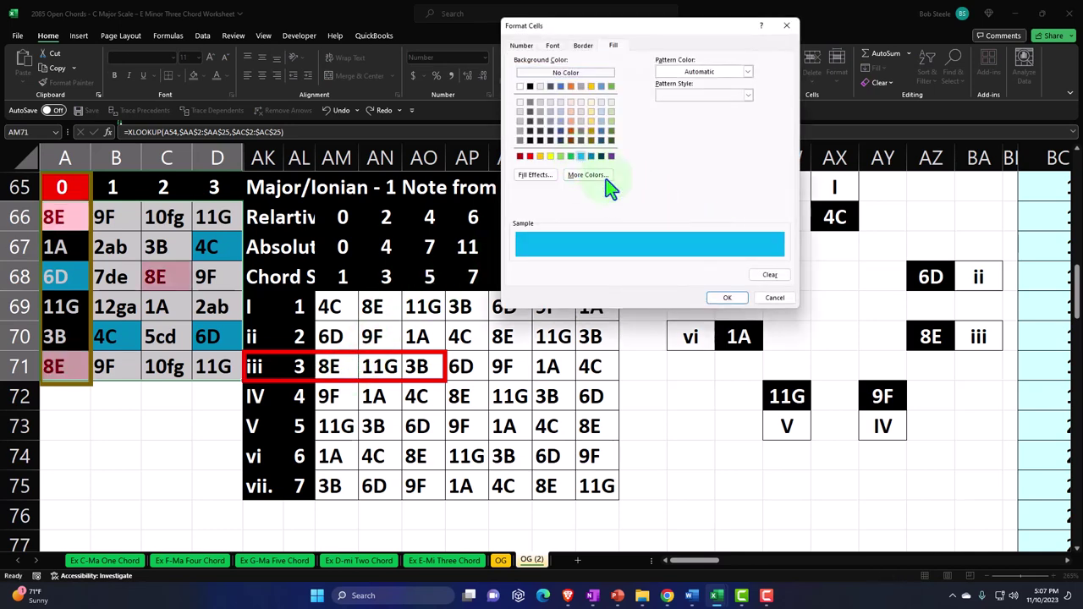
{"action": "left_click", "coordinate": [732, 296]}
{"action": "left_click", "coordinate": [715, 214]}
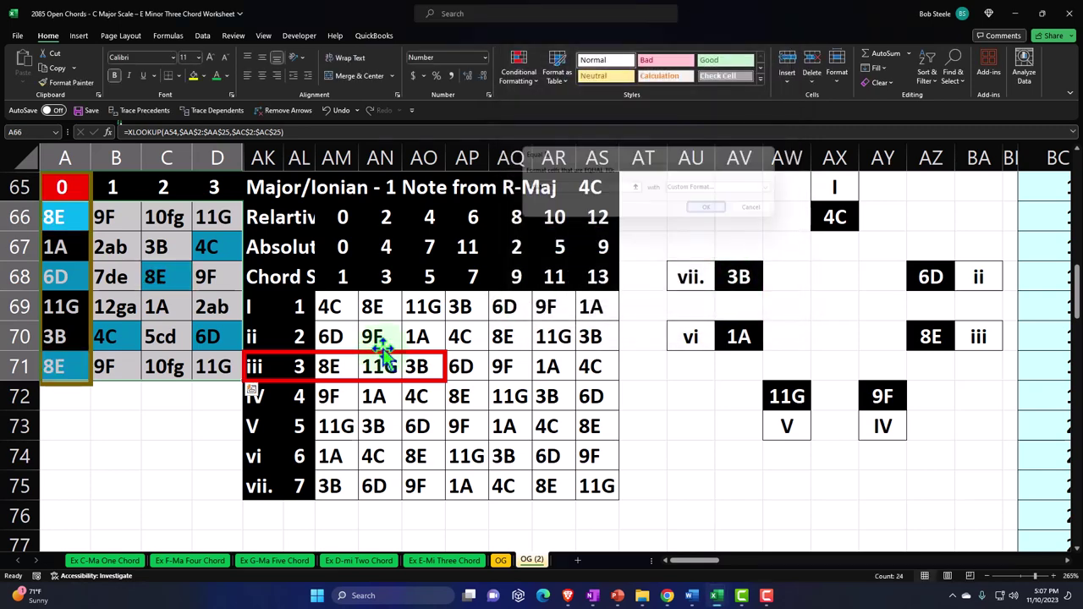
Add an Equal To rule on AM72 (9F) with a light blue fill
{"action": "left_click", "coordinate": [516, 76]}
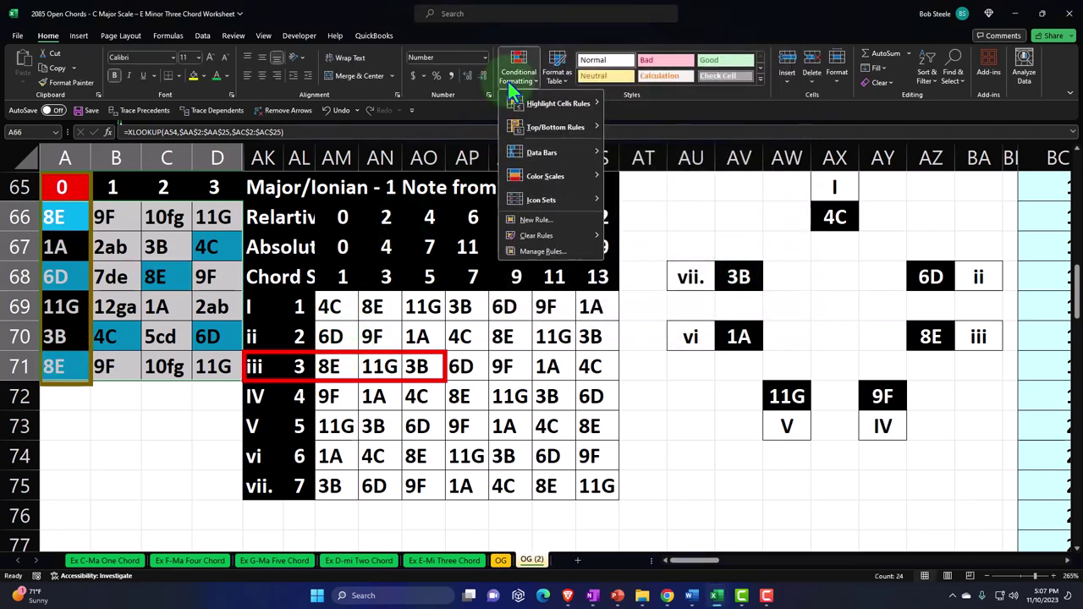
{"action": "mouse_move", "coordinate": [520, 101]}
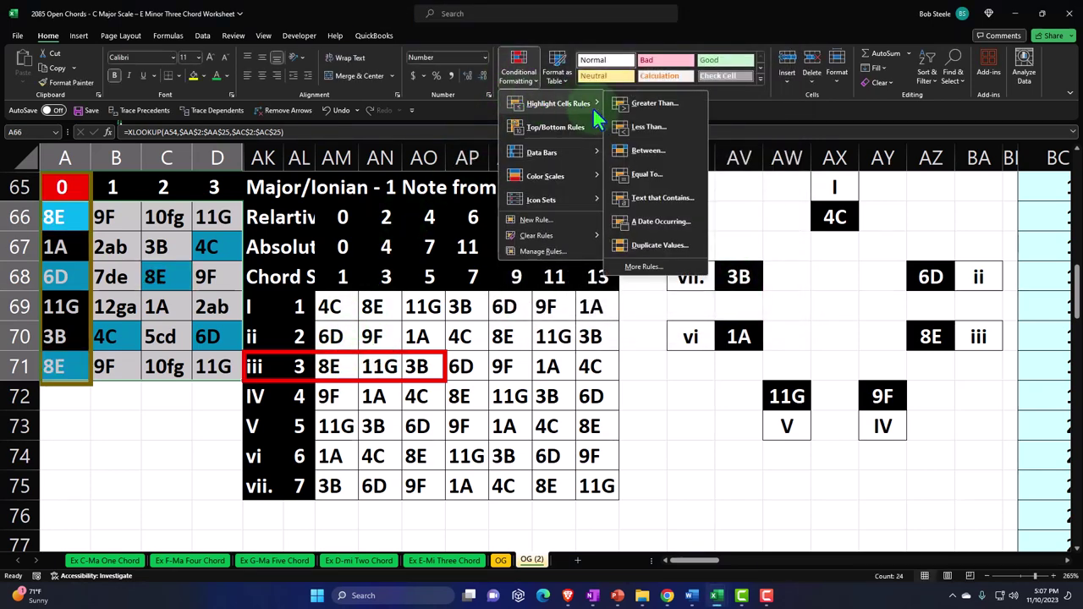
{"action": "left_click", "coordinate": [636, 175]}
{"action": "left_click", "coordinate": [331, 397]}
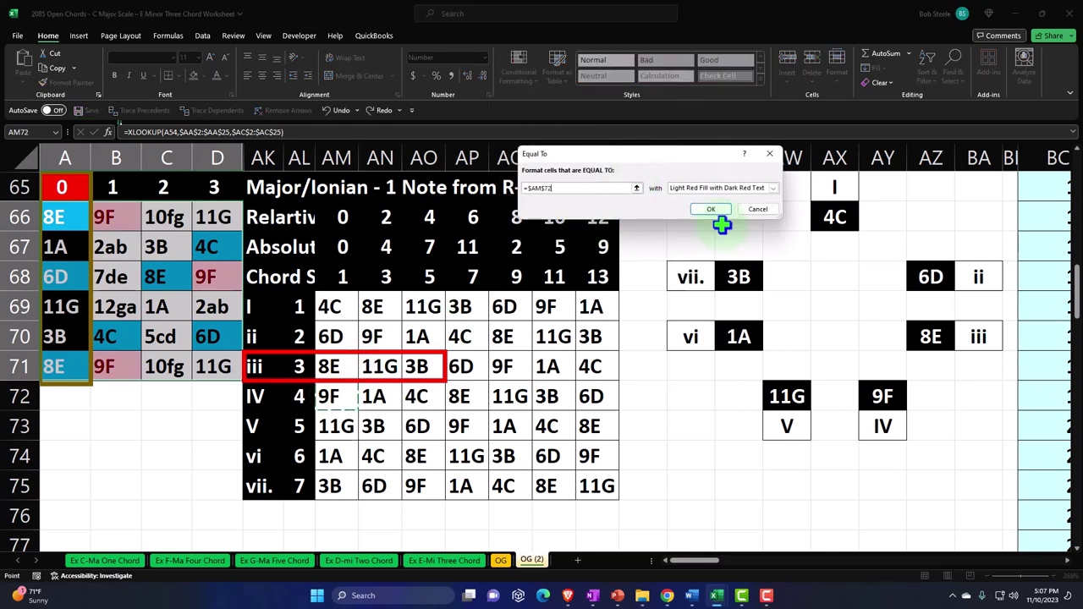
{"action": "left_click", "coordinate": [770, 192]}
{"action": "left_click", "coordinate": [724, 258]}
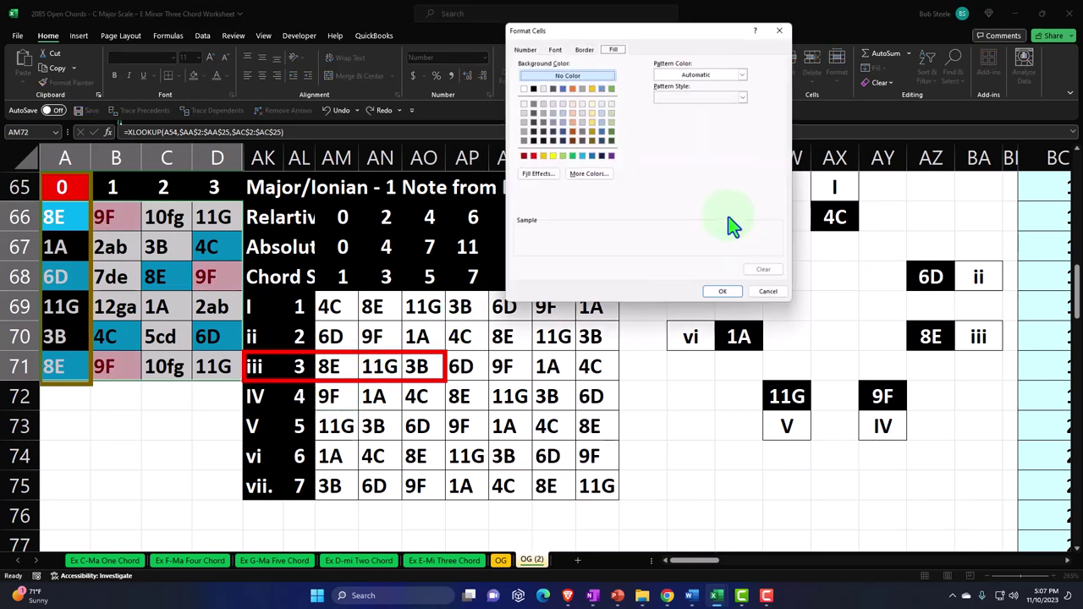
{"action": "left_click", "coordinate": [580, 156]}
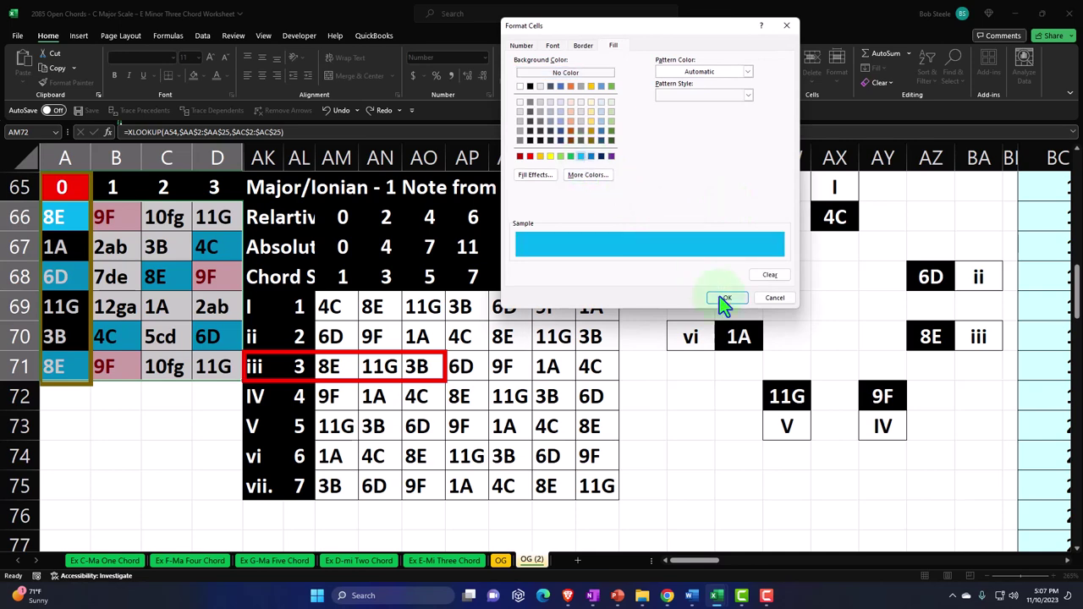
{"action": "left_click", "coordinate": [723, 297]}
{"action": "left_click", "coordinate": [709, 210]}
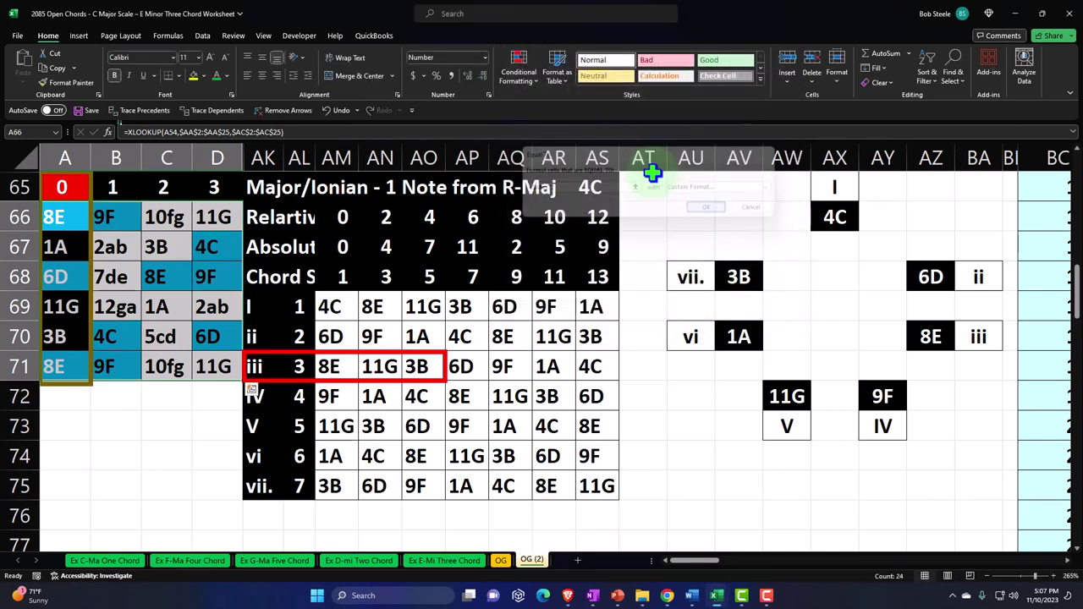
Add an Equal To rule on AM73 (11G) with a light blue fill
{"action": "left_click", "coordinate": [526, 85]}
{"action": "mouse_move", "coordinate": [548, 101]}
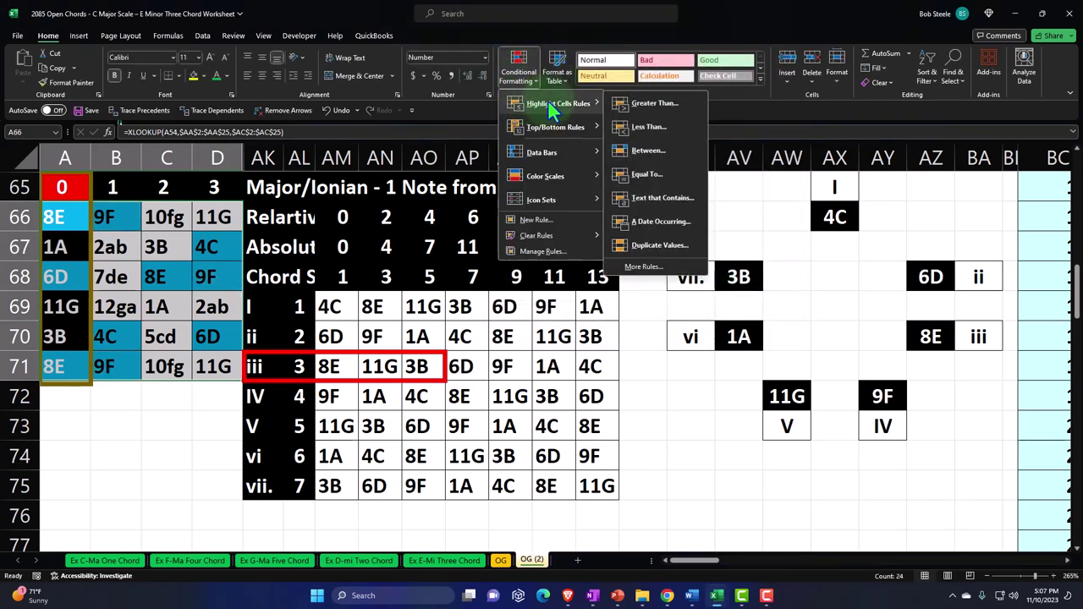
{"action": "left_click", "coordinate": [636, 175]}
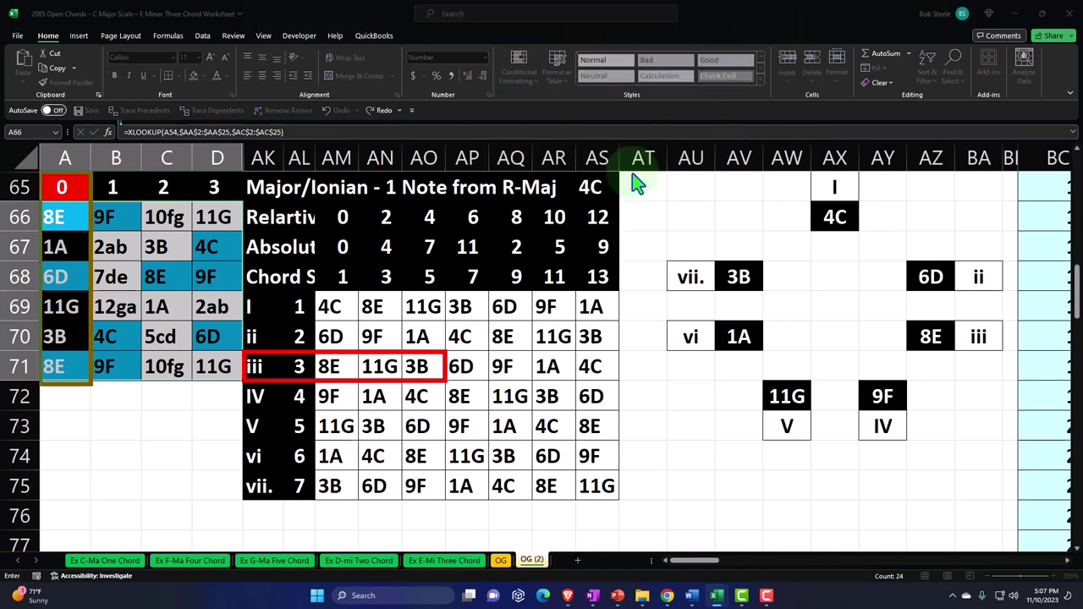
{"action": "left_click", "coordinate": [336, 426]}
{"action": "left_click", "coordinate": [774, 189]}
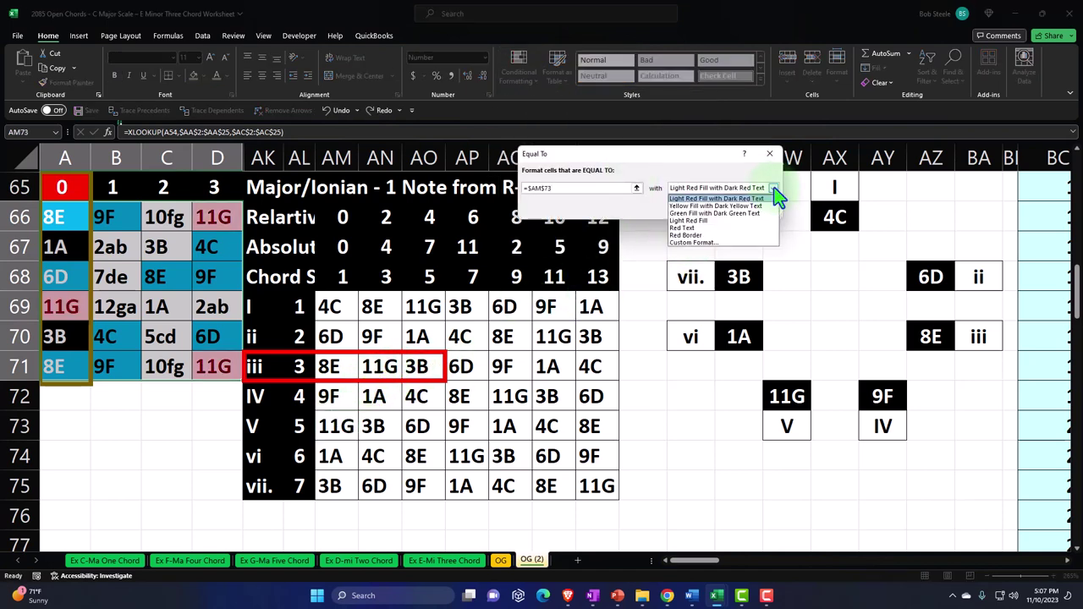
{"action": "left_click", "coordinate": [734, 241]}
{"action": "left_click", "coordinate": [580, 156]}
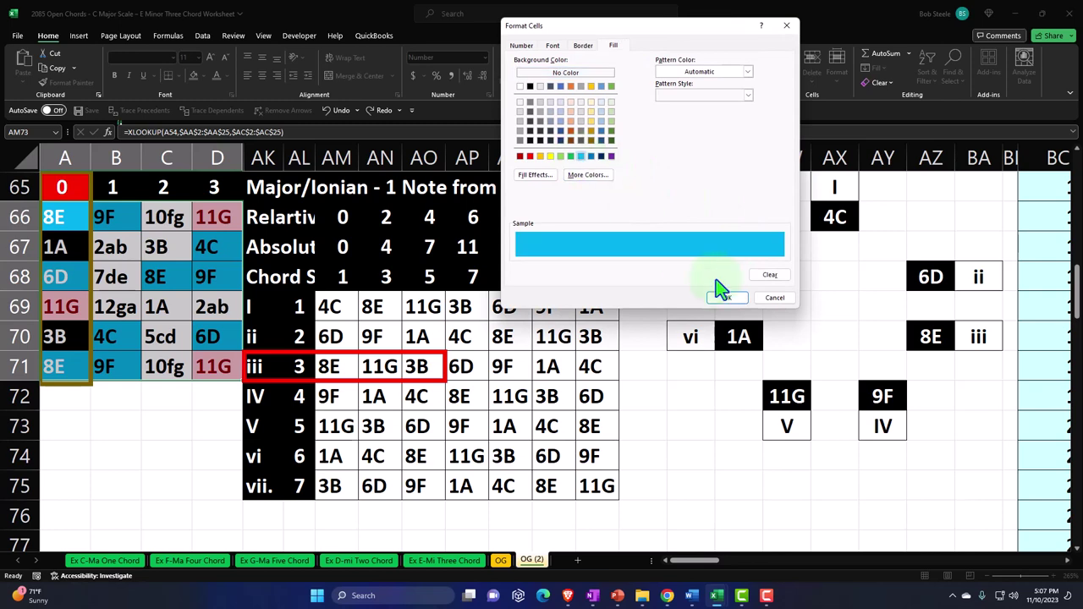
{"action": "left_click", "coordinate": [728, 297]}
{"action": "left_click", "coordinate": [716, 215]}
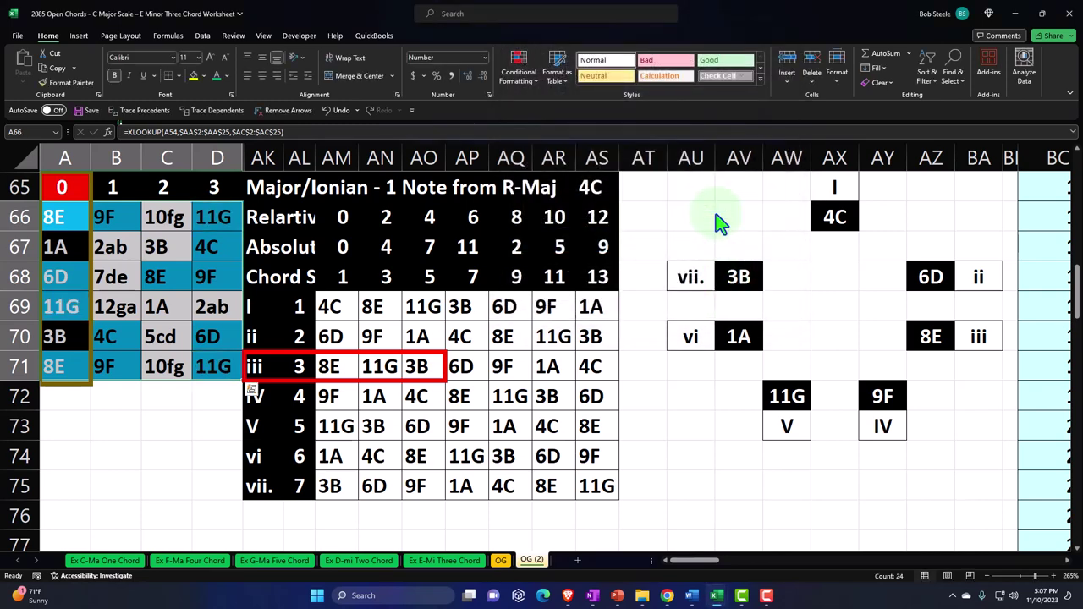
Add an Equal To rule on AM74 (1A) with a light blue fill
{"action": "left_click", "coordinate": [527, 72]}
{"action": "mouse_move", "coordinate": [541, 102]}
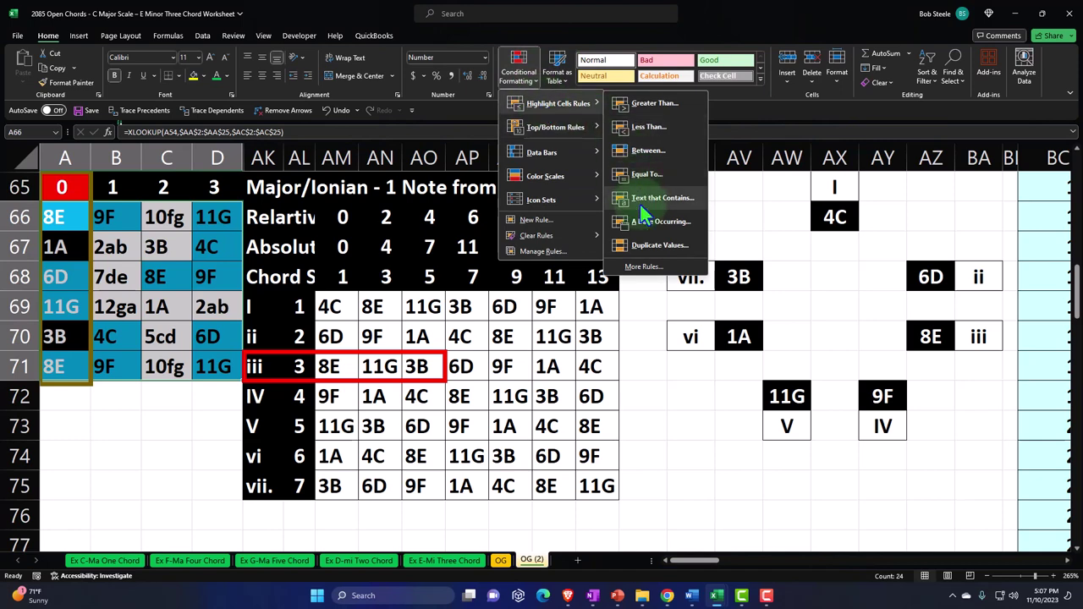
{"action": "left_click", "coordinate": [658, 182]}
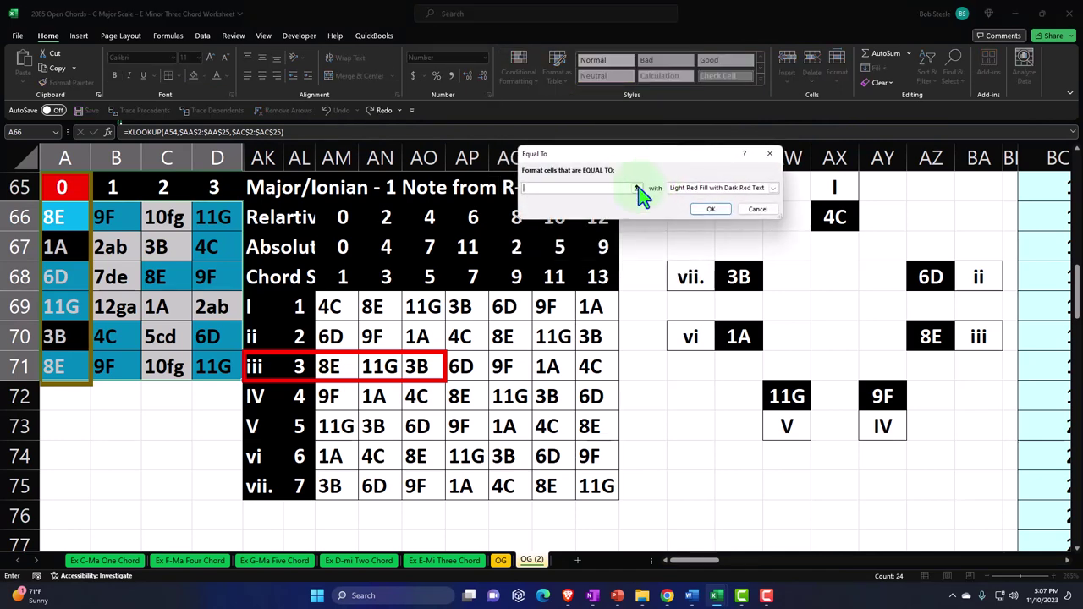
{"action": "left_click", "coordinate": [337, 456]}
{"action": "left_click", "coordinate": [725, 188]}
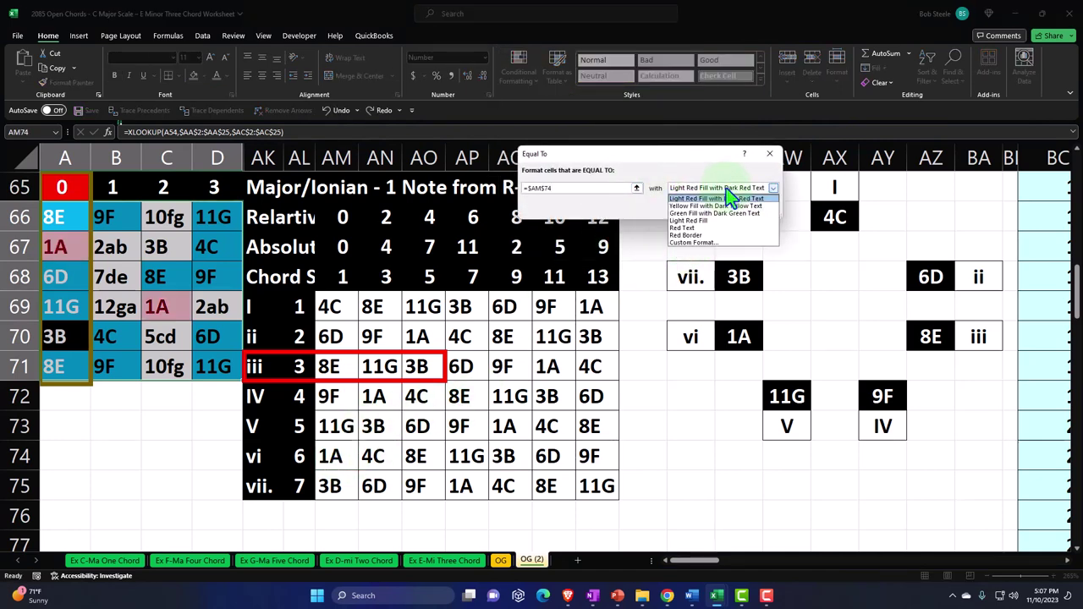
{"action": "left_click", "coordinate": [699, 252]}
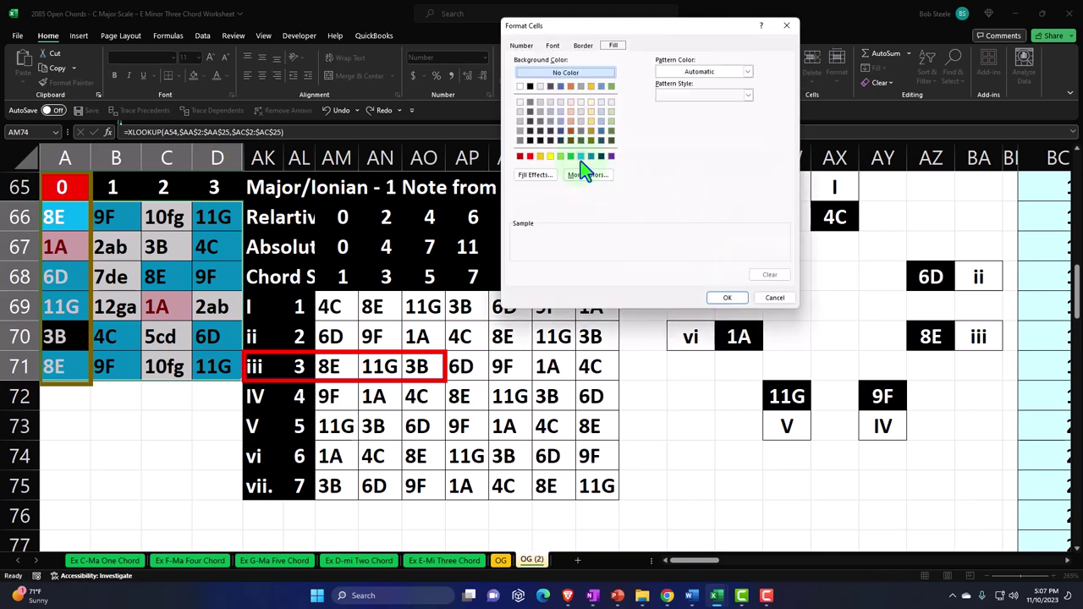
{"action": "left_click", "coordinate": [580, 157]}
{"action": "left_click", "coordinate": [720, 299]}
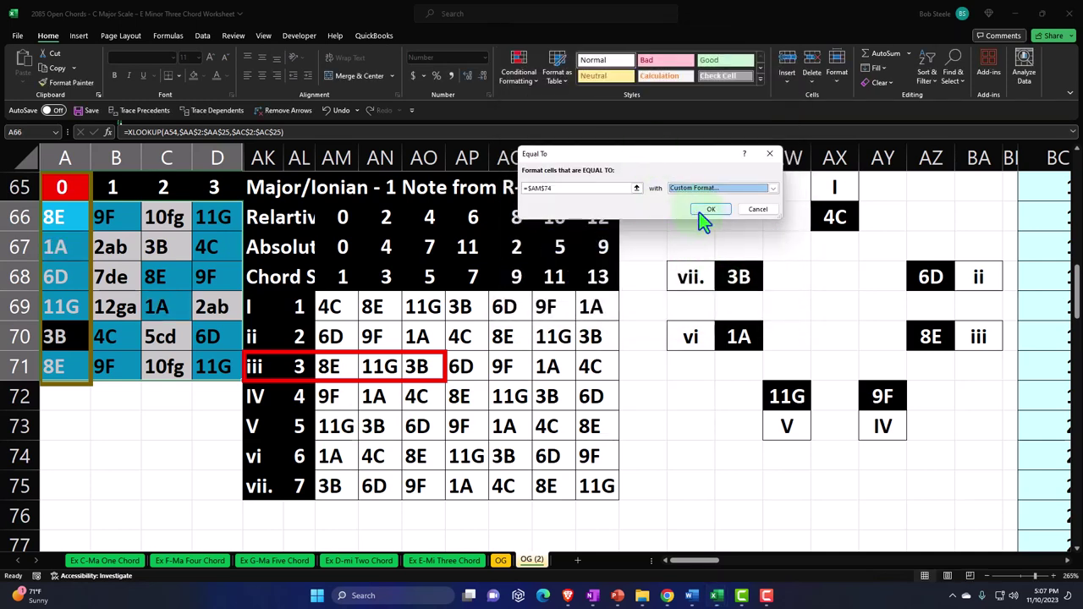
{"action": "left_click", "coordinate": [699, 212]}
Add an Equal To rule on AM75 (3B) with a light blue fill
{"action": "left_click", "coordinate": [521, 78]}
{"action": "mouse_move", "coordinate": [541, 103]}
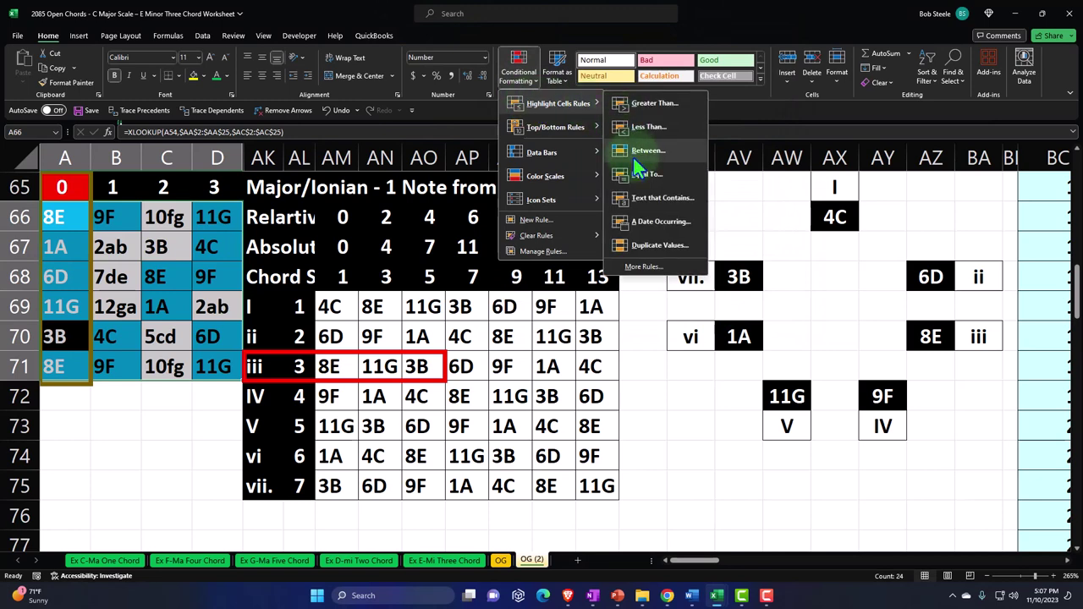
{"action": "left_click", "coordinate": [647, 179]}
{"action": "left_click", "coordinate": [342, 483]}
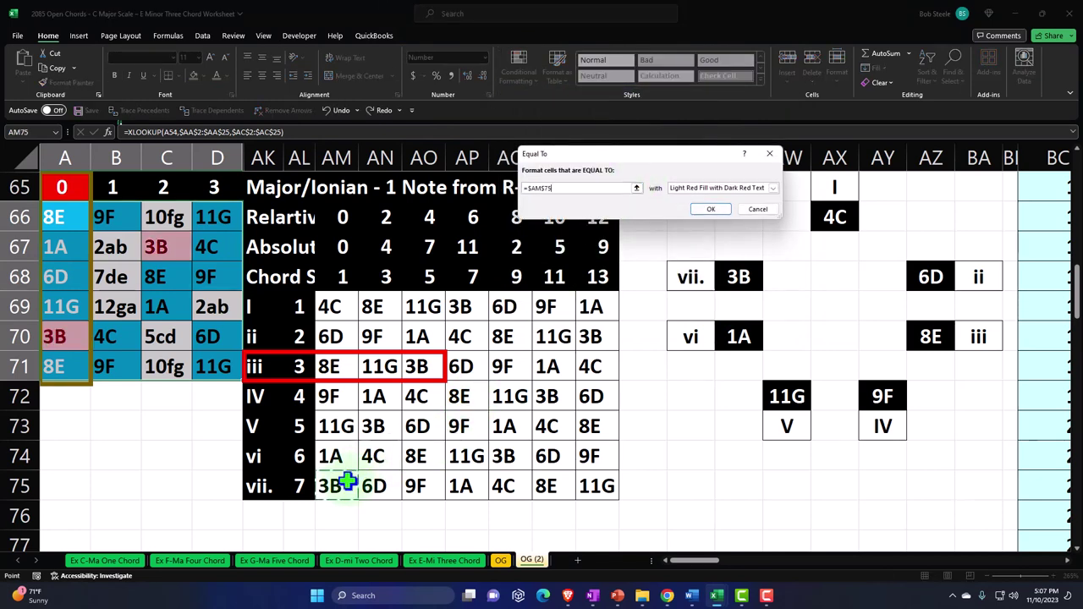
{"action": "left_click", "coordinate": [771, 189]}
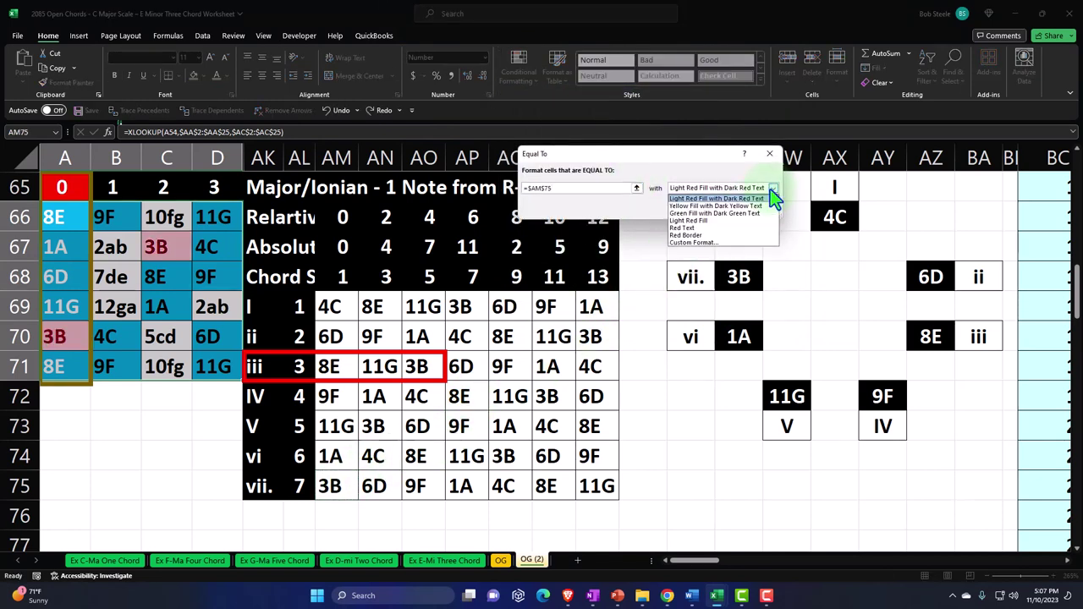
{"action": "left_click", "coordinate": [725, 244]}
{"action": "left_click", "coordinate": [580, 155]}
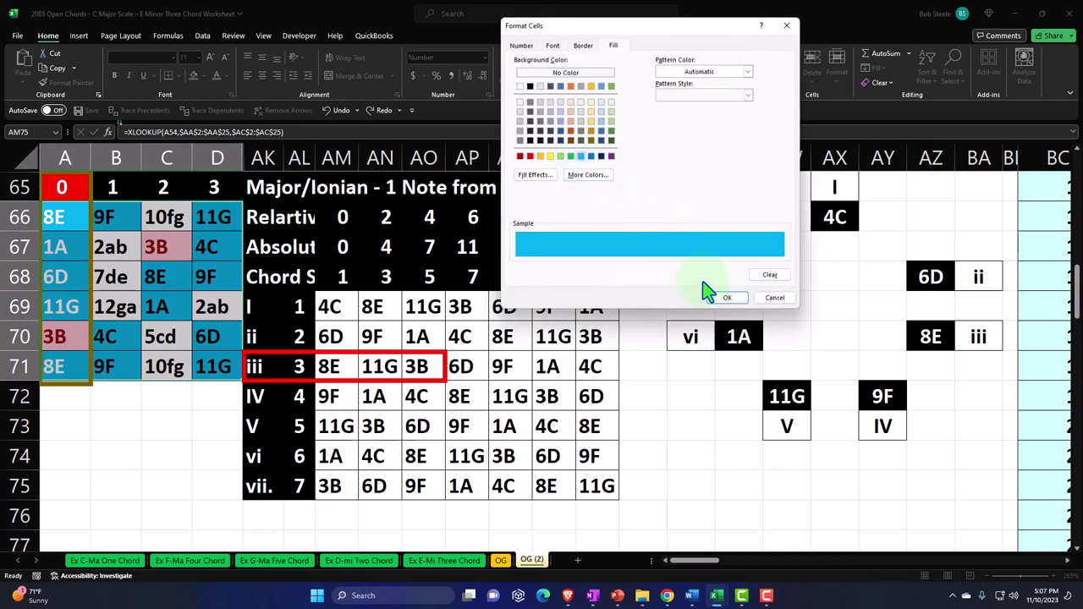
{"action": "left_click", "coordinate": [723, 298]}
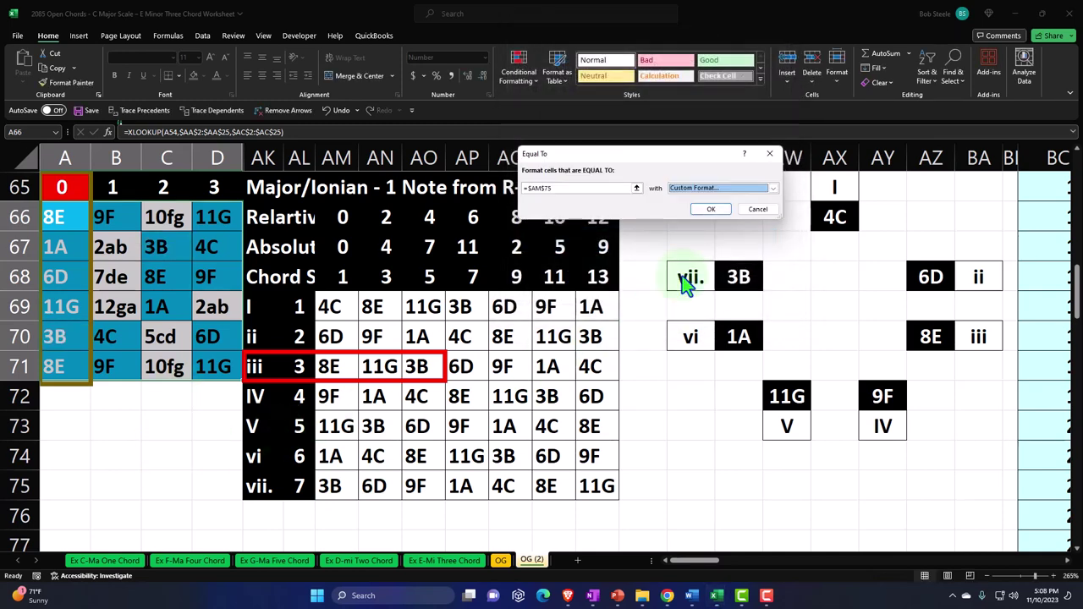
{"action": "left_click", "coordinate": [709, 211]}
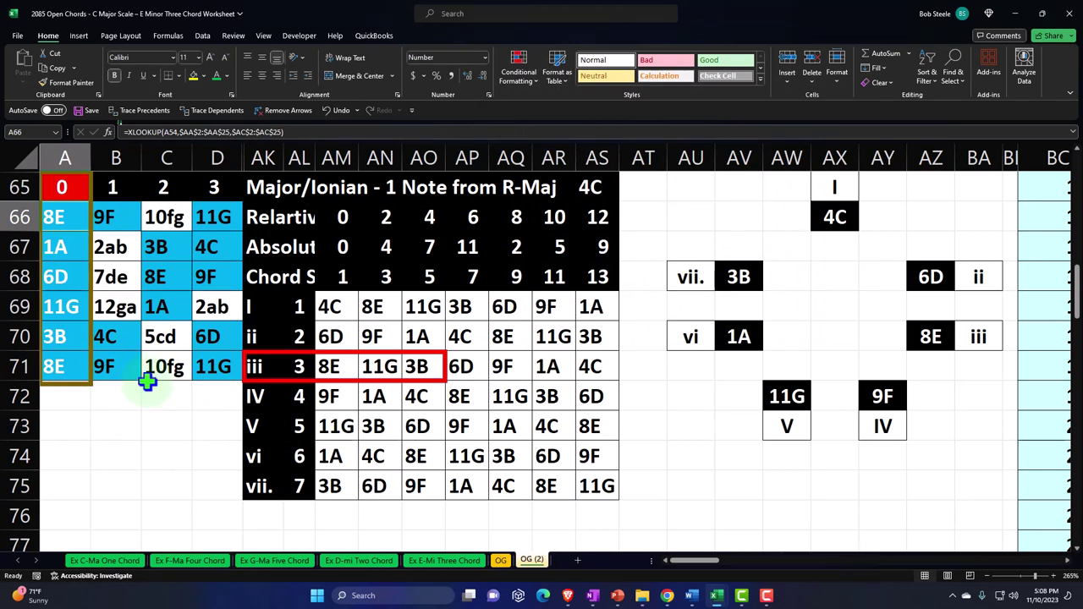
{"action": "left_click_drag", "start_coordinate": [71, 217], "coordinate": [203, 355]}
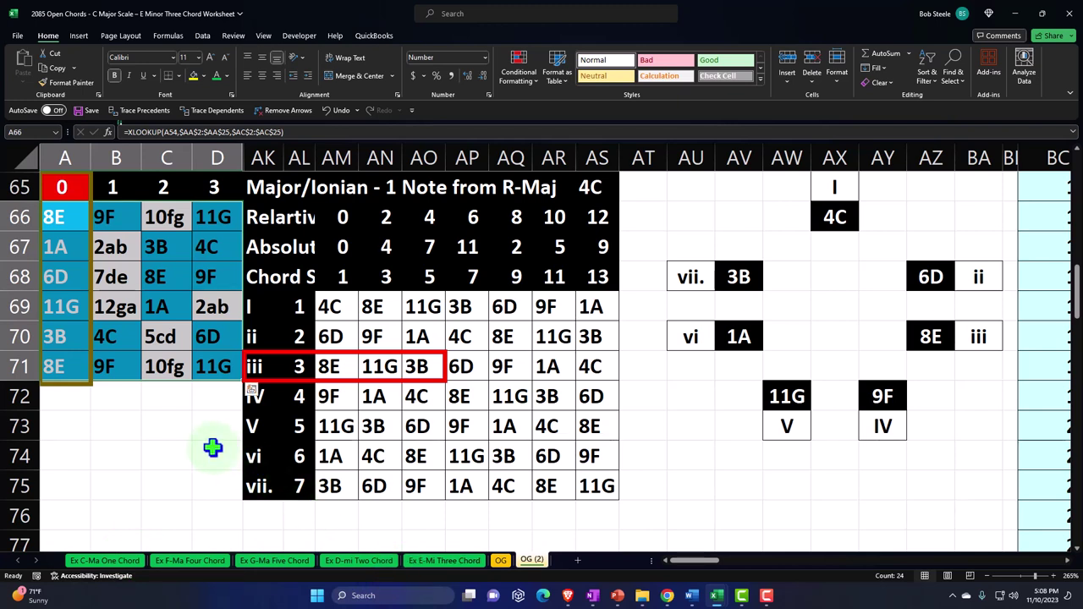
{"action": "left_click", "coordinate": [196, 416]}
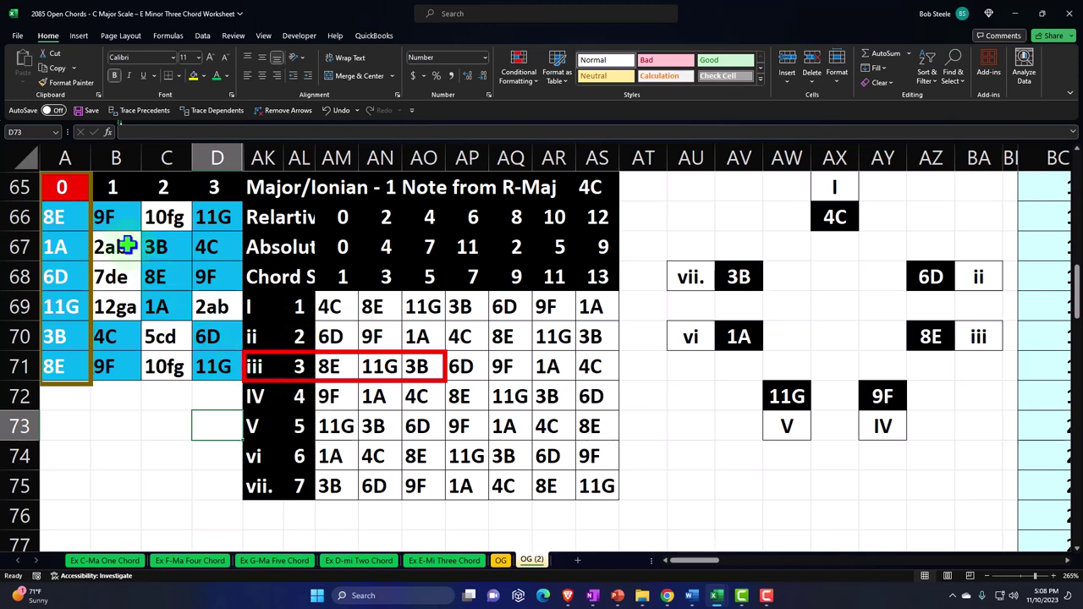
{"action": "left_click_drag", "start_coordinate": [58, 212], "coordinate": [196, 362]}
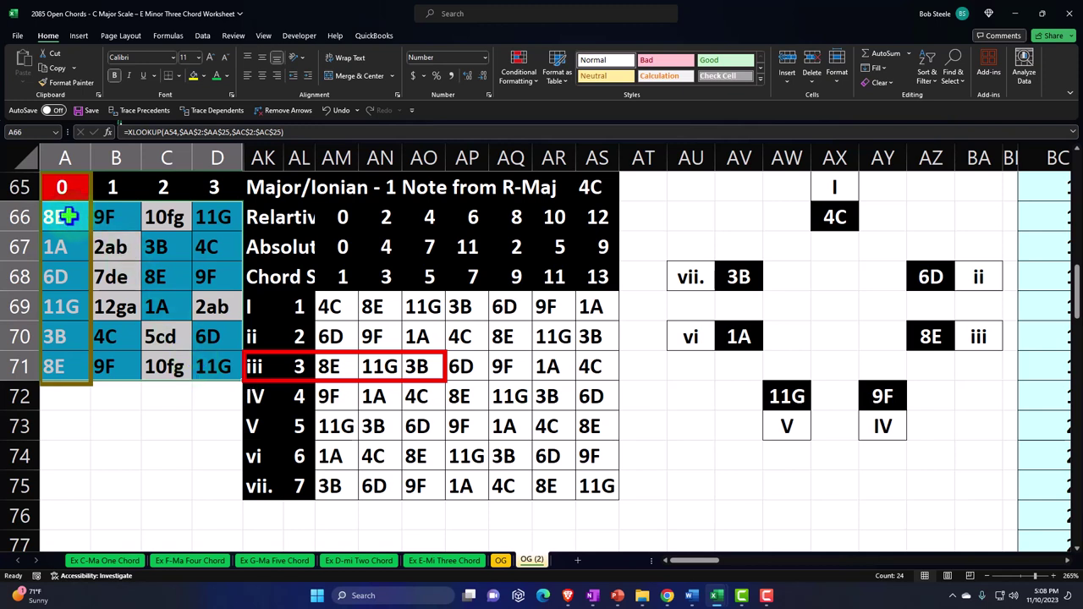
{"action": "left_click_drag", "start_coordinate": [296, 308], "coordinate": [297, 336]}
{"action": "left_click", "coordinate": [339, 366]}
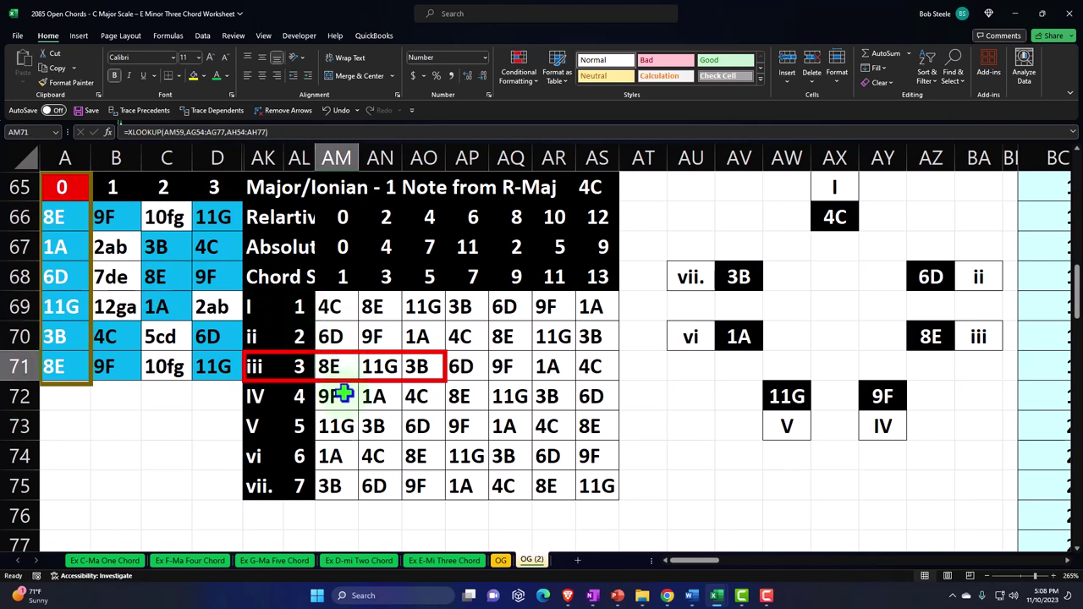
{"action": "left_click_drag", "start_coordinate": [331, 365], "coordinate": [412, 370]}
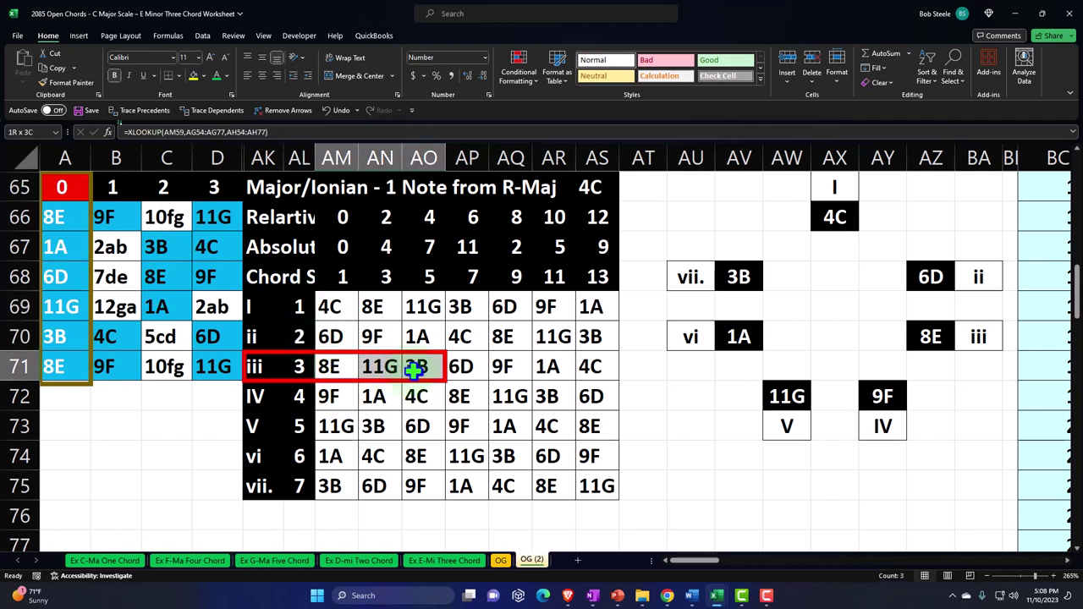
{"action": "left_click_drag", "start_coordinate": [59, 218], "coordinate": [226, 368]}
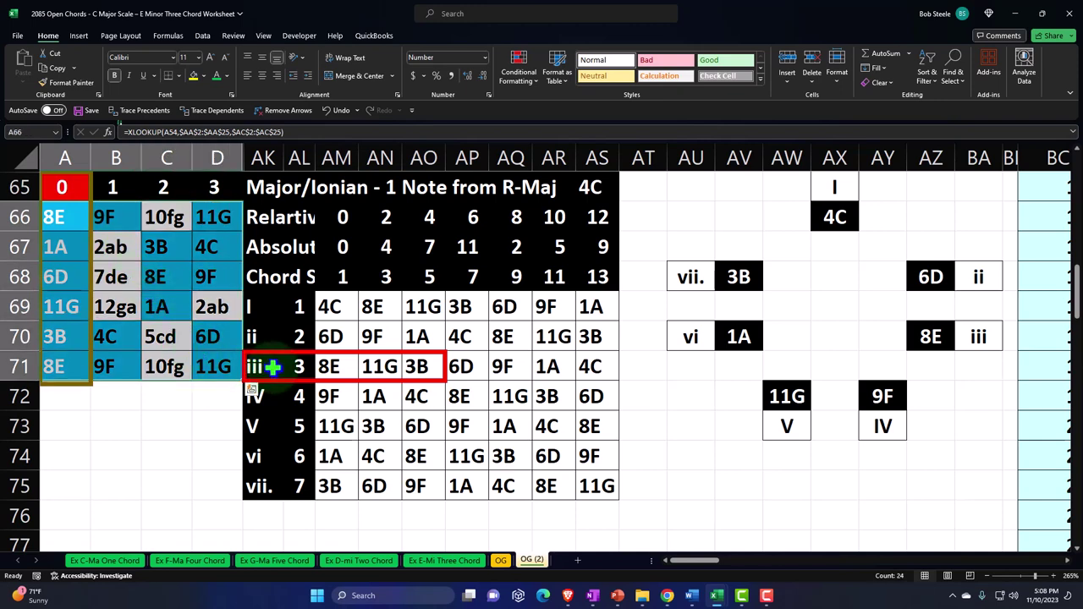
Add an Equal To rule on AM71 (8E) with green fill and dark green text
{"action": "left_click", "coordinate": [518, 68]}
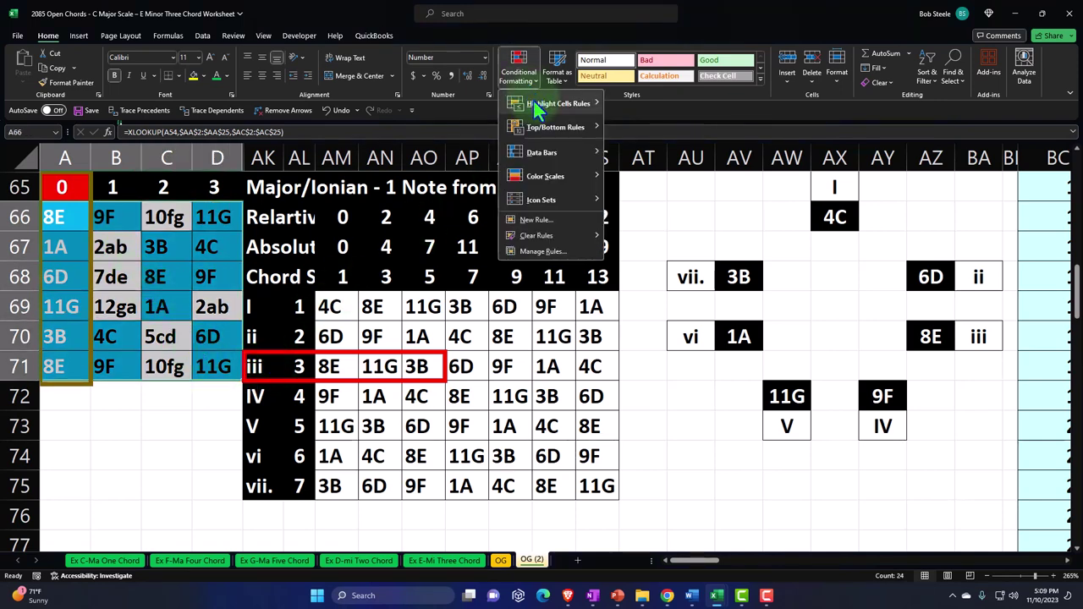
{"action": "mouse_move", "coordinate": [584, 104]}
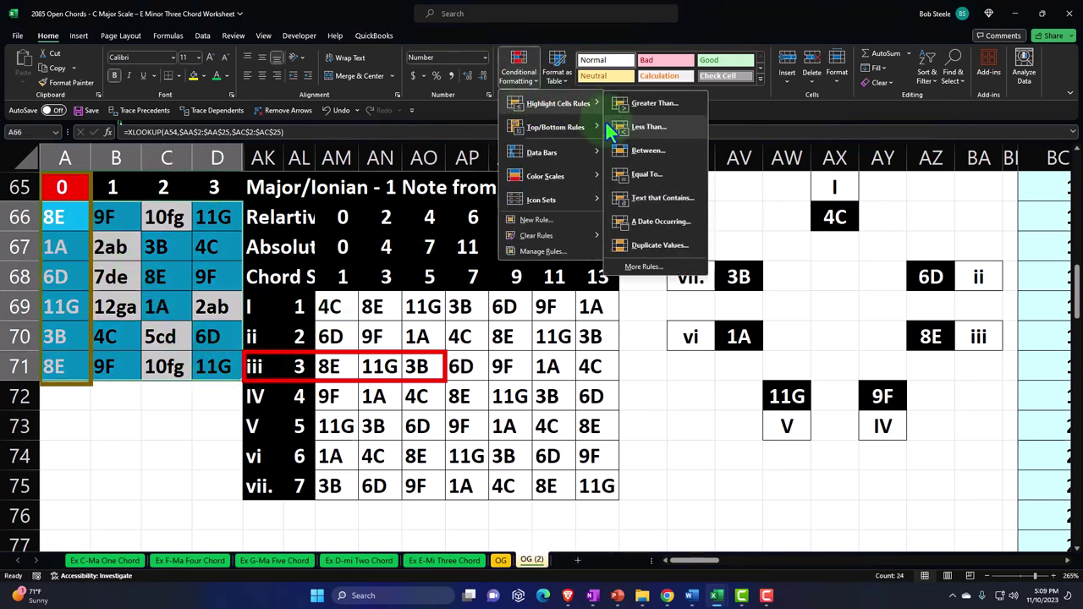
{"action": "left_click", "coordinate": [637, 174]}
{"action": "left_click", "coordinate": [337, 366]}
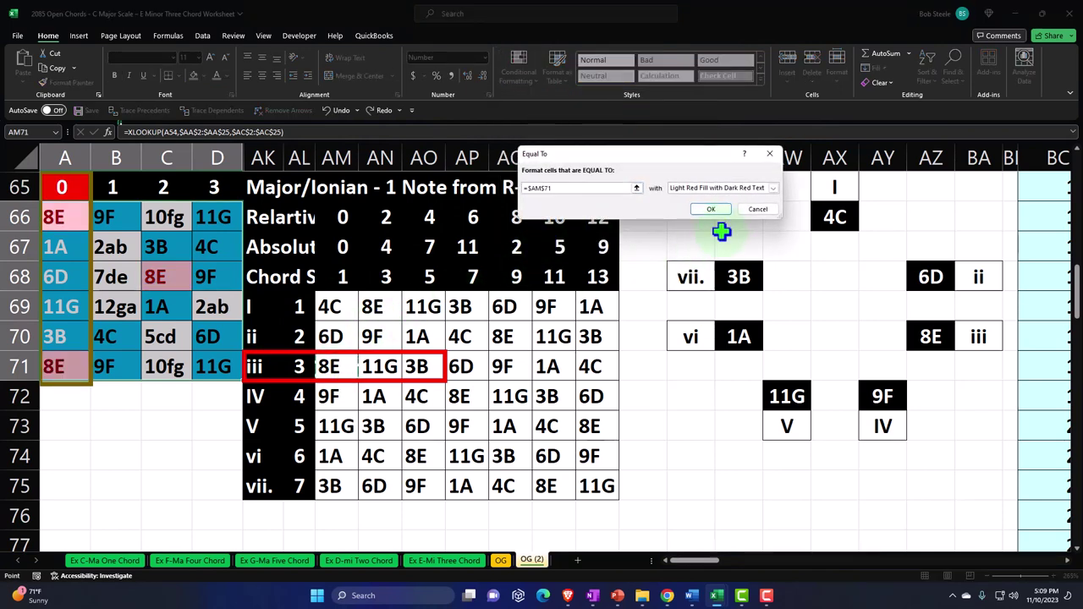
{"action": "left_click", "coordinate": [773, 189]}
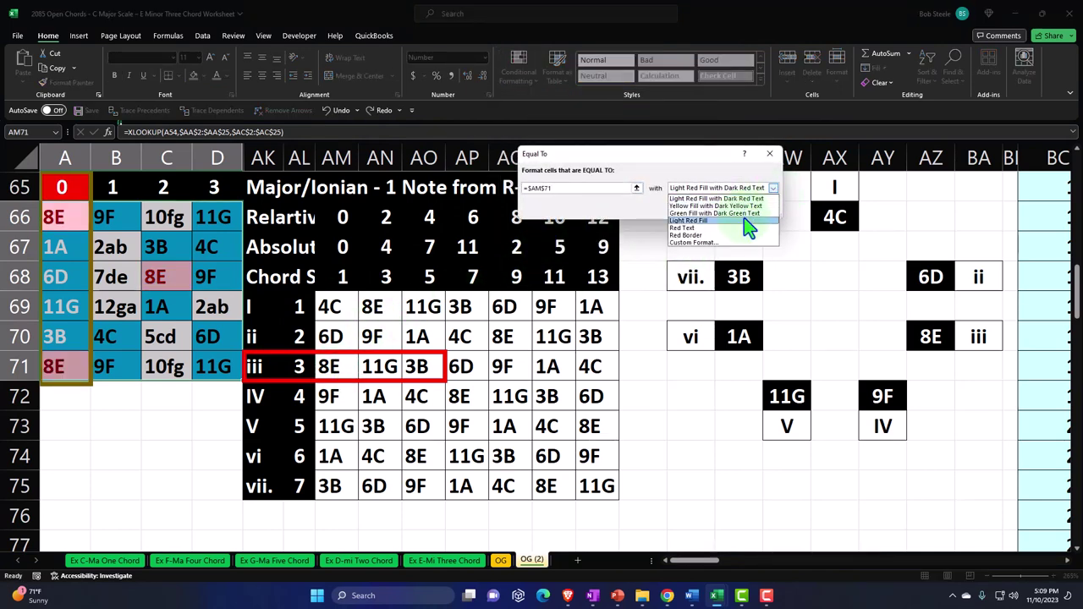
{"action": "left_click", "coordinate": [744, 216]}
{"action": "left_click", "coordinate": [711, 209]}
Add an Equal To rule on AN71 (11G) with the light red fill
{"action": "left_click", "coordinate": [517, 71]}
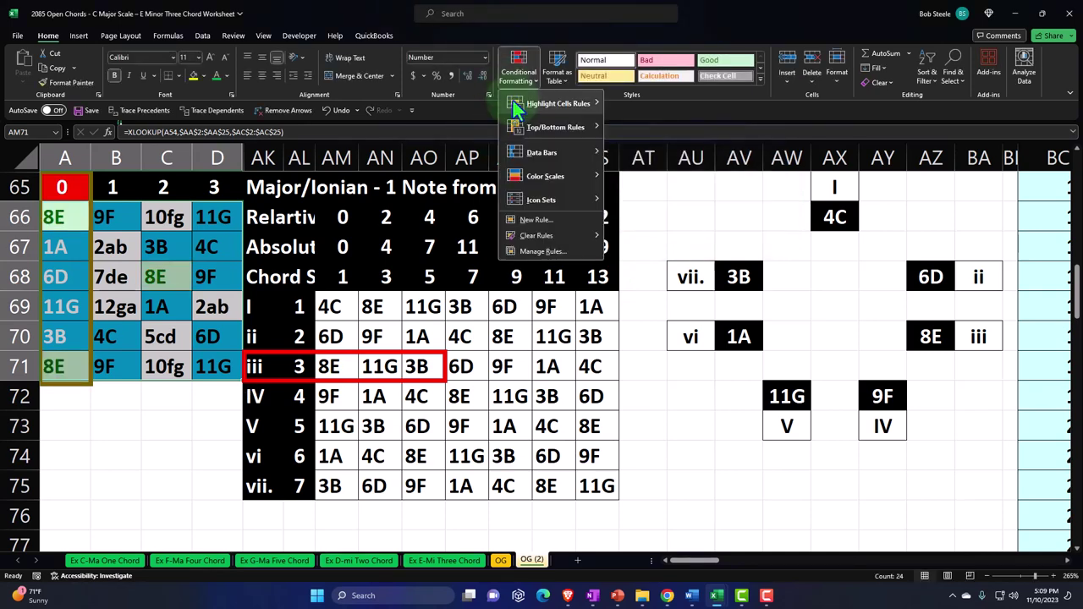
{"action": "mouse_move", "coordinate": [603, 119]}
{"action": "left_click", "coordinate": [639, 175]}
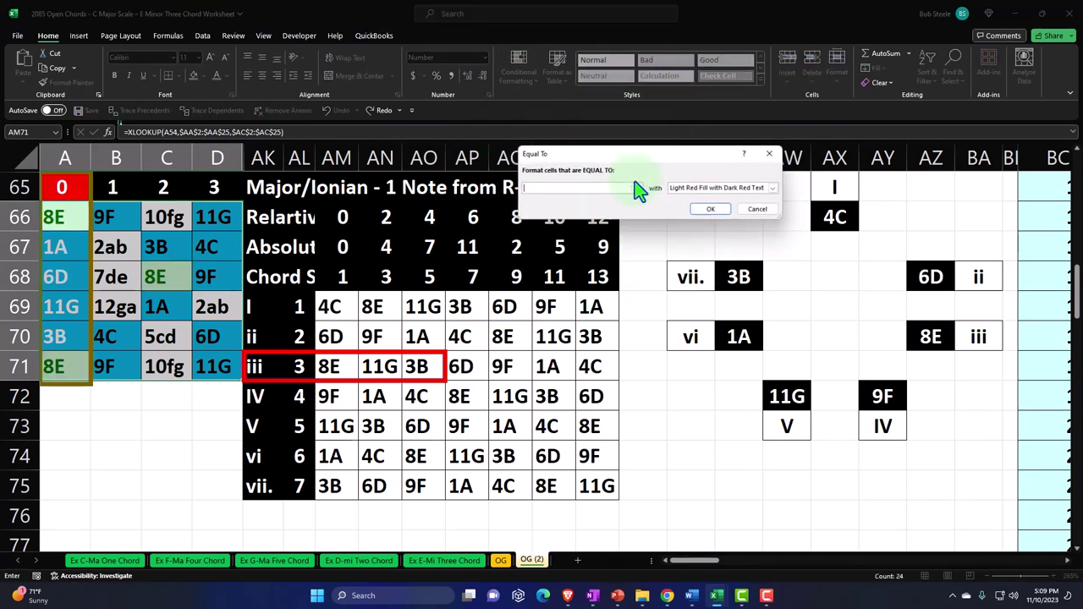
{"action": "left_click", "coordinate": [380, 366]}
{"action": "left_click", "coordinate": [711, 209]}
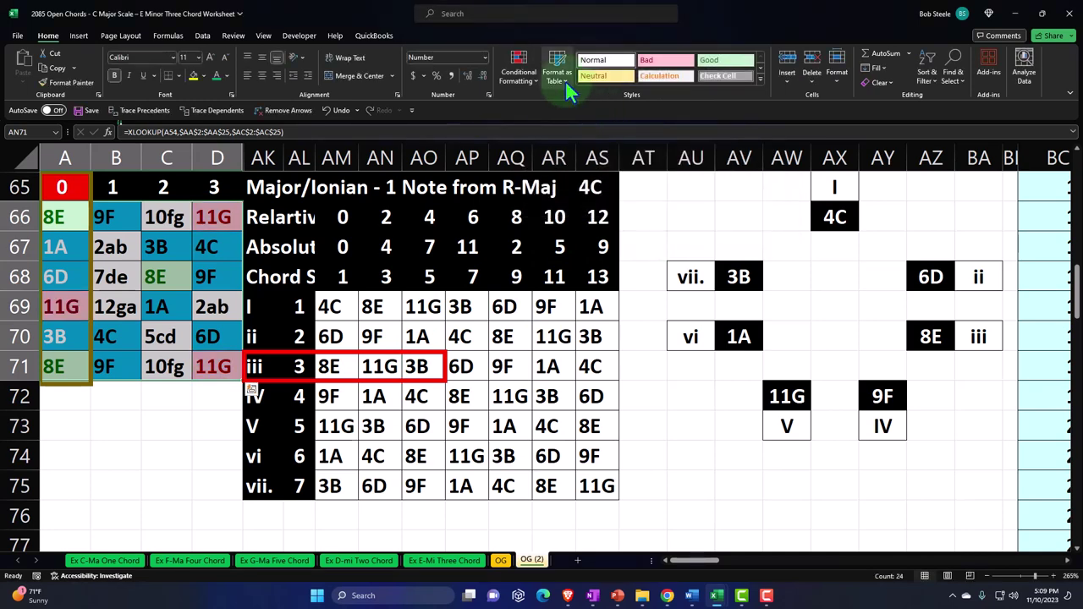
Add an Equal To rule on AO71 (3B) with yellow fill and dark yellow text
{"action": "left_click", "coordinate": [529, 73]}
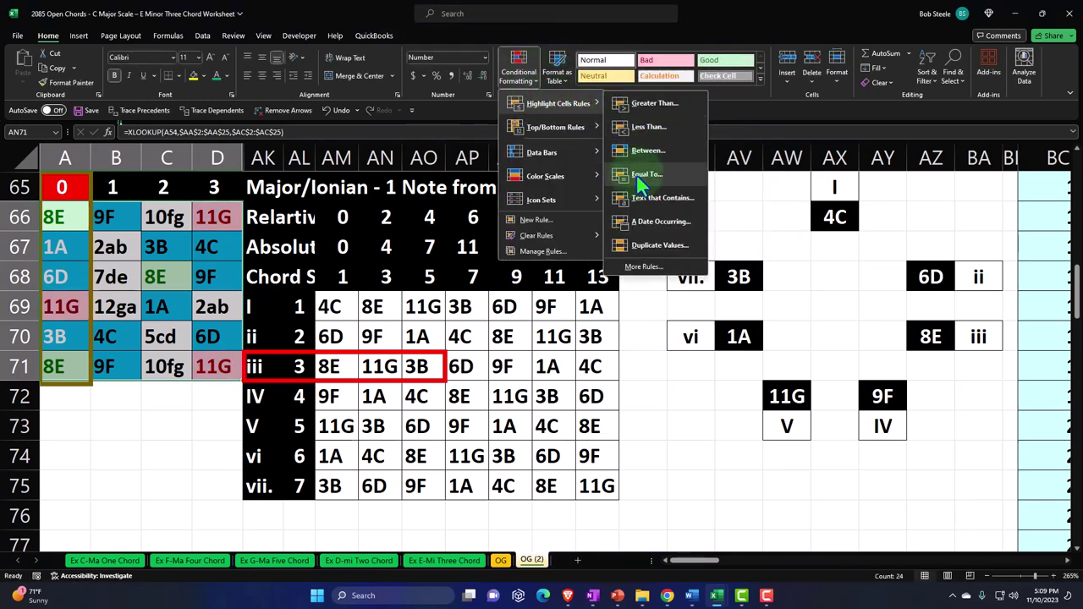
{"action": "left_click", "coordinate": [639, 177]}
{"action": "left_click", "coordinate": [415, 366]}
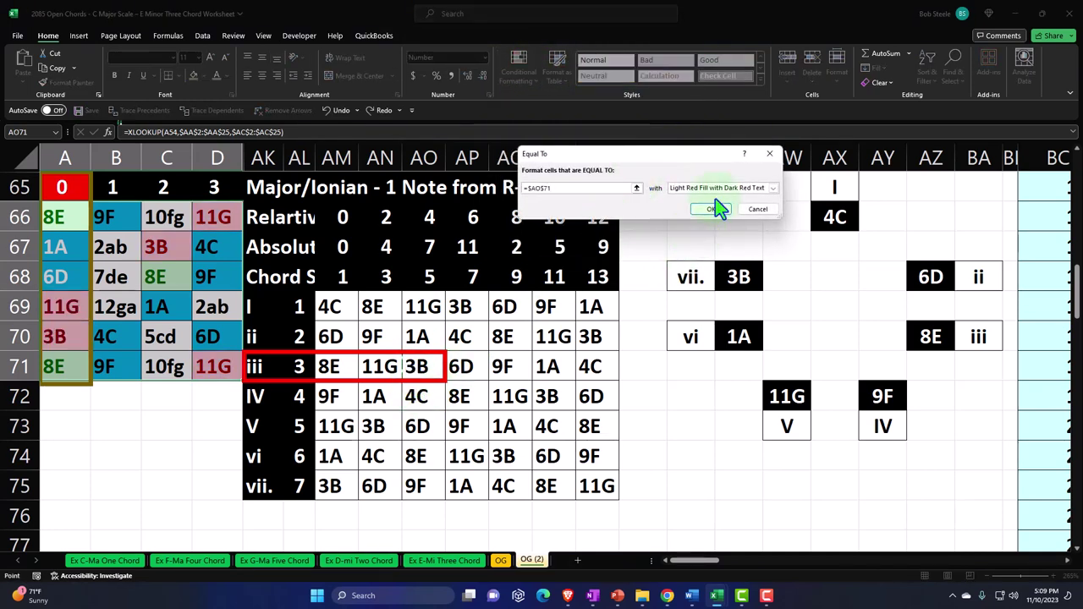
{"action": "left_click", "coordinate": [717, 189]}
{"action": "left_click", "coordinate": [711, 205]}
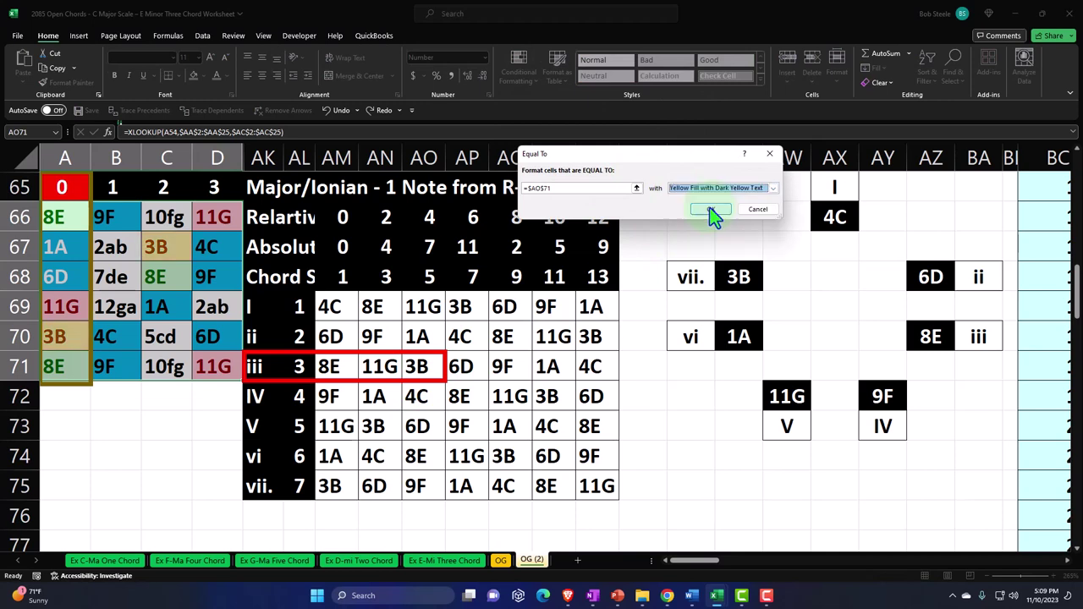
{"action": "left_click", "coordinate": [711, 210]}
Format-paint the green, pink and yellow note fills onto AM71, AN71 and AO71
{"action": "left_click", "coordinate": [148, 433]}
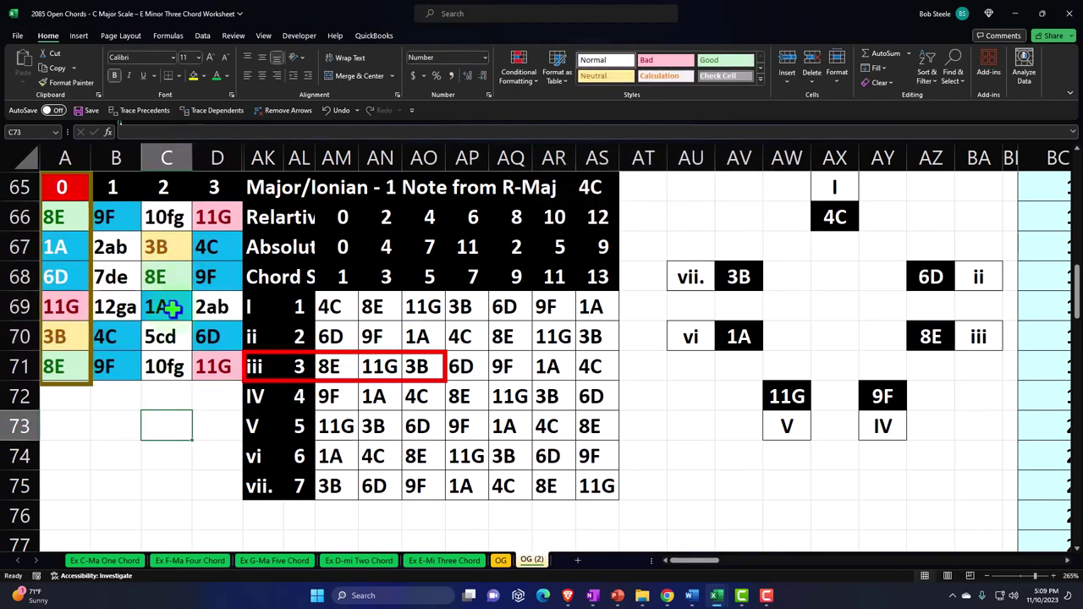
{"action": "left_click", "coordinate": [161, 275]}
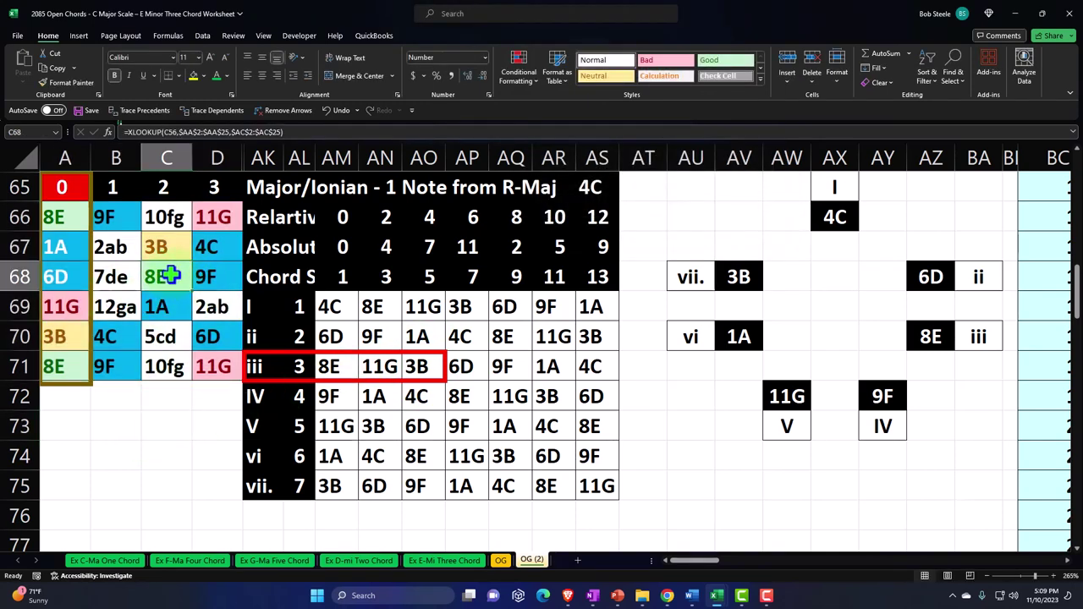
{"action": "left_click", "coordinate": [328, 367]}
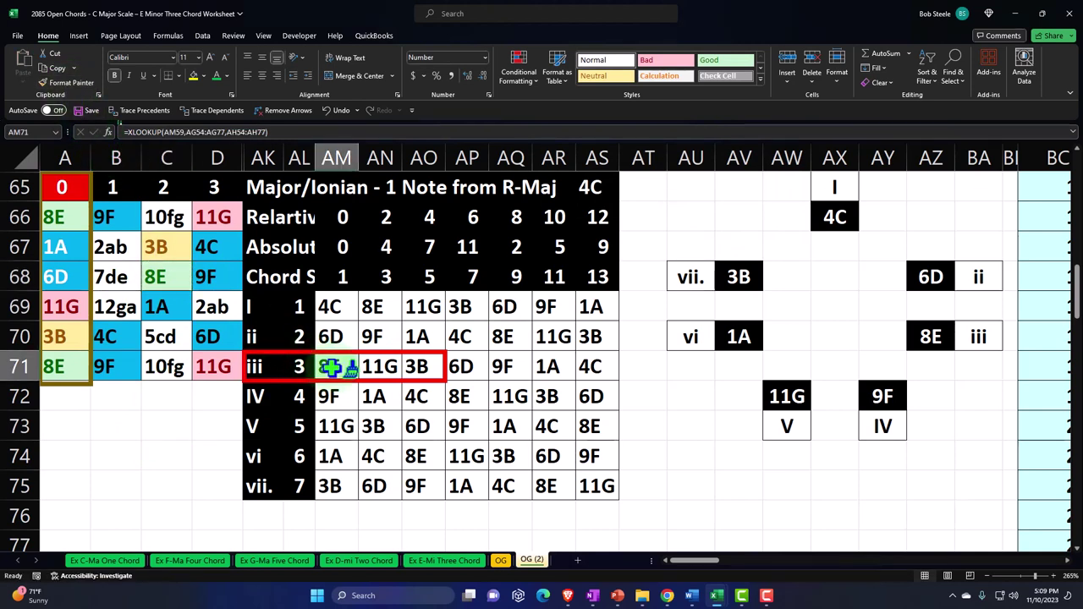
{"action": "left_click", "coordinate": [213, 217]}
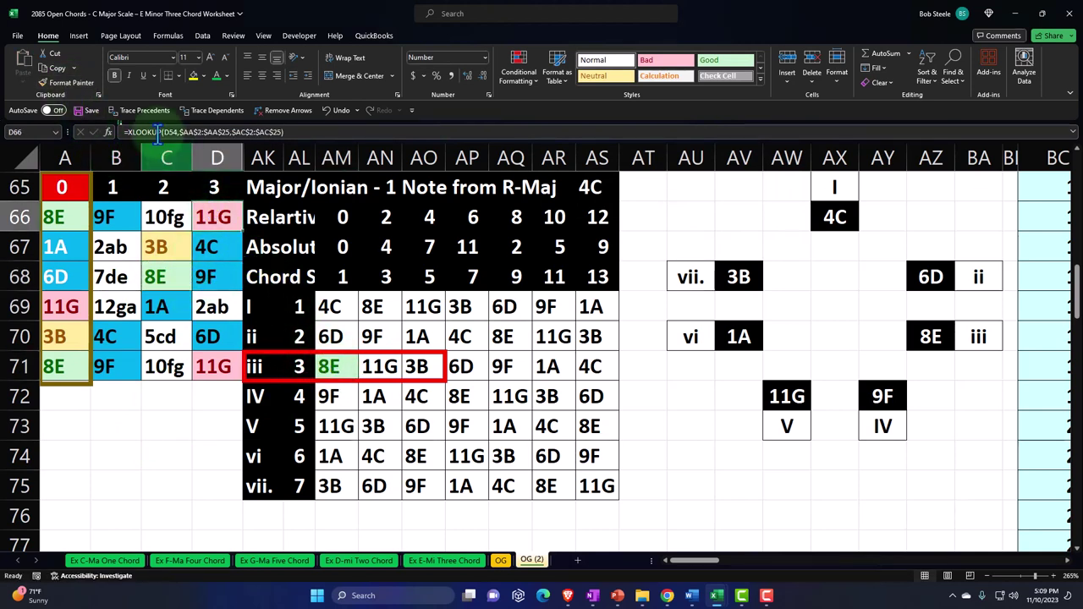
{"action": "left_click", "coordinate": [67, 83]}
{"action": "left_click", "coordinate": [380, 368]}
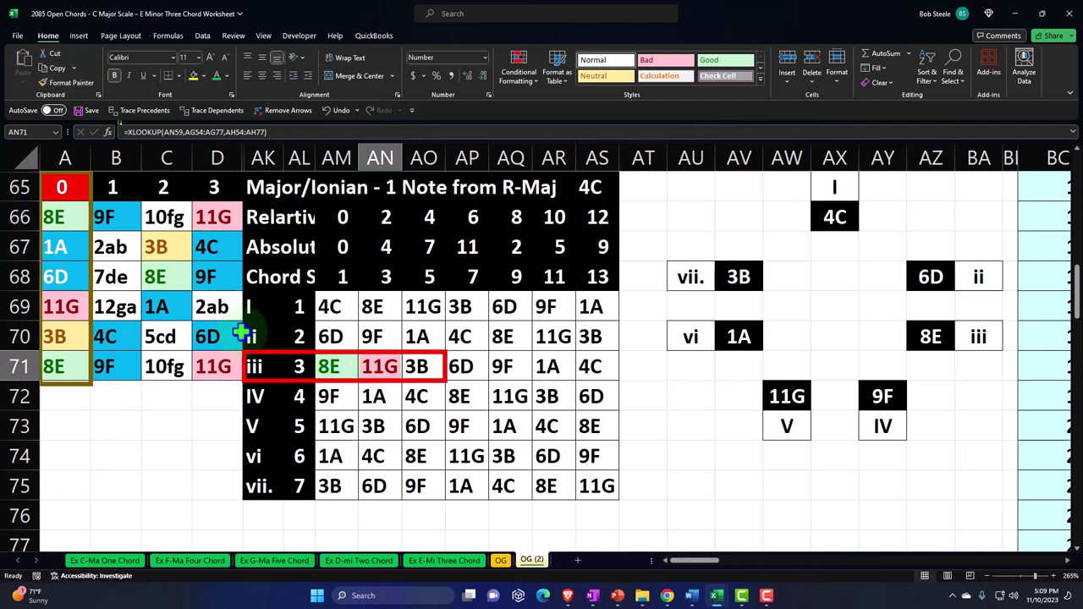
{"action": "left_click", "coordinate": [52, 365]}
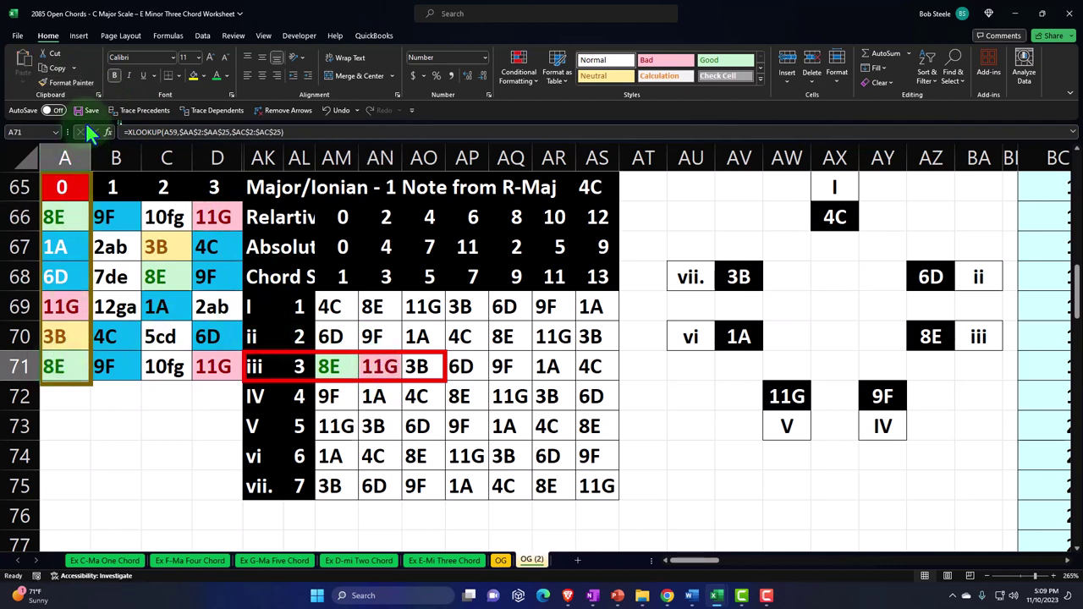
{"action": "key", "text": "Up"}
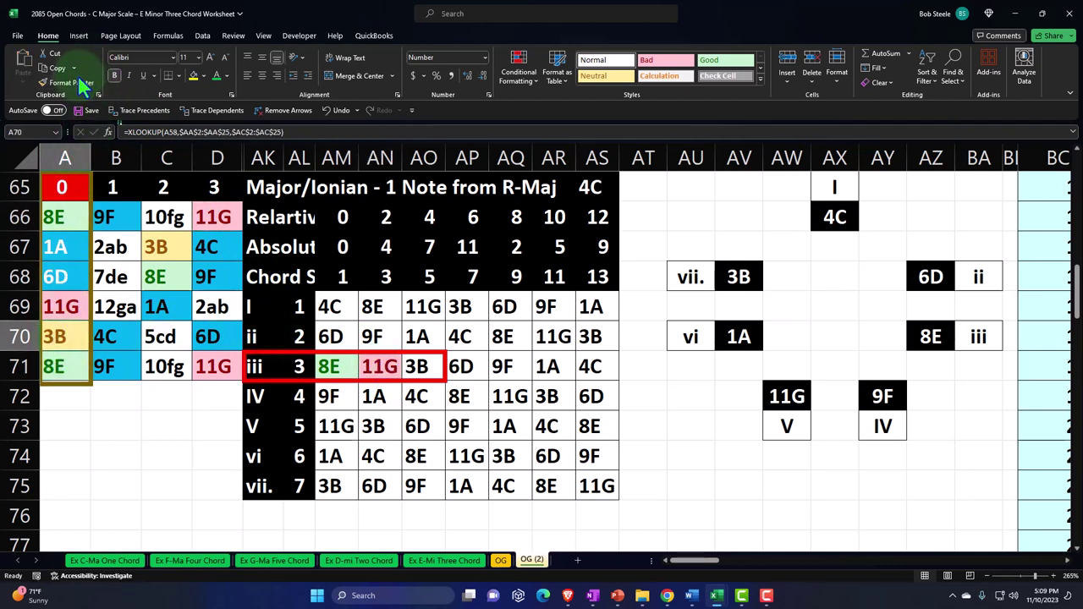
{"action": "left_click", "coordinate": [77, 78]}
{"action": "left_click", "coordinate": [416, 366]}
{"action": "scroll", "coordinate": [281, 396], "scroll_direction": "up", "scroll_amount": 1}
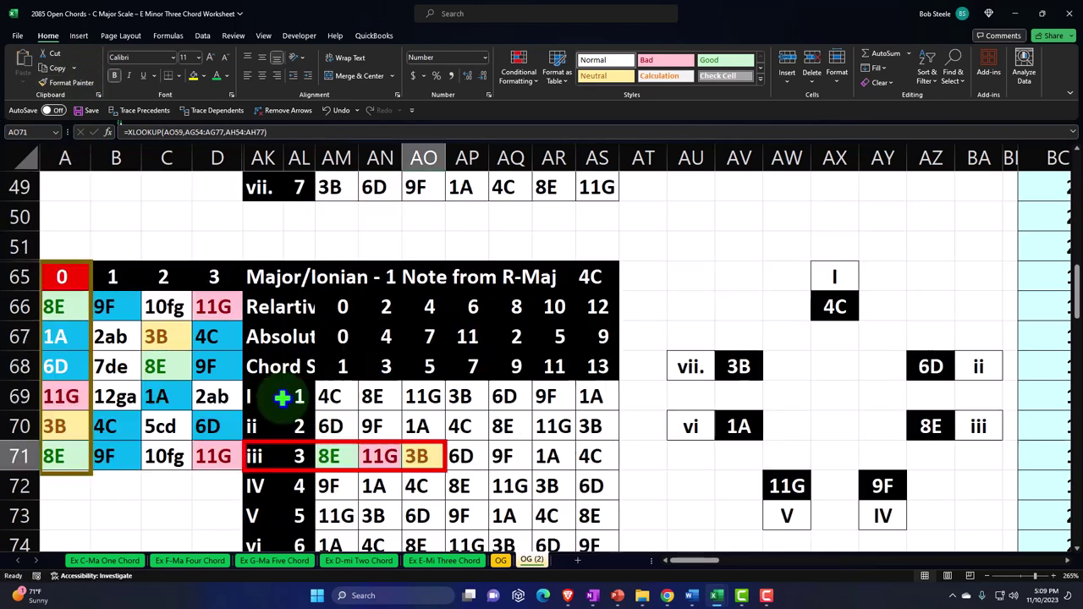
{"action": "scroll", "coordinate": [281, 397], "scroll_direction": "up", "scroll_amount": 5}
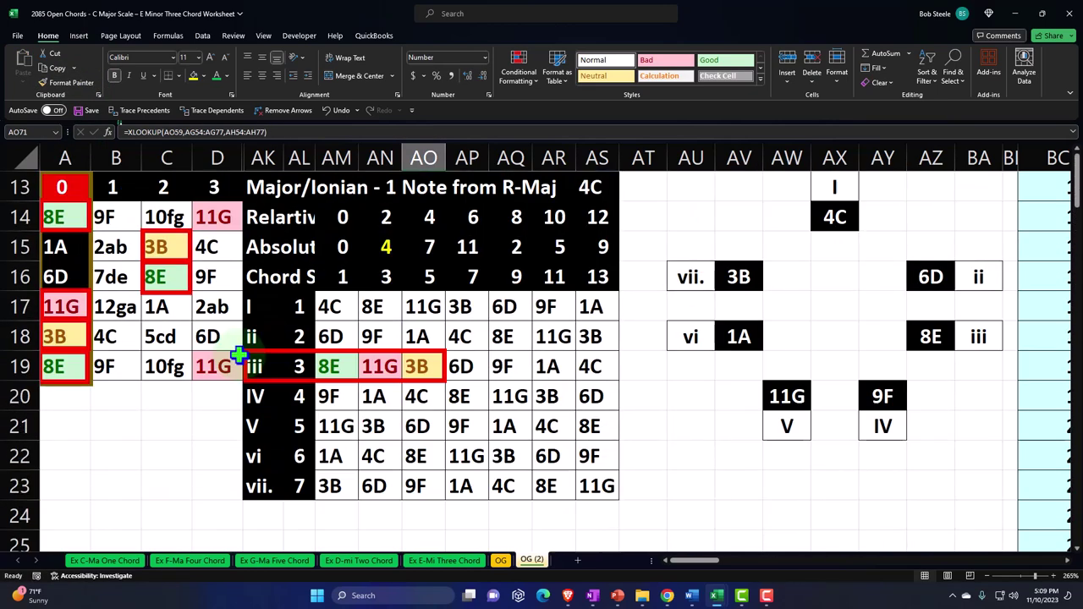
Move the red rectangle from the 3B and 8E cells over column A of the lower note table
{"action": "left_click", "coordinate": [190, 263]}
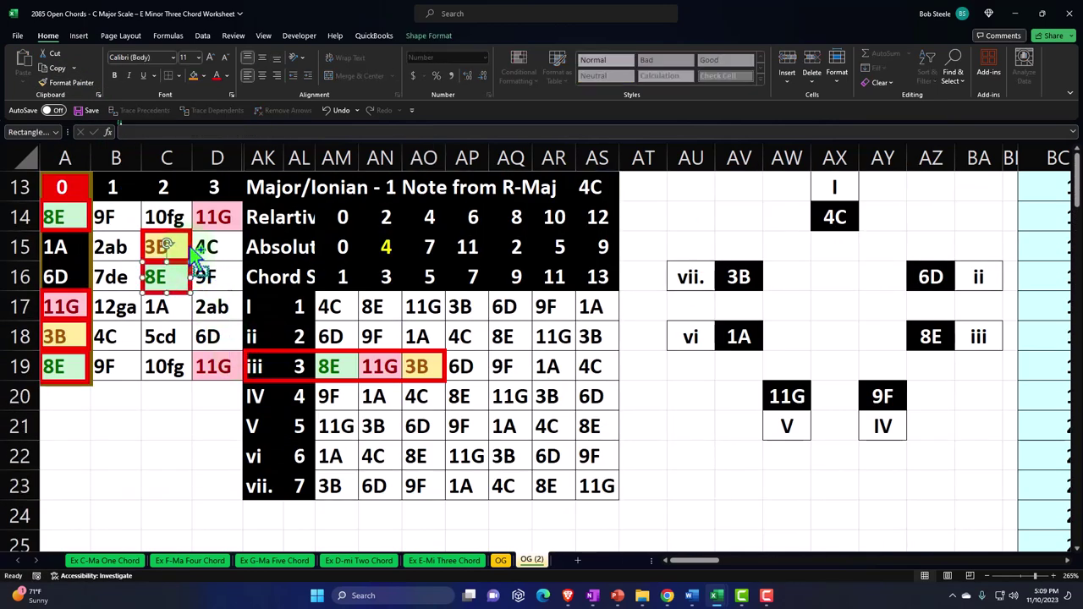
{"action": "left_click_drag", "start_coordinate": [197, 263], "coordinate": [88, 366]}
{"action": "scroll", "coordinate": [251, 360], "scroll_direction": "down", "scroll_amount": 9}
{"action": "scroll", "coordinate": [254, 360], "scroll_direction": "down", "scroll_amount": 3}
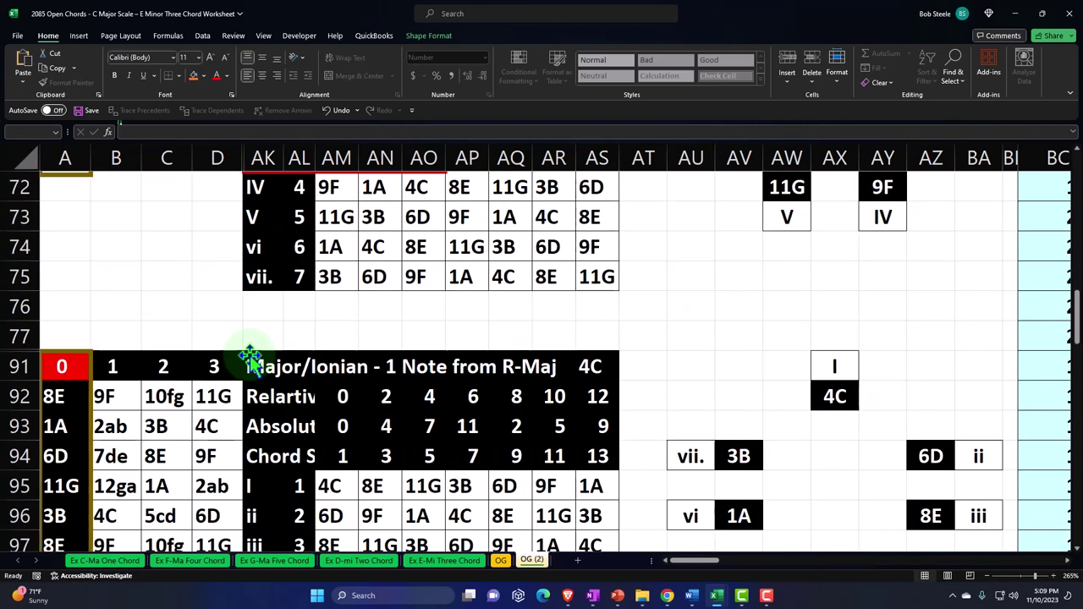
{"action": "scroll", "coordinate": [213, 368], "scroll_direction": "up", "scroll_amount": 4}
Paste copies of the red rectangles and place them around the chord notes in columns A and C
{"action": "left_click", "coordinate": [172, 478]}
{"action": "key", "text": "ctrl+v"}
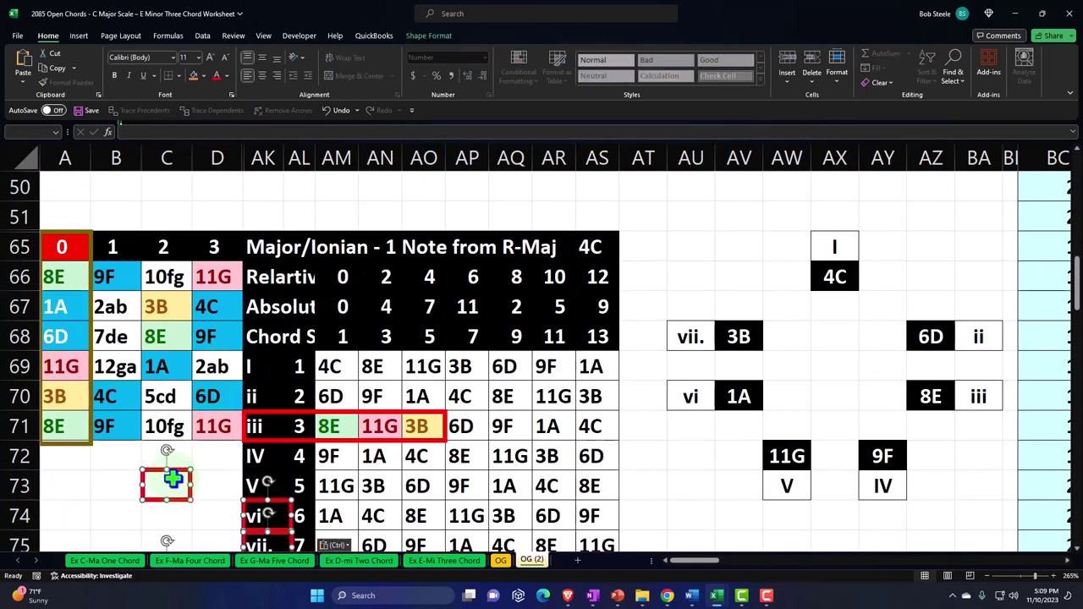
{"action": "left_click_drag", "start_coordinate": [192, 481], "coordinate": [88, 268]}
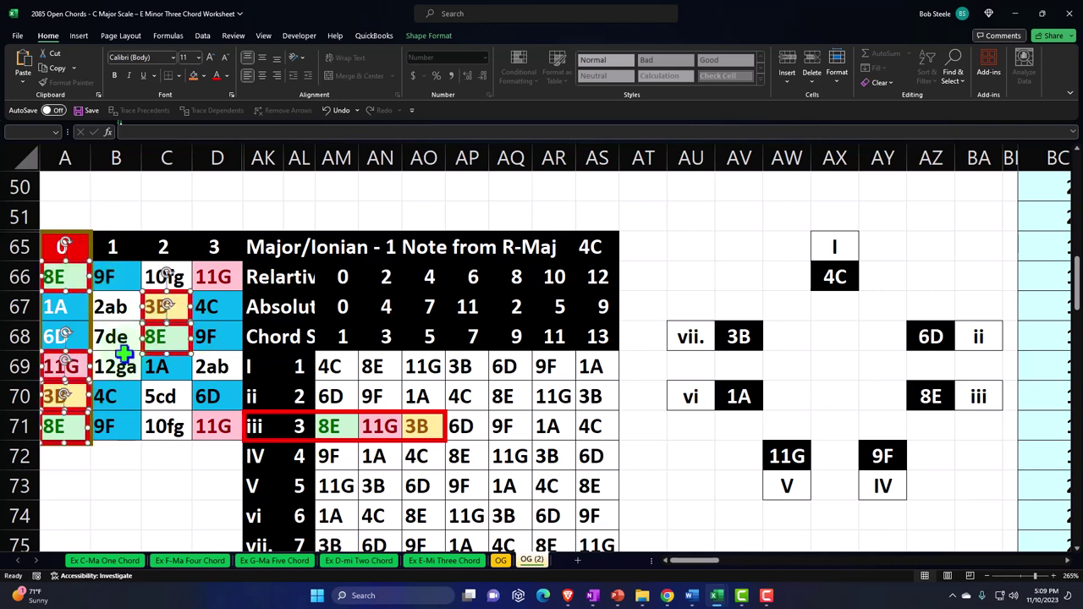
{"action": "left_click", "coordinate": [182, 506]}
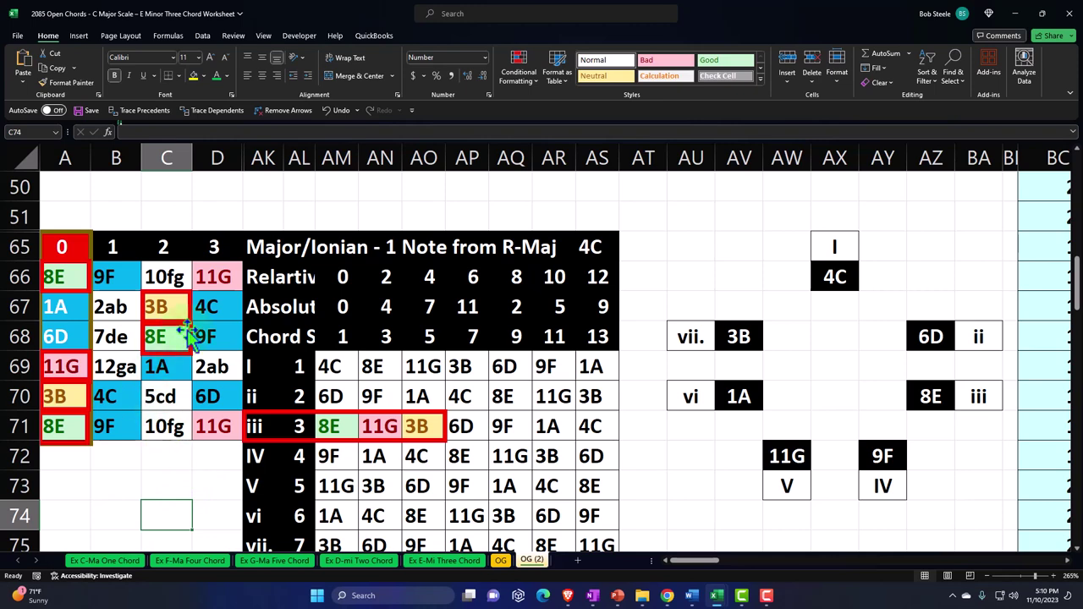
Make degree numbers 1, 2, 3, 5 and 6 (AL95:AL97, AL99:AL100) green
{"action": "scroll", "coordinate": [186, 337], "scroll_direction": "down", "scroll_amount": 1}
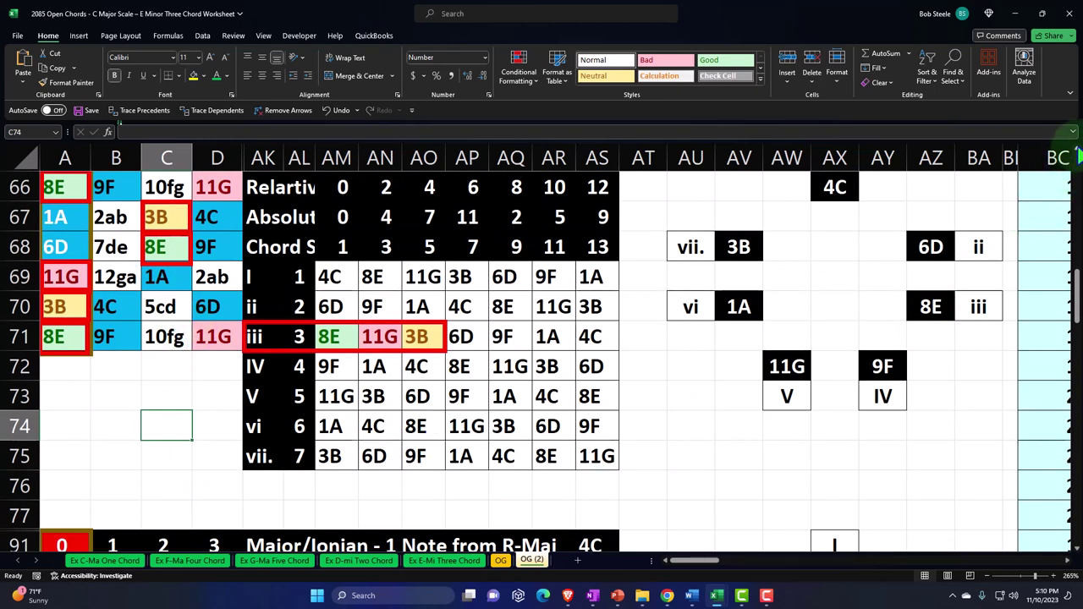
{"action": "scroll", "coordinate": [1079, 154], "scroll_direction": "up", "scroll_amount": 1}
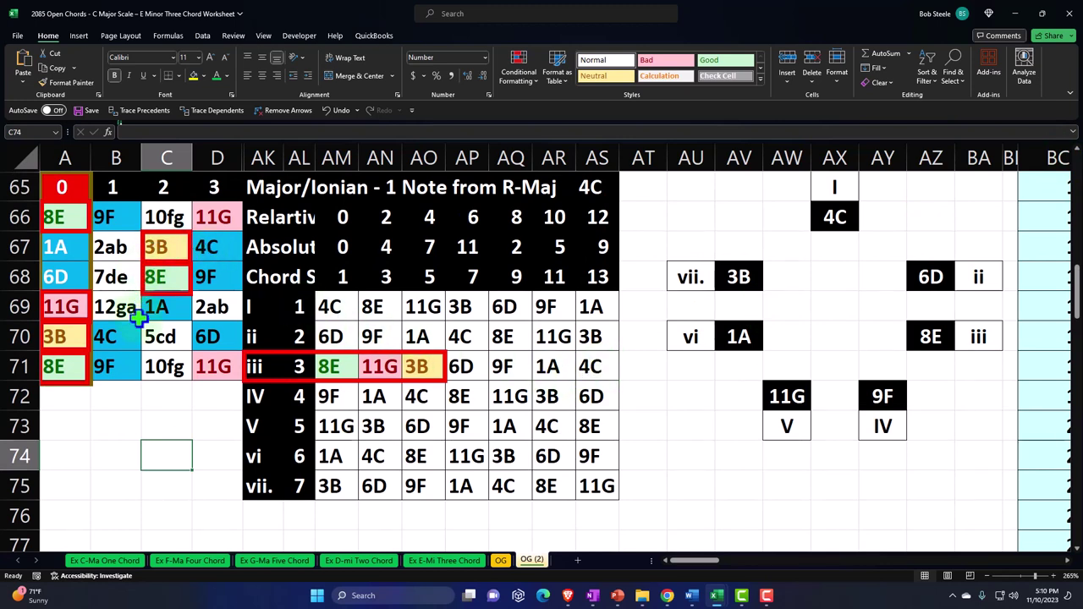
{"action": "scroll", "coordinate": [171, 330], "scroll_direction": "down", "scroll_amount": 9}
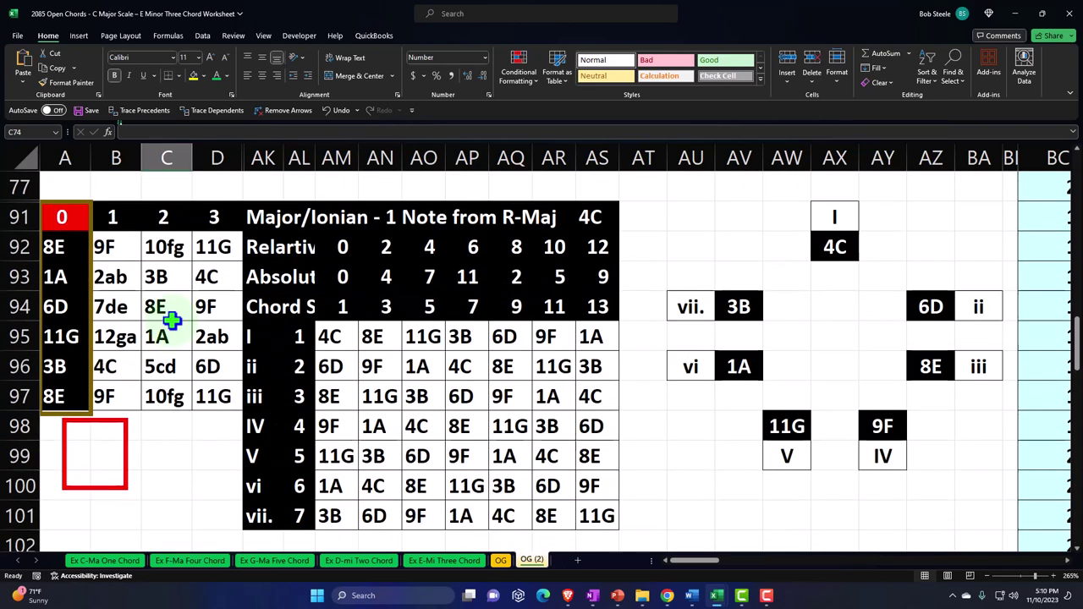
{"action": "left_click_drag", "start_coordinate": [295, 337], "coordinate": [299, 392]}
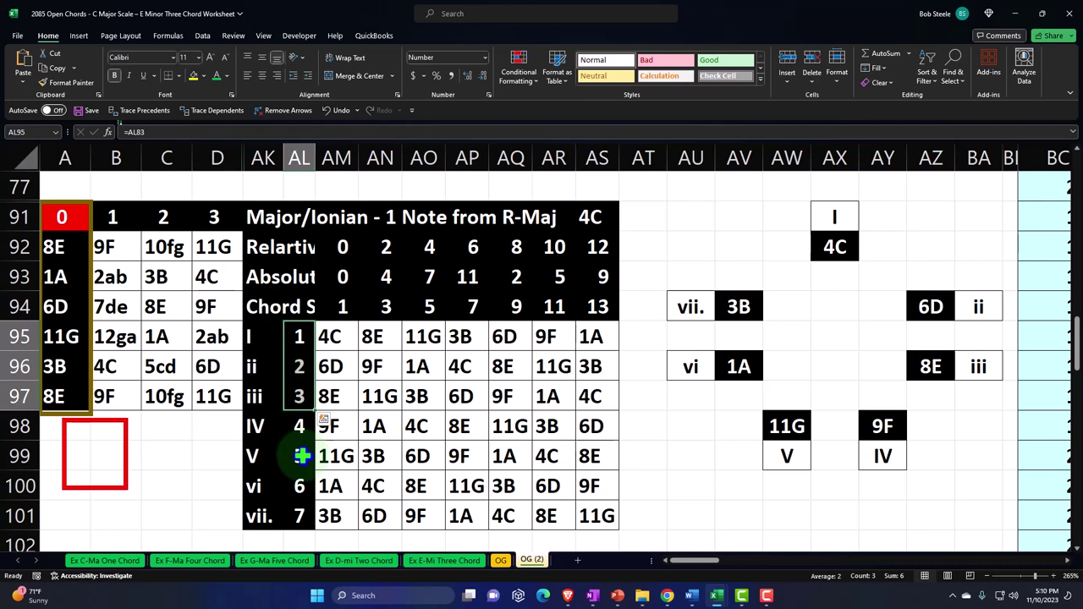
{"action": "left_click_drag", "start_coordinate": [302, 456], "coordinate": [298, 486]}
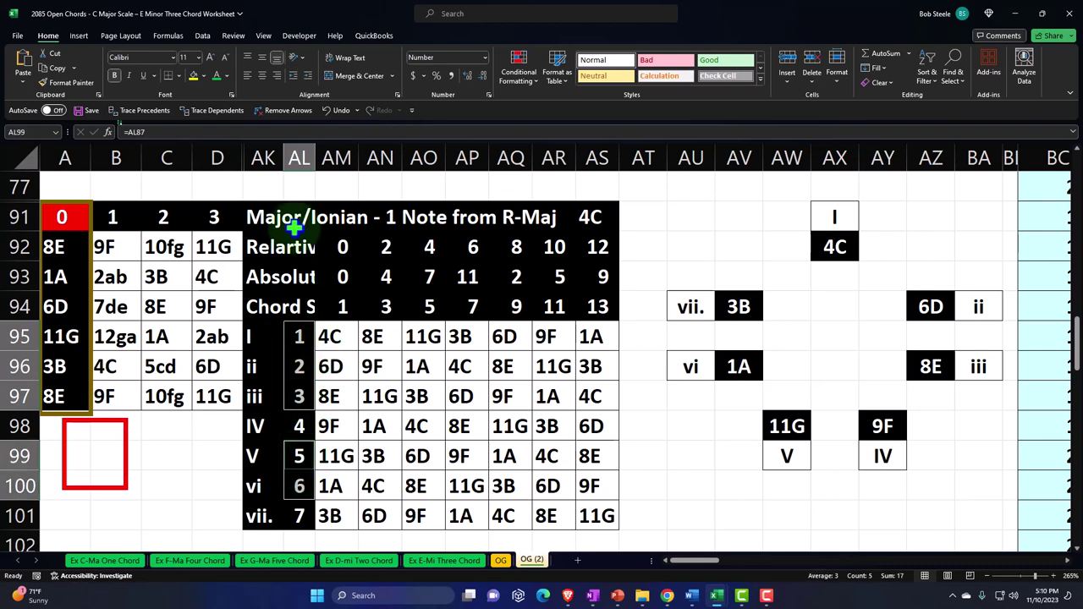
{"action": "left_click", "coordinate": [217, 77]}
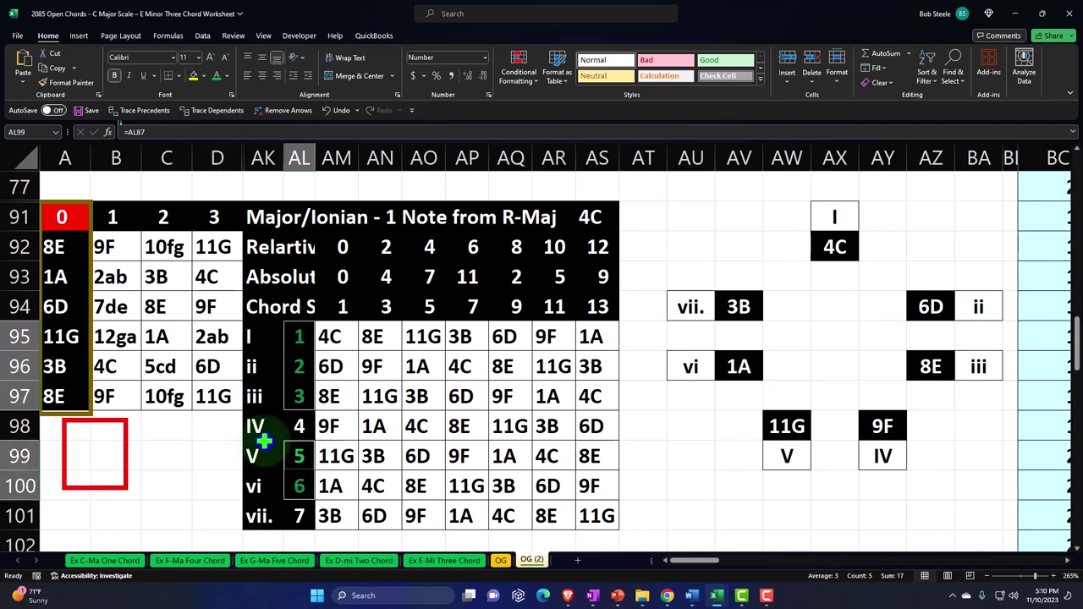
Frame the iii row (8E, 11G, 3B) at row 97 with the red rectangle, then select A92:D97
{"action": "left_click_drag", "start_coordinate": [126, 454], "coordinate": [441, 409]}
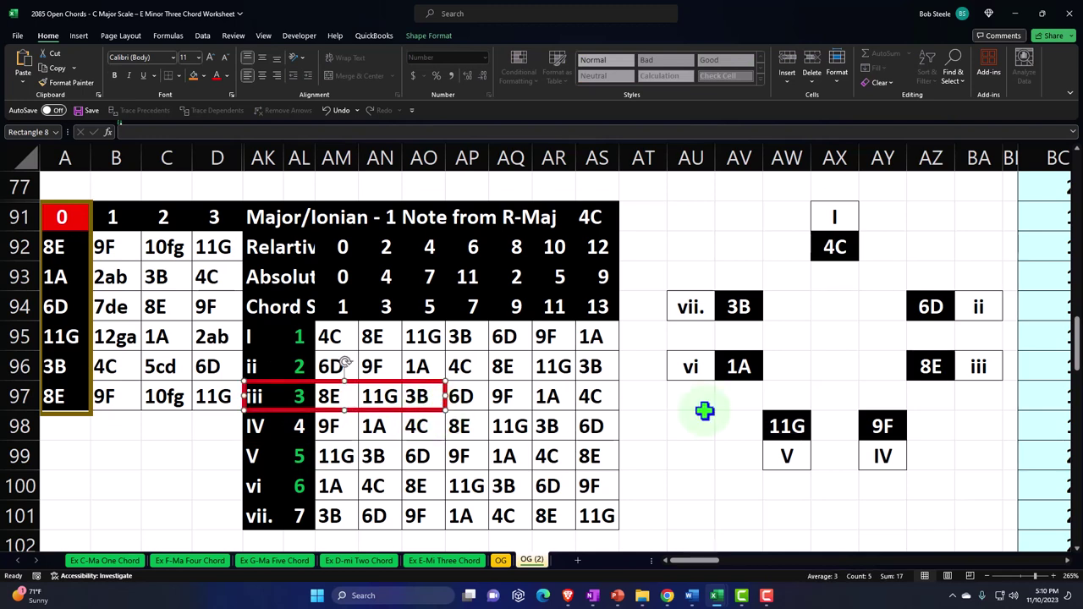
{"action": "scroll", "coordinate": [1068, 548], "scroll_direction": "down", "scroll_amount": 1}
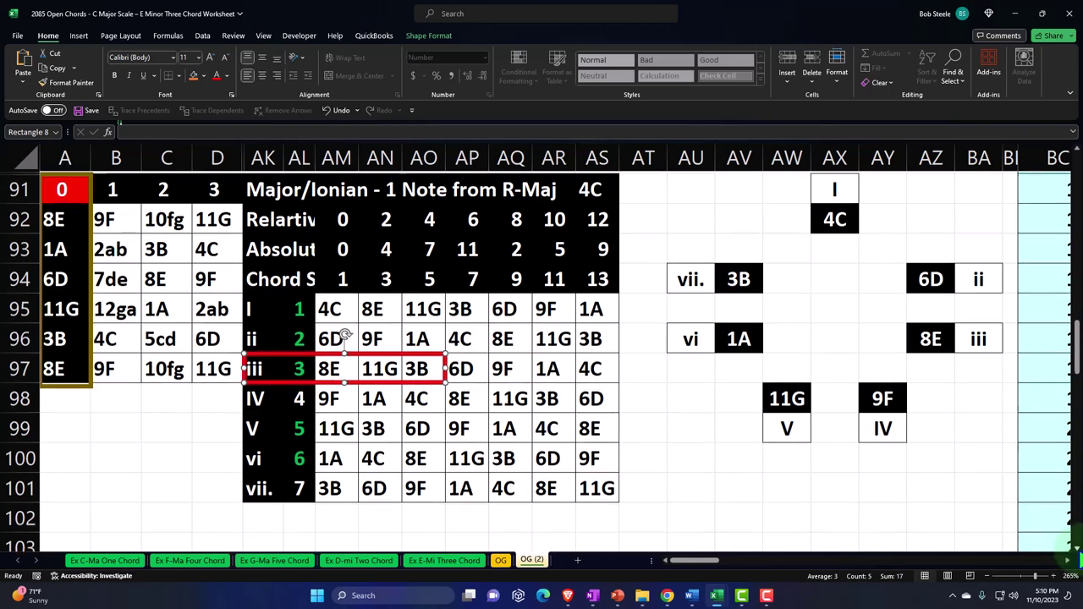
{"action": "left_click", "coordinate": [66, 216]}
{"action": "left_click_drag", "start_coordinate": [66, 217], "coordinate": [198, 356]}
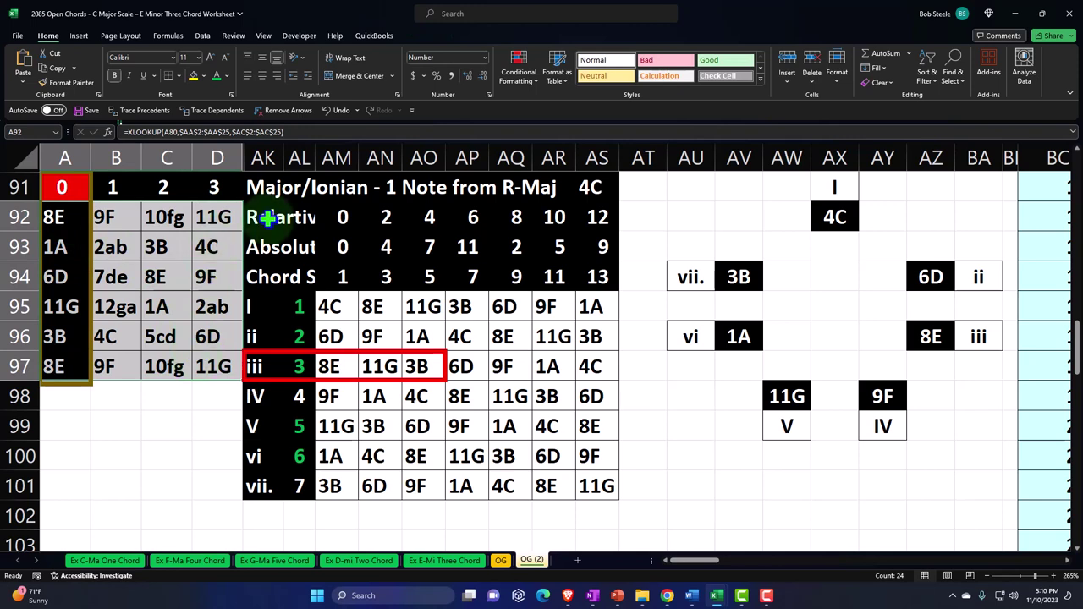
Add an Equal To rule on AM95 so 4C cells get a light blue fill
{"action": "left_click", "coordinate": [529, 61]}
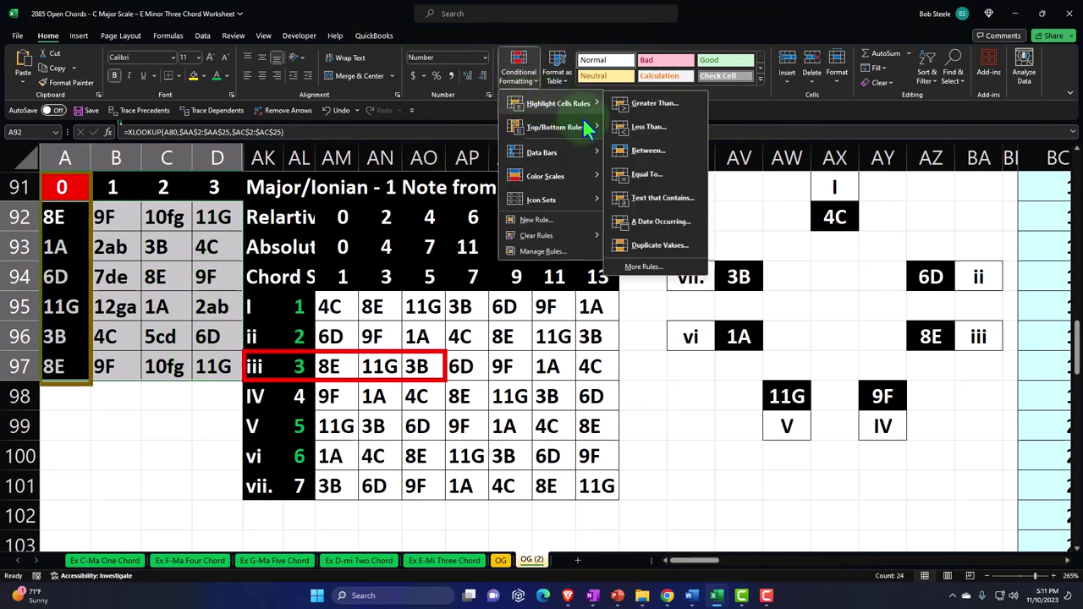
{"action": "left_click", "coordinate": [643, 174]}
{"action": "left_click", "coordinate": [343, 307]}
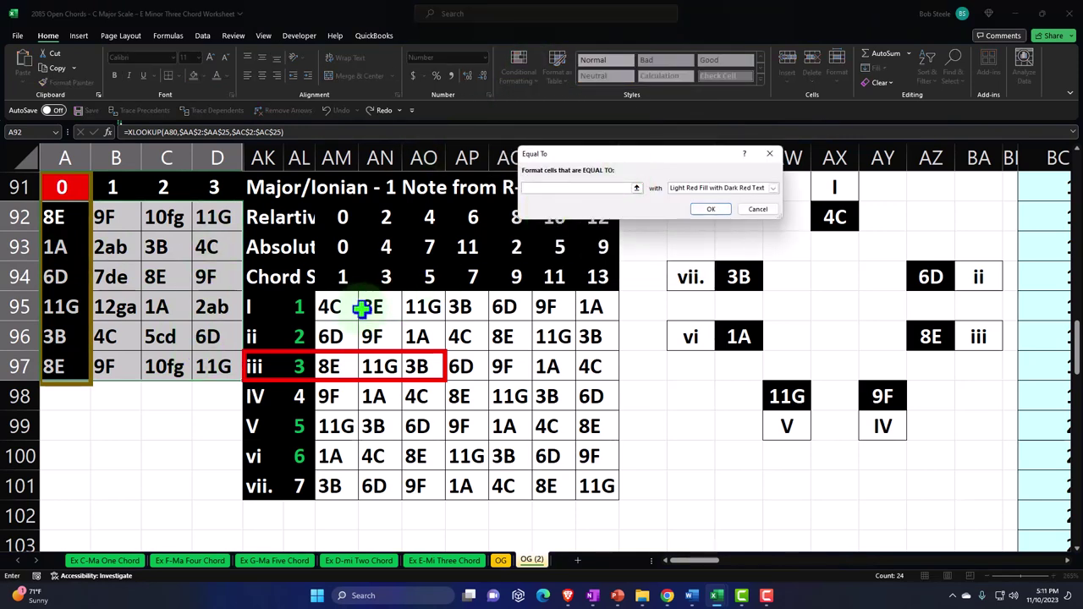
{"action": "left_click", "coordinate": [766, 187]}
{"action": "left_click", "coordinate": [736, 252]}
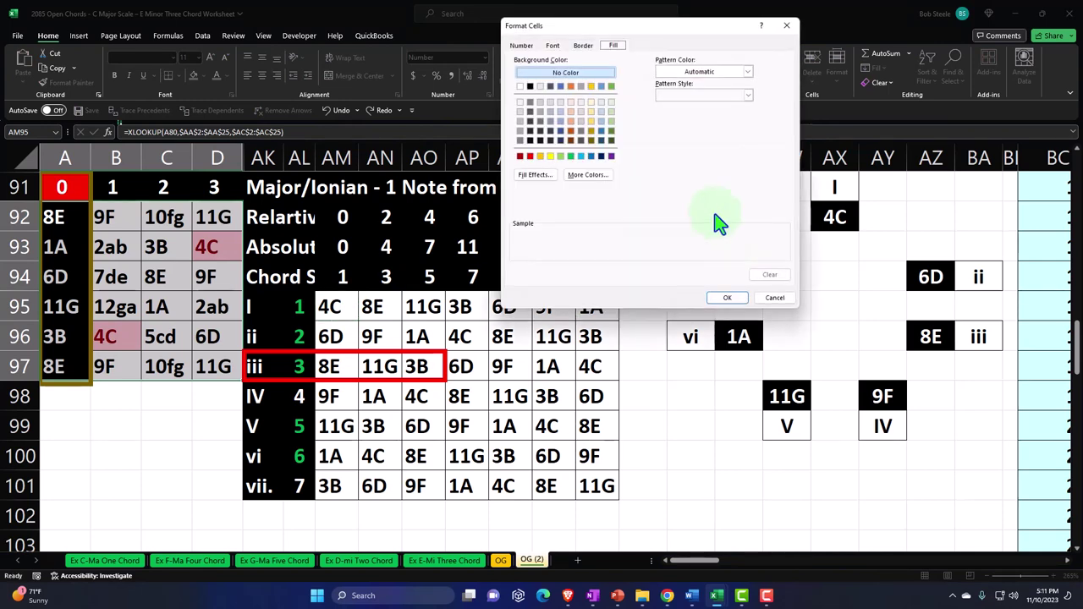
{"action": "left_click", "coordinate": [581, 156]}
{"action": "left_click", "coordinate": [725, 297]}
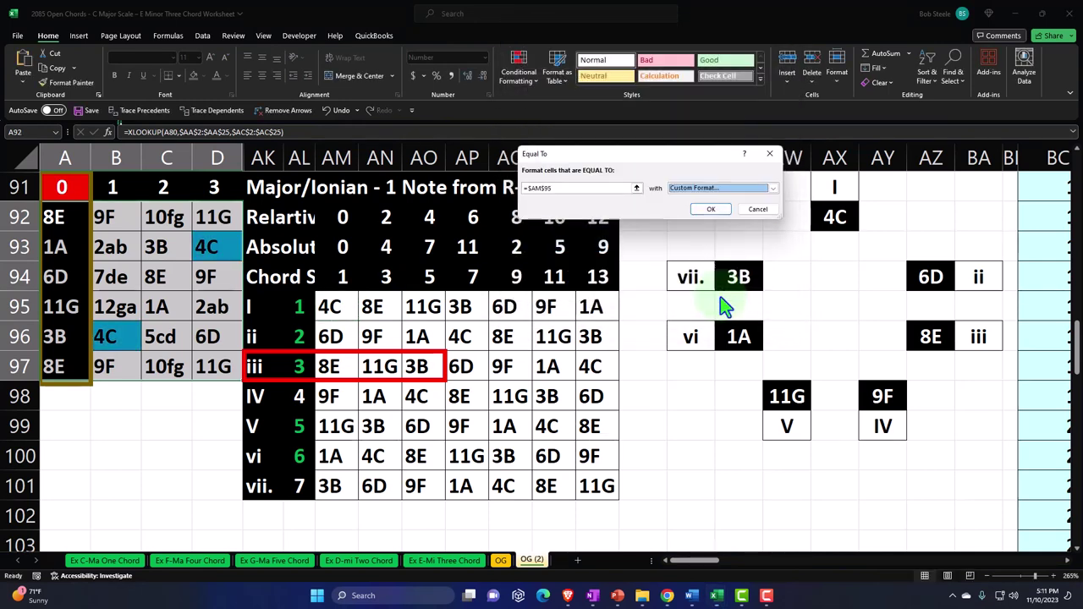
{"action": "left_click", "coordinate": [701, 213]}
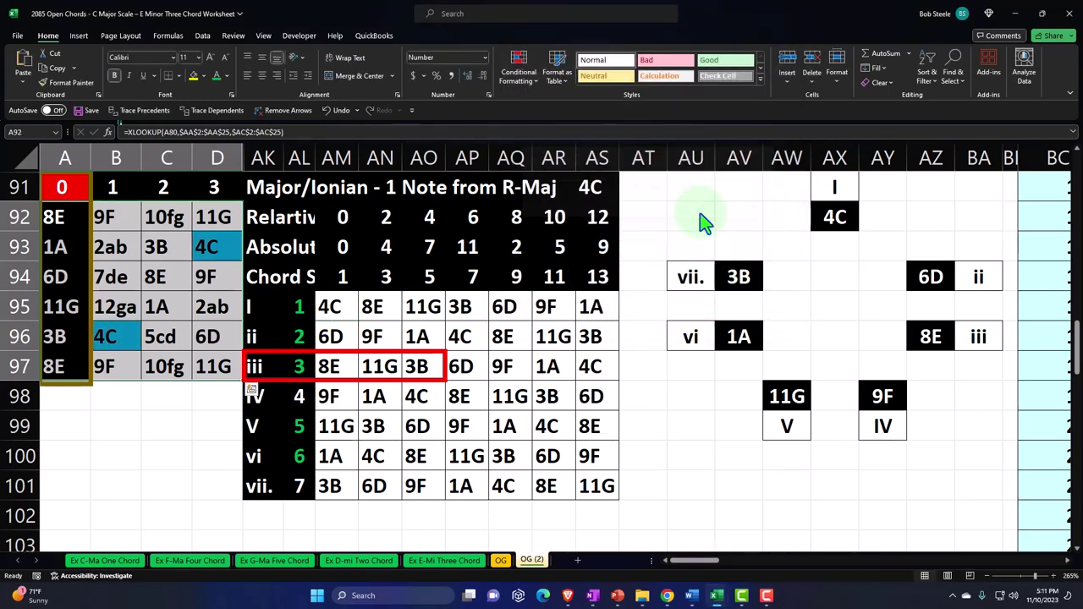
Add an Equal To rule on AM96 so 6D cells get a light blue fill
{"action": "left_click", "coordinate": [522, 65]}
{"action": "mouse_move", "coordinate": [554, 104]}
{"action": "left_click", "coordinate": [645, 174]}
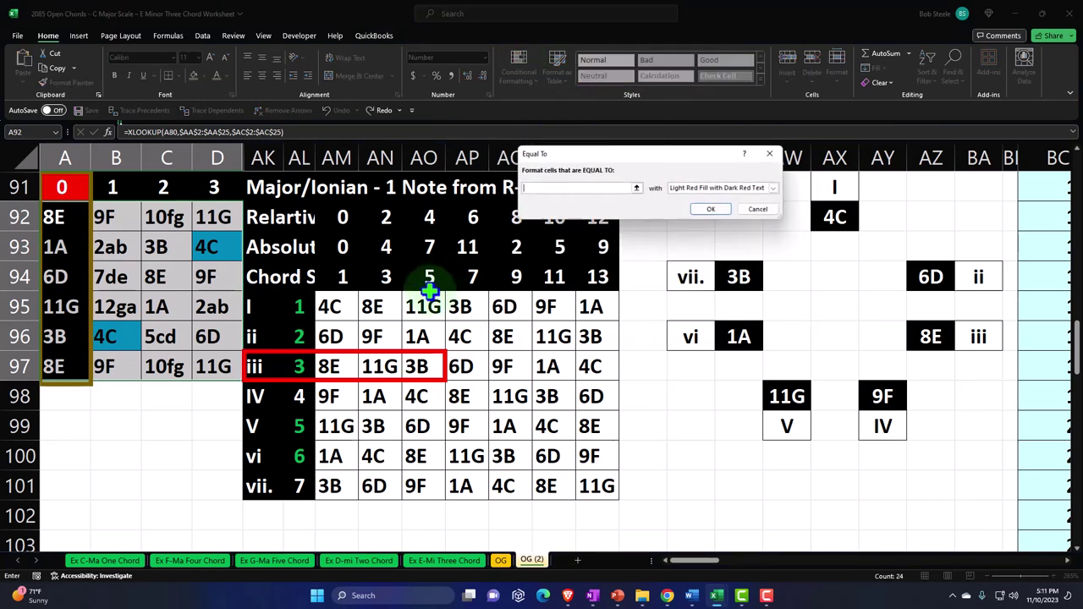
{"action": "left_click", "coordinate": [330, 336]}
{"action": "left_click", "coordinate": [772, 188]}
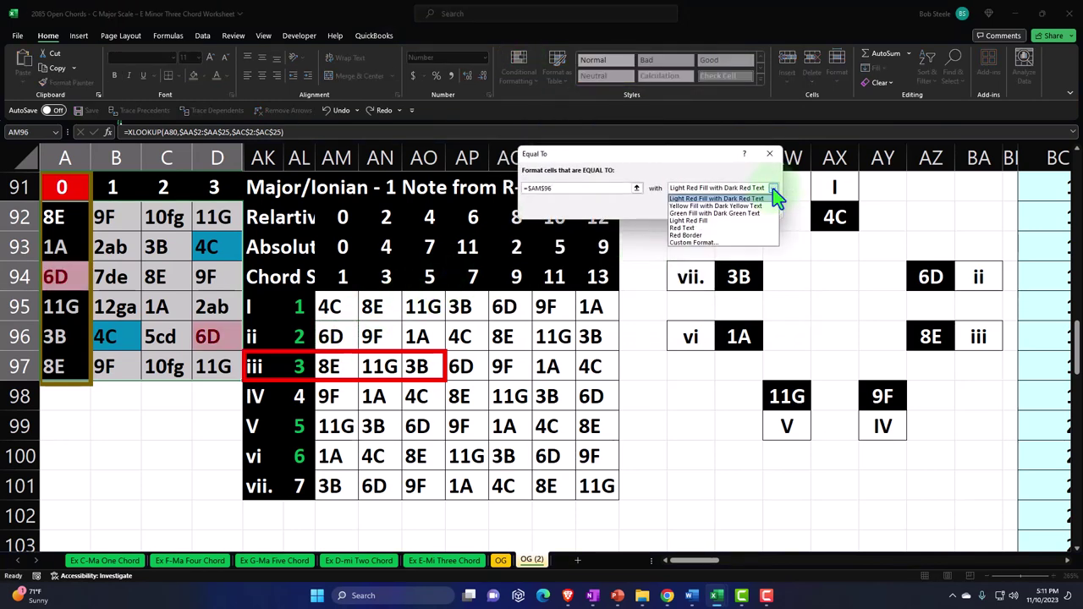
{"action": "left_click", "coordinate": [709, 245]}
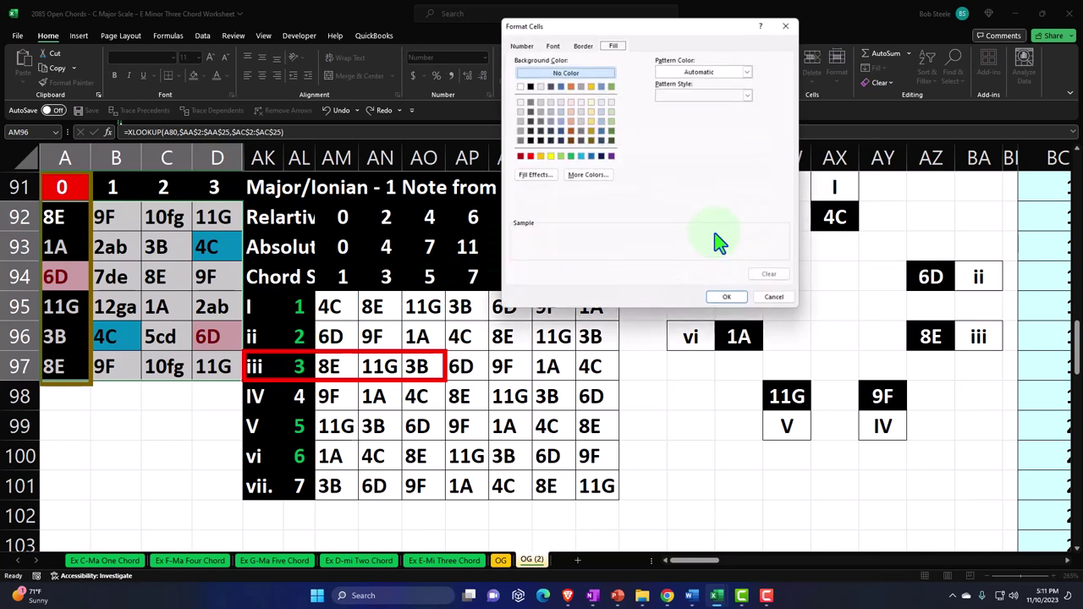
{"action": "left_click", "coordinate": [581, 155]}
{"action": "left_click", "coordinate": [729, 297]}
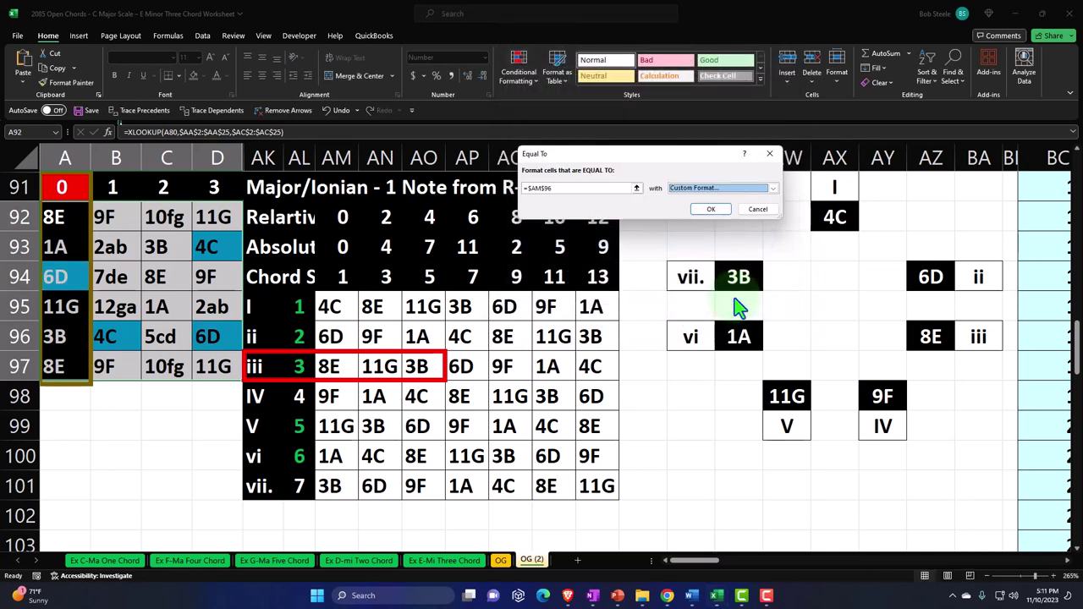
{"action": "left_click", "coordinate": [707, 209]}
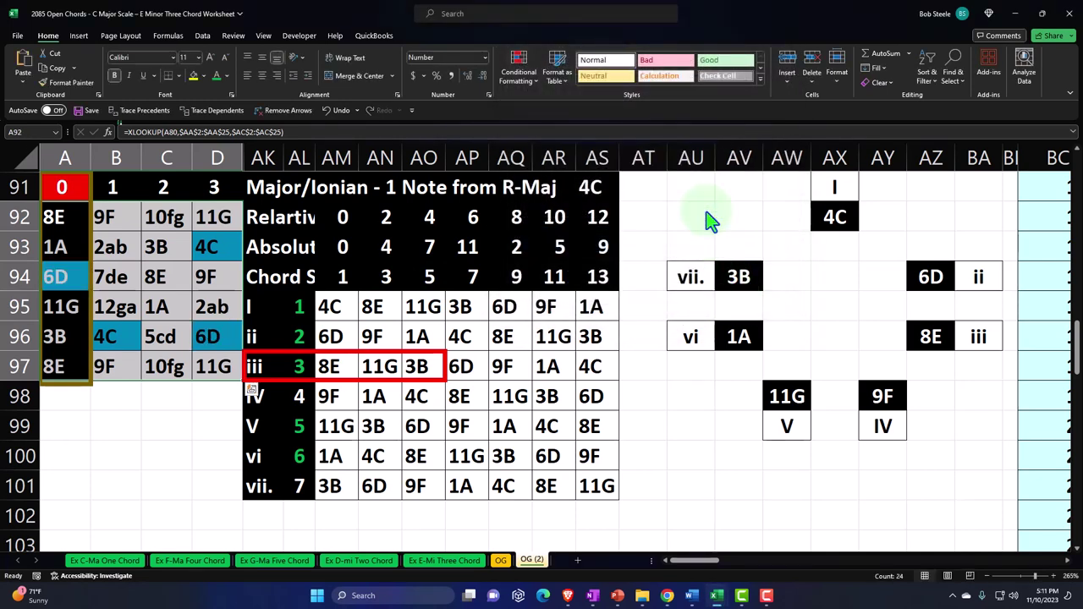
Add an Equal To rule on AM97 so 8E cells get a light blue fill
{"action": "left_click", "coordinate": [527, 61]}
{"action": "mouse_move", "coordinate": [558, 103]}
{"action": "left_click", "coordinate": [647, 174]}
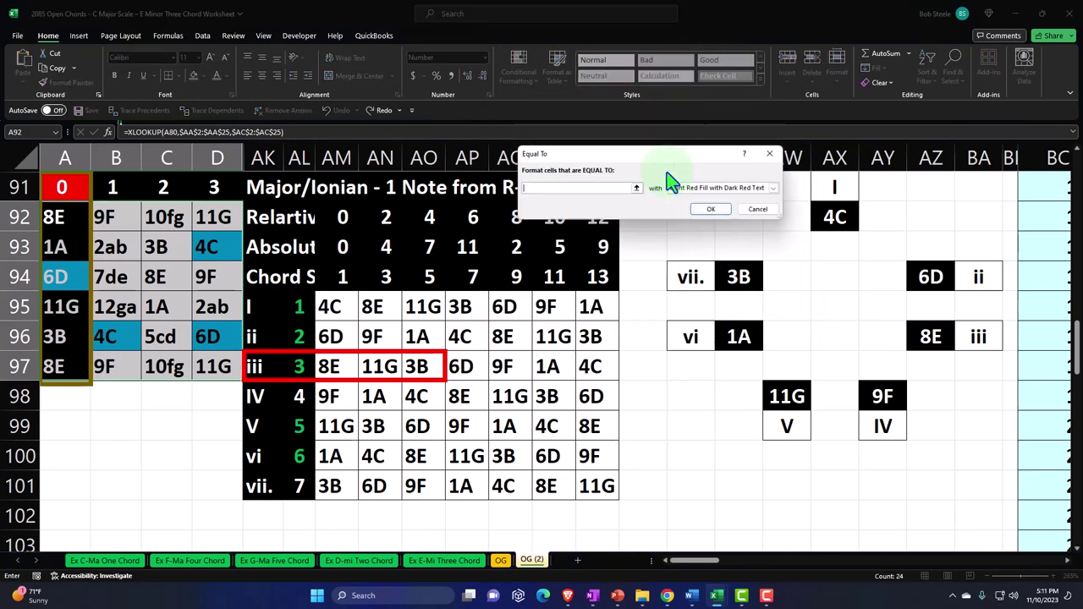
{"action": "left_click", "coordinate": [330, 365]}
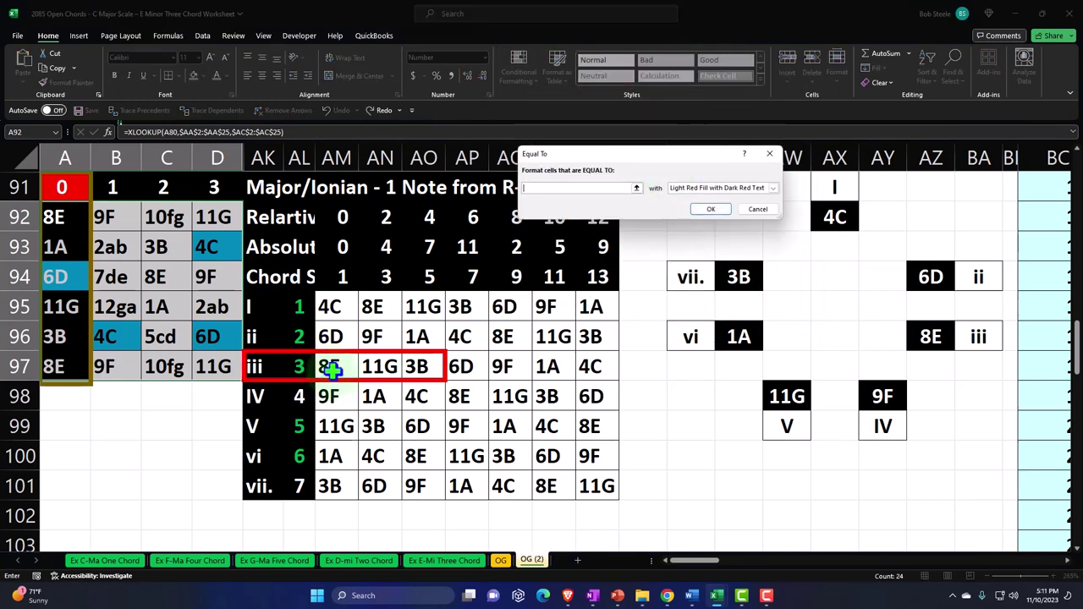
{"action": "left_click", "coordinate": [772, 188]}
{"action": "left_click", "coordinate": [719, 244]}
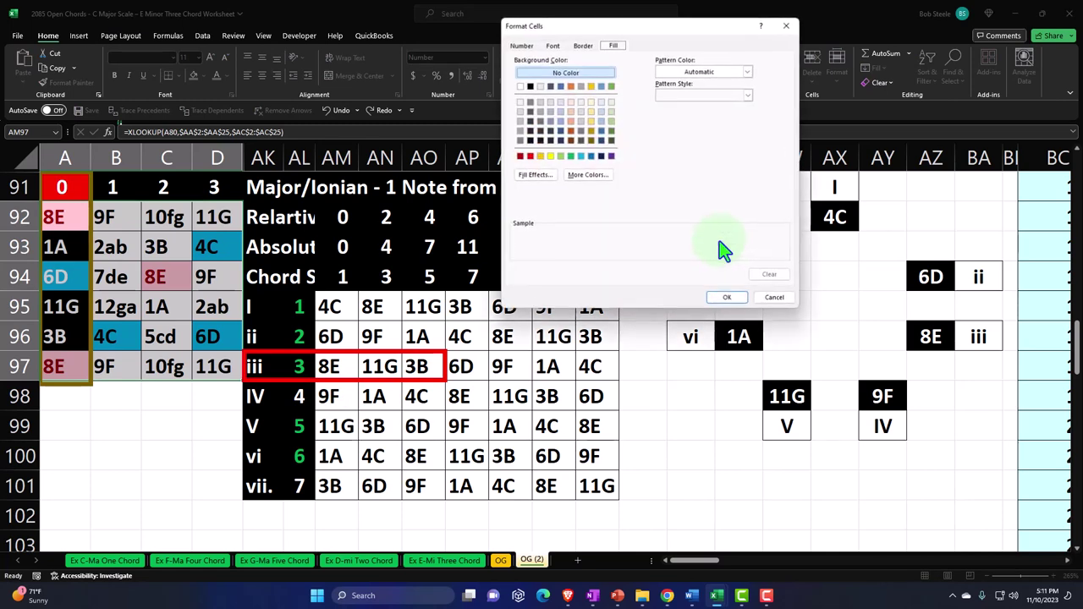
{"action": "left_click", "coordinate": [581, 155]}
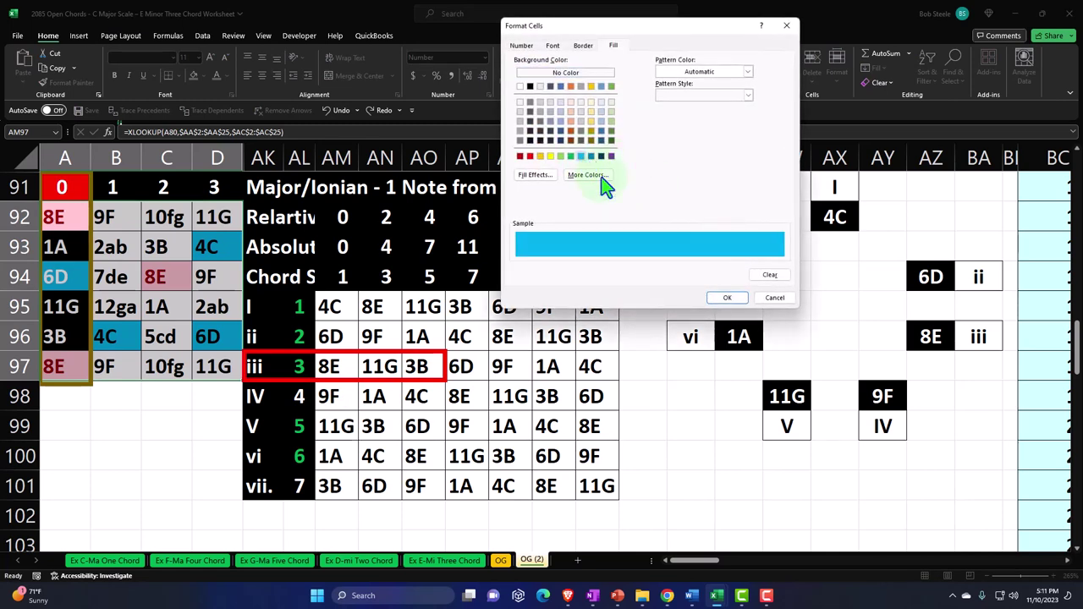
{"action": "left_click", "coordinate": [724, 299]}
{"action": "left_click", "coordinate": [710, 209]}
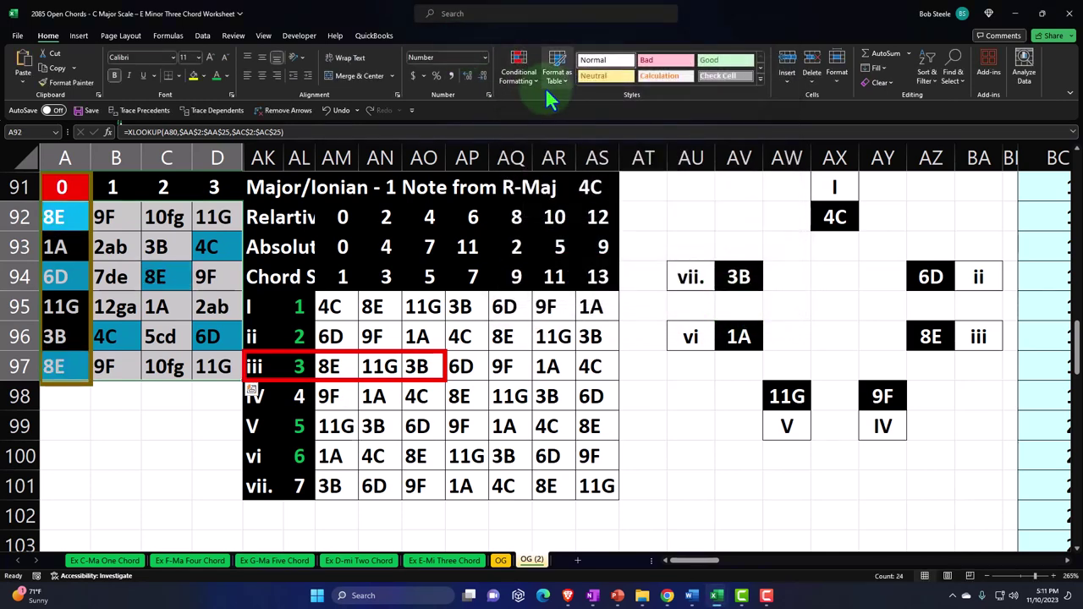
Add an Equal To rule on AM98 so 9F cells get a light blue fill
{"action": "left_click", "coordinate": [521, 81]}
{"action": "mouse_move", "coordinate": [564, 105]}
{"action": "left_click", "coordinate": [626, 174]}
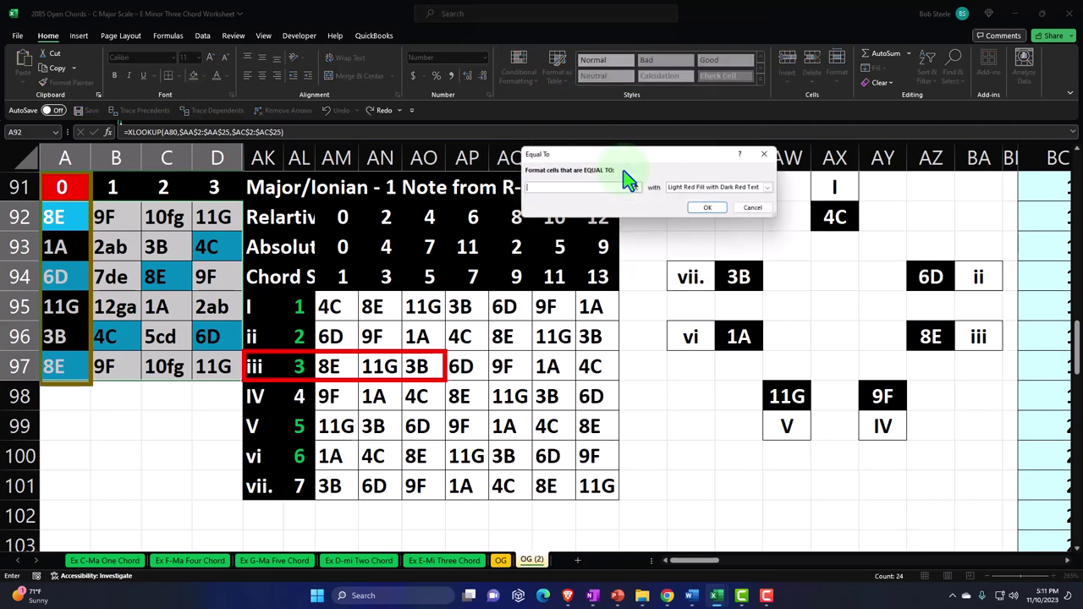
{"action": "left_click", "coordinate": [330, 395]}
{"action": "left_click", "coordinate": [717, 188]}
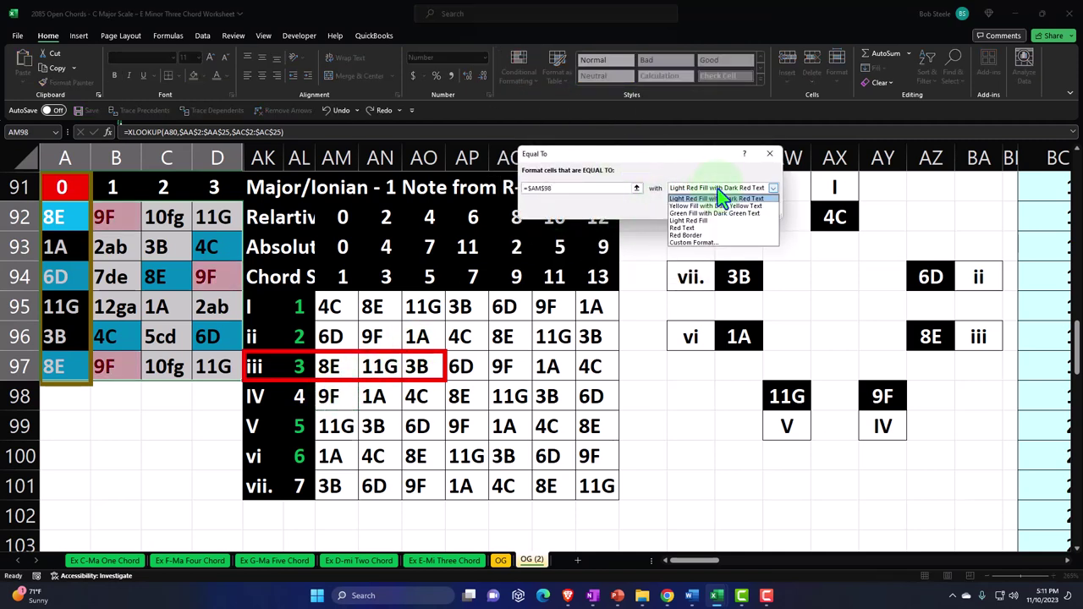
{"action": "left_click", "coordinate": [703, 243]}
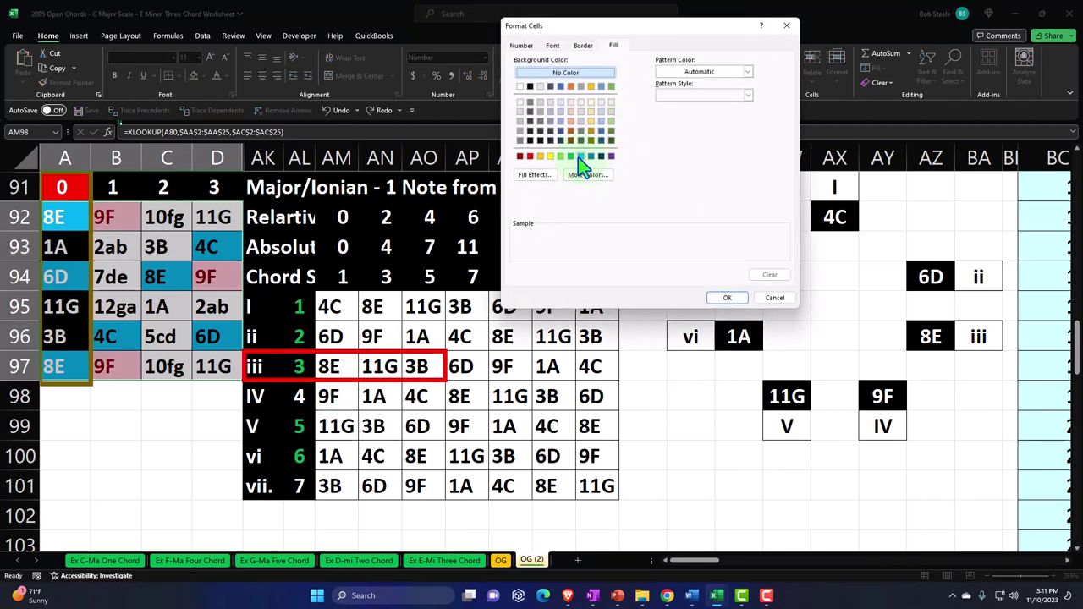
{"action": "left_click", "coordinate": [581, 156]}
{"action": "left_click", "coordinate": [726, 298]}
{"action": "left_click", "coordinate": [715, 218]}
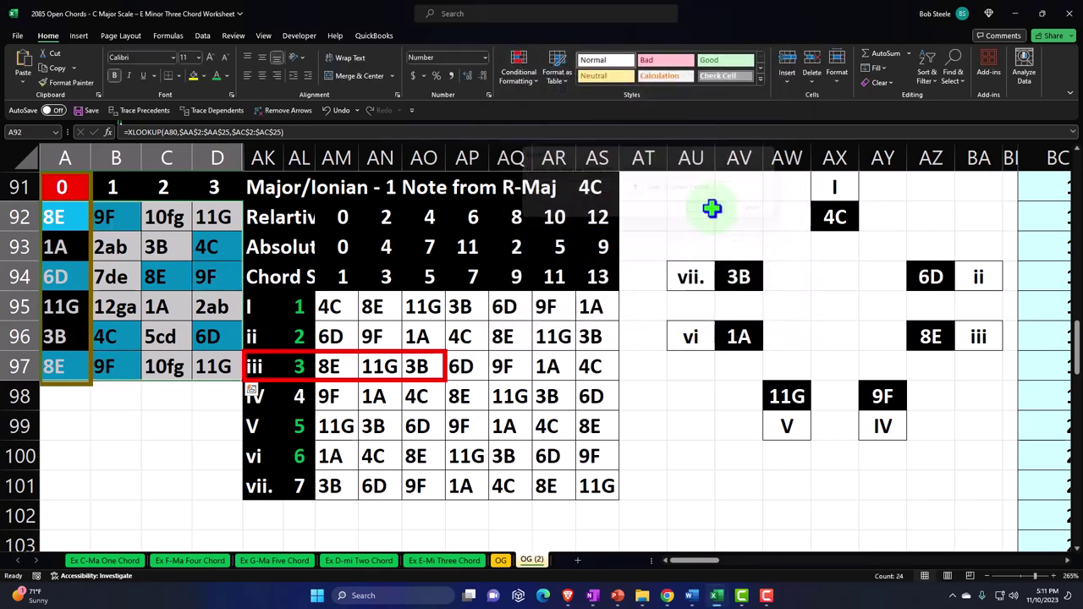
Add an Equal To rule on AM99 so 11G cells get a light blue fill
{"action": "left_click", "coordinate": [523, 76]}
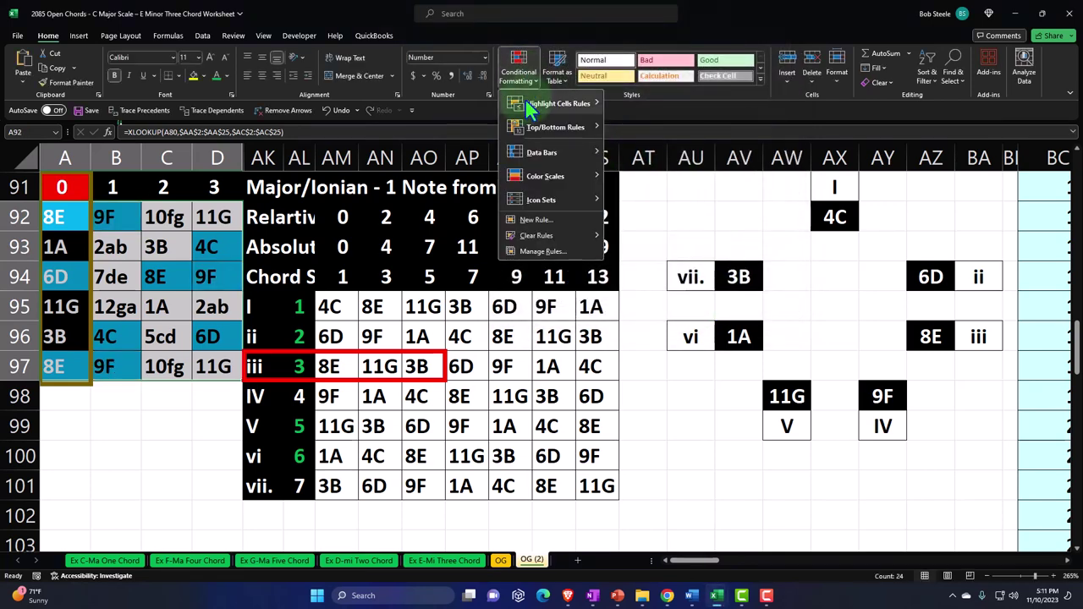
{"action": "mouse_move", "coordinate": [533, 102]}
{"action": "left_click", "coordinate": [645, 177]}
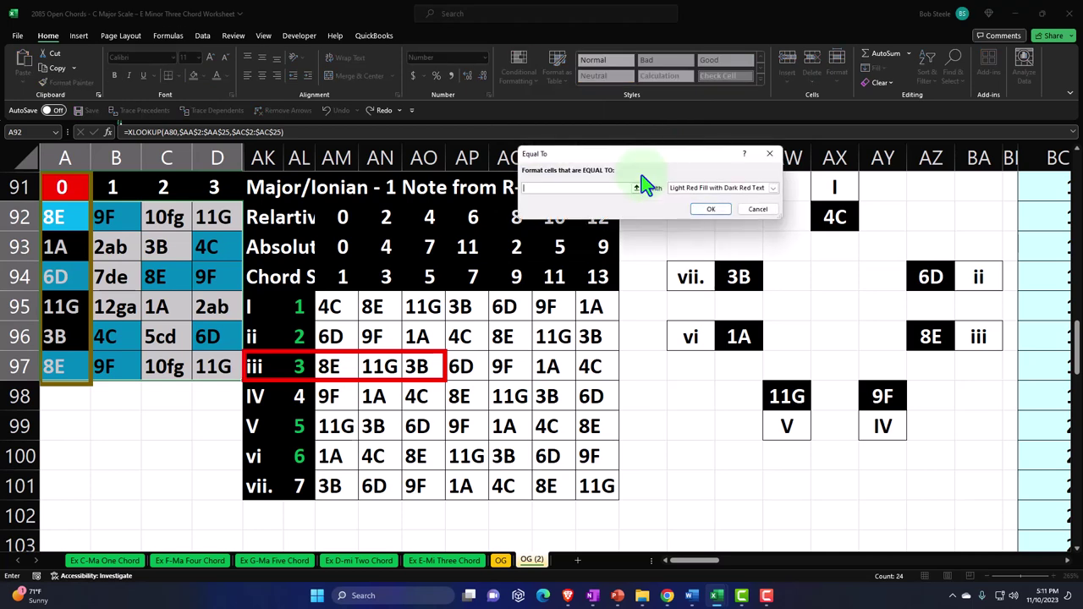
{"action": "left_click", "coordinate": [335, 425]}
{"action": "left_click", "coordinate": [738, 191]}
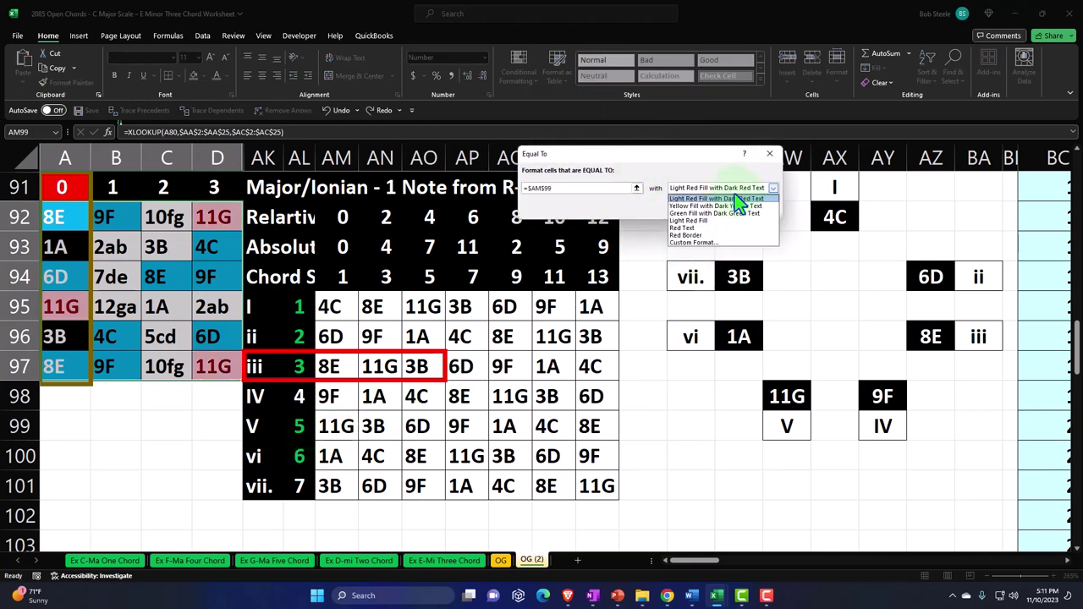
{"action": "left_click", "coordinate": [708, 244]}
{"action": "left_click", "coordinate": [580, 157]}
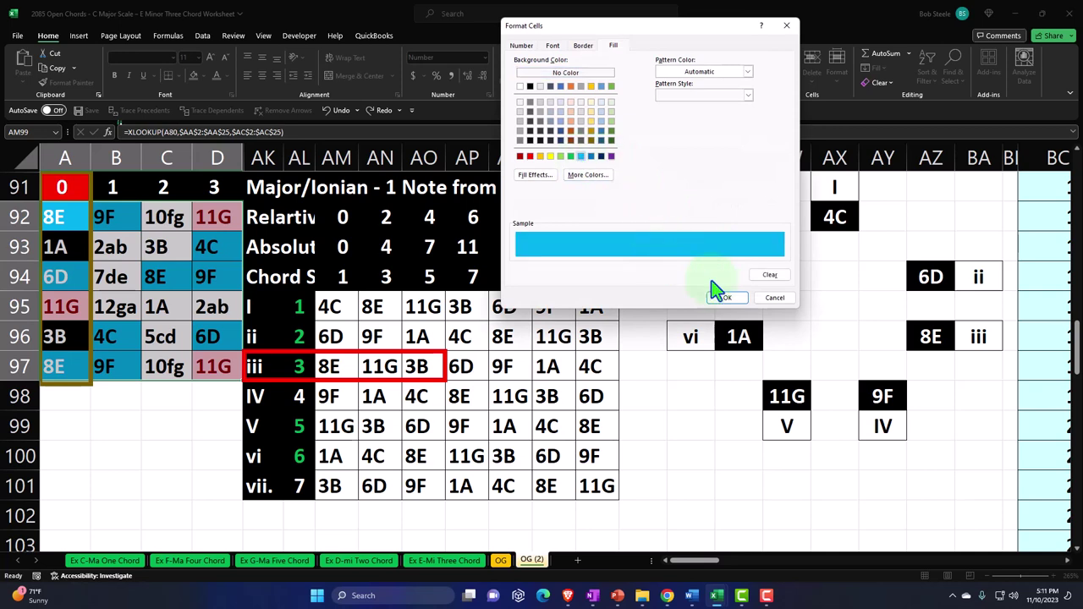
{"action": "left_click", "coordinate": [721, 297]}
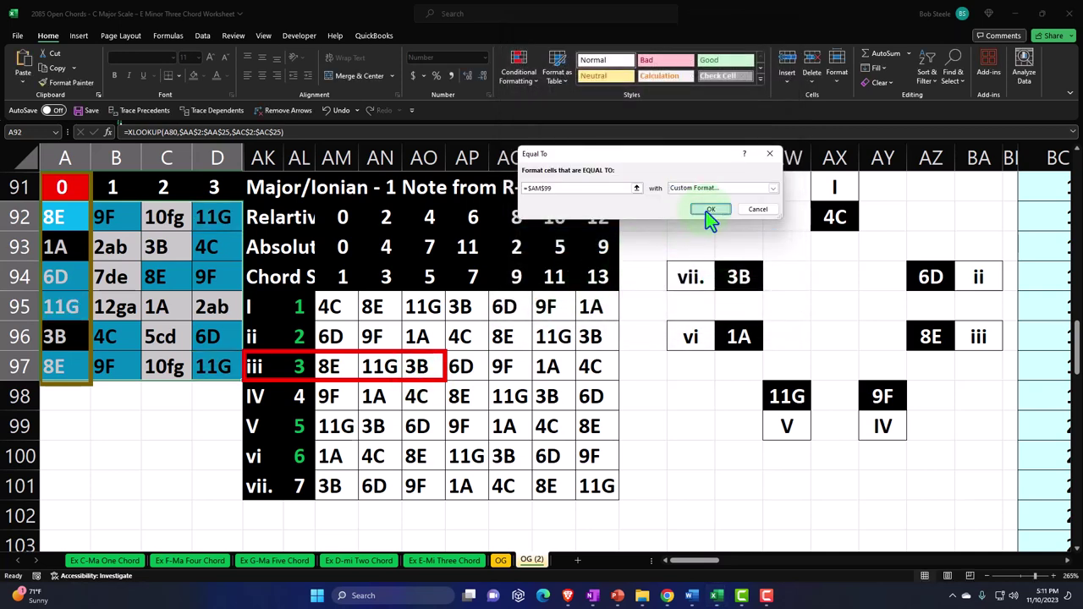
{"action": "left_click", "coordinate": [709, 211]}
Add an Equal To rule on AM100 so 1A cells get a light blue fill
{"action": "left_click", "coordinate": [511, 78]}
{"action": "mouse_move", "coordinate": [561, 102]}
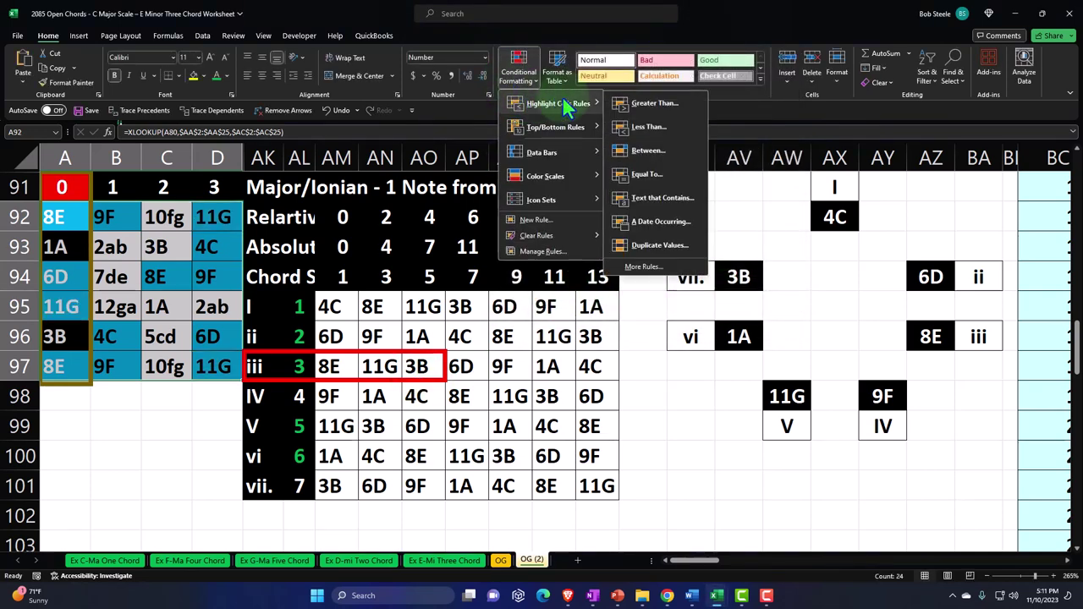
{"action": "left_click", "coordinate": [641, 174]}
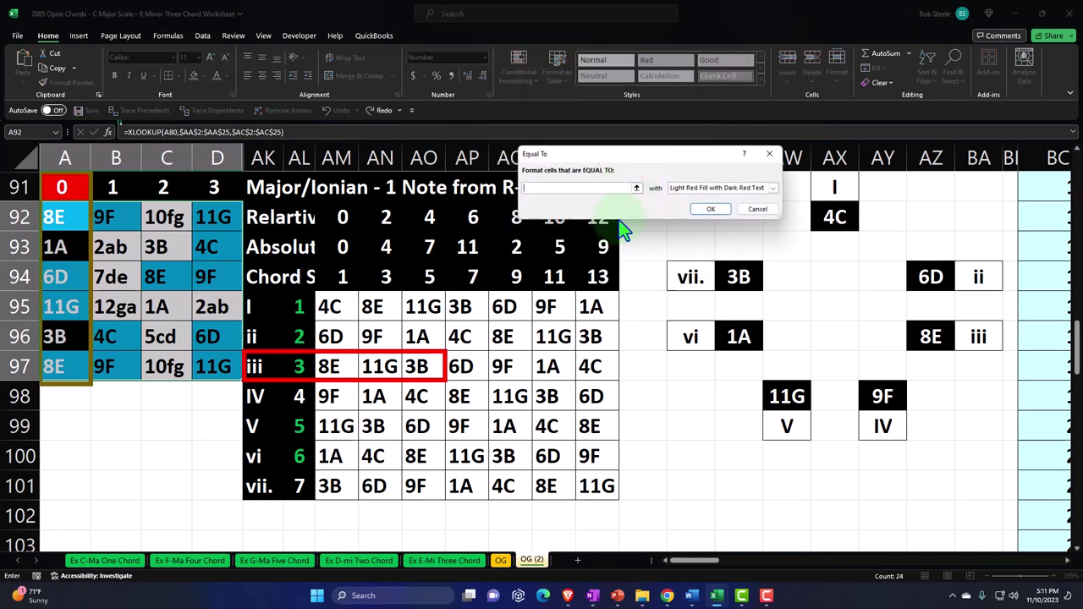
{"action": "left_click", "coordinate": [349, 457]}
{"action": "left_click", "coordinate": [737, 188]}
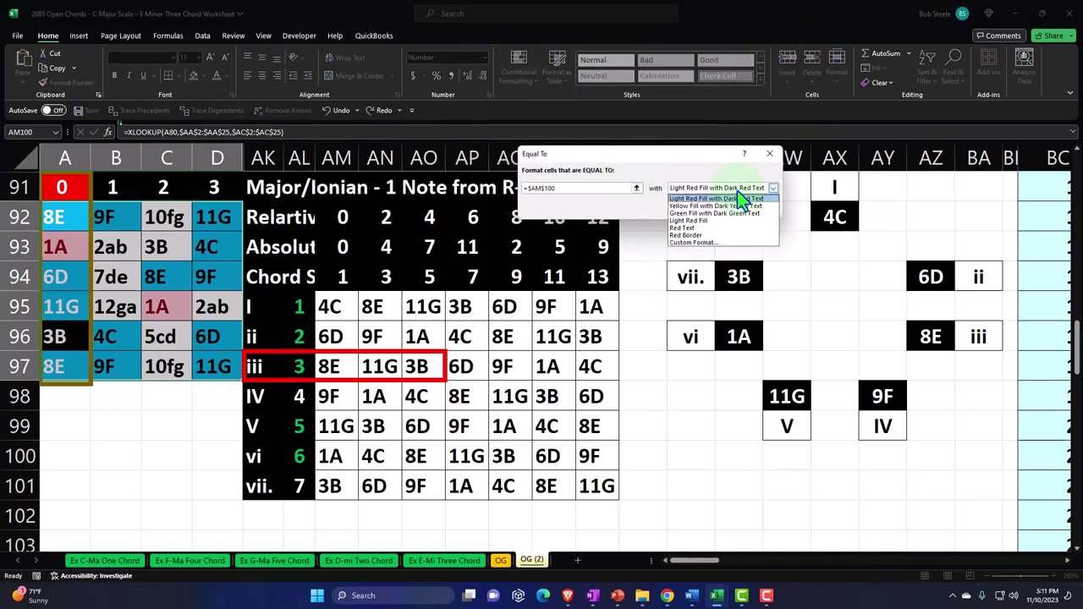
{"action": "left_click", "coordinate": [708, 242]}
{"action": "left_click", "coordinate": [581, 154]}
{"action": "left_click", "coordinate": [726, 298]}
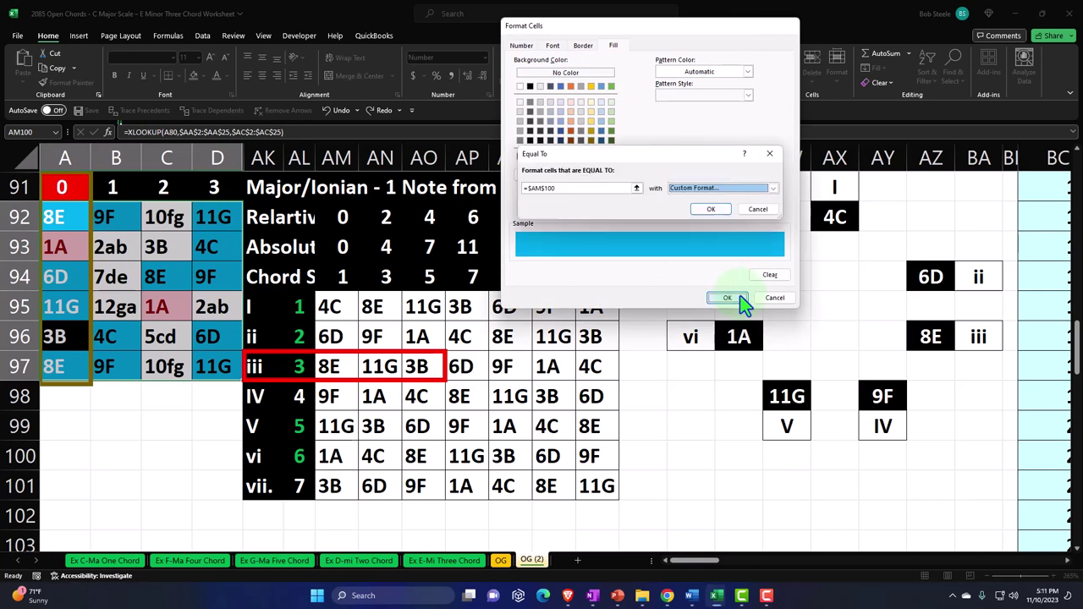
{"action": "left_click", "coordinate": [702, 208]}
Add an Equal To rule on AM101 so 3B cells get a light blue fill
{"action": "left_click", "coordinate": [519, 69]}
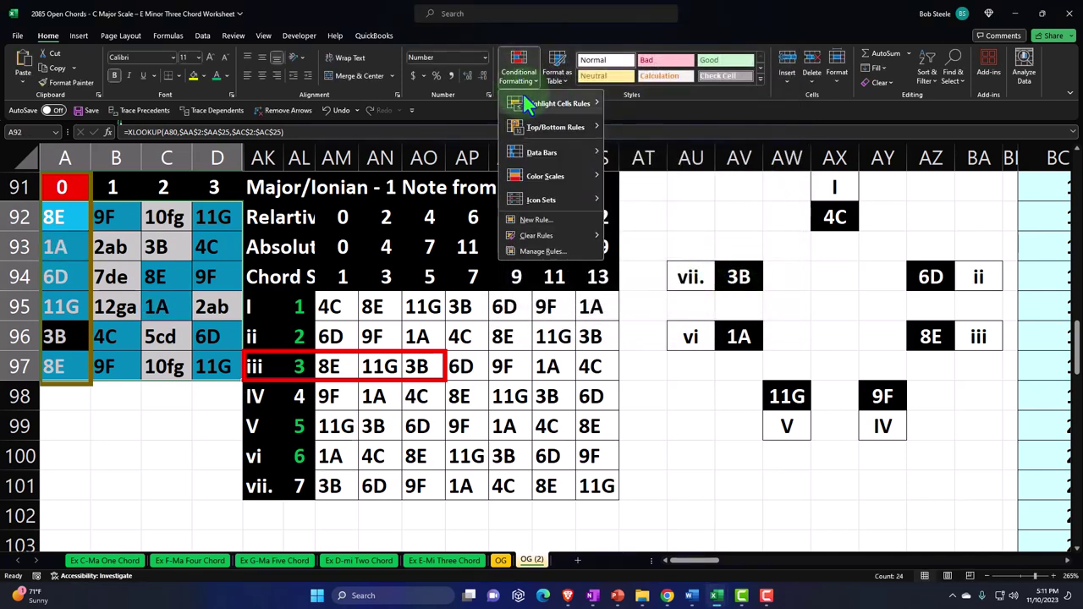
{"action": "mouse_move", "coordinate": [569, 102]}
{"action": "left_click", "coordinate": [627, 176]}
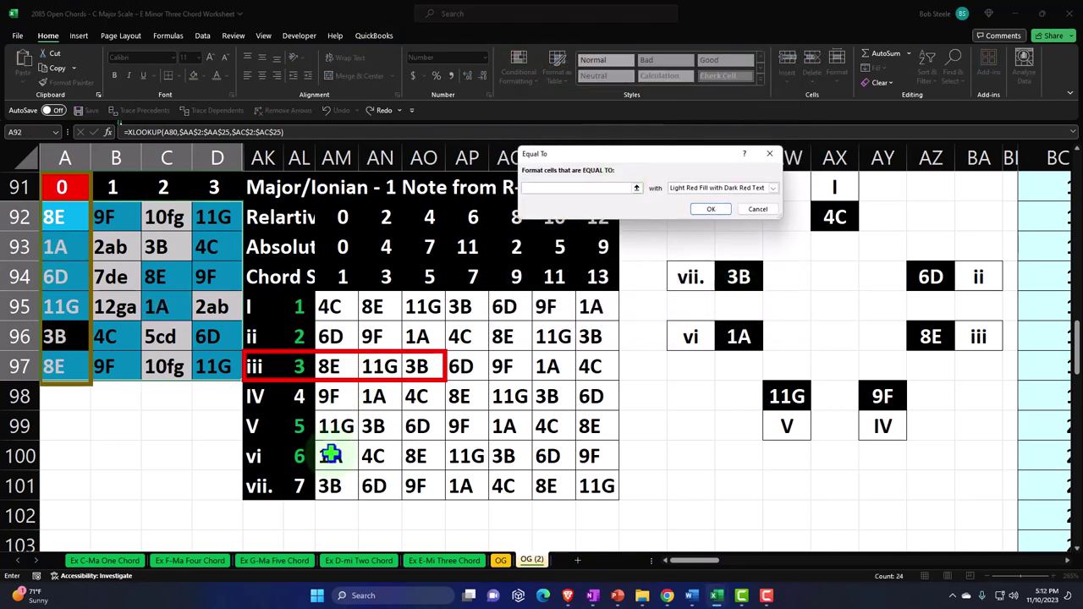
{"action": "left_click", "coordinate": [331, 486]}
{"action": "left_click", "coordinate": [734, 190]}
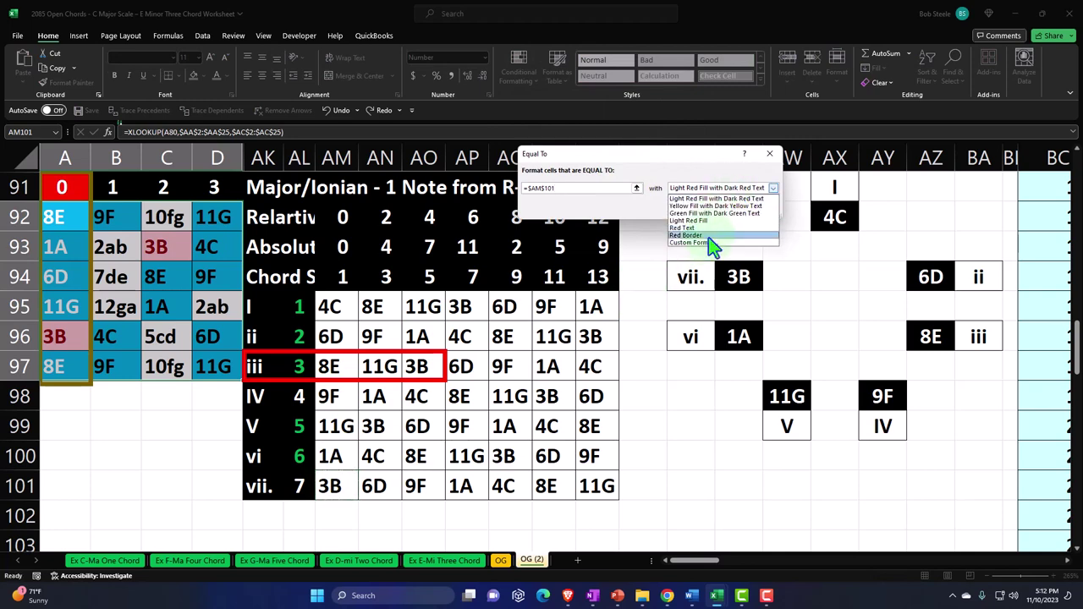
{"action": "left_click", "coordinate": [715, 239]}
{"action": "left_click", "coordinate": [580, 156]}
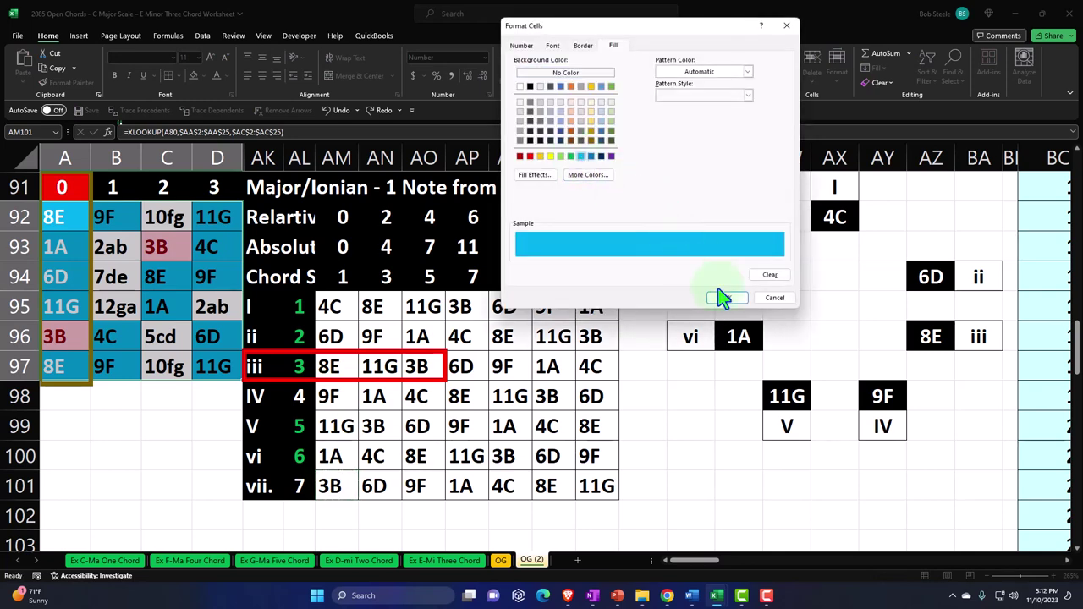
{"action": "left_click", "coordinate": [725, 298]}
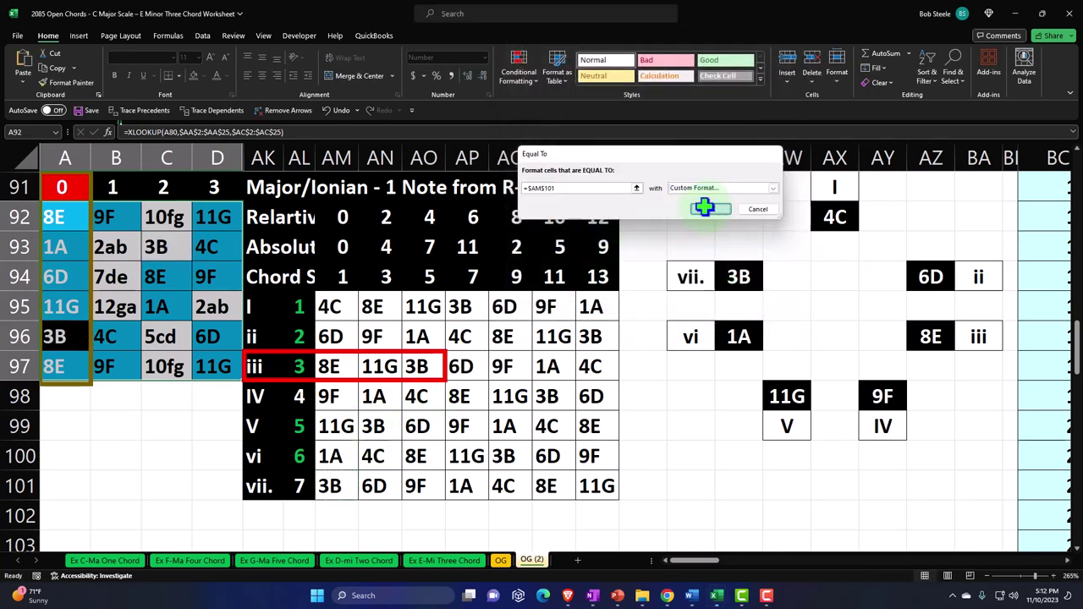
{"action": "left_click", "coordinate": [711, 209]}
{"action": "left_click", "coordinate": [596, 190]}
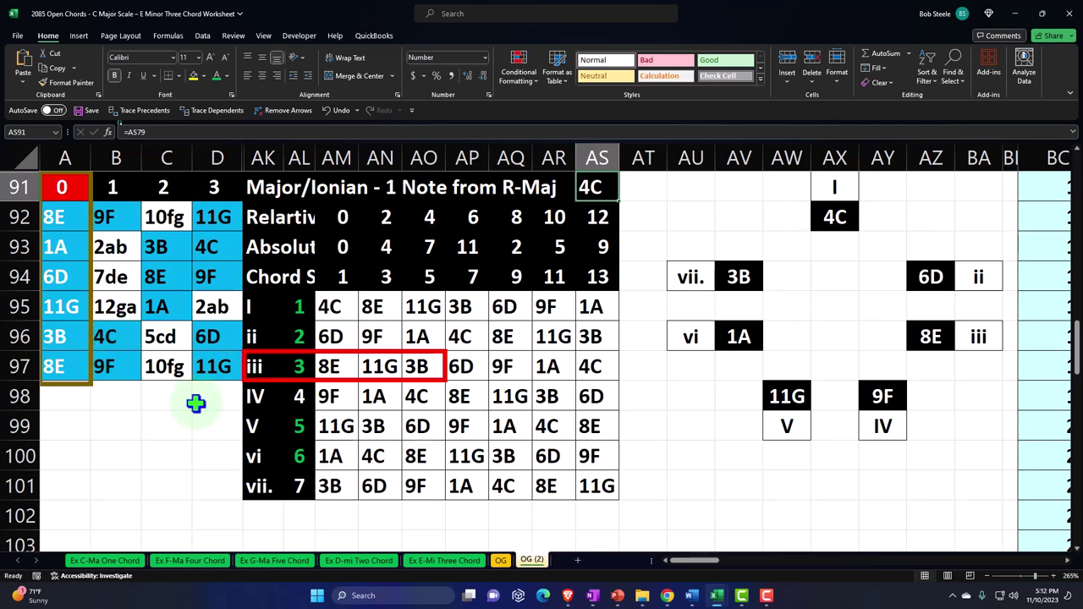
Check the degree number cells in column AL, then select the note block A92:D97
{"action": "scroll", "coordinate": [195, 404], "scroll_direction": "up", "scroll_amount": 18}
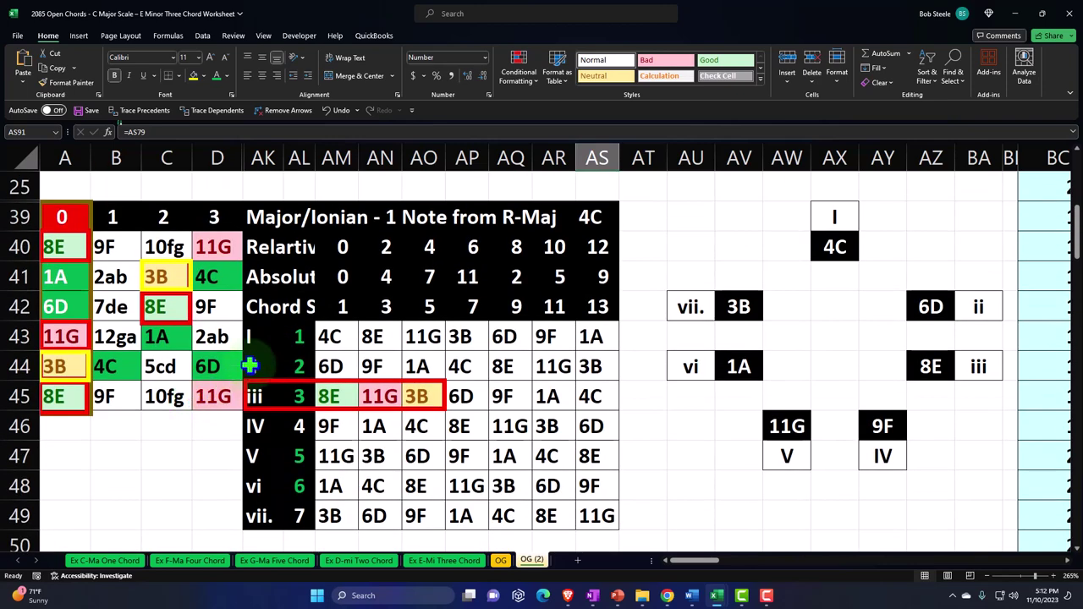
{"action": "left_click_drag", "start_coordinate": [299, 339], "coordinate": [298, 391]}
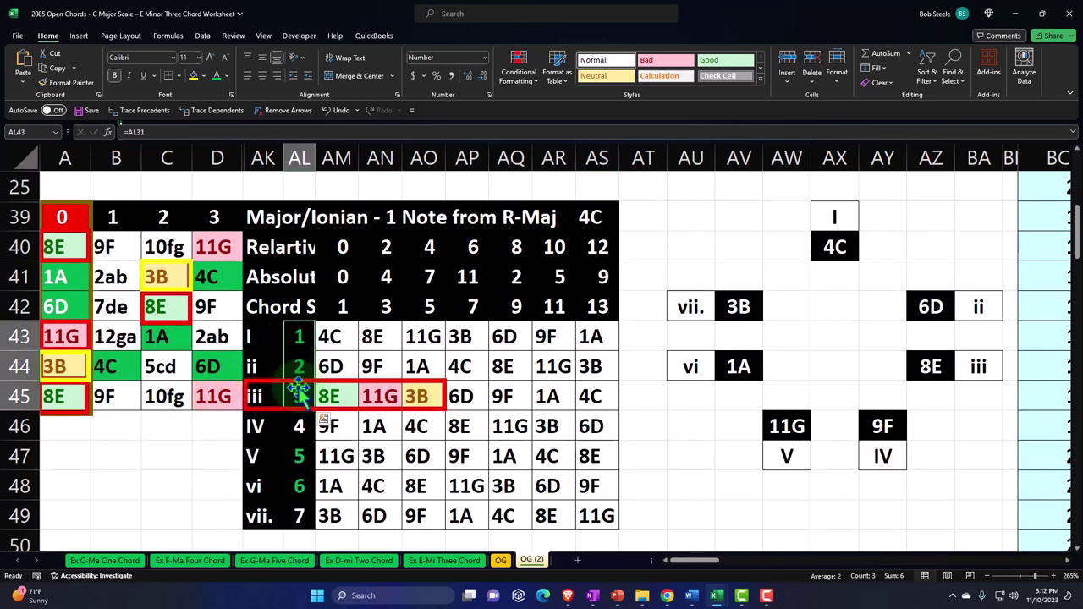
{"action": "scroll", "coordinate": [298, 391], "scroll_direction": "down", "scroll_amount": 17}
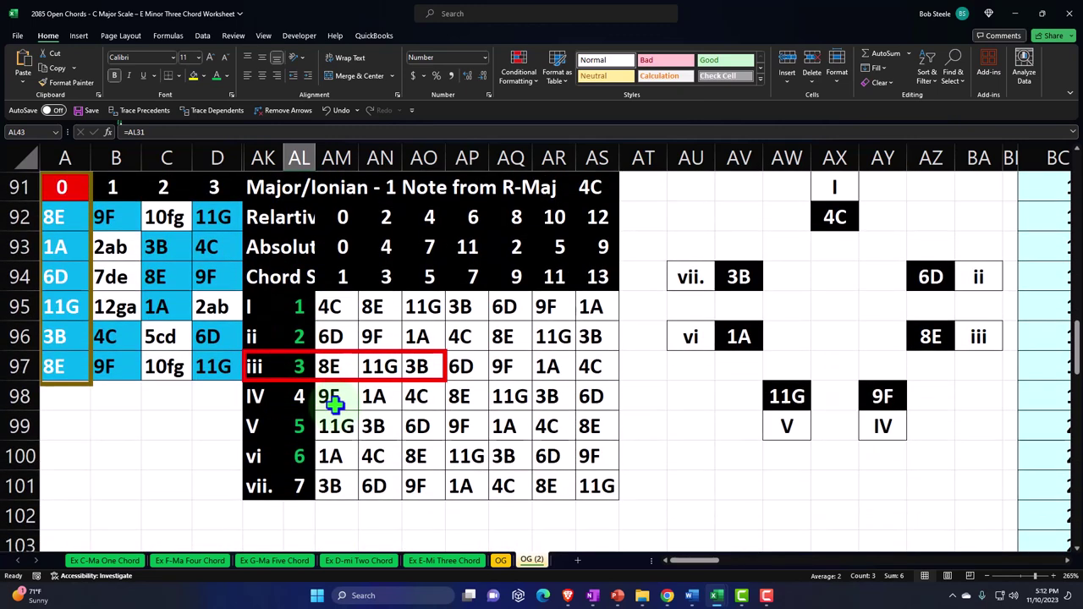
{"action": "left_click", "coordinate": [296, 396]}
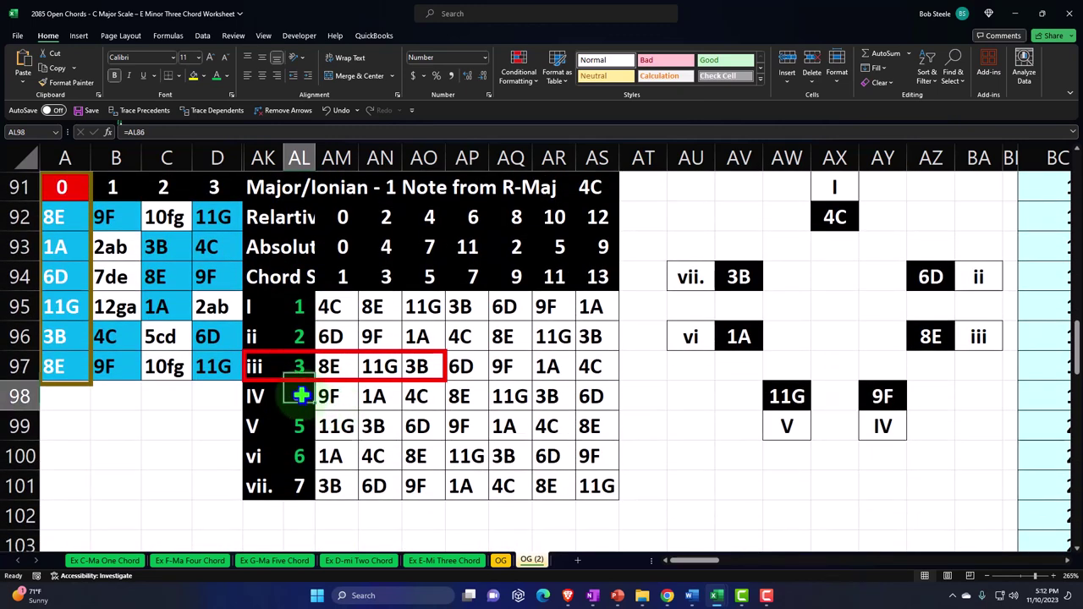
{"action": "left_click", "coordinate": [297, 482]}
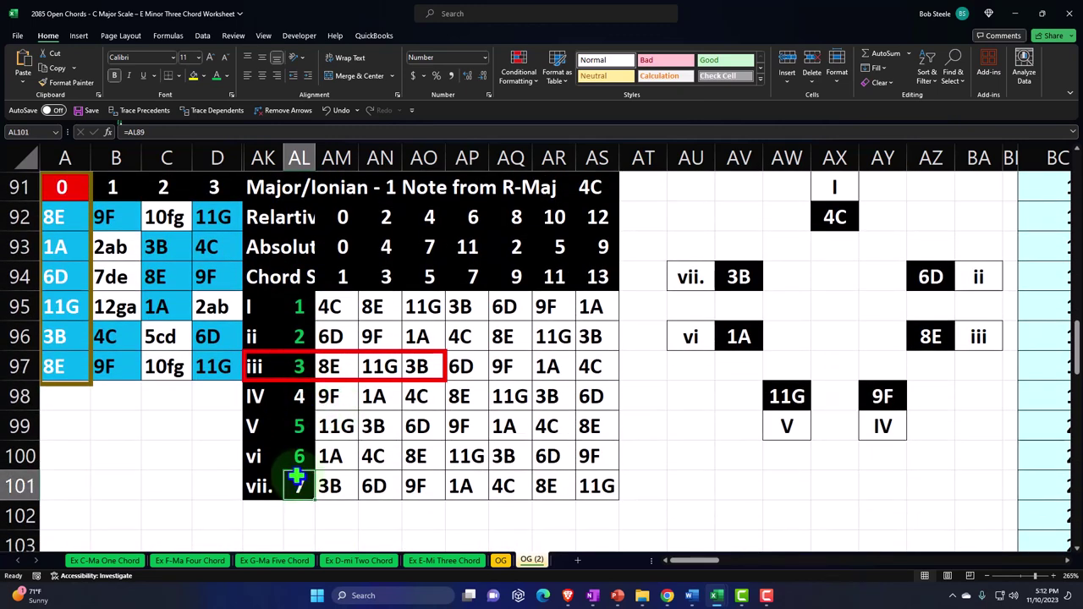
{"action": "left_click", "coordinate": [139, 427]}
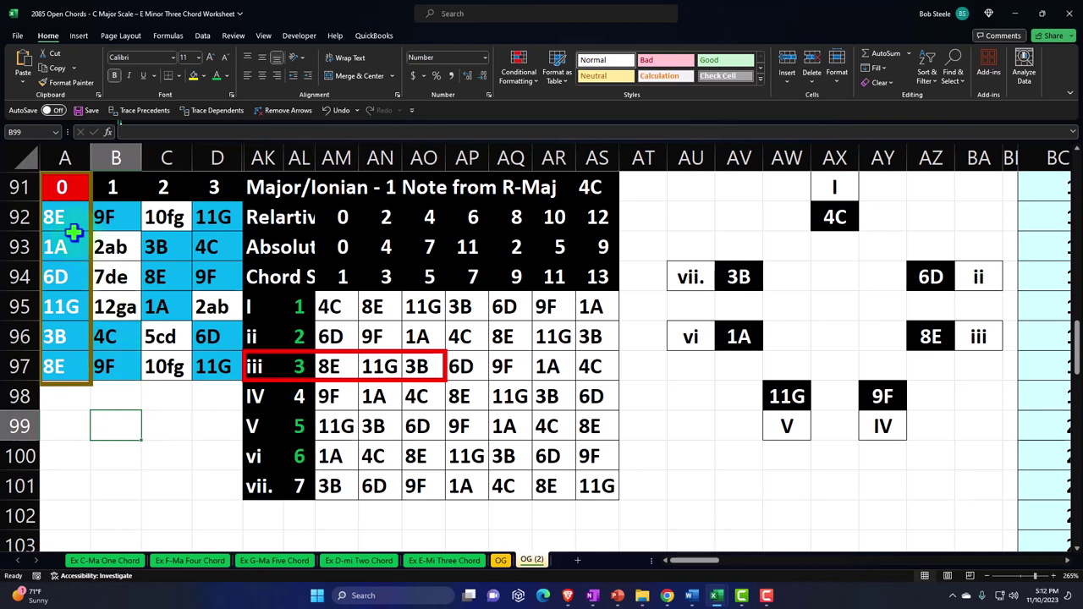
{"action": "left_click_drag", "start_coordinate": [64, 220], "coordinate": [216, 366]}
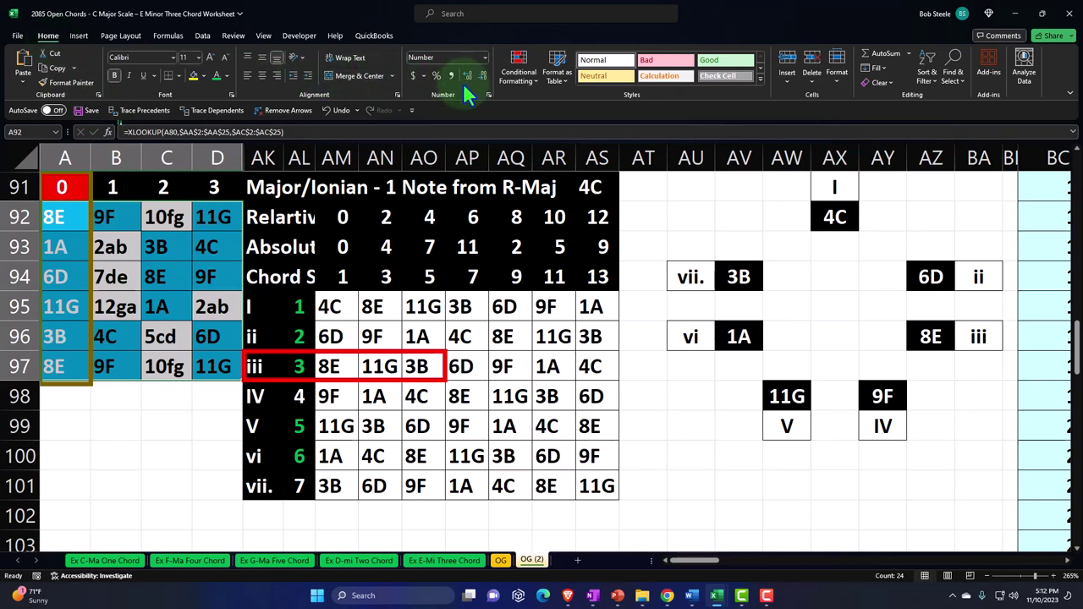
Add an Equal To rule on AM95 so 4C cells get a green fill
{"action": "left_click", "coordinate": [512, 73]}
{"action": "mouse_move", "coordinate": [547, 110]}
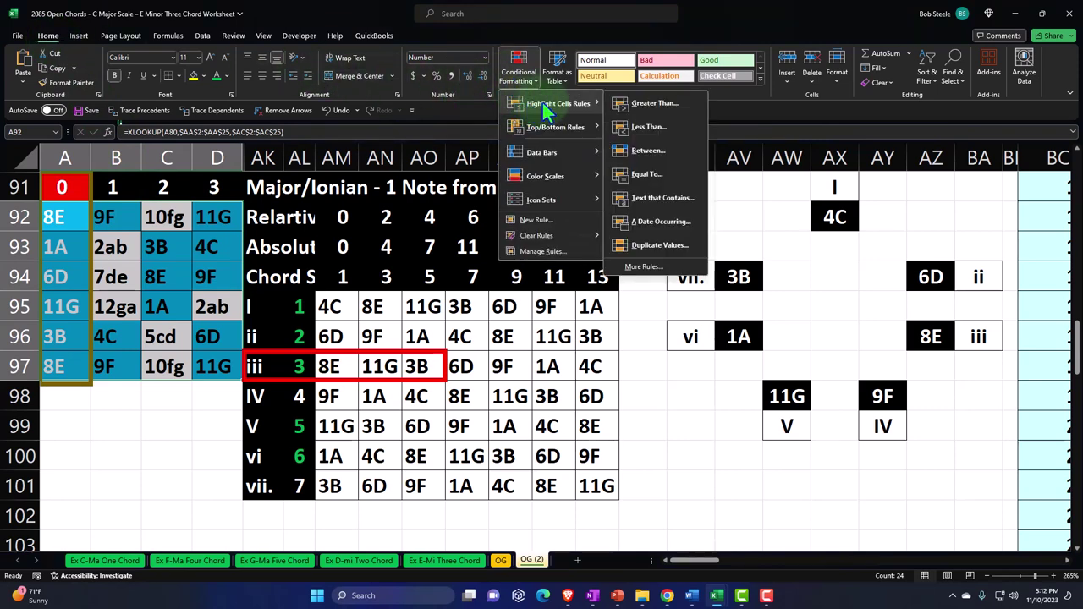
{"action": "left_click", "coordinate": [641, 174]}
{"action": "left_click", "coordinate": [329, 306]}
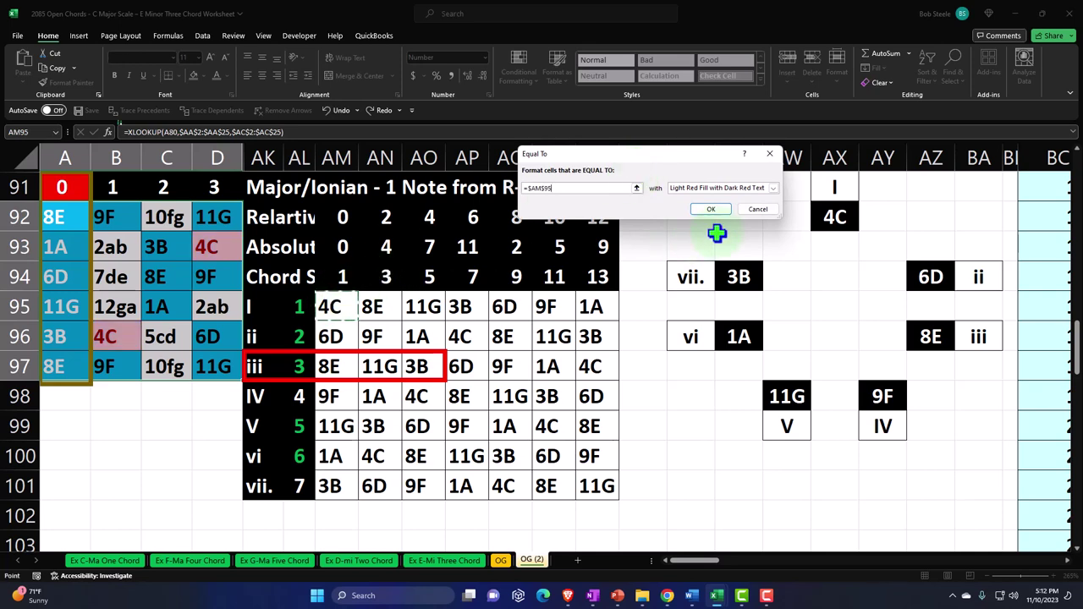
{"action": "left_click", "coordinate": [772, 189]}
{"action": "left_click", "coordinate": [708, 243]}
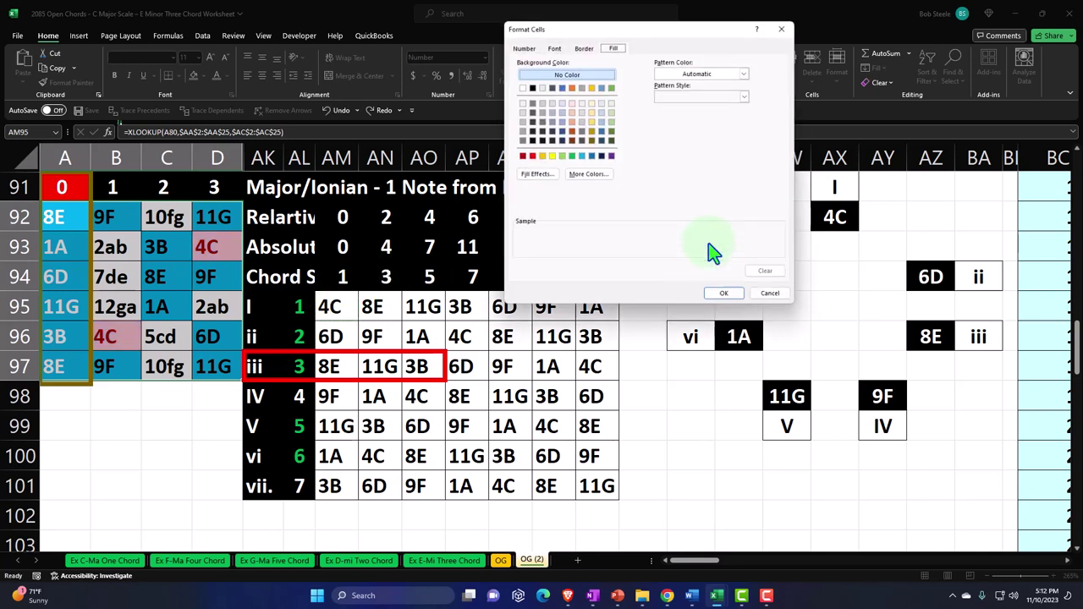
{"action": "left_click", "coordinate": [570, 156]}
{"action": "left_click", "coordinate": [727, 297]}
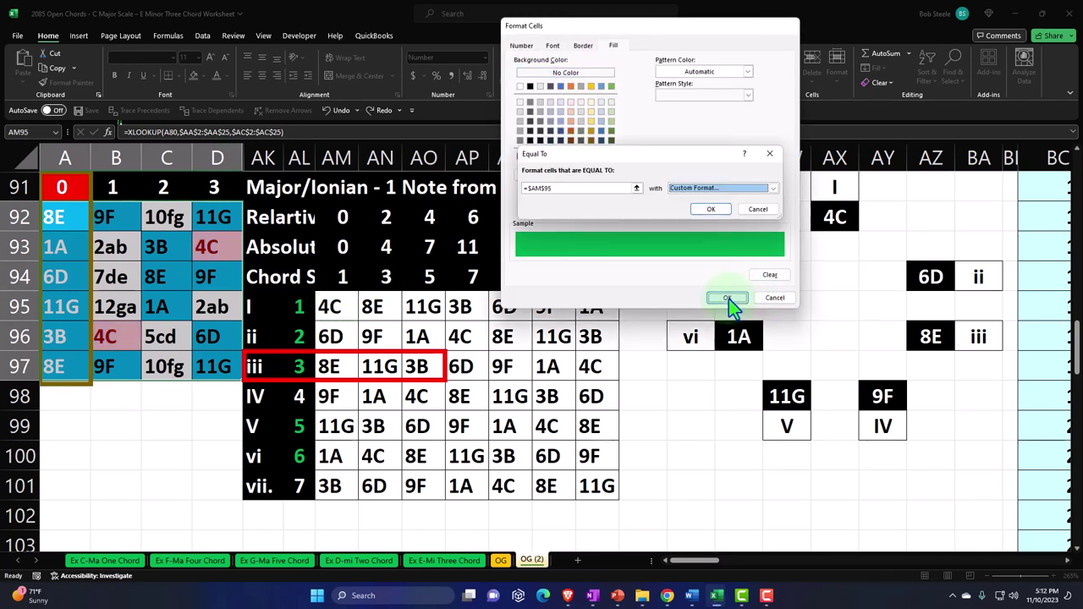
{"action": "left_click", "coordinate": [710, 209]}
Add an Equal To rule on AM96 so 6D cells get a green fill
{"action": "left_click", "coordinate": [516, 74]}
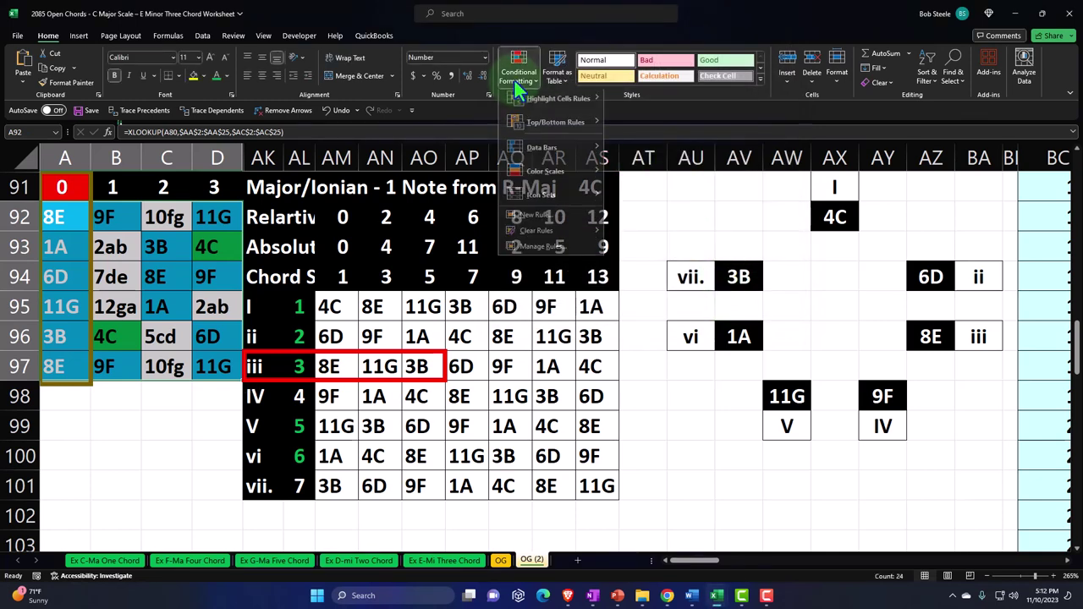
{"action": "mouse_move", "coordinate": [558, 104]}
{"action": "left_click", "coordinate": [635, 179]}
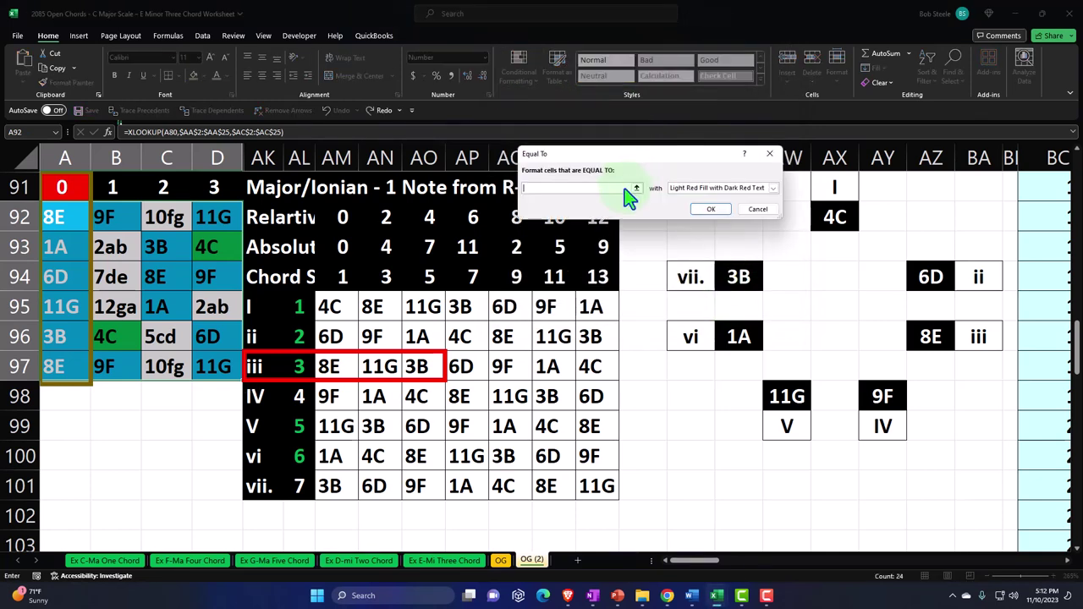
{"action": "left_click", "coordinate": [346, 329]}
{"action": "left_click", "coordinate": [722, 193]}
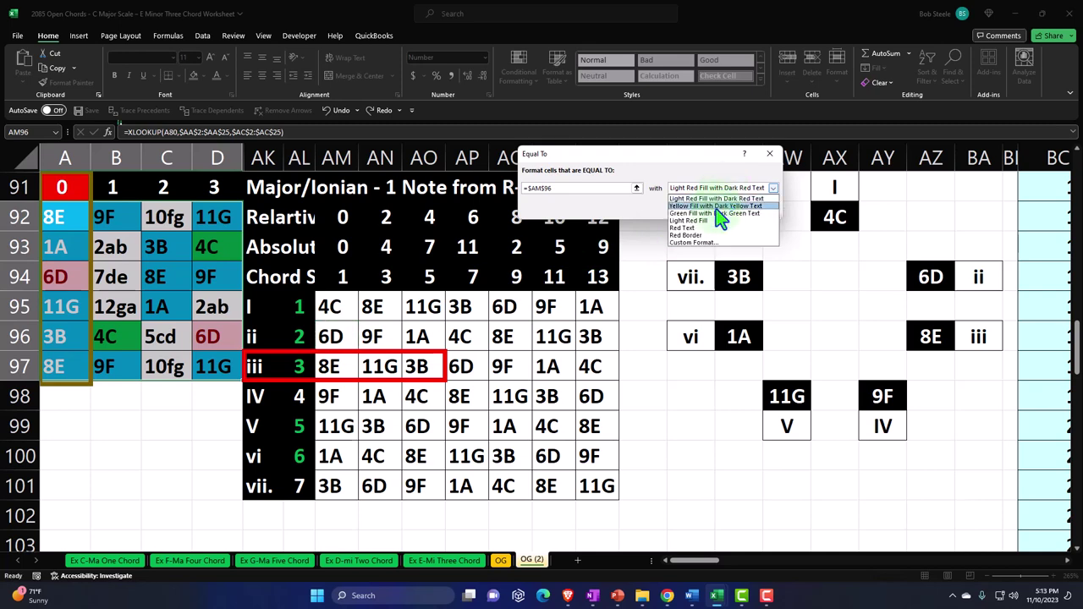
{"action": "left_click", "coordinate": [716, 249]}
{"action": "left_click", "coordinate": [570, 156]}
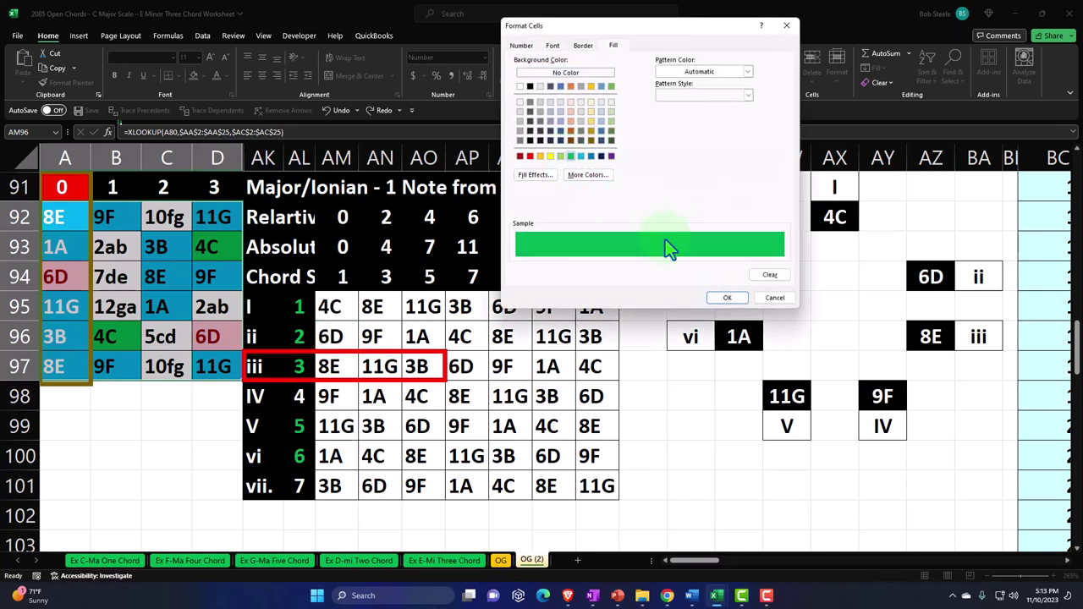
{"action": "left_click", "coordinate": [727, 299]}
{"action": "left_click", "coordinate": [720, 213]}
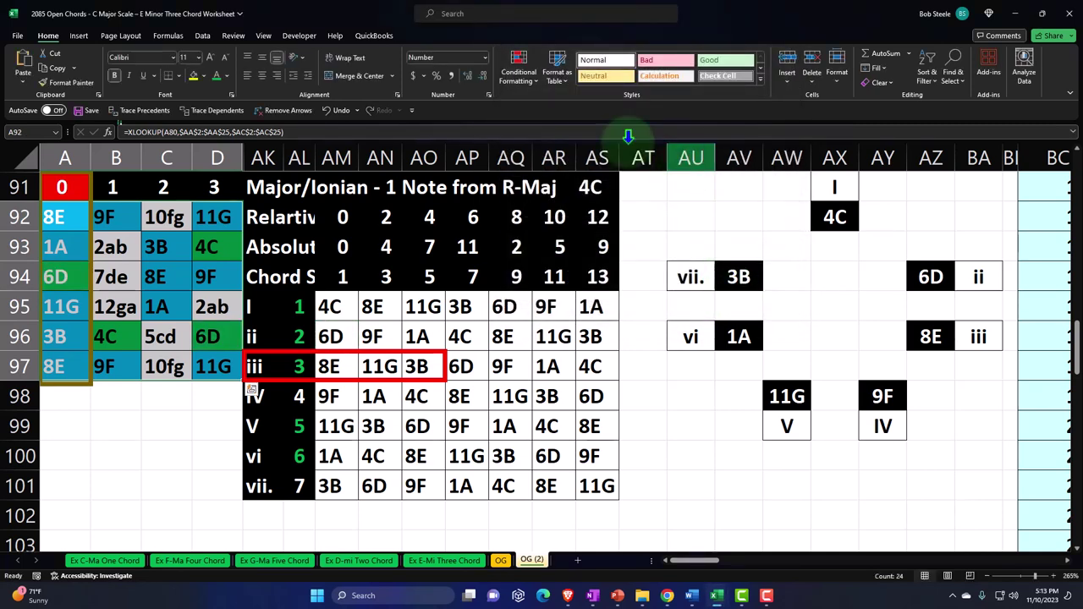
Add an Equal To rule on AM97 so 8E cells get a green fill
{"action": "left_click", "coordinate": [530, 80]}
{"action": "mouse_move", "coordinate": [541, 107]}
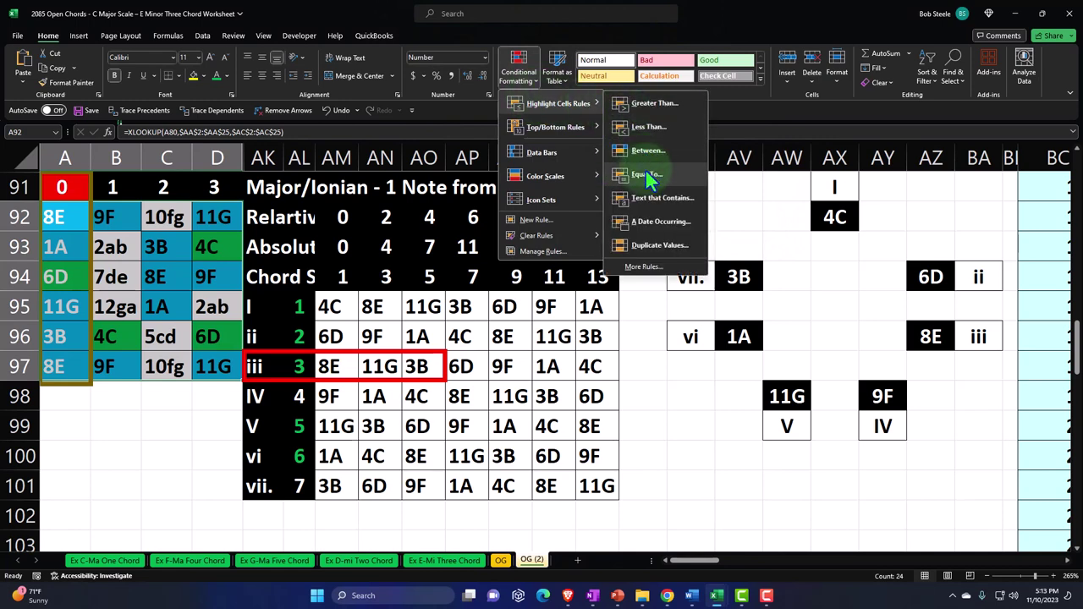
{"action": "left_click", "coordinate": [645, 168]}
{"action": "left_click", "coordinate": [337, 366]}
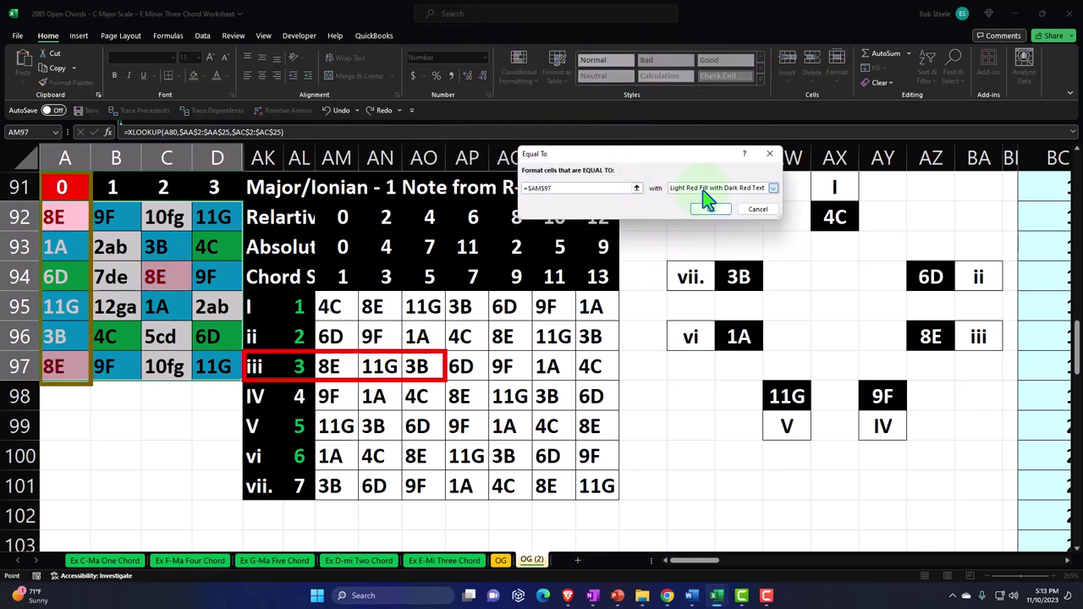
{"action": "left_click", "coordinate": [702, 189]}
{"action": "left_click", "coordinate": [696, 243]}
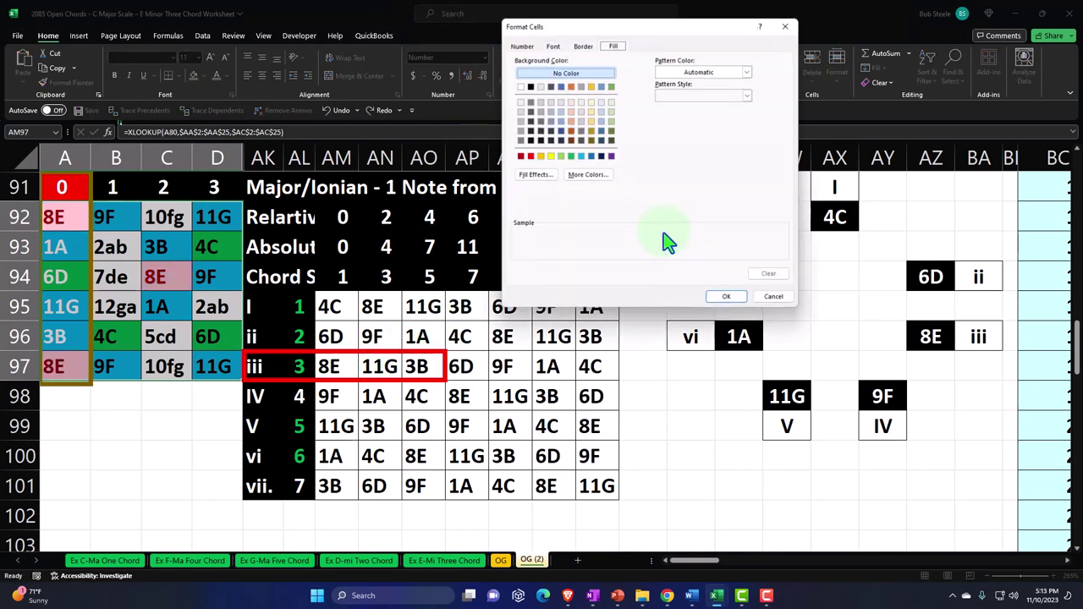
{"action": "left_click", "coordinate": [571, 156]}
{"action": "left_click", "coordinate": [726, 297]}
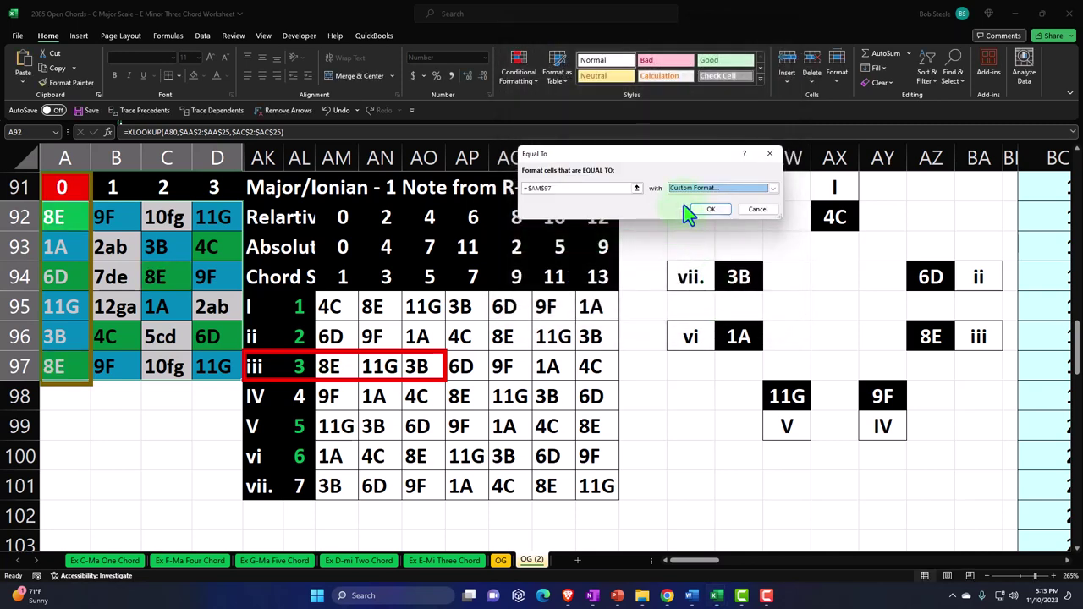
{"action": "left_click", "coordinate": [711, 210]}
Add an Equal To rule on AM99 so 11G cells get a green fill
{"action": "left_click", "coordinate": [519, 69]}
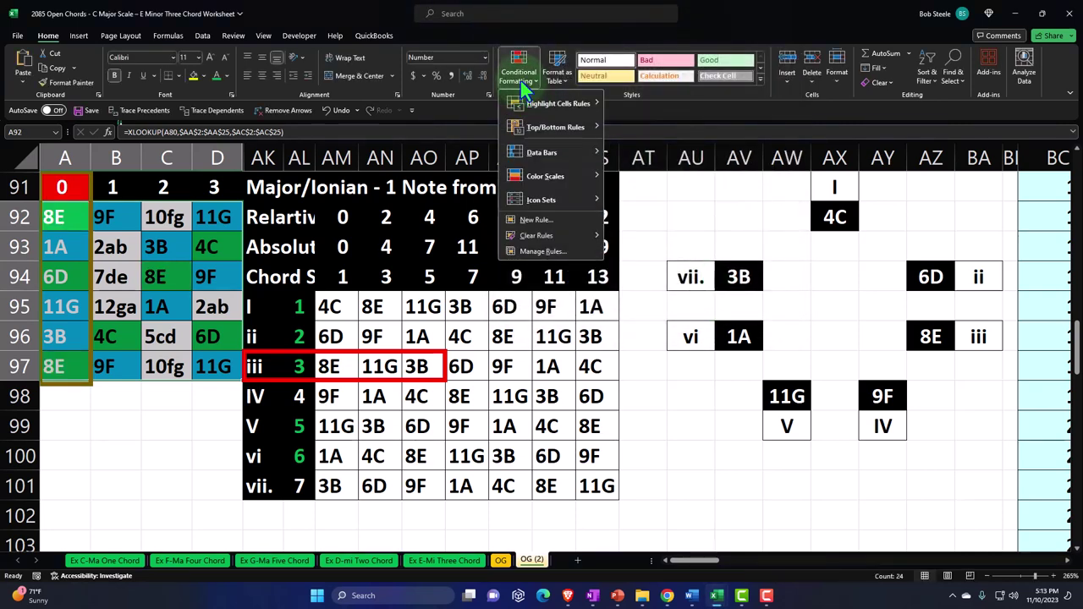
{"action": "mouse_move", "coordinate": [529, 103]}
{"action": "left_click", "coordinate": [635, 165]}
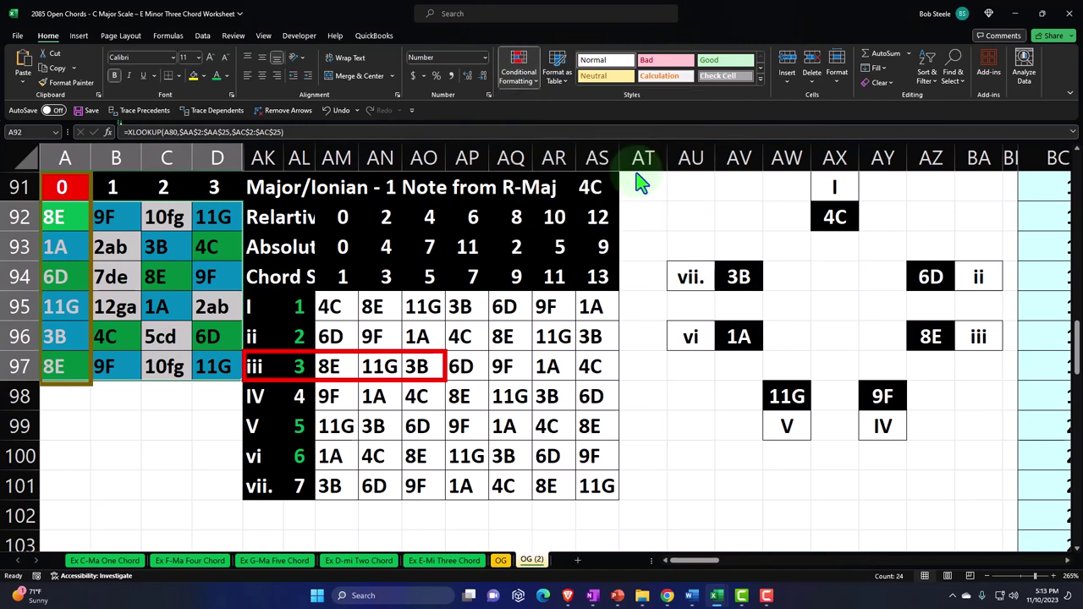
{"action": "left_click", "coordinate": [336, 425]}
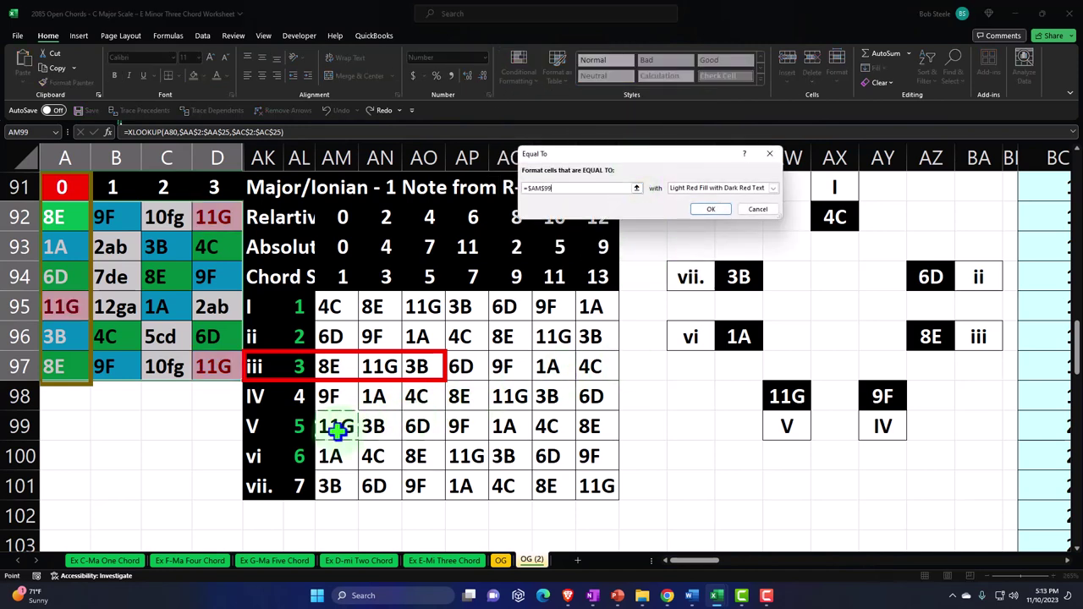
{"action": "left_click", "coordinate": [772, 188]}
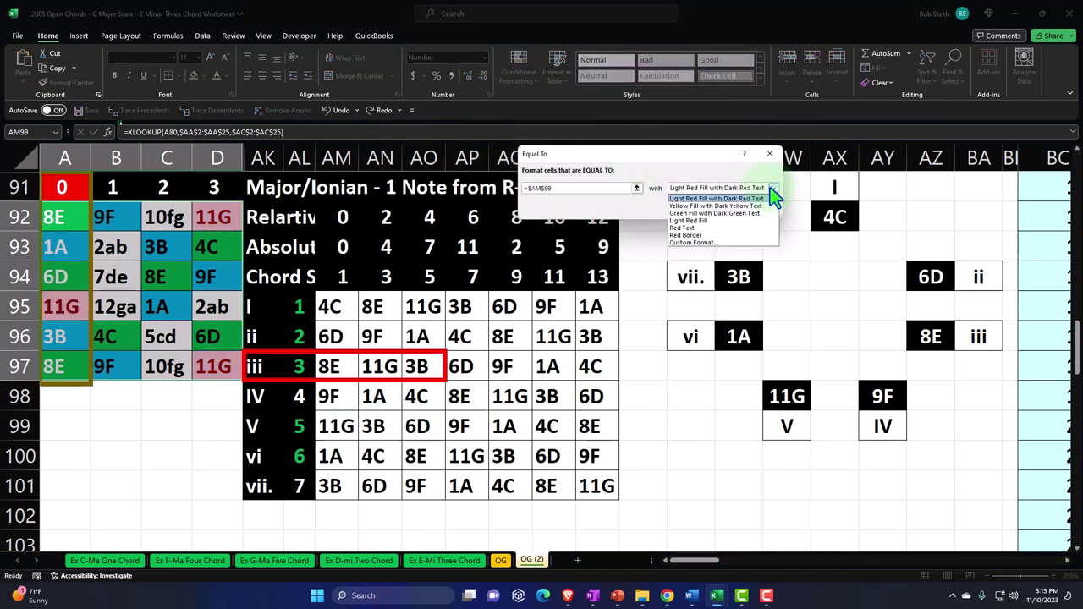
{"action": "left_click", "coordinate": [745, 243]}
{"action": "left_click", "coordinate": [569, 158]}
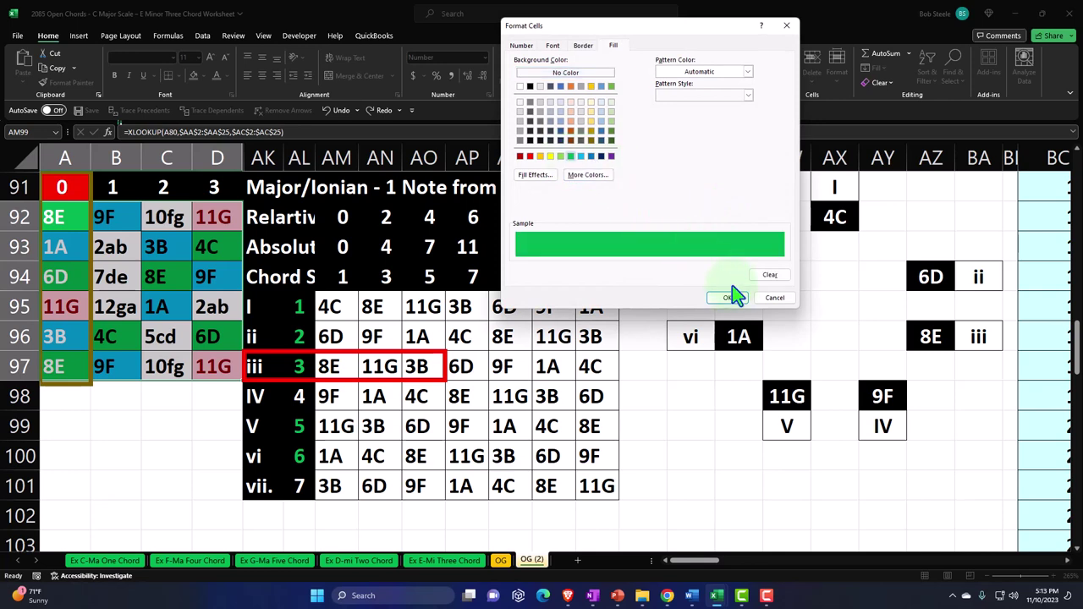
{"action": "left_click", "coordinate": [730, 296]}
{"action": "left_click", "coordinate": [710, 209]}
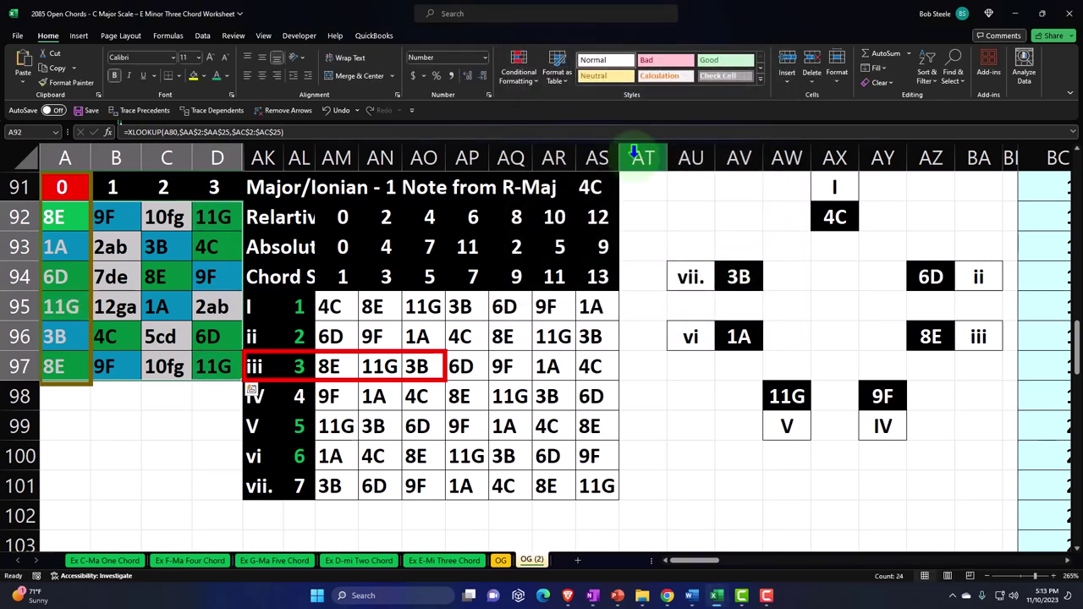
Add an Equal To rule on AM100 so 1A cells get a green fill
{"action": "left_click", "coordinate": [529, 78]}
{"action": "mouse_move", "coordinate": [558, 103]}
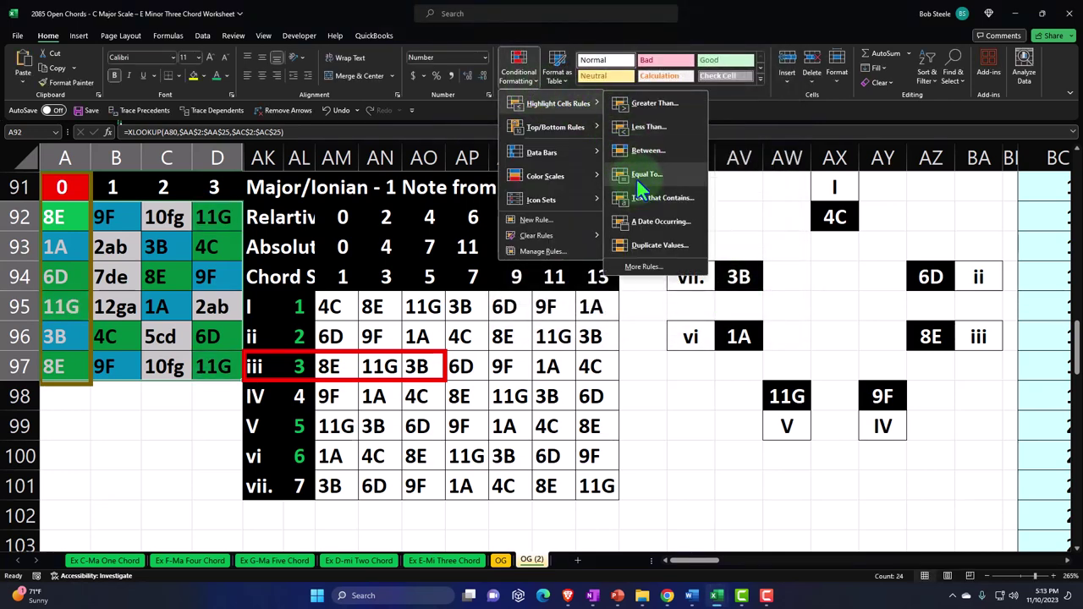
{"action": "left_click", "coordinate": [637, 176]}
{"action": "left_click", "coordinate": [343, 455]}
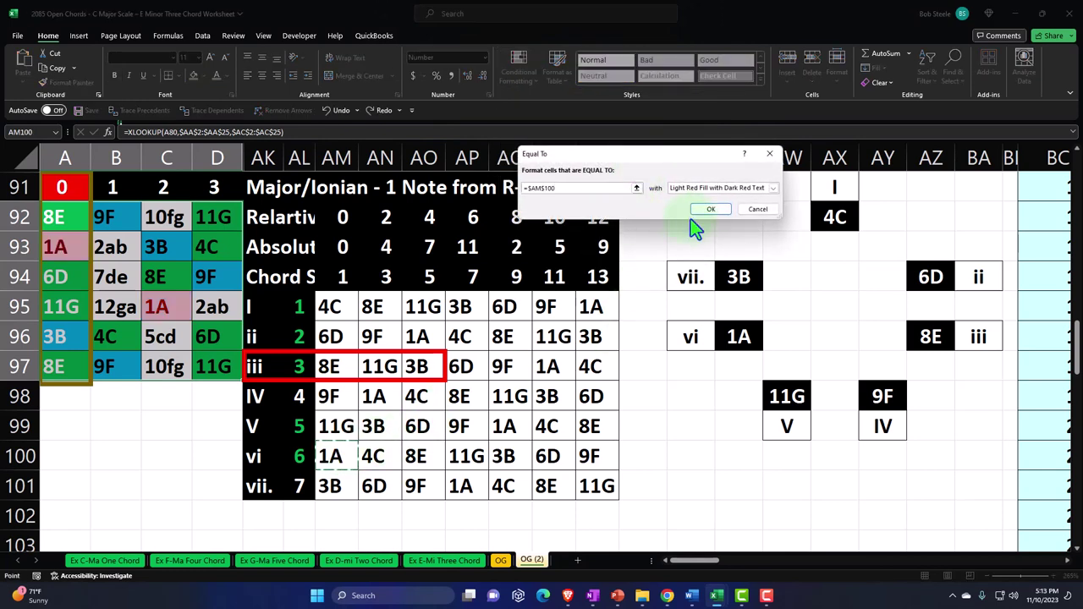
{"action": "left_click", "coordinate": [744, 188]}
{"action": "left_click", "coordinate": [704, 243]}
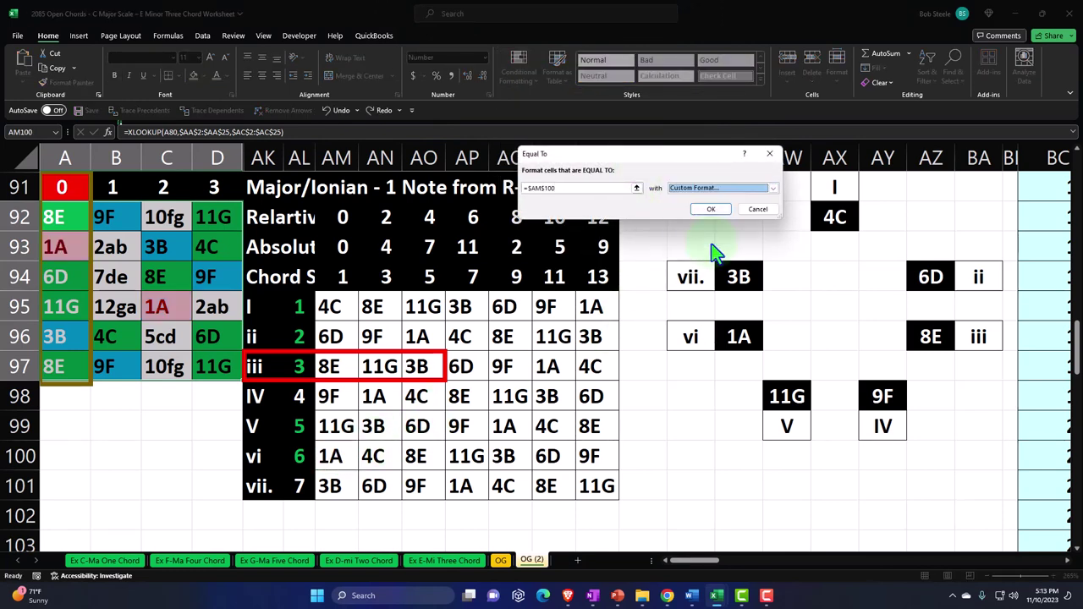
{"action": "left_click", "coordinate": [571, 156]}
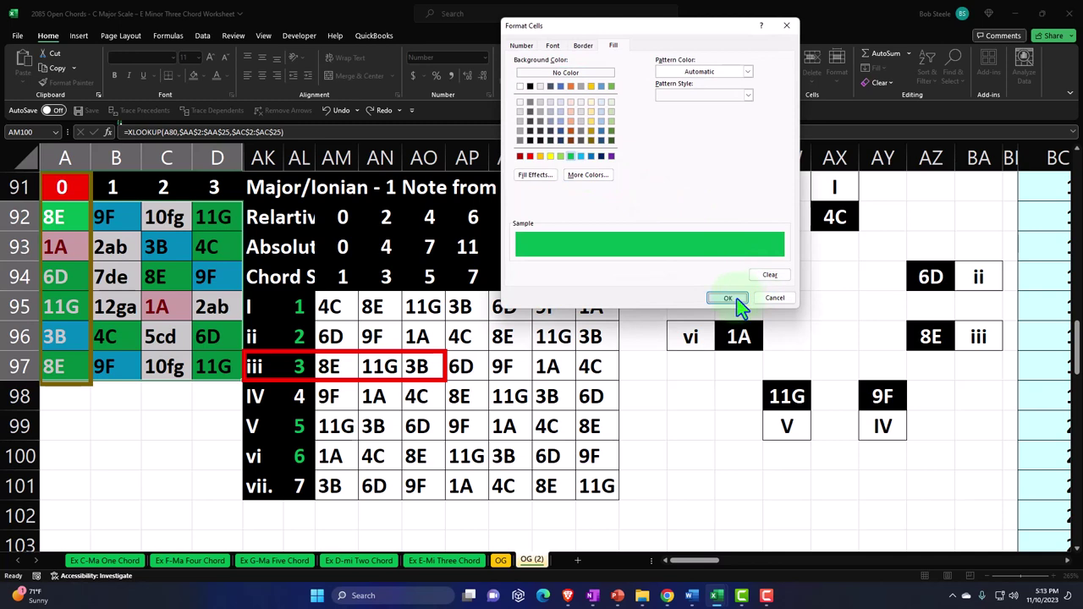
{"action": "left_click", "coordinate": [732, 298]}
{"action": "left_click", "coordinate": [709, 209]}
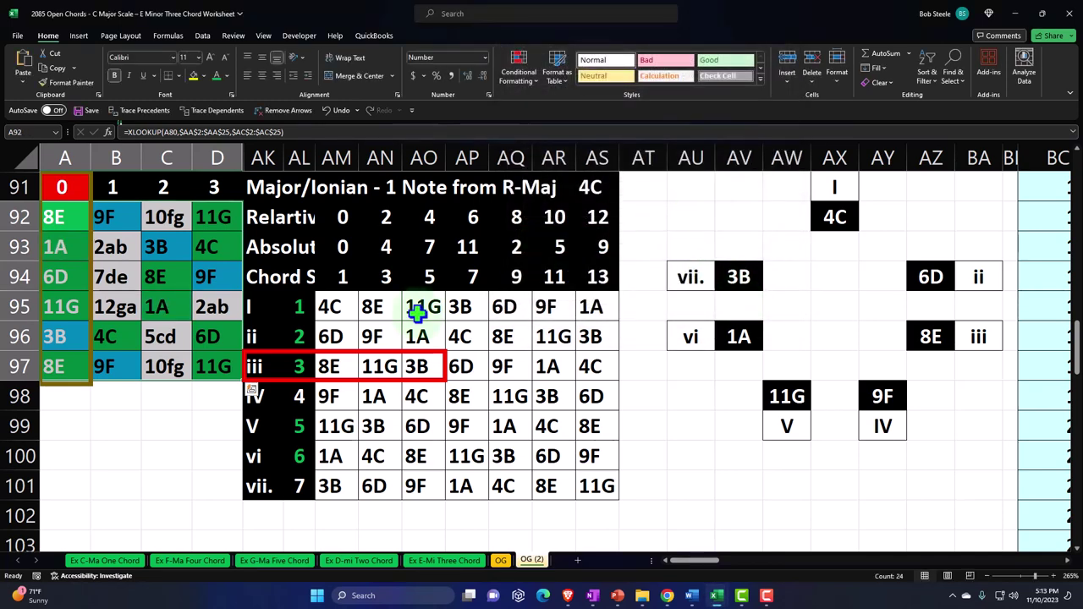
{"action": "left_click_drag", "start_coordinate": [72, 217], "coordinate": [205, 364]}
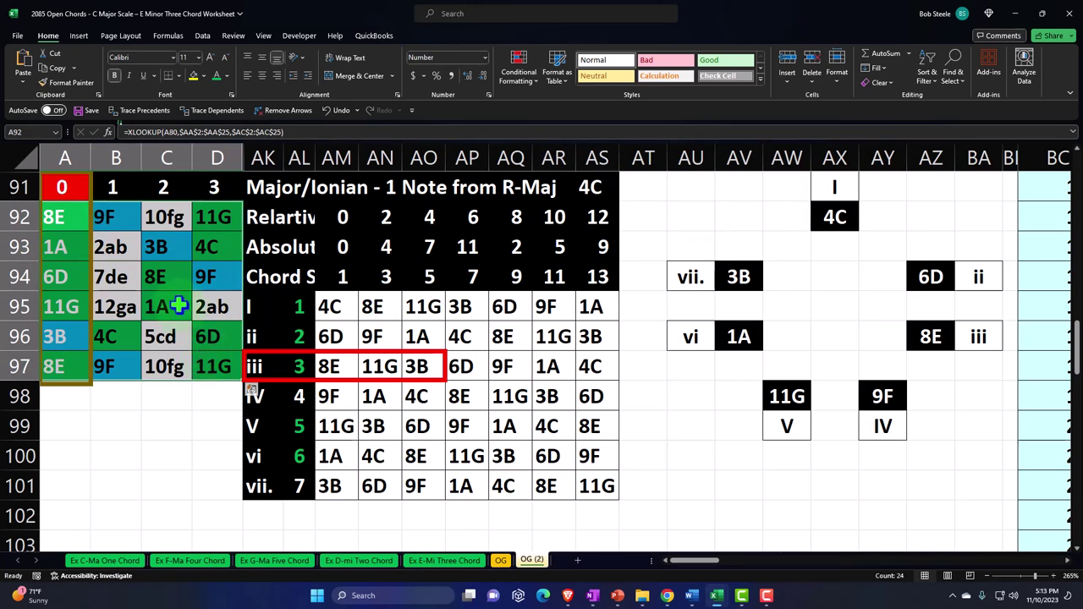
{"action": "left_click", "coordinate": [326, 404]}
{"action": "left_click", "coordinate": [336, 485]}
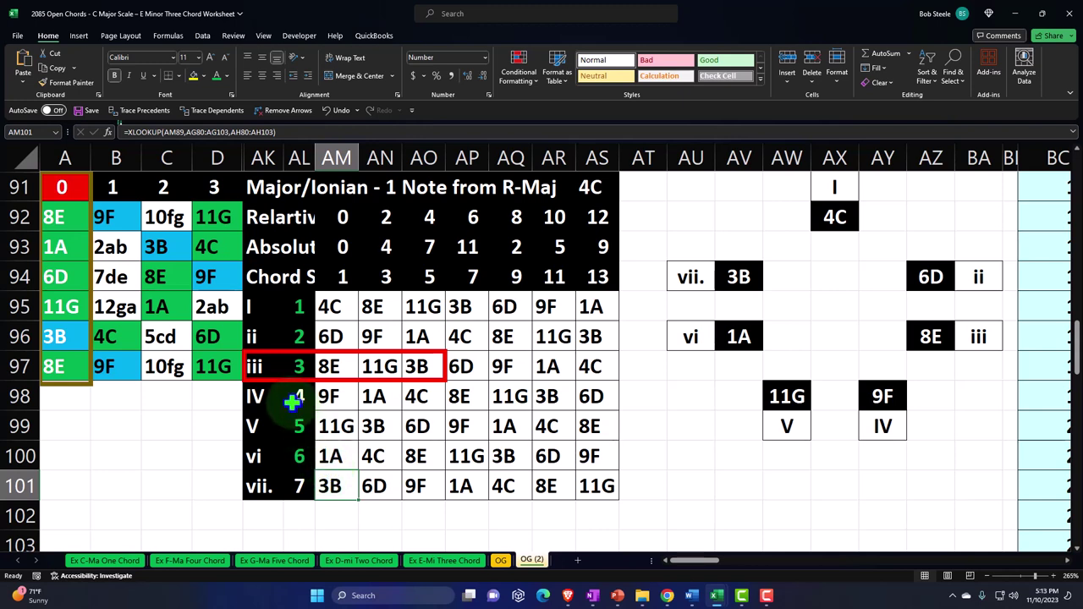
{"action": "left_click", "coordinate": [157, 247]}
{"action": "left_click", "coordinate": [206, 275]}
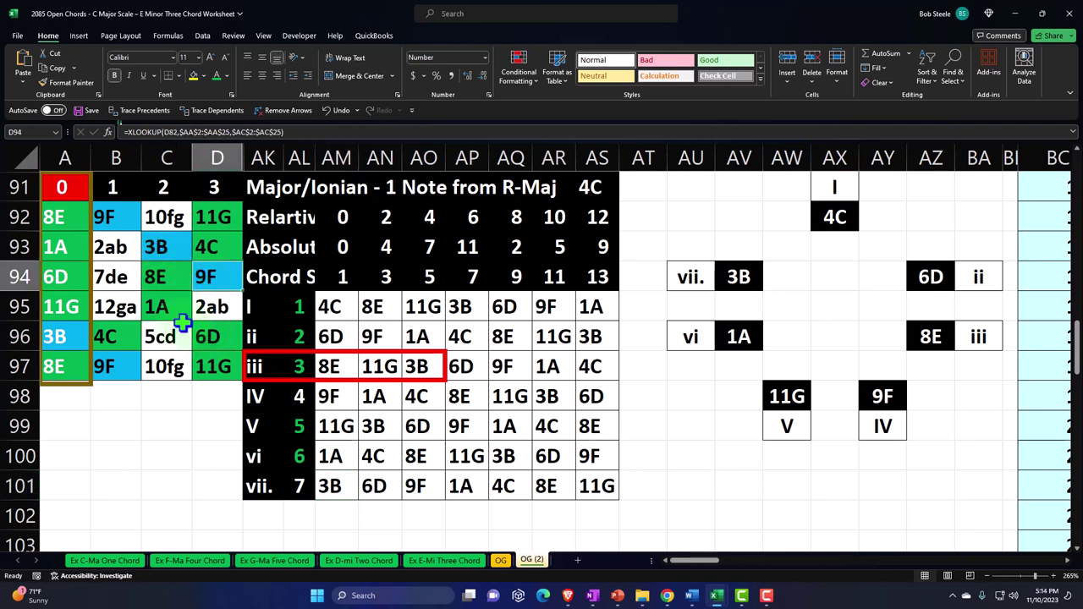
{"action": "left_click_drag", "start_coordinate": [64, 211], "coordinate": [196, 366]}
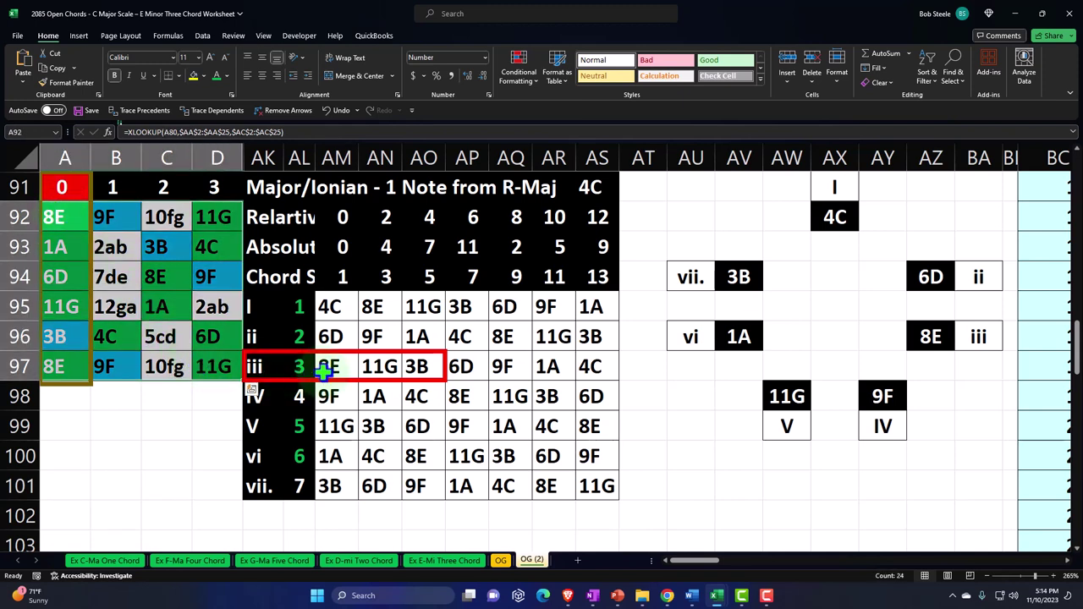
{"action": "scroll", "coordinate": [326, 370], "scroll_direction": "up", "scroll_amount": 5}
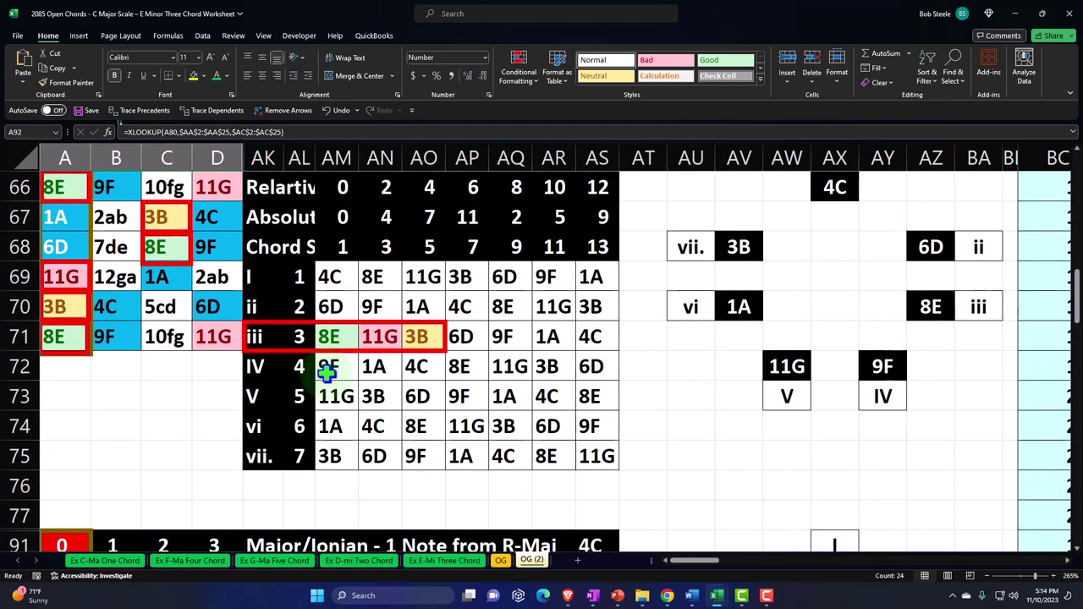
{"action": "scroll", "coordinate": [325, 369], "scroll_direction": "down", "scroll_amount": 3}
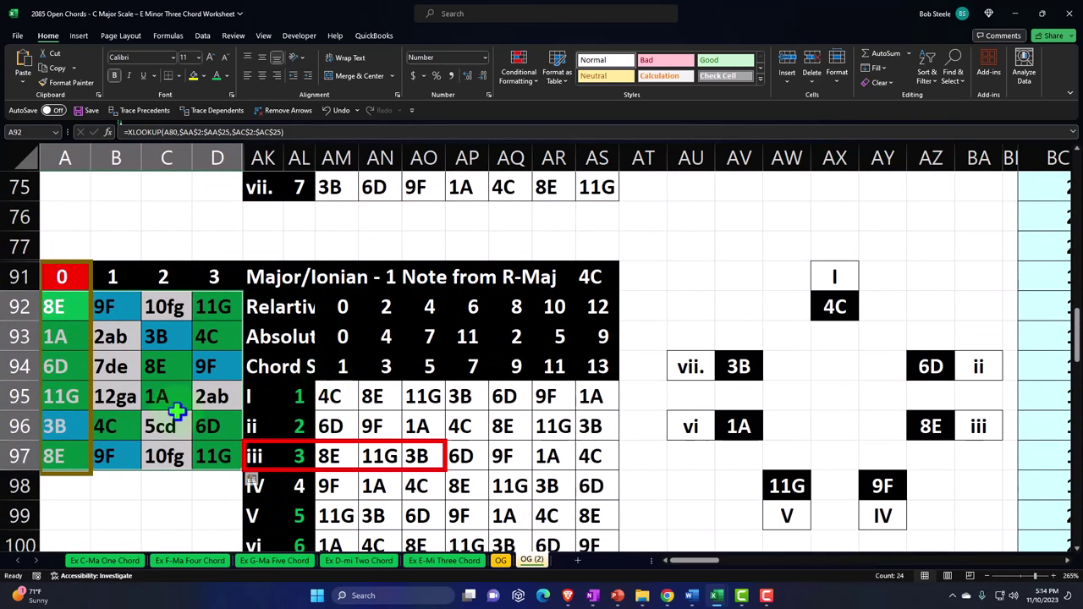
{"action": "left_click", "coordinate": [54, 425]}
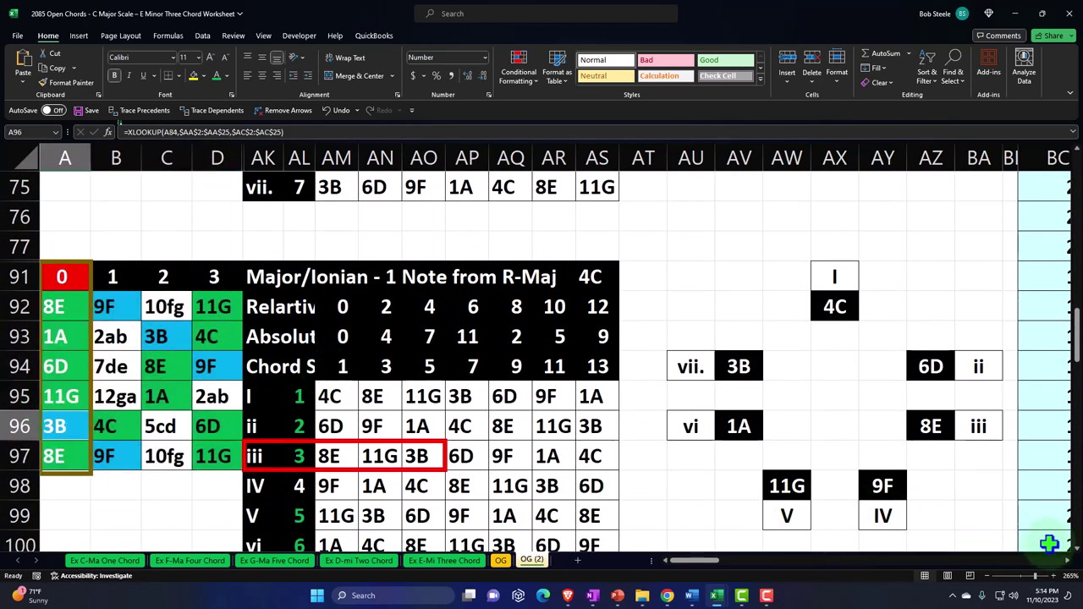
{"action": "scroll", "coordinate": [561, 449], "scroll_direction": "down", "scroll_amount": 2}
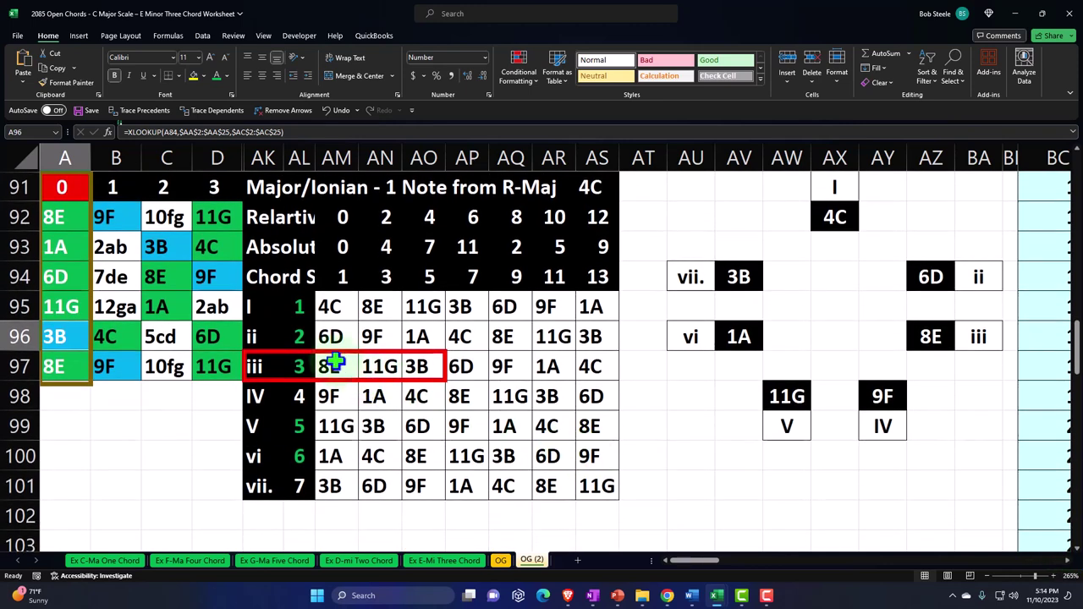
{"action": "left_click_drag", "start_coordinate": [331, 367], "coordinate": [410, 364]}
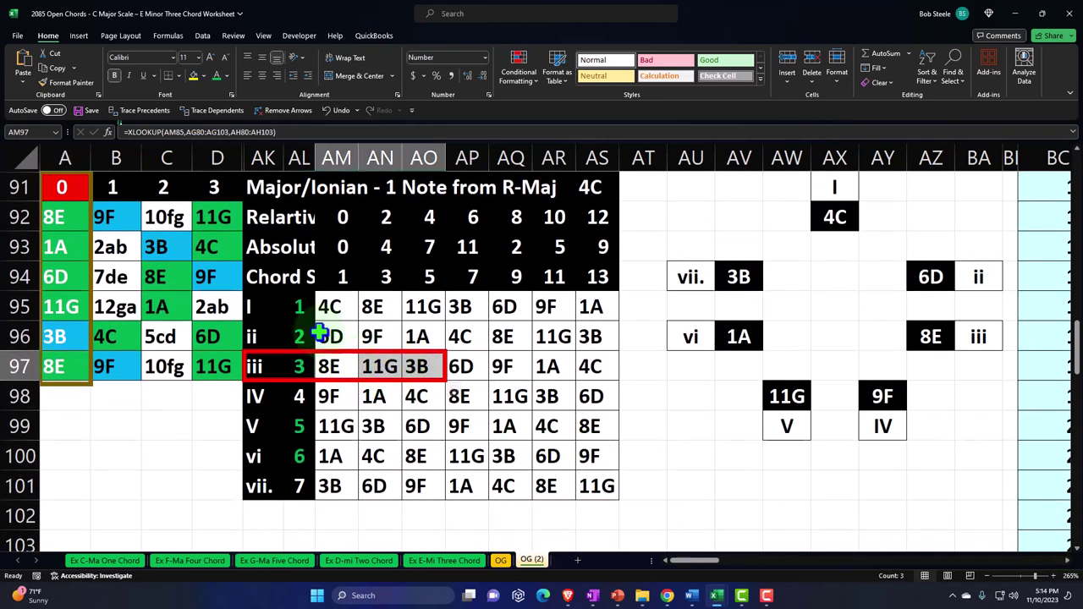
{"action": "left_click_drag", "start_coordinate": [298, 306], "coordinate": [312, 486]}
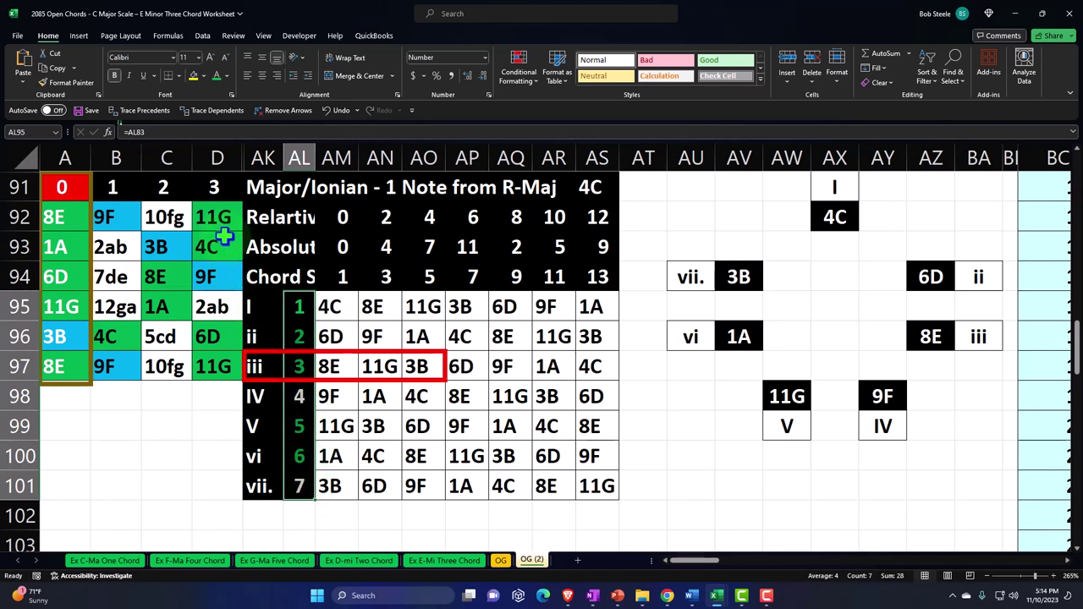
{"action": "left_click", "coordinate": [415, 366]}
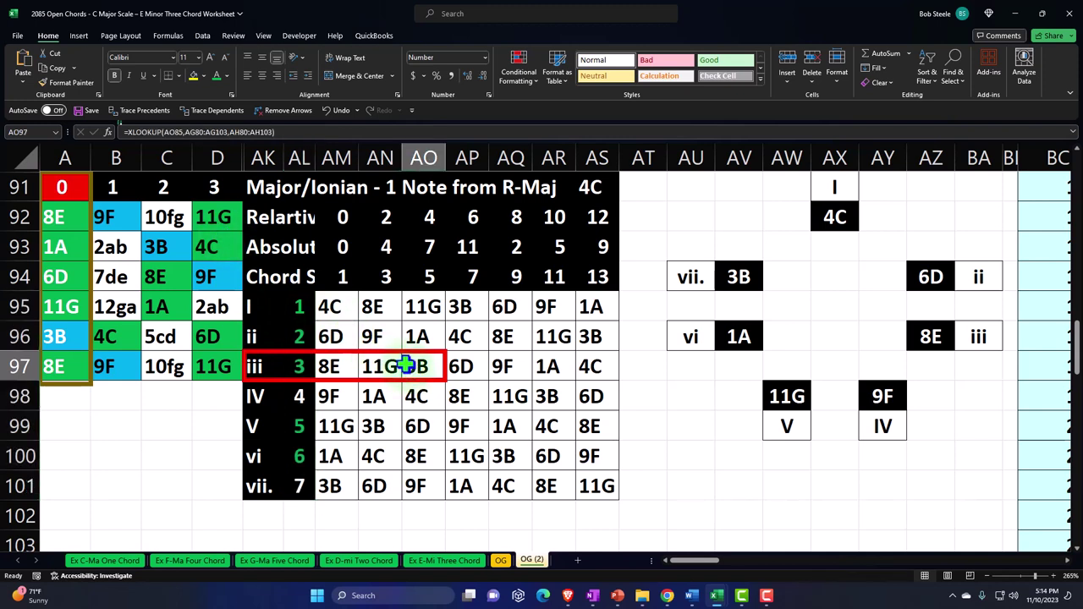
{"action": "left_click", "coordinate": [337, 370]}
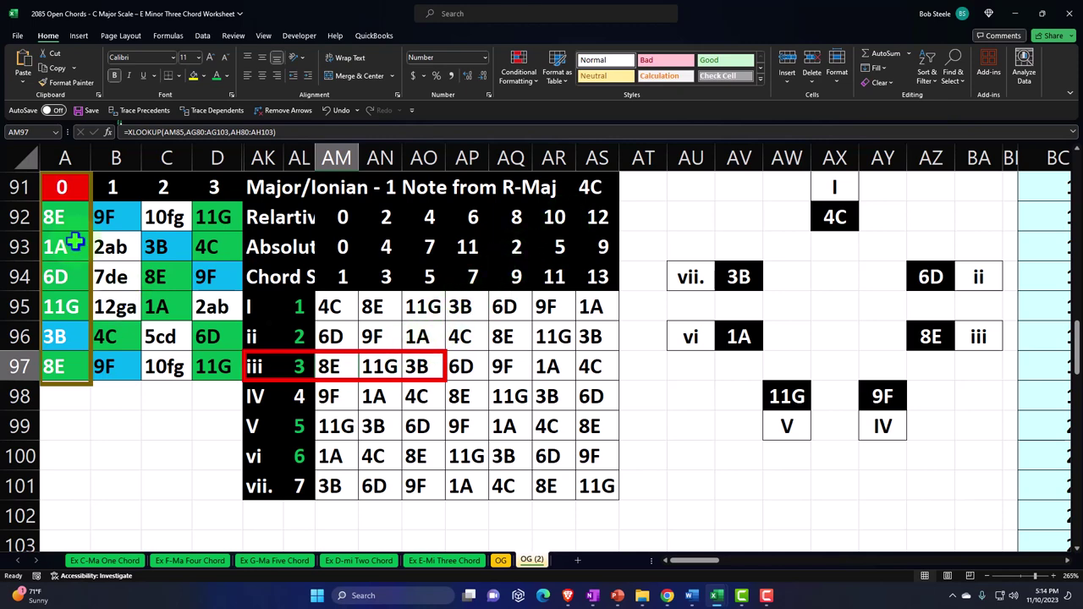
{"action": "left_click_drag", "start_coordinate": [56, 218], "coordinate": [212, 372]}
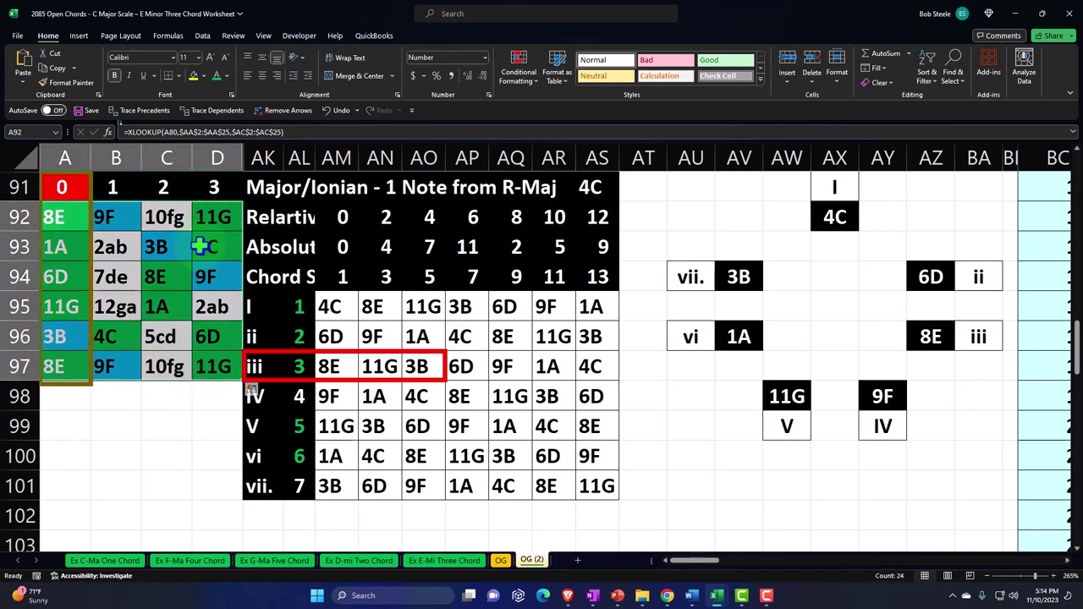
Add an Equal To rule on A92:D97 that highlights cells matching AM97 (8E) in green
{"action": "left_click", "coordinate": [80, 36]}
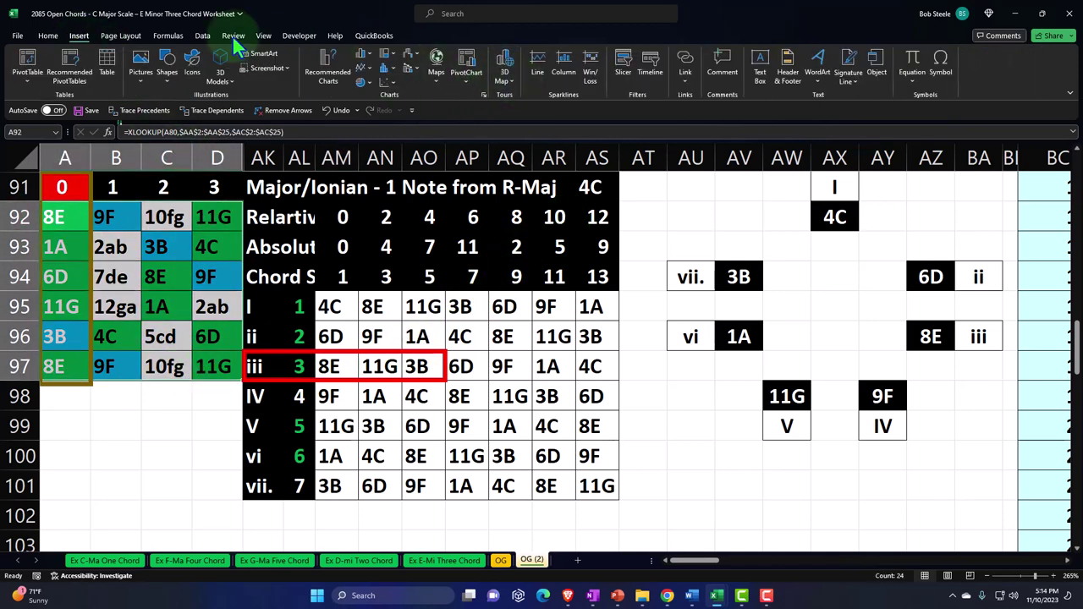
{"action": "left_click", "coordinate": [47, 35]}
{"action": "left_click", "coordinate": [518, 67]}
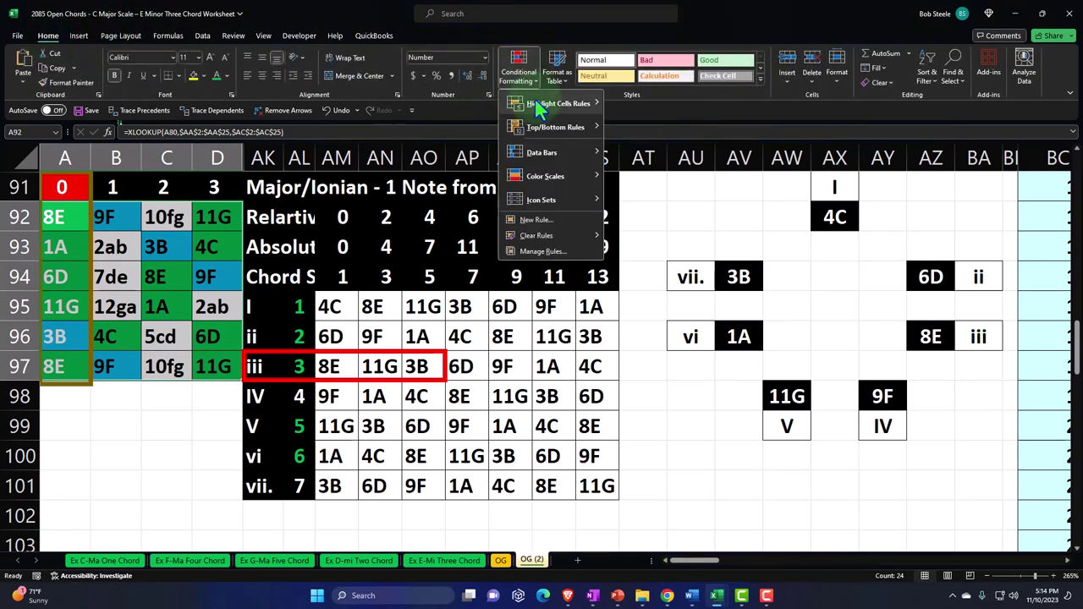
{"action": "left_click", "coordinate": [626, 184]}
{"action": "left_click", "coordinate": [330, 366]}
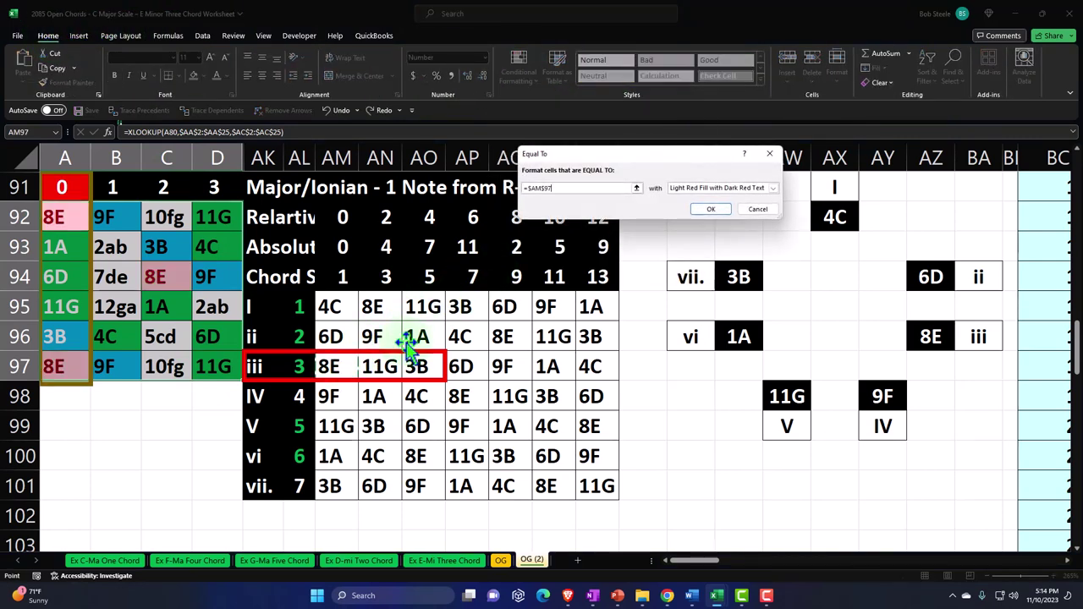
{"action": "left_click", "coordinate": [726, 189]}
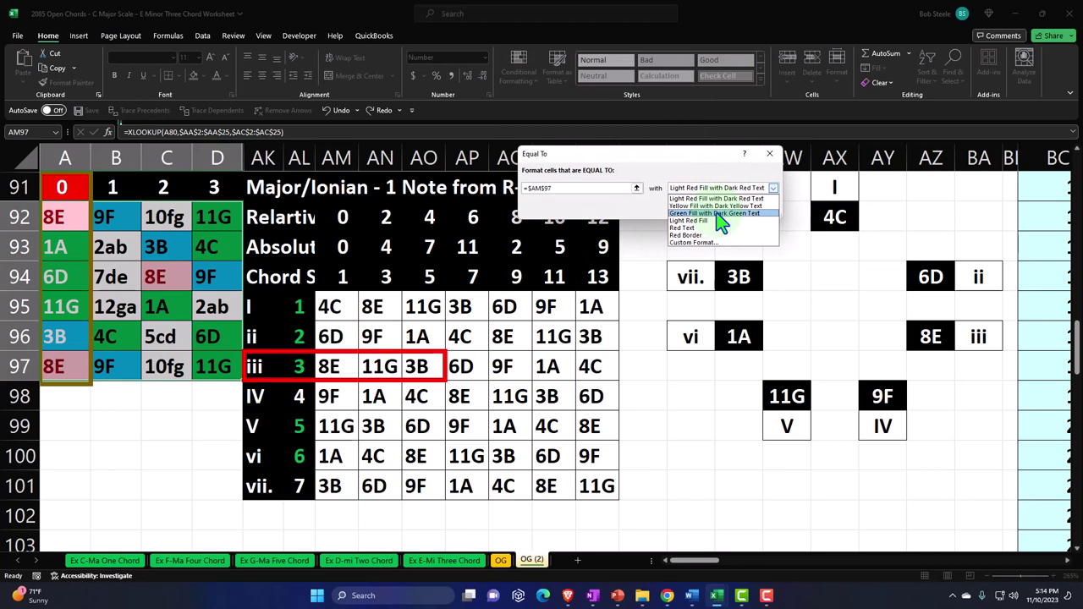
{"action": "left_click", "coordinate": [717, 214]}
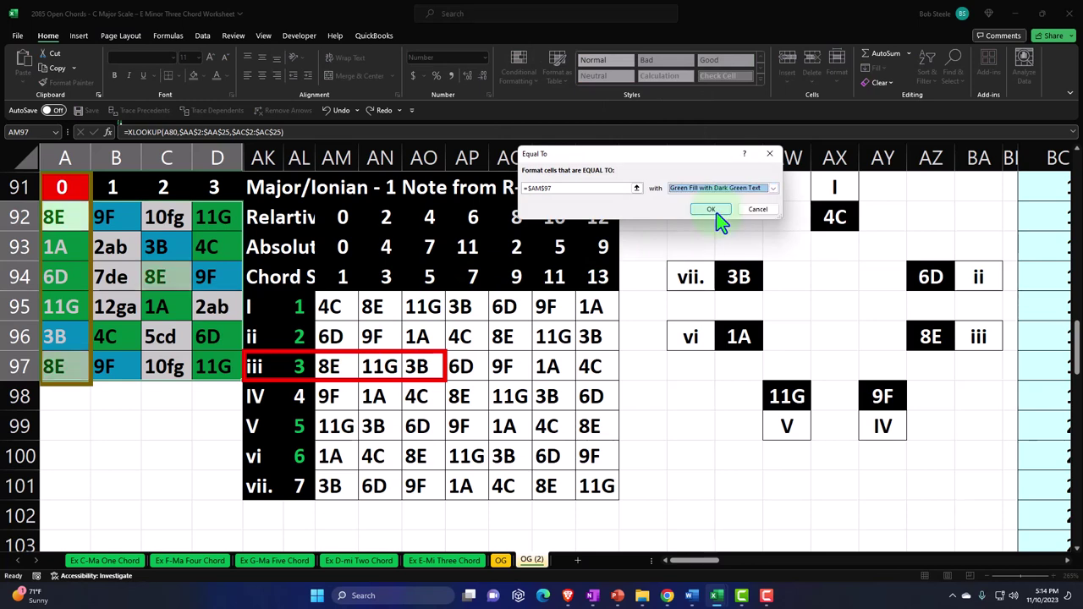
{"action": "left_click", "coordinate": [718, 213]}
Add a second Equal To rule highlighting cells matching AN97 (11G) in light red
{"action": "left_click", "coordinate": [511, 76]}
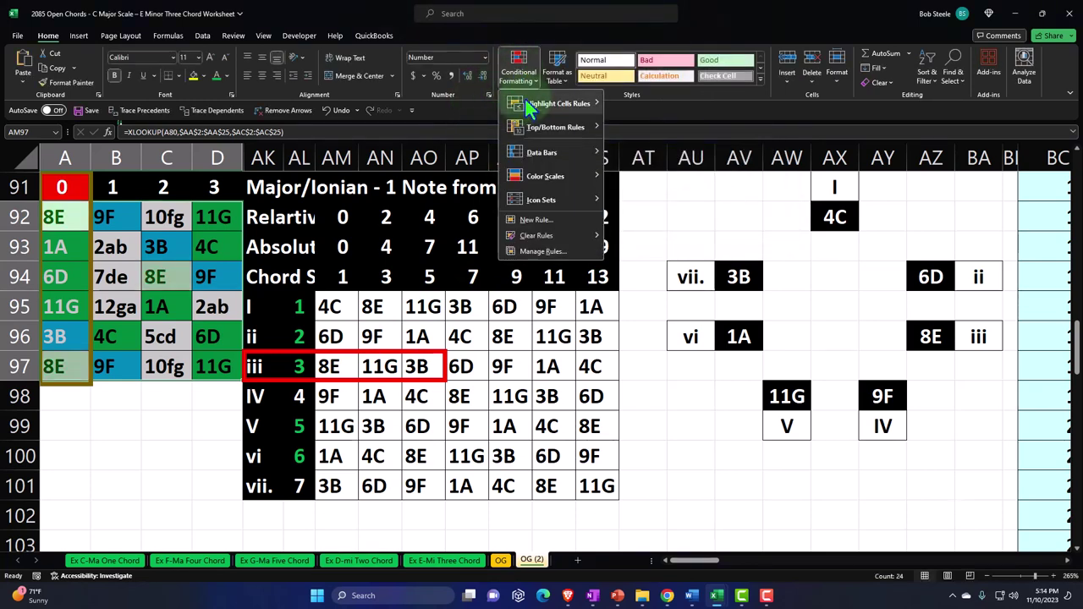
{"action": "mouse_move", "coordinate": [575, 113]}
{"action": "left_click", "coordinate": [637, 171]}
{"action": "left_click", "coordinate": [376, 363]}
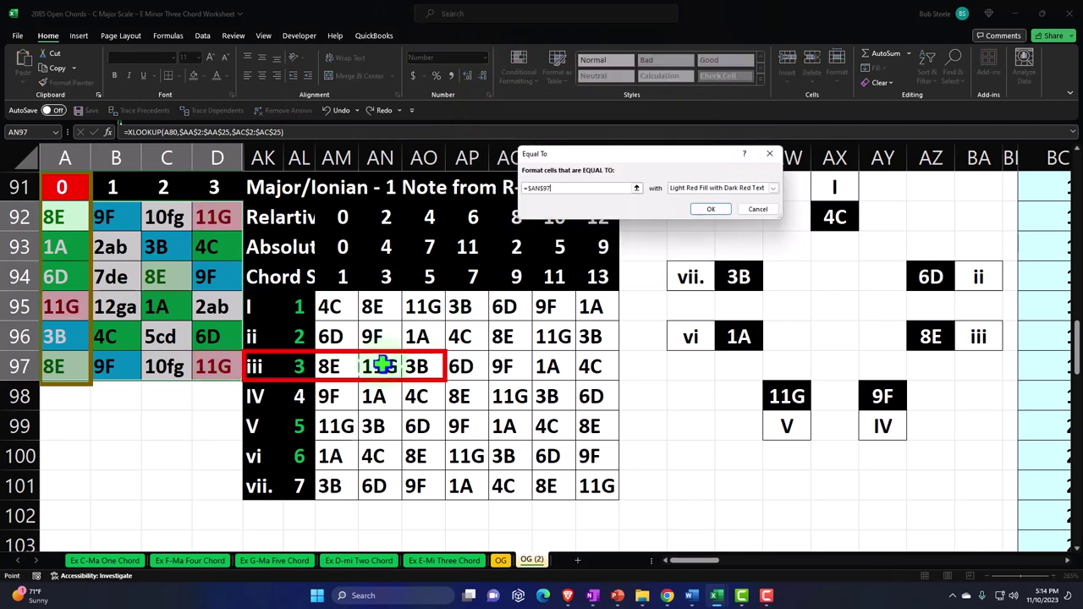
{"action": "left_click", "coordinate": [709, 209]}
Add a third Equal To rule highlighting cells matching AO97 (3B) in yellow
{"action": "left_click", "coordinate": [518, 72]}
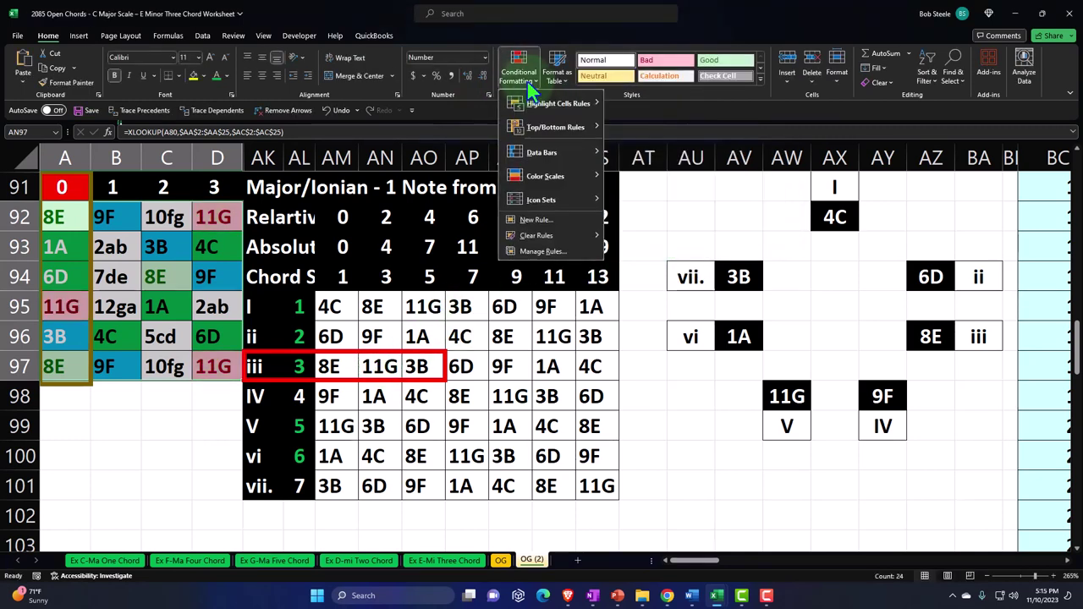
{"action": "left_click", "coordinate": [626, 182]}
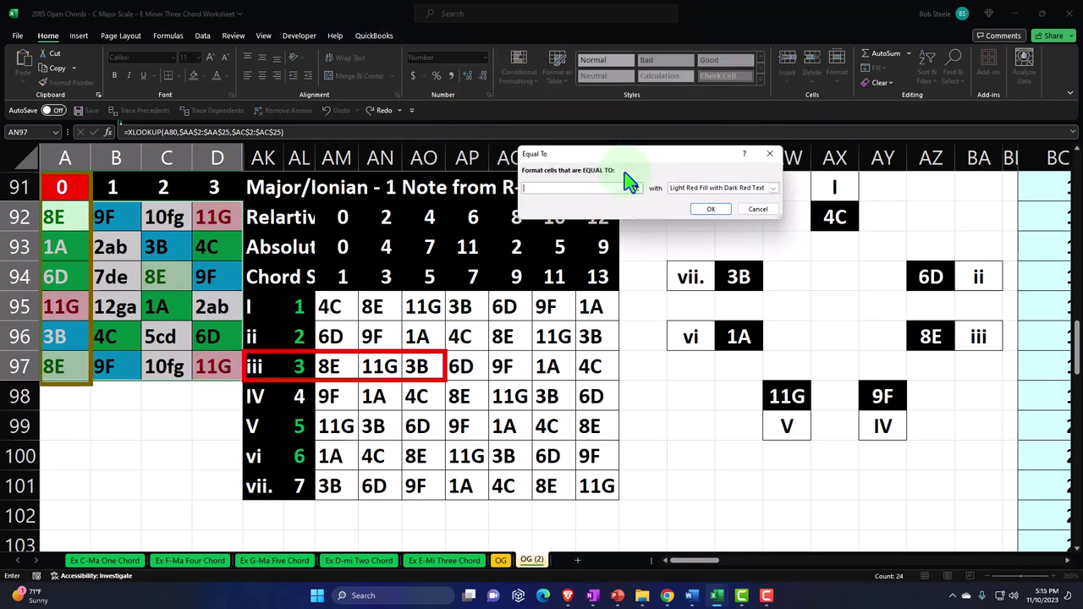
{"action": "left_click", "coordinate": [427, 365]}
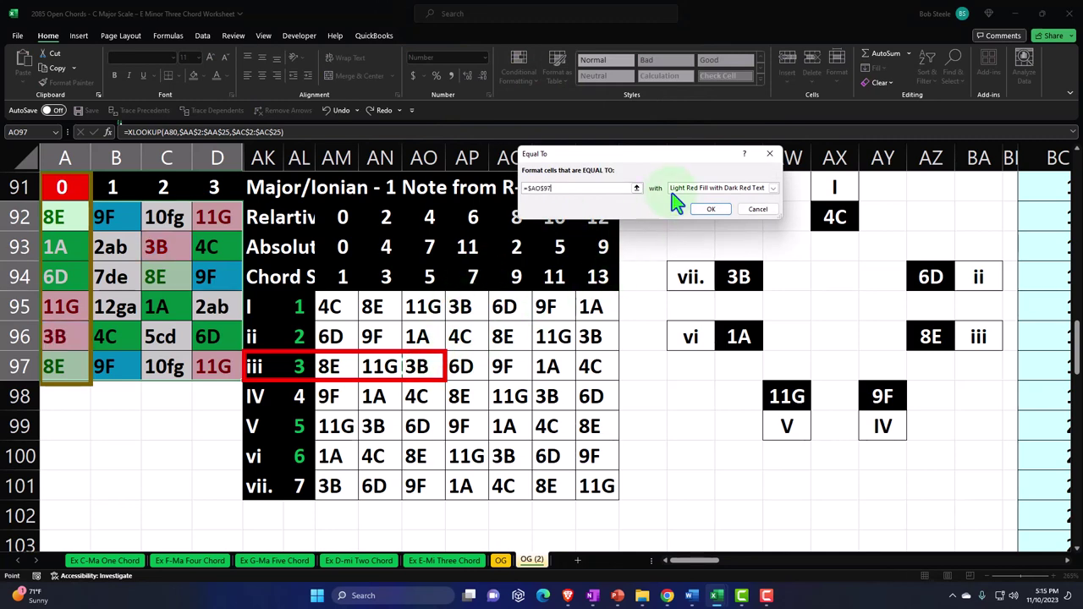
{"action": "left_click", "coordinate": [715, 189]}
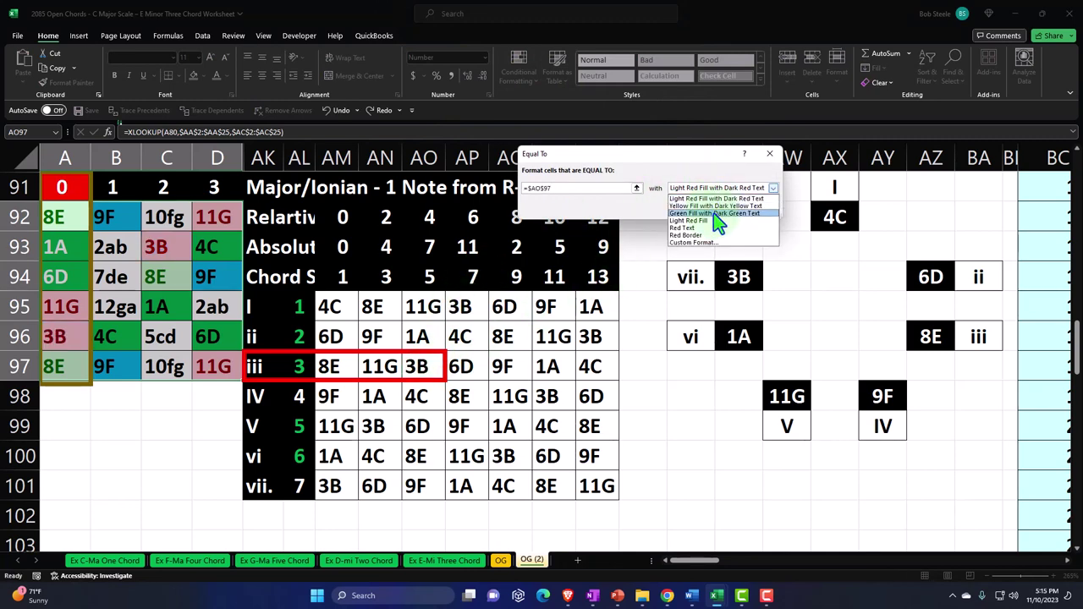
{"action": "left_click", "coordinate": [713, 214]}
{"action": "left_click", "coordinate": [713, 207]}
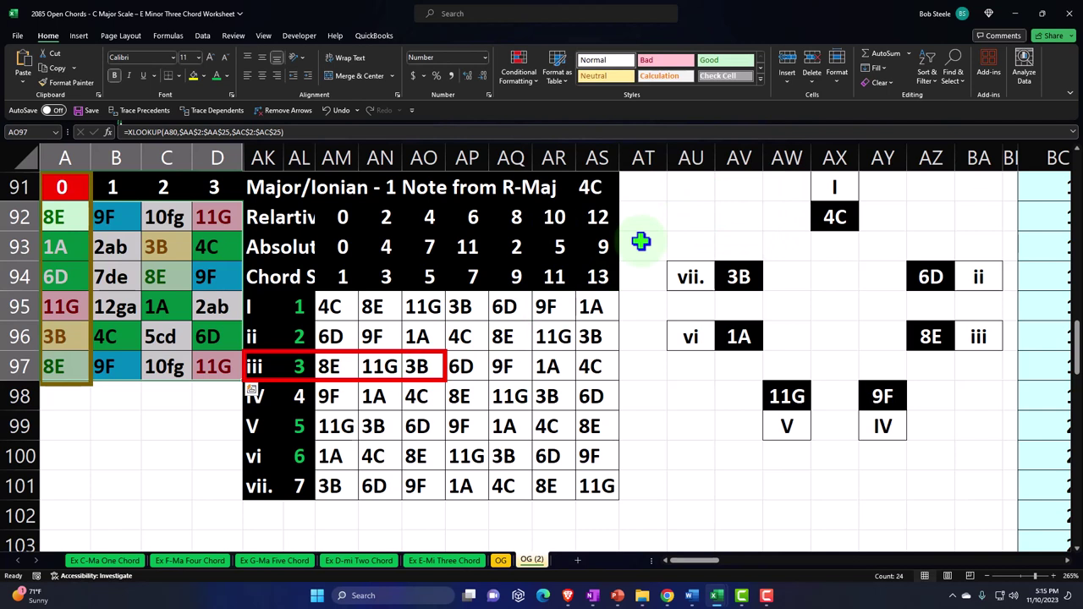
{"action": "left_click", "coordinate": [145, 414]}
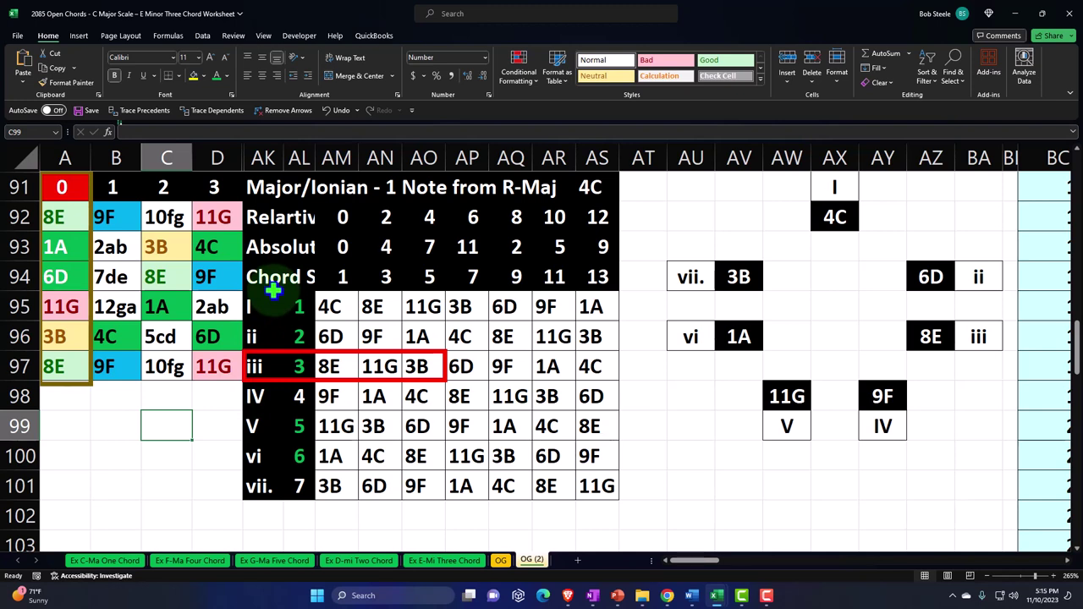
Format-paint the green 8E, pink 11G and yellow 3B grid cells onto AM97, AN97 and AO97
{"action": "left_click", "coordinate": [169, 275]}
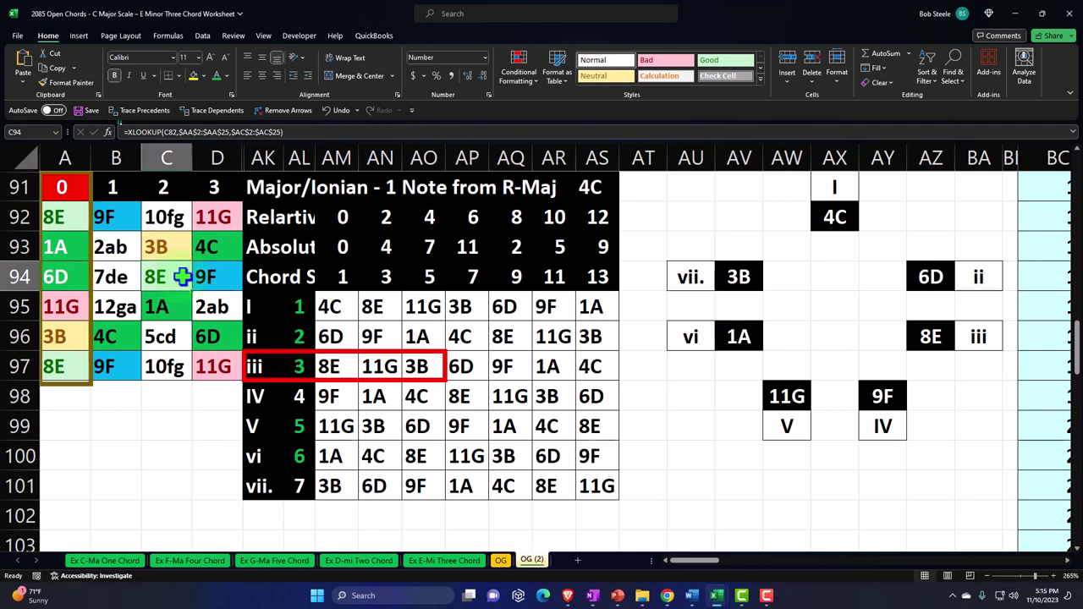
{"action": "left_click", "coordinate": [65, 83]}
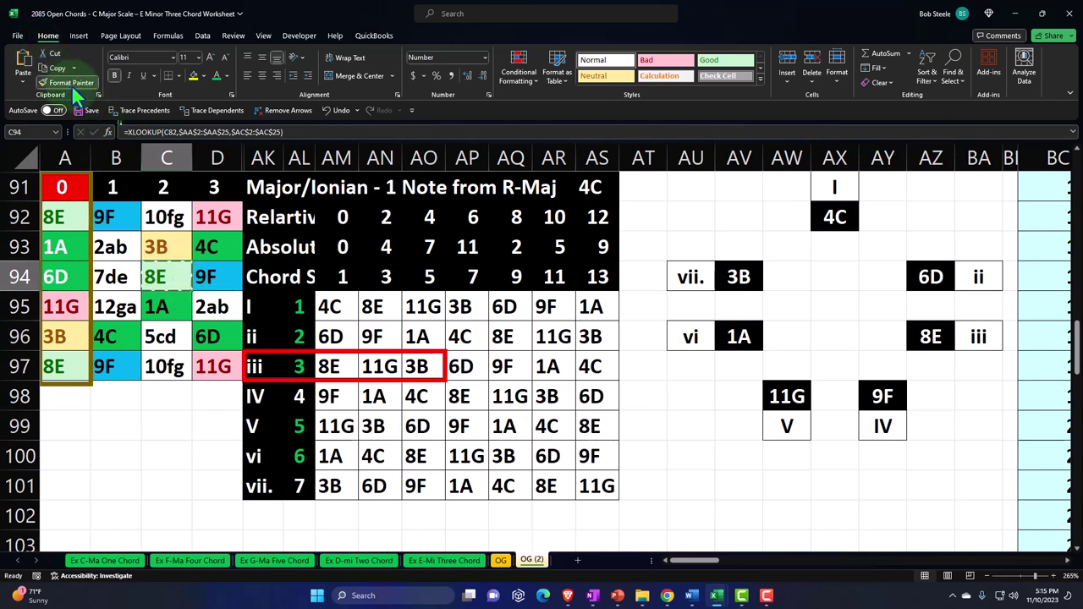
{"action": "left_click", "coordinate": [332, 365]}
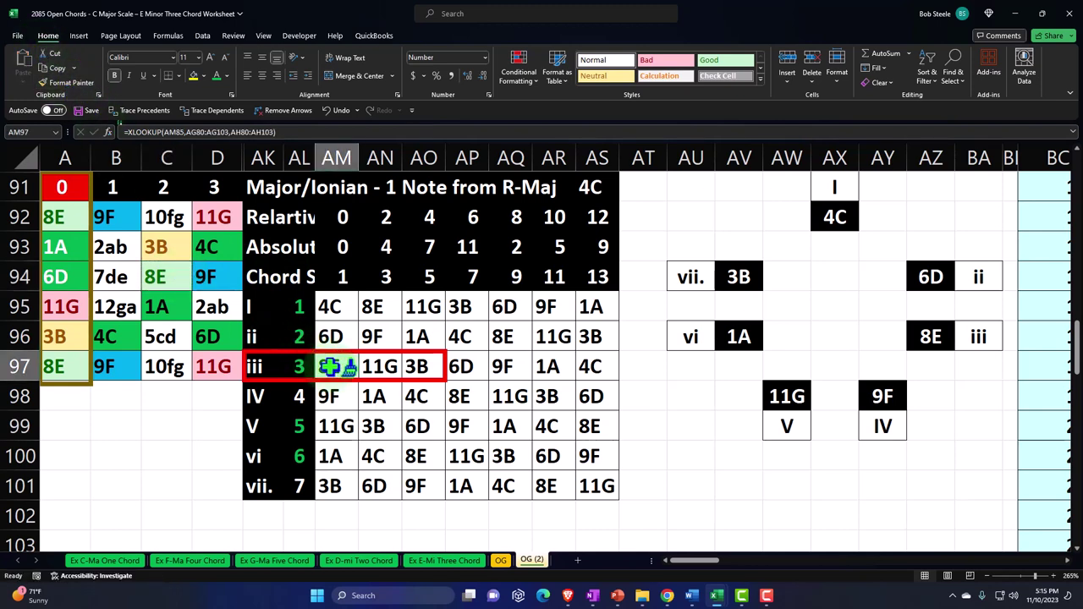
{"action": "left_click", "coordinate": [65, 307]}
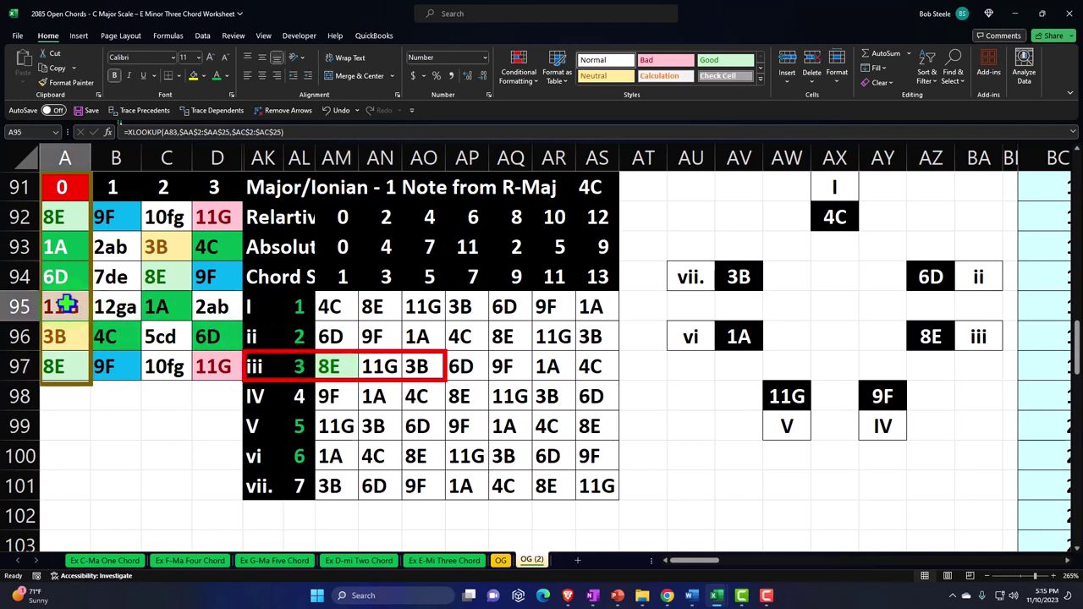
{"action": "left_click", "coordinate": [61, 83]}
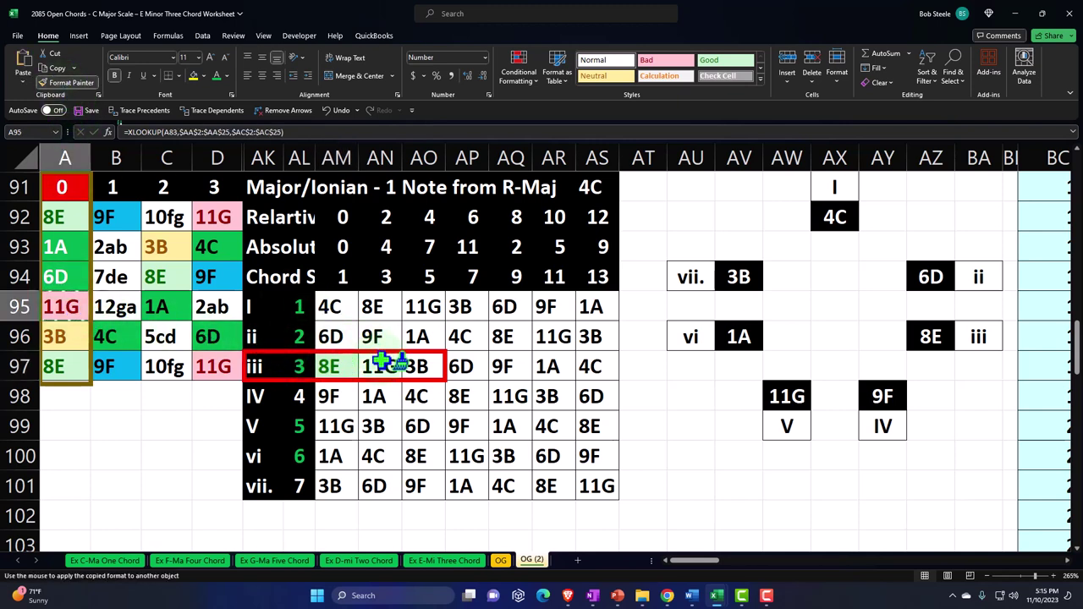
{"action": "left_click", "coordinate": [377, 365]}
{"action": "left_click", "coordinate": [71, 337]}
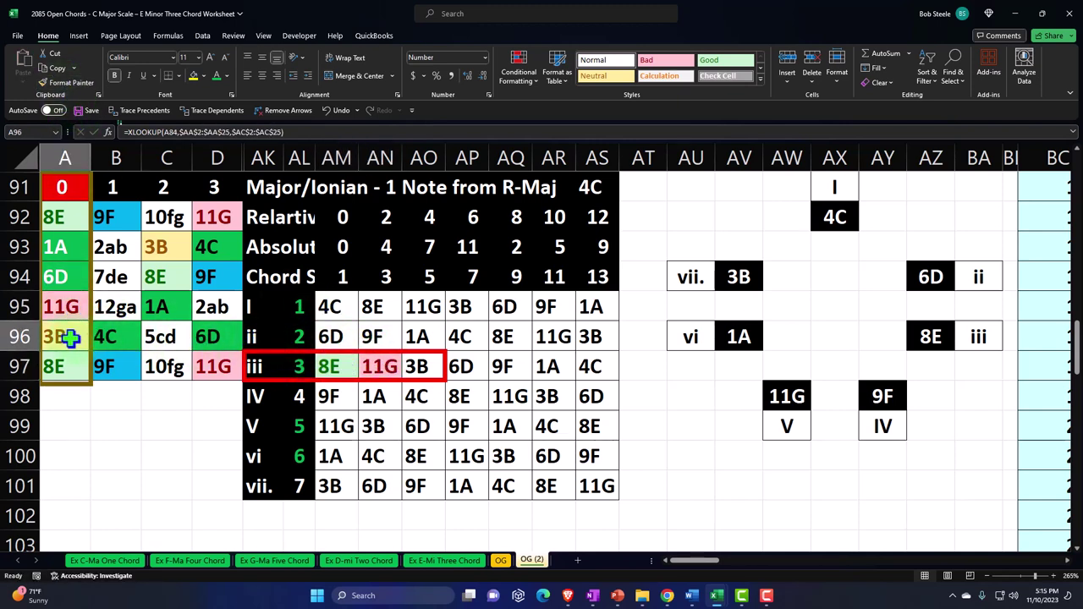
{"action": "left_click", "coordinate": [71, 84]}
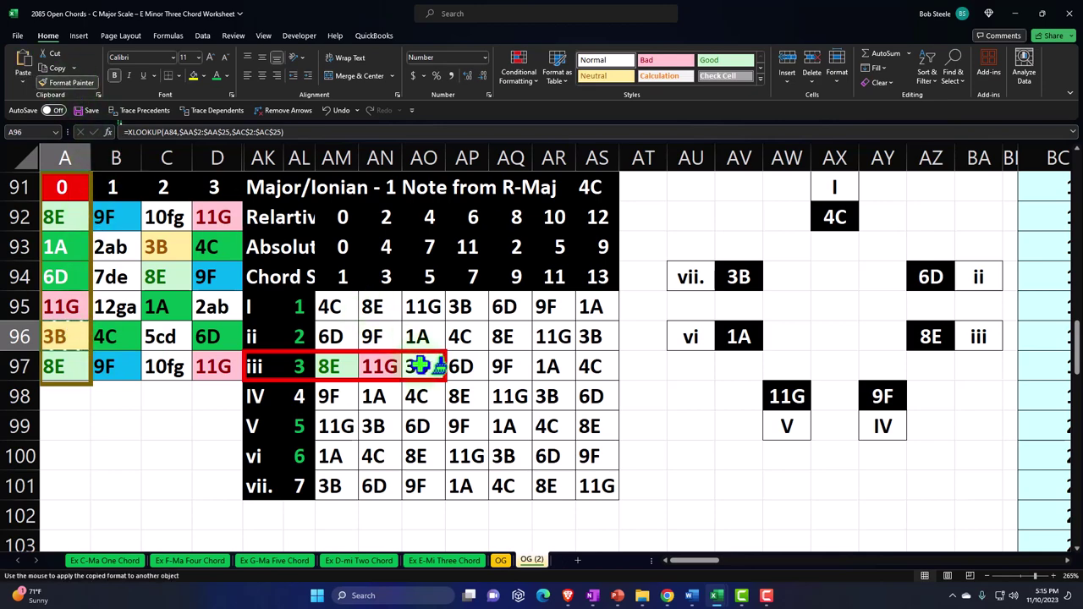
{"action": "left_click", "coordinate": [419, 366]}
Copy the red note outlines onto the 8E and 11G cells of the A92:D97 grid
{"action": "scroll", "coordinate": [228, 435], "scroll_direction": "up", "scroll_amount": 4}
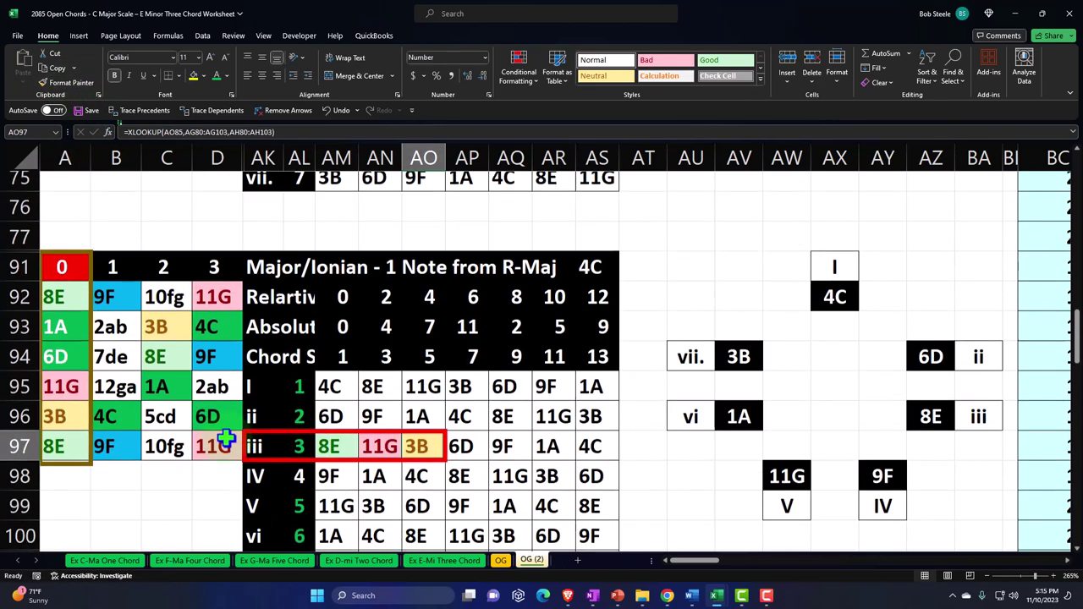
{"action": "scroll", "coordinate": [225, 438], "scroll_direction": "up", "scroll_amount": 1}
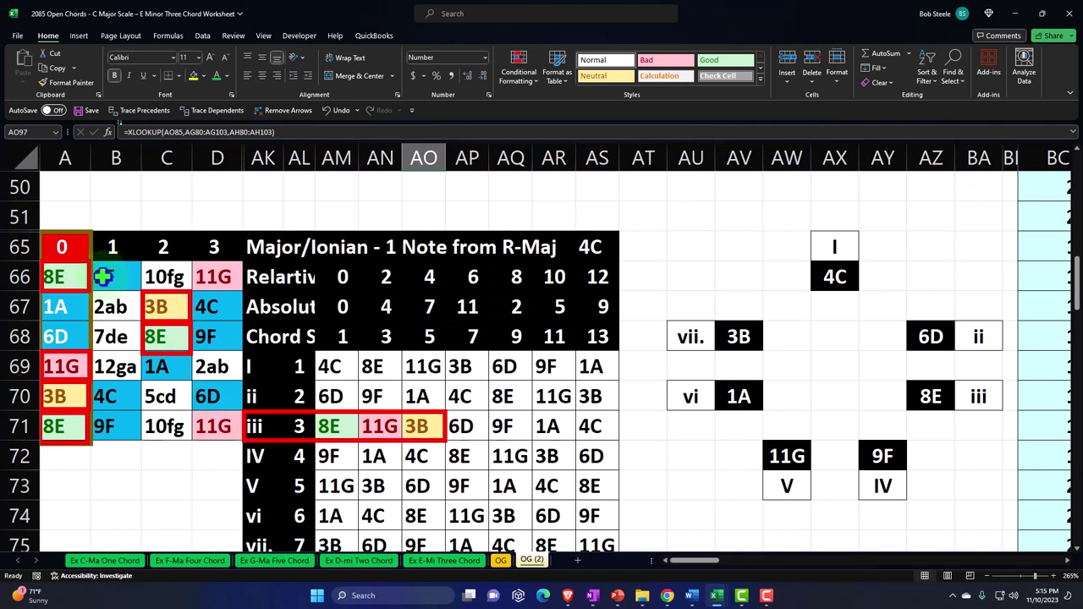
{"action": "left_click", "coordinate": [91, 271]}
{"action": "left_click", "coordinate": [143, 325], "text": "shift"}
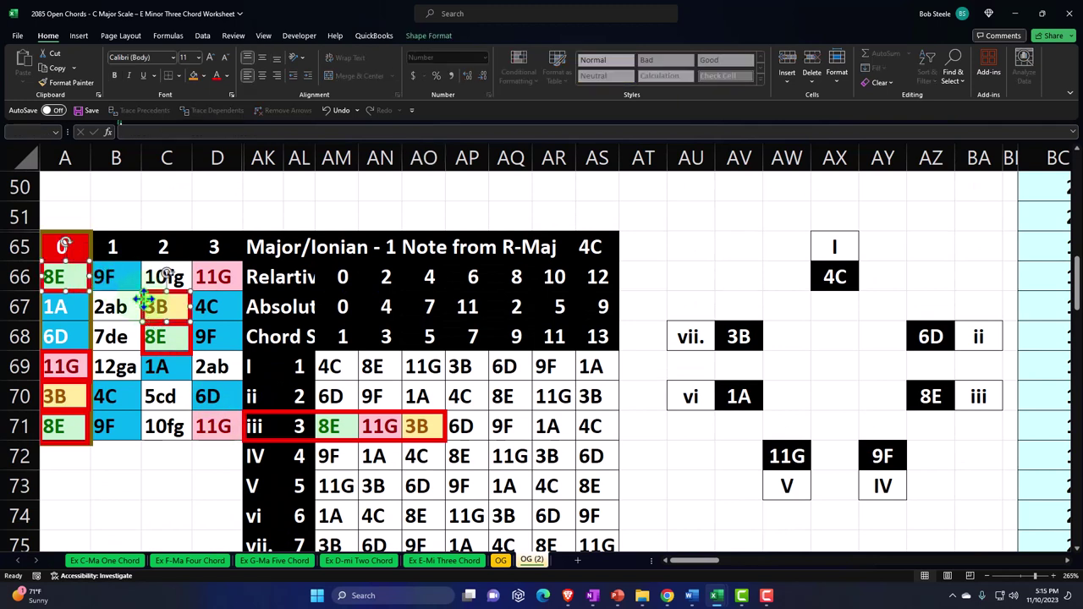
{"action": "left_click", "coordinate": [88, 372], "text": "shift"}
{"action": "left_click", "coordinate": [87, 396], "text": "shift"}
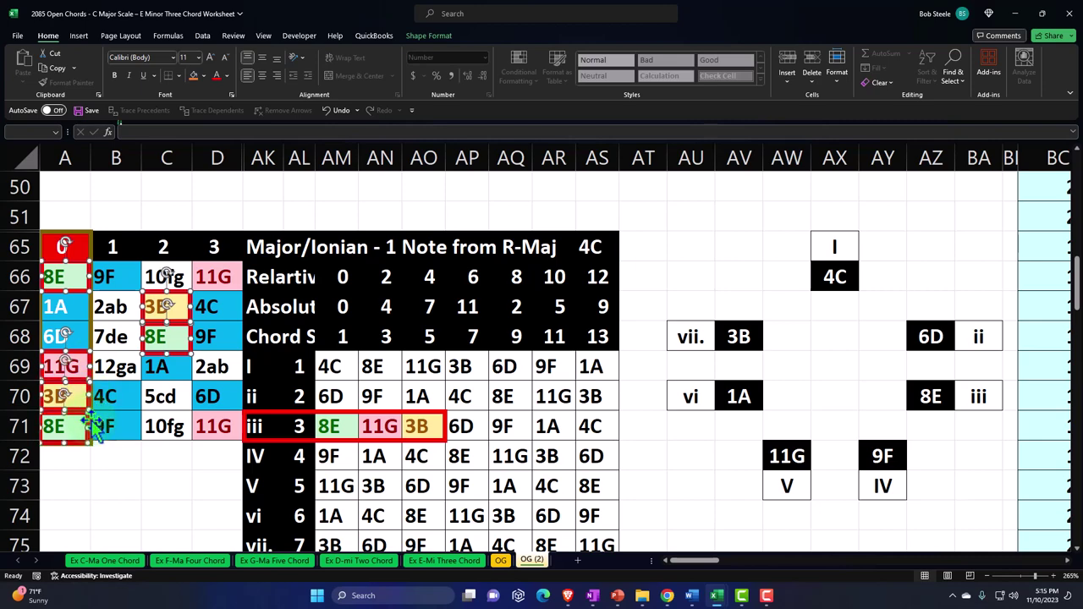
{"action": "scroll", "coordinate": [161, 431], "scroll_direction": "down", "scroll_amount": 3}
{"action": "scroll", "coordinate": [173, 432], "scroll_direction": "down", "scroll_amount": 7}
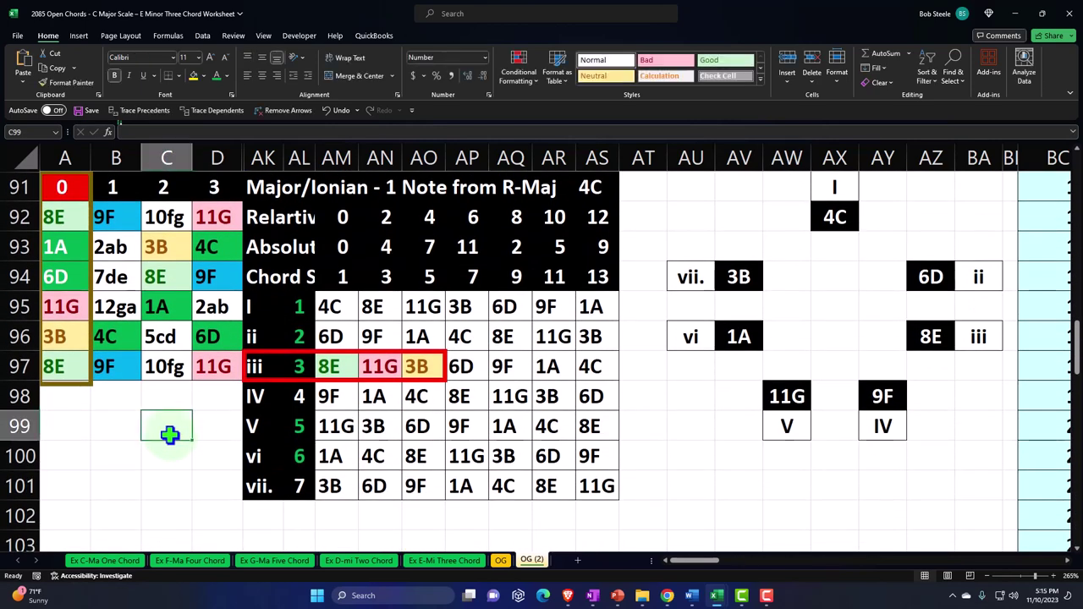
{"action": "key", "text": "ctrl+v"}
{"action": "mouse_move", "coordinate": [193, 421]}
{"action": "left_mouse_down"}
{"action": "mouse_move", "coordinate": [173, 359]}
{"action": "mouse_move", "coordinate": [90, 209]}
{"action": "left_mouse_up"}
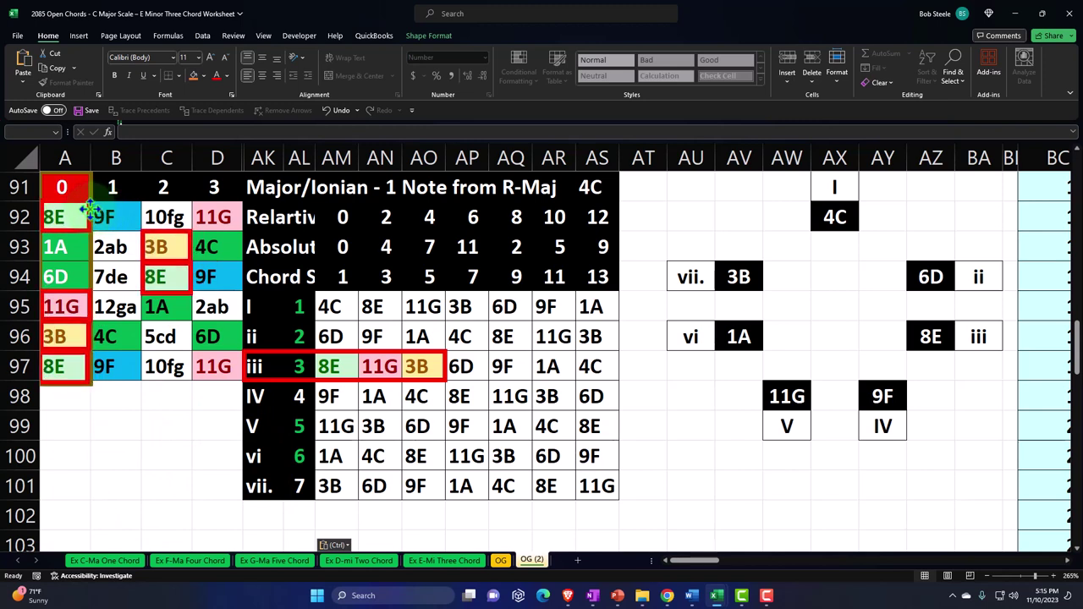
{"action": "left_click", "coordinate": [181, 444]}
Copy the yellow outlines from the row 39 table onto both 3B cells in the lower grid
{"action": "scroll", "coordinate": [181, 444], "scroll_direction": "up", "scroll_amount": 17}
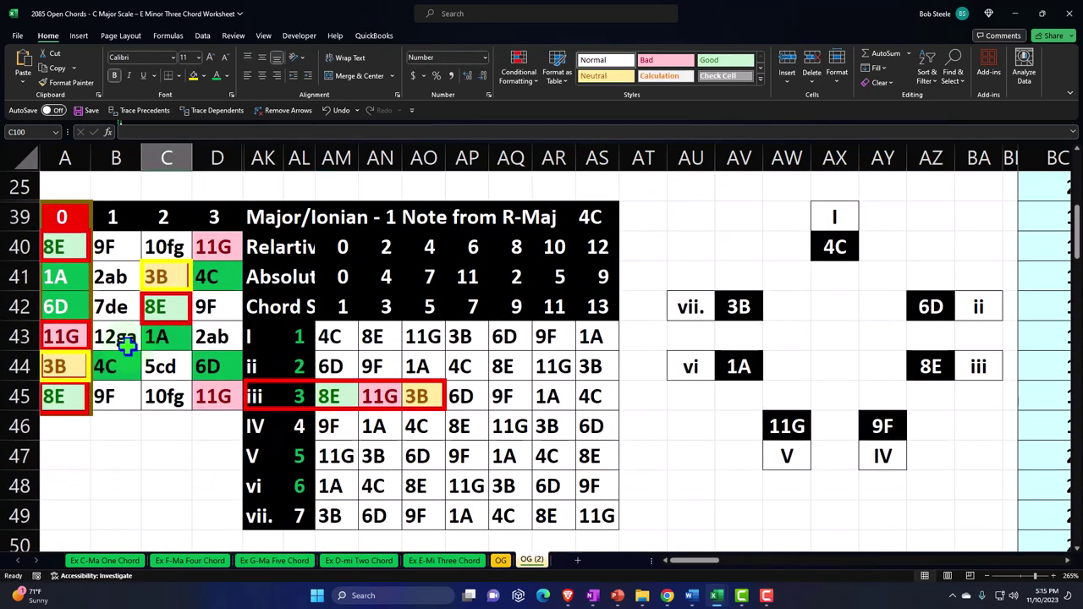
{"action": "left_click", "coordinate": [88, 364]}
{"action": "left_click", "coordinate": [141, 270], "text": "shift"}
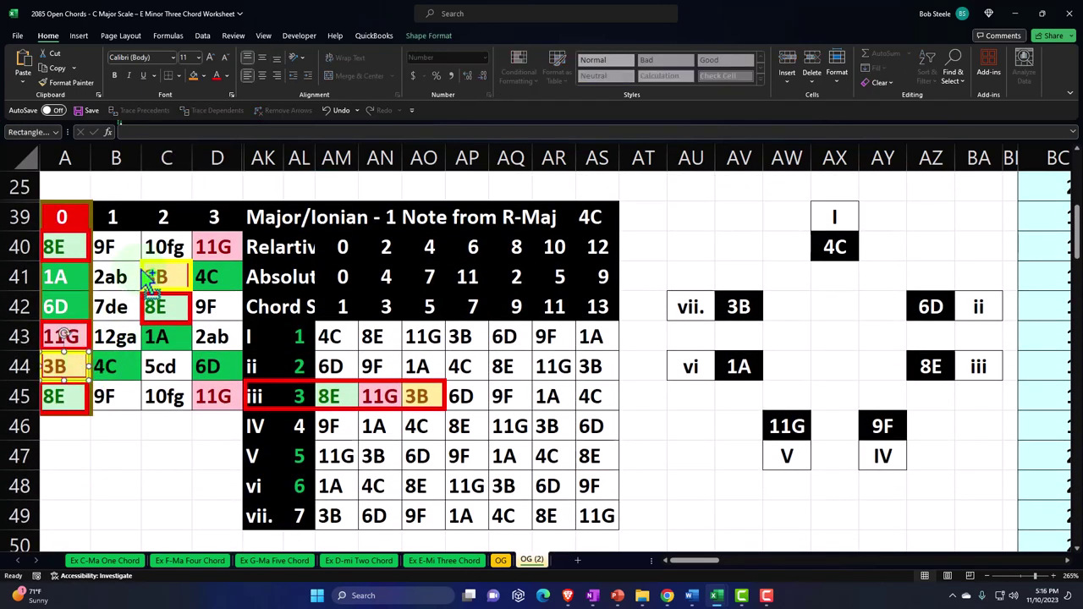
{"action": "scroll", "coordinate": [183, 355], "scroll_direction": "down", "scroll_amount": 17}
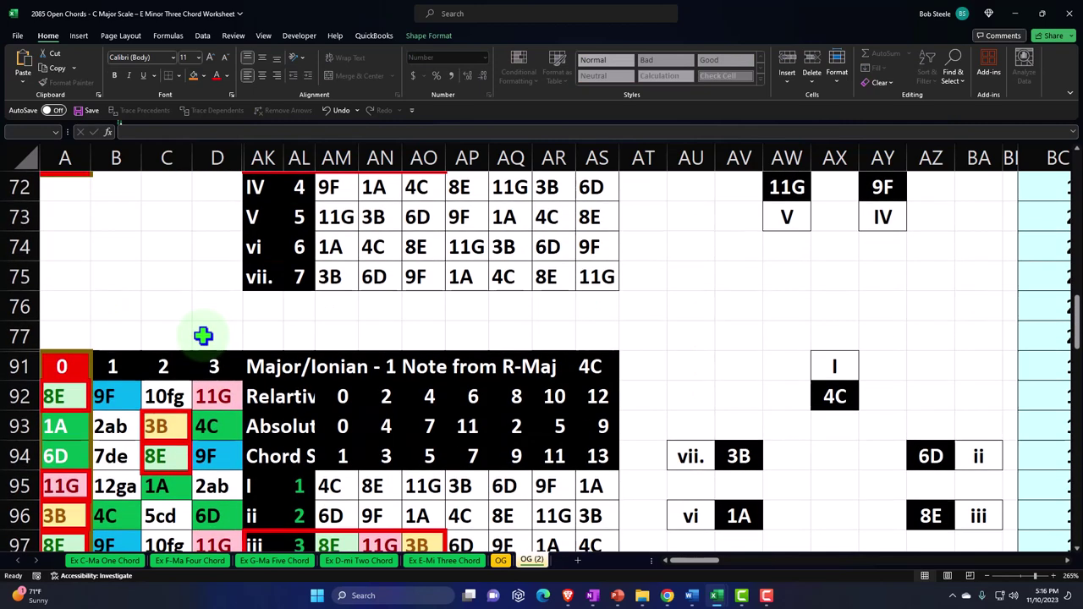
{"action": "left_click", "coordinate": [158, 415]}
{"action": "key", "text": "ctrl+v"}
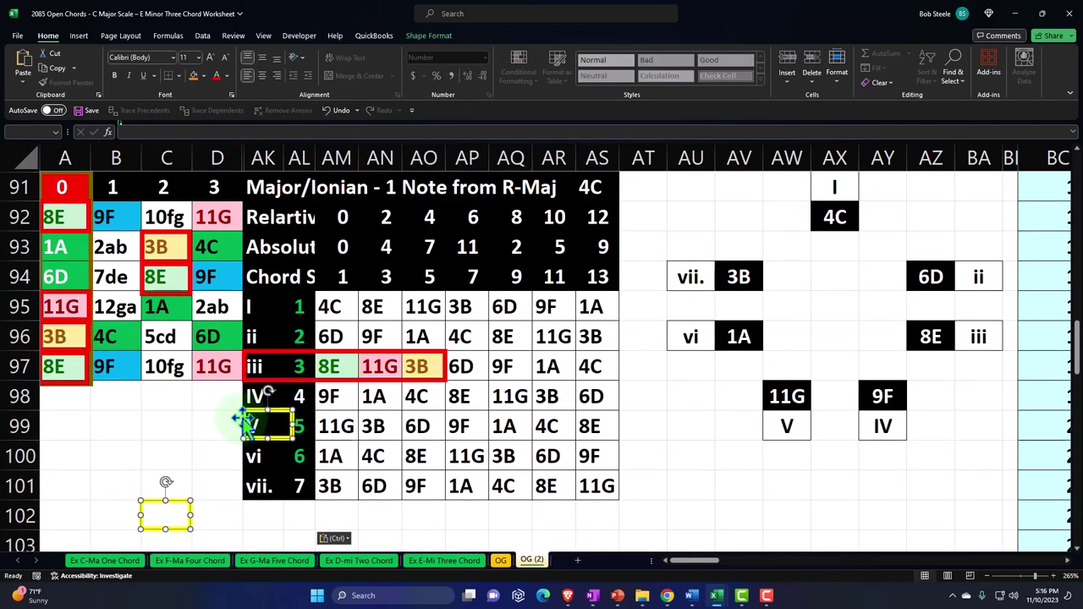
{"action": "left_click_drag", "start_coordinate": [242, 415], "coordinate": [140, 243]}
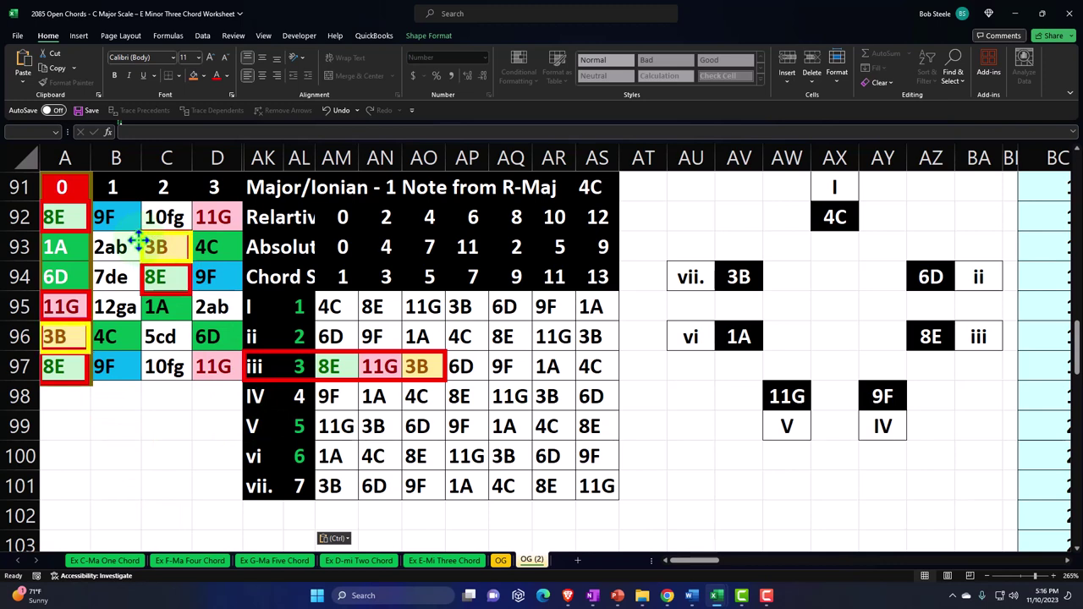
{"action": "left_click", "coordinate": [186, 441]}
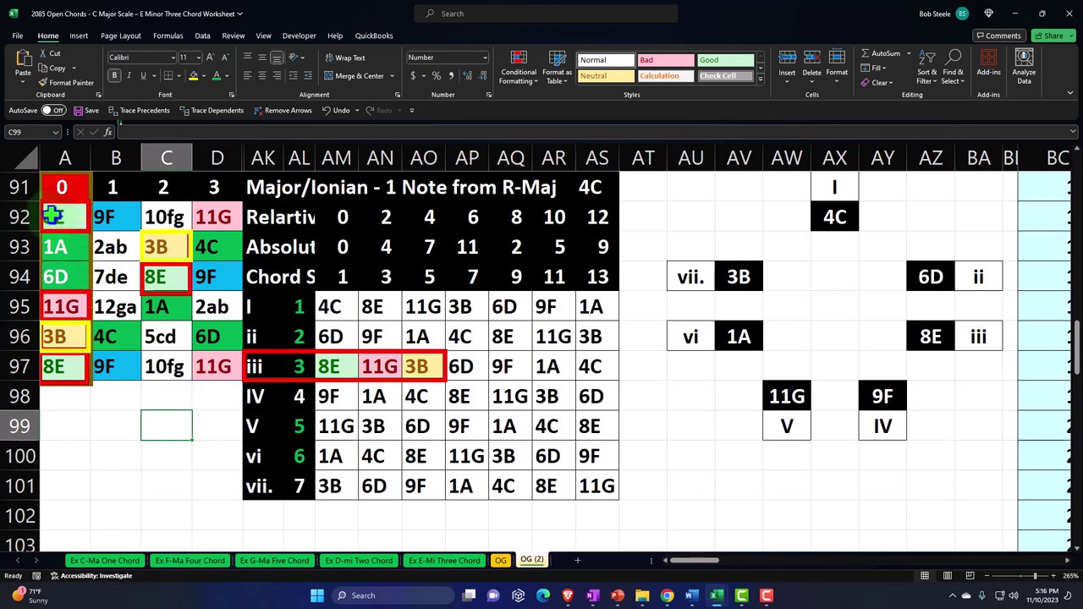
{"action": "left_click_drag", "start_coordinate": [53, 216], "coordinate": [226, 360]}
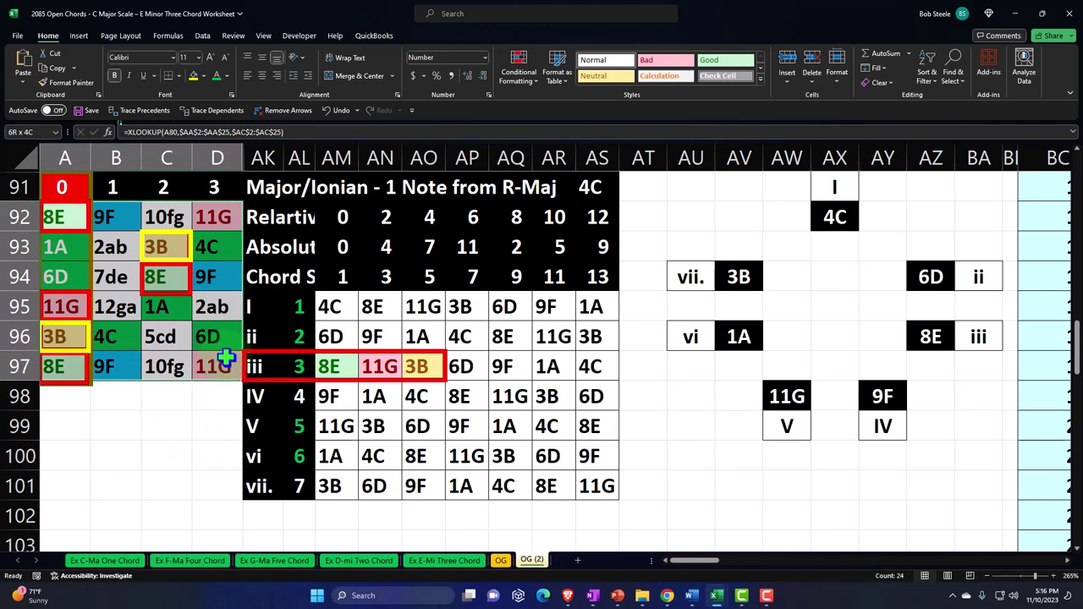
{"action": "left_click", "coordinate": [194, 427]}
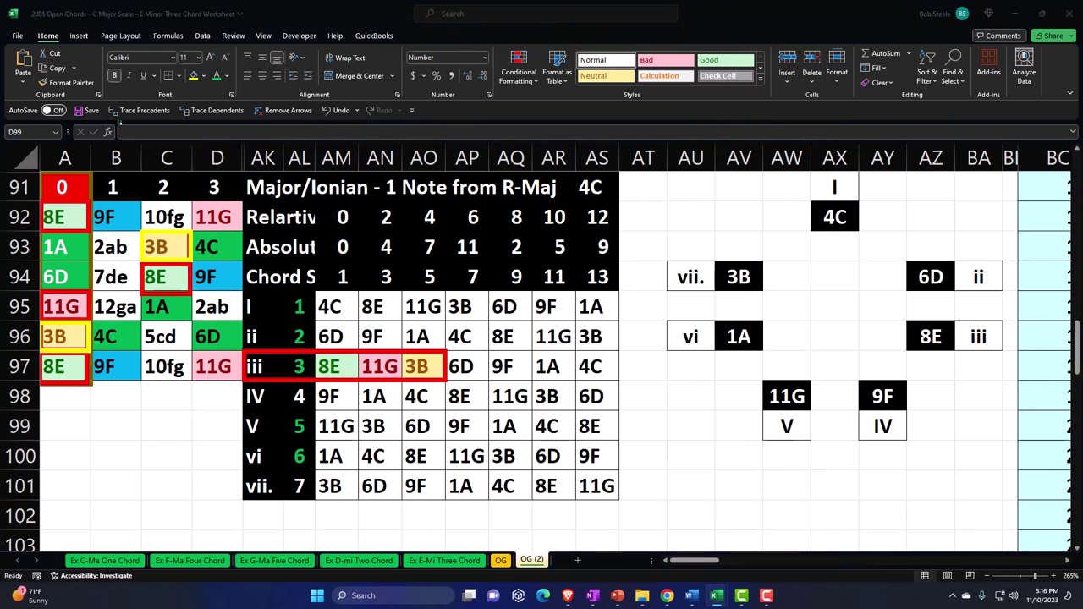
Move the red rectangle onto the iii row and stretch it across 8E, 11G and 3B
{"action": "scroll", "coordinate": [116, 443], "scroll_direction": "down", "scroll_amount": 2}
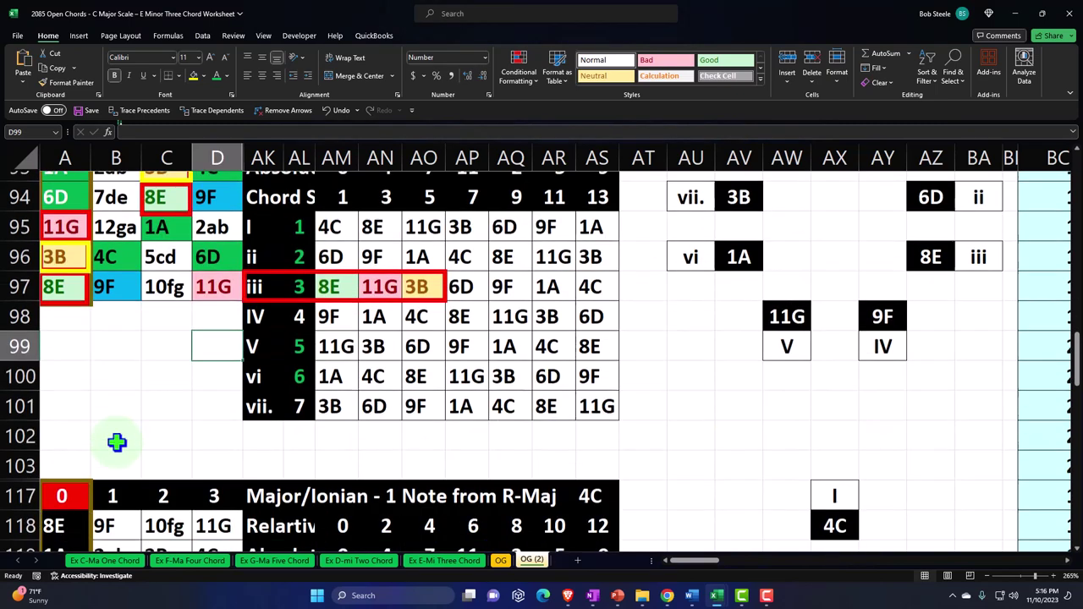
{"action": "scroll", "coordinate": [116, 442], "scroll_direction": "down", "scroll_amount": 2}
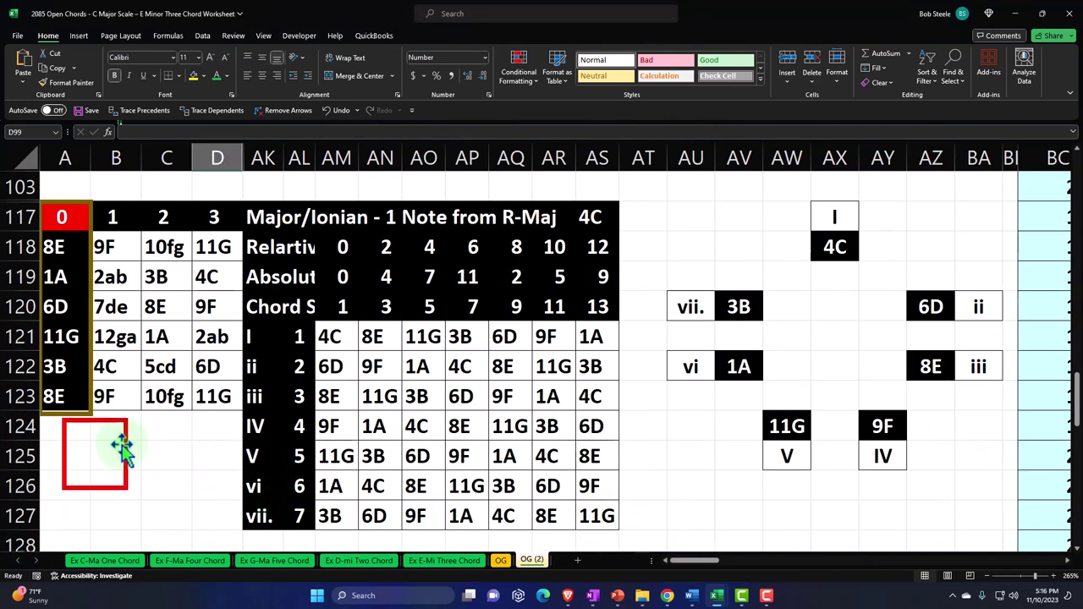
{"action": "left_click_drag", "start_coordinate": [126, 440], "coordinate": [306, 391]}
{"action": "left_click_drag", "start_coordinate": [303, 402], "coordinate": [302, 407]}
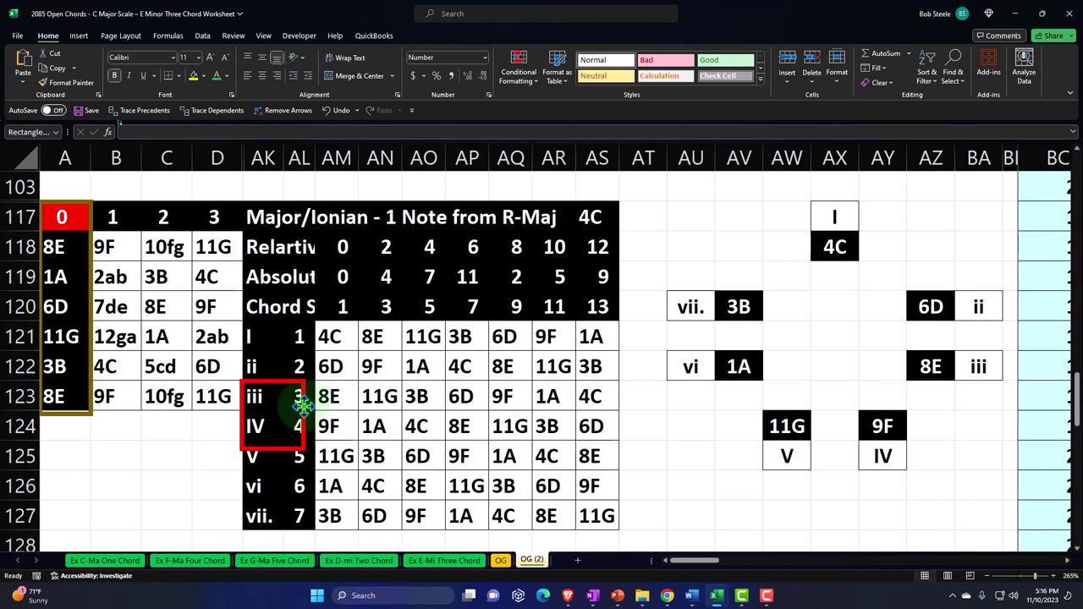
{"action": "left_click", "coordinate": [306, 404]}
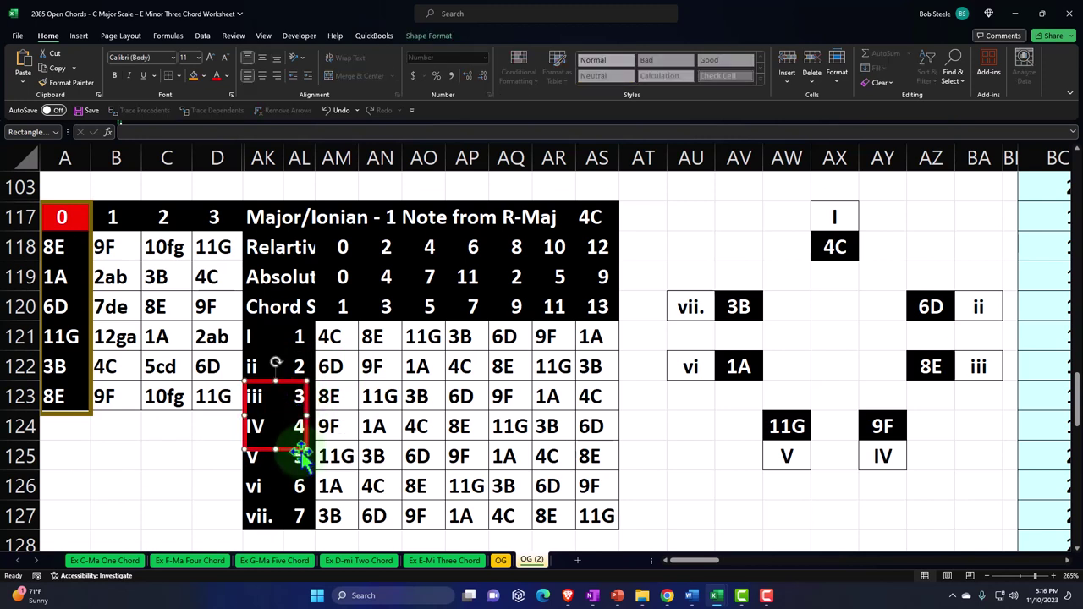
{"action": "left_click_drag", "start_coordinate": [306, 452], "coordinate": [400, 499]}
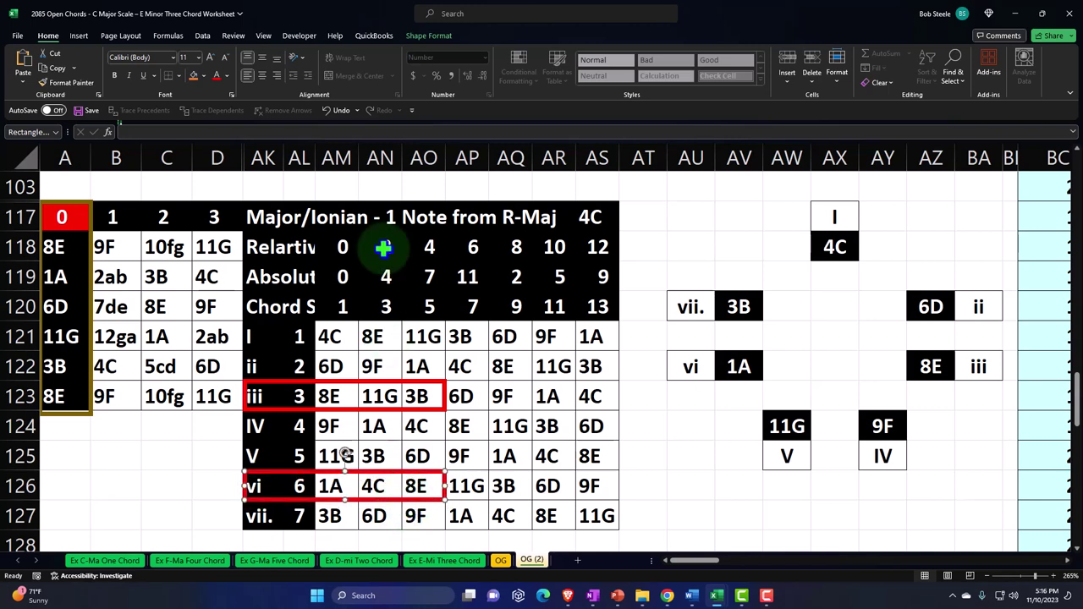
Recolour the vi row outline yellow and add a green copy framing the ii row (6D, 9F, 1A)
{"action": "left_click", "coordinate": [439, 36]}
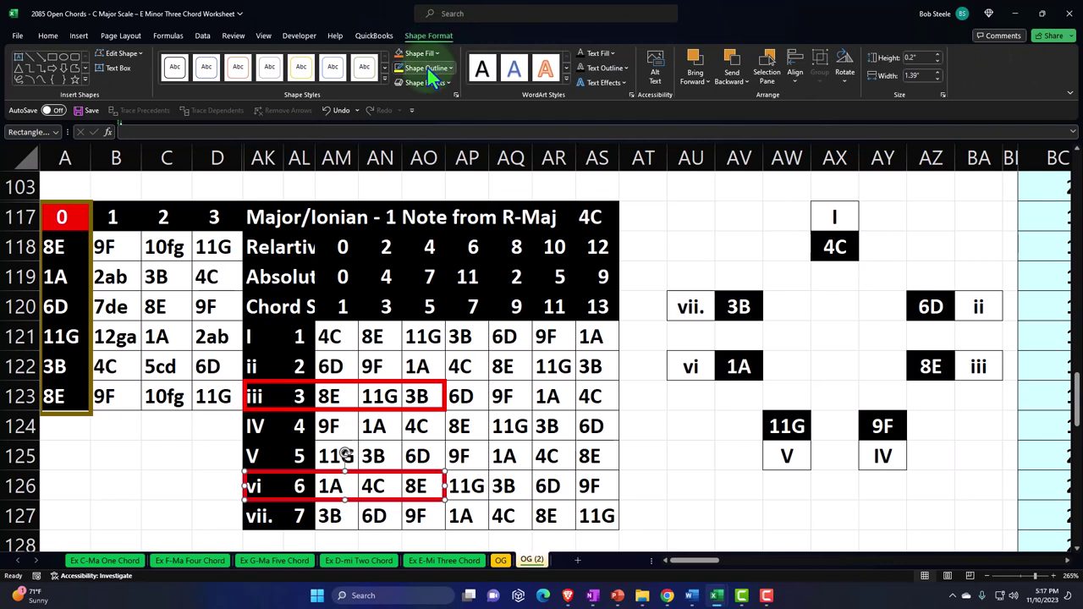
{"action": "left_click", "coordinate": [399, 70]}
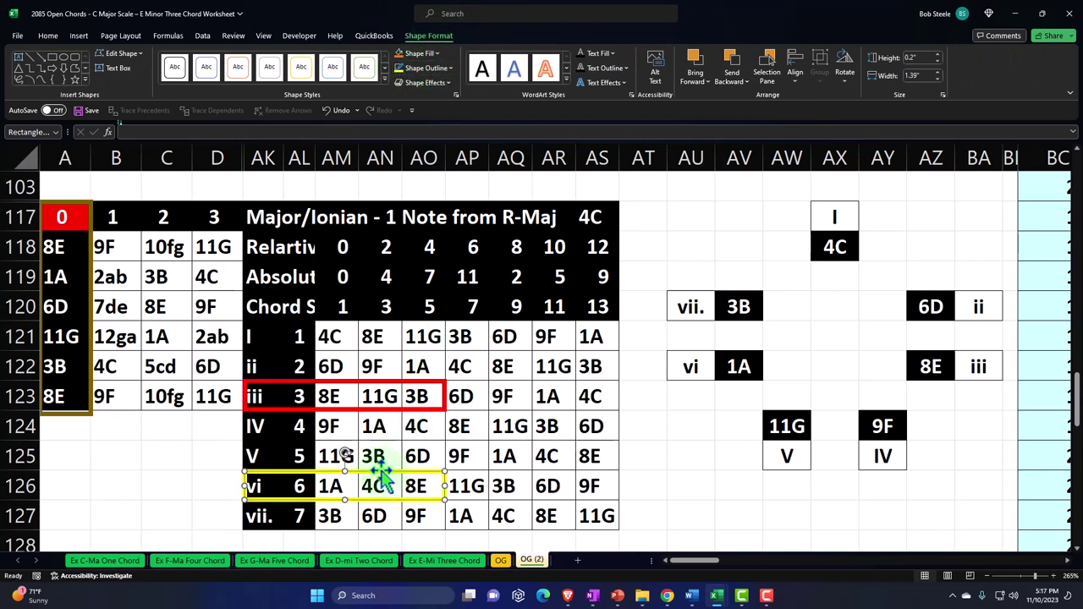
{"action": "left_click_drag", "start_coordinate": [379, 471], "coordinate": [397, 383]}
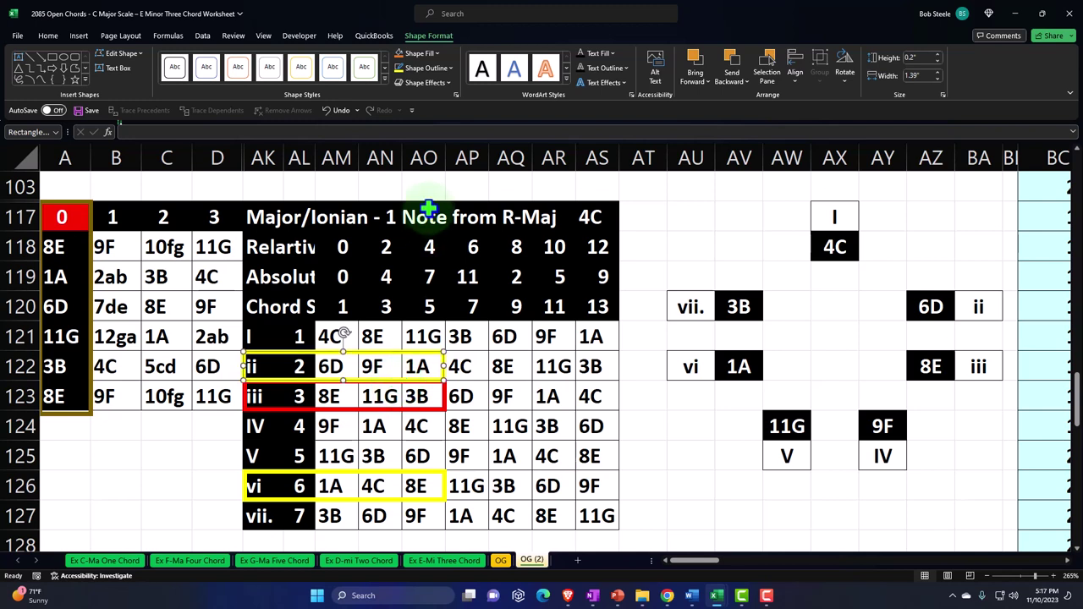
{"action": "left_click", "coordinate": [425, 67]}
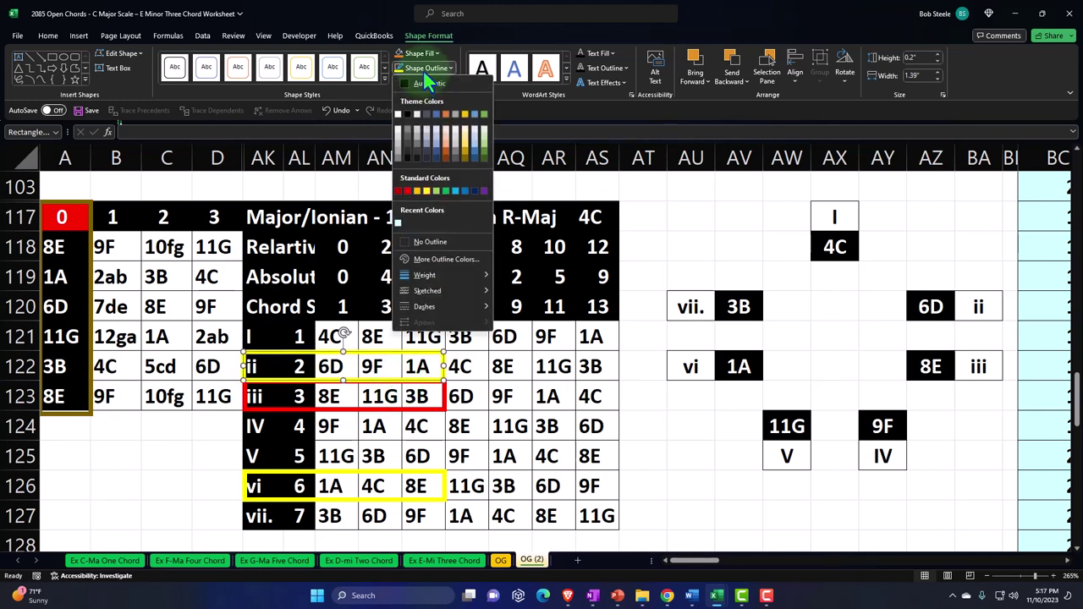
{"action": "left_click", "coordinate": [444, 193]}
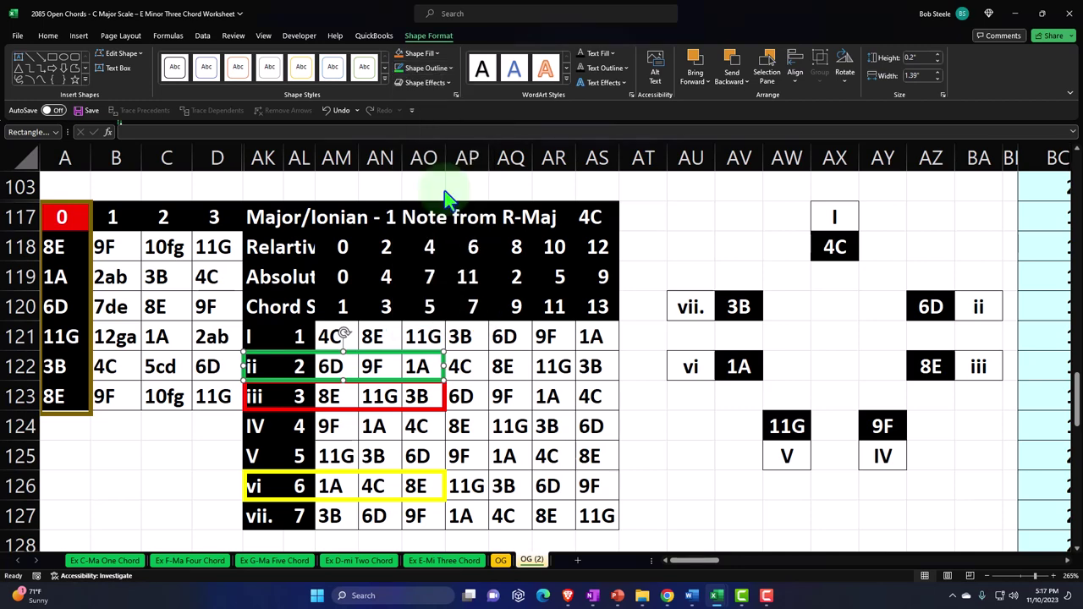
{"action": "left_click", "coordinate": [201, 448]}
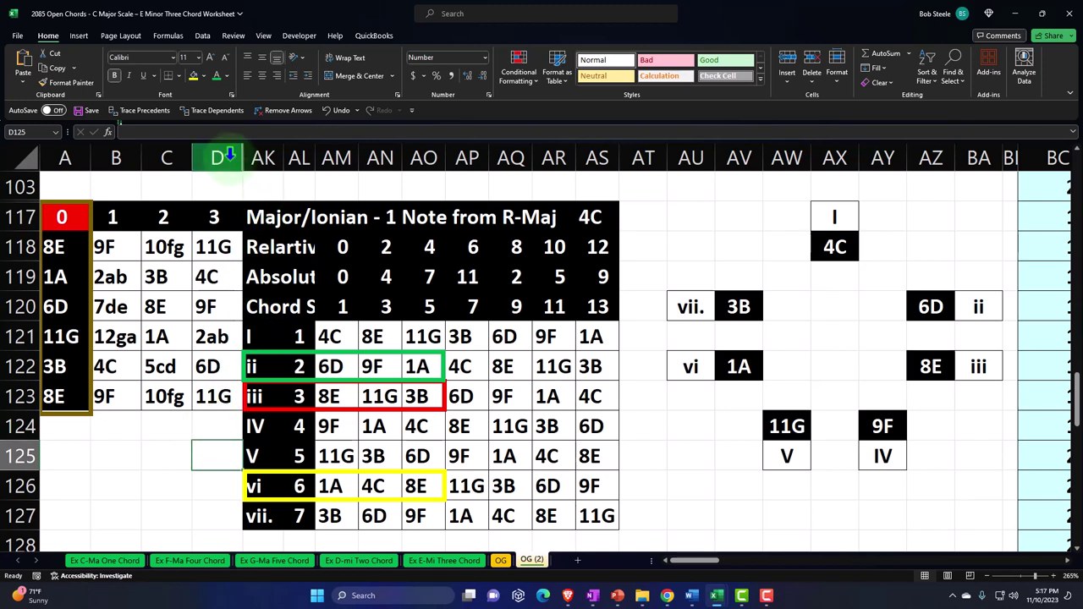
Unhide the hidden columns between D and AK
{"action": "left_click_drag", "start_coordinate": [225, 152], "coordinate": [249, 158]}
{"action": "right_click", "coordinate": [222, 310]}
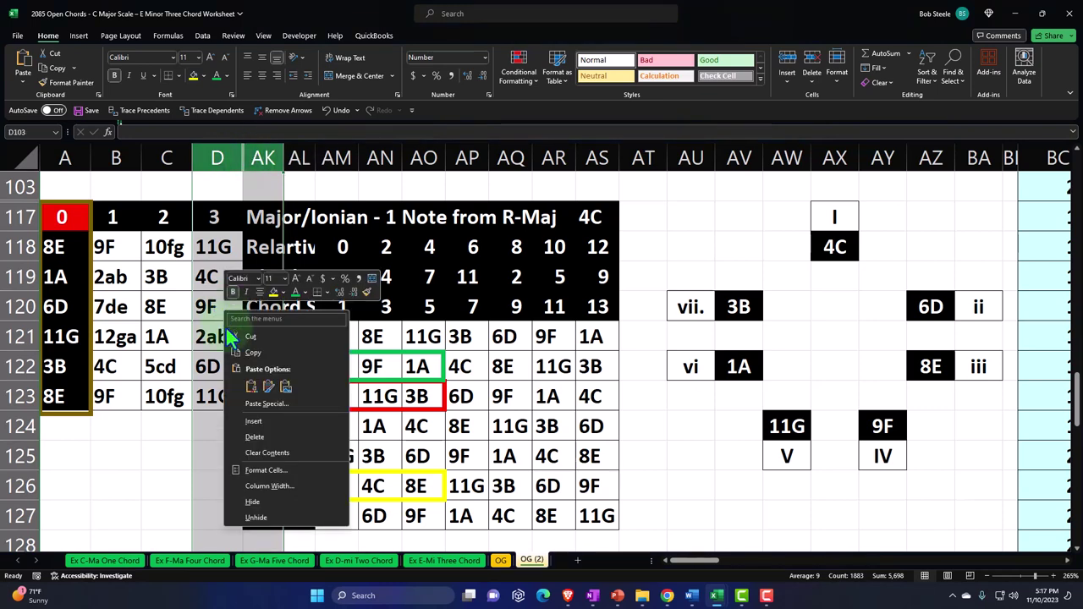
{"action": "left_click", "coordinate": [261, 518]}
{"action": "left_click", "coordinate": [273, 488]}
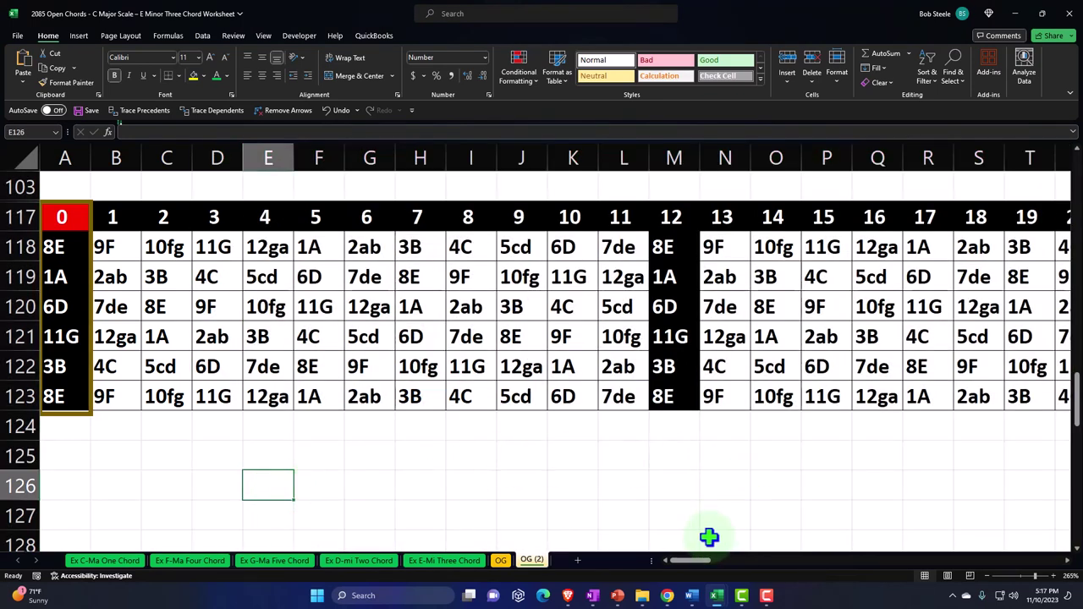
Hide columns M through AJ and return to the start of row 124
{"action": "left_click_drag", "start_coordinate": [687, 159], "coordinate": [727, 199]}
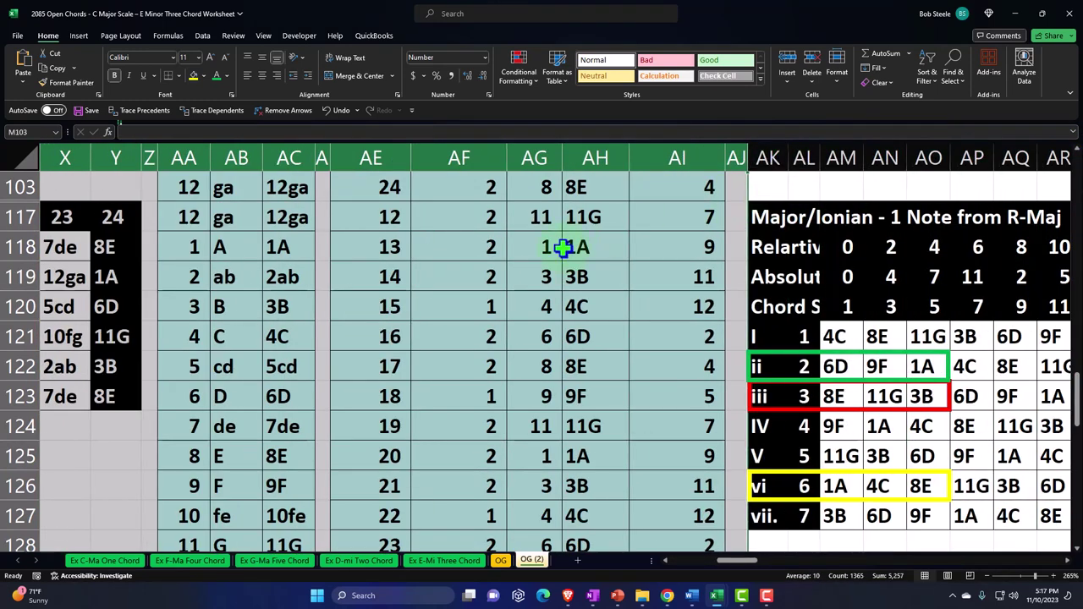
{"action": "right_click", "coordinate": [562, 246]}
{"action": "left_click", "coordinate": [600, 438]}
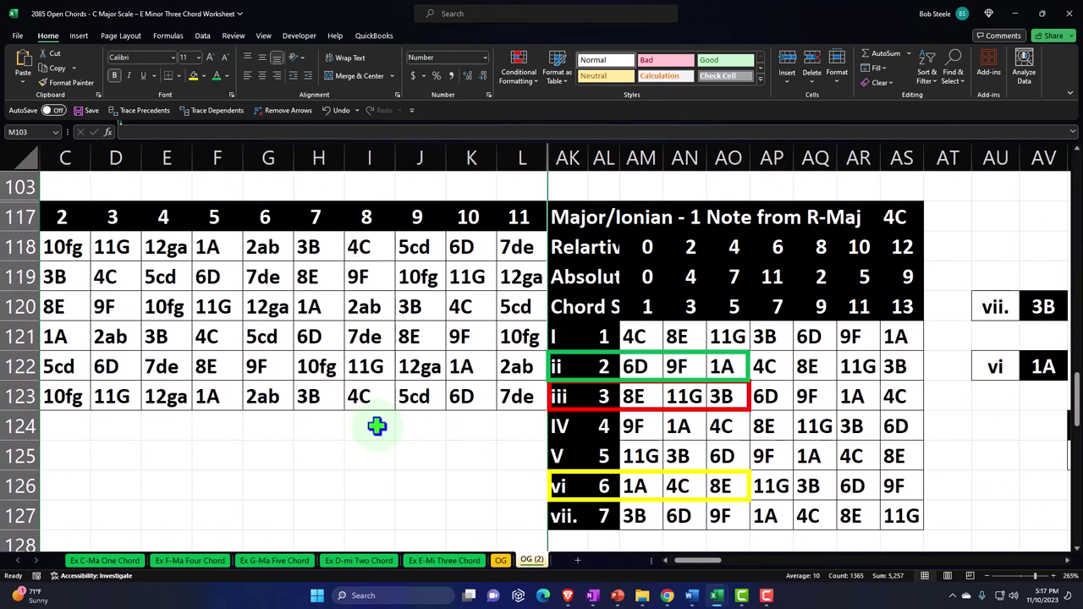
{"action": "left_click", "coordinate": [360, 433]}
{"action": "key", "text": "Left"}
{"action": "key", "text": "Home"}
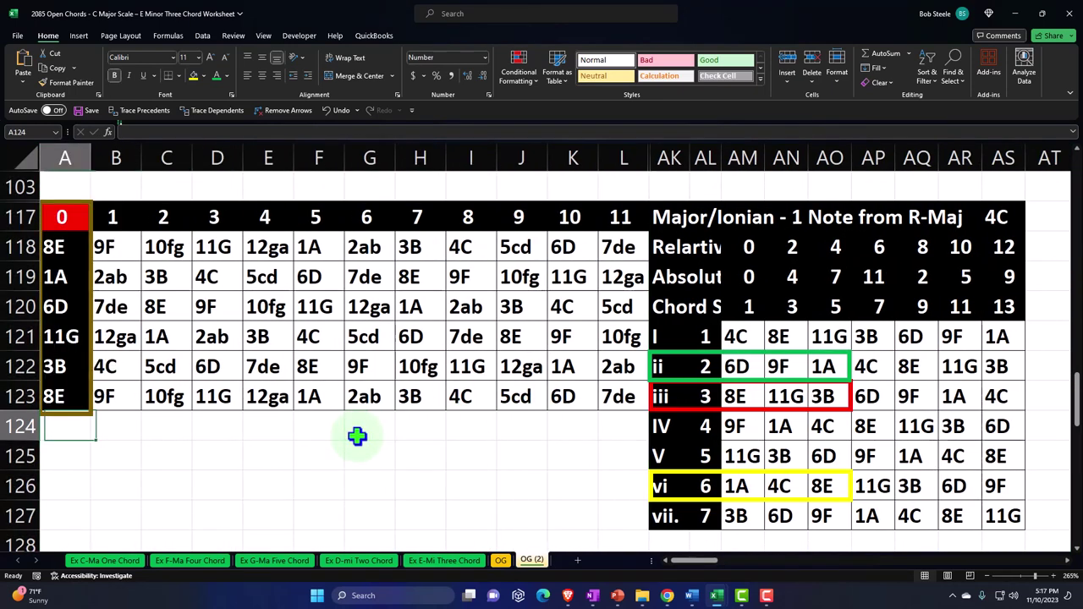
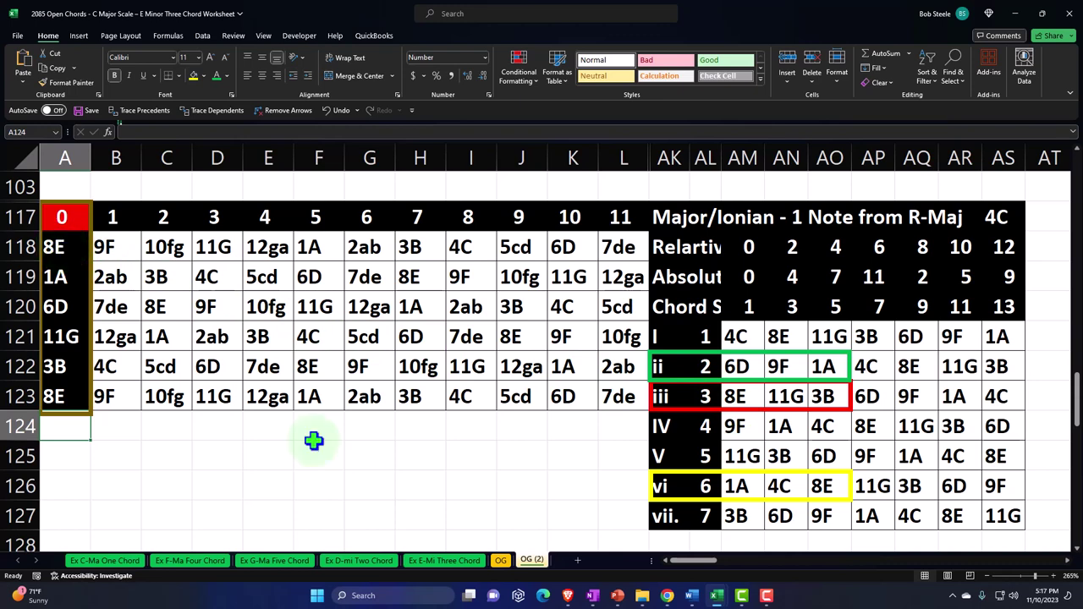
Copy the iii chord's red box over A117:D123 (frets 0–3) and select the notes A118:D123
{"action": "left_click", "coordinate": [677, 410]}
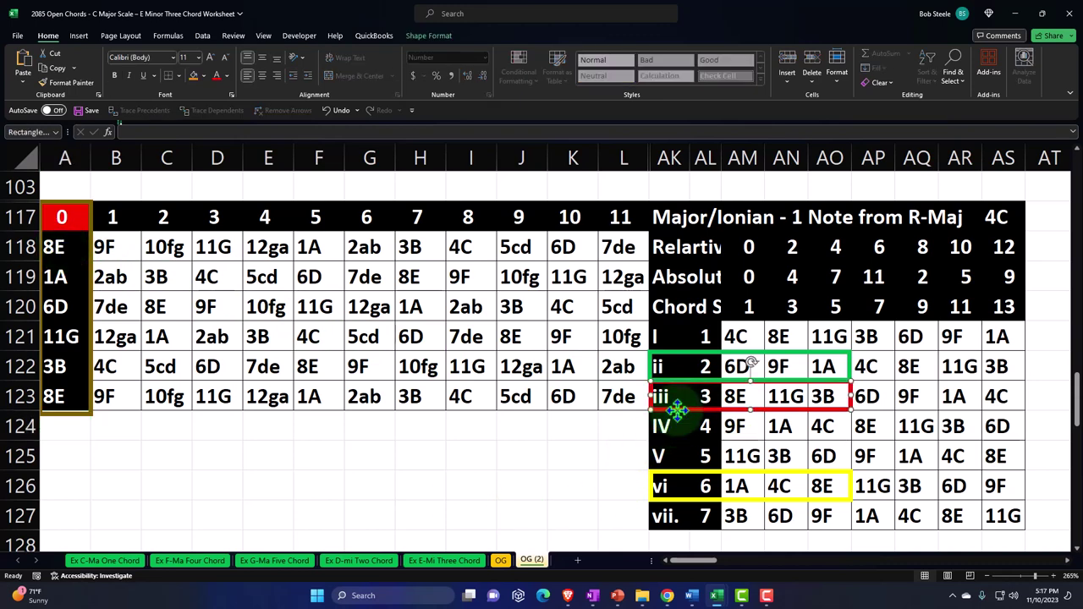
{"action": "left_click_drag", "start_coordinate": [676, 410], "coordinate": [242, 411]}
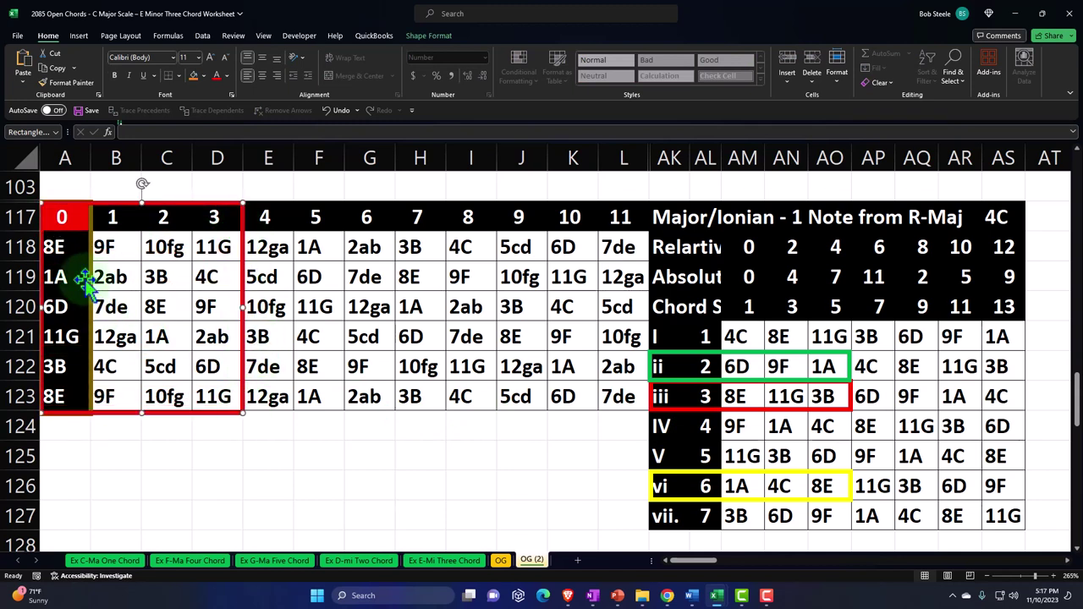
{"action": "left_click_drag", "start_coordinate": [73, 245], "coordinate": [210, 391]}
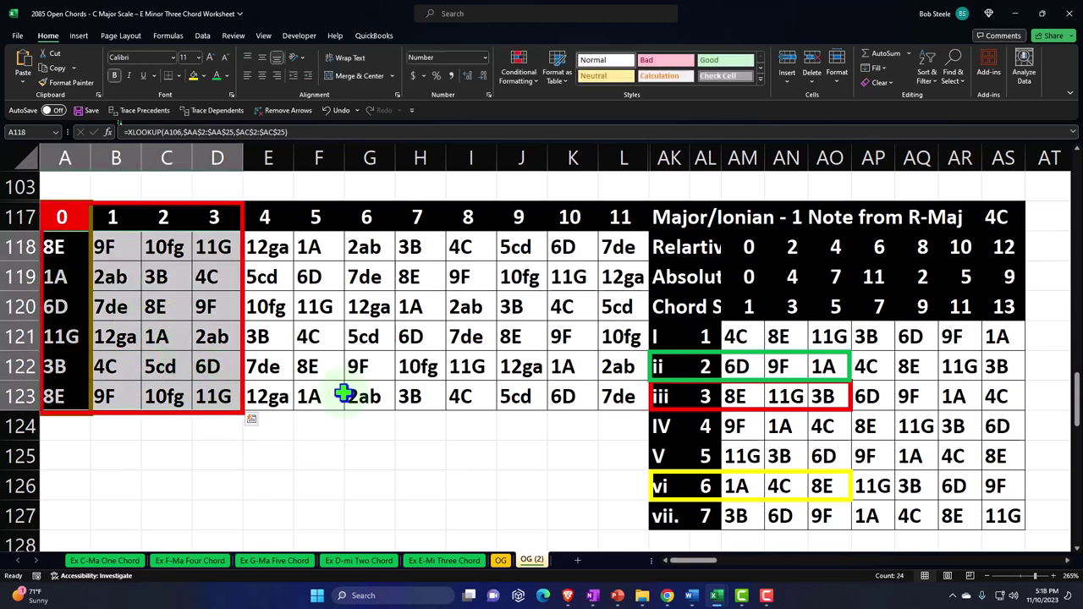
Add an Equal To rule highlighting cells matching 8E (AM123) in green fill with dark green text
{"action": "left_click", "coordinate": [514, 67]}
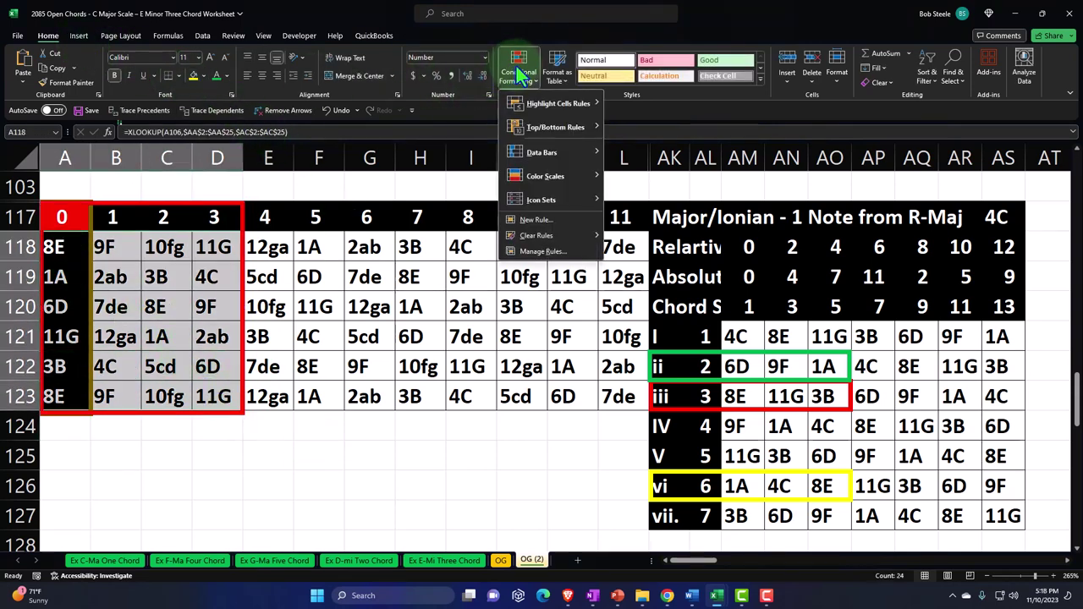
{"action": "mouse_move", "coordinate": [538, 101]}
{"action": "left_click", "coordinate": [627, 184]}
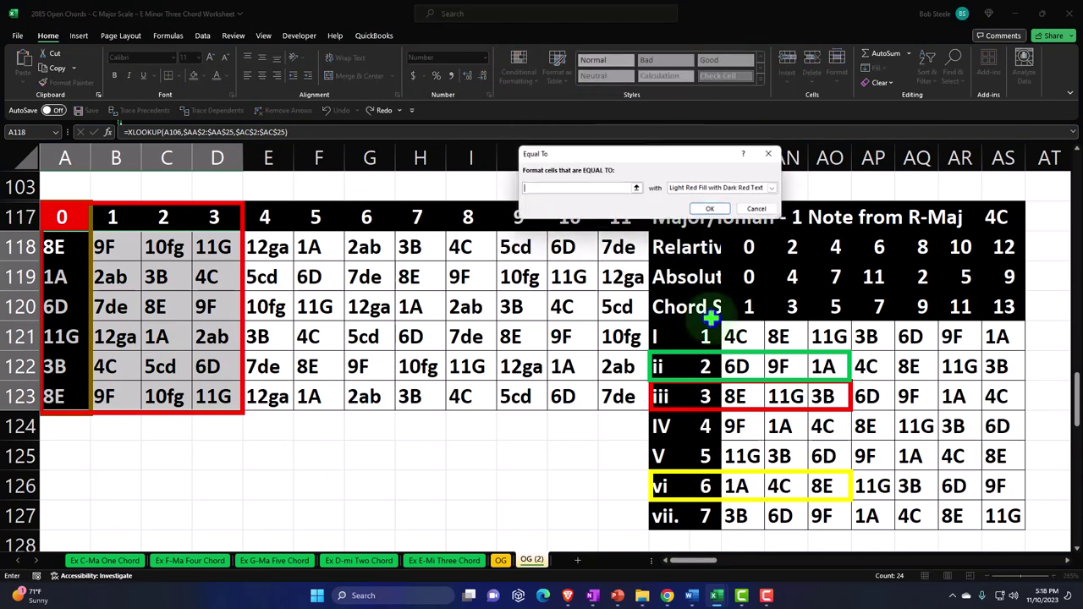
{"action": "left_click", "coordinate": [743, 396]}
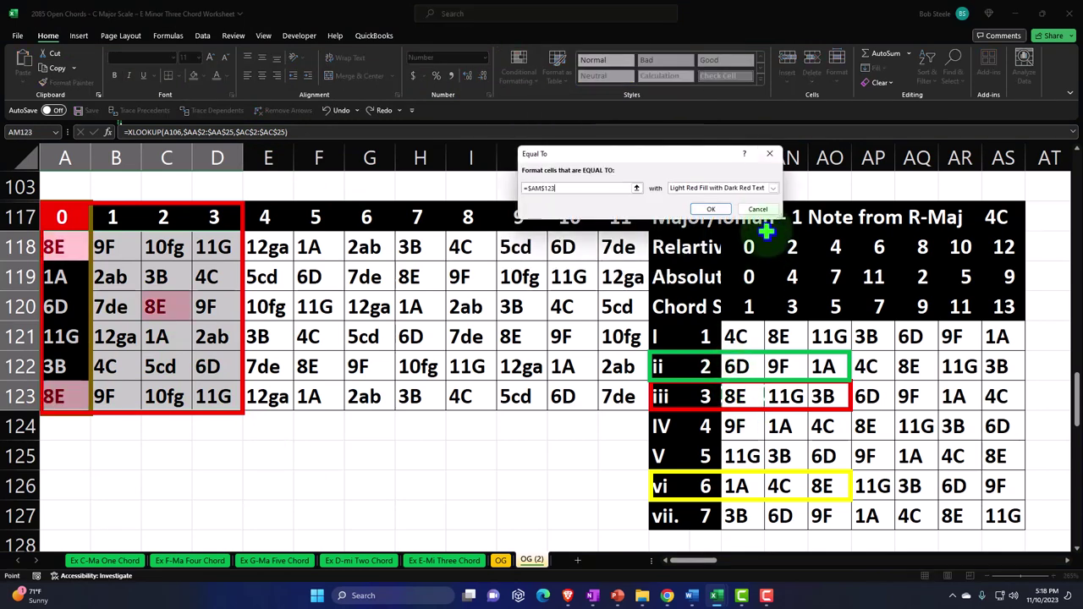
{"action": "left_click", "coordinate": [764, 188]}
{"action": "left_click", "coordinate": [715, 214]}
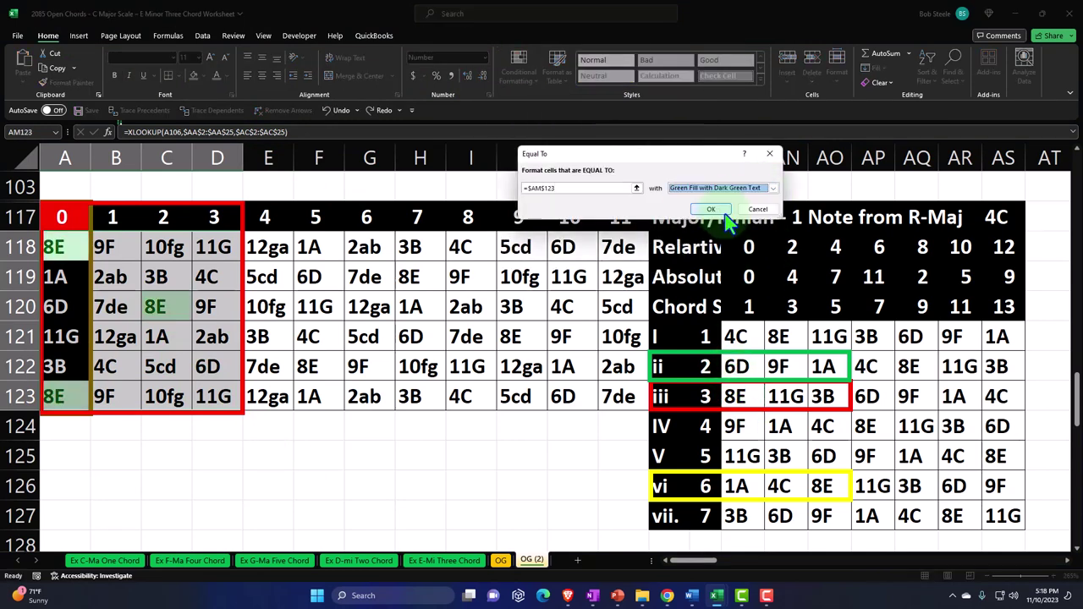
{"action": "left_click", "coordinate": [712, 210]}
Add an Equal To rule highlighting 11G cells in light red
{"action": "left_click", "coordinate": [521, 80]}
{"action": "mouse_move", "coordinate": [525, 99]}
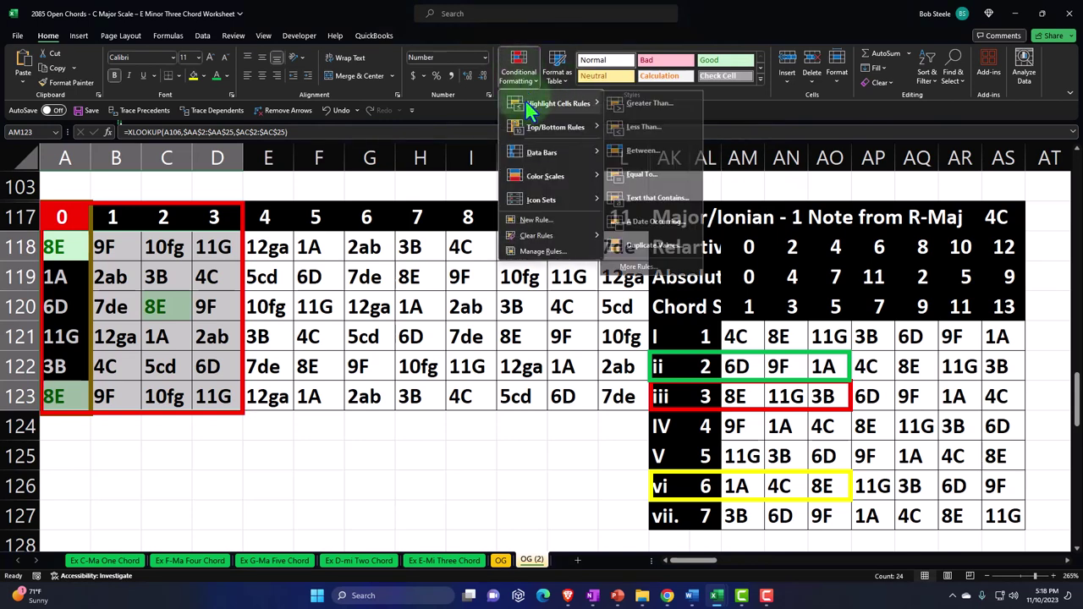
{"action": "left_click", "coordinate": [626, 174]}
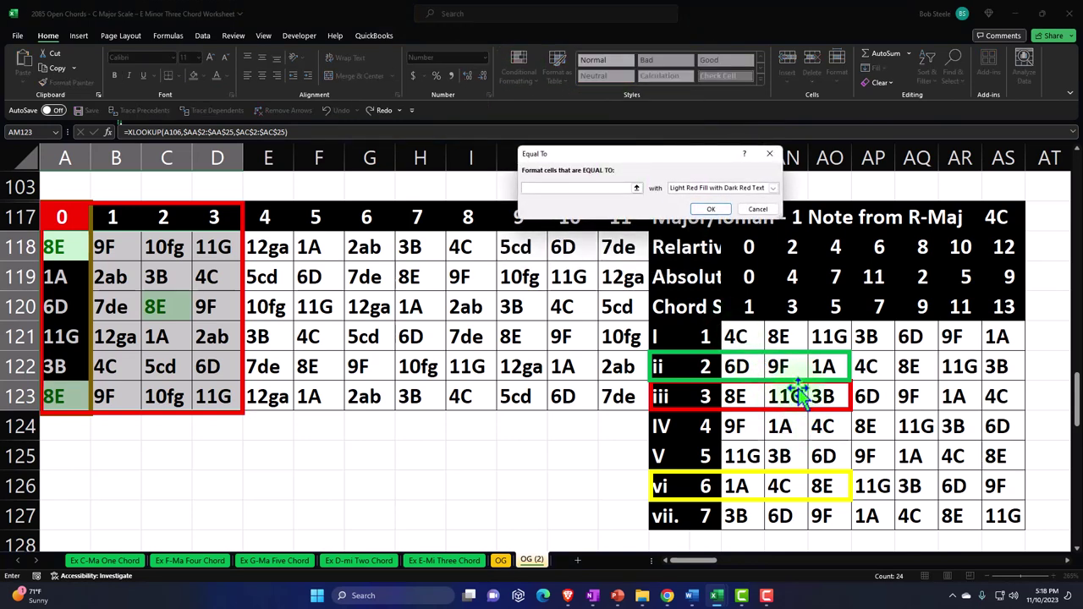
{"action": "left_click", "coordinate": [712, 210]}
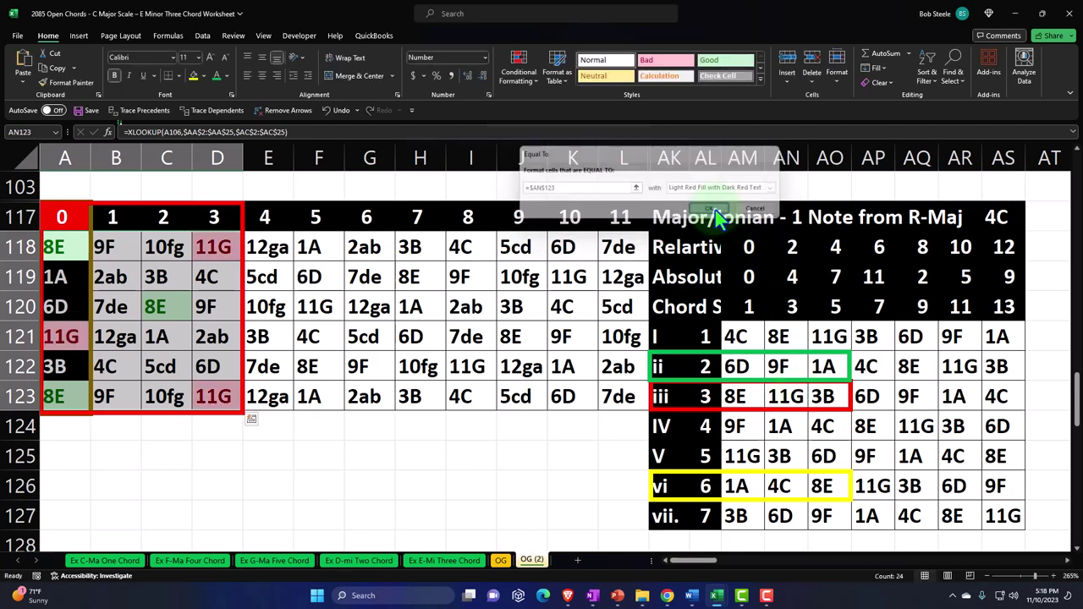
Add an Equal To rule highlighting 3B (AO123) cells in yellow fill with dark yellow text
{"action": "left_click", "coordinate": [519, 72]}
{"action": "mouse_move", "coordinate": [558, 105]}
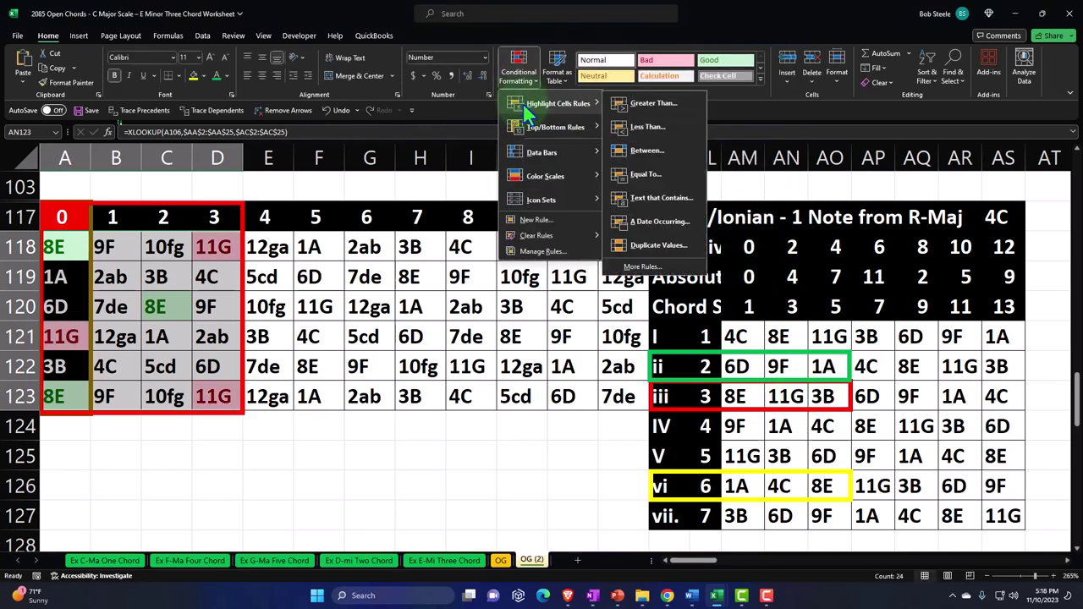
{"action": "left_click", "coordinate": [636, 176]}
{"action": "left_click", "coordinate": [824, 395]}
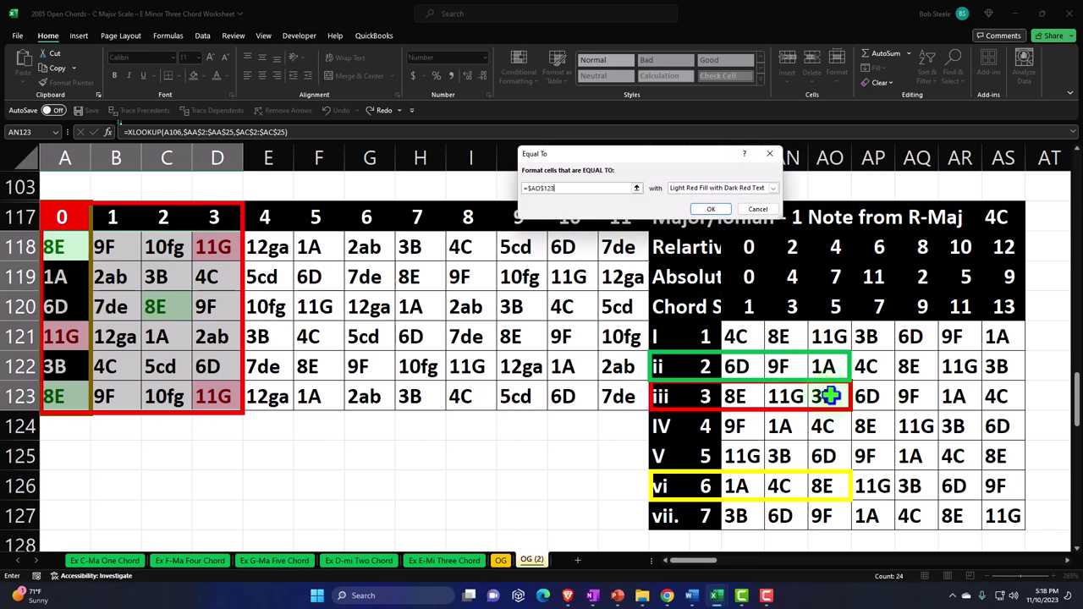
{"action": "left_click", "coordinate": [746, 189]}
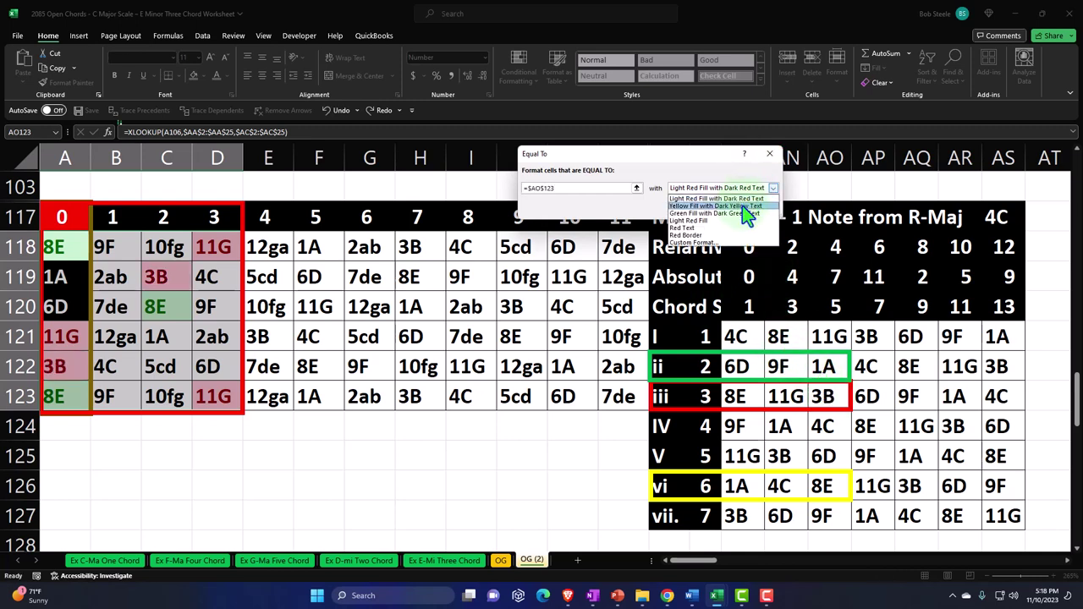
{"action": "left_click", "coordinate": [742, 205]}
{"action": "left_click", "coordinate": [711, 210]}
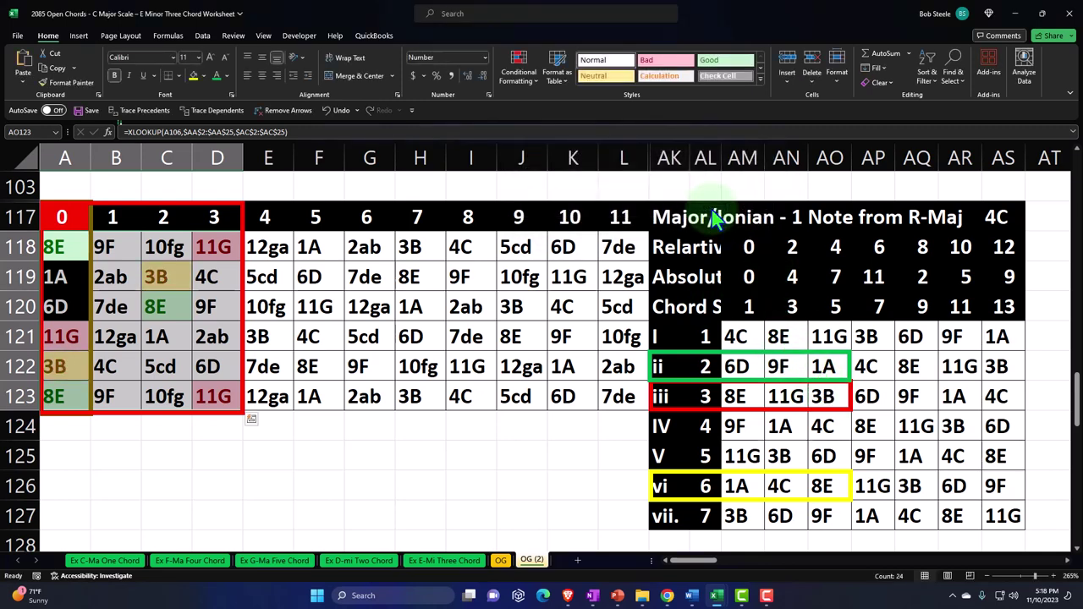
{"action": "left_click", "coordinate": [508, 480]}
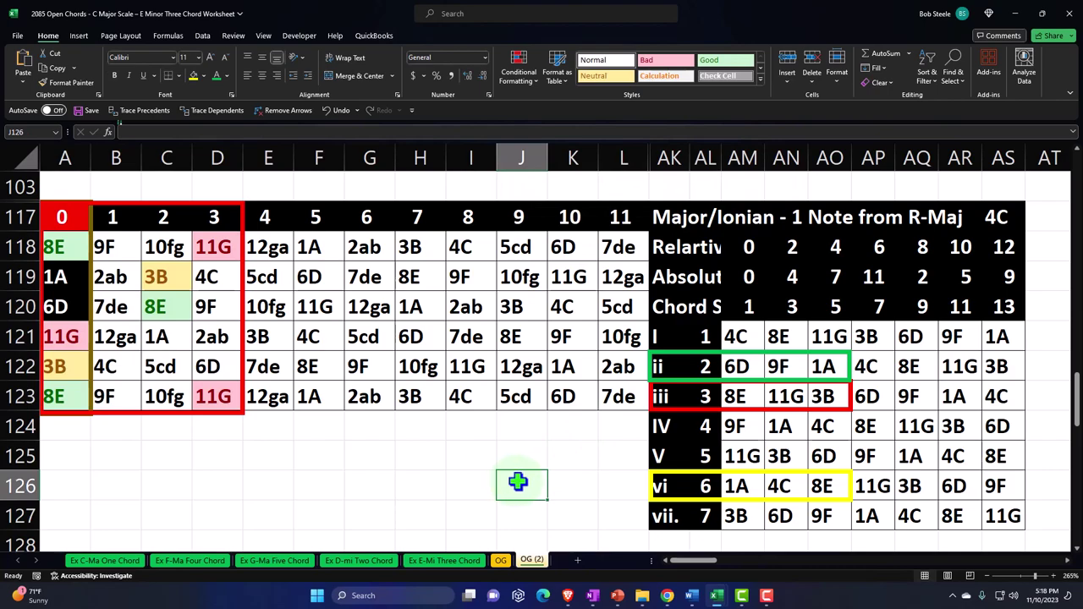
Select and copy all the red note boxes from the earlier grid
{"action": "scroll", "coordinate": [476, 476], "scroll_direction": "up", "scroll_amount": 4}
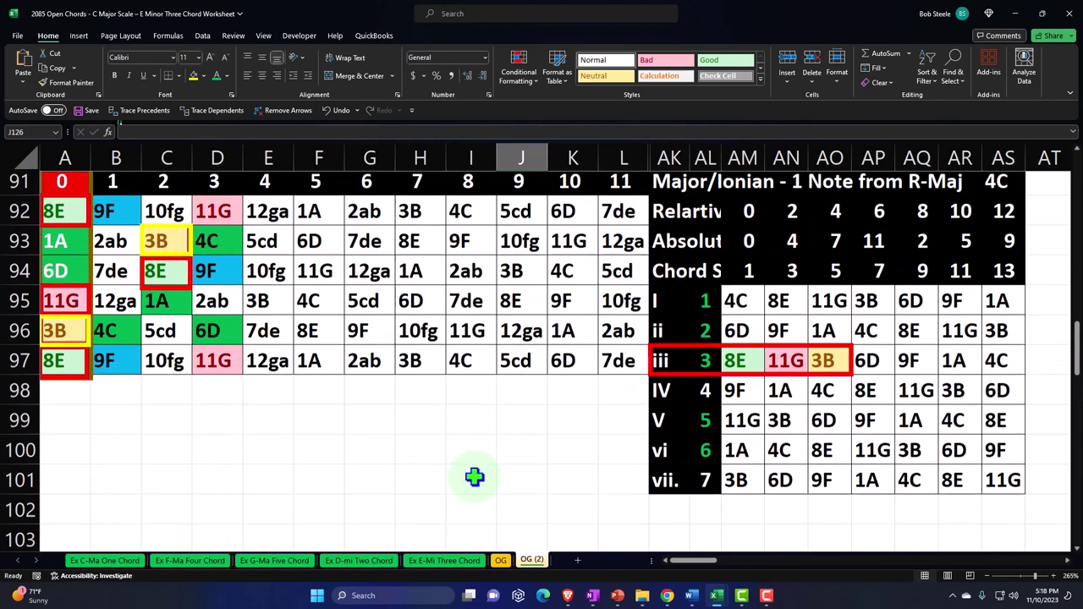
{"action": "scroll", "coordinate": [288, 398], "scroll_direction": "up", "scroll_amount": 2}
{"action": "scroll", "coordinate": [286, 397], "scroll_direction": "up", "scroll_amount": 5}
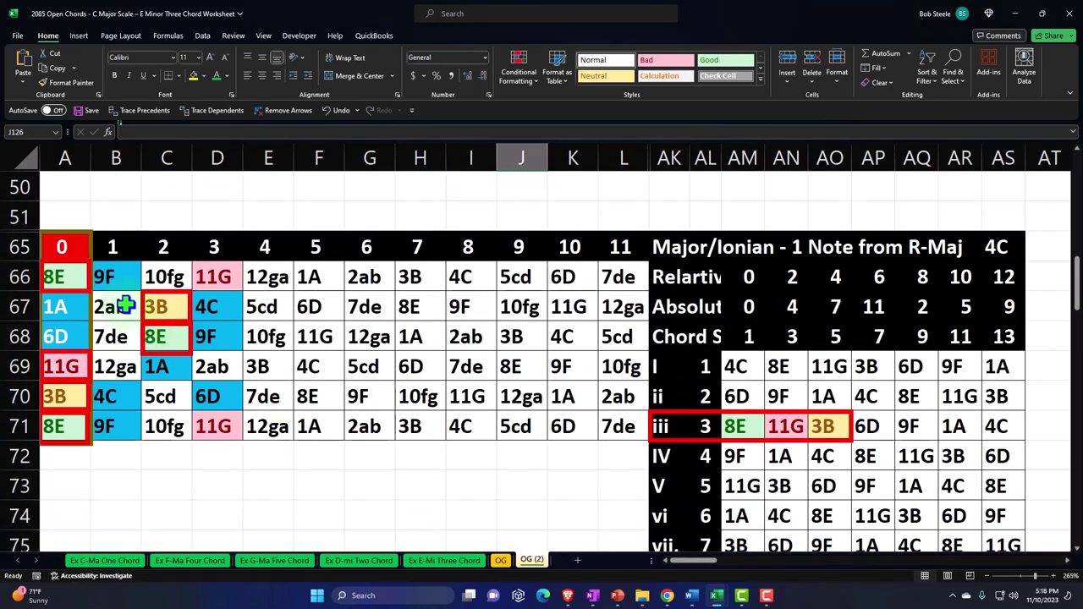
{"action": "left_click", "coordinate": [92, 275]}
{"action": "left_click_drag", "start_coordinate": [91, 275], "coordinate": [90, 366]}
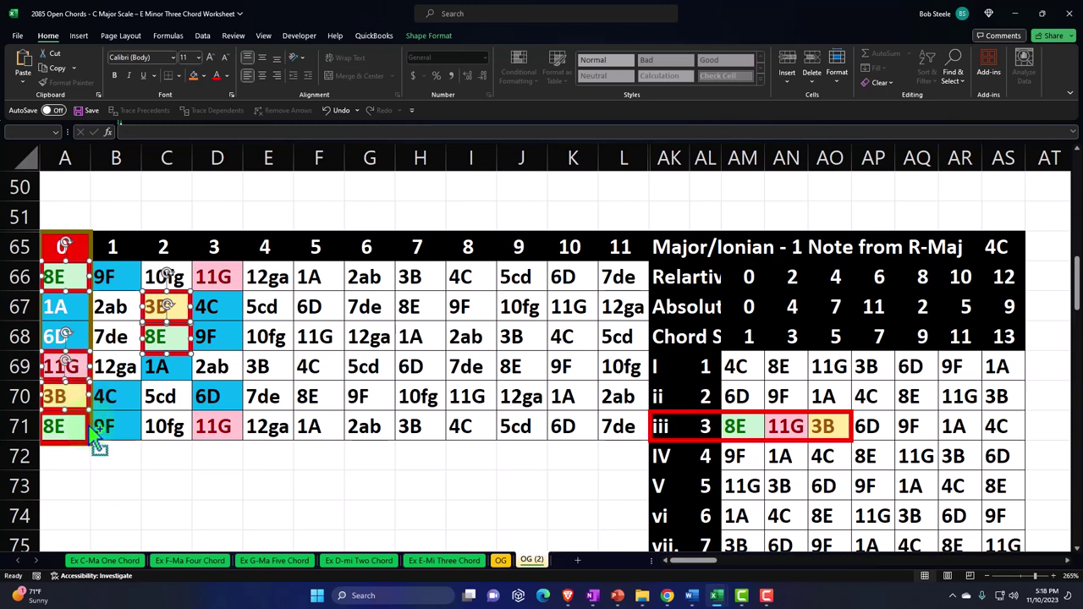
{"action": "left_click_drag", "start_coordinate": [84, 426], "coordinate": [191, 420]}
Paste the red boxes and place them on A118, C119:C120 and A121:A123
{"action": "scroll", "coordinate": [191, 421], "scroll_direction": "down", "scroll_amount": 10}
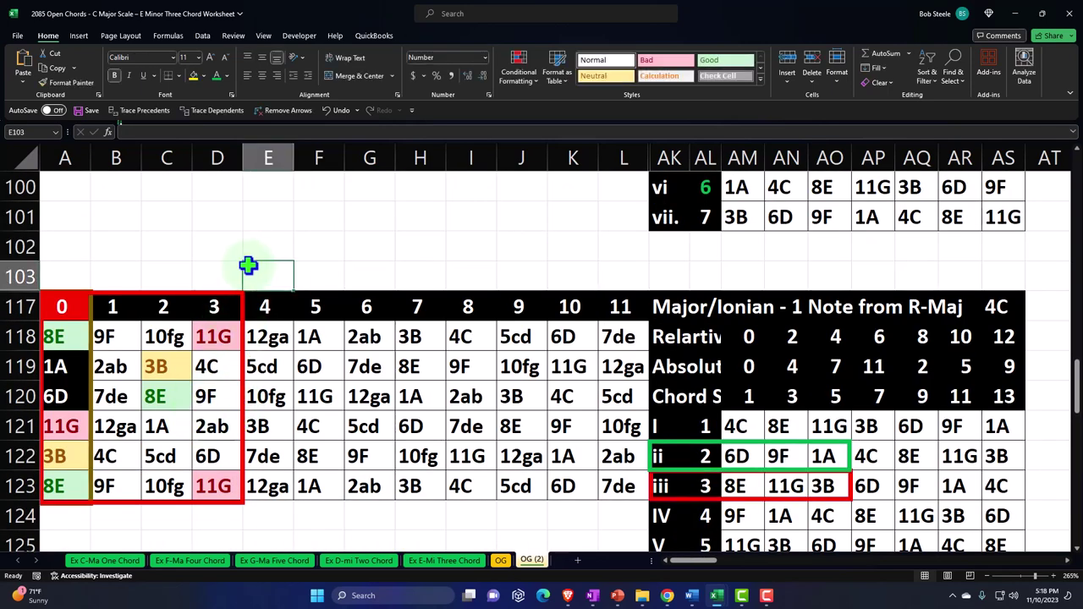
{"action": "key", "text": "ctrl+v"}
{"action": "left_click_drag", "start_coordinate": [283, 264], "coordinate": [82, 316]}
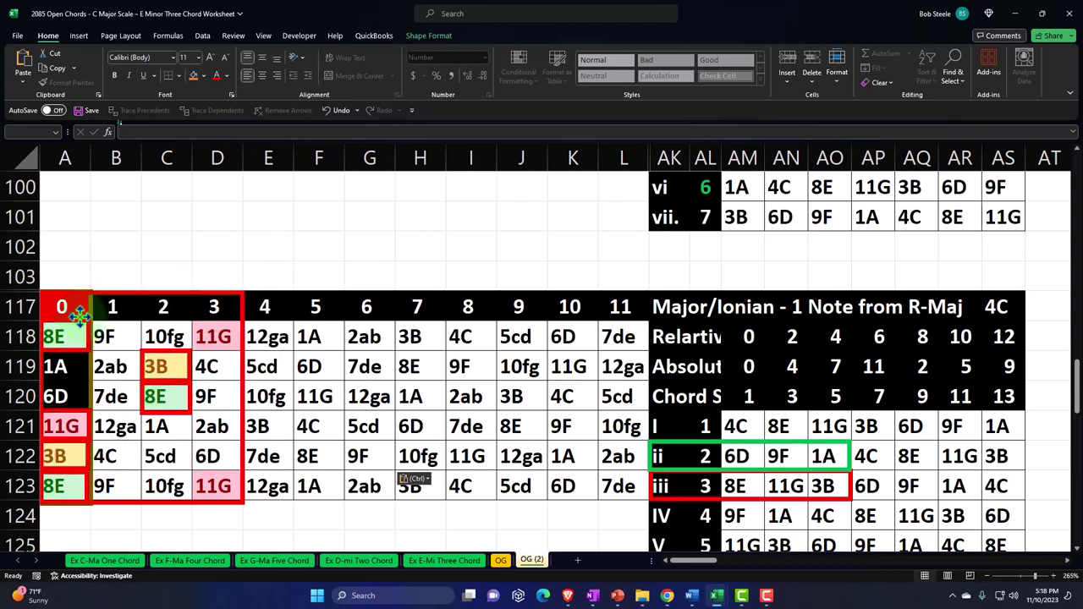
{"action": "left_click", "coordinate": [346, 256]}
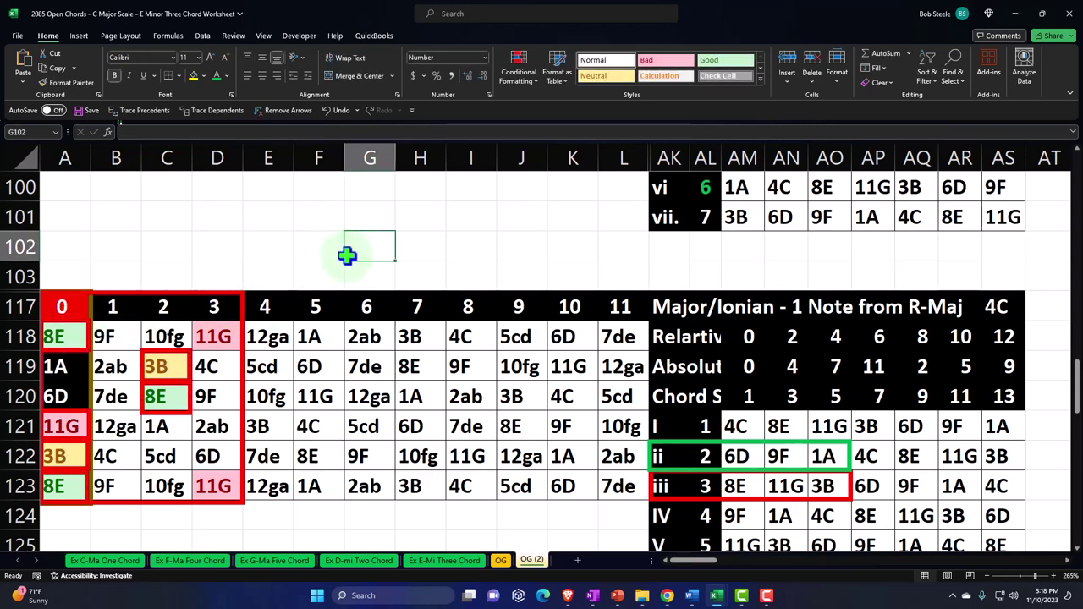
{"action": "scroll", "coordinate": [346, 256], "scroll_direction": "down", "scroll_amount": 1}
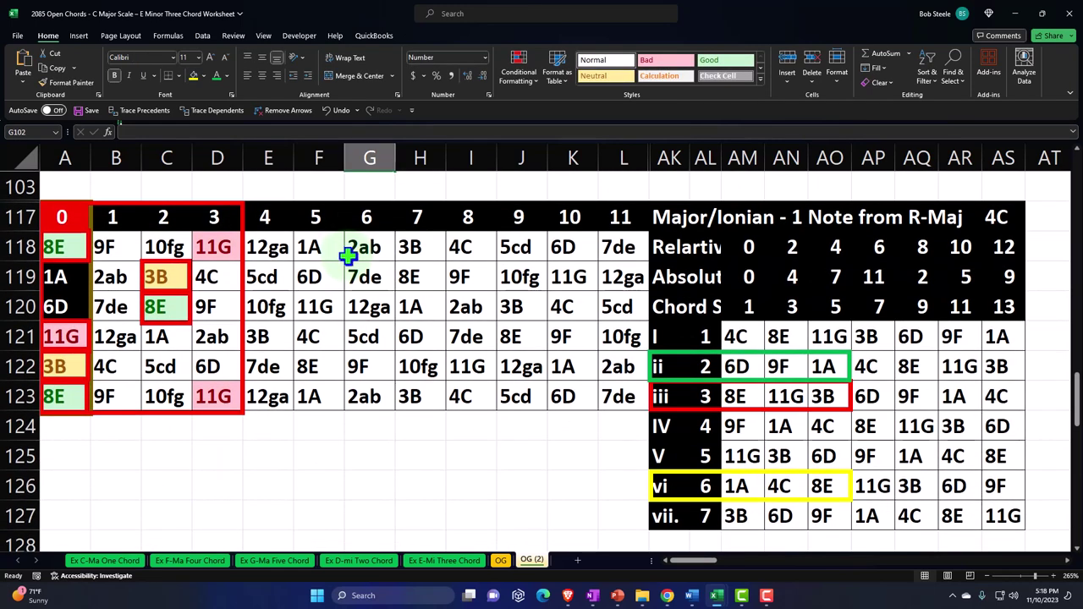
Duplicate the vi chord's yellow box and stretch it over F117:I123 for frets 5–8
{"action": "left_click", "coordinate": [762, 355]}
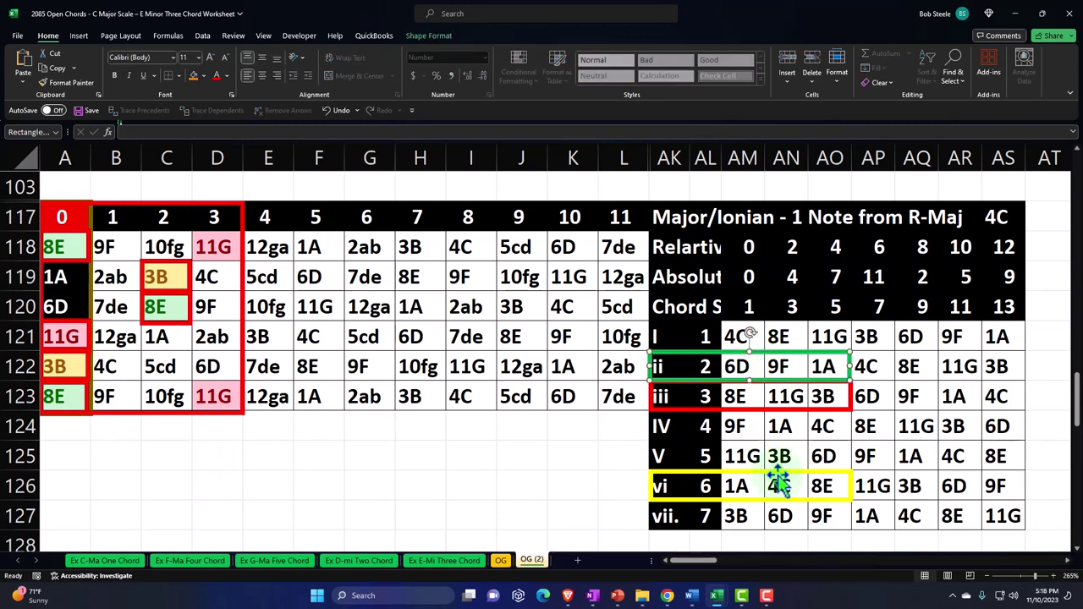
{"action": "left_click", "coordinate": [748, 475]}
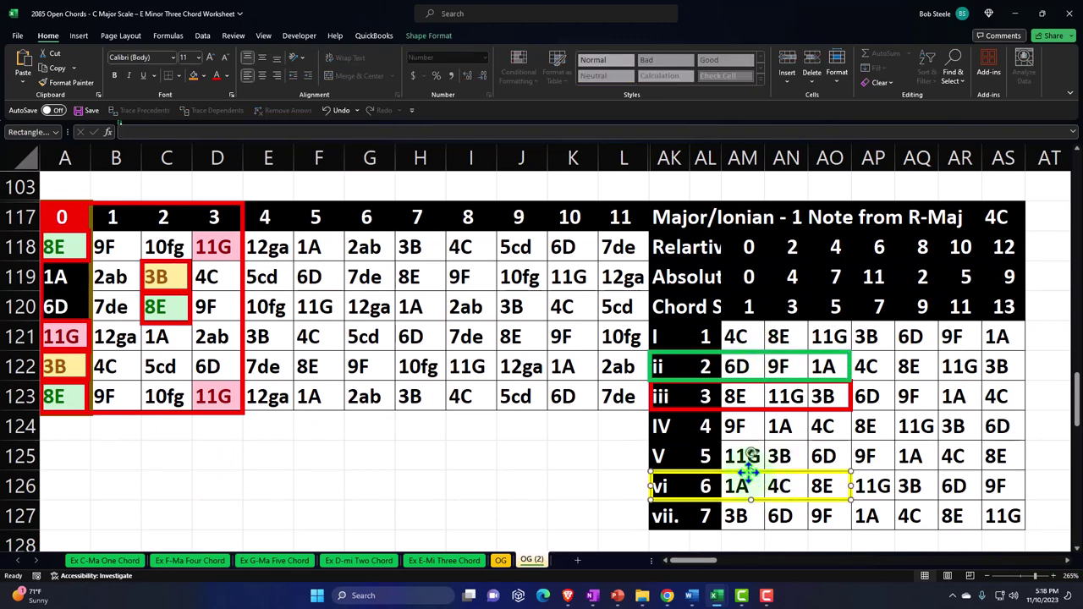
{"action": "key", "text": "ctrl+v"}
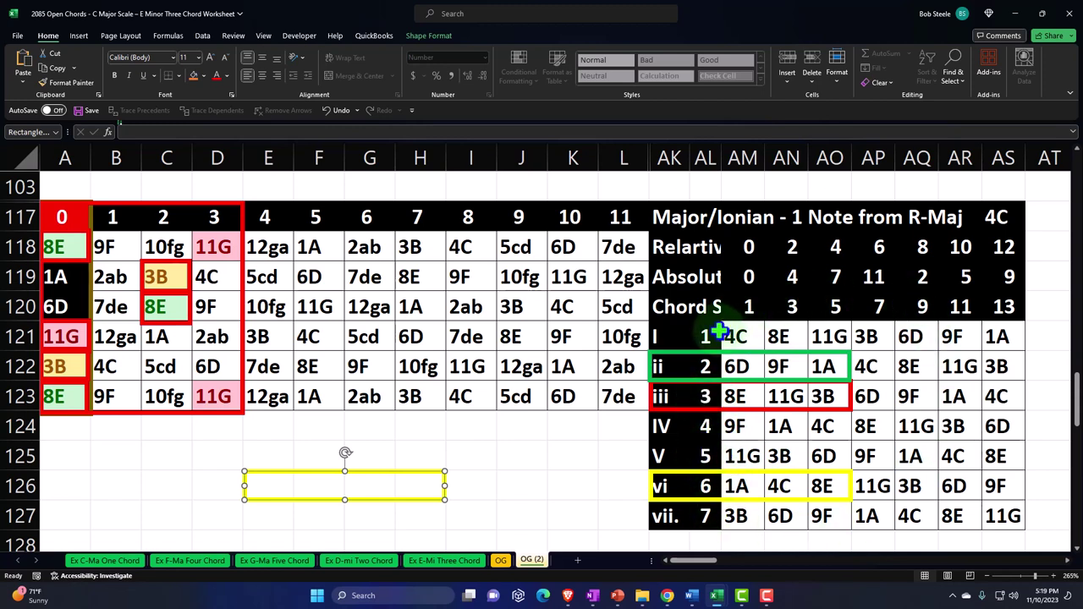
{"action": "left_click", "coordinate": [70, 247]}
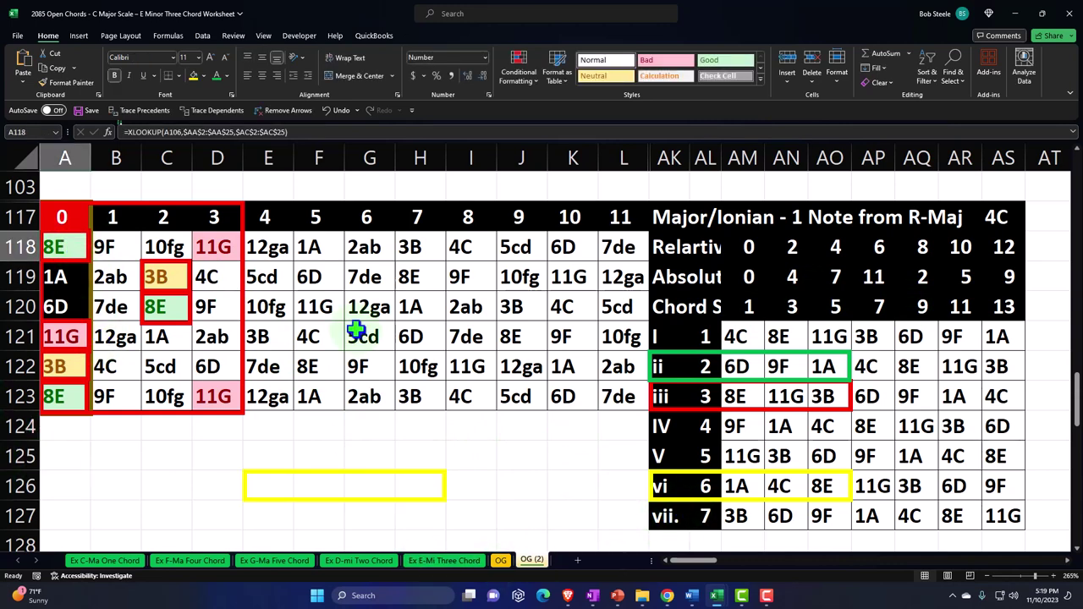
{"action": "key", "text": "Right"}
{"action": "key", "text": "Right"}
{"action": "key", "text": "Right"}
{"action": "key", "text": "Right"}
{"action": "key", "text": "Right"}
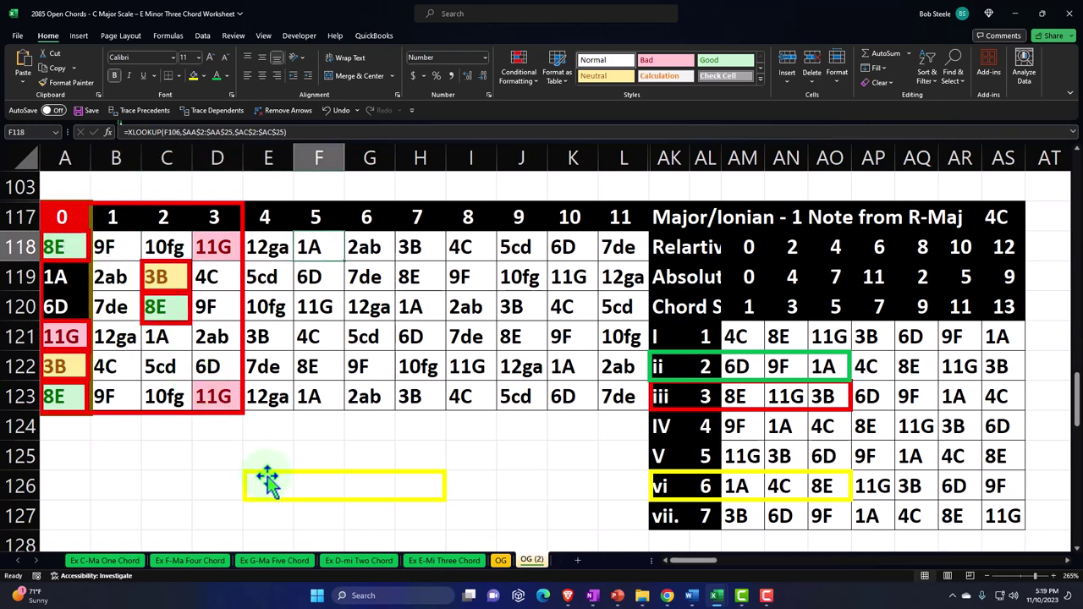
{"action": "left_click_drag", "start_coordinate": [266, 482], "coordinate": [317, 237]}
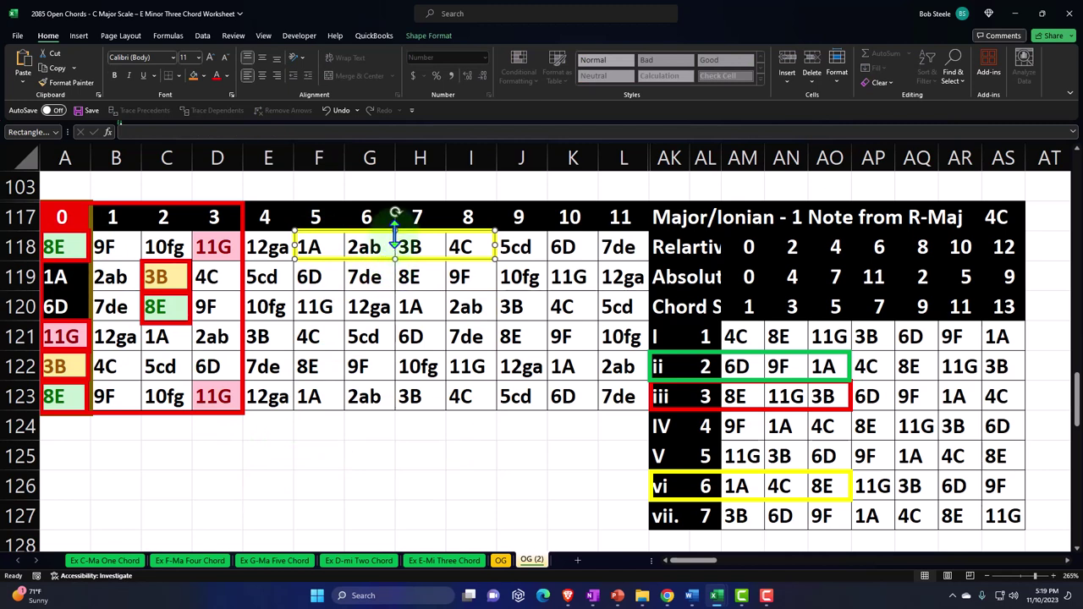
{"action": "left_click_drag", "start_coordinate": [394, 230], "coordinate": [392, 201]}
{"action": "left_click_drag", "start_coordinate": [394, 259], "coordinate": [401, 411]}
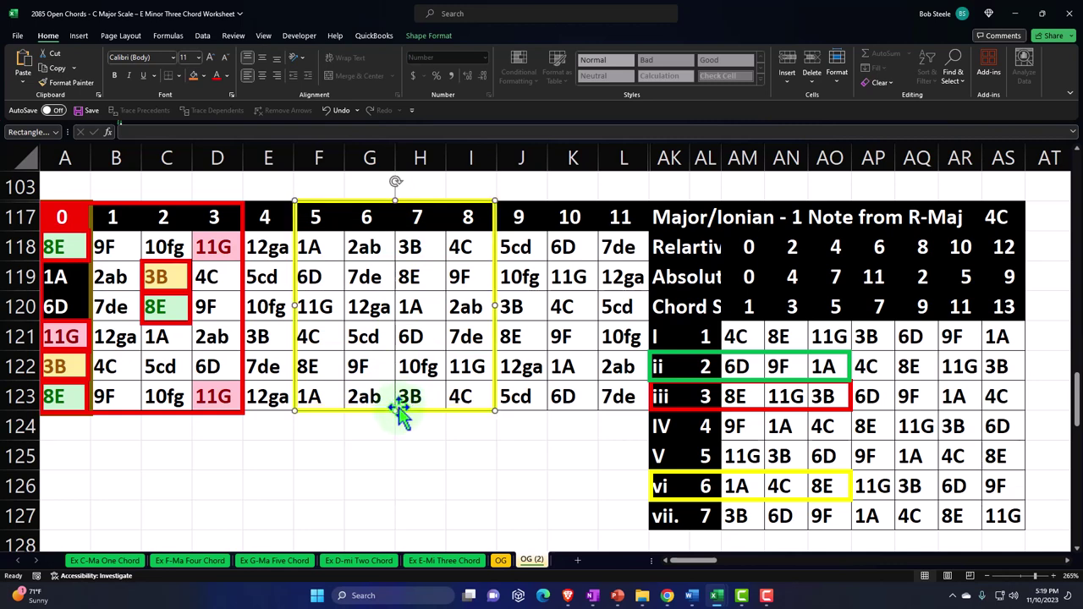
{"action": "left_click", "coordinate": [733, 394]}
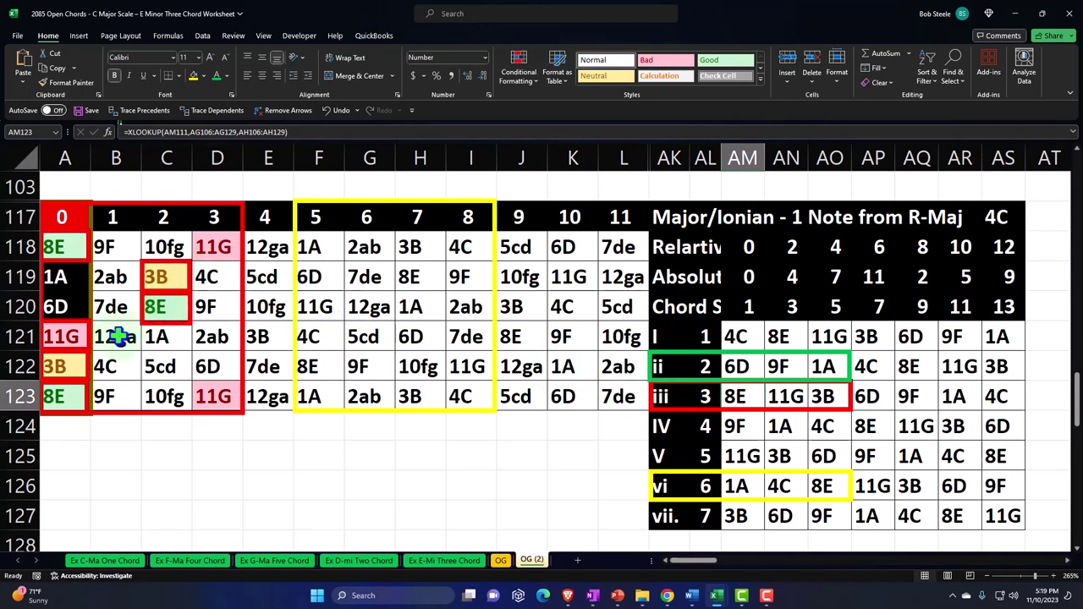
Format-paint the grid's green 8E, red 11G and yellow 3B onto AM123, AN123 and AO123, then select F118:I123
{"action": "left_click", "coordinate": [75, 362]}
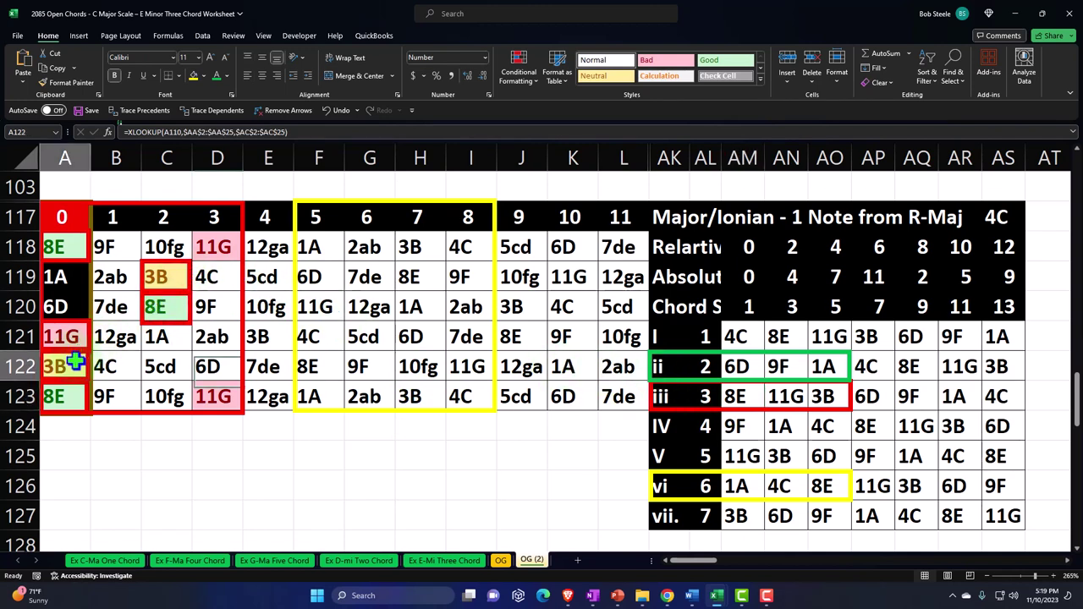
{"action": "left_click", "coordinate": [153, 298]}
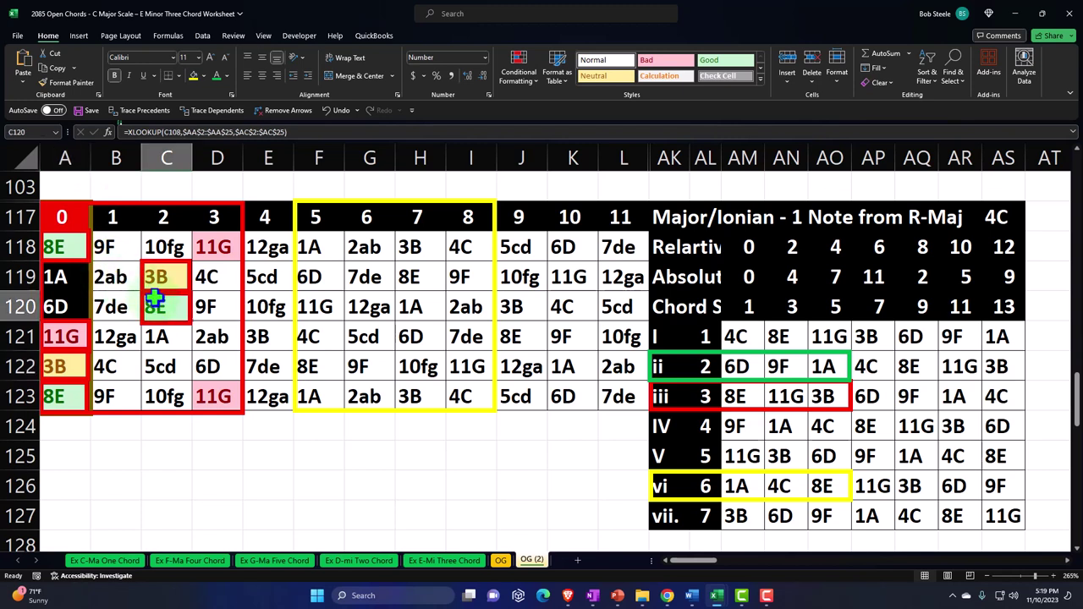
{"action": "left_click", "coordinate": [66, 82]}
{"action": "left_click", "coordinate": [741, 395]}
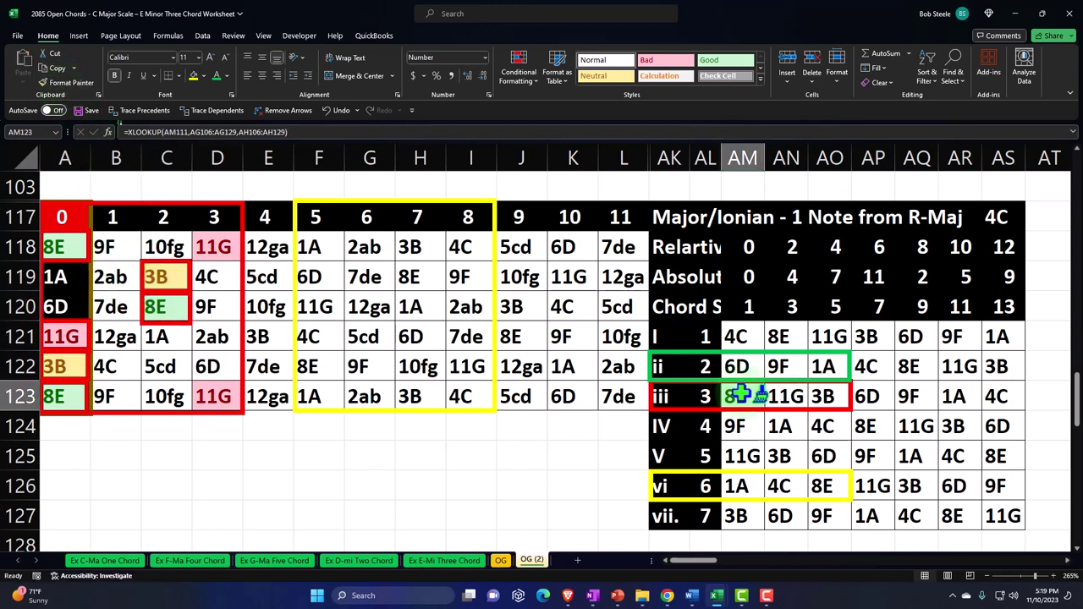
{"action": "left_click", "coordinate": [218, 398]}
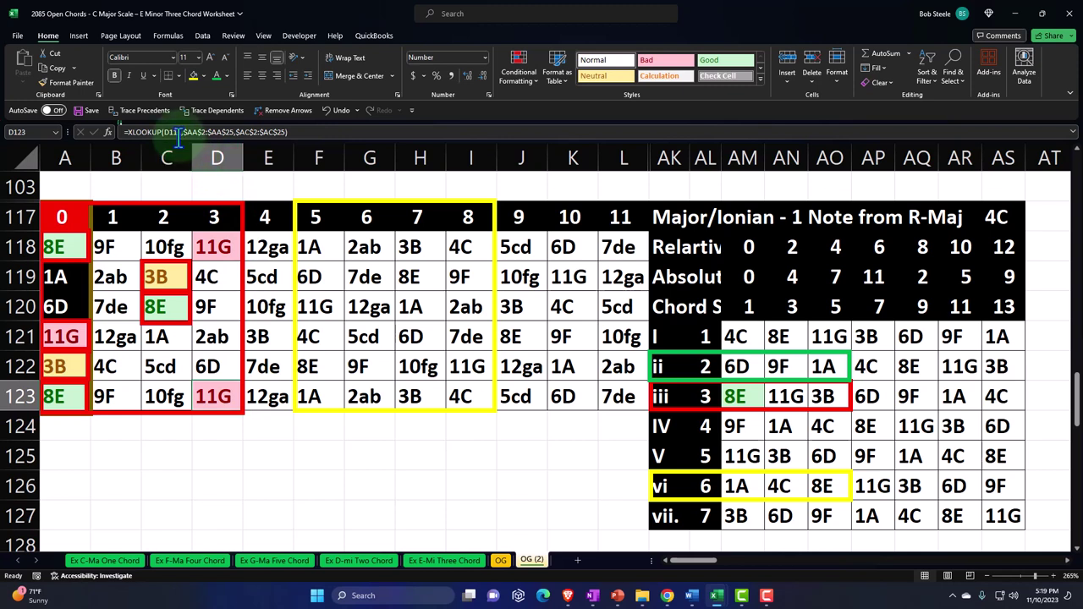
{"action": "left_click", "coordinate": [66, 82]}
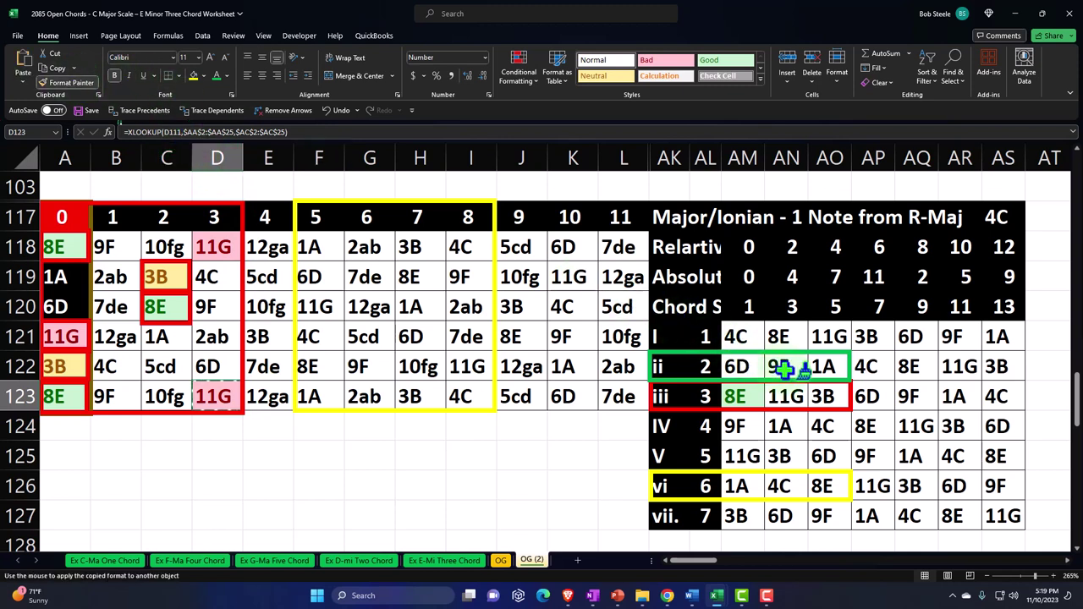
{"action": "left_click", "coordinate": [787, 395]}
{"action": "left_click", "coordinate": [158, 279]}
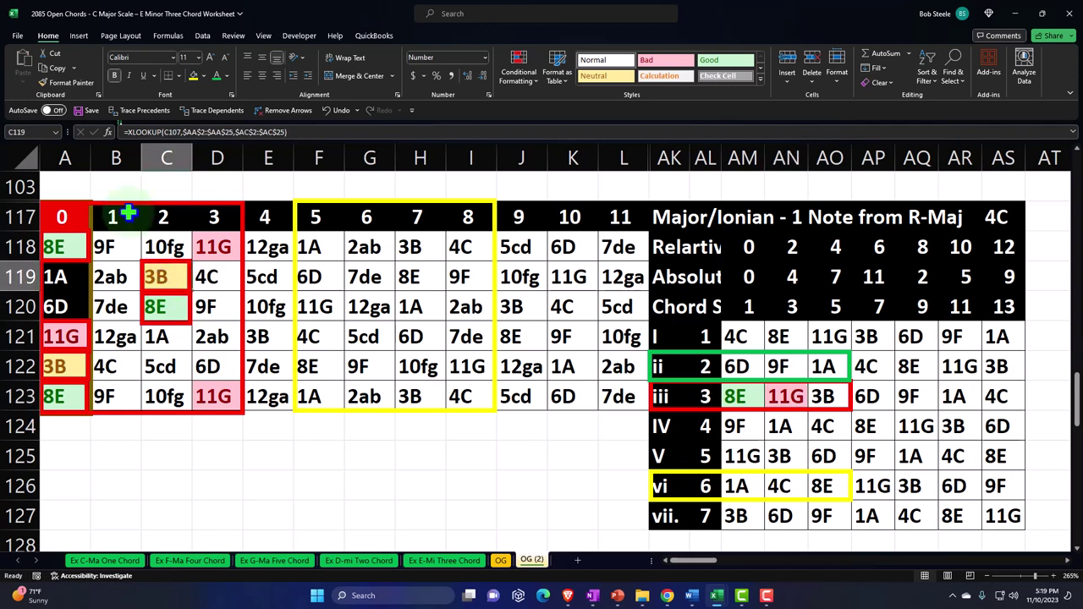
{"action": "left_click", "coordinate": [831, 394]}
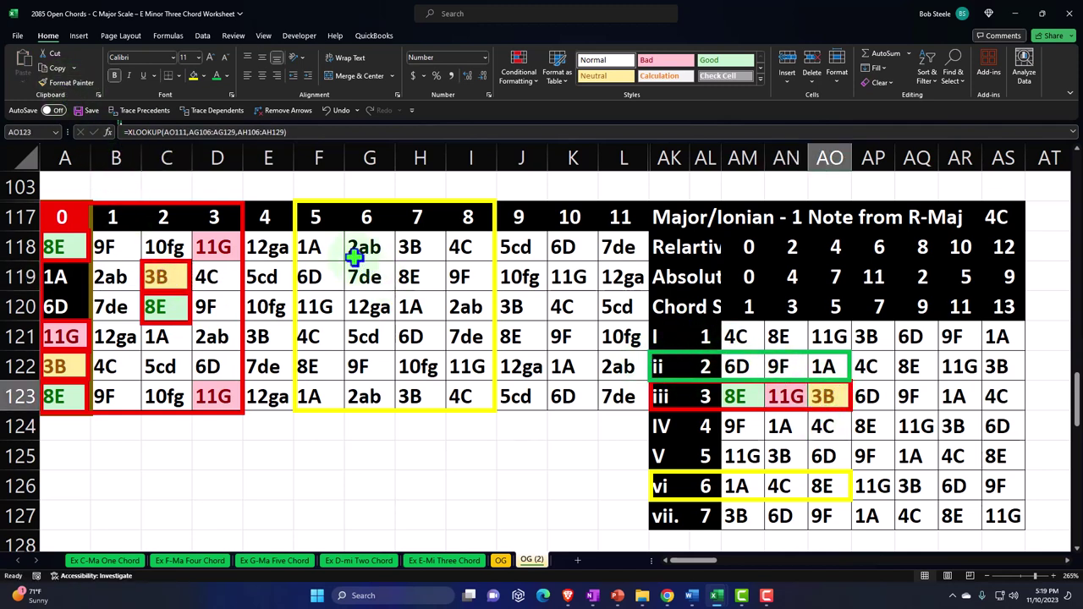
{"action": "left_click_drag", "start_coordinate": [312, 247], "coordinate": [457, 402]}
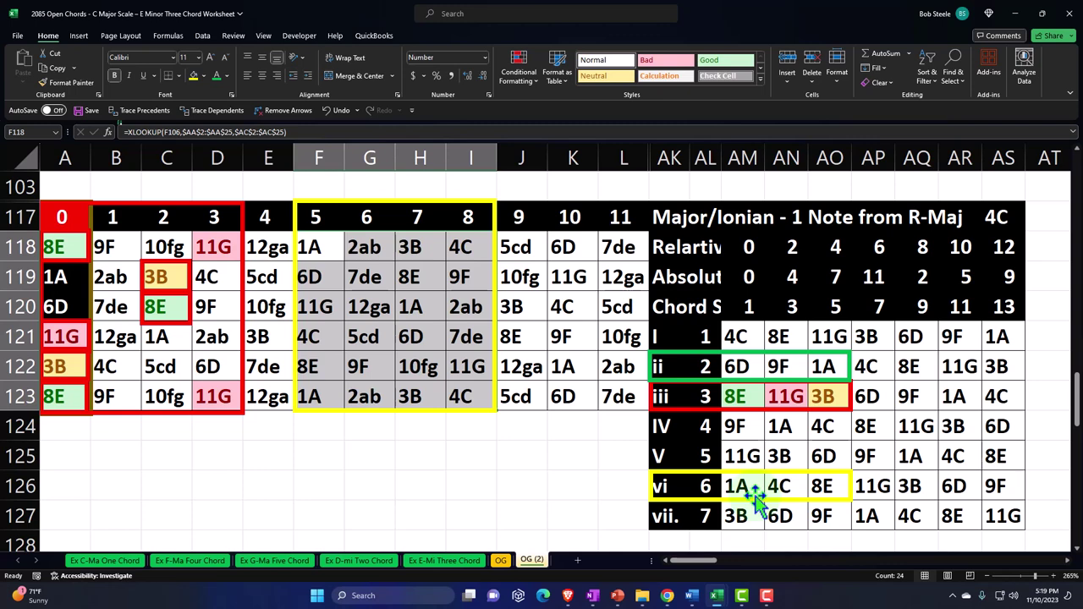
Add an Equal To rule highlighting 1A (AM126) in green fill with dark green text
{"action": "left_click", "coordinate": [520, 70]}
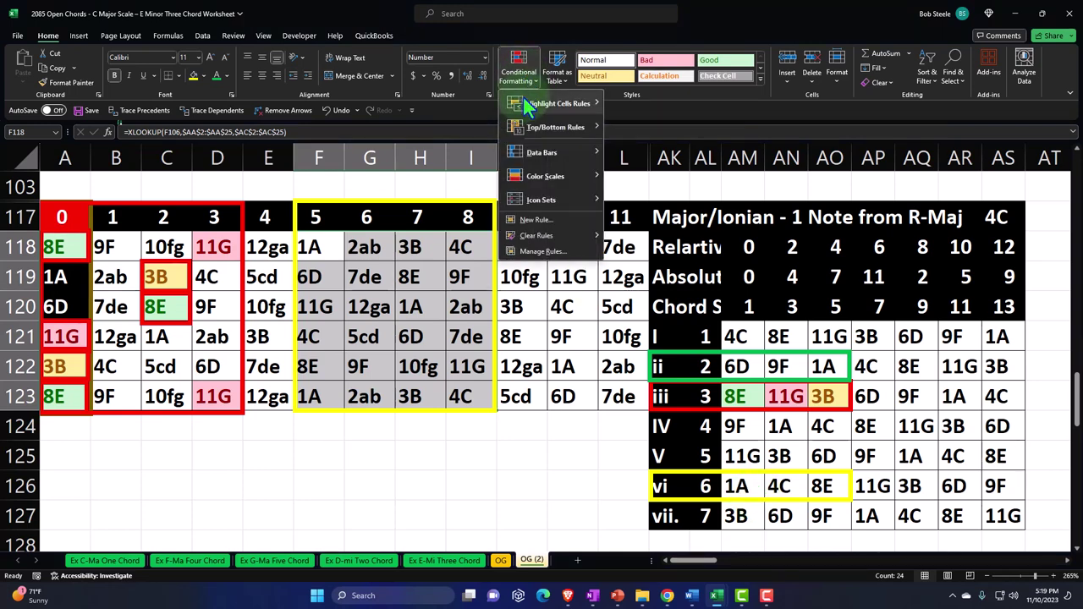
{"action": "mouse_move", "coordinate": [558, 103]}
{"action": "left_click", "coordinate": [647, 173]}
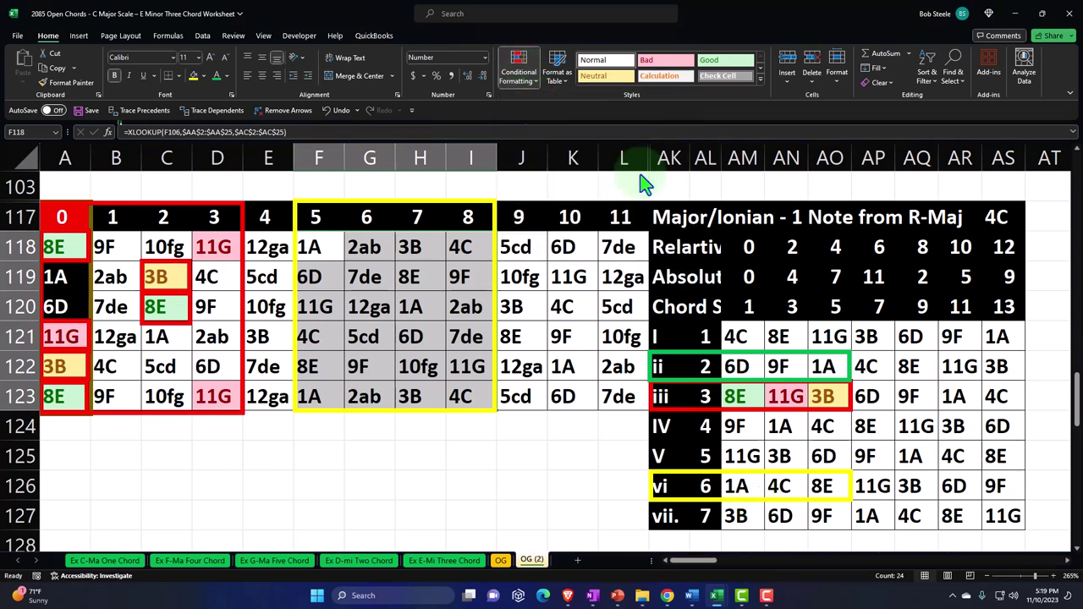
{"action": "left_click", "coordinate": [736, 484]}
{"action": "left_click", "coordinate": [772, 191]}
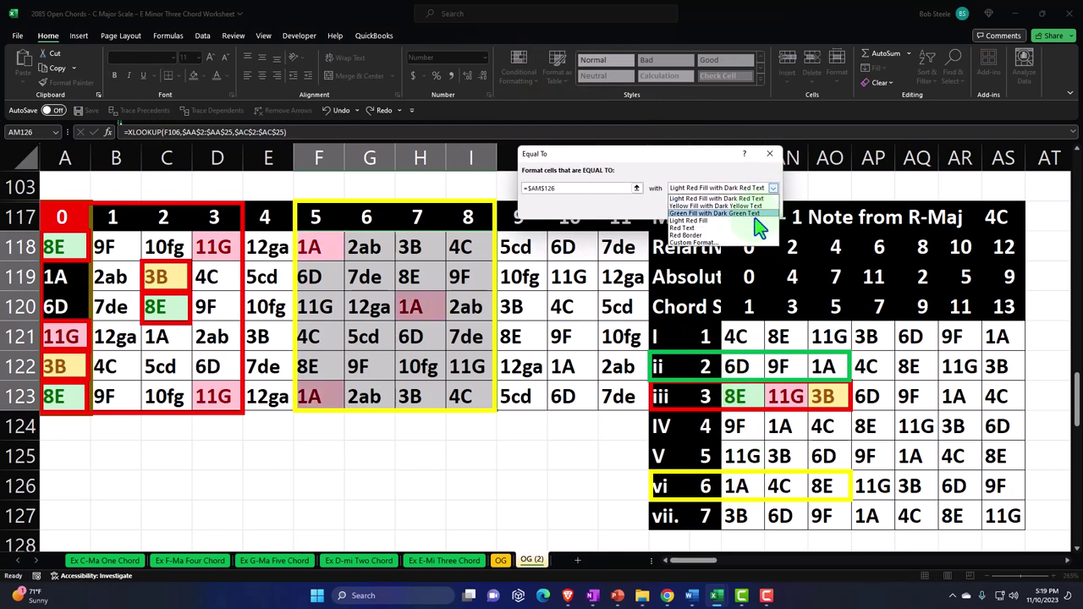
{"action": "left_click", "coordinate": [759, 214]}
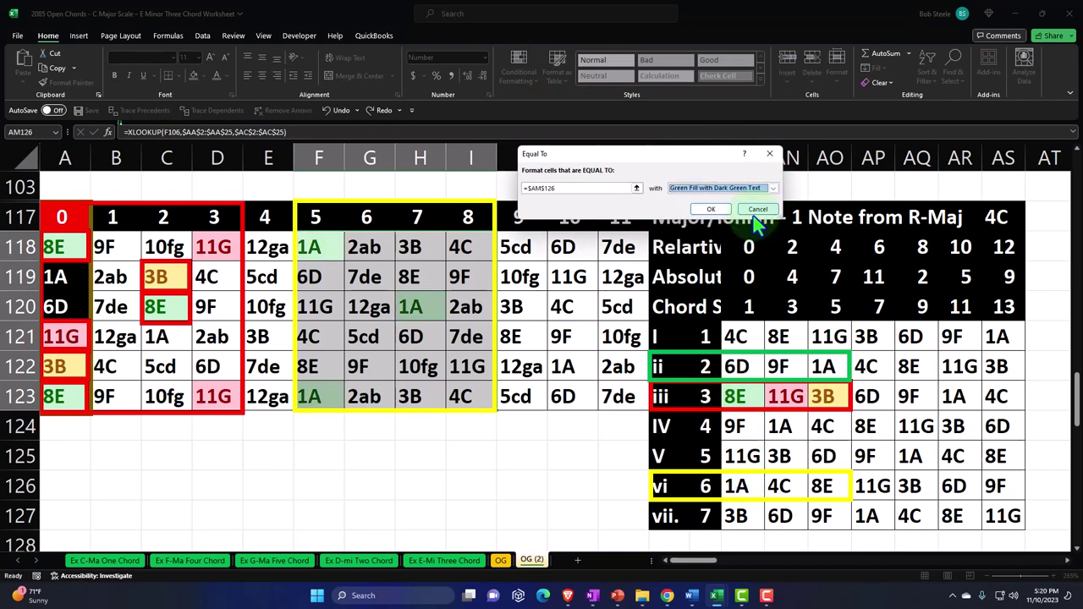
{"action": "left_click", "coordinate": [710, 209]}
Add an Equal To rule highlighting 4C (AN126) in light red
{"action": "left_click", "coordinate": [520, 74]}
{"action": "mouse_move", "coordinate": [541, 99]}
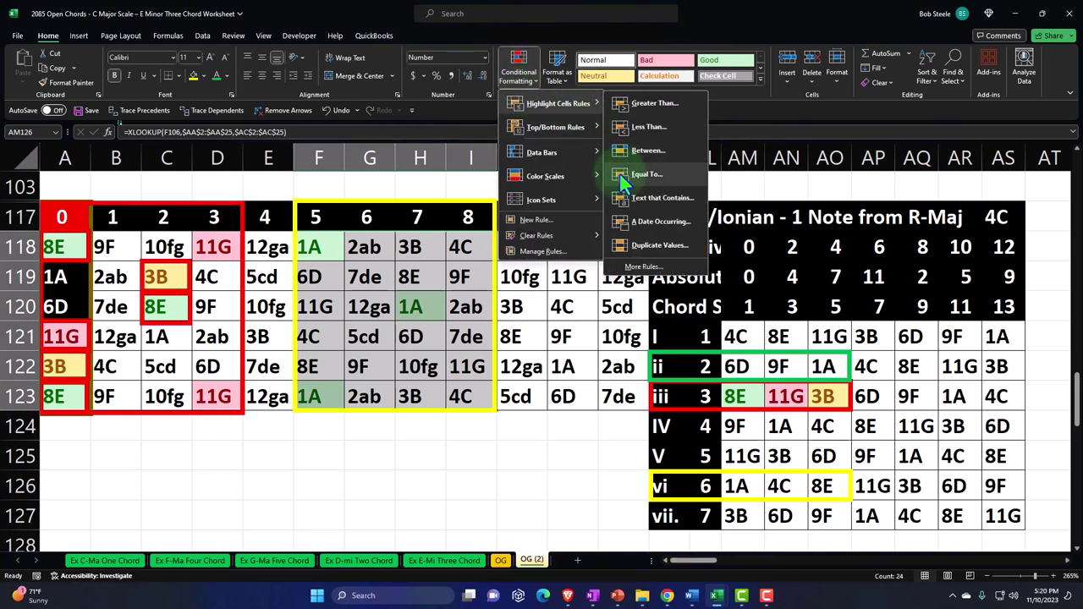
{"action": "left_click", "coordinate": [646, 174]}
{"action": "left_click", "coordinate": [779, 483]}
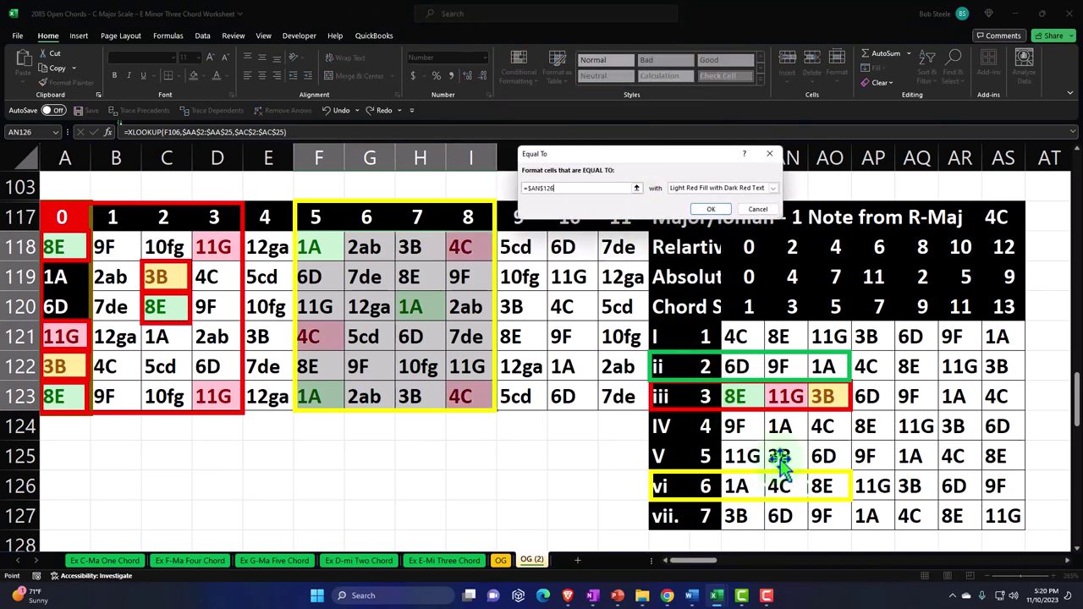
{"action": "left_click", "coordinate": [714, 209]}
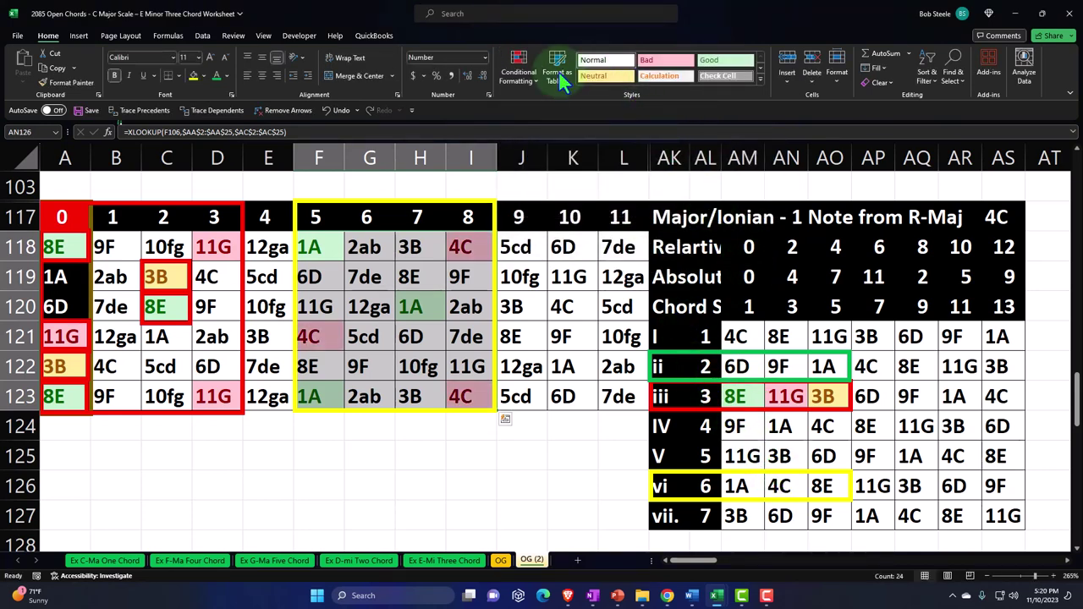
Add an Equal To rule highlighting 8E (AO126) in yellow fill with dark yellow text
{"action": "left_click", "coordinate": [521, 71]}
{"action": "mouse_move", "coordinate": [548, 114]}
{"action": "left_click", "coordinate": [637, 174]}
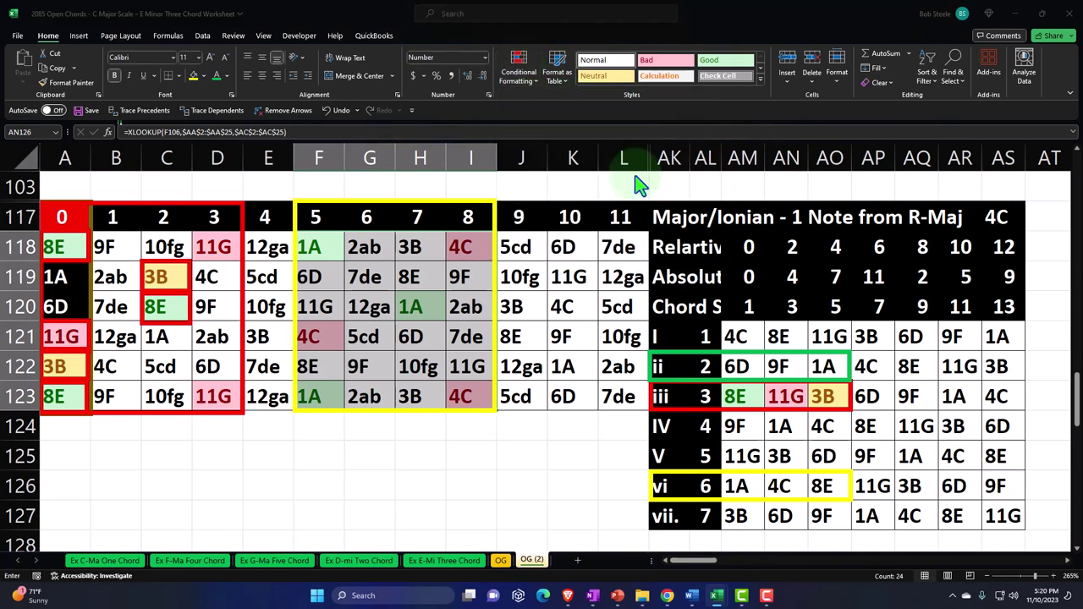
{"action": "left_click", "coordinate": [814, 484]}
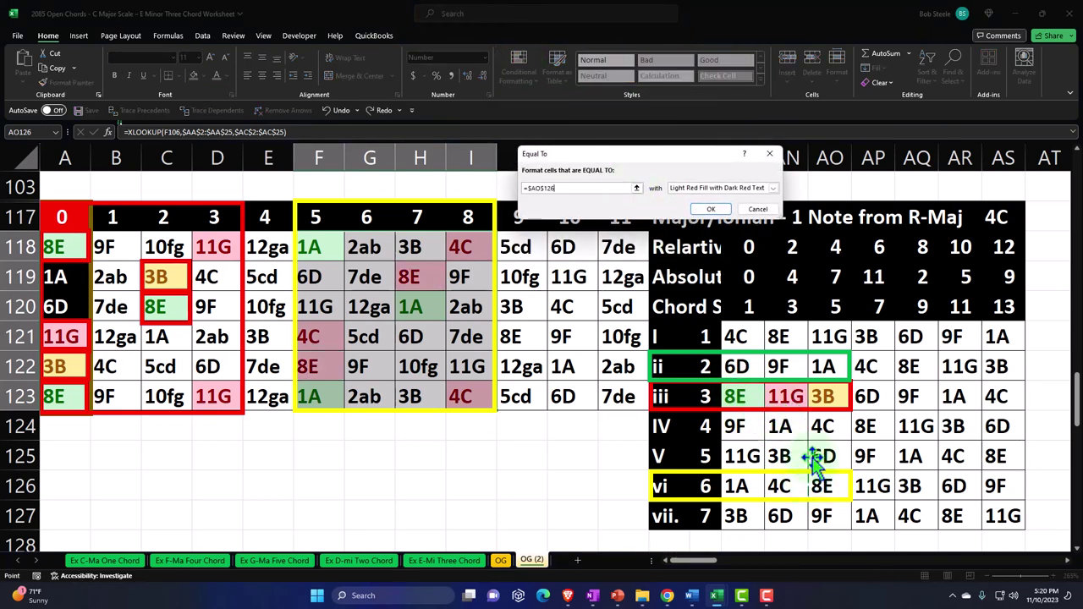
{"action": "left_click", "coordinate": [772, 187]}
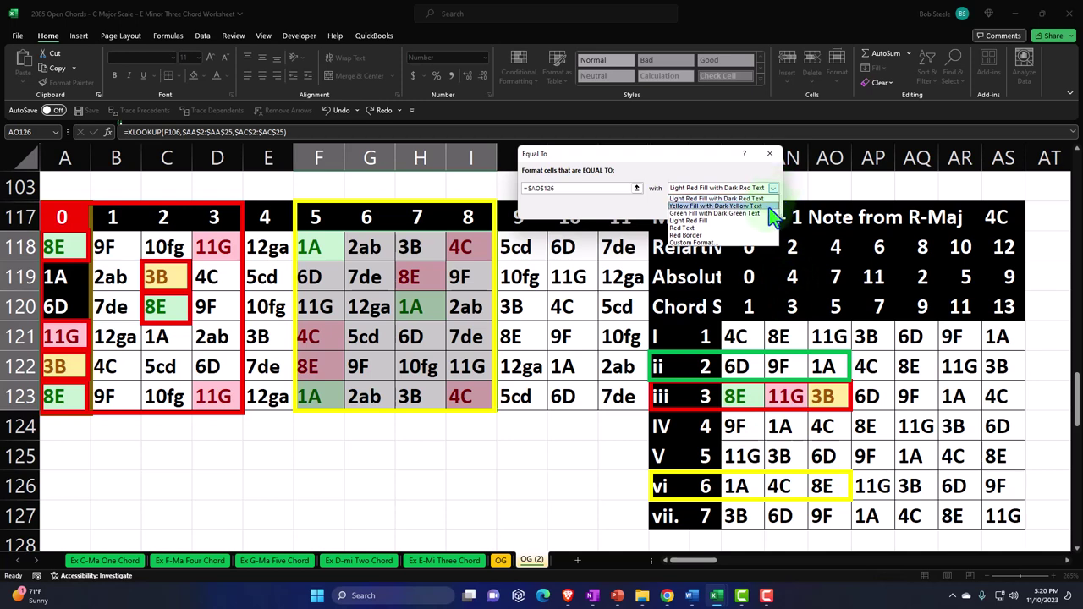
{"action": "left_click", "coordinate": [768, 206]}
{"action": "left_click", "coordinate": [713, 213]}
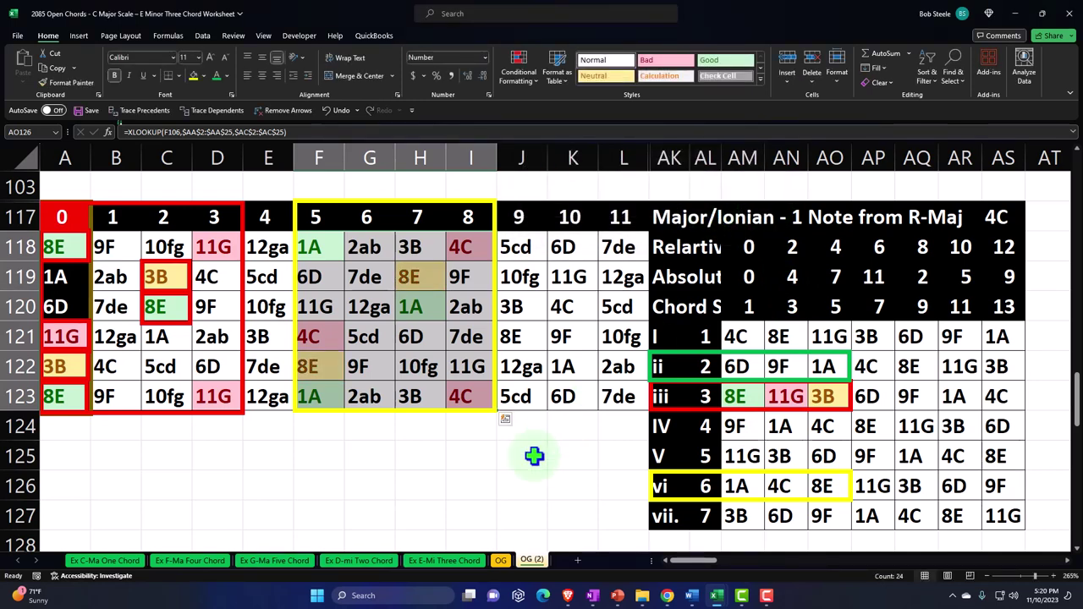
{"action": "left_click", "coordinate": [508, 509]}
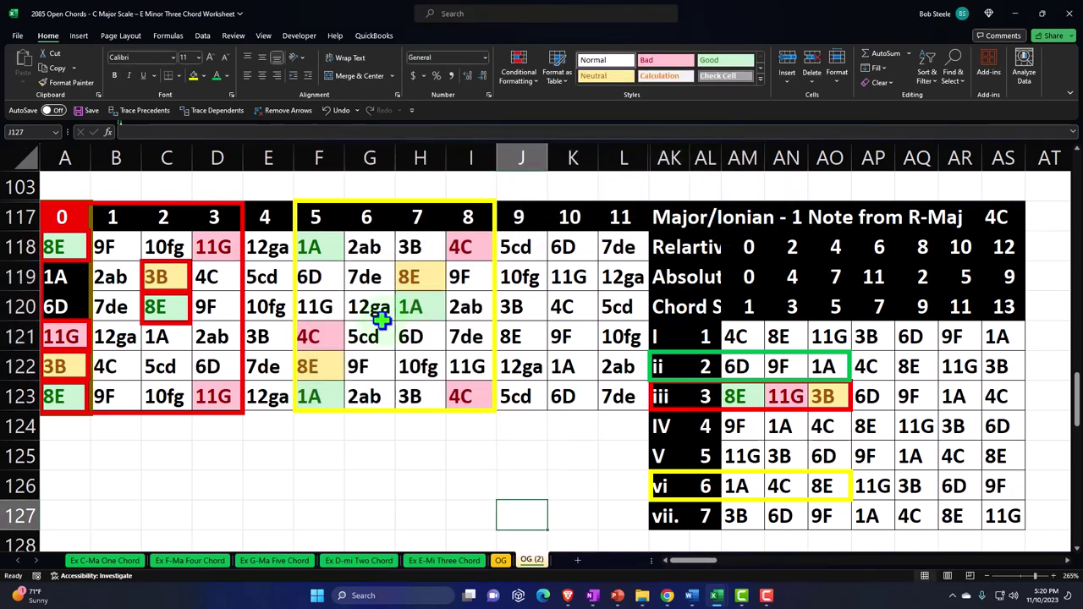
{"action": "left_click", "coordinate": [54, 270]}
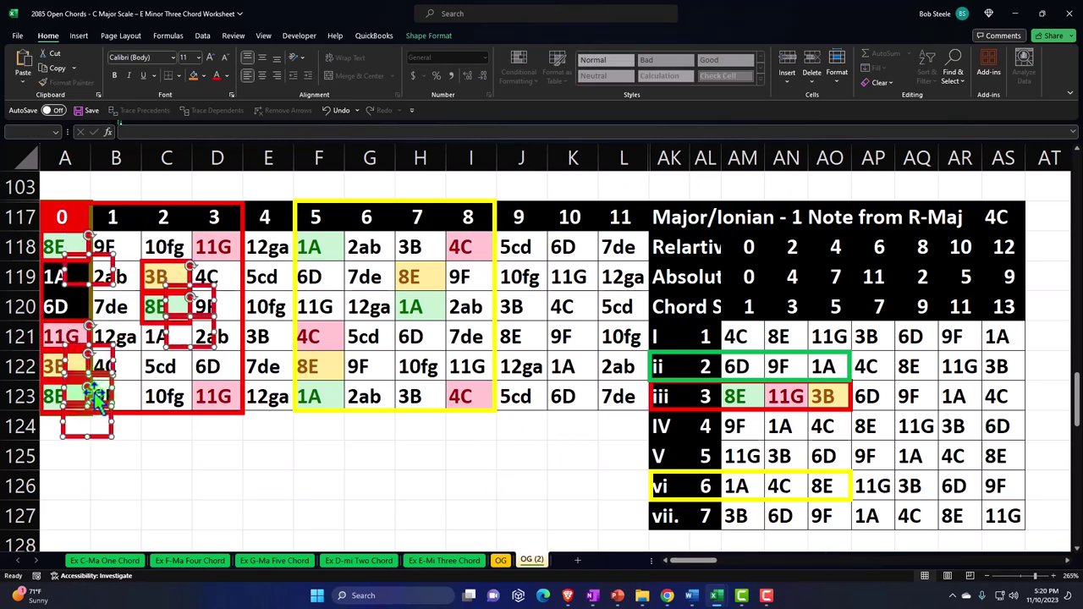
Copy the red note boxes onto F118, H119:H120 and F121:F123 and make their outlines yellow
{"action": "left_click_drag", "start_coordinate": [126, 263], "coordinate": [341, 238]}
{"action": "left_click", "coordinate": [432, 37]}
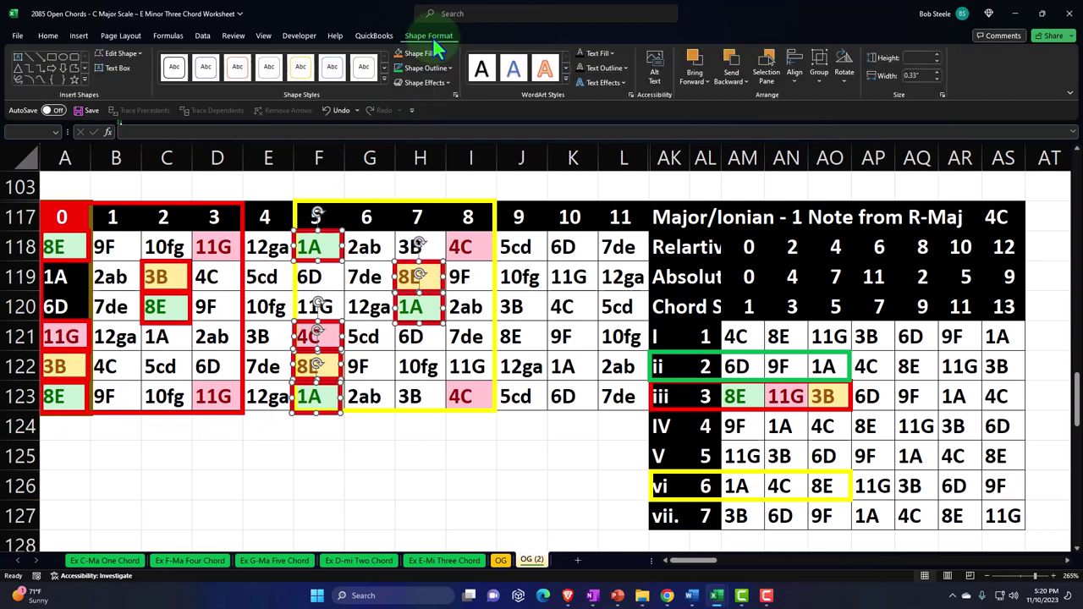
{"action": "left_click", "coordinate": [438, 68]}
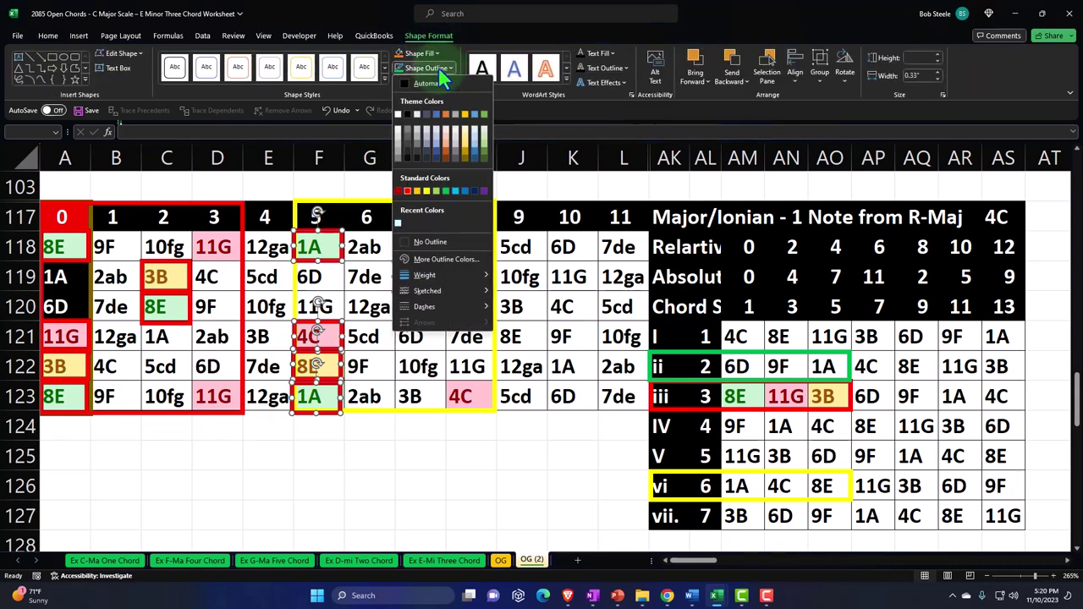
{"action": "left_click", "coordinate": [427, 191]}
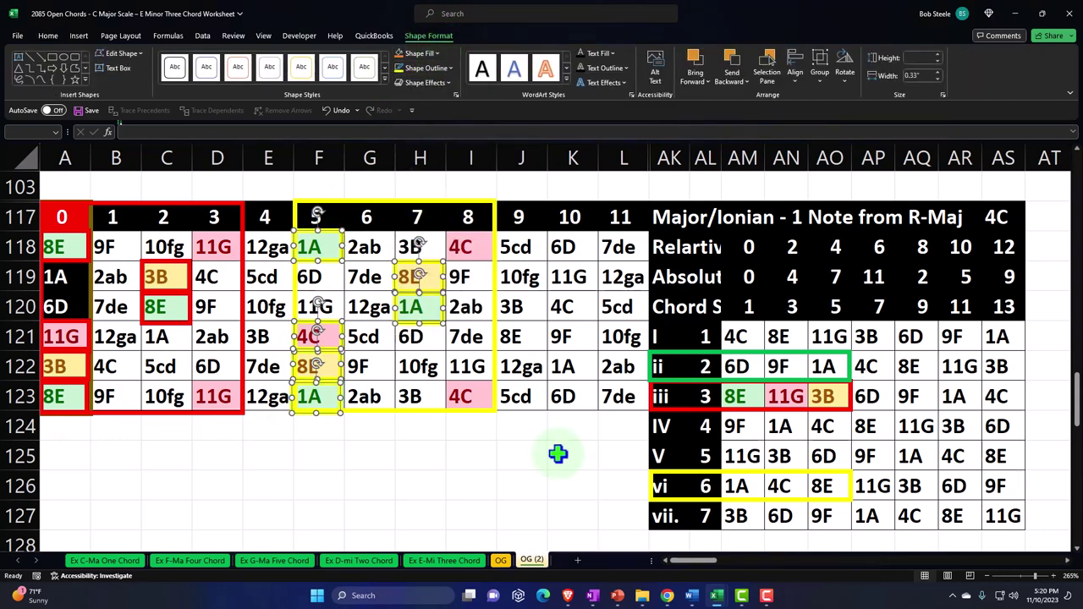
{"action": "left_click", "coordinate": [556, 452]}
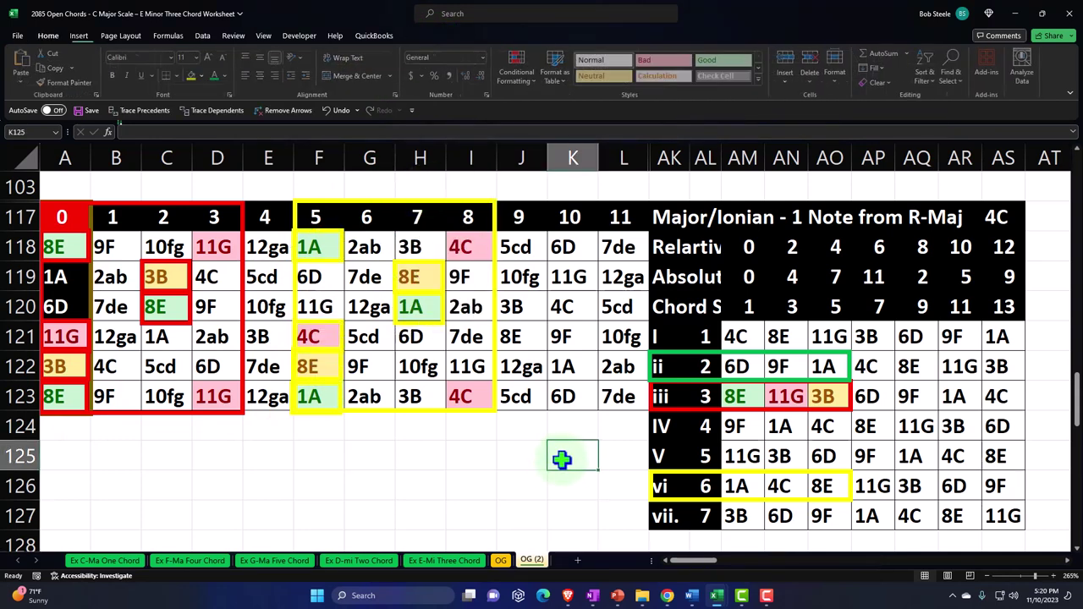
Duplicate the yellow frets 5–8 box and park the copy below the grid around columns G–I
{"action": "left_click", "coordinate": [698, 359]}
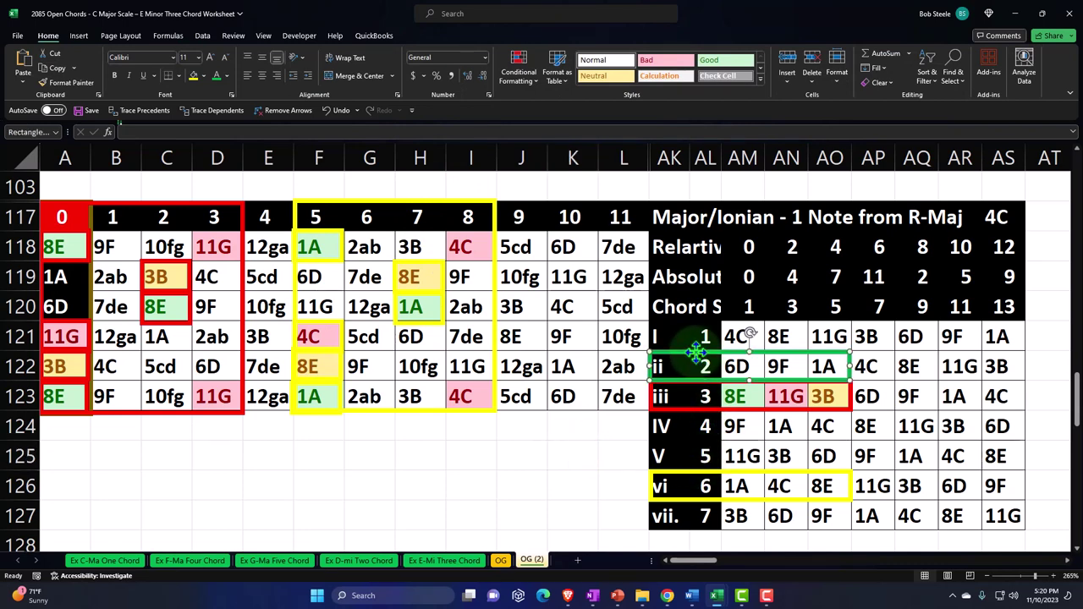
{"action": "left_click", "coordinate": [495, 234]}
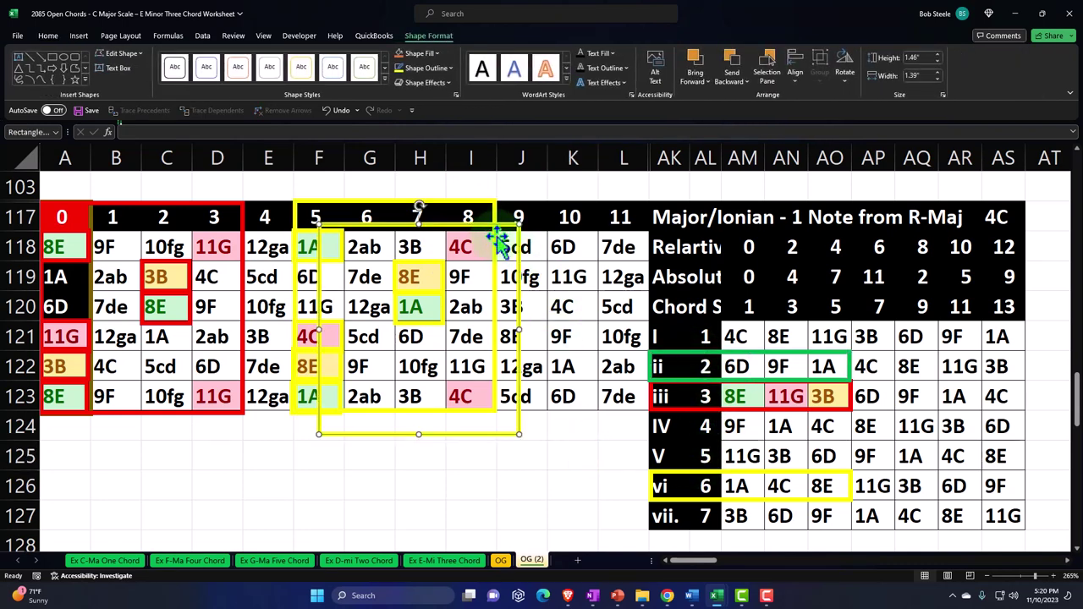
{"action": "left_click_drag", "start_coordinate": [466, 222], "coordinate": [500, 355]}
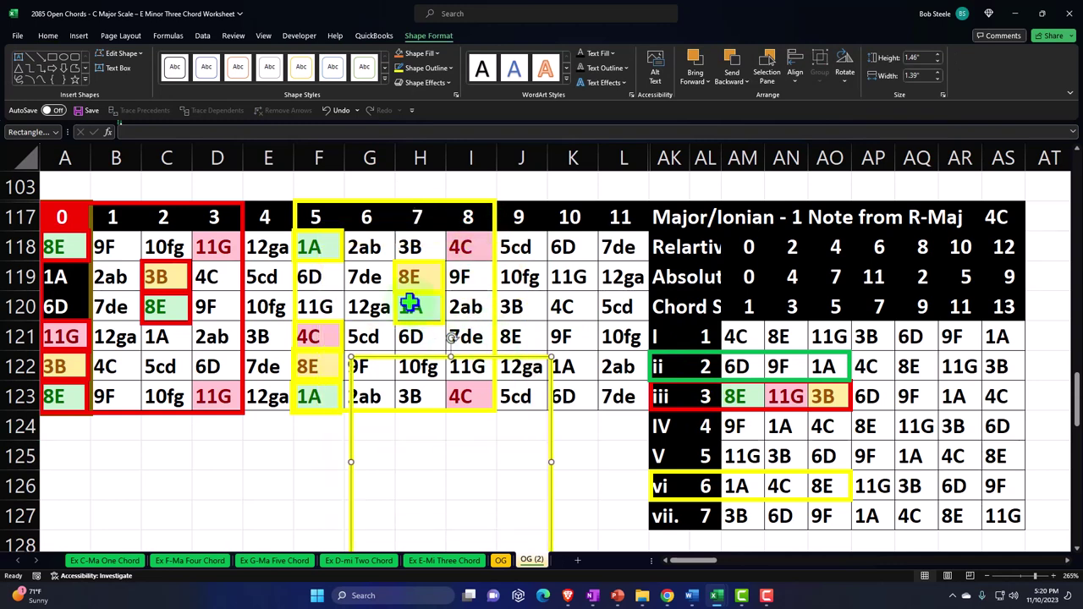
{"action": "left_click", "coordinate": [321, 246]}
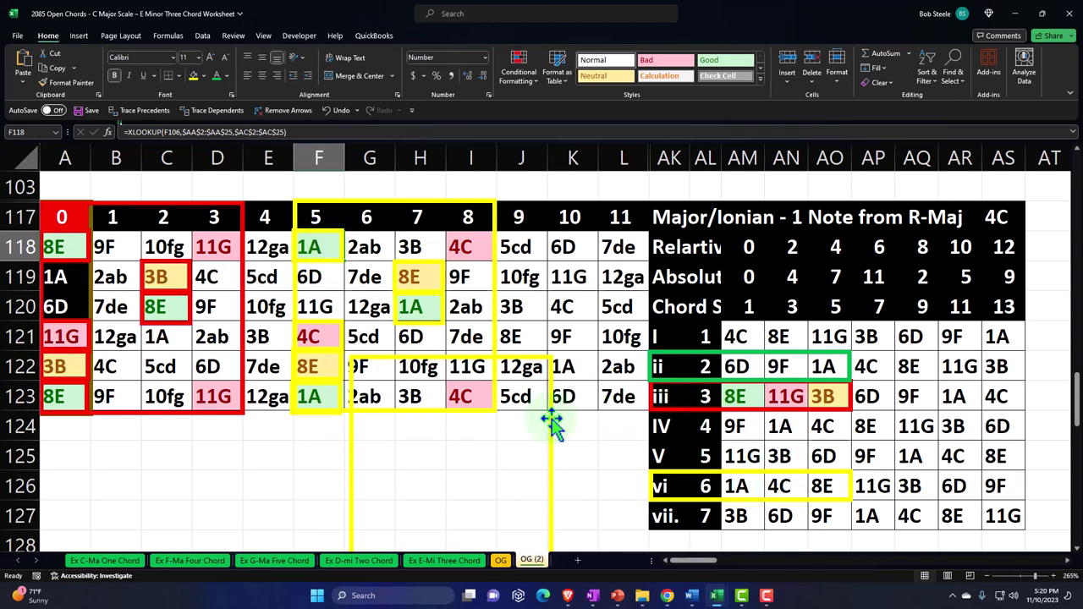
{"action": "left_click_drag", "start_coordinate": [551, 426], "coordinate": [542, 480]}
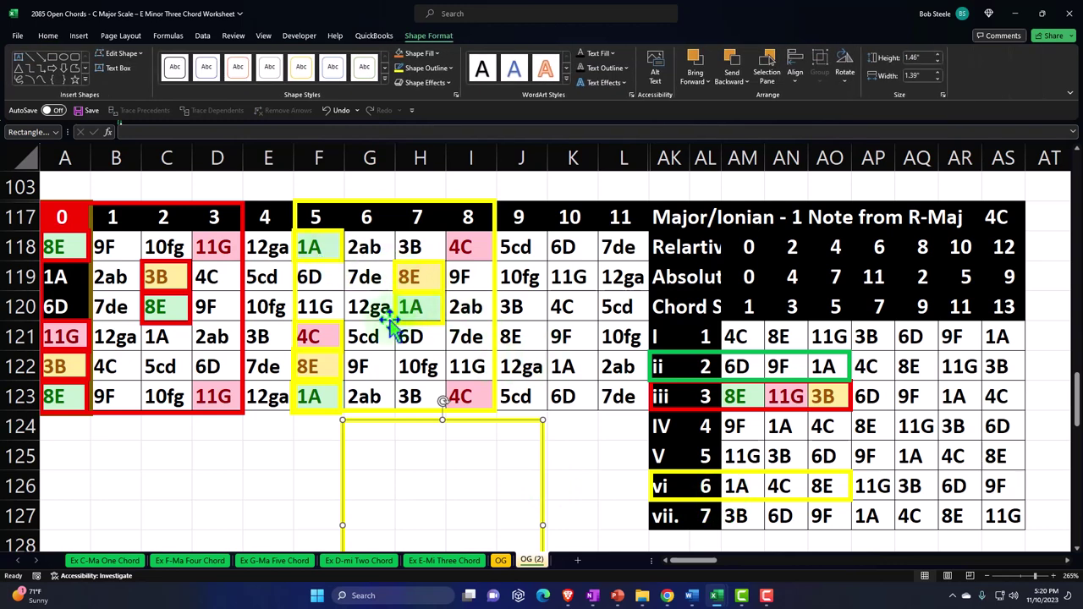
{"action": "left_click", "coordinate": [310, 245]}
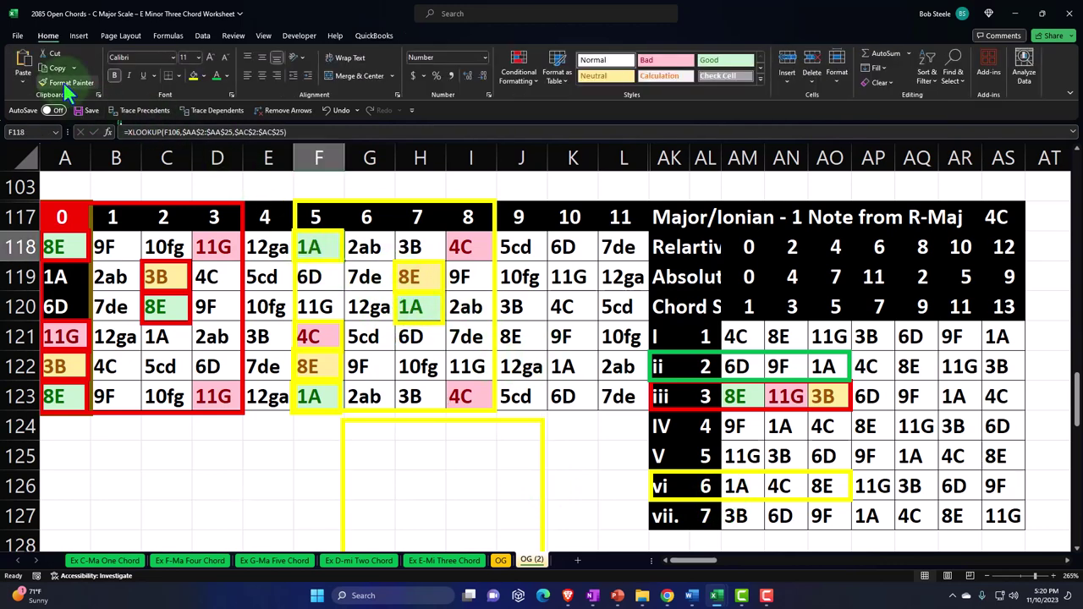
Format-paint the 1A, 4C and 8E colours from F118, F121 and H119 onto AM126, AN126 and AO126
{"action": "left_click", "coordinate": [64, 82]}
{"action": "left_click", "coordinate": [734, 486]}
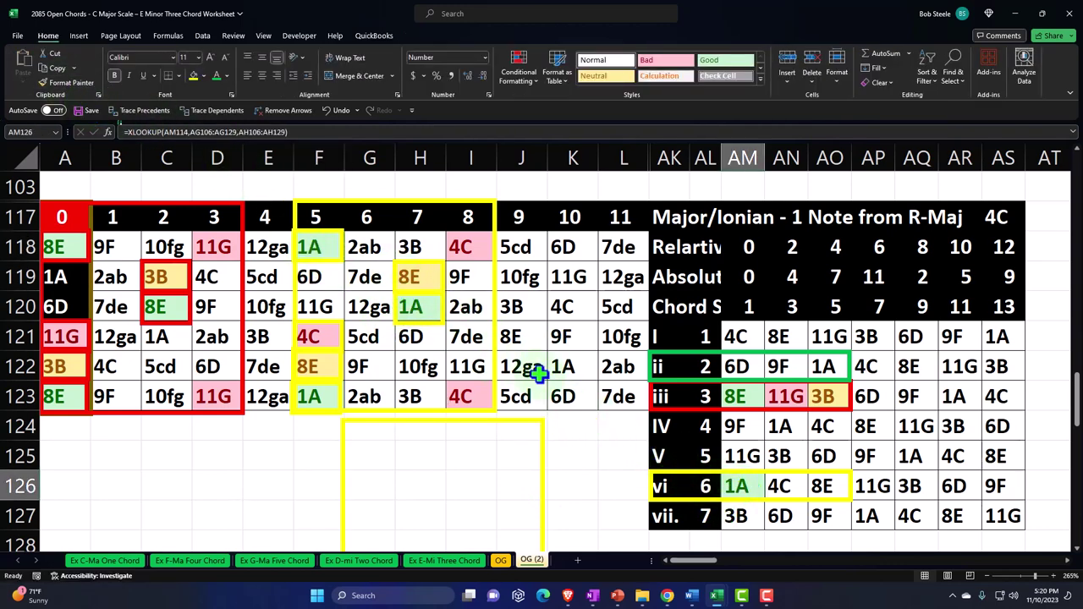
{"action": "left_click", "coordinate": [335, 339]}
{"action": "left_click", "coordinate": [65, 82]}
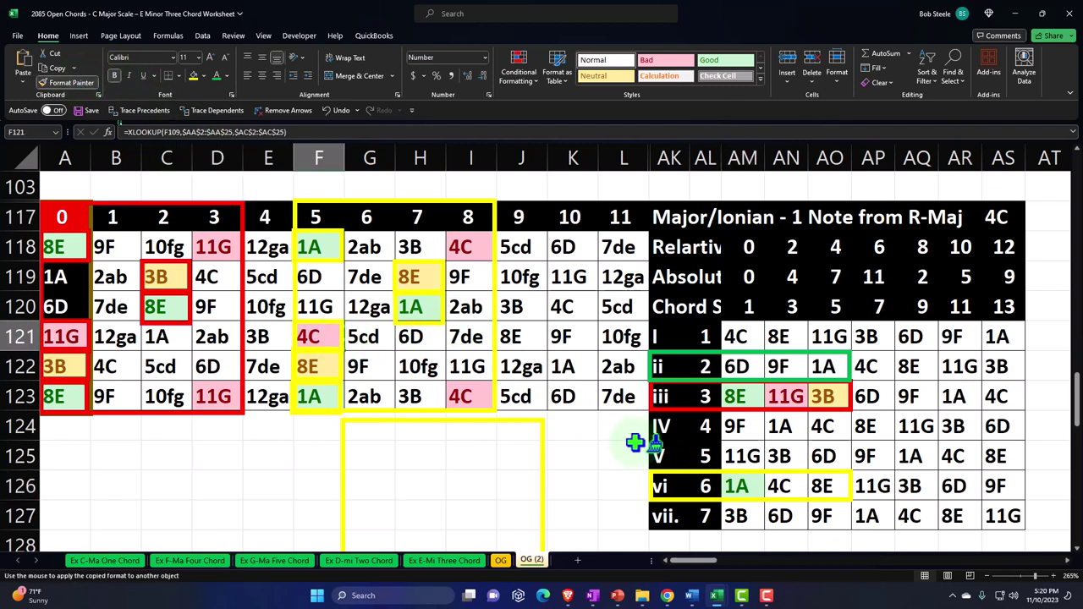
{"action": "left_click", "coordinate": [780, 487]}
{"action": "left_click", "coordinate": [419, 274]}
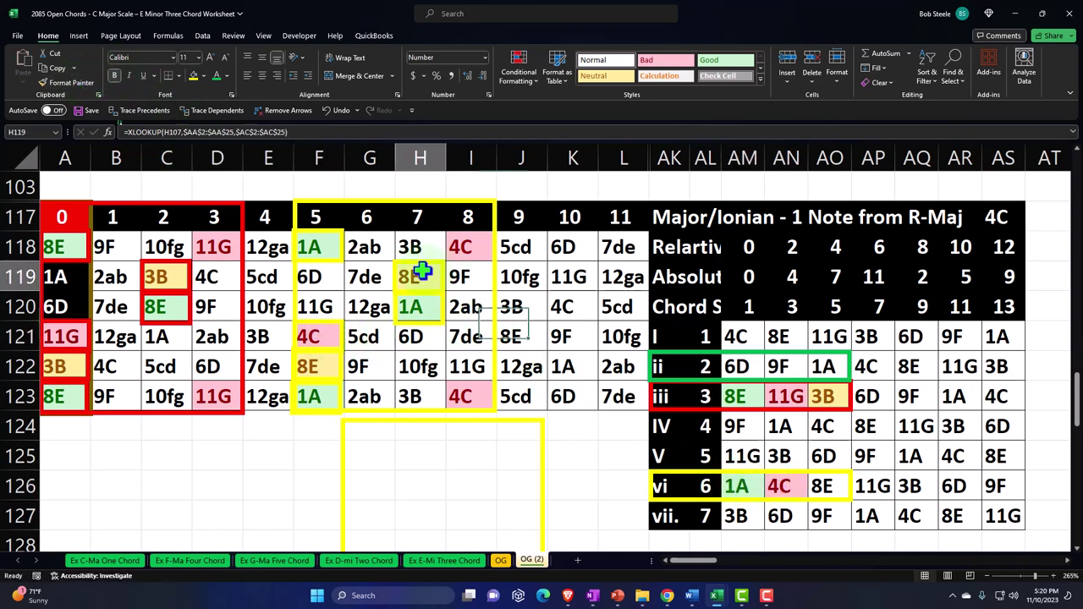
{"action": "left_click", "coordinate": [71, 82]}
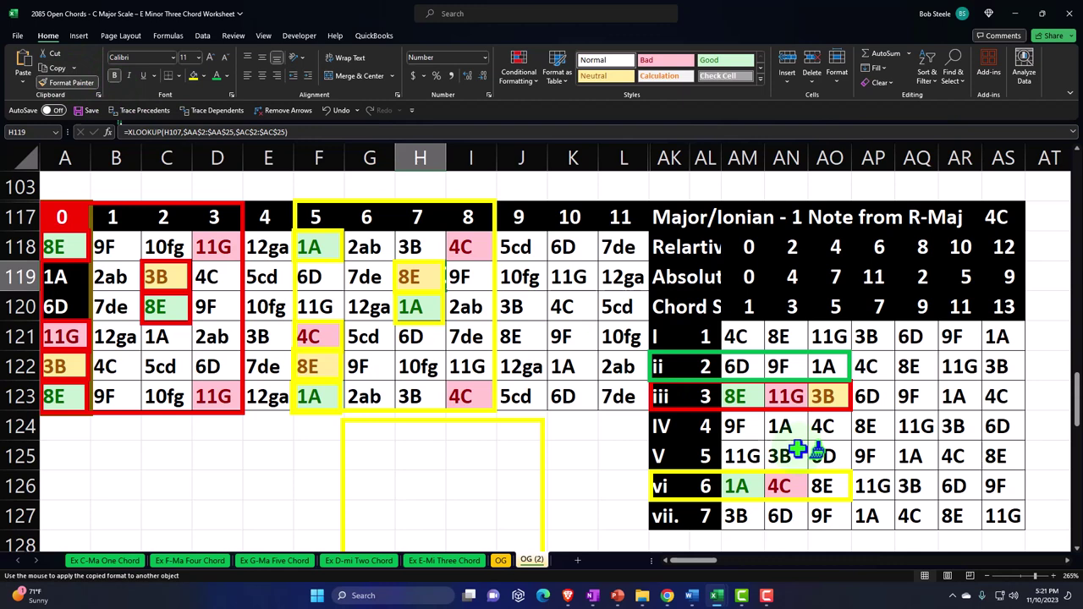
{"action": "left_click", "coordinate": [825, 486]}
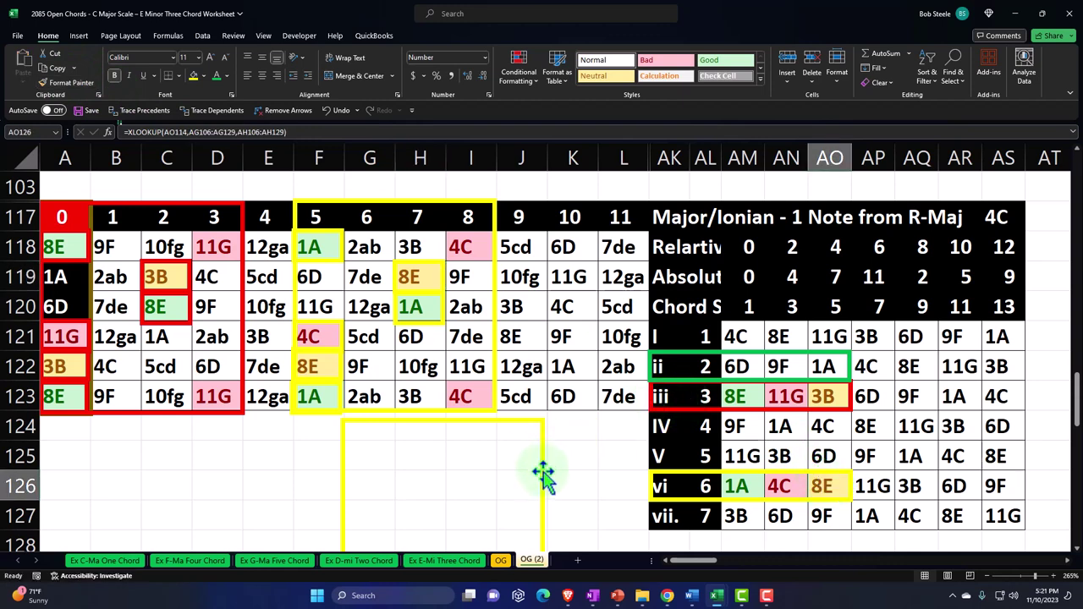
{"action": "left_click_drag", "start_coordinate": [543, 472], "coordinate": [555, 466]}
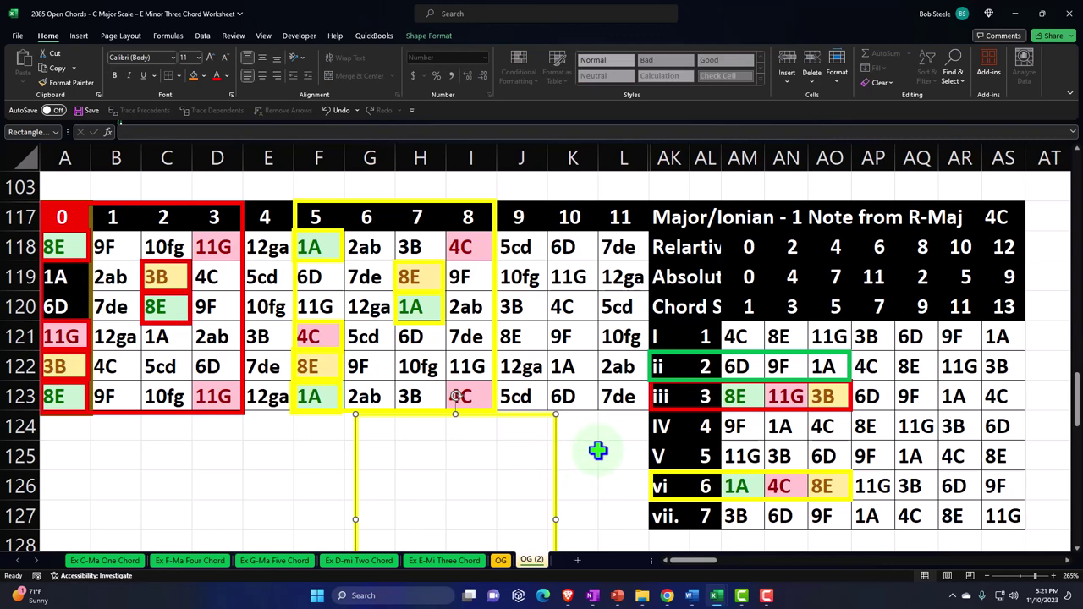
{"action": "left_click", "coordinate": [326, 246]}
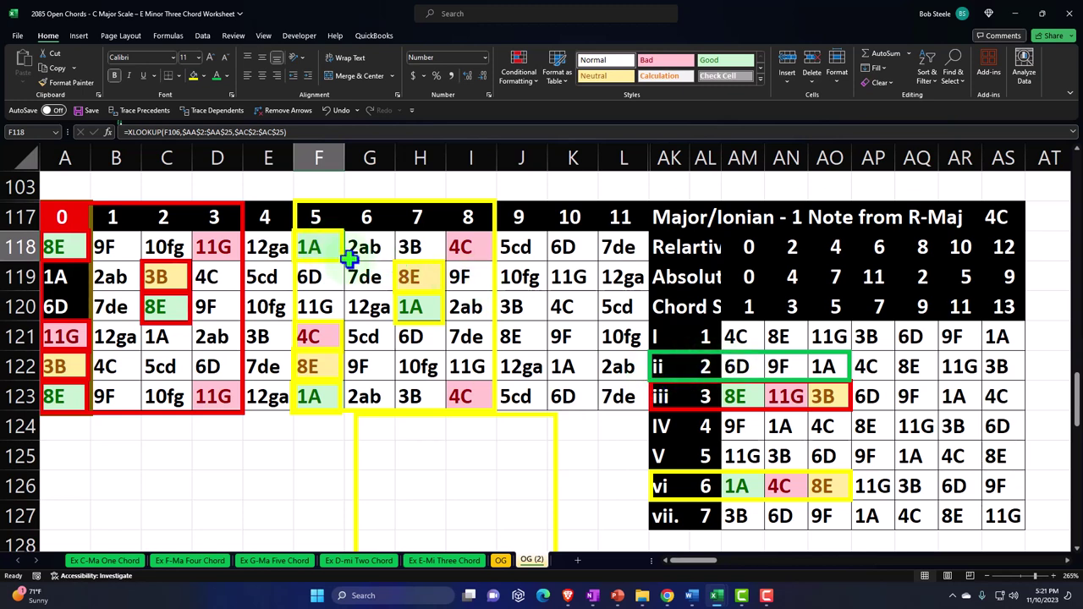
{"action": "key", "text": "Right"}
{"action": "key", "text": "Right"}
{"action": "key", "text": "Right"}
{"action": "key", "text": "Right"}
{"action": "key", "text": "Right"}
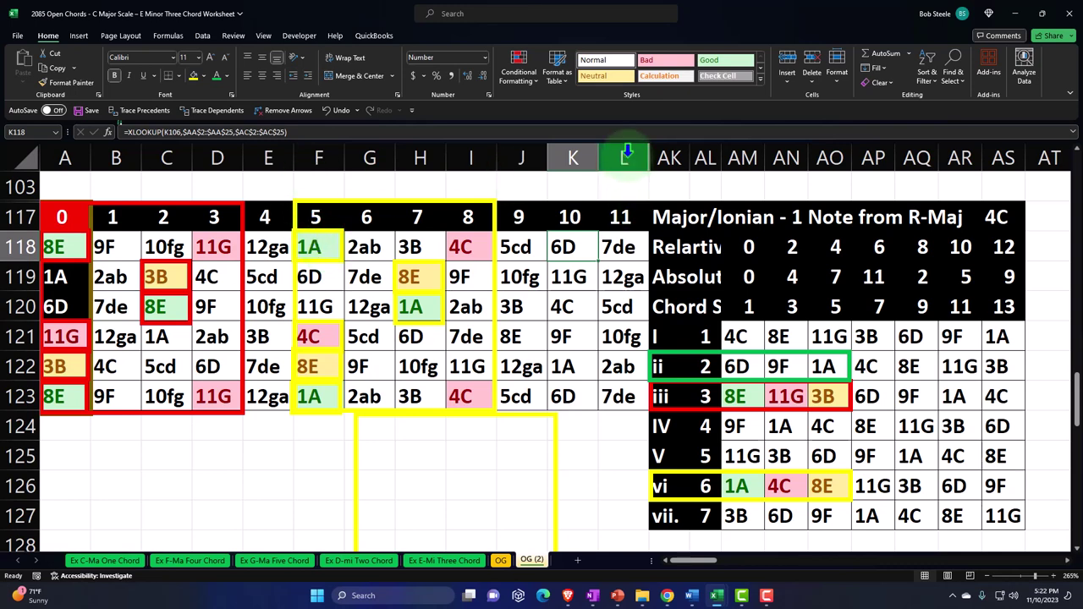
Unhide columns L–AK and move the spare box over K117:N123 with a light green outline
{"action": "left_click_drag", "start_coordinate": [625, 153], "coordinate": [660, 157]}
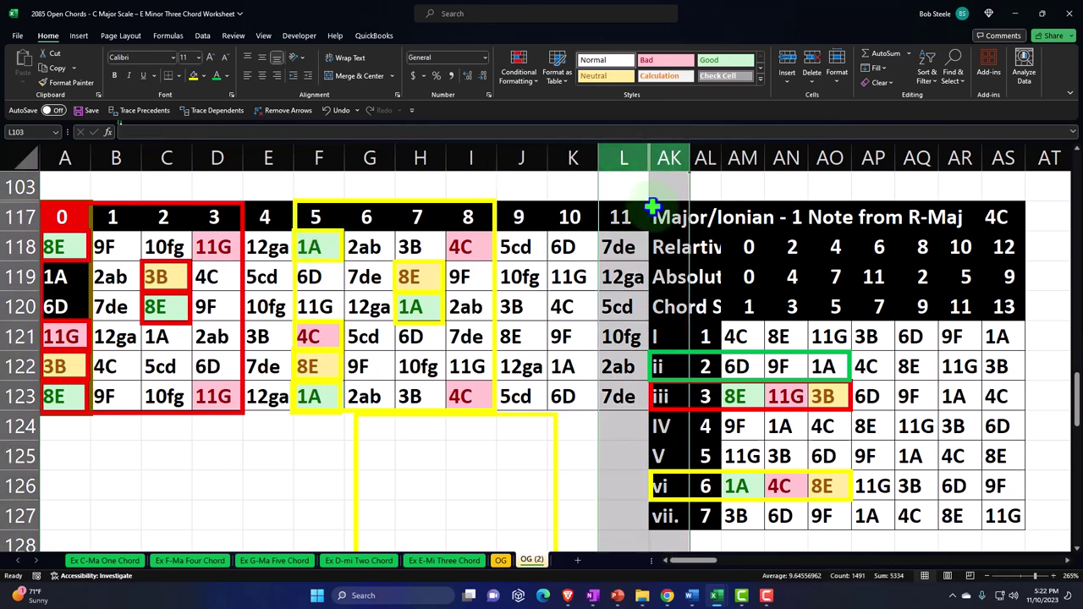
{"action": "right_click", "coordinate": [648, 221]}
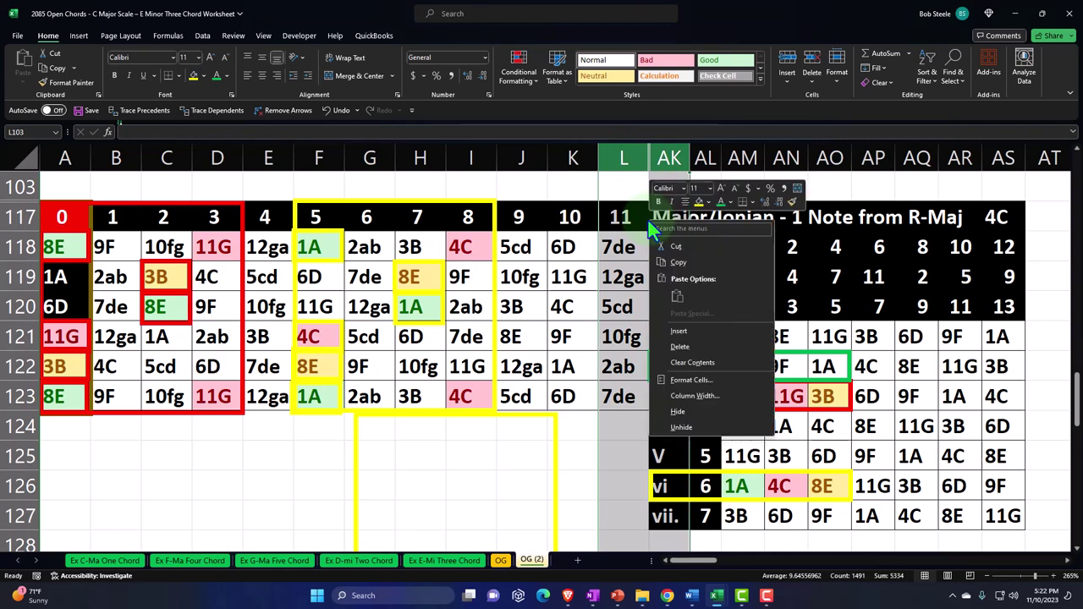
{"action": "left_click", "coordinate": [687, 426]}
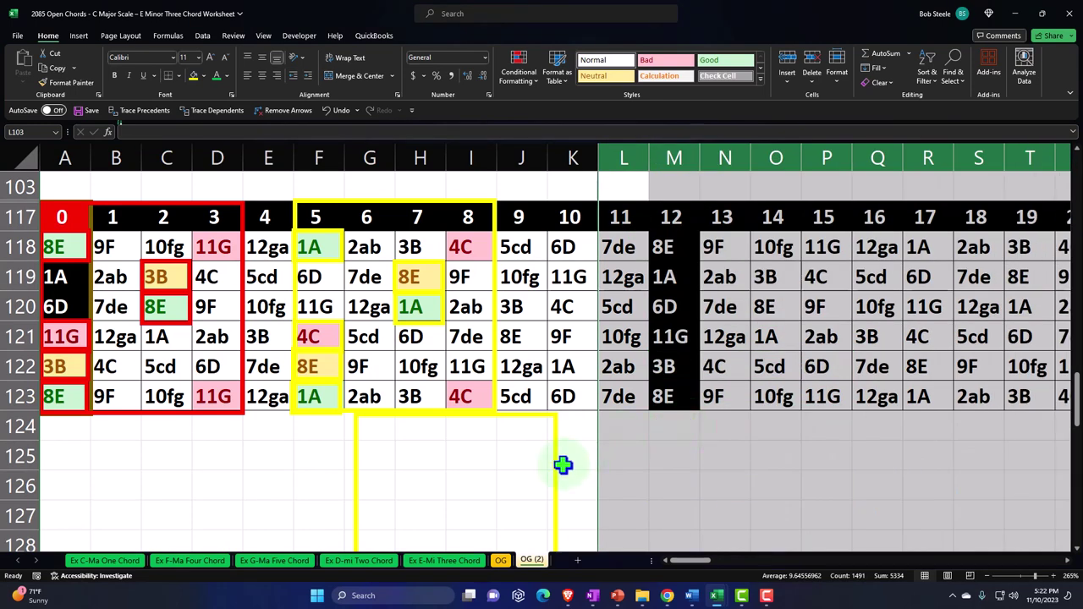
{"action": "left_click_drag", "start_coordinate": [563, 465], "coordinate": [749, 257]}
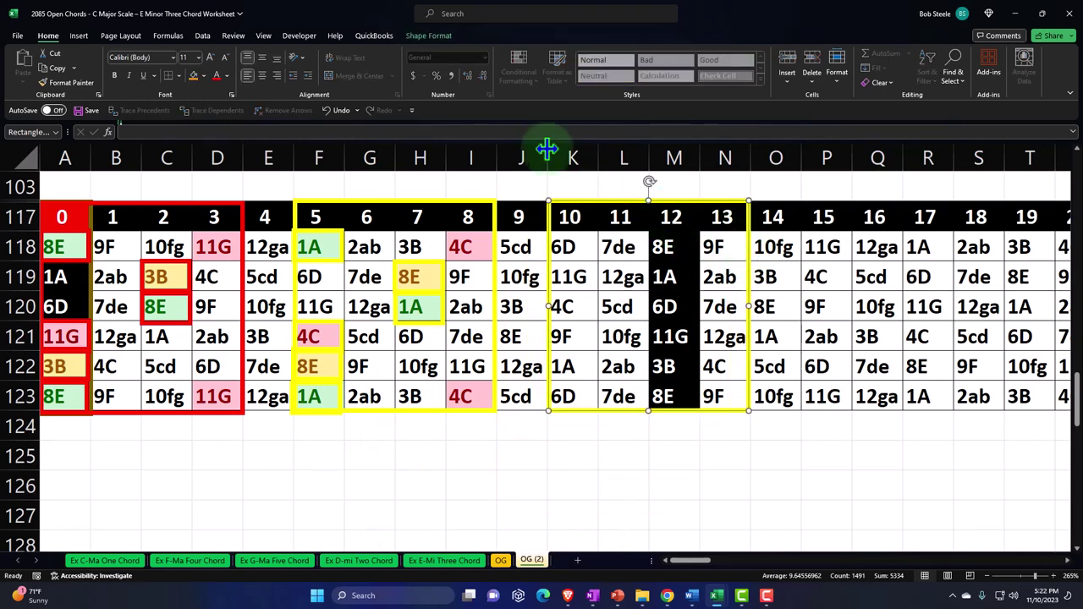
{"action": "left_click", "coordinate": [428, 36]}
{"action": "left_click", "coordinate": [430, 50]}
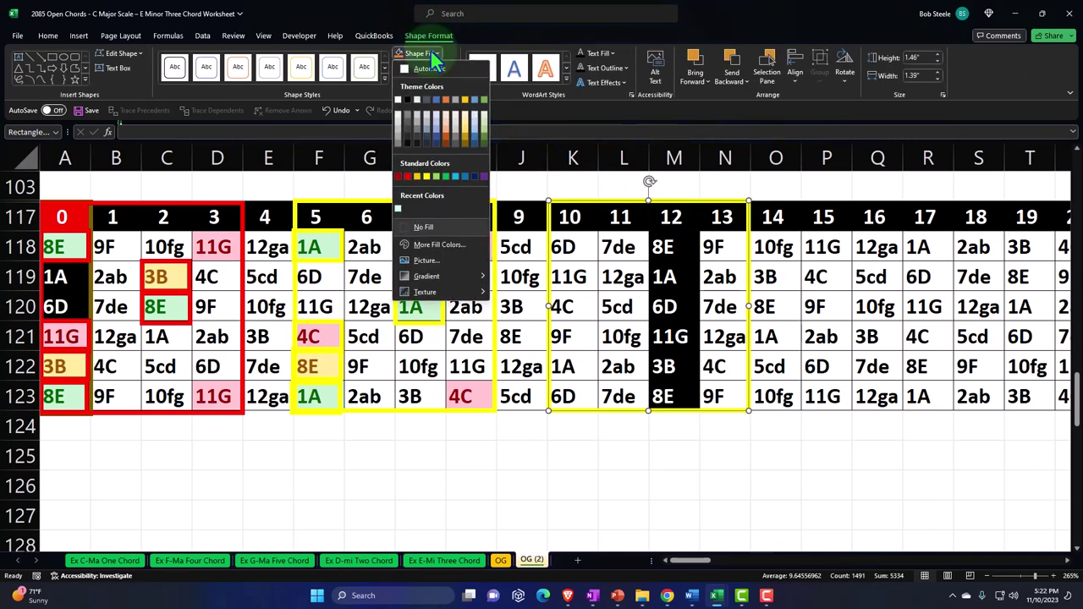
{"action": "left_click", "coordinate": [430, 49]}
{"action": "left_click", "coordinate": [435, 67]}
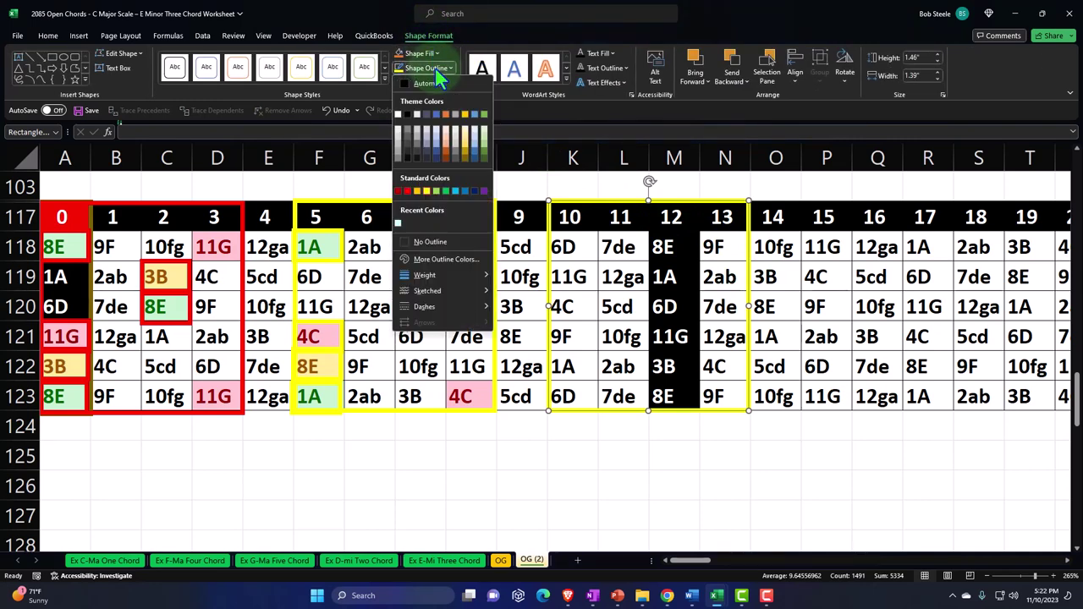
{"action": "left_click", "coordinate": [436, 192]}
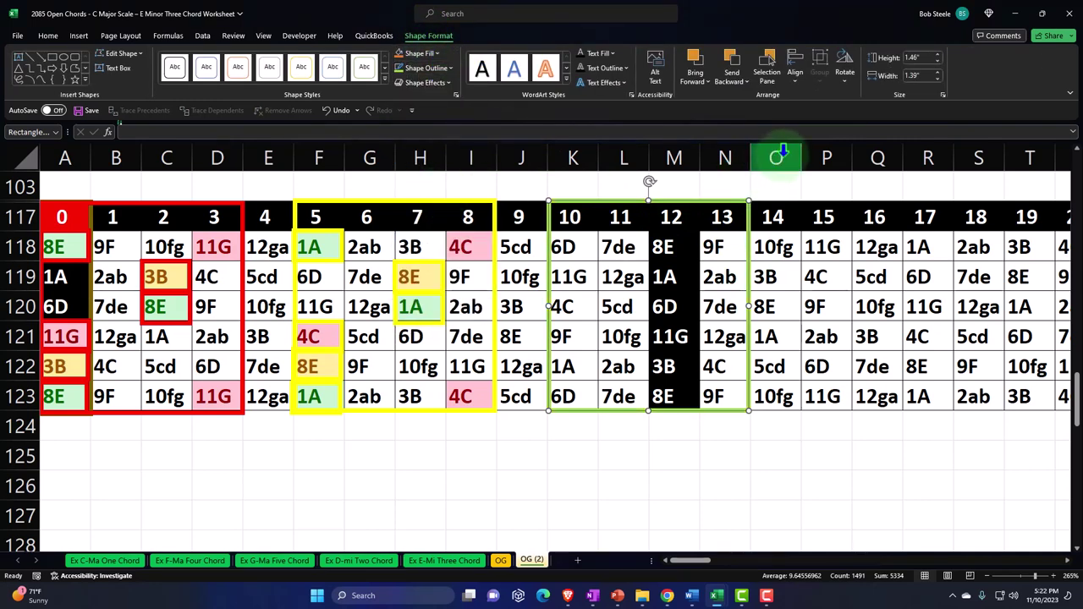
Hide columns O–AJ again, zoom to 250%, and select the frets 10–13 block K118:N123
{"action": "left_click_drag", "start_coordinate": [775, 154], "coordinate": [881, 175]}
{"action": "right_click", "coordinate": [658, 235]}
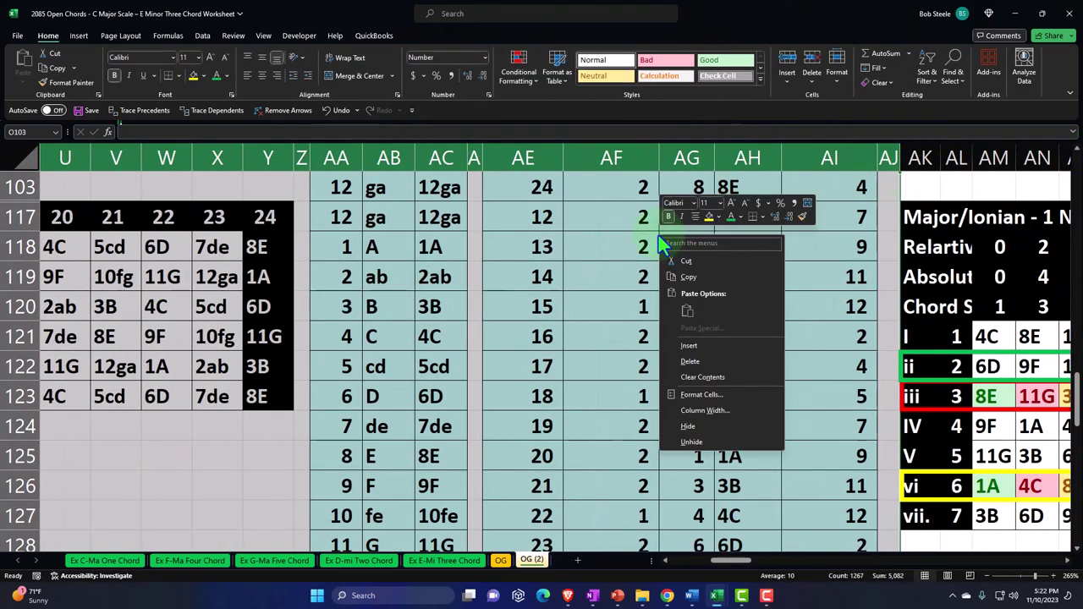
{"action": "left_click", "coordinate": [690, 426]}
{"action": "left_click", "coordinate": [441, 472]}
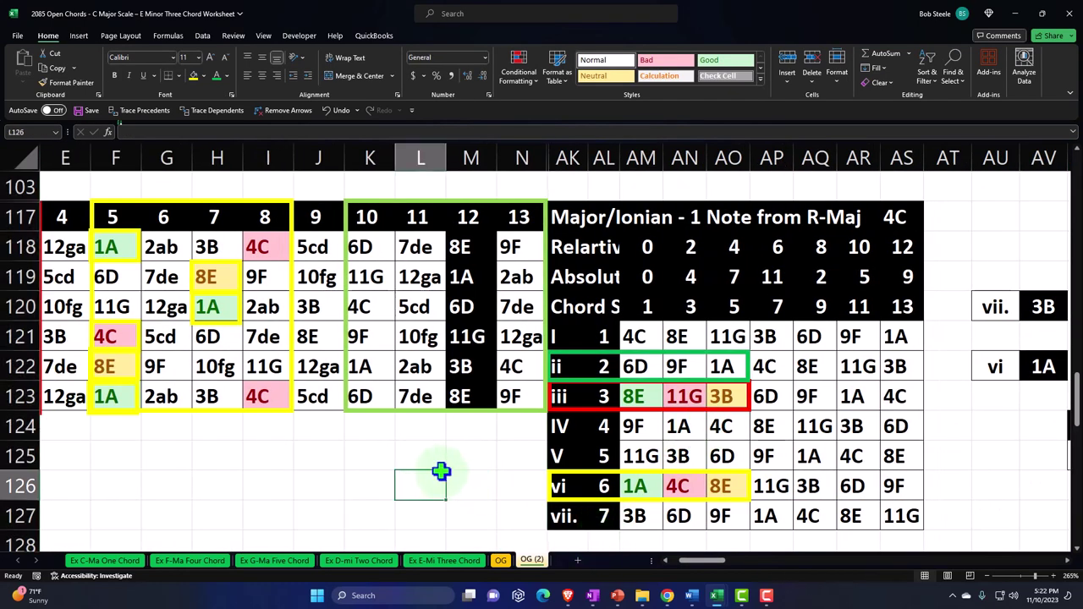
{"action": "left_click_drag", "start_coordinate": [713, 561], "coordinate": [692, 569]}
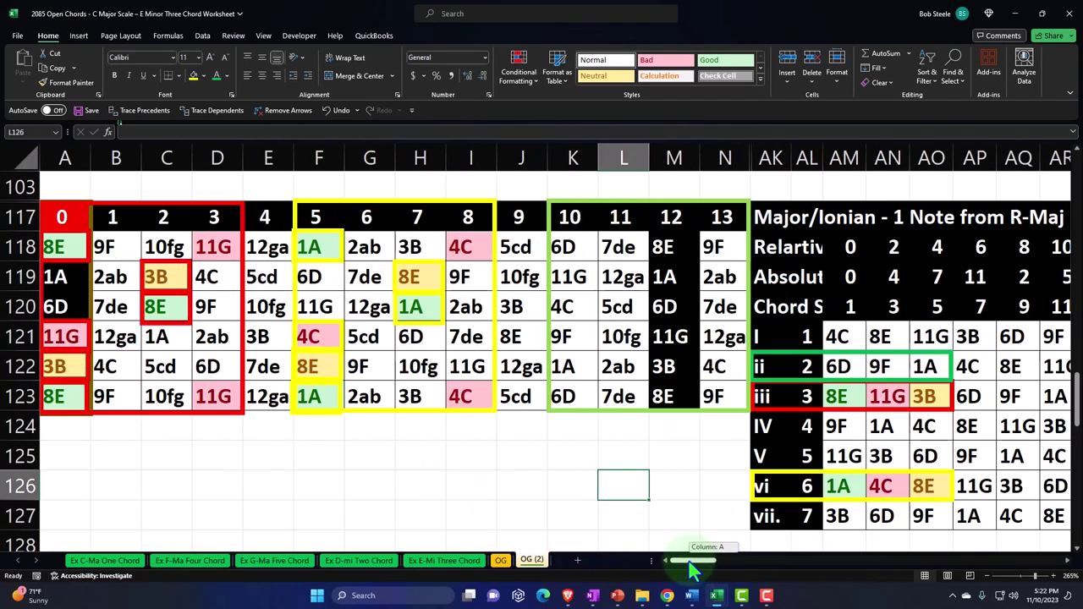
{"action": "left_click", "coordinate": [984, 576]}
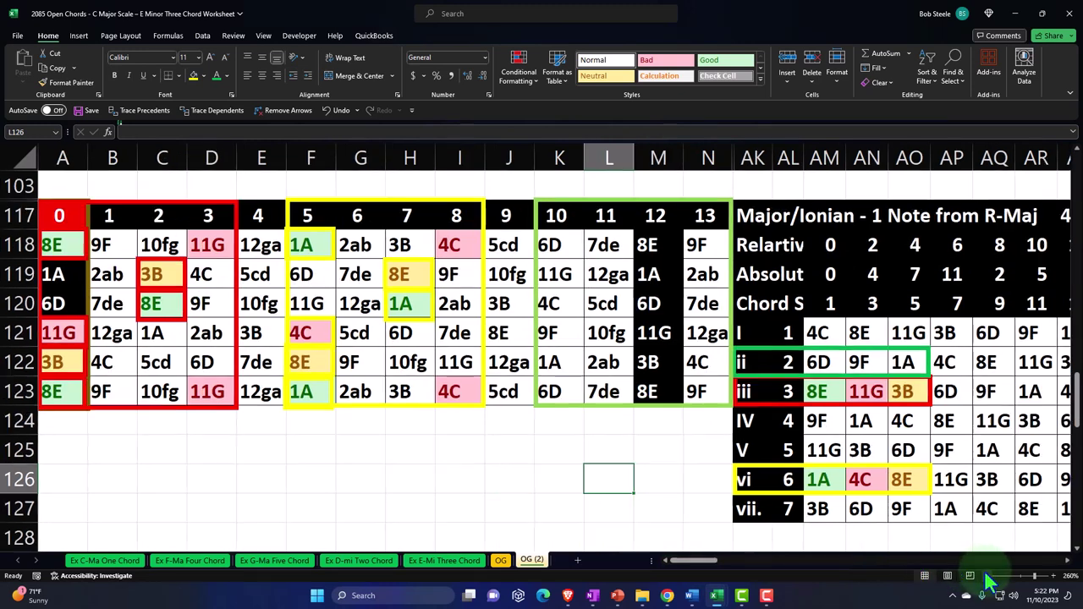
{"action": "left_click", "coordinate": [986, 575]}
{"action": "left_click", "coordinate": [567, 435]}
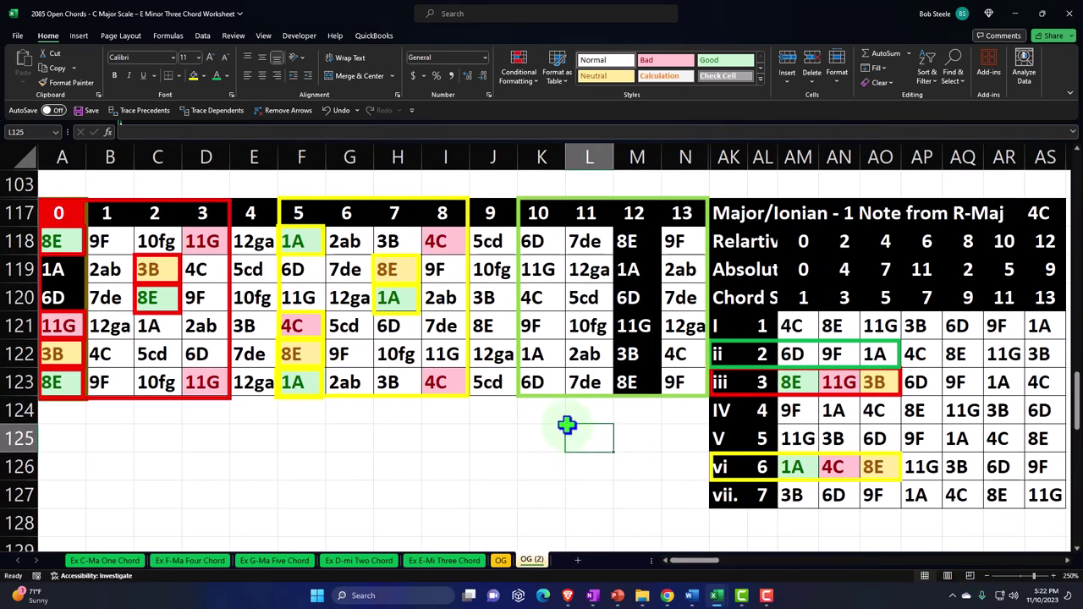
{"action": "left_click_drag", "start_coordinate": [537, 242], "coordinate": [676, 372]}
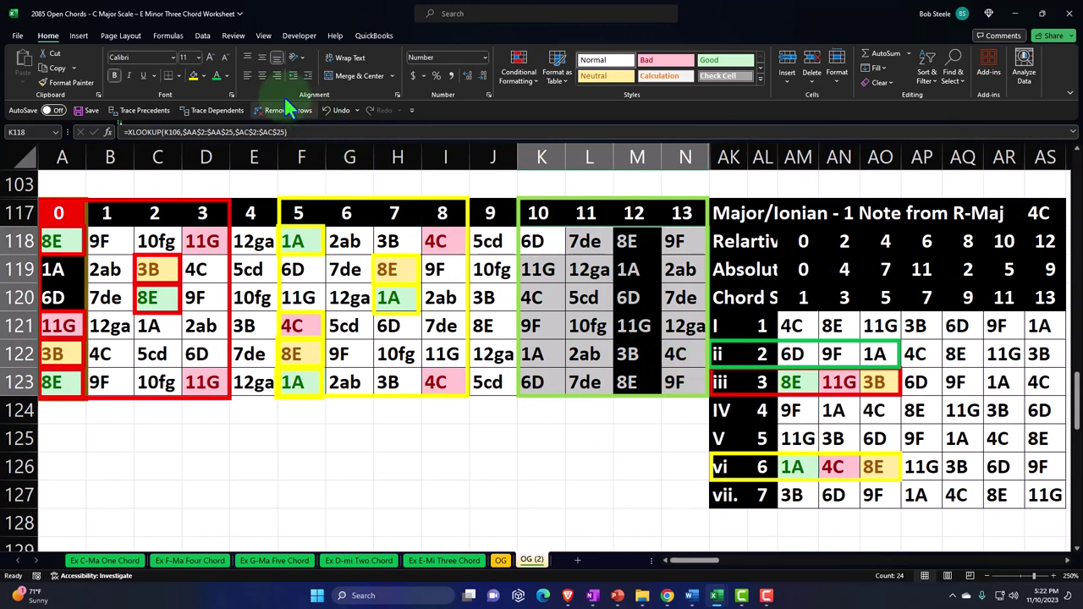
Add an Equal To rule highlighting 6D (AM122) with green fill and dark green text
{"action": "left_click", "coordinate": [520, 67]}
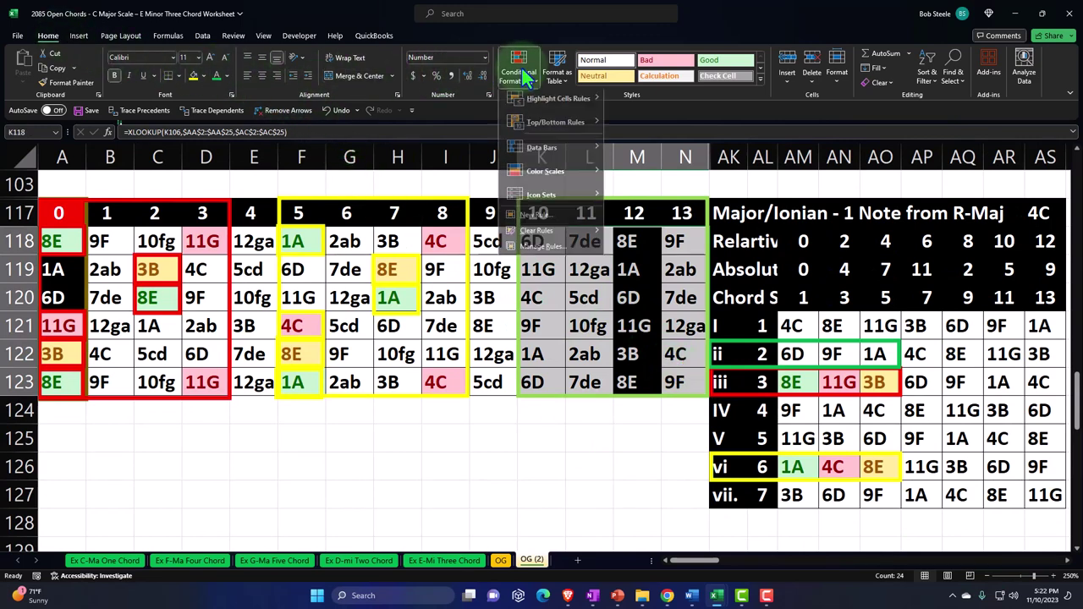
{"action": "mouse_move", "coordinate": [528, 101]}
{"action": "left_click", "coordinate": [645, 173]}
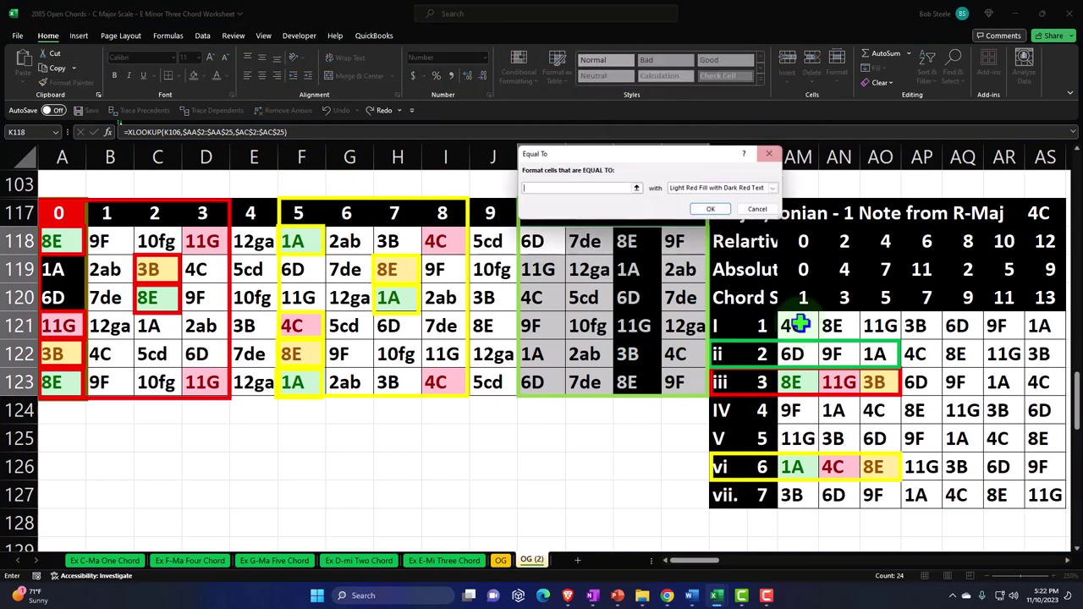
{"action": "left_click", "coordinate": [799, 353]}
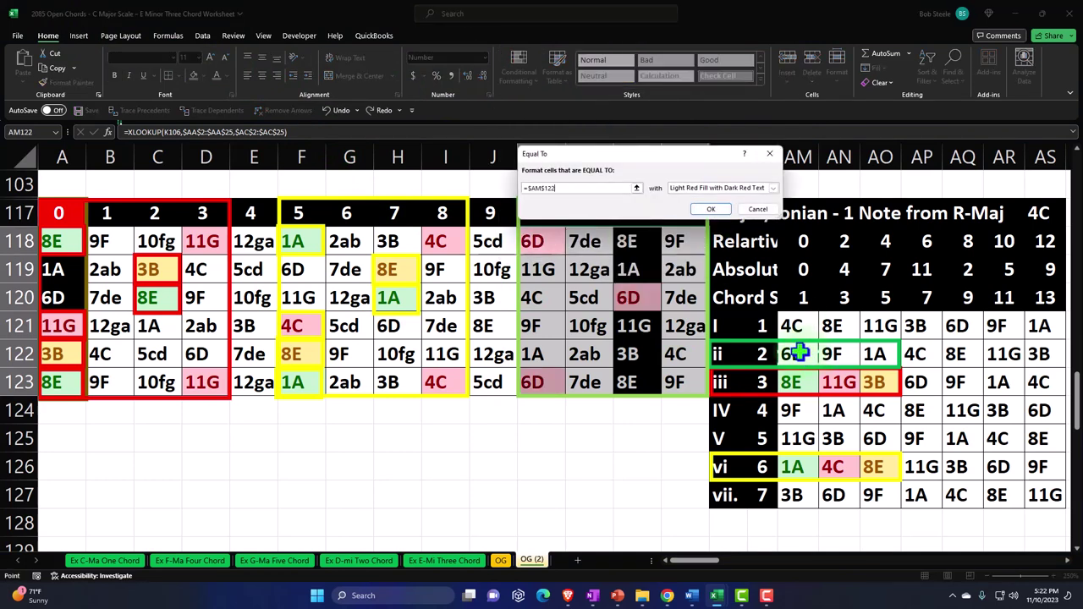
{"action": "left_click", "coordinate": [772, 188]}
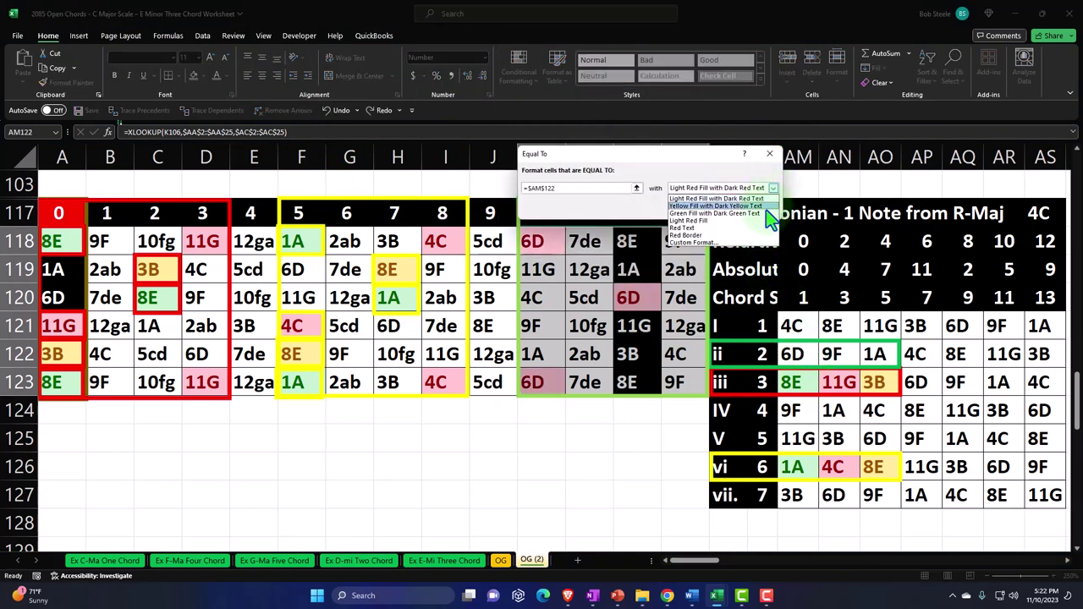
{"action": "left_click", "coordinate": [766, 211]}
{"action": "left_click", "coordinate": [719, 205]}
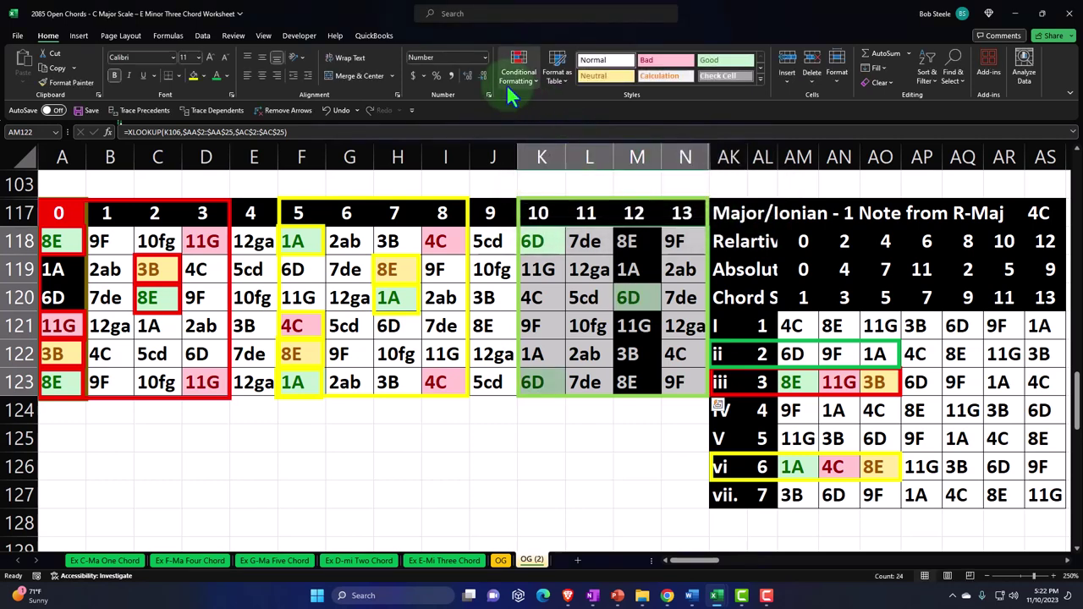
Add an Equal To rule highlighting 9F (AN122) with the default light red fill
{"action": "left_click", "coordinate": [512, 74]}
{"action": "mouse_move", "coordinate": [519, 104]}
{"action": "left_click", "coordinate": [630, 173]}
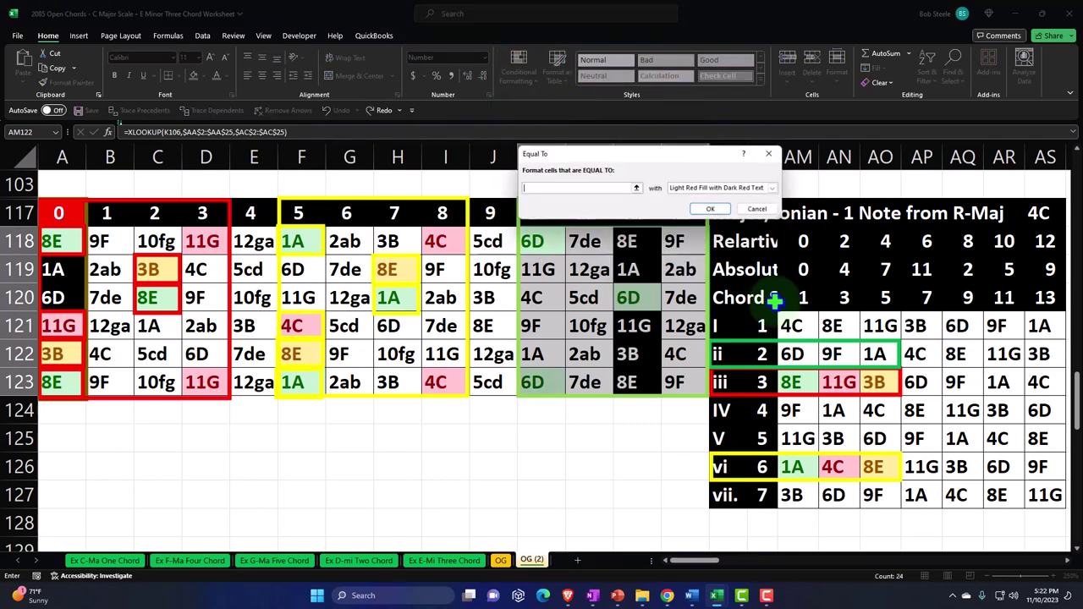
{"action": "left_click", "coordinate": [833, 354]}
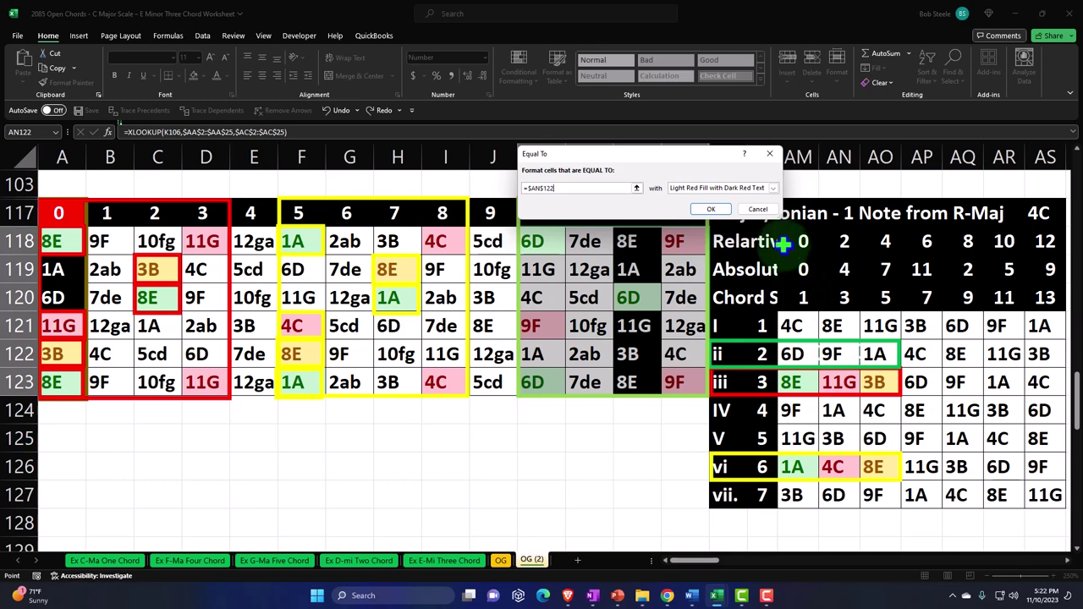
{"action": "left_click", "coordinate": [722, 211]}
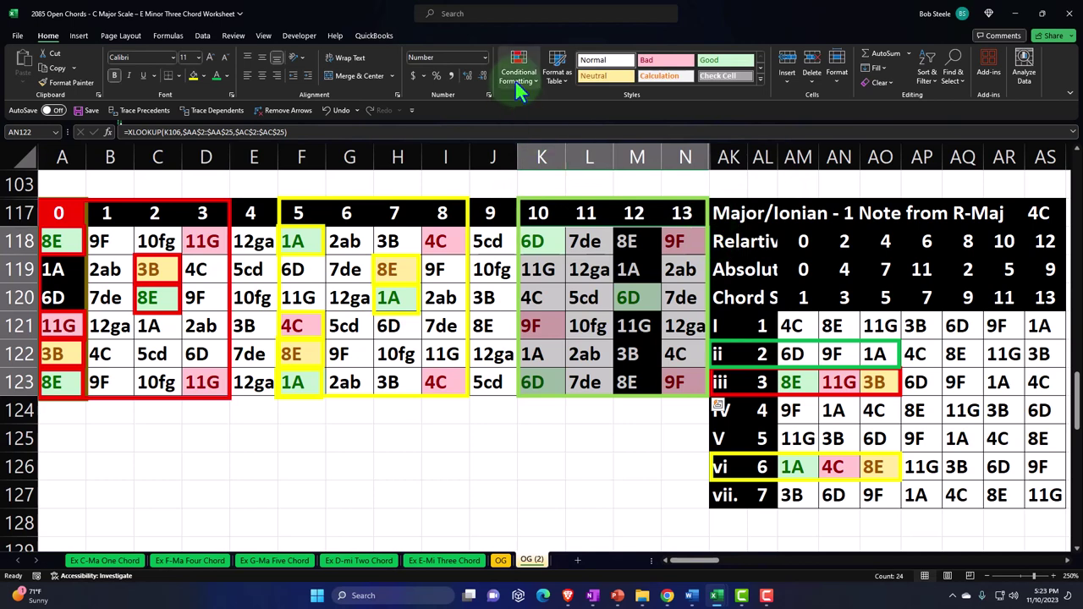
Add an Equal To rule highlighting 1A (AO122) with yellow fill and dark yellow text
{"action": "left_click", "coordinate": [516, 80]}
{"action": "mouse_move", "coordinate": [518, 102]}
{"action": "left_click", "coordinate": [627, 172]}
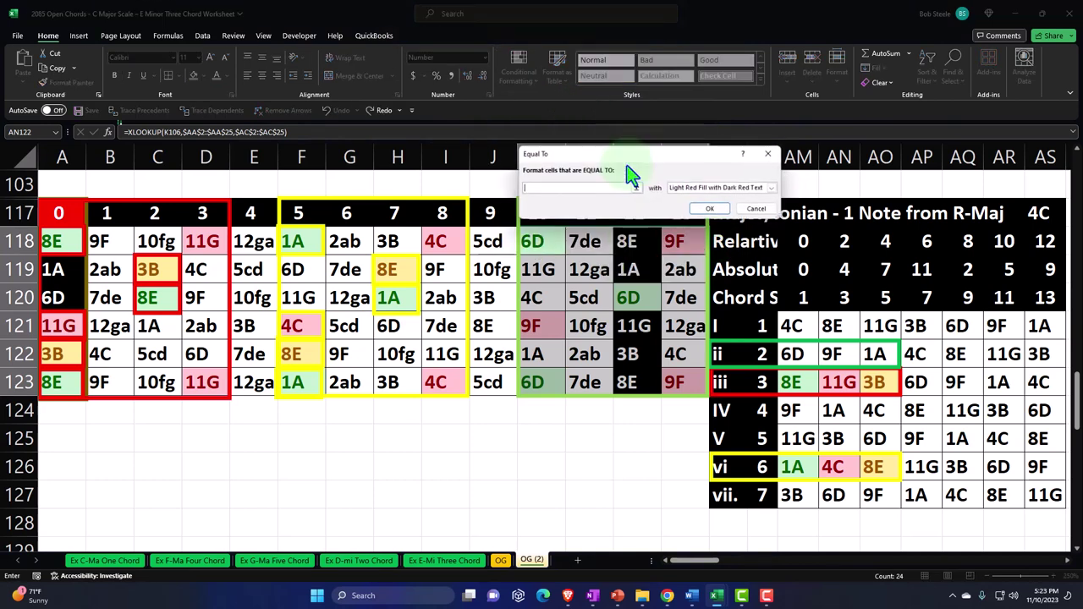
{"action": "left_click", "coordinate": [880, 355]}
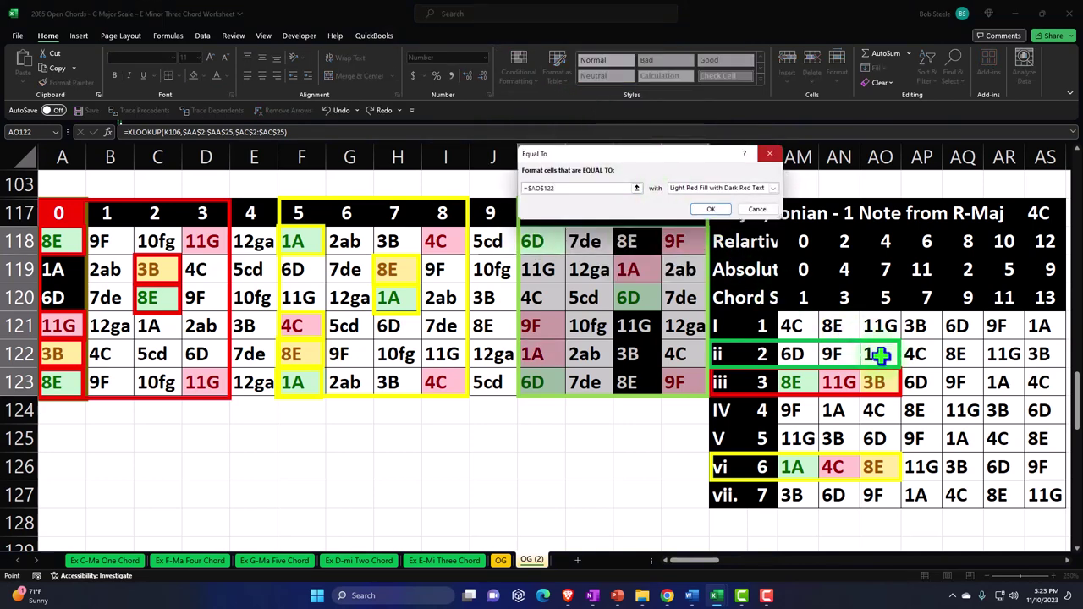
{"action": "left_click", "coordinate": [706, 188]}
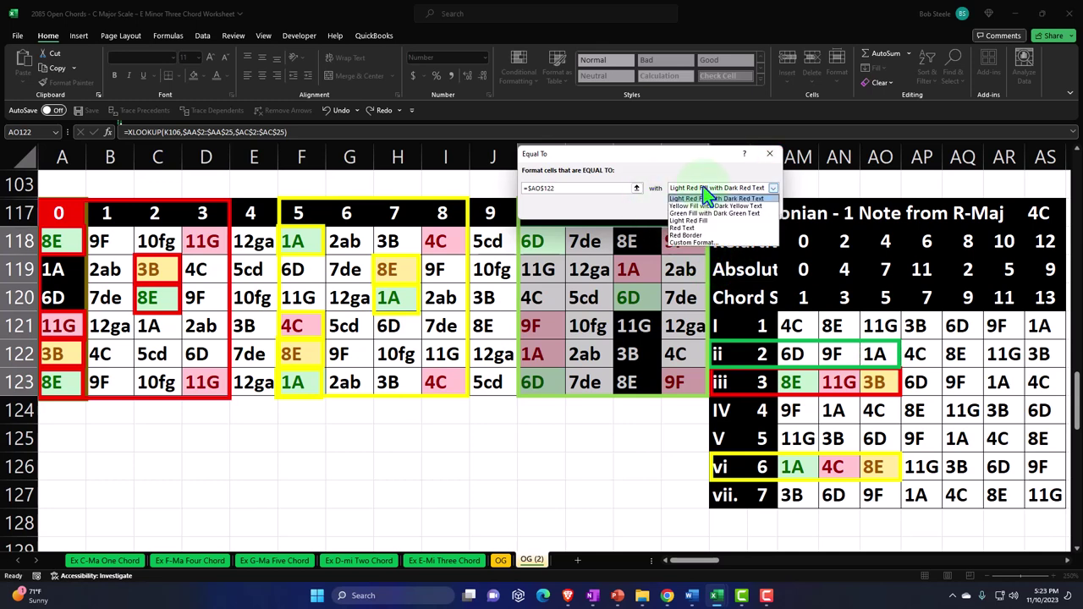
{"action": "left_click", "coordinate": [702, 207]}
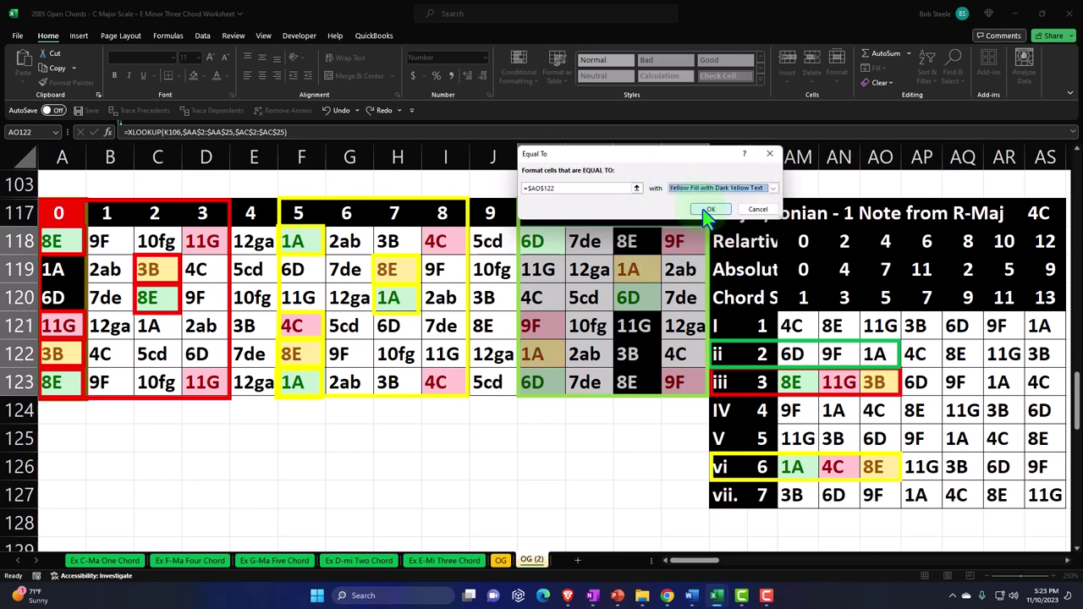
{"action": "left_click", "coordinate": [715, 232]}
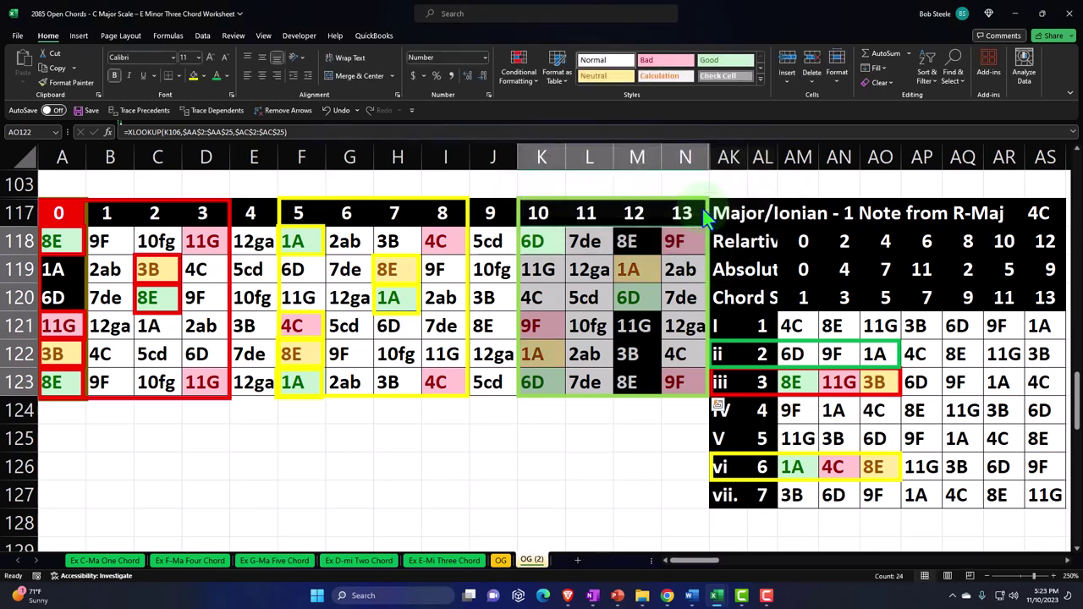
{"action": "left_click", "coordinate": [525, 437]}
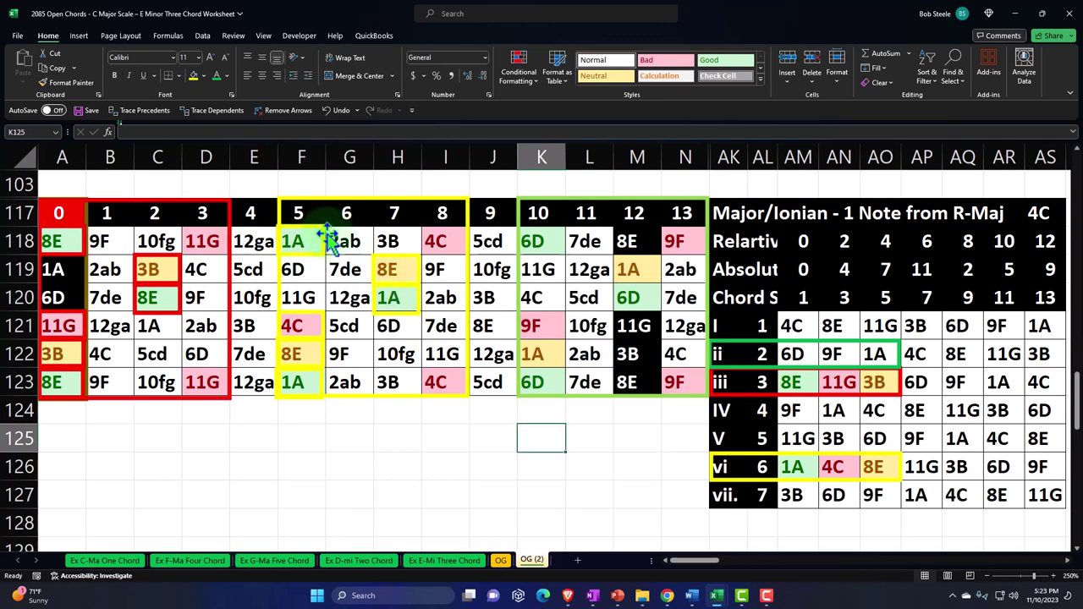
Copy the F118, H119:H120 and F121–F123 outline boxes into the frets 10–13 grid
{"action": "left_click", "coordinate": [320, 240]}
{"action": "left_click_drag", "start_coordinate": [382, 273], "coordinate": [385, 279]}
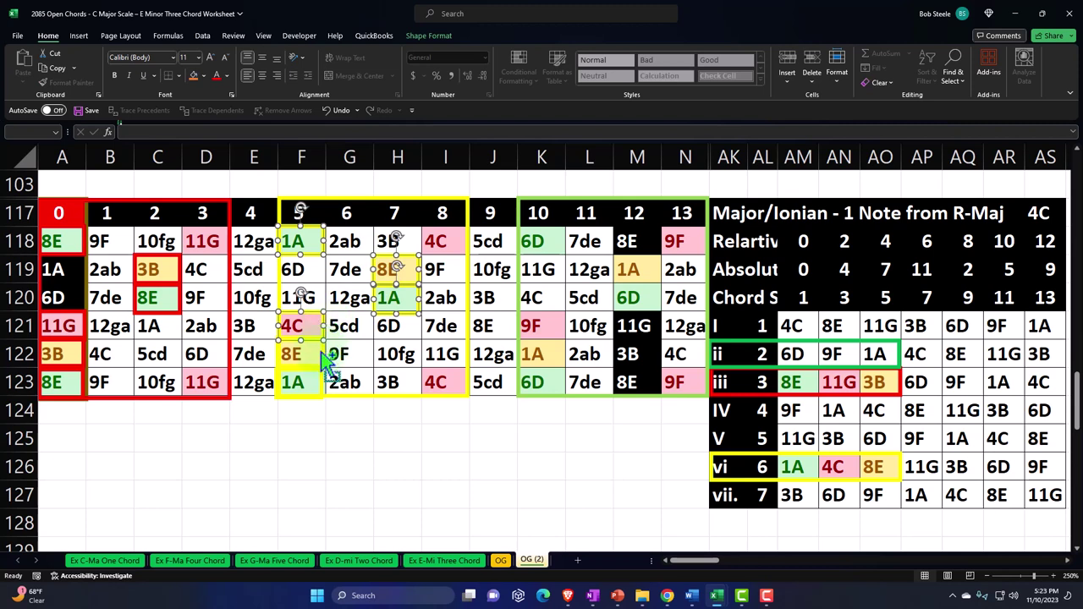
{"action": "left_click_drag", "start_coordinate": [324, 387], "coordinate": [318, 377]}
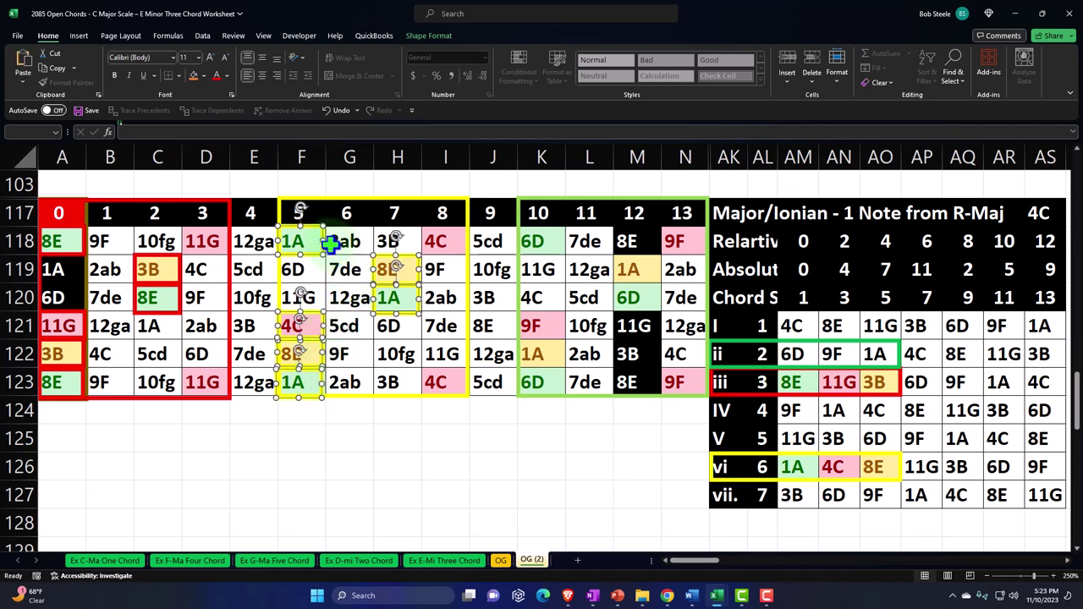
{"action": "left_click_drag", "start_coordinate": [324, 241], "coordinate": [565, 238]}
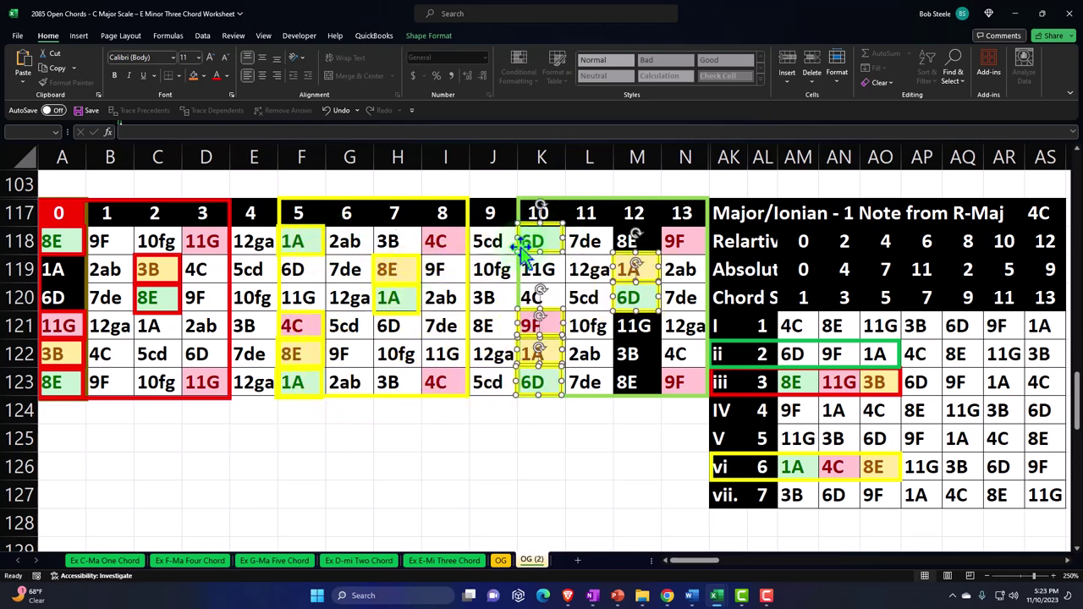
Recolour the copied boxes' outlines green
{"action": "key", "text": "Escape"}
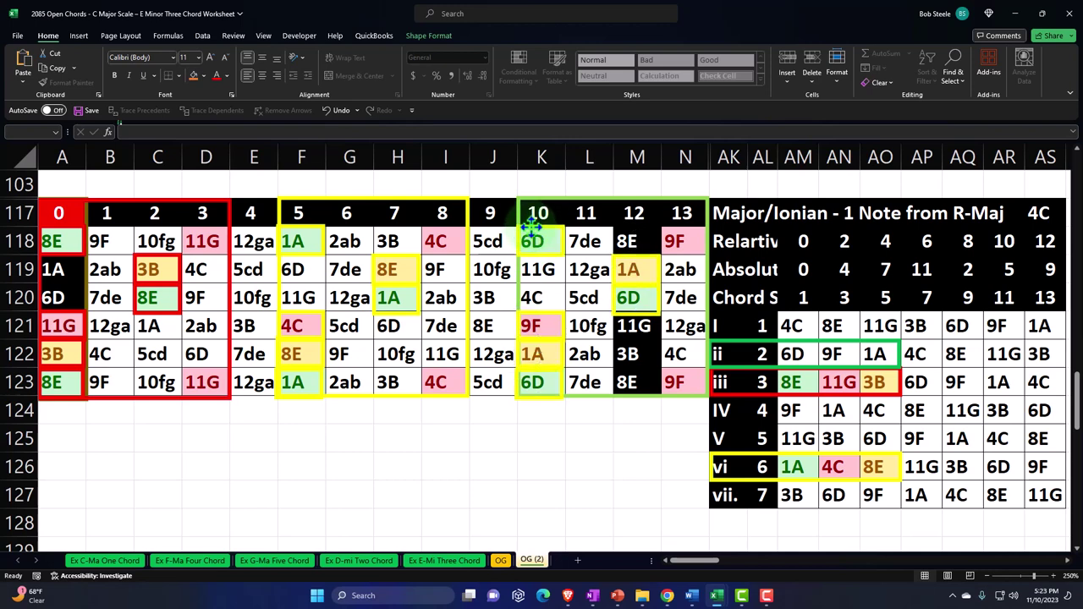
{"action": "key", "text": "ctrl+v"}
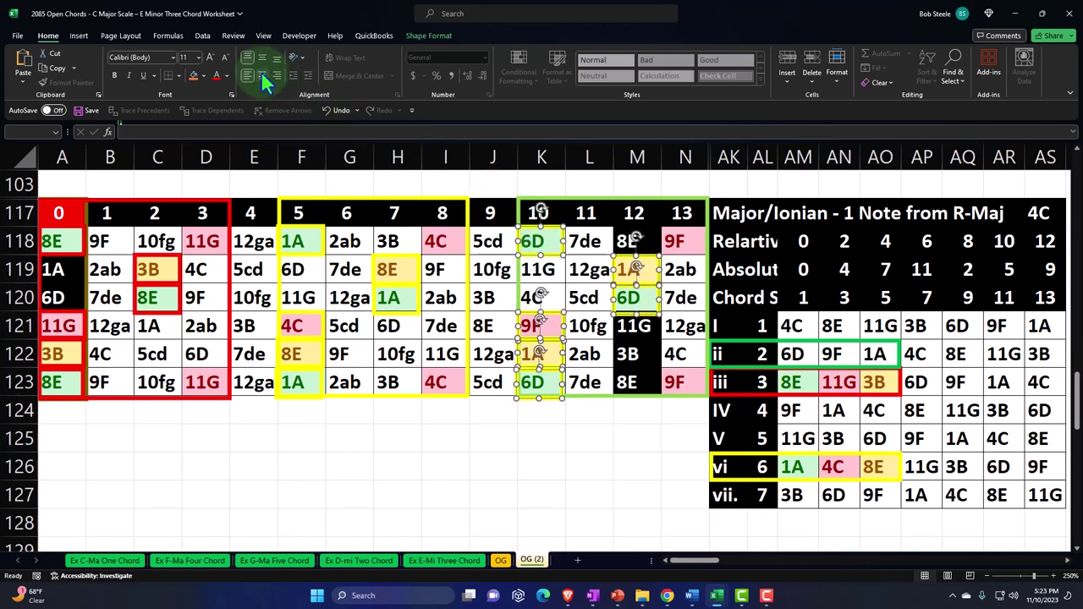
{"action": "left_click", "coordinate": [431, 35]}
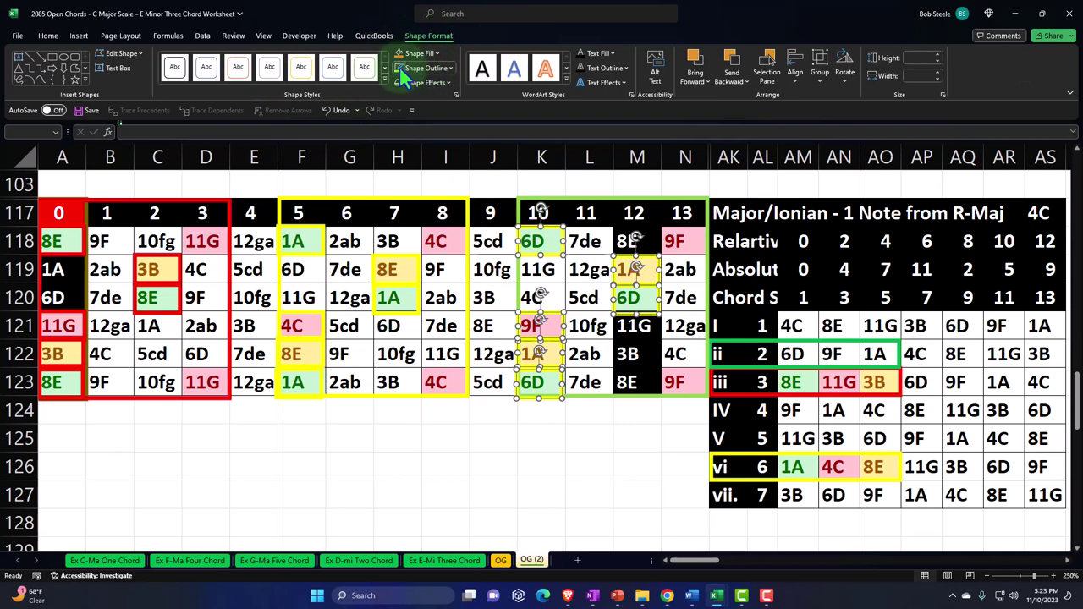
{"action": "left_click", "coordinate": [542, 434]}
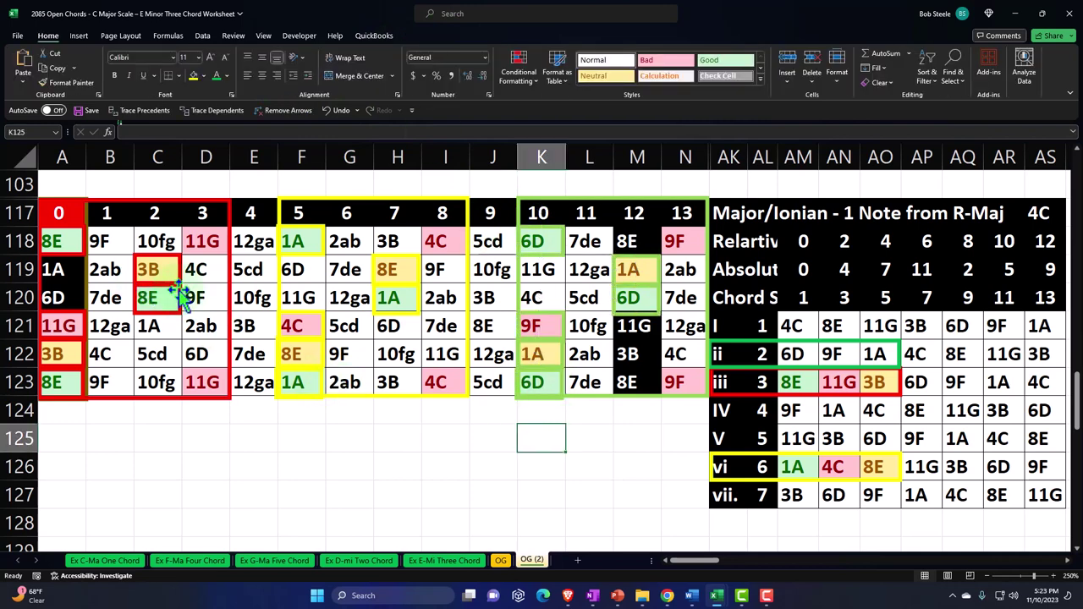
Format-paint K118, N118 and M119 onto AM122, AN122 and AO122 (6D green, 9F light red, 1A yellow)
{"action": "left_click", "coordinate": [386, 431]}
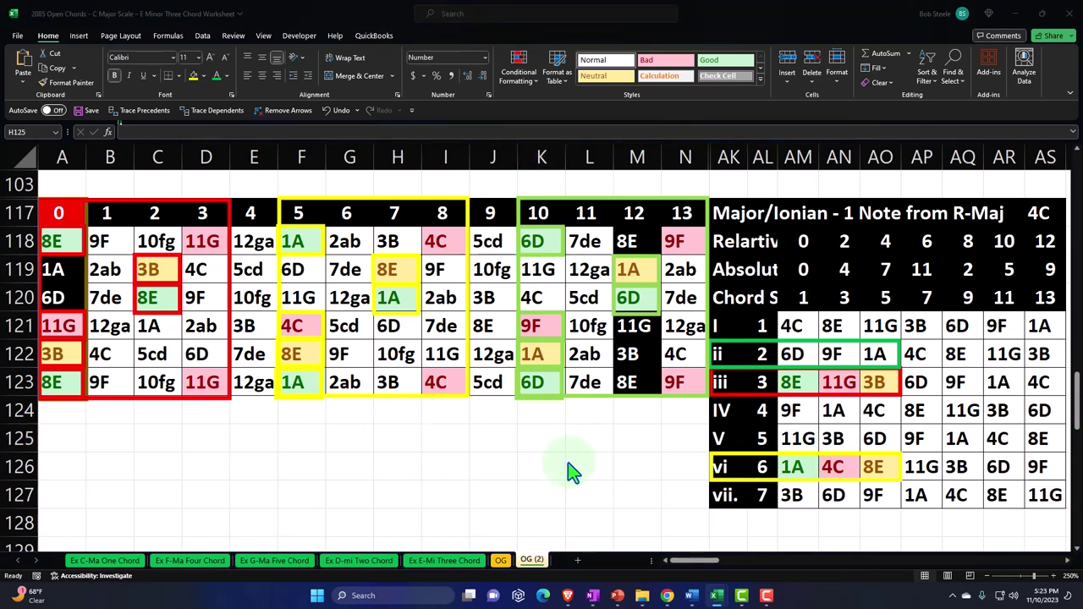
{"action": "left_click", "coordinate": [791, 353]}
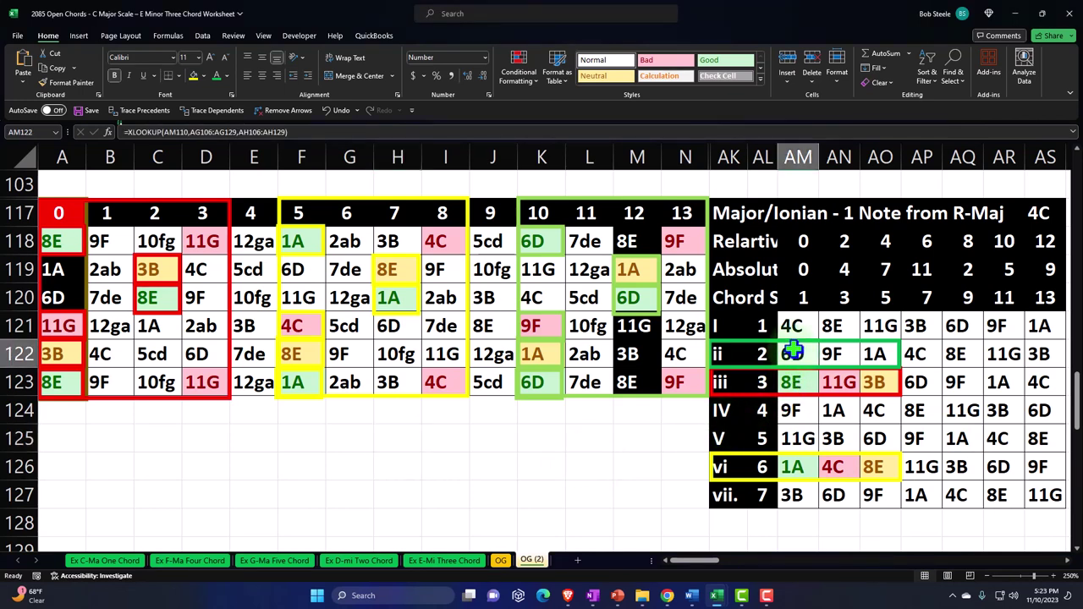
{"action": "left_click", "coordinate": [547, 242]}
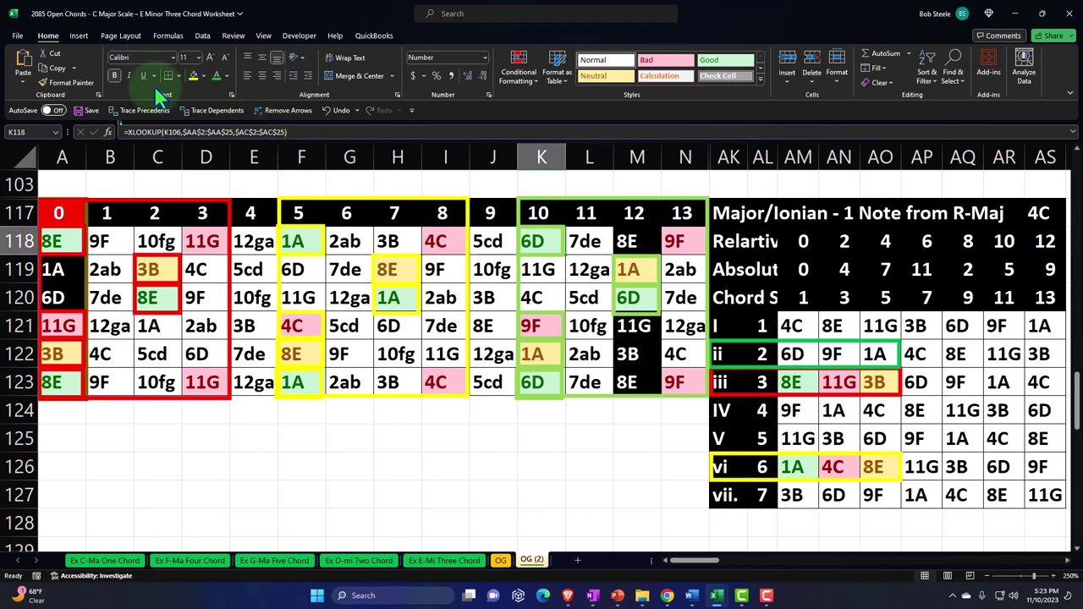
{"action": "left_click", "coordinate": [66, 82]}
{"action": "left_click", "coordinate": [794, 352]}
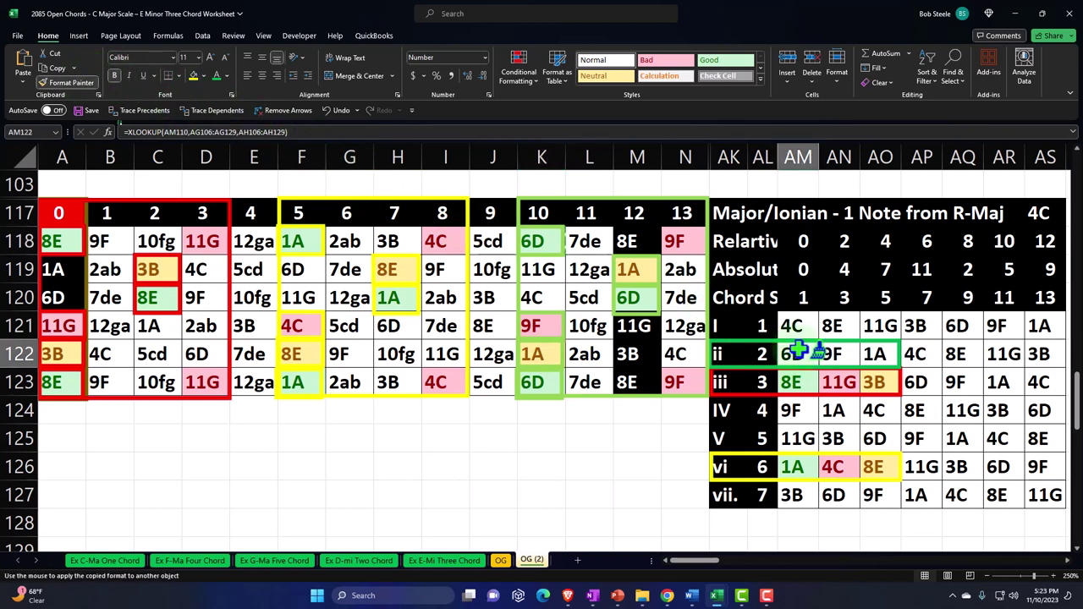
{"action": "left_click", "coordinate": [680, 242]}
{"action": "left_click", "coordinate": [48, 82]}
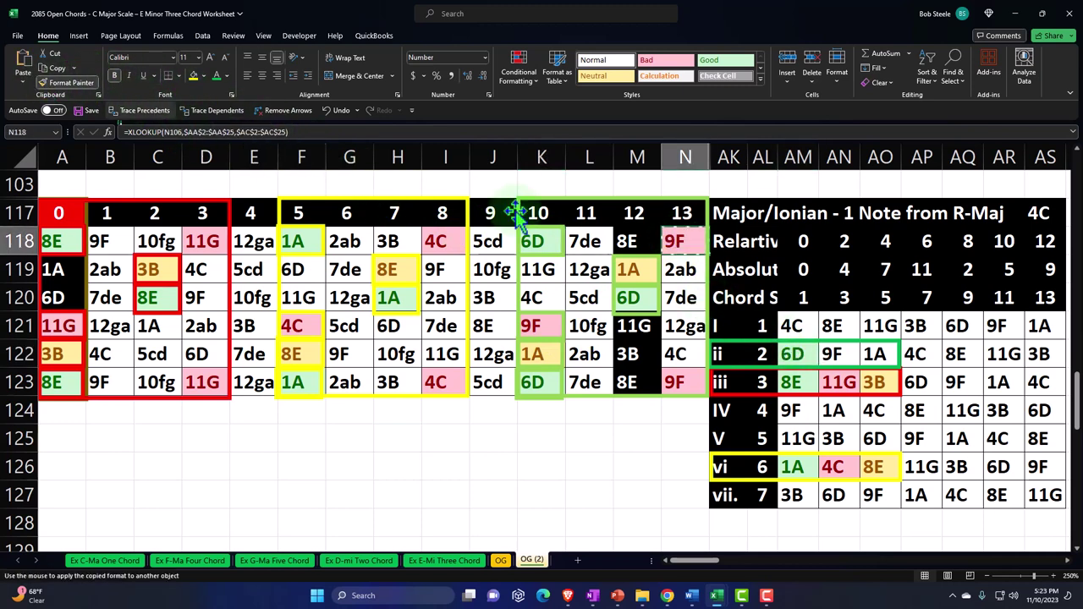
{"action": "left_click", "coordinate": [833, 354]}
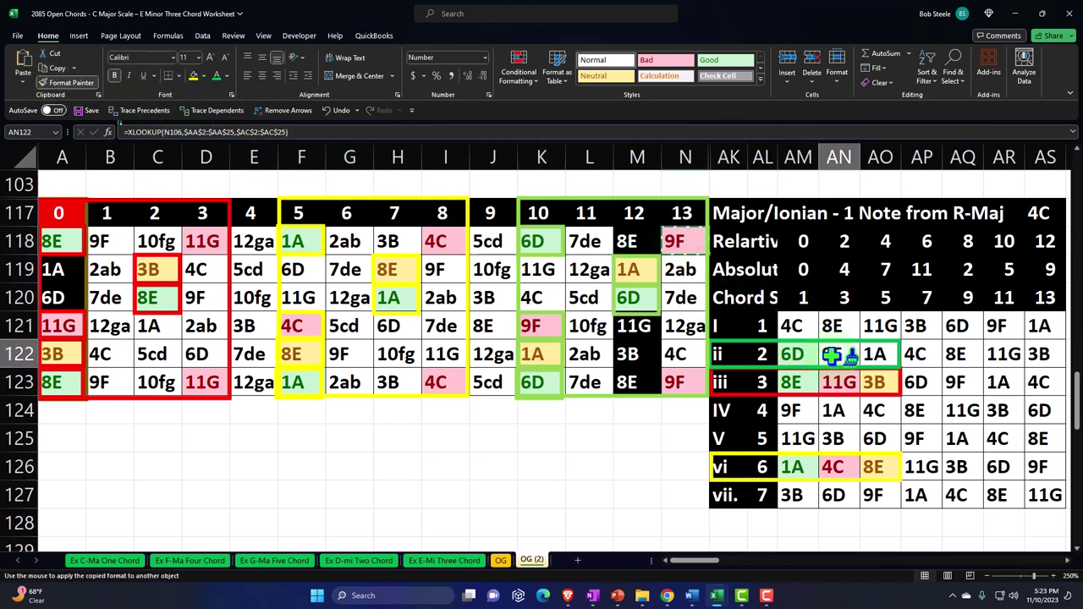
{"action": "left_click", "coordinate": [630, 271]}
{"action": "left_click", "coordinate": [63, 82]}
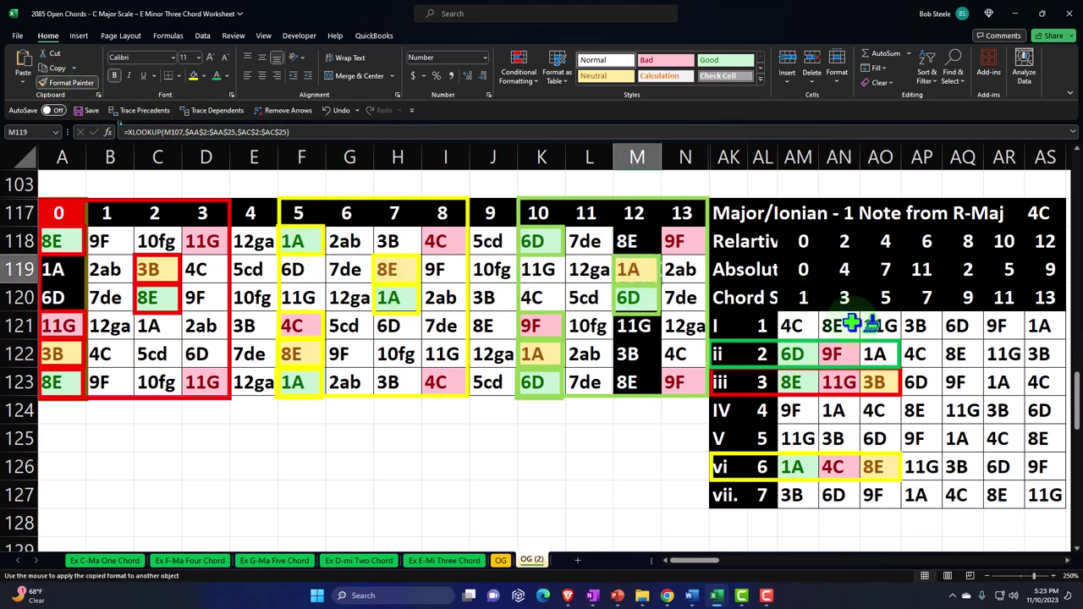
{"action": "left_click", "coordinate": [880, 354]}
{"action": "left_click", "coordinate": [576, 432]}
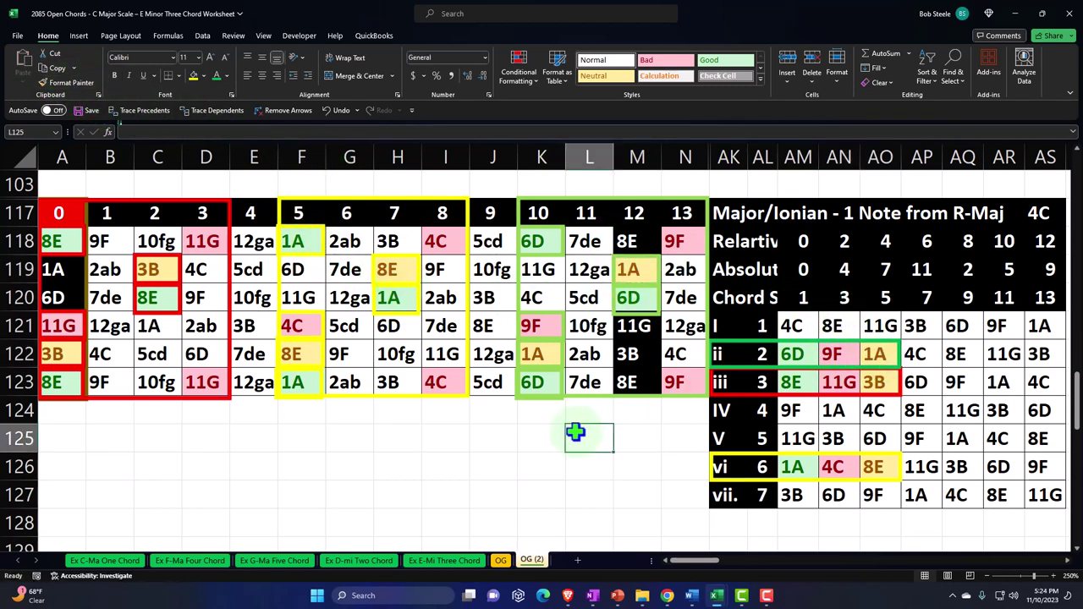
{"action": "scroll", "coordinate": [576, 432], "scroll_direction": "down", "scroll_amount": 4}
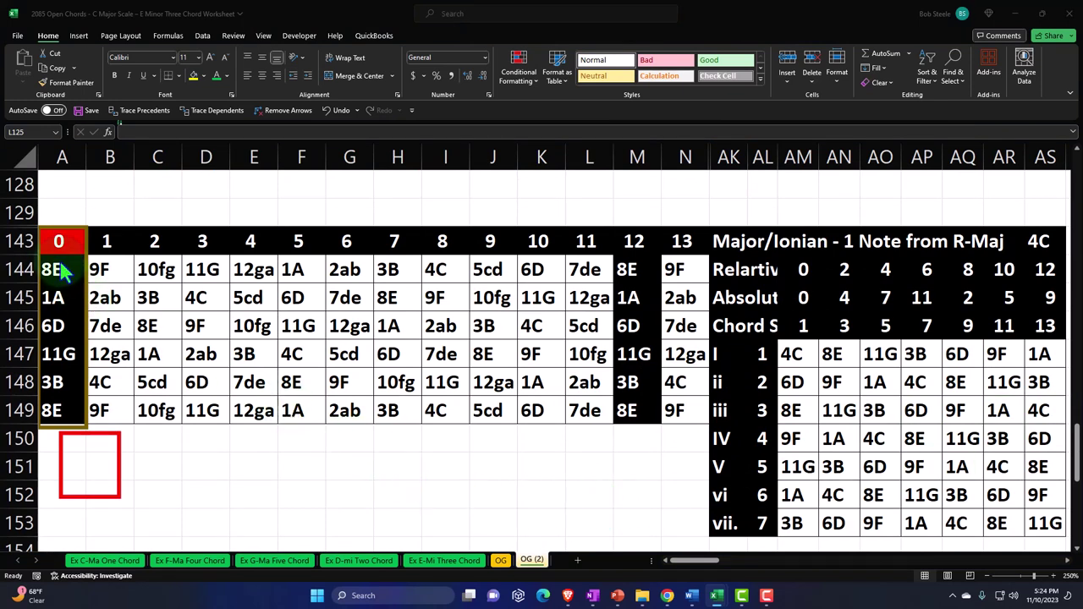
{"action": "mouse_move", "coordinate": [21, 218]}
{"action": "left_mouse_down"}
{"action": "mouse_move", "coordinate": [19, 240]}
{"action": "mouse_move", "coordinate": [125, 219]}
{"action": "left_mouse_up"}
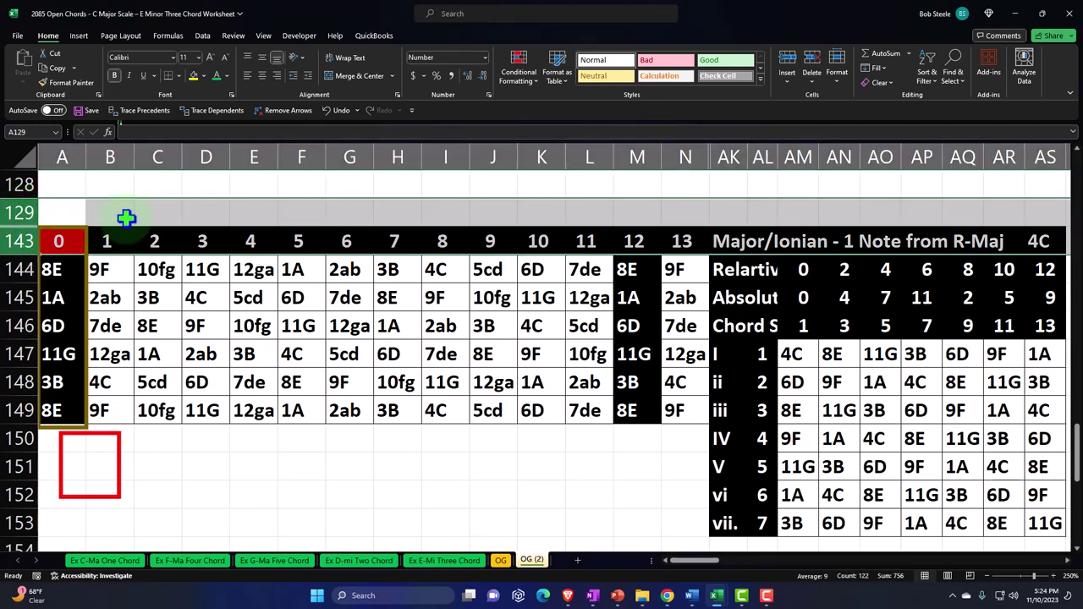
{"action": "right_click", "coordinate": [125, 218]}
{"action": "left_click", "coordinate": [169, 428]}
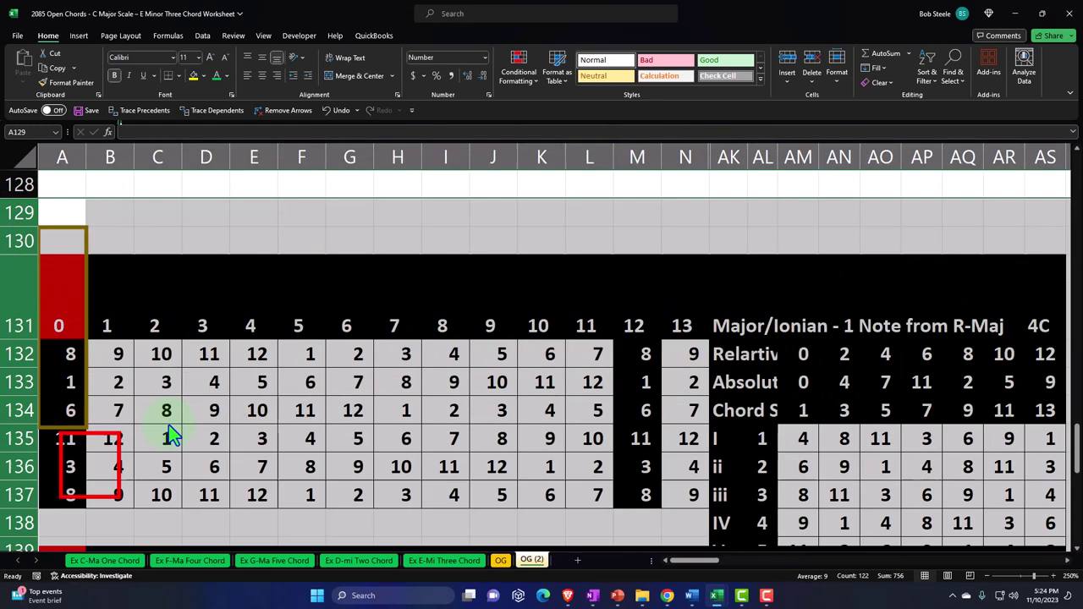
{"action": "left_click", "coordinate": [273, 355]}
{"action": "scroll", "coordinate": [282, 359], "scroll_direction": "down", "scroll_amount": 4}
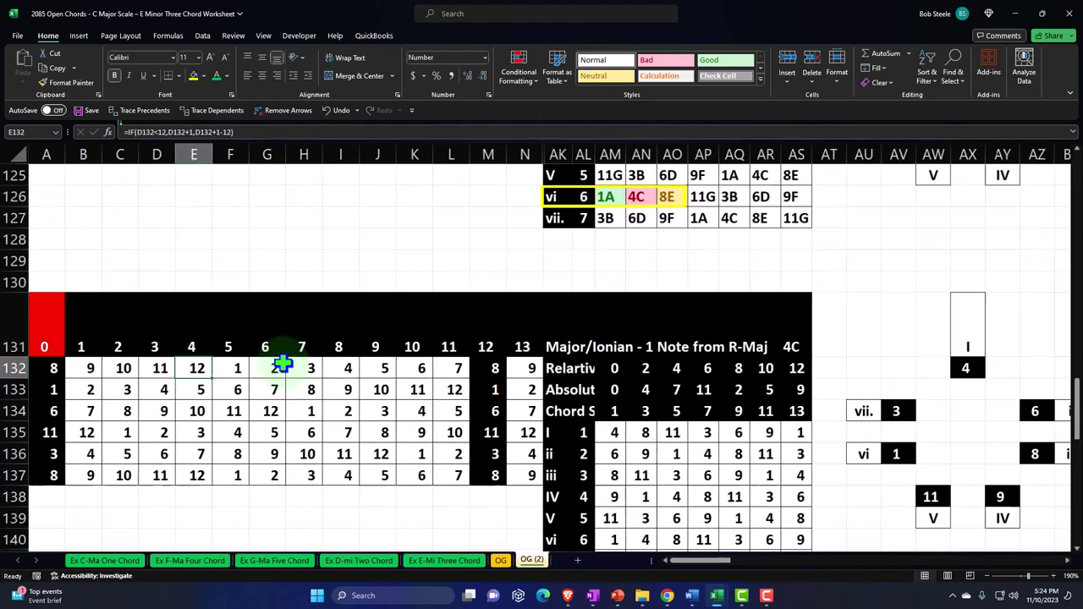
{"action": "scroll", "coordinate": [282, 364], "scroll_direction": "down", "scroll_amount": 1}
{"action": "left_click_drag", "start_coordinate": [483, 152], "coordinate": [506, 153]}
{"action": "right_click", "coordinate": [505, 234]}
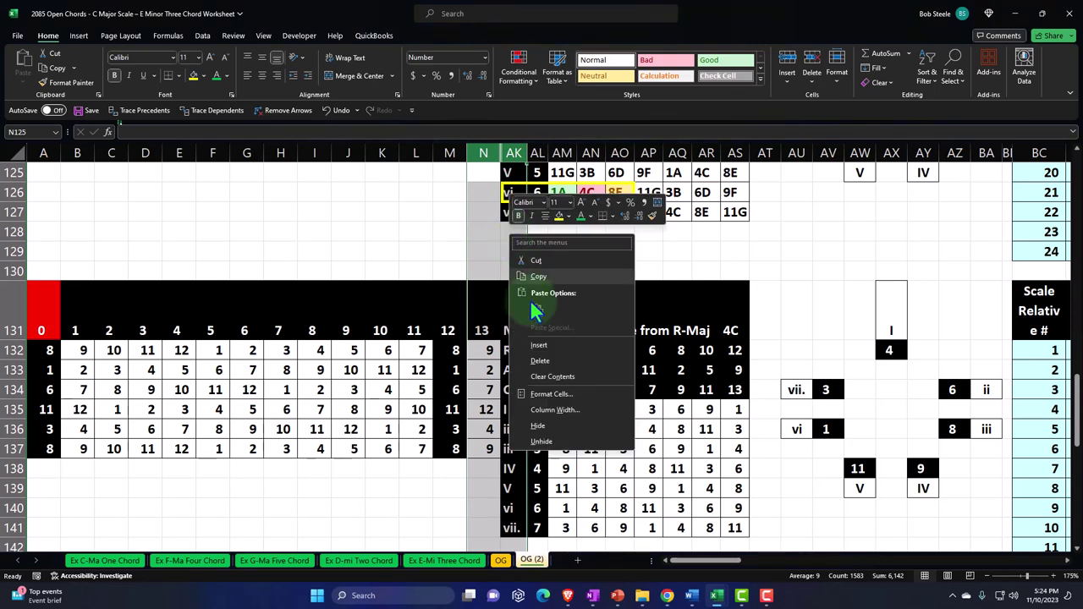
{"action": "left_click", "coordinate": [539, 442]}
{"action": "left_click", "coordinate": [570, 373]}
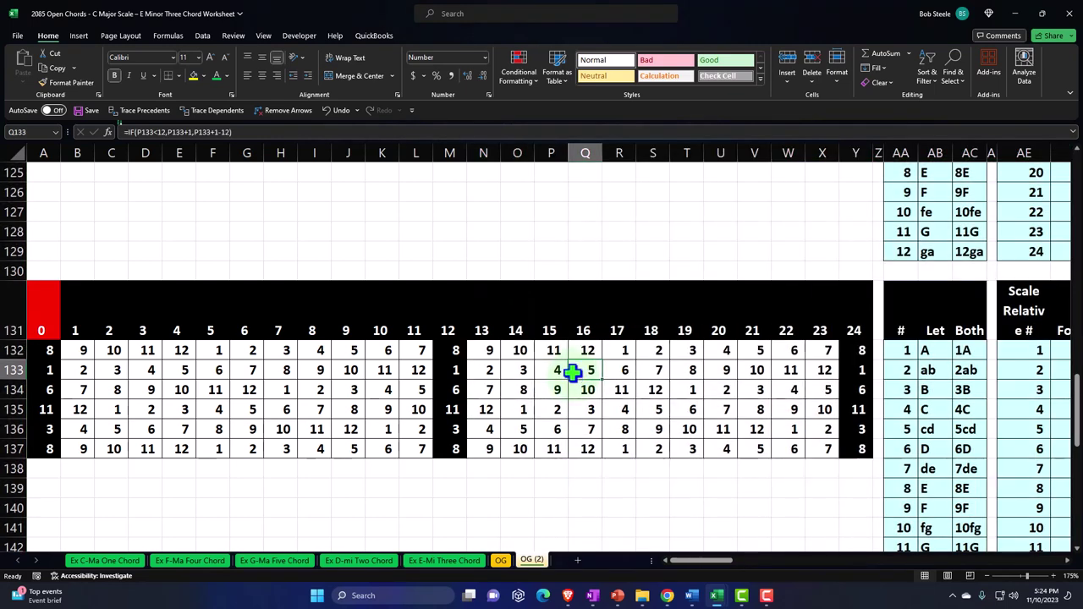
{"action": "key", "text": "Right"}
{"action": "key", "text": "Right"}
{"action": "key", "text": "Right"}
{"action": "key", "text": "Right"}
{"action": "key", "text": "Right"}
{"action": "key", "text": "Right"}
{"action": "key", "text": "Right"}
{"action": "key", "text": "Right"}
{"action": "key", "text": "Right"}
{"action": "key", "text": "Right"}
{"action": "key", "text": "Right"}
{"action": "key", "text": "Right"}
{"action": "key", "text": "Right"}
{"action": "key", "text": "Right"}
{"action": "key", "text": "Right"}
{"action": "key", "text": "Right"}
{"action": "key", "text": "Right"}
{"action": "key", "text": "Right"}
{"action": "key", "text": "Right"}
{"action": "key", "text": "Right"}
{"action": "key", "text": "Right"}
{"action": "key", "text": "Right"}
{"action": "key", "text": "Right"}
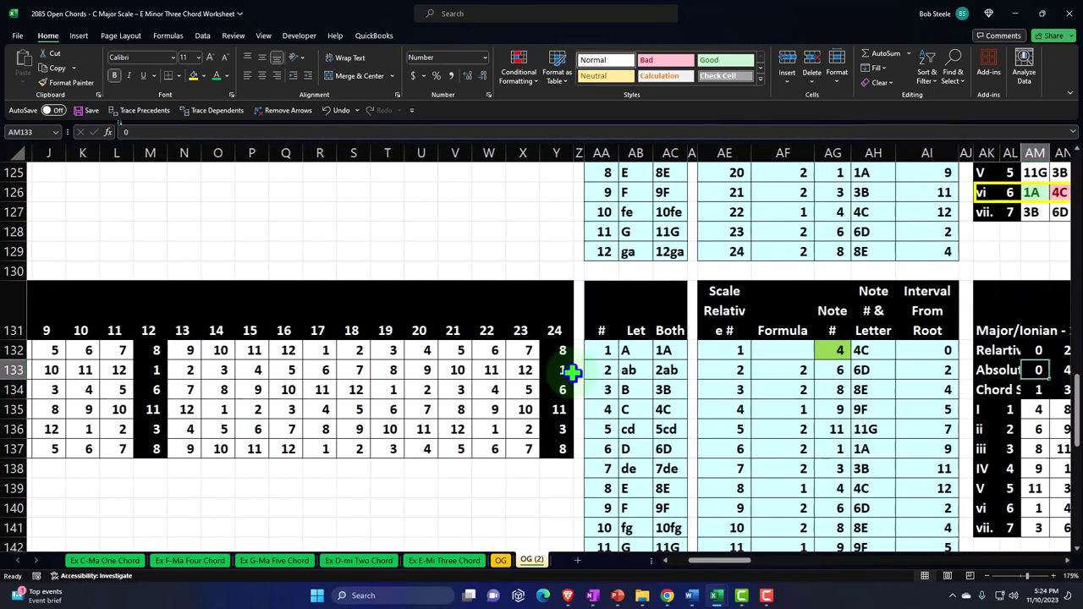
{"action": "key", "text": "Right"}
{"action": "key", "text": "Right"}
{"action": "key", "text": "Right"}
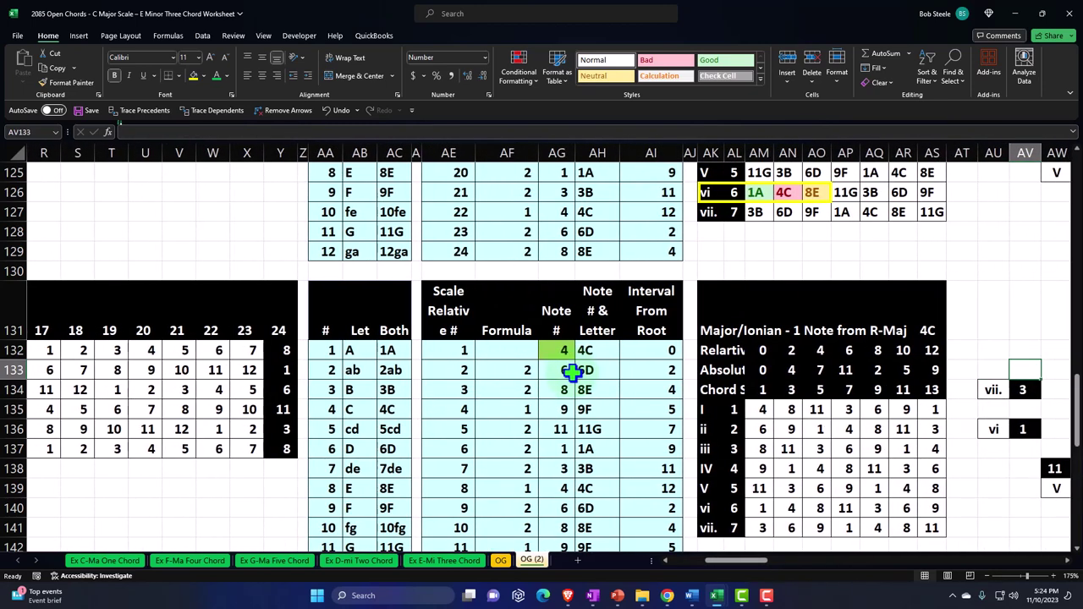
{"action": "scroll", "coordinate": [572, 372], "scroll_direction": "down", "scroll_amount": 1}
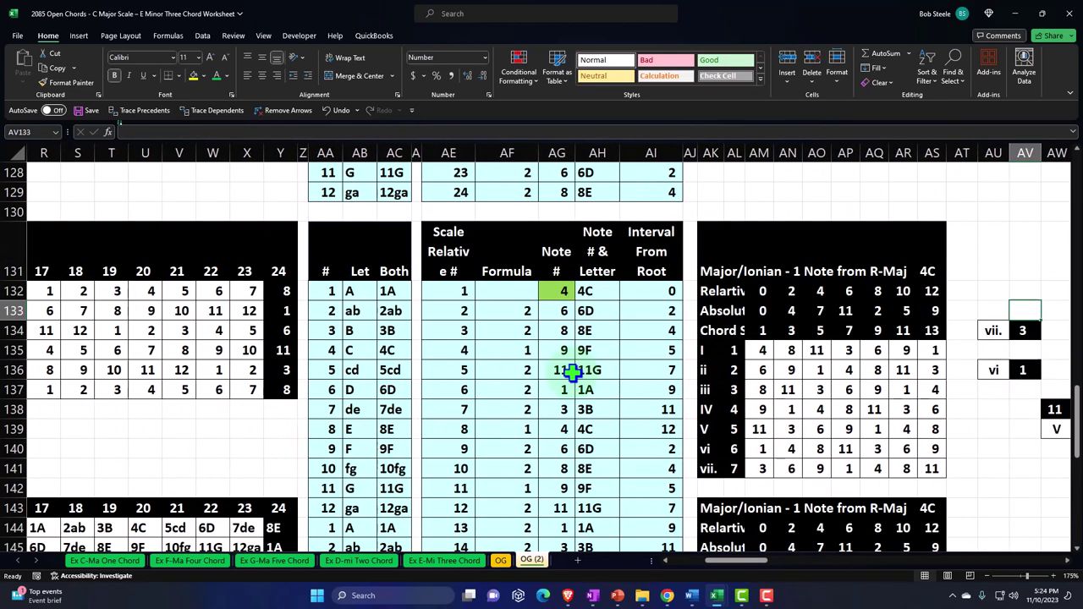
{"action": "scroll", "coordinate": [572, 372], "scroll_direction": "up", "scroll_amount": 3}
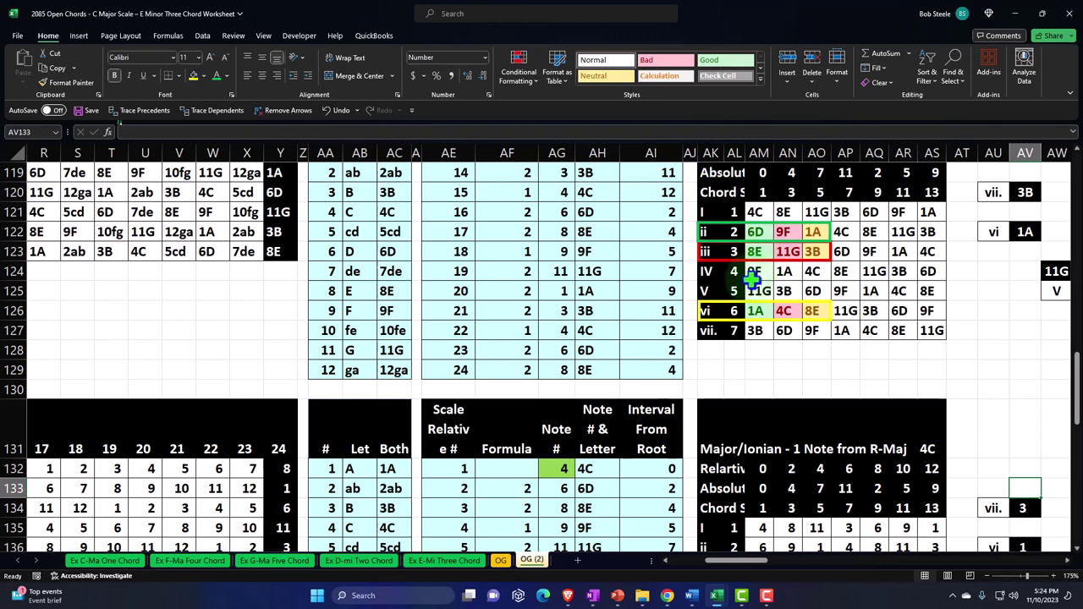
{"action": "scroll", "coordinate": [751, 279], "scroll_direction": "down", "scroll_amount": 3}
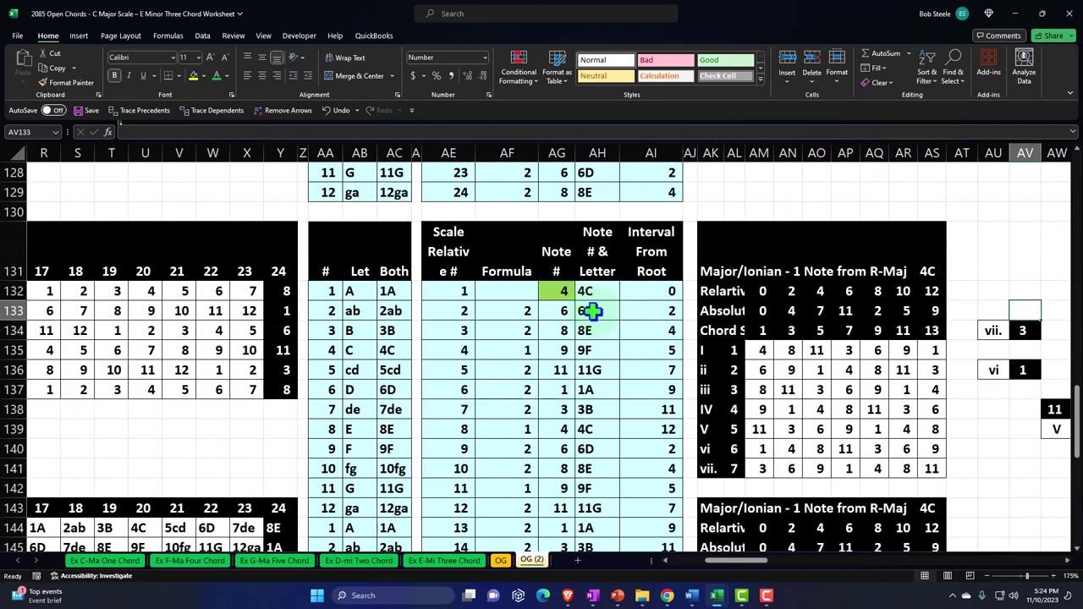
{"action": "left_click", "coordinate": [556, 290]}
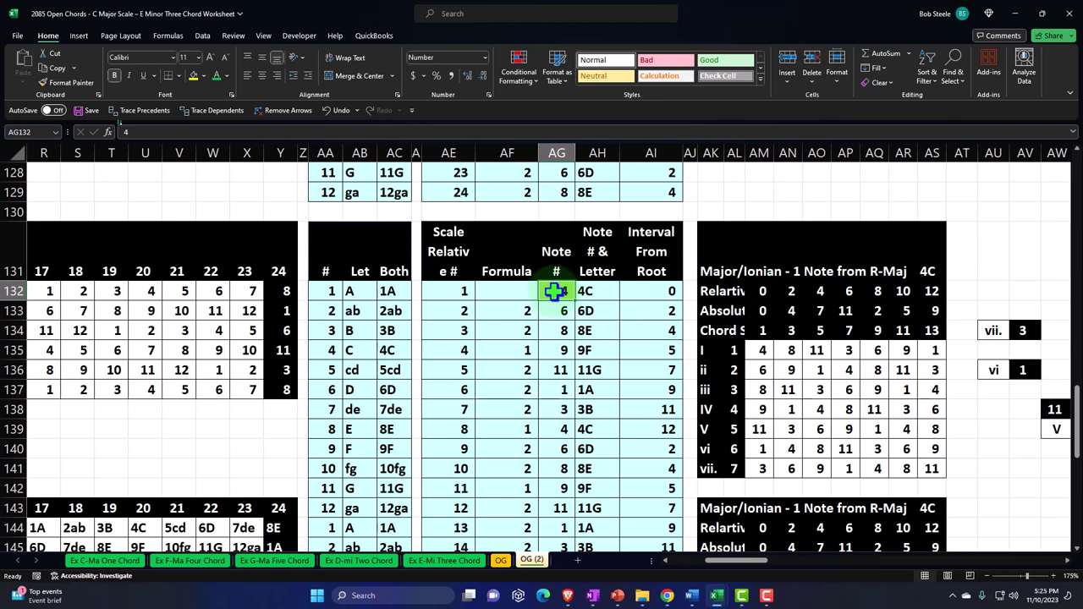
Set the root note in AG132 to 11 and check the major table's I chord
{"action": "type", "text": "11"}
{"action": "key", "text": "Return"}
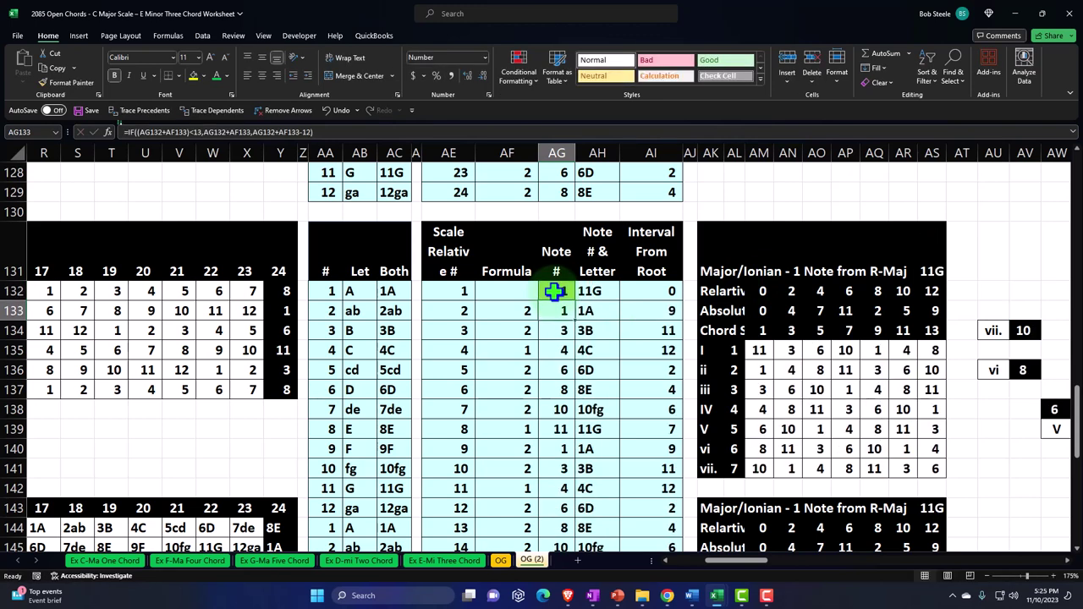
{"action": "scroll", "coordinate": [882, 394], "scroll_direction": "down", "scroll_amount": 3}
{"action": "left_click", "coordinate": [757, 412]}
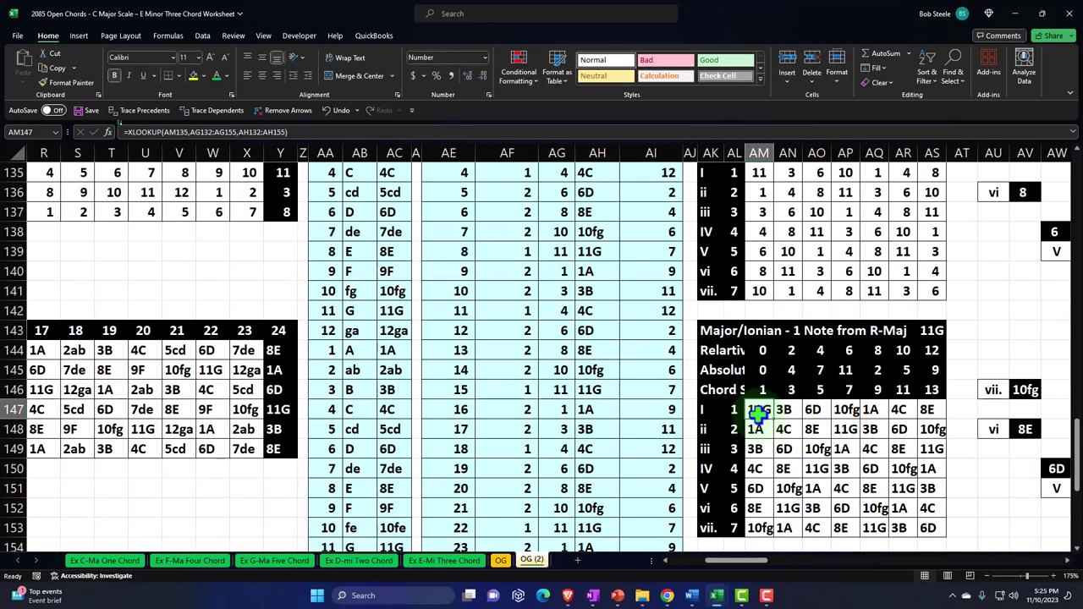
Review the recalculated vi chord root 8E and the minor table's i chord root 8E
{"action": "key", "text": "Right"}
{"action": "key", "text": "Right"}
{"action": "key", "text": "Right"}
{"action": "key", "text": "Right"}
{"action": "key", "text": "Right"}
{"action": "key", "text": "Right"}
{"action": "key", "text": "Right"}
{"action": "key", "text": "Right"}
{"action": "key", "text": "Right"}
{"action": "key", "text": "Right"}
{"action": "key", "text": "Right"}
{"action": "key", "text": "Right"}
{"action": "key", "text": "Right"}
{"action": "key", "text": "Right"}
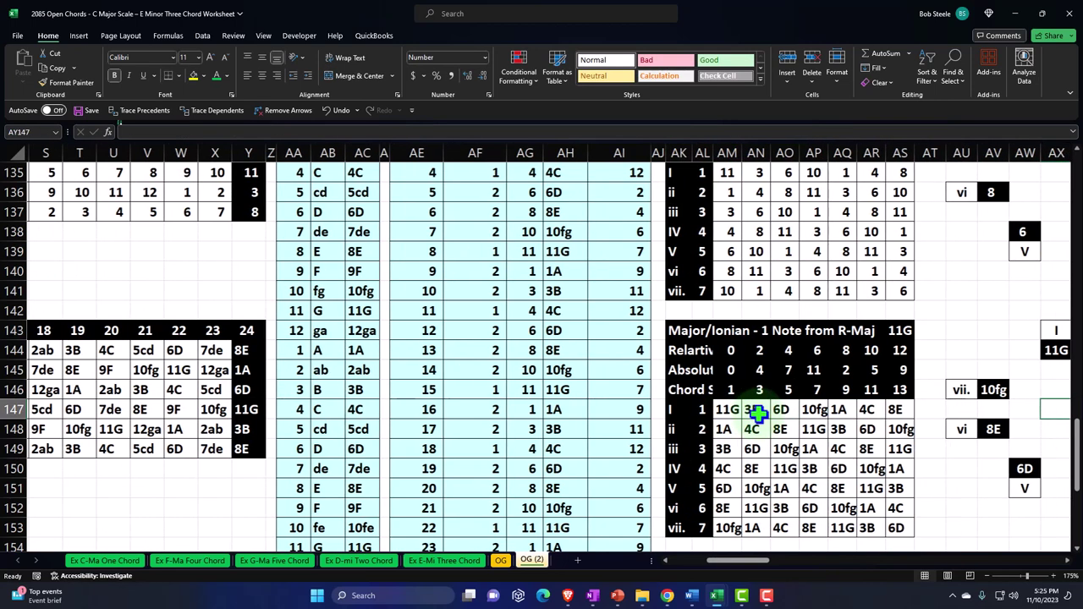
{"action": "key", "text": "Right"}
{"action": "key", "text": "Right"}
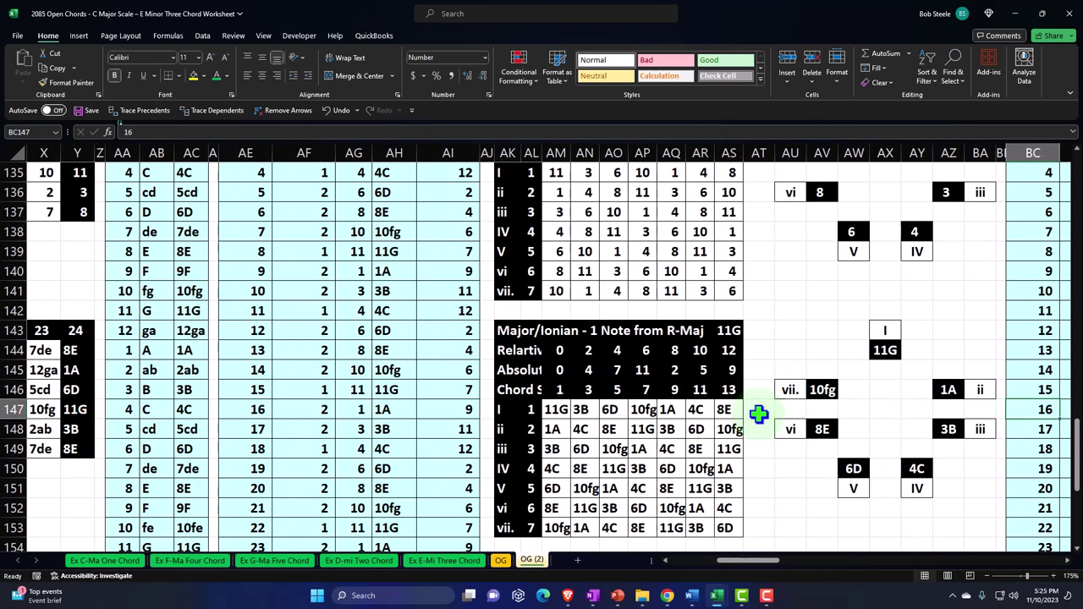
{"action": "left_click", "coordinate": [823, 430]}
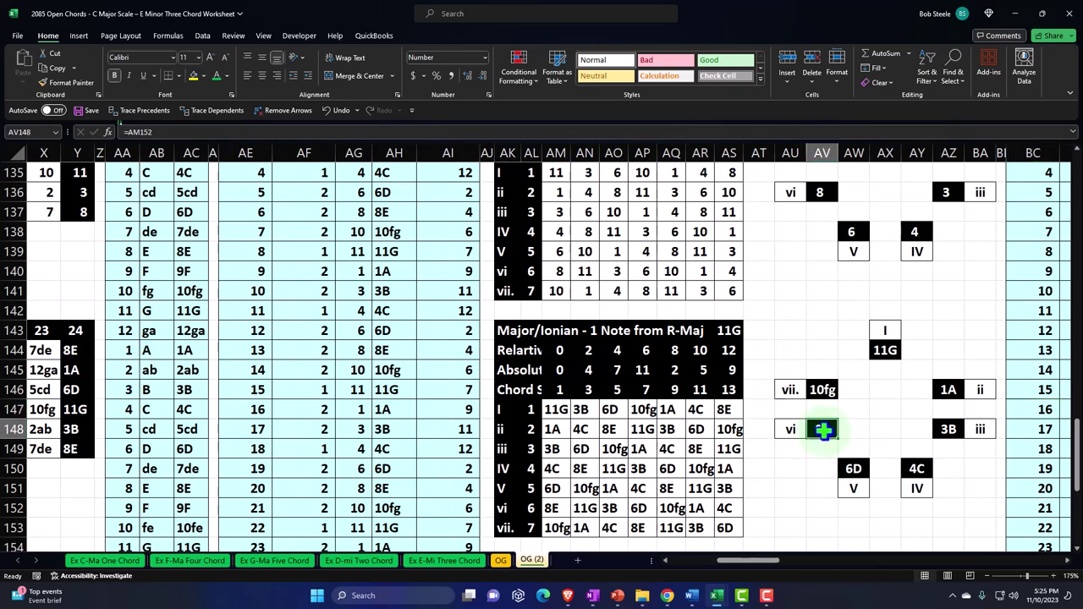
{"action": "key", "text": "Right"}
{"action": "key", "text": "Right"}
{"action": "key", "text": "Right"}
{"action": "key", "text": "Right"}
{"action": "key", "text": "Right"}
{"action": "key", "text": "Right"}
{"action": "key", "text": "Right"}
{"action": "key", "text": "Right"}
{"action": "key", "text": "Right"}
{"action": "key", "text": "Right"}
{"action": "key", "text": "Right"}
{"action": "key", "text": "Right"}
{"action": "key", "text": "Right"}
{"action": "key", "text": "Right"}
{"action": "key", "text": "Right"}
{"action": "key", "text": "Right"}
{"action": "key", "text": "Right"}
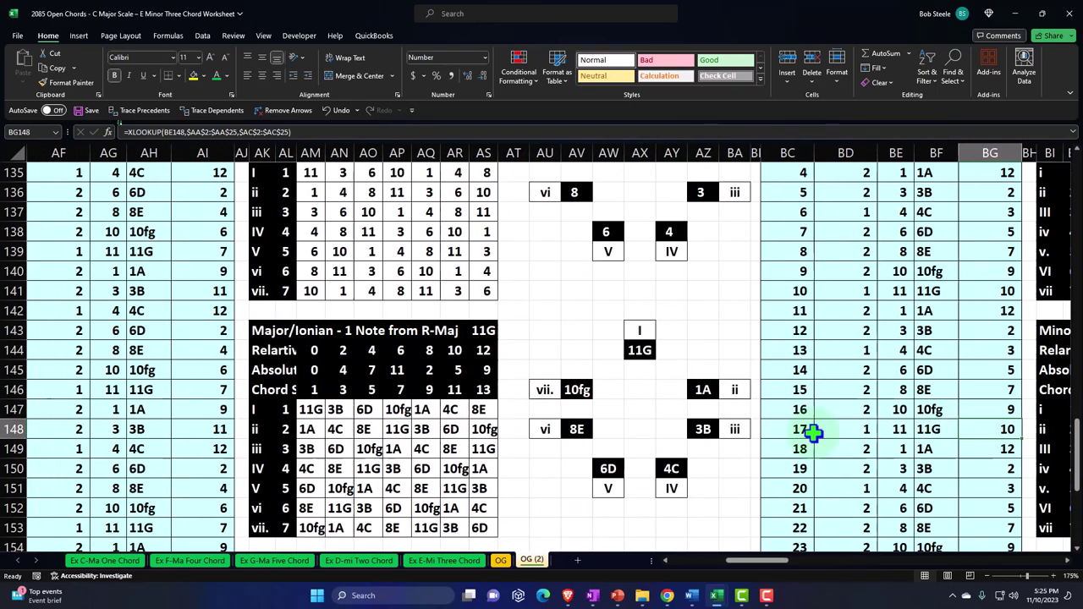
{"action": "key", "text": "Right"}
{"action": "key", "text": "Right"}
{"action": "key", "text": "Right"}
{"action": "key", "text": "Right"}
{"action": "key", "text": "Right"}
{"action": "key", "text": "Right"}
{"action": "key", "text": "Right"}
{"action": "key", "text": "Right"}
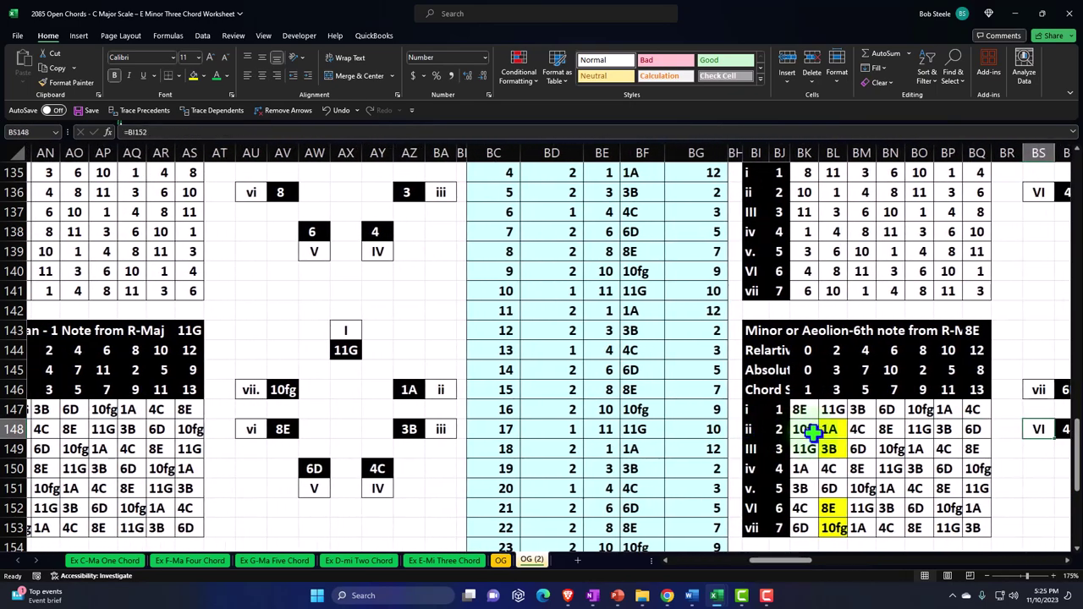
{"action": "left_click", "coordinate": [752, 410]}
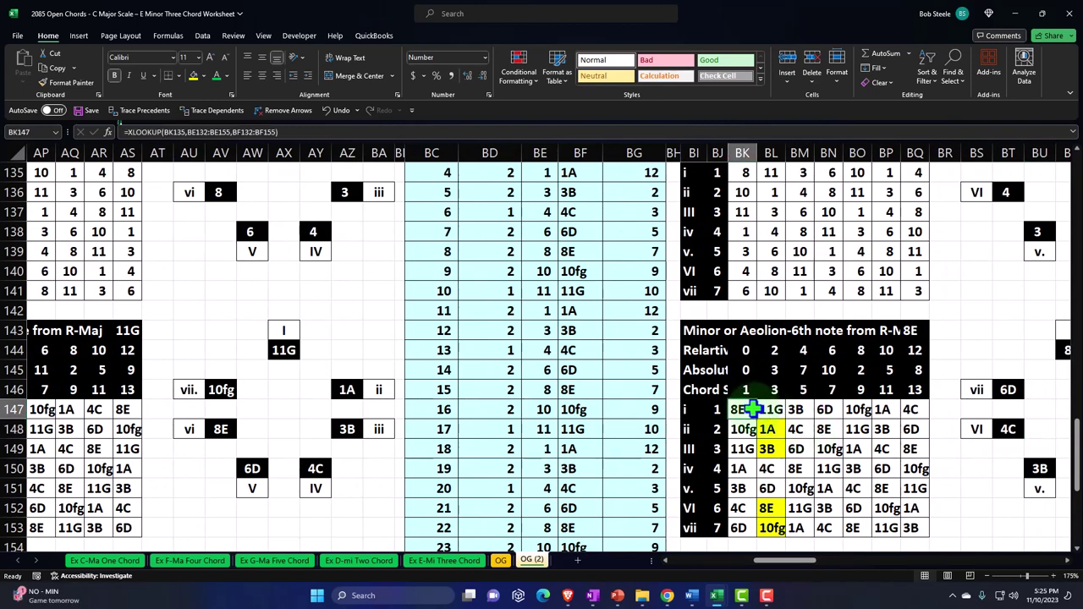
{"action": "key", "text": "Left"}
{"action": "key", "text": "Left"}
{"action": "key", "text": "Left"}
{"action": "key", "text": "Left"}
{"action": "key", "text": "Left"}
{"action": "key", "text": "Left"}
{"action": "key", "text": "Left"}
{"action": "key", "text": "Left"}
{"action": "key", "text": "Left"}
{"action": "key", "text": "Left"}
{"action": "key", "text": "Left"}
{"action": "key", "text": "Left"}
{"action": "key", "text": "Left"}
{"action": "key", "text": "Left"}
{"action": "key", "text": "Left"}
{"action": "key", "text": "Left"}
{"action": "key", "text": "Left"}
{"action": "key", "text": "Left"}
{"action": "key", "text": "Left"}
{"action": "key", "text": "Left"}
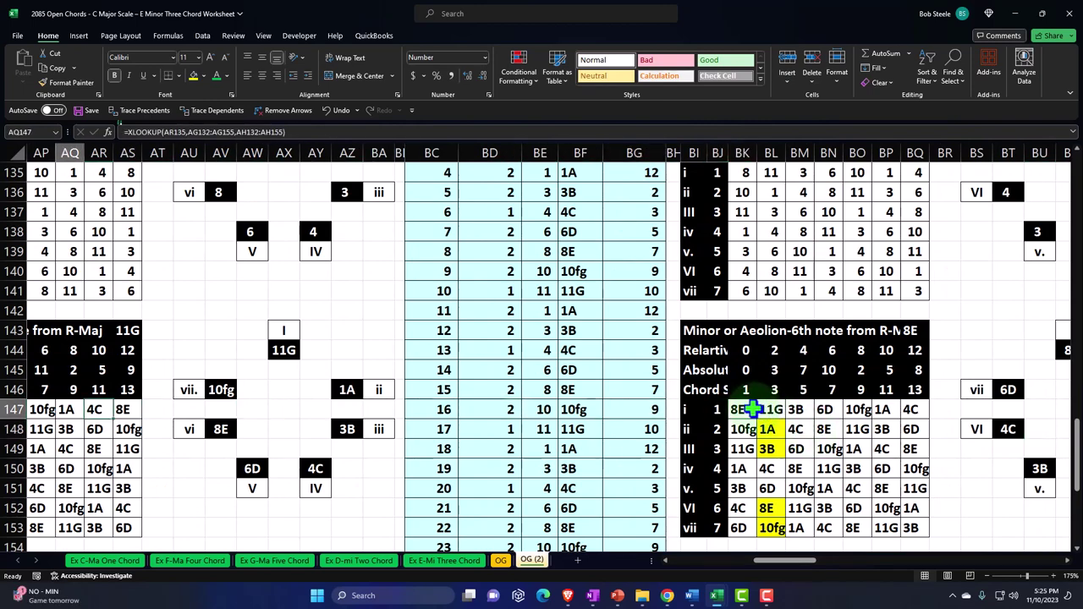
{"action": "key", "text": "Left"}
{"action": "key", "text": "Left"}
{"action": "key", "text": "Left"}
{"action": "key", "text": "Left"}
{"action": "key", "text": "Left"}
{"action": "key", "text": "Left"}
{"action": "key", "text": "Left"}
{"action": "key", "text": "Left"}
{"action": "key", "text": "Left"}
{"action": "key", "text": "Left"}
{"action": "key", "text": "Left"}
{"action": "key", "text": "Left"}
{"action": "key", "text": "Left"}
{"action": "key", "text": "Left"}
{"action": "key", "text": "Left"}
{"action": "key", "text": "Left"}
{"action": "key", "text": "Left"}
{"action": "key", "text": "Left"}
{"action": "key", "text": "Left"}
{"action": "key", "text": "Left"}
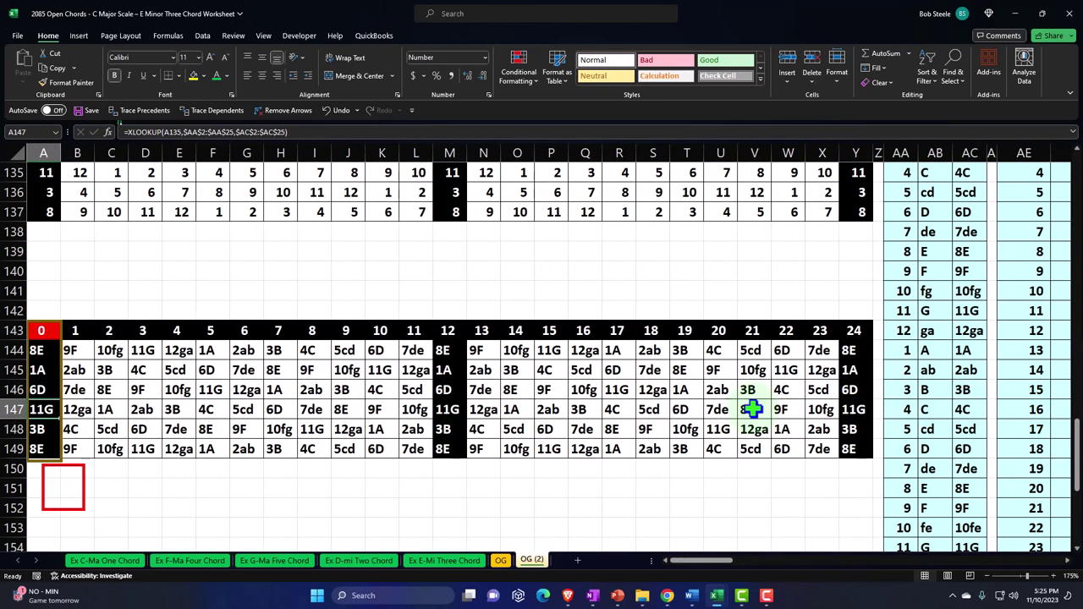
Hide rows 130 through 142 and select the columns from O onward
{"action": "scroll", "coordinate": [114, 334], "scroll_direction": "up", "scroll_amount": 3}
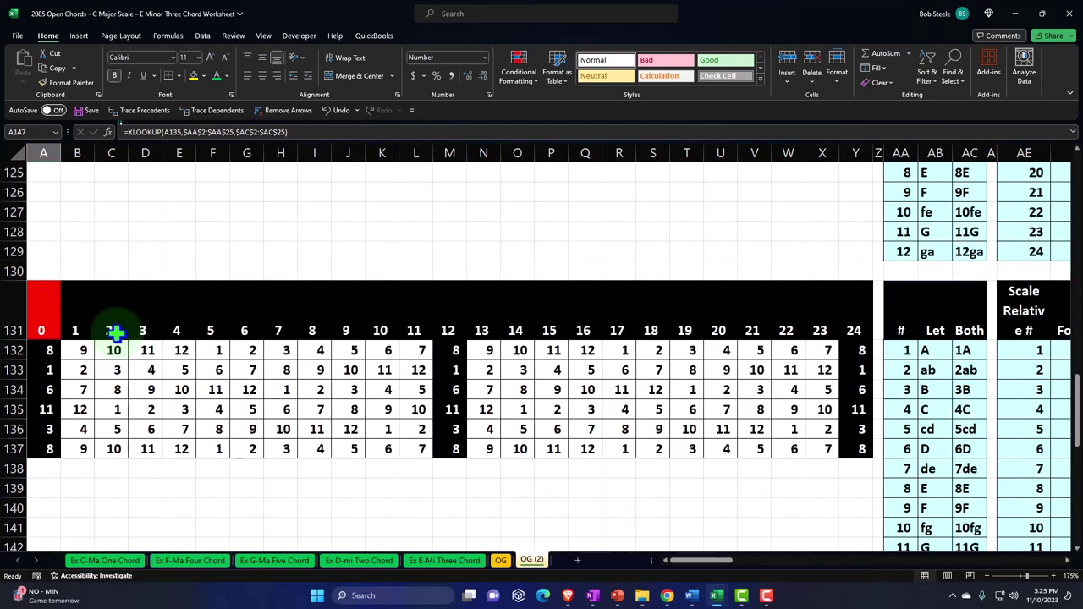
{"action": "scroll", "coordinate": [116, 333], "scroll_direction": "up", "scroll_amount": 1}
{"action": "left_click", "coordinate": [13, 331]}
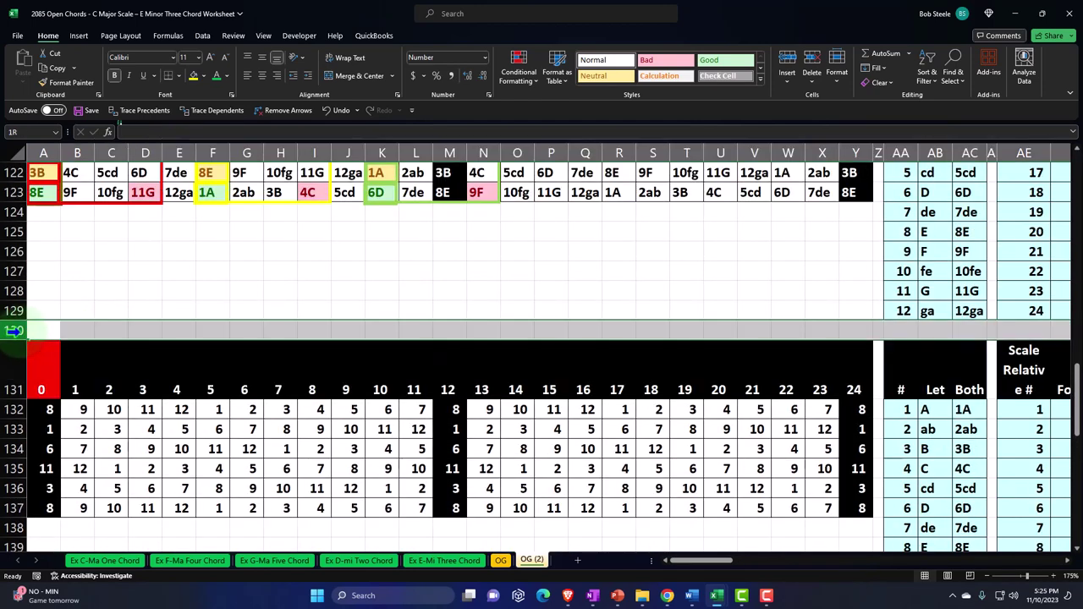
{"action": "left_click_drag", "start_coordinate": [14, 331], "coordinate": [52, 489]}
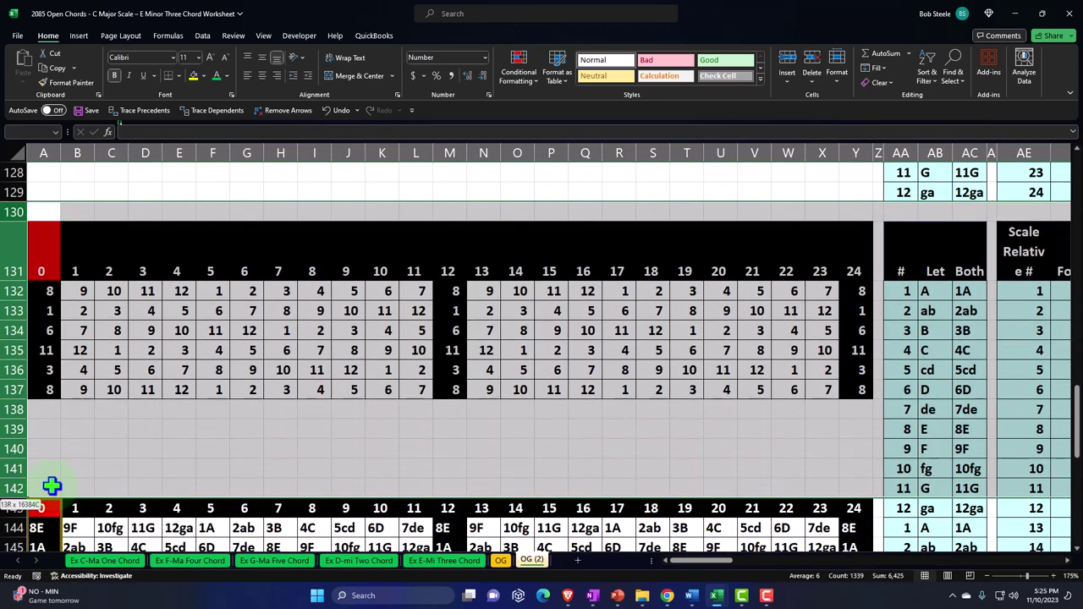
{"action": "right_click", "coordinate": [168, 461]}
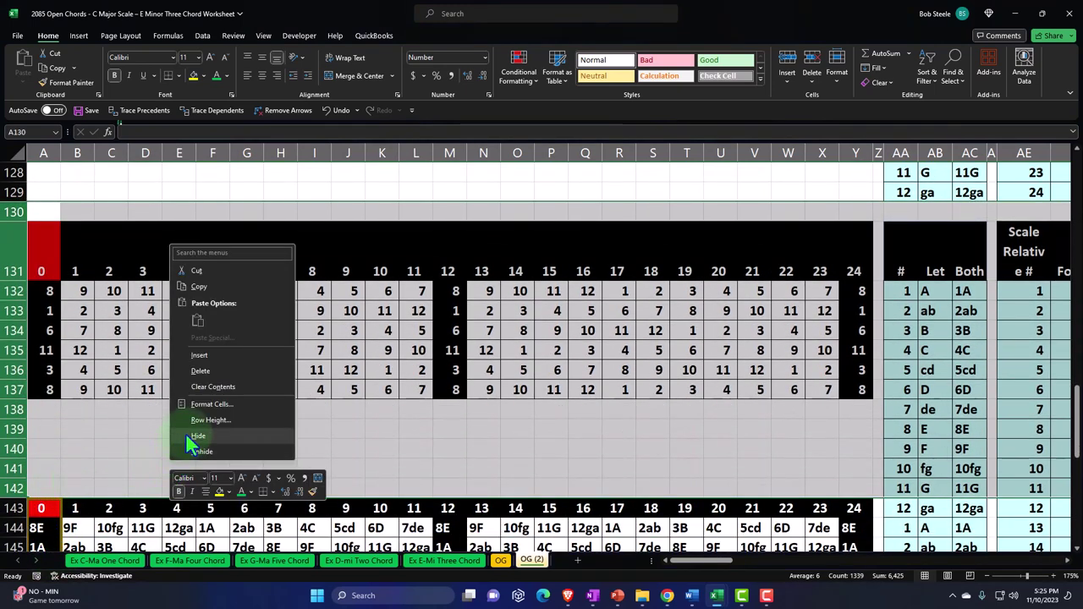
{"action": "left_click", "coordinate": [200, 435]}
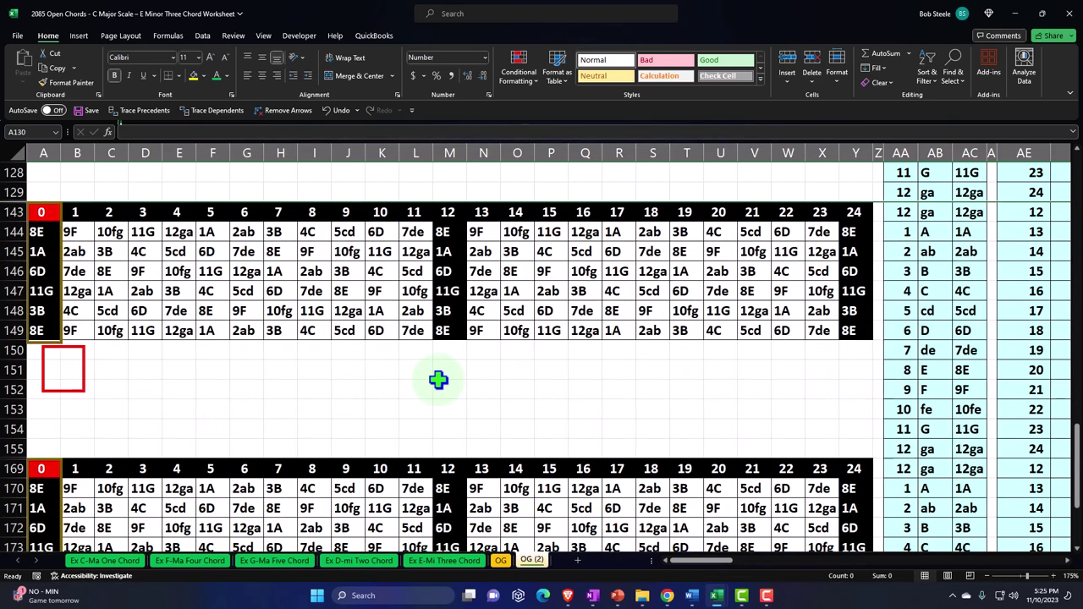
{"action": "scroll", "coordinate": [492, 378], "scroll_direction": "down", "scroll_amount": 3}
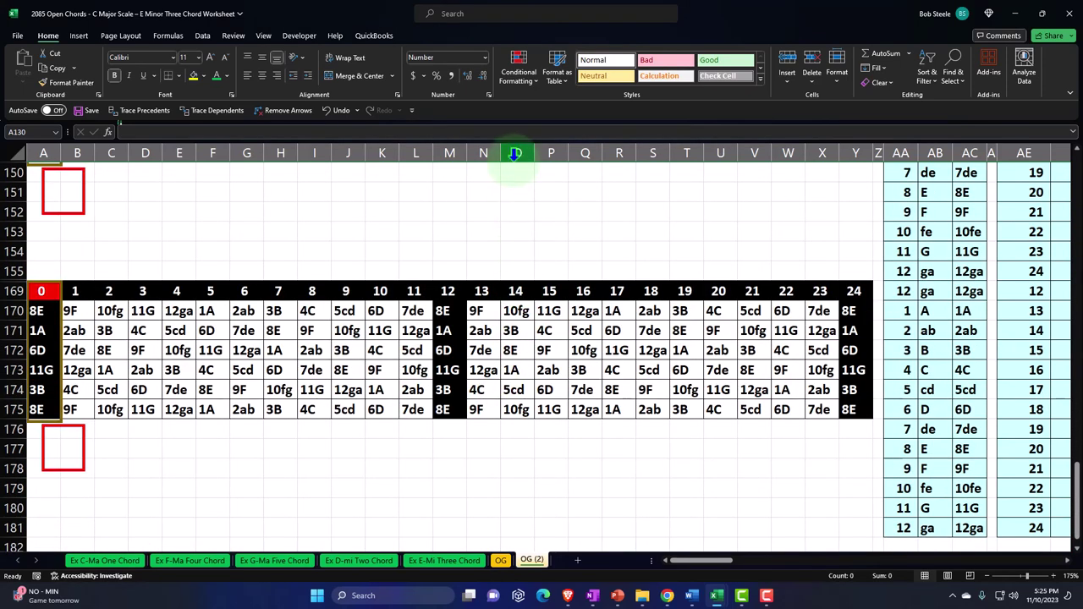
{"action": "left_click_drag", "start_coordinate": [515, 153], "coordinate": [889, 212]}
Hide the selected columns O–BH and go to row 172 of the lower note grid
{"action": "right_click", "coordinate": [548, 256]}
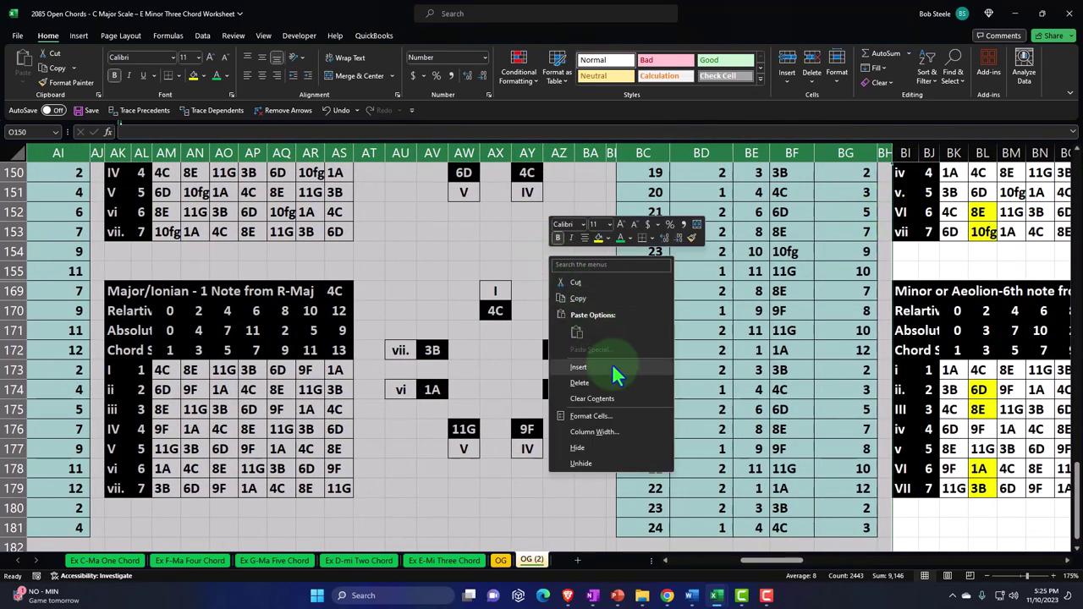
{"action": "left_click", "coordinate": [612, 444]}
{"action": "left_click", "coordinate": [494, 355]}
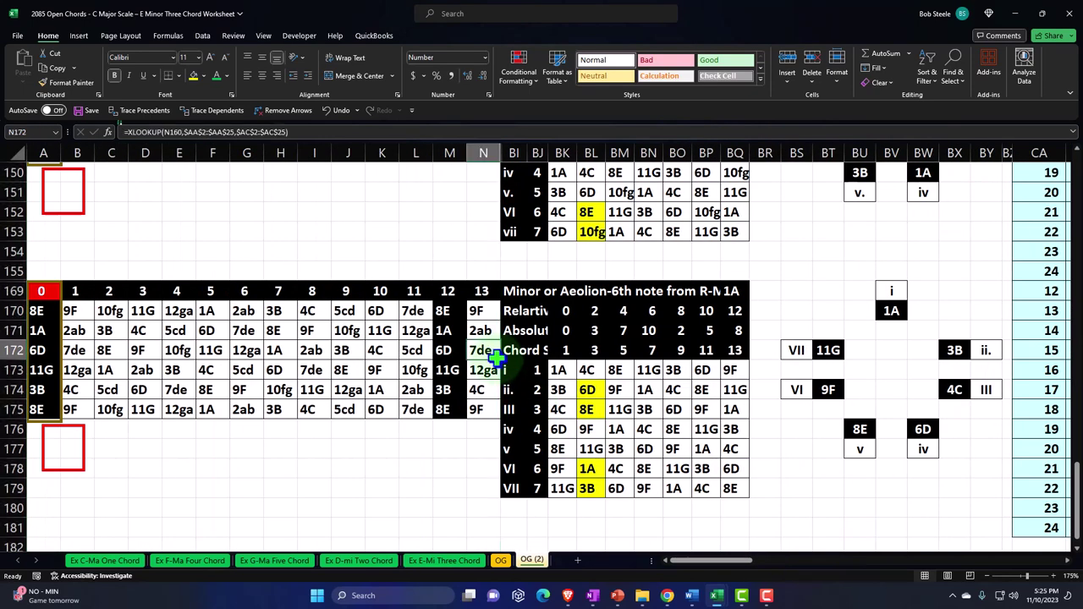
{"action": "key", "text": "Left"}
{"action": "key", "text": "Left"}
{"action": "key", "text": "Left"}
{"action": "key", "text": "Left"}
{"action": "key", "text": "Left"}
{"action": "key", "text": "Left"}
{"action": "key", "text": "Left"}
{"action": "key", "text": "Left"}
{"action": "key", "text": "Left"}
{"action": "key", "text": "Left"}
{"action": "key", "text": "Left"}
{"action": "key", "text": "Left"}
{"action": "key", "text": "Left"}
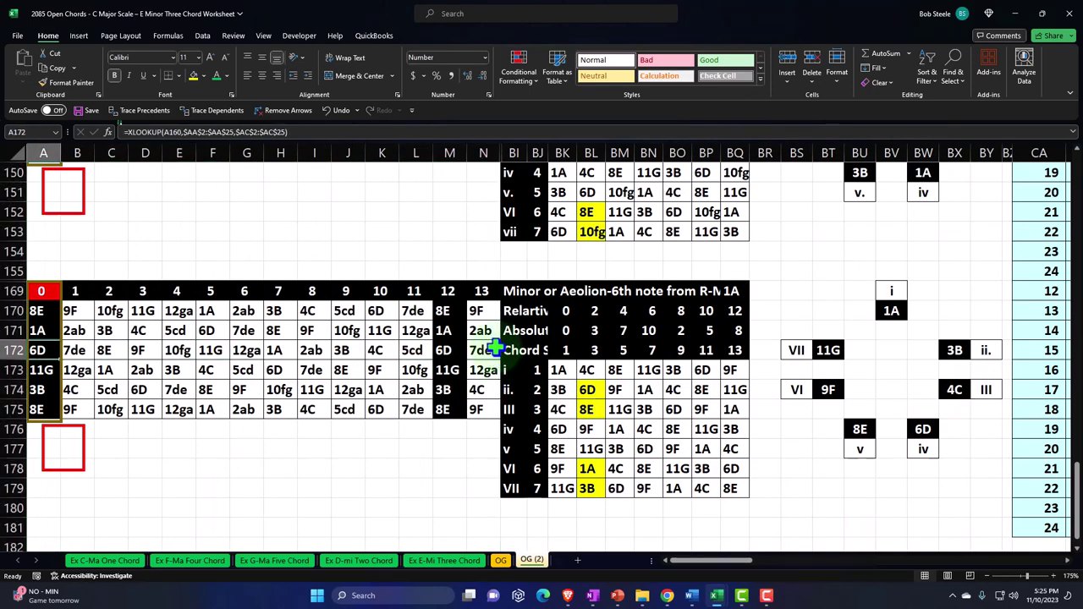
Check the i chord root in the minor table now beside the note grid
{"action": "scroll", "coordinate": [496, 356], "scroll_direction": "down", "scroll_amount": 3}
{"action": "scroll", "coordinate": [499, 362], "scroll_direction": "up", "scroll_amount": 5}
{"action": "scroll", "coordinate": [498, 361], "scroll_direction": "up", "scroll_amount": 1}
{"action": "left_click", "coordinate": [559, 291]}
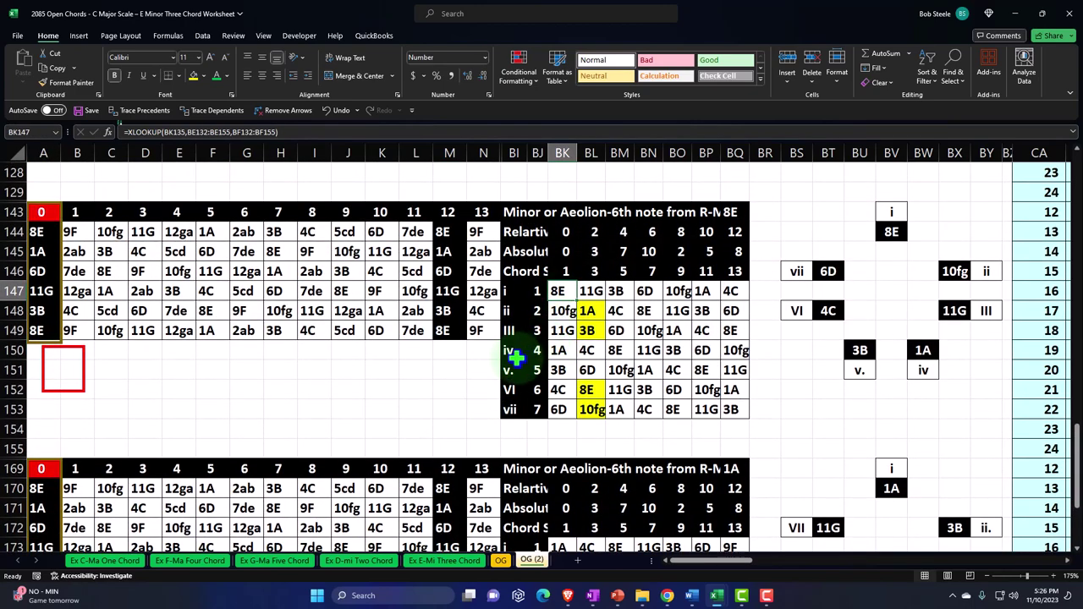
{"action": "scroll", "coordinate": [473, 373], "scroll_direction": "up", "scroll_amount": 1}
{"action": "scroll", "coordinate": [424, 396], "scroll_direction": "up", "scroll_amount": 2, "text": "ctrl"}
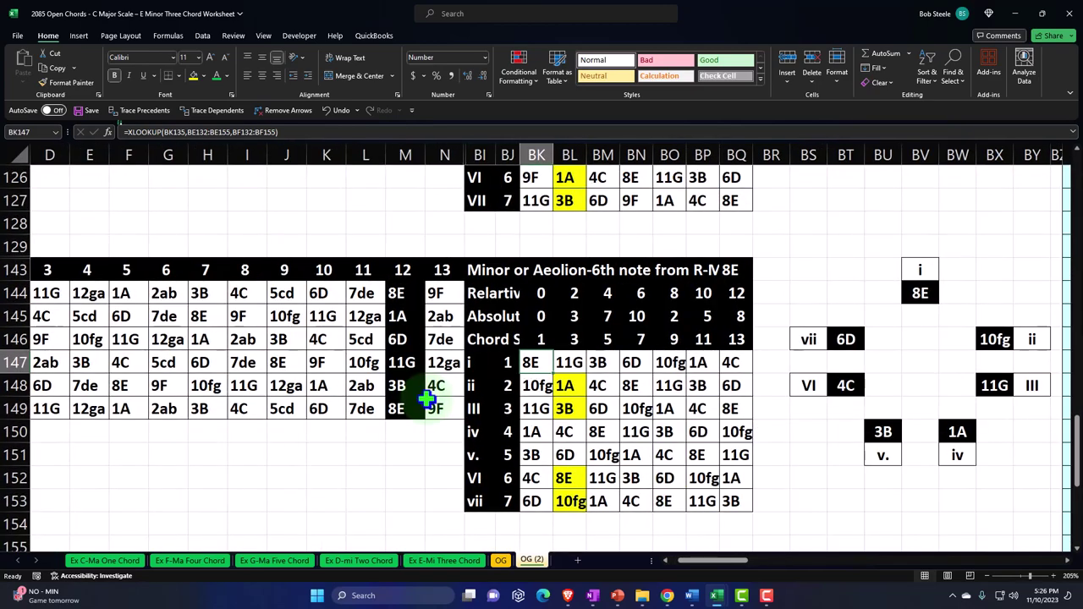
{"action": "scroll", "coordinate": [428, 398], "scroll_direction": "up", "scroll_amount": 1, "text": "ctrl"}
{"action": "left_click", "coordinate": [663, 556]}
Review the minor table header values and the key root heading 8E
{"action": "scroll", "coordinate": [663, 557], "scroll_direction": "up", "scroll_amount": 1, "text": "ctrl"}
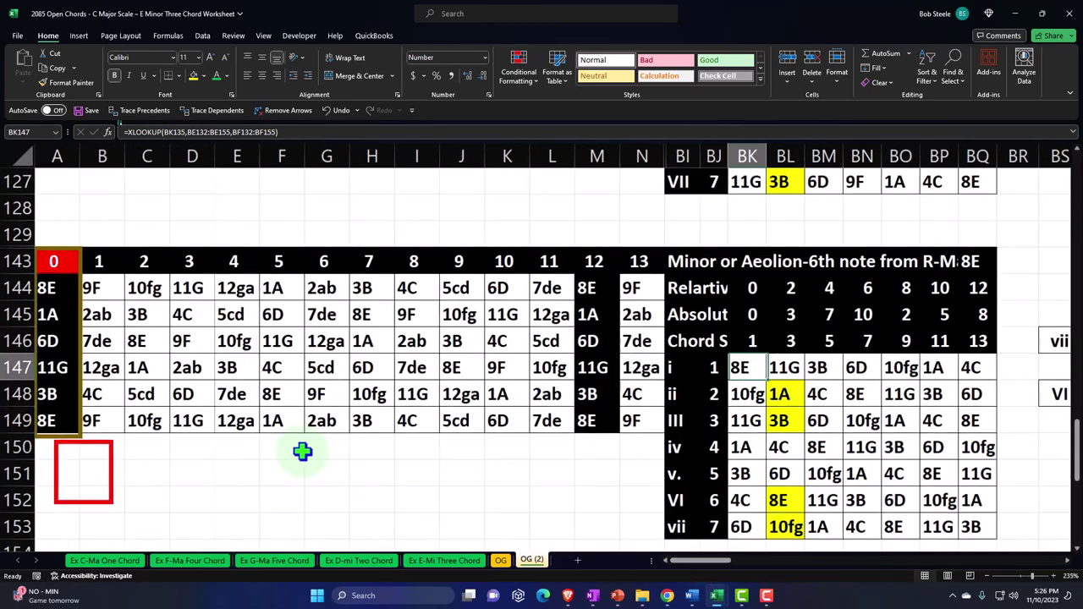
{"action": "scroll", "coordinate": [381, 455], "scroll_direction": "down", "scroll_amount": 1}
{"action": "scroll", "coordinate": [381, 455], "scroll_direction": "right", "scroll_amount": 1}
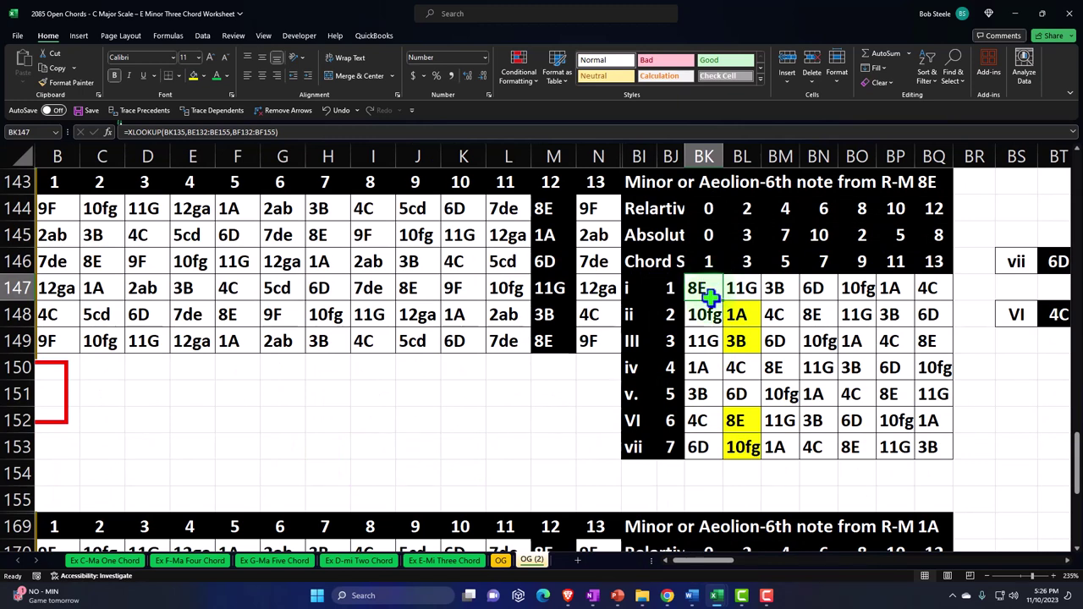
{"action": "left_click", "coordinate": [895, 209]}
{"action": "left_click", "coordinate": [939, 182]}
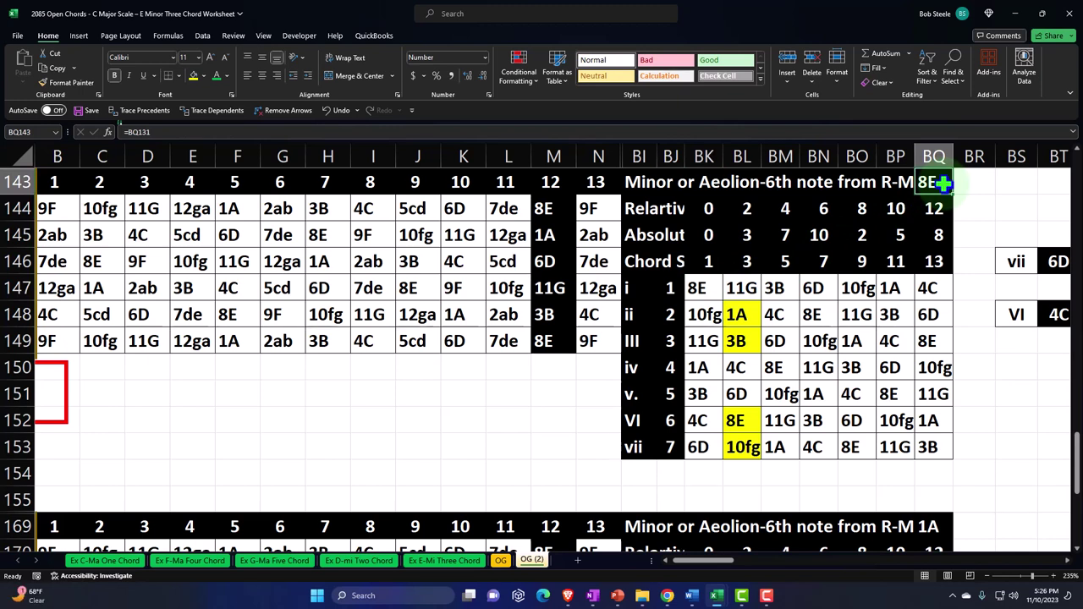
{"action": "left_click", "coordinate": [525, 391]}
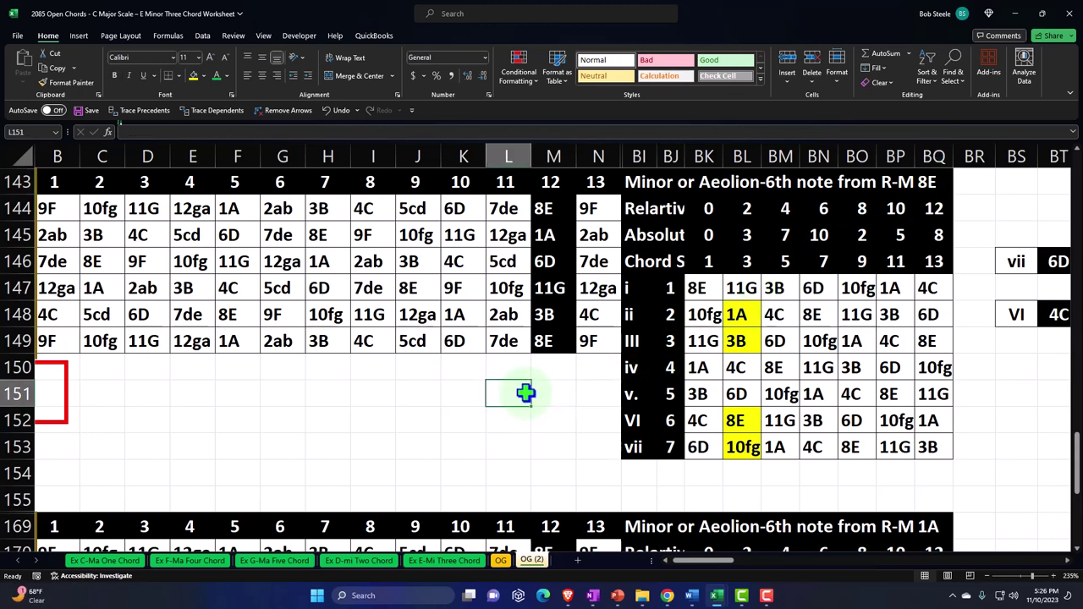
{"action": "key", "text": "Left"}
{"action": "key", "text": "Left"}
{"action": "key", "text": "Left"}
{"action": "key", "text": "Left"}
{"action": "key", "text": "Left"}
{"action": "key", "text": "Left"}
{"action": "key", "text": "Left"}
{"action": "key", "text": "Left"}
{"action": "key", "text": "Left"}
{"action": "key", "text": "Left"}
{"action": "key", "text": "Left"}
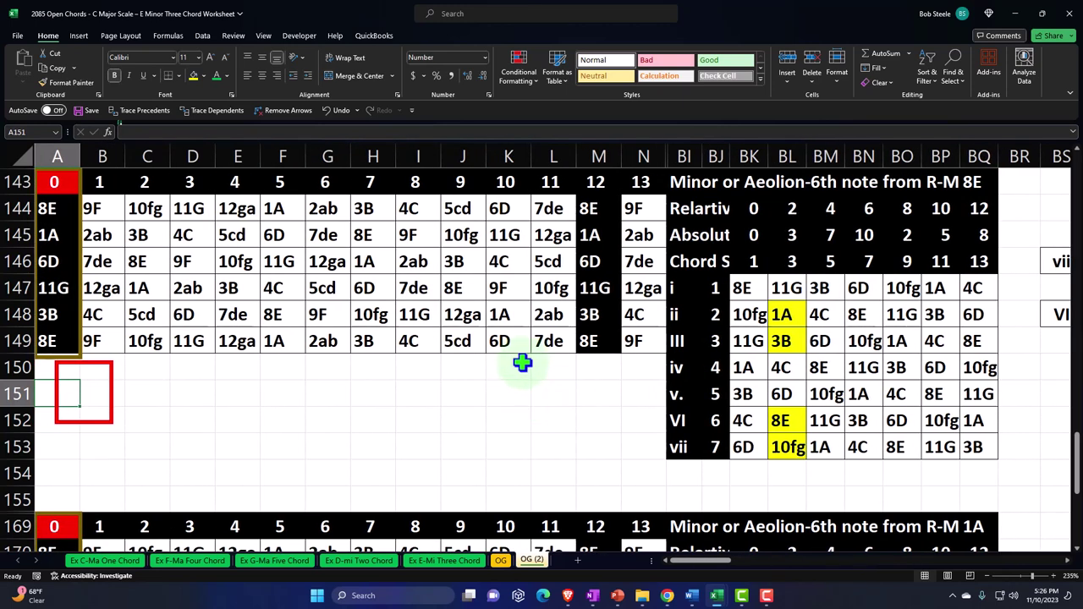
Move the red box onto the minor table's i row (8E, 11G, 3B), then select A144:N149
{"action": "left_click_drag", "start_coordinate": [112, 387], "coordinate": [421, 351]}
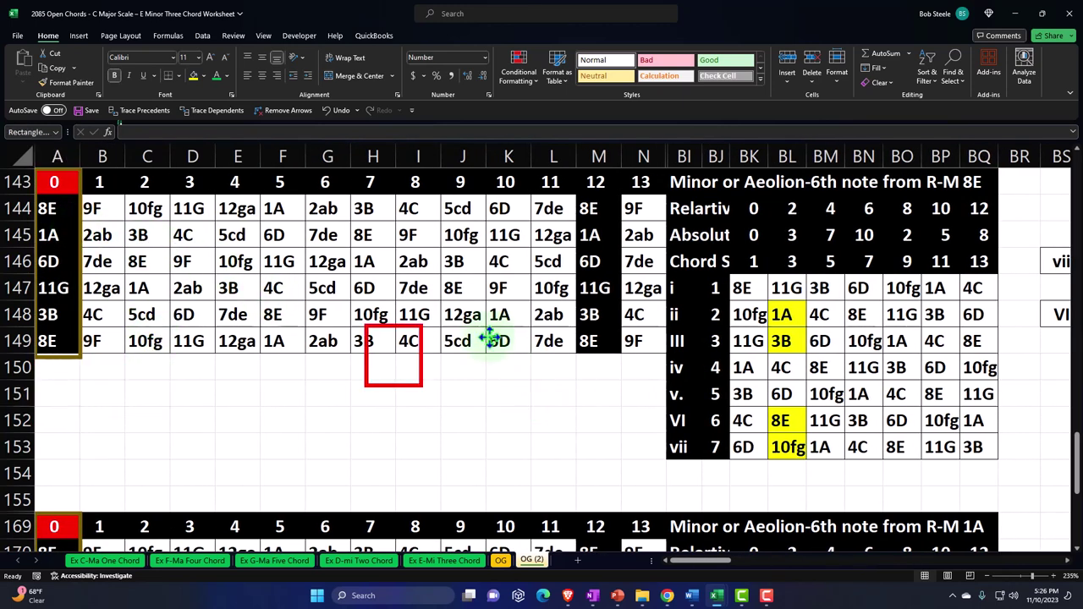
{"action": "left_click_drag", "start_coordinate": [491, 338], "coordinate": [844, 298]}
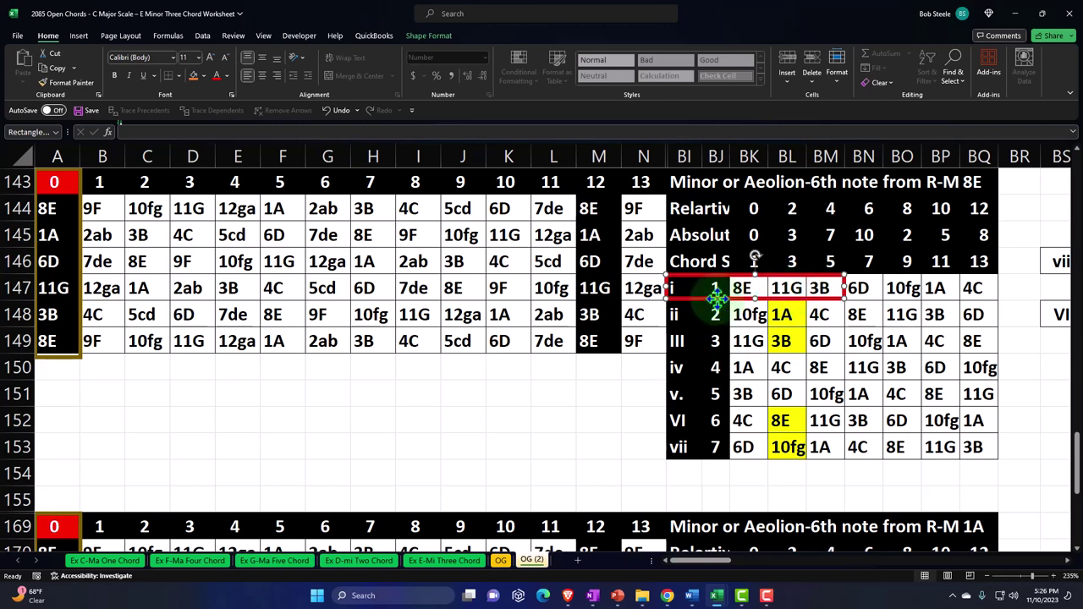
{"action": "left_click_drag", "start_coordinate": [716, 296], "coordinate": [200, 398]}
{"action": "left_click_drag", "start_coordinate": [48, 211], "coordinate": [626, 334]}
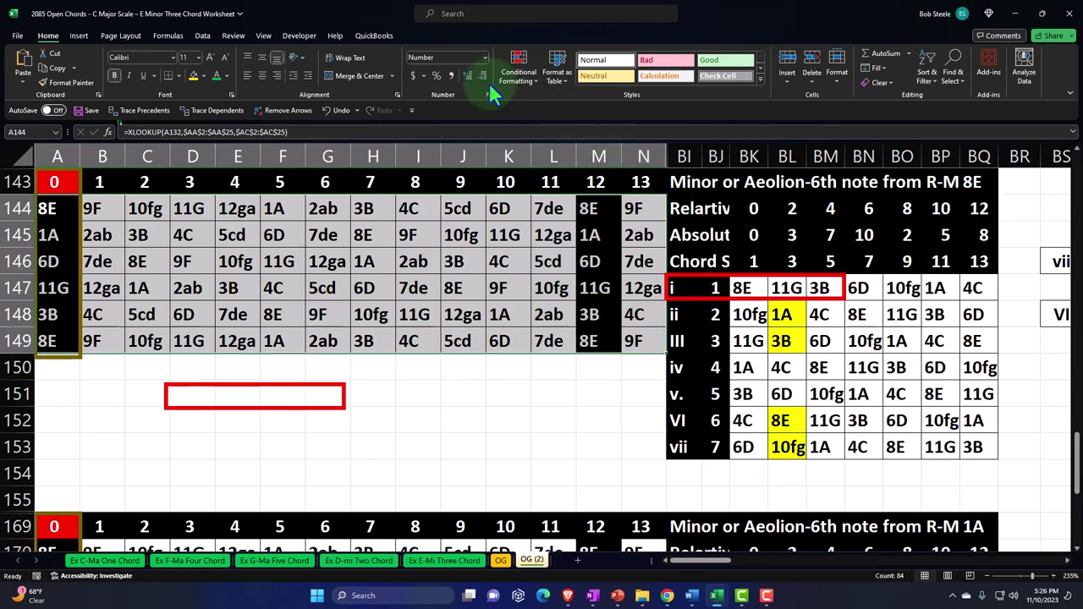
Add an Equal To rule giving cells equal to 8E (BK147) a cyan fill
{"action": "left_click", "coordinate": [511, 81]}
{"action": "mouse_move", "coordinate": [577, 105]}
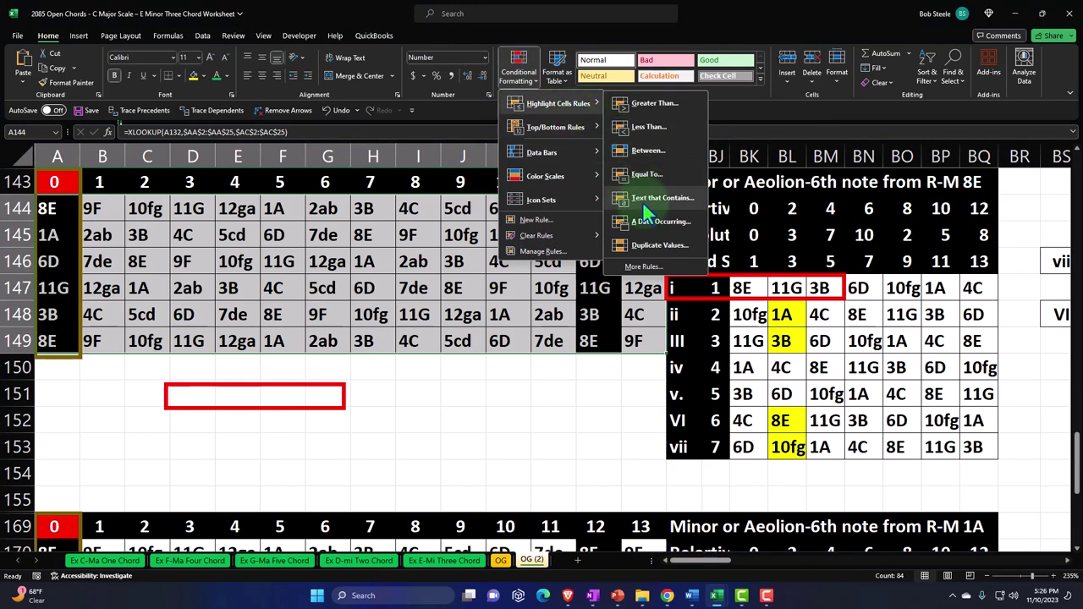
{"action": "left_click", "coordinate": [636, 178]}
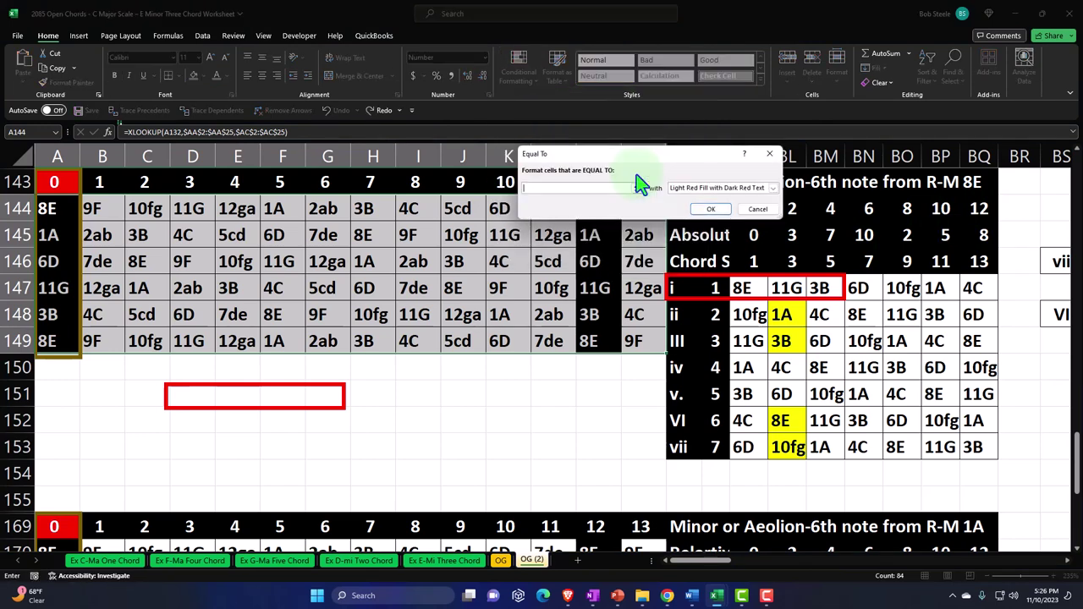
{"action": "left_click", "coordinate": [715, 288]}
{"action": "left_click", "coordinate": [773, 188]}
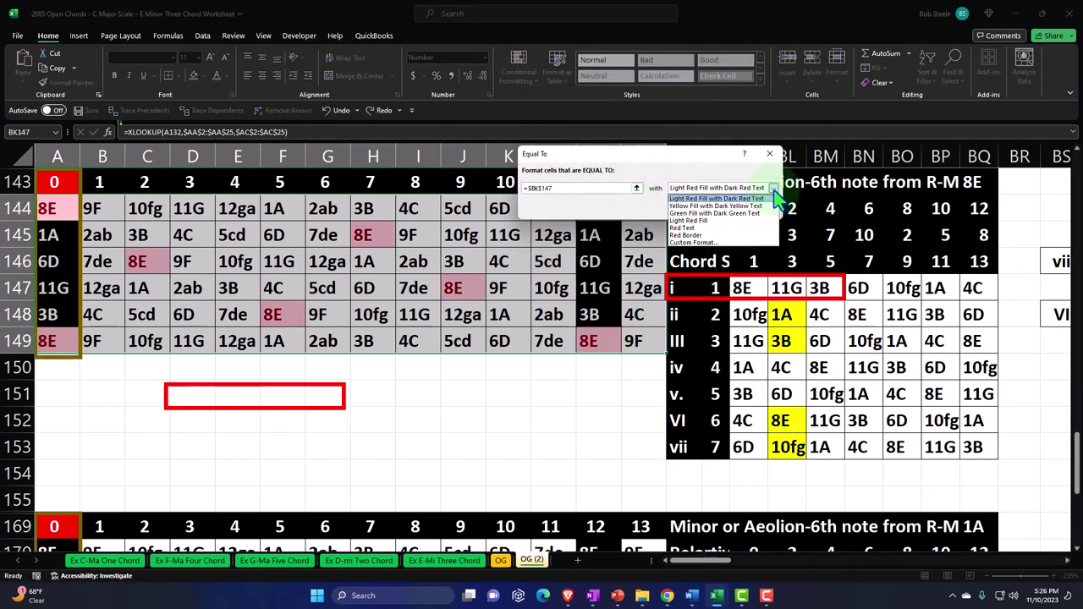
{"action": "left_click", "coordinate": [711, 243]}
{"action": "left_click", "coordinate": [580, 156]}
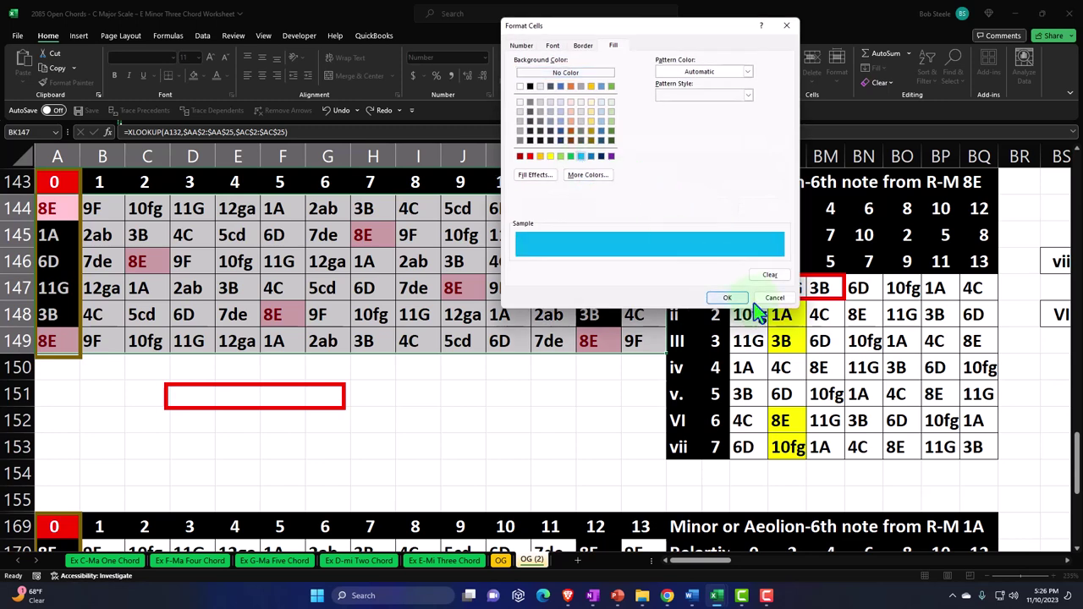
{"action": "left_click", "coordinate": [727, 297]}
{"action": "left_click", "coordinate": [711, 210]}
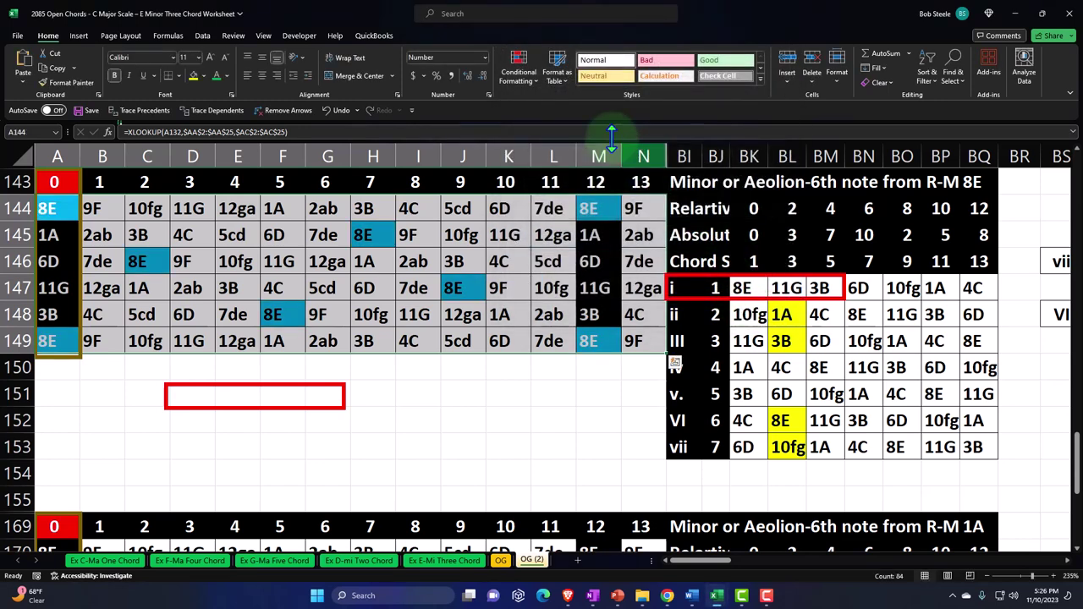
Add an Equal To rule giving cells equal to 10fg (BK148) a cyan fill
{"action": "left_click", "coordinate": [519, 72]}
{"action": "mouse_move", "coordinate": [565, 105]}
{"action": "left_click", "coordinate": [630, 174]}
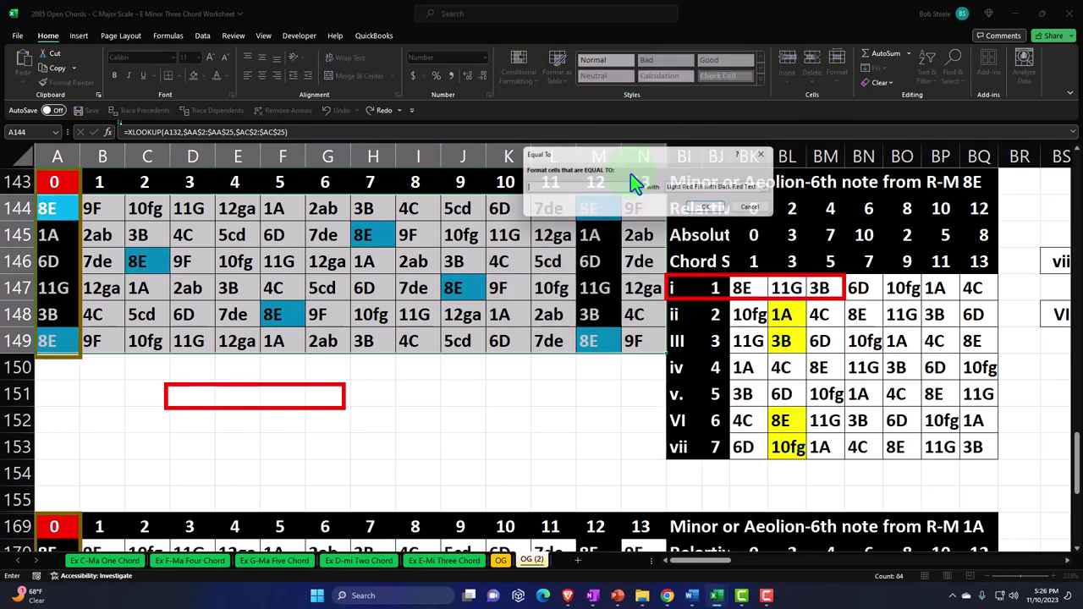
{"action": "left_click", "coordinate": [750, 315]}
{"action": "left_click", "coordinate": [772, 188]}
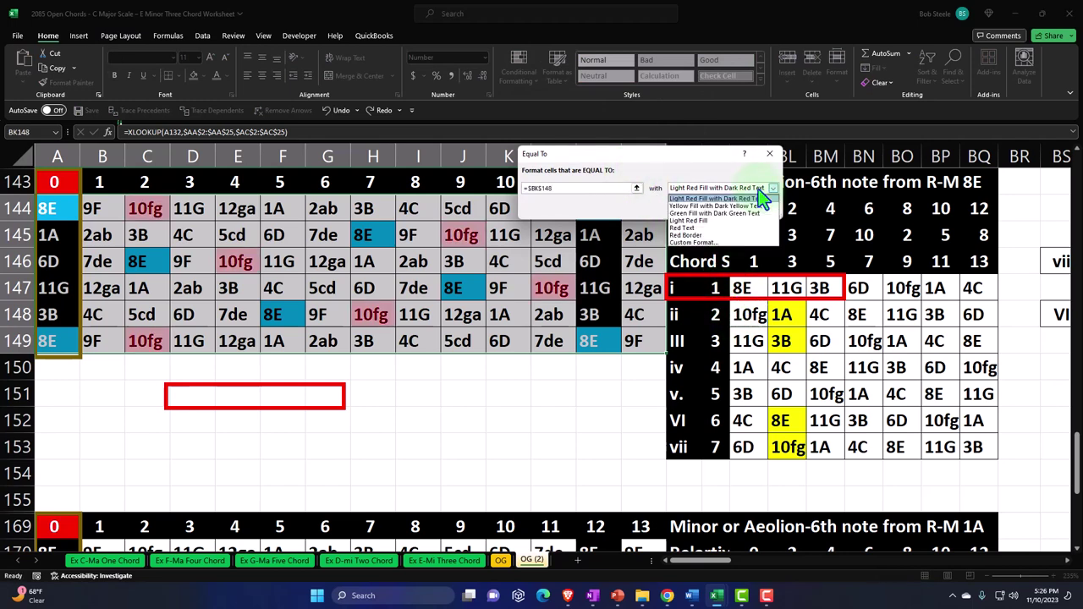
{"action": "left_click", "coordinate": [720, 243]}
{"action": "left_click", "coordinate": [591, 156]}
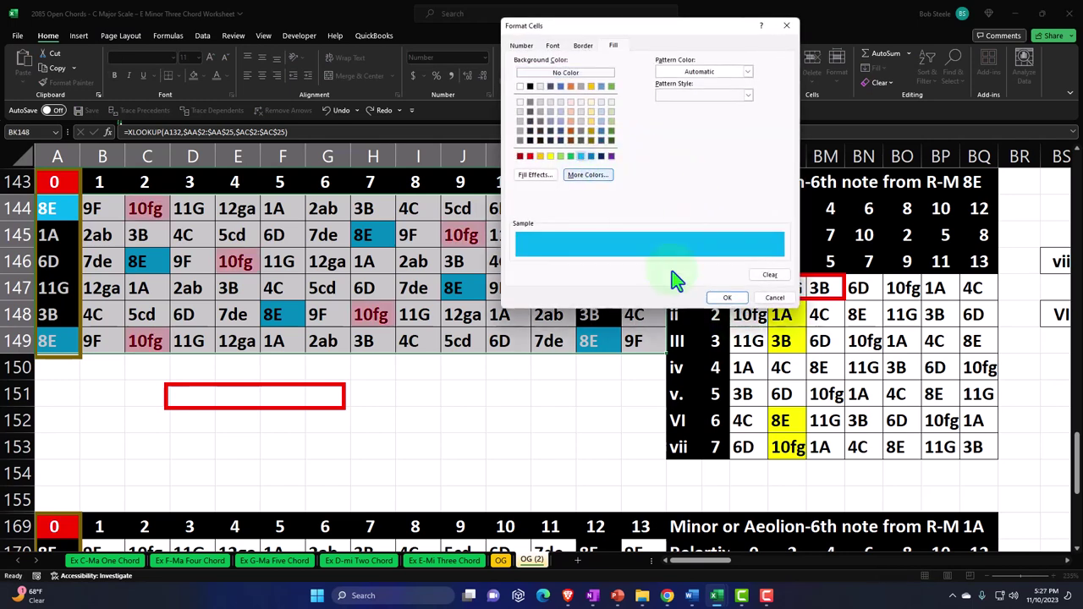
{"action": "left_click", "coordinate": [726, 298]}
{"action": "left_click", "coordinate": [680, 175]}
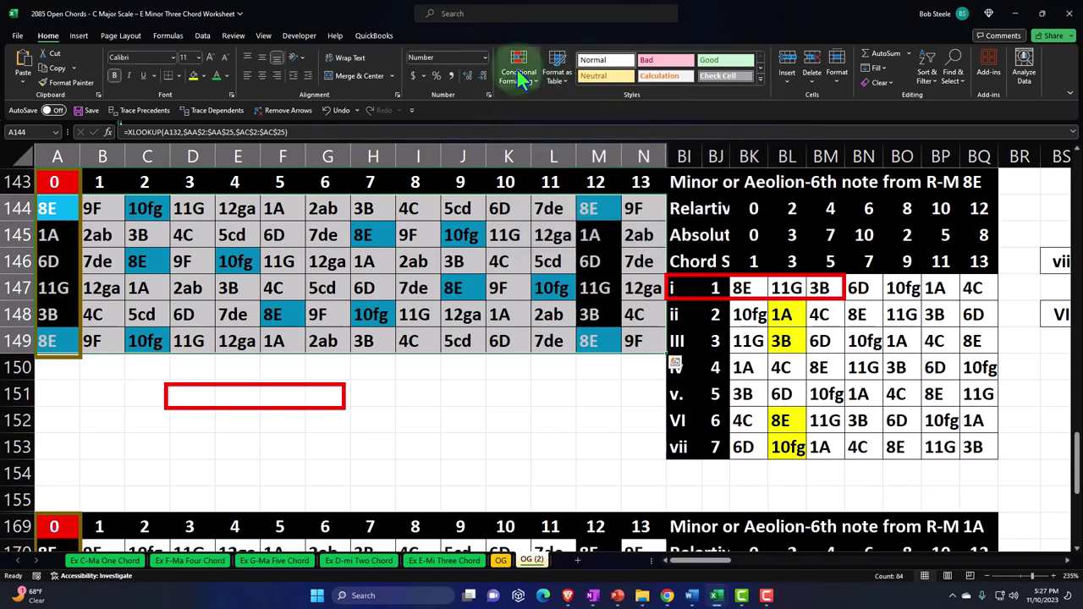
Add a Text That Contains rule giving cells with 11G (BK149) a cyan fill
{"action": "left_click", "coordinate": [519, 68]}
{"action": "mouse_move", "coordinate": [542, 105]}
{"action": "left_click", "coordinate": [664, 199]}
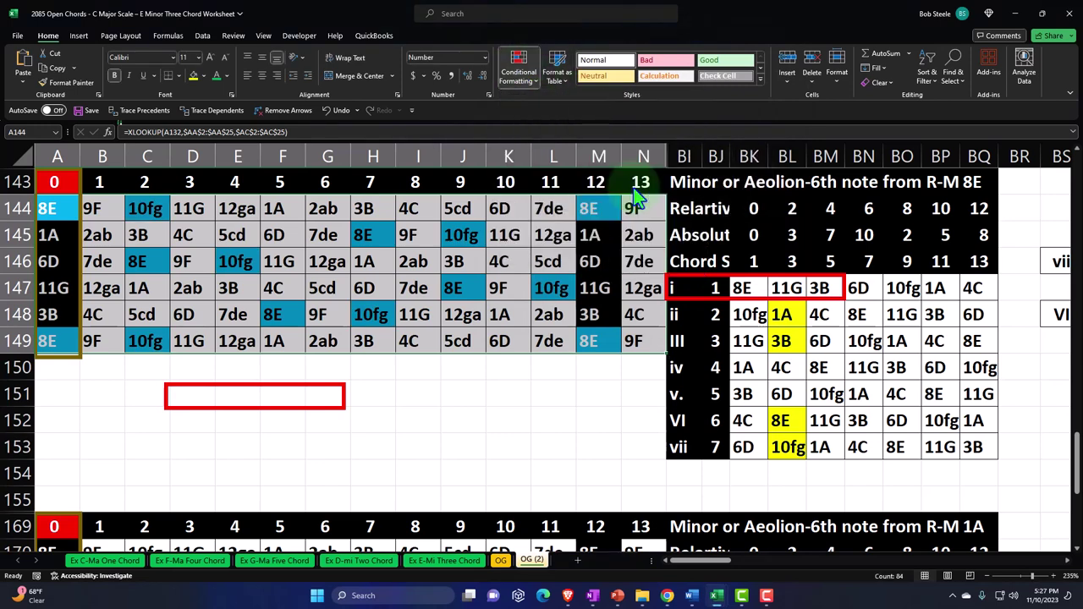
{"action": "left_click", "coordinate": [746, 338]}
{"action": "left_click", "coordinate": [726, 190]}
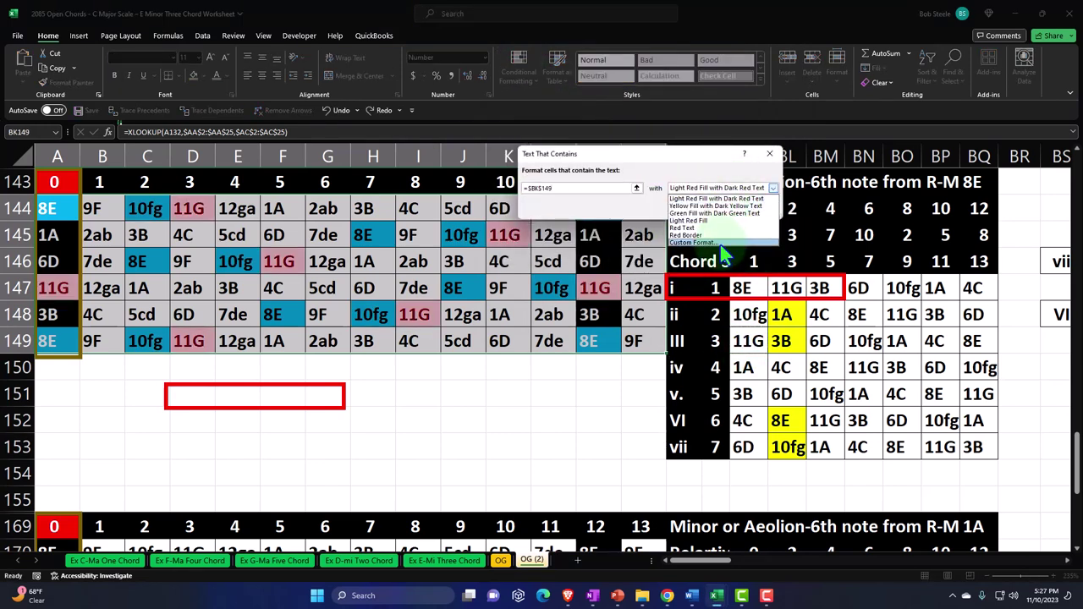
{"action": "left_click", "coordinate": [721, 244]}
{"action": "left_click", "coordinate": [582, 157]}
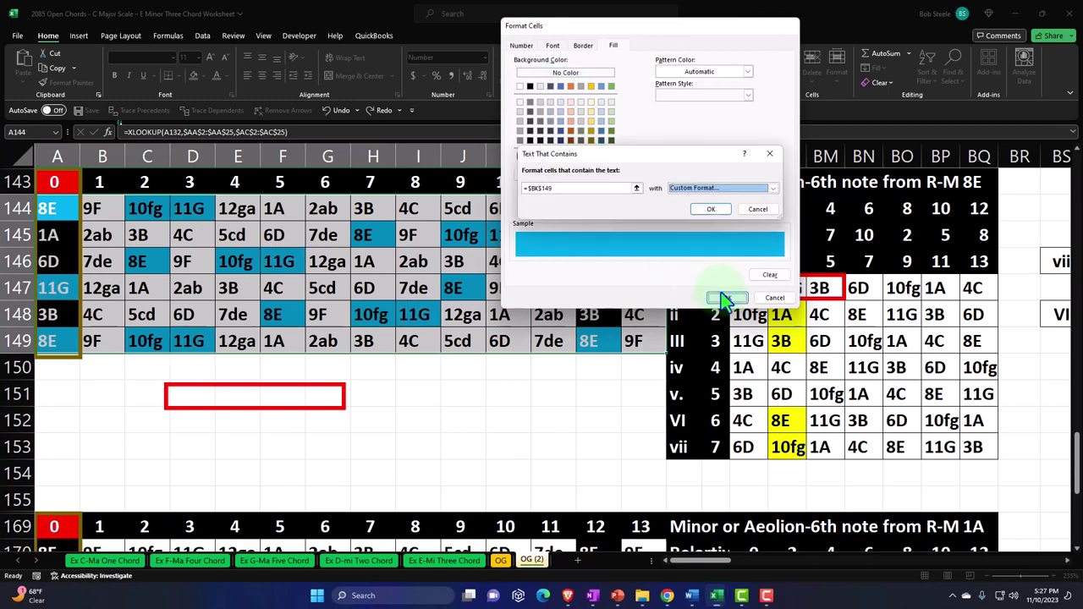
{"action": "left_click", "coordinate": [724, 296]}
{"action": "key", "text": "Return"}
Add an Equal To rule giving cells equal to 1A (BK150) a cyan fill
{"action": "left_click", "coordinate": [518, 72]}
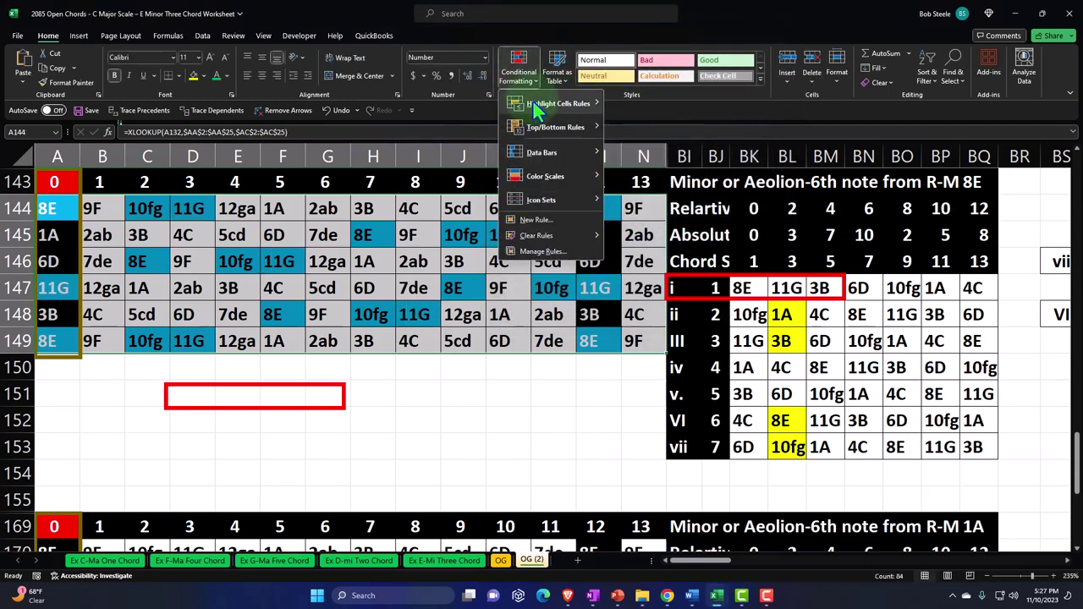
{"action": "mouse_move", "coordinate": [533, 101]}
{"action": "left_click", "coordinate": [630, 174]}
{"action": "left_click", "coordinate": [745, 367]}
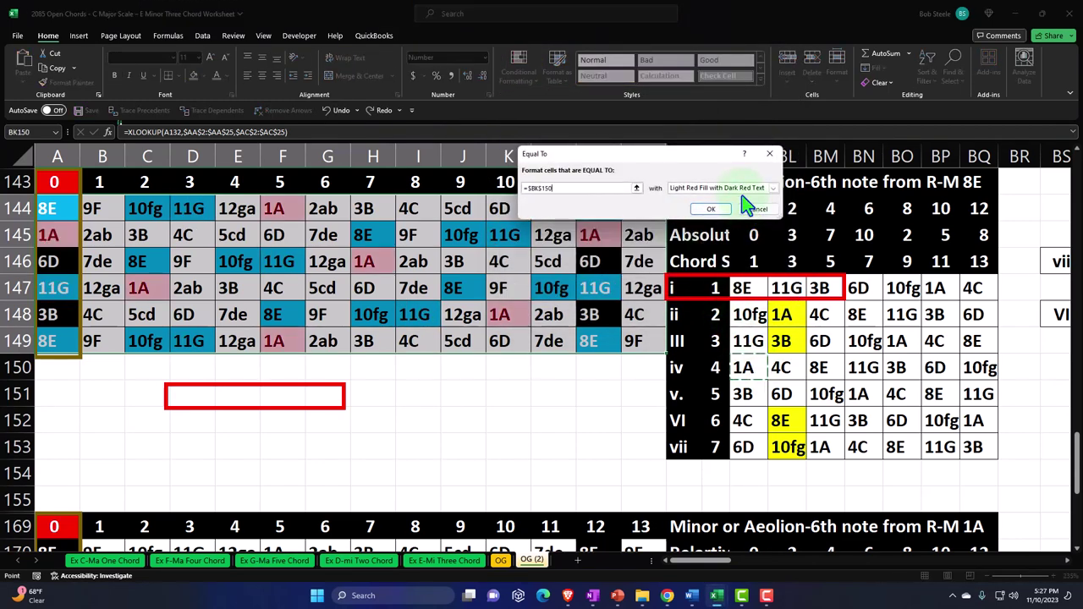
{"action": "left_click", "coordinate": [732, 188]}
{"action": "left_click", "coordinate": [708, 244]}
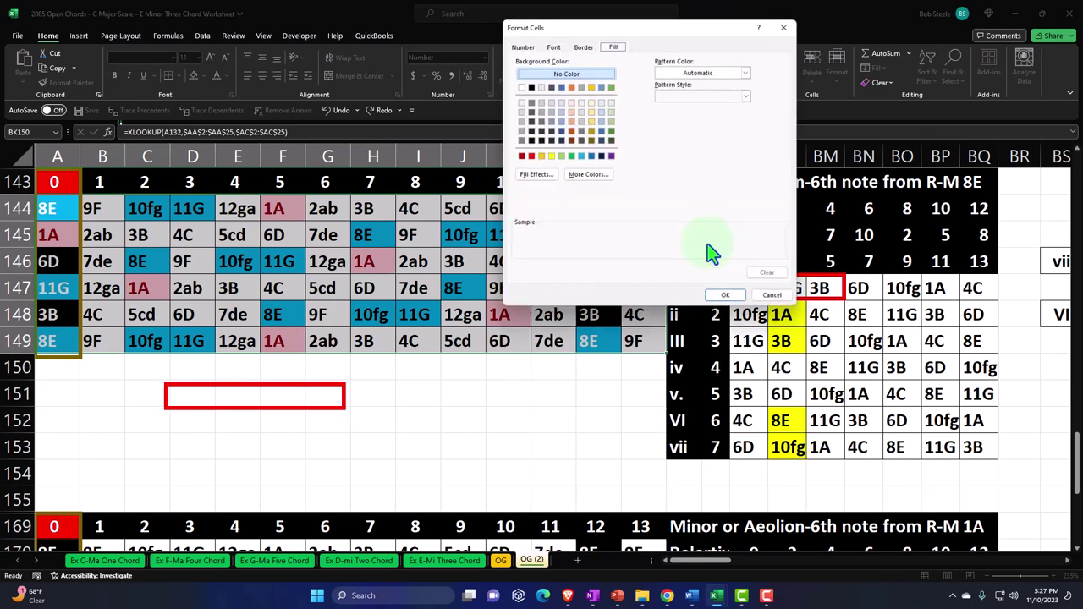
{"action": "left_click", "coordinate": [582, 158]}
{"action": "left_click", "coordinate": [724, 298]}
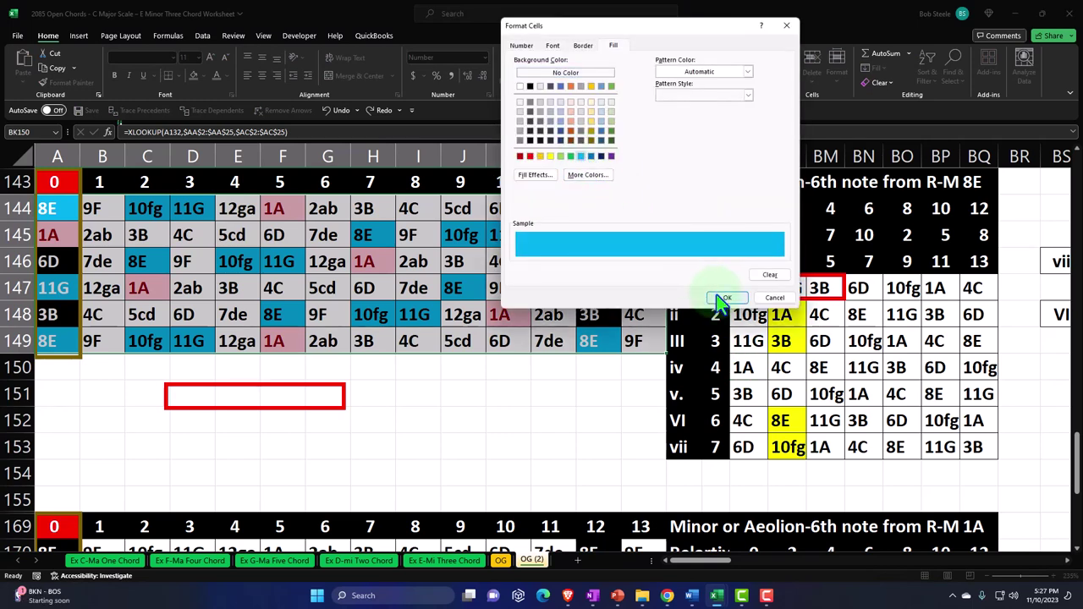
{"action": "left_click", "coordinate": [709, 210]}
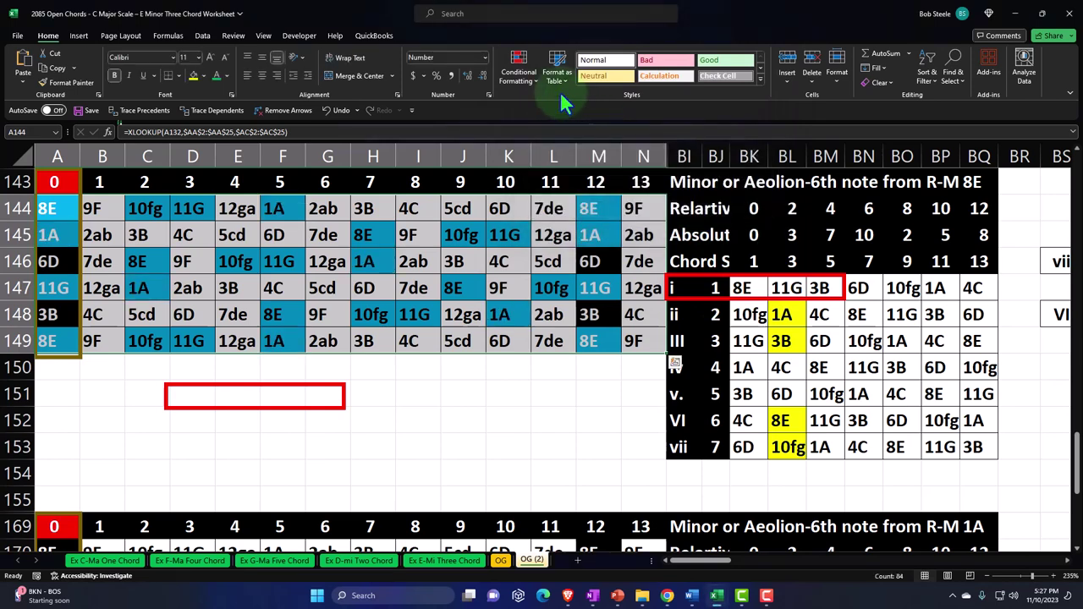
Add an Equal To rule giving cells equal to 3B (BK151) a cyan fill
{"action": "left_click", "coordinate": [519, 68]}
{"action": "mouse_move", "coordinate": [576, 103]}
{"action": "left_click", "coordinate": [626, 174]}
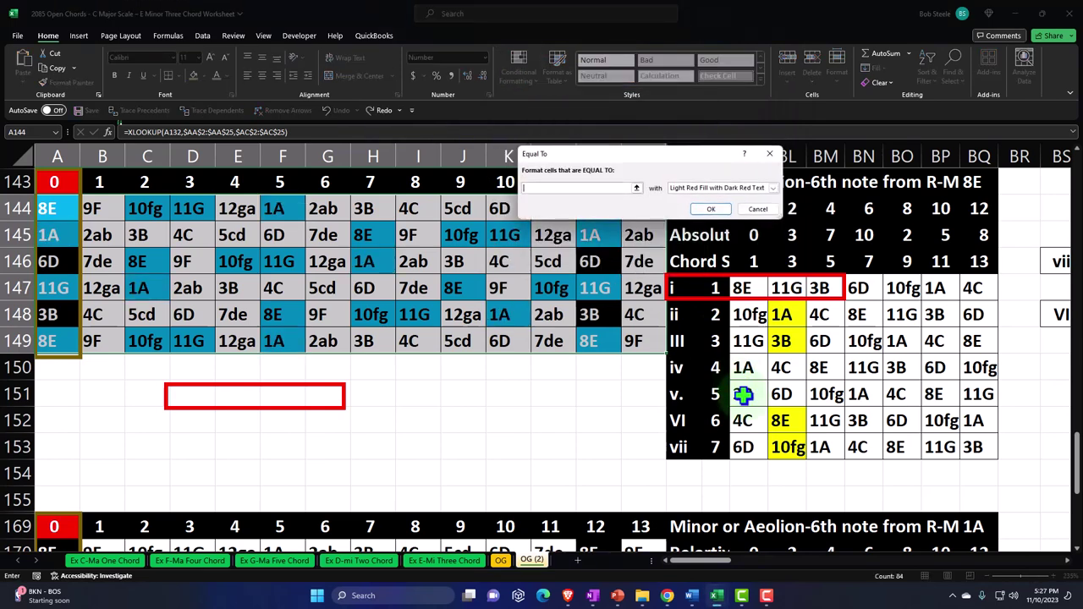
{"action": "left_click", "coordinate": [742, 394]}
{"action": "left_click", "coordinate": [737, 193]}
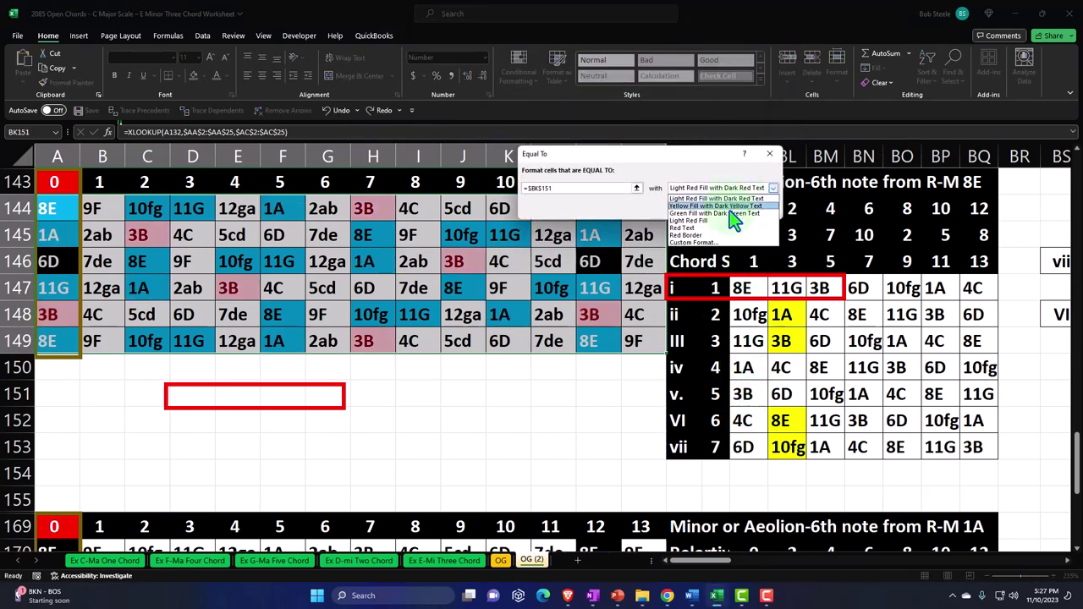
{"action": "left_click", "coordinate": [720, 199]}
{"action": "left_click", "coordinate": [772, 188]}
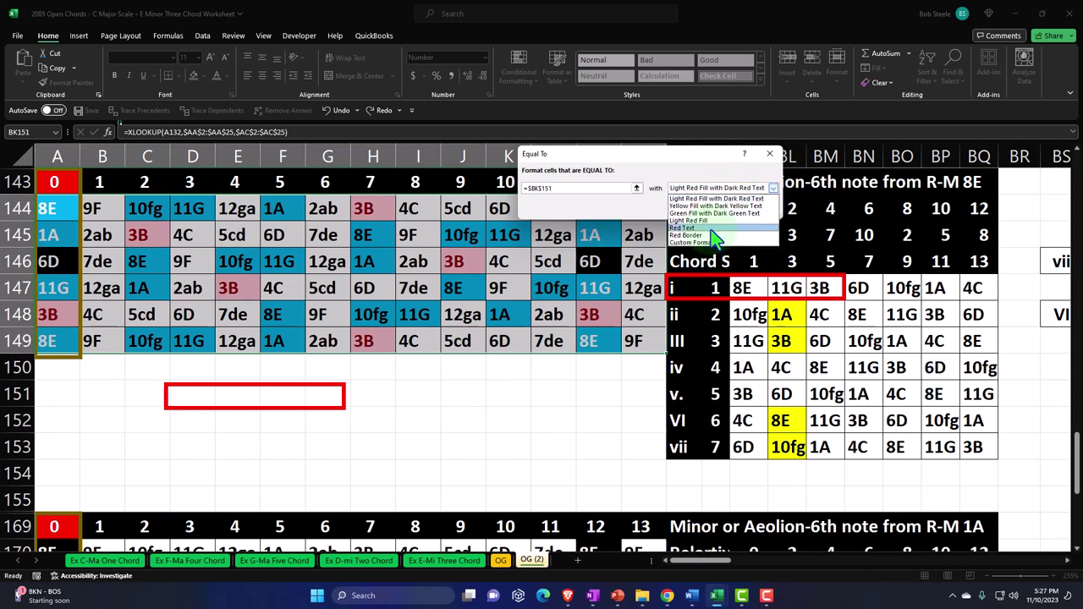
{"action": "left_click", "coordinate": [706, 227]}
{"action": "left_click", "coordinate": [581, 156]}
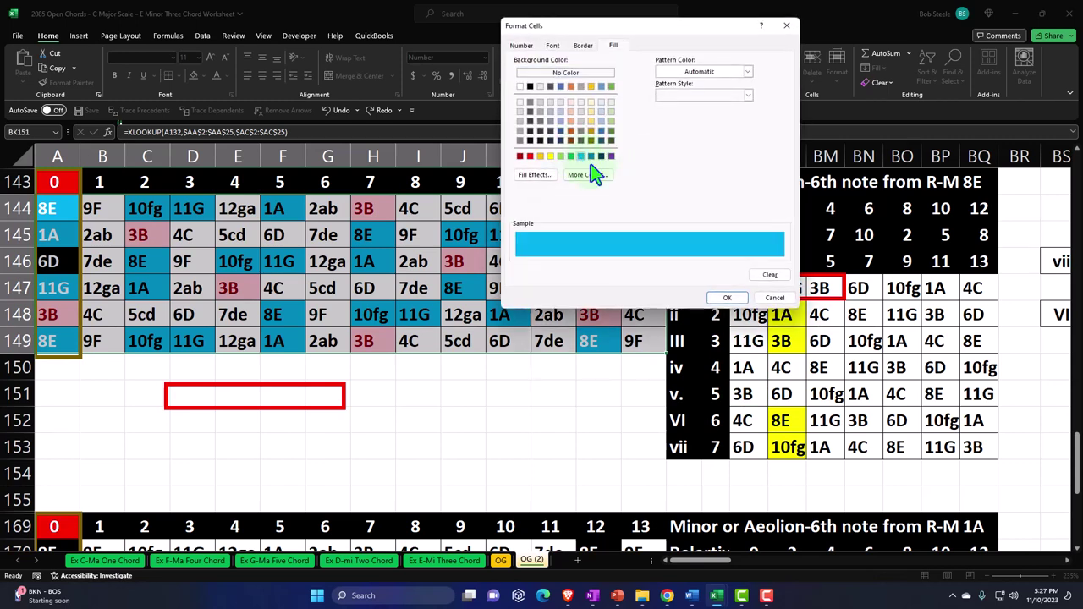
{"action": "left_click", "coordinate": [728, 297]}
{"action": "left_click", "coordinate": [718, 210]}
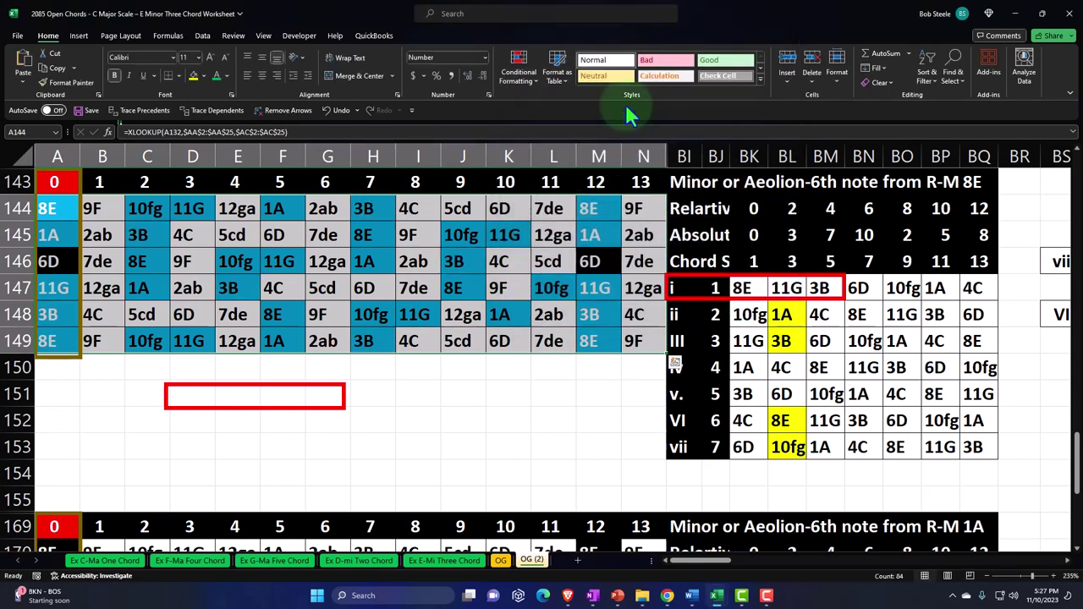
Add an Equal To rule giving cells equal to 4C (BK152) a cyan fill
{"action": "left_click", "coordinate": [521, 71]}
{"action": "mouse_move", "coordinate": [550, 108]}
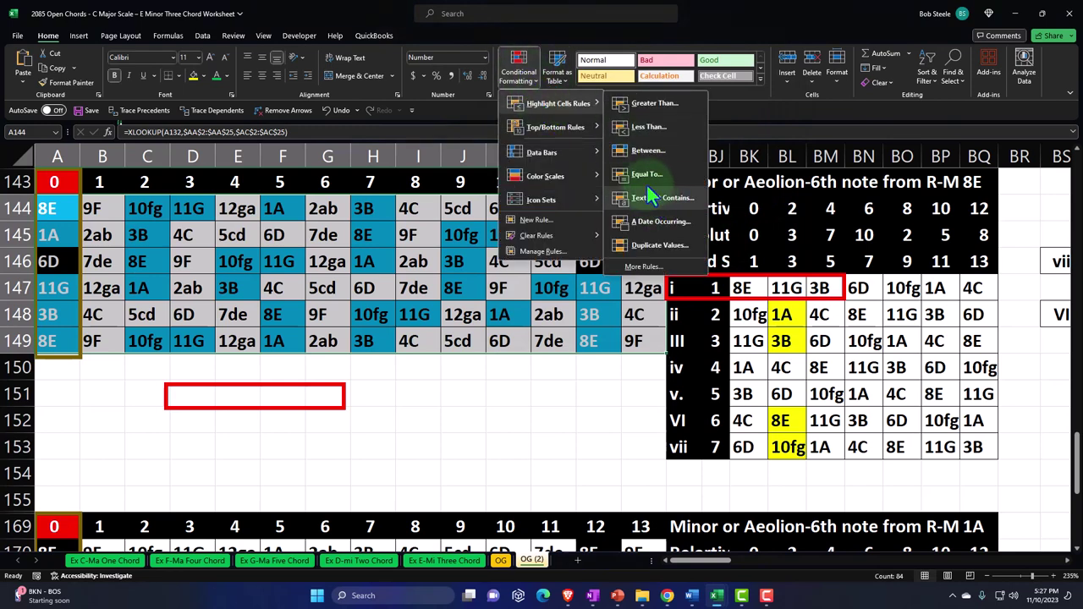
{"action": "left_click", "coordinate": [649, 181]}
{"action": "left_click", "coordinate": [749, 421]}
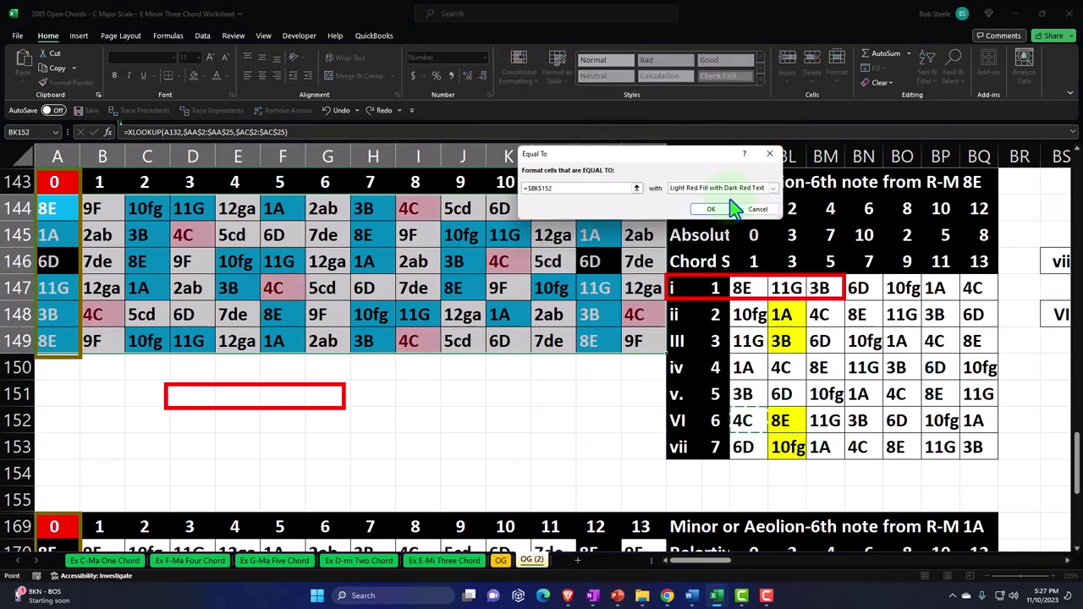
{"action": "left_click", "coordinate": [722, 188]}
{"action": "left_click", "coordinate": [702, 242]}
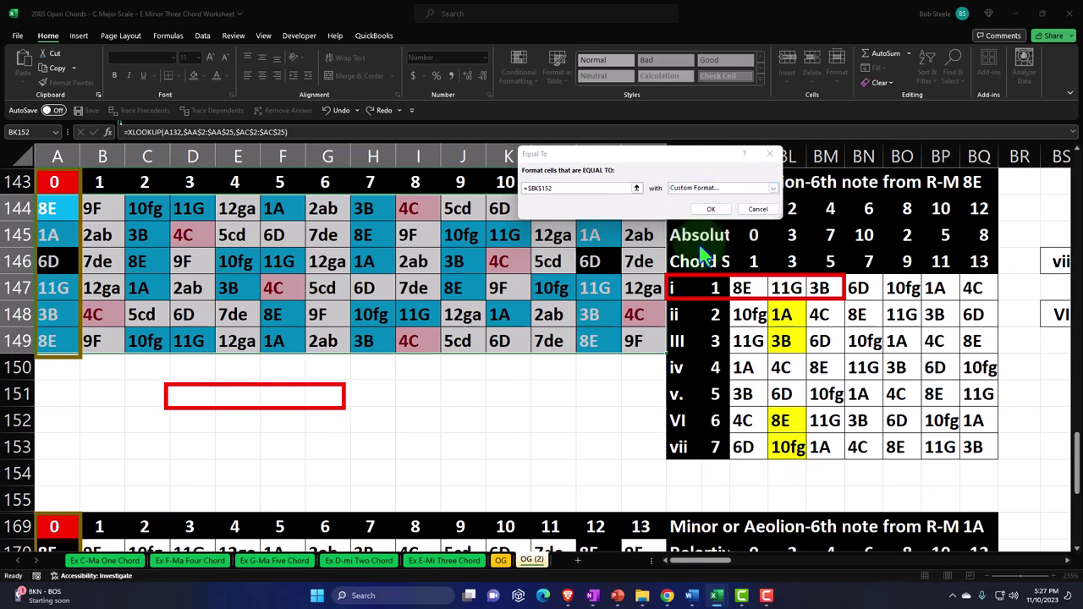
{"action": "left_click", "coordinate": [581, 157]}
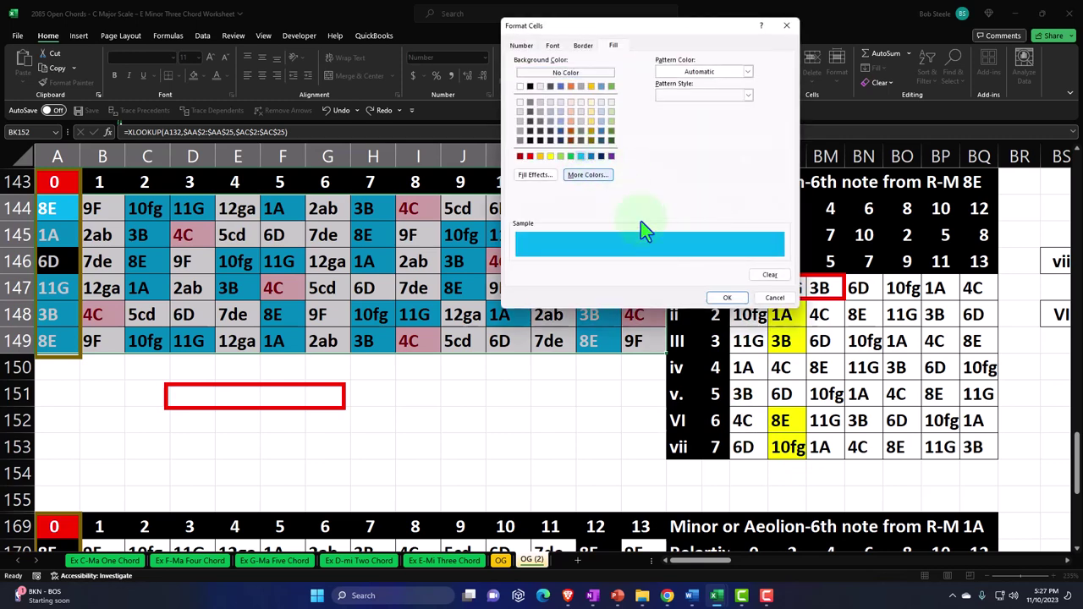
{"action": "left_click", "coordinate": [720, 296]}
{"action": "left_click", "coordinate": [721, 212]}
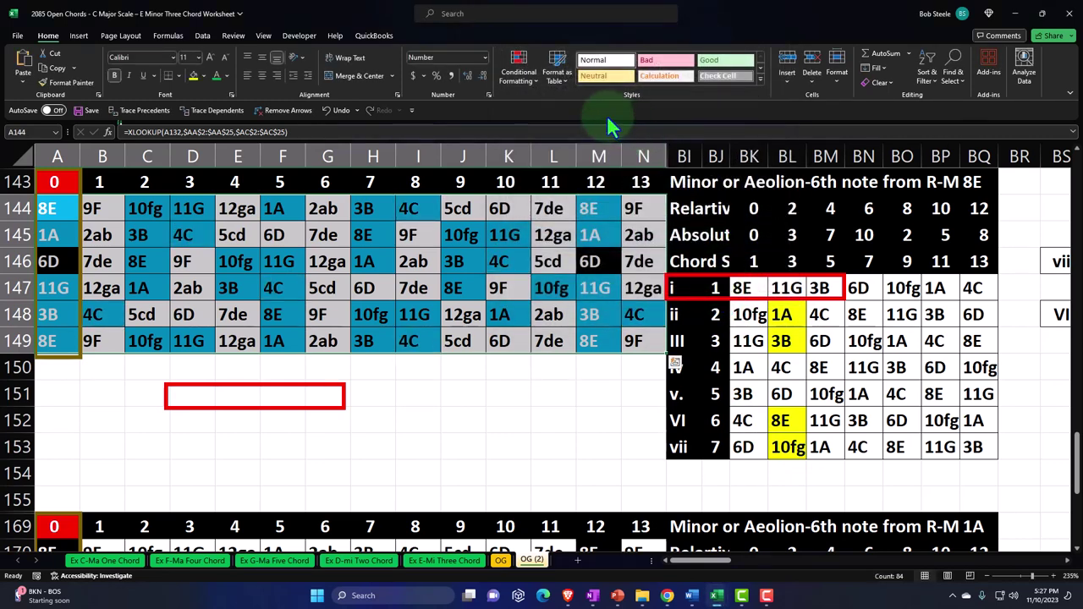
Add an Equal To rule giving cells equal to 6D (BK153) a blue custom fill
{"action": "left_click", "coordinate": [519, 74]}
{"action": "mouse_move", "coordinate": [550, 103]}
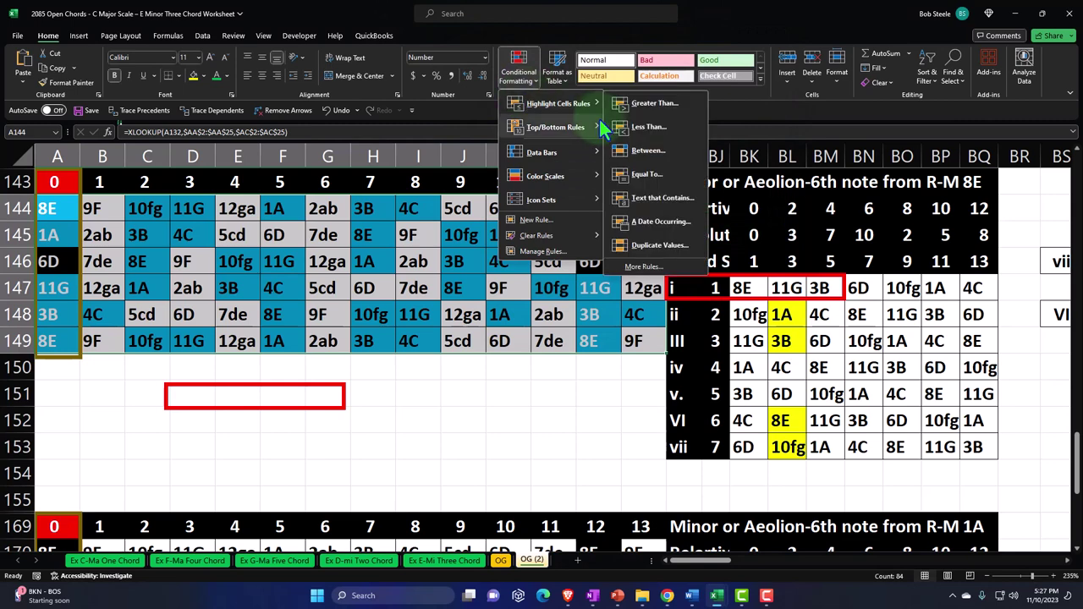
{"action": "left_click", "coordinate": [643, 174]}
{"action": "left_click", "coordinate": [743, 447]}
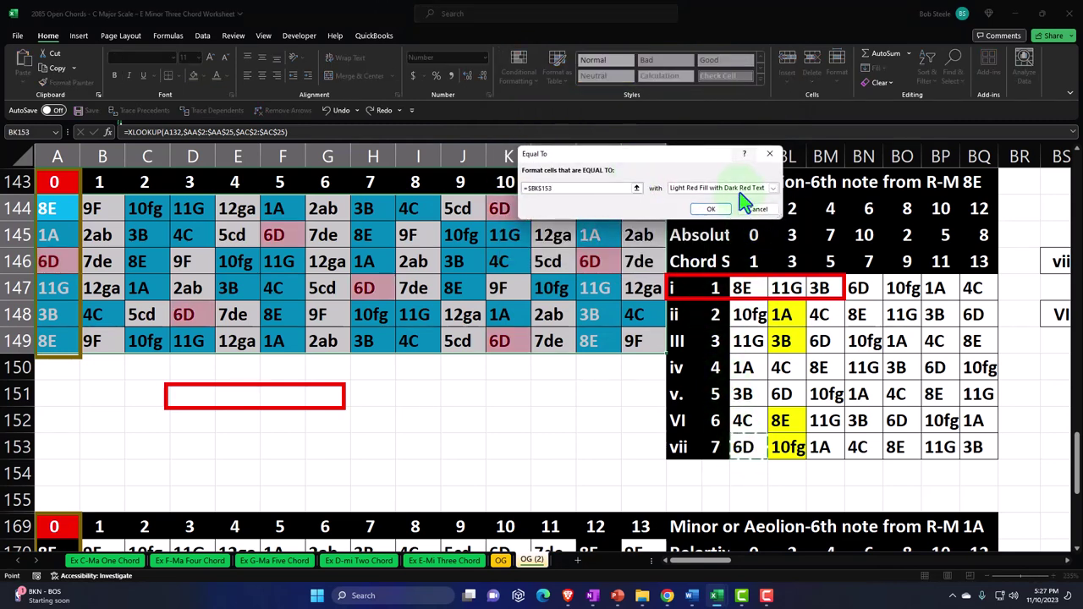
{"action": "left_click", "coordinate": [736, 188]}
{"action": "left_click", "coordinate": [711, 258]}
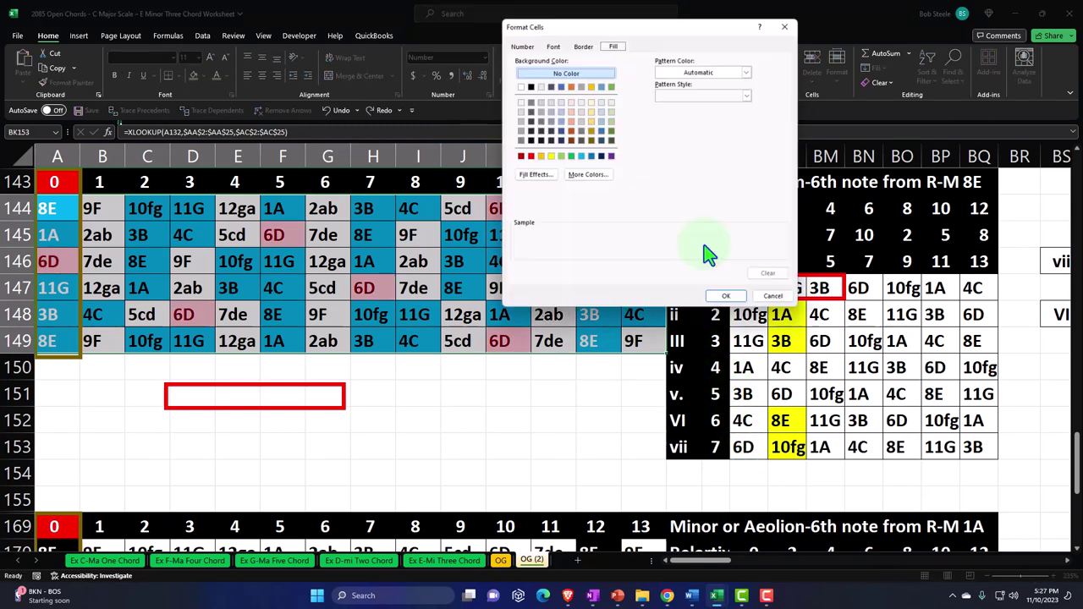
{"action": "left_click", "coordinate": [576, 155]}
{"action": "left_click", "coordinate": [727, 297]}
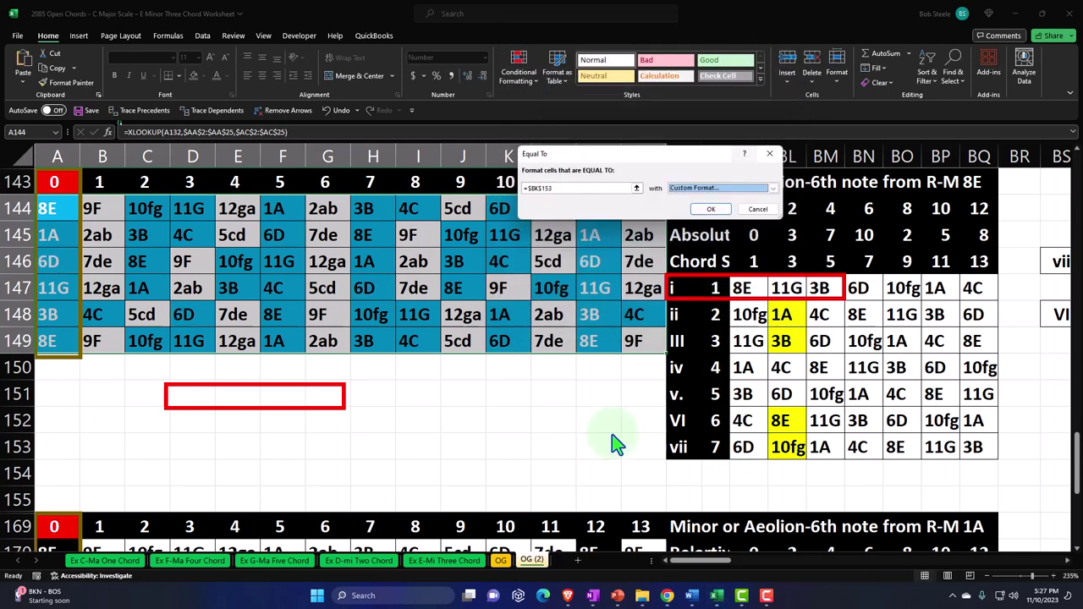
{"action": "left_click", "coordinate": [711, 209]}
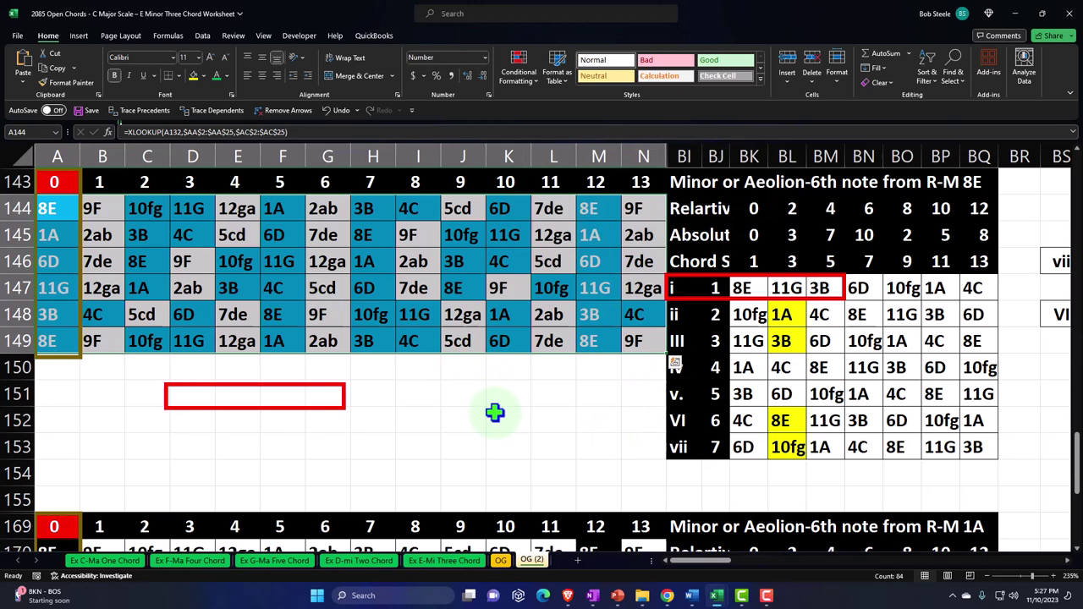
Move the red outline box onto the lower grid and stretch it over frets 1–3, rows 143–149
{"action": "left_click_drag", "start_coordinate": [344, 405], "coordinate": [210, 193]}
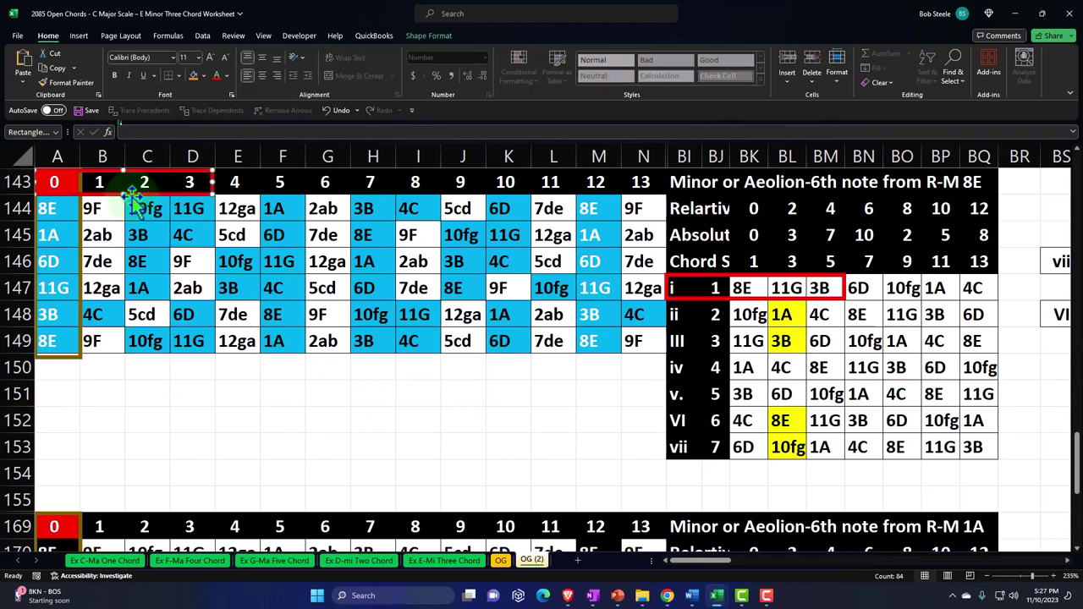
{"action": "left_click_drag", "start_coordinate": [123, 193], "coordinate": [120, 354]}
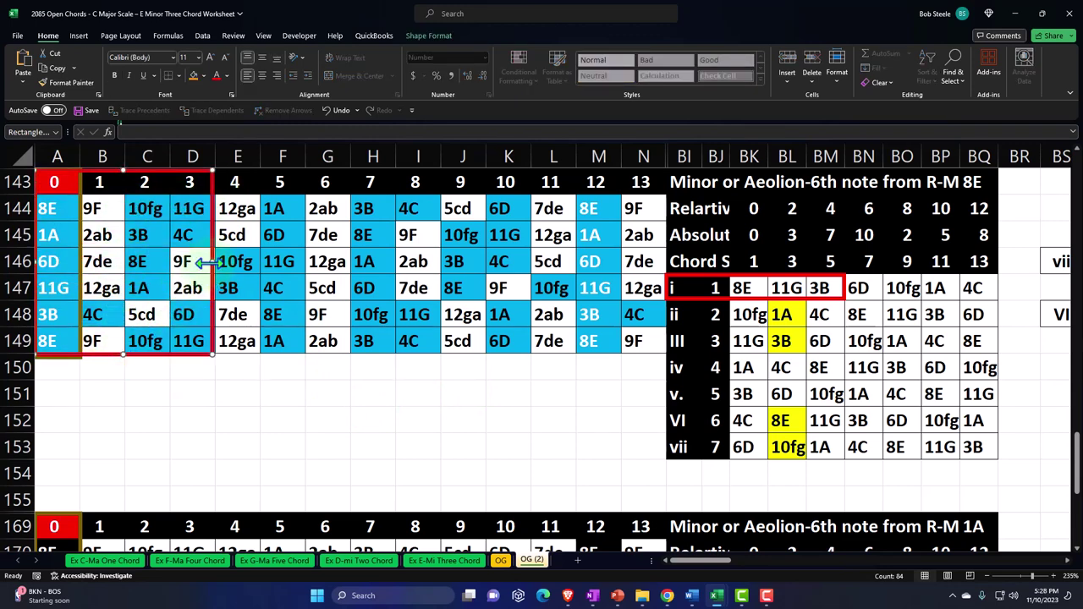
{"action": "scroll", "coordinate": [227, 322], "scroll_direction": "up", "scroll_amount": 10}
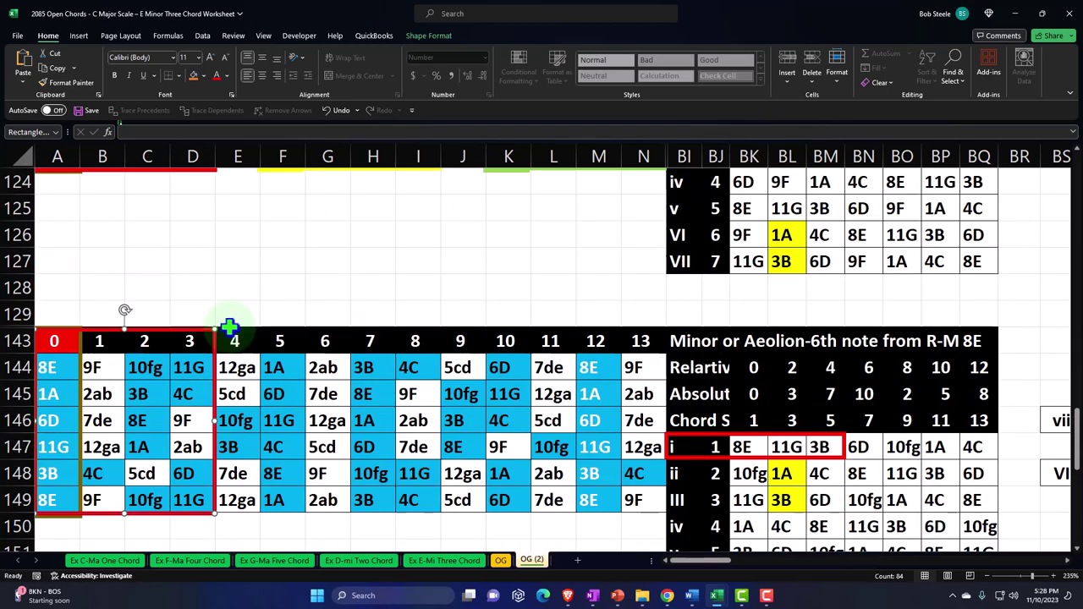
{"action": "scroll", "coordinate": [228, 330], "scroll_direction": "up", "scroll_amount": 10}
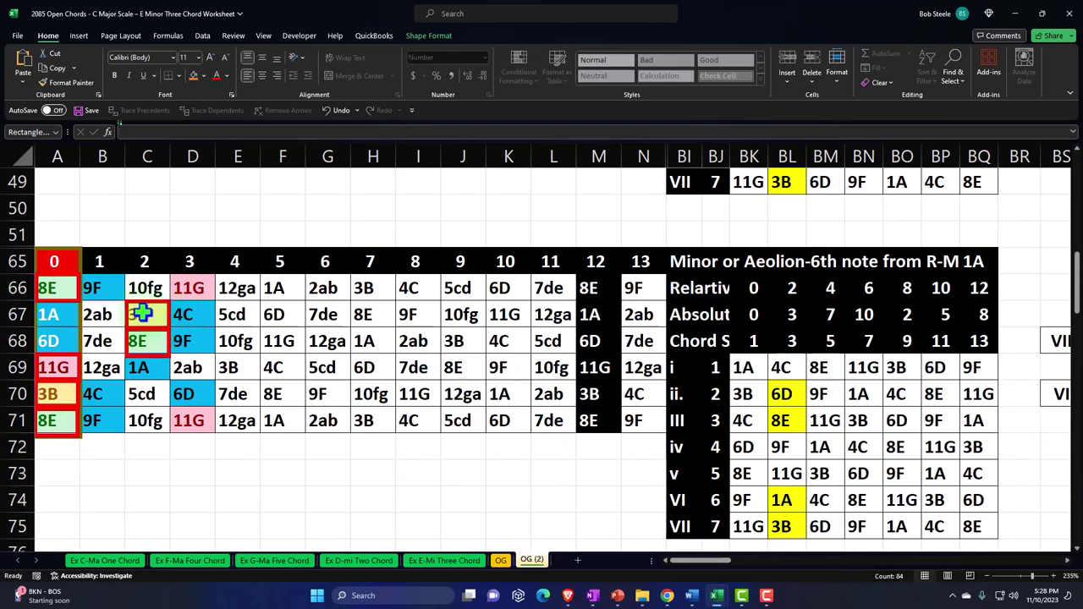
Select A144:D149 of the lower grid for new highlight rules
{"action": "scroll", "coordinate": [142, 313], "scroll_direction": "down", "scroll_amount": 15}
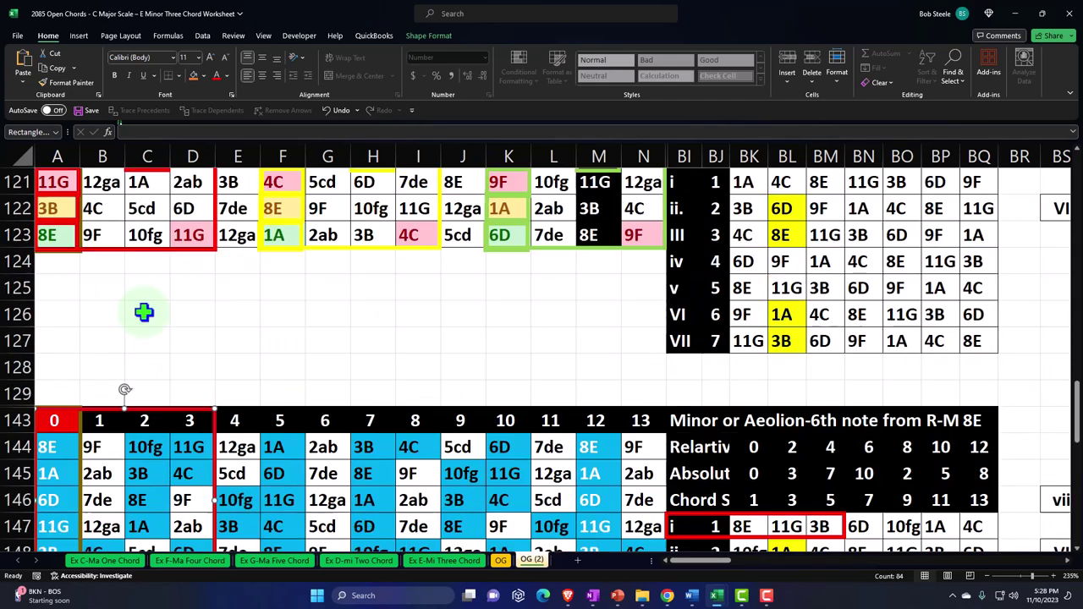
{"action": "scroll", "coordinate": [142, 313], "scroll_direction": "down", "scroll_amount": 3}
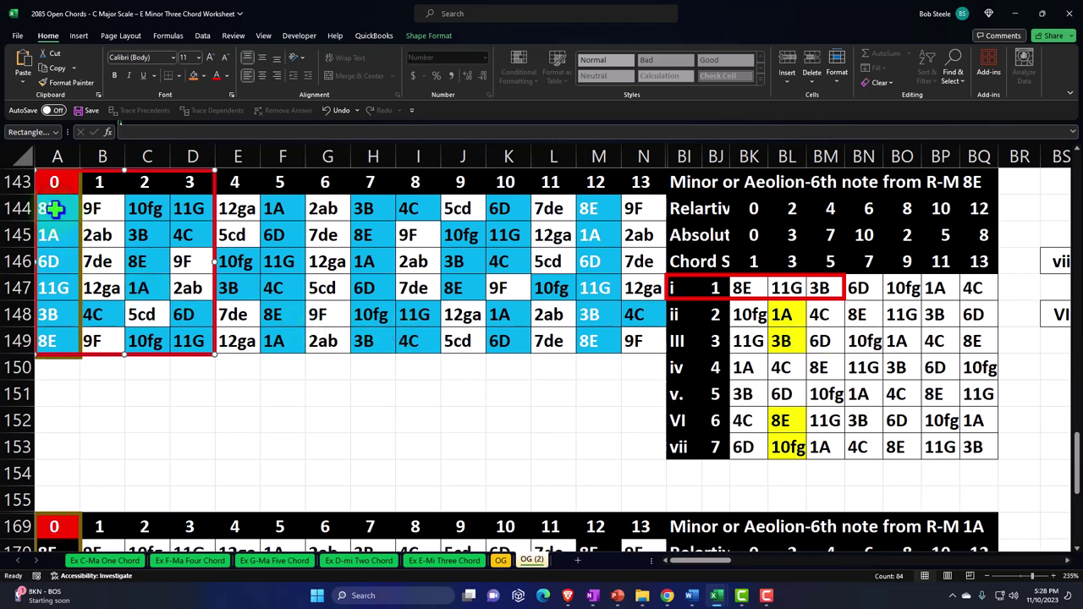
{"action": "left_click_drag", "start_coordinate": [54, 208], "coordinate": [186, 338]}
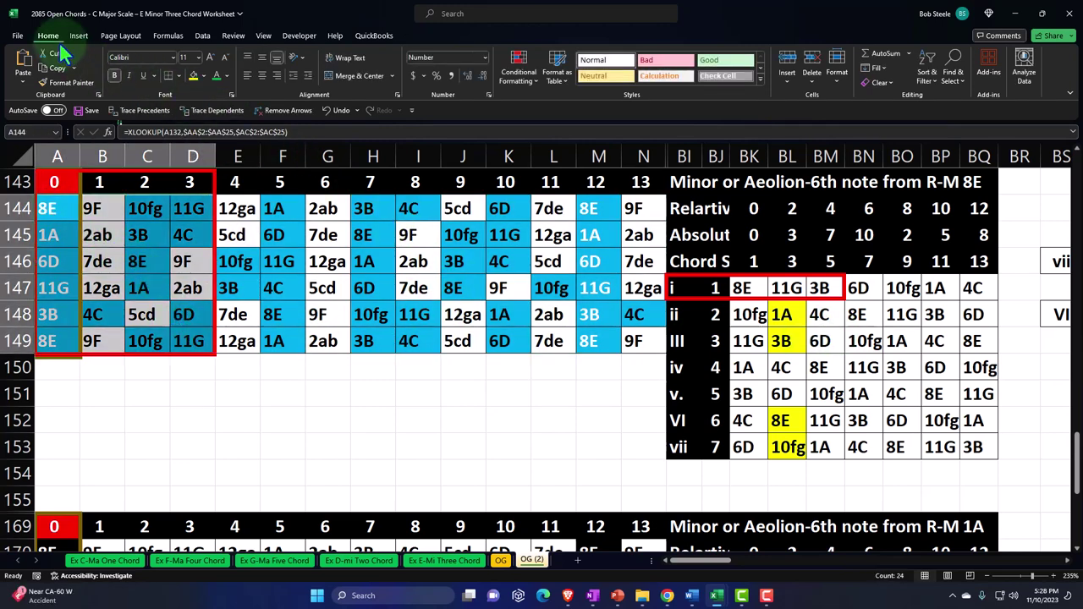
{"action": "left_click", "coordinate": [516, 69]}
Highlight cells equal to 8E (BK147) with green fill and dark green text
{"action": "mouse_move", "coordinate": [542, 103]}
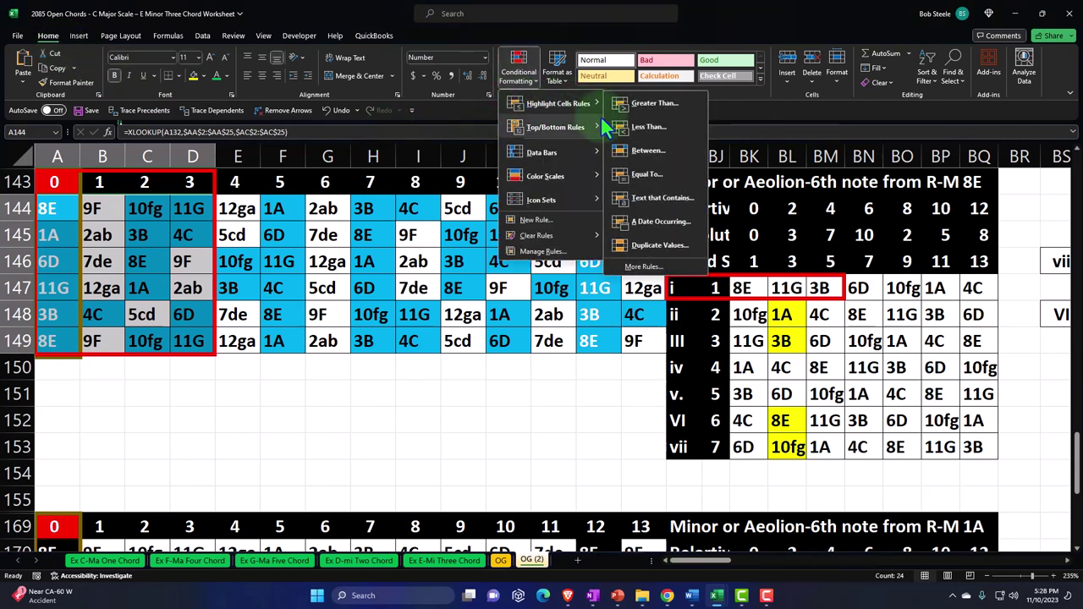
{"action": "left_click", "coordinate": [640, 175]}
{"action": "left_click", "coordinate": [746, 289]}
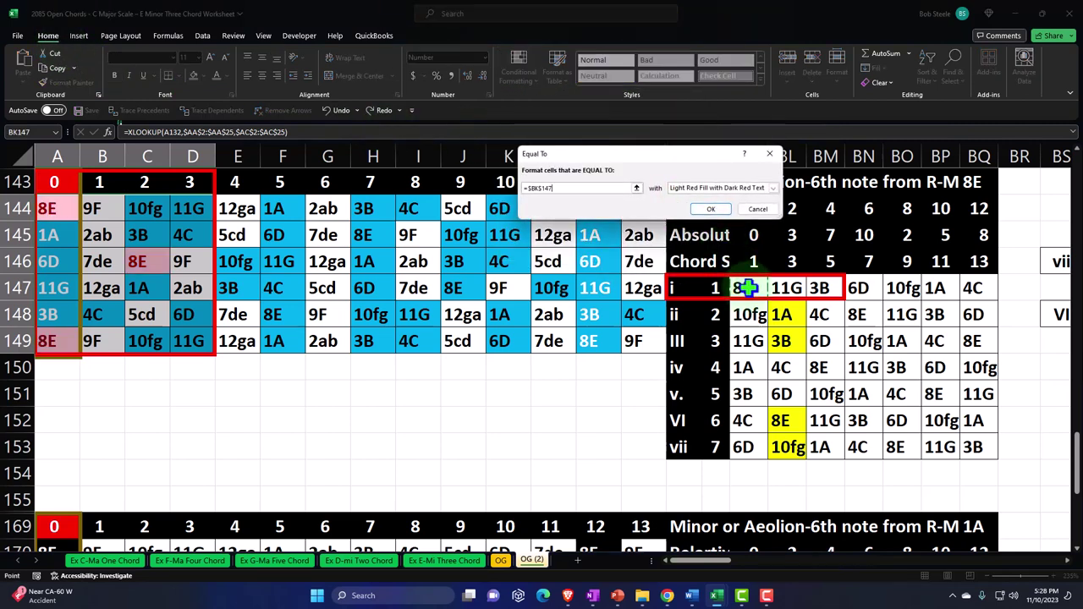
{"action": "left_click", "coordinate": [726, 187]}
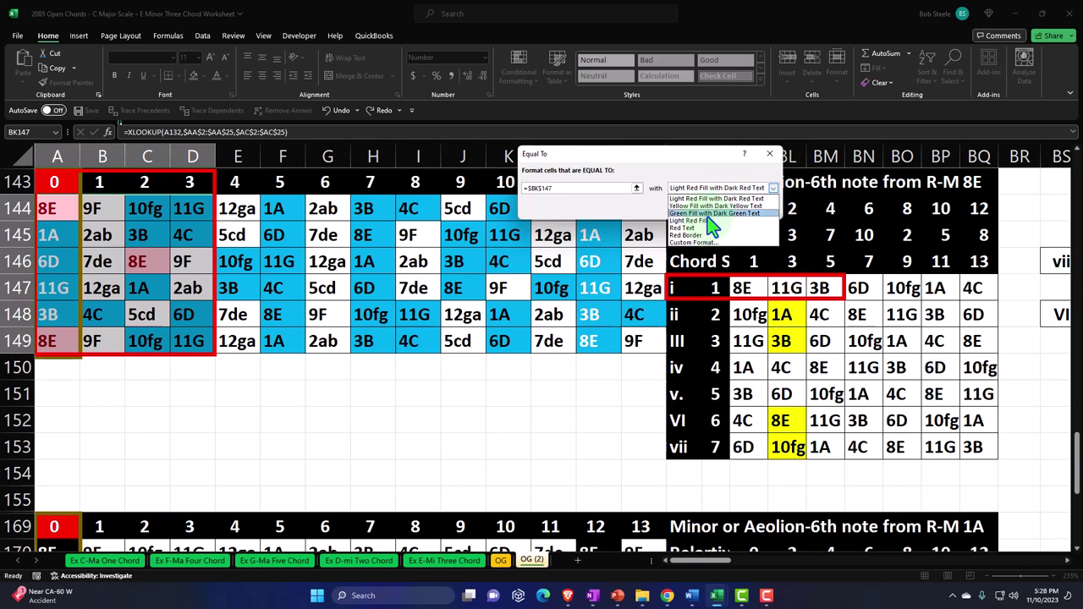
{"action": "left_click", "coordinate": [712, 213]}
{"action": "left_click", "coordinate": [695, 235]}
Highlight cells equal to 11G (BL147) with the light red fill
{"action": "left_click", "coordinate": [519, 67]}
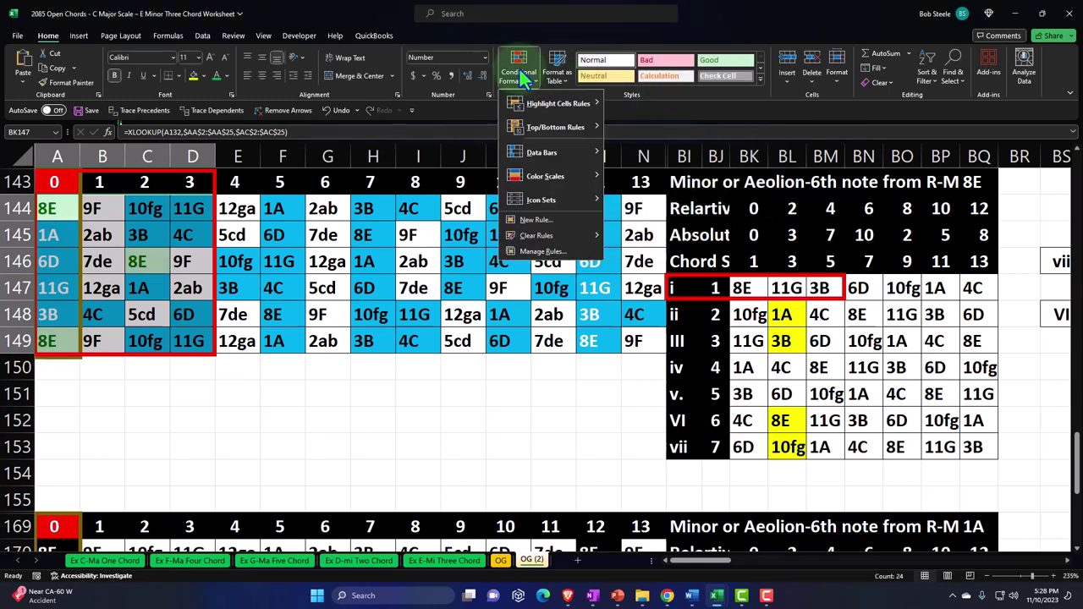
{"action": "mouse_move", "coordinate": [525, 98]}
{"action": "left_click", "coordinate": [644, 187]}
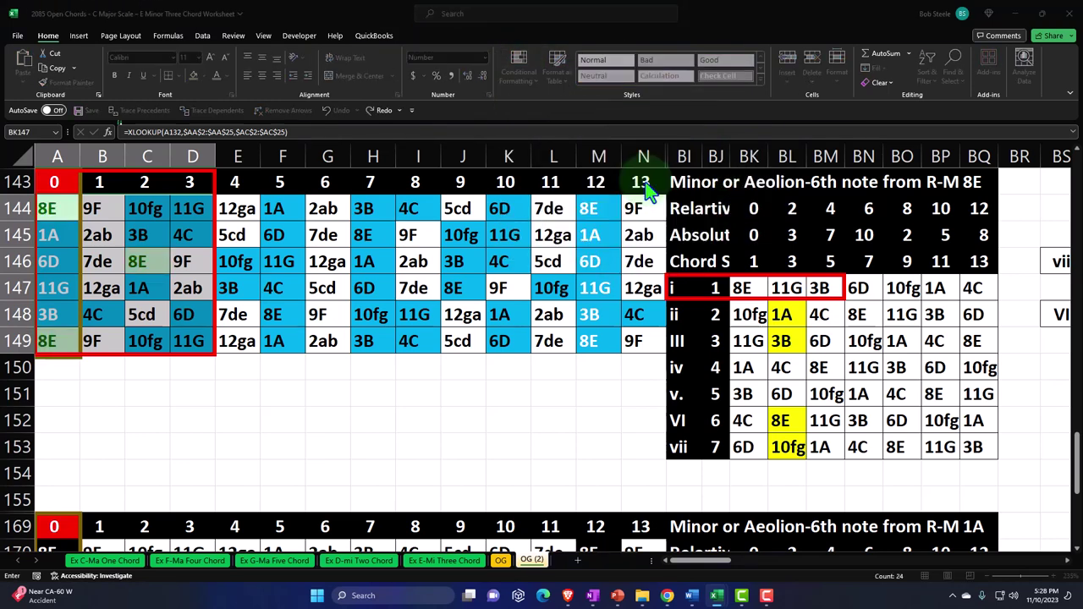
{"action": "left_click", "coordinate": [785, 287]}
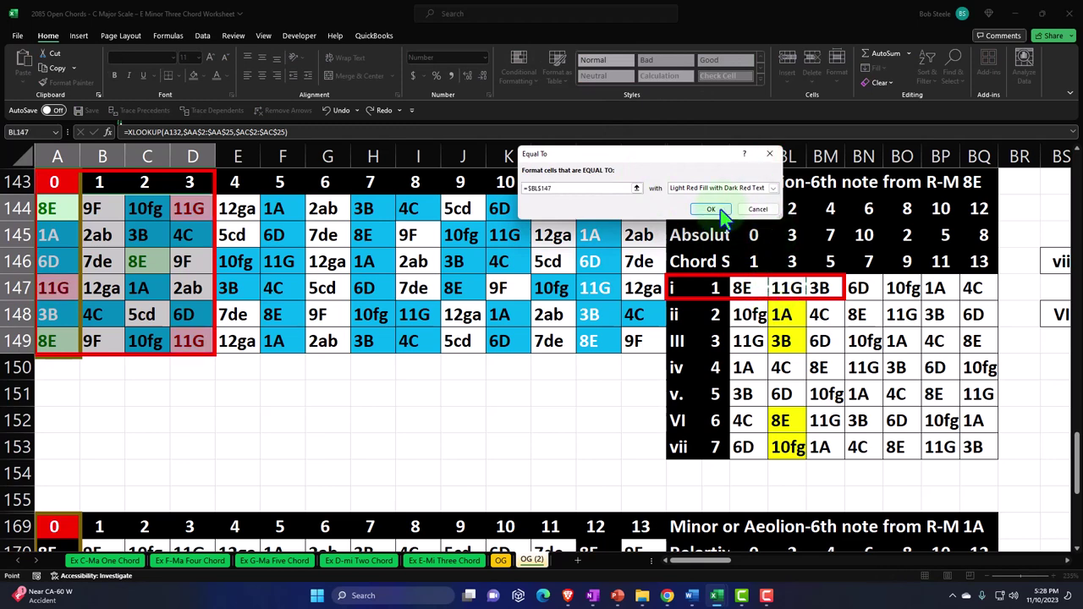
{"action": "left_click", "coordinate": [710, 209]}
Highlight cells equal to 3B (BM147) with yellow fill and dark yellow text
{"action": "left_click", "coordinate": [524, 74]}
{"action": "mouse_move", "coordinate": [526, 101]}
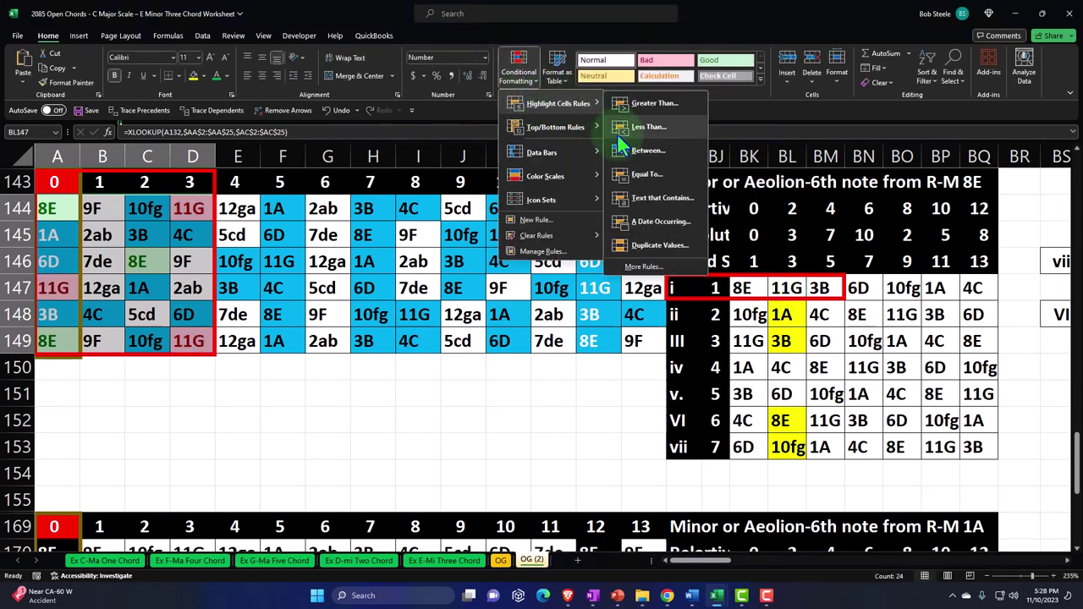
{"action": "left_click", "coordinate": [646, 173]}
{"action": "left_click", "coordinate": [819, 287]}
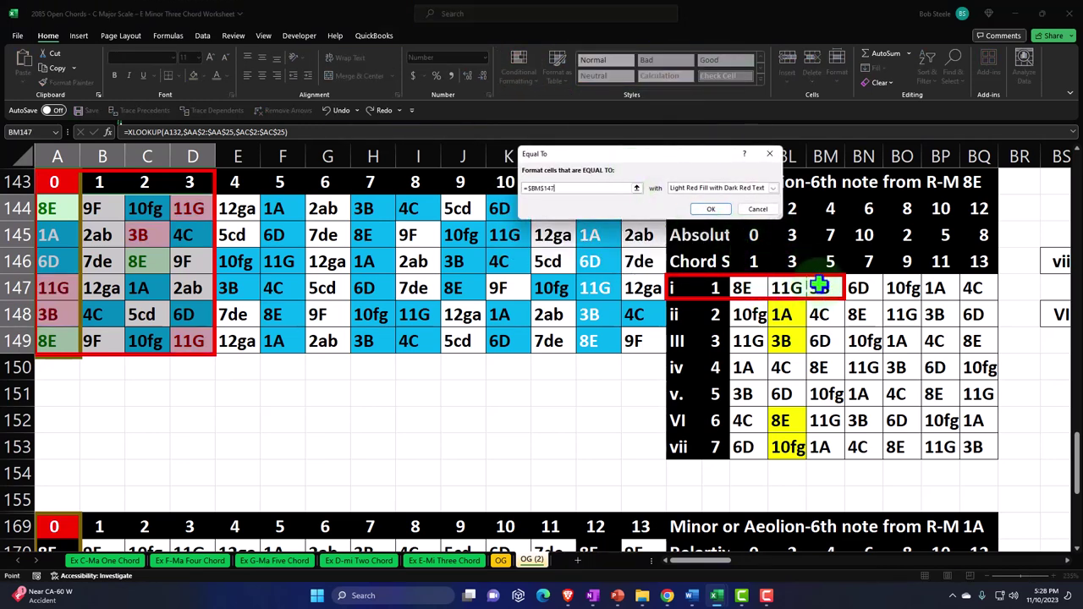
{"action": "left_click", "coordinate": [722, 188]}
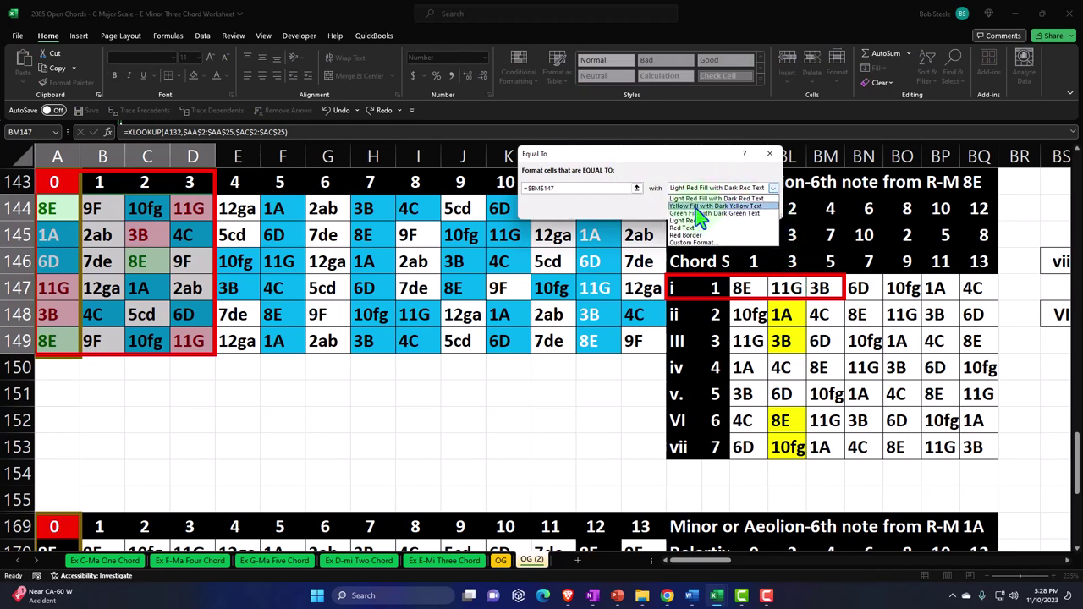
{"action": "left_click", "coordinate": [702, 206]}
{"action": "left_click", "coordinate": [711, 213]}
{"action": "left_click", "coordinate": [524, 345]}
Duplicate the three small red boxes from the row 117 grid onto A144, C145:C146 and A147:A149
{"action": "scroll", "coordinate": [491, 343], "scroll_direction": "up", "scroll_amount": 15}
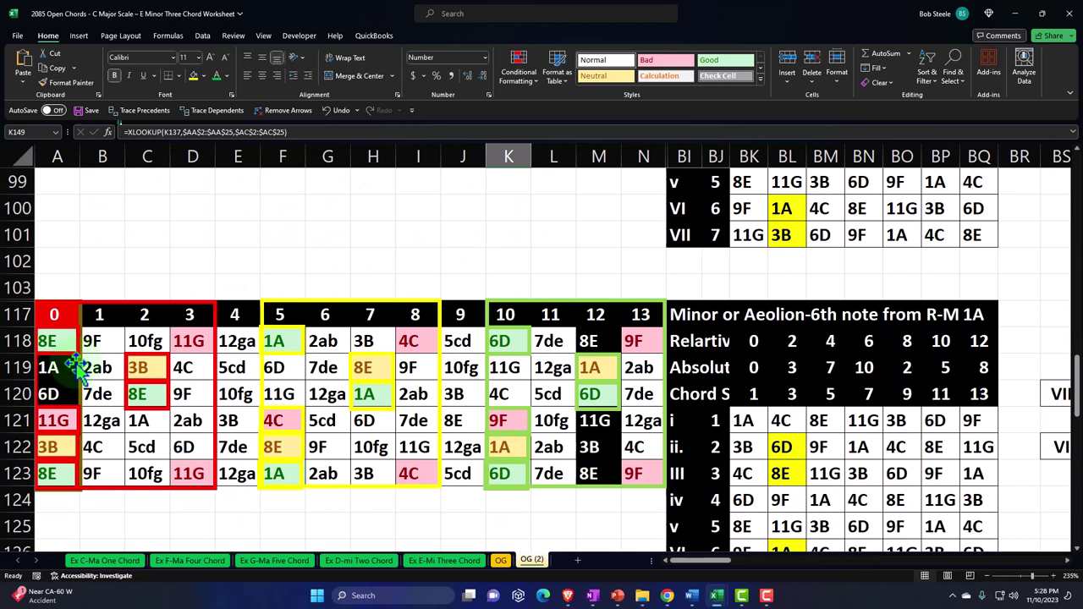
{"action": "left_click", "coordinate": [78, 366]}
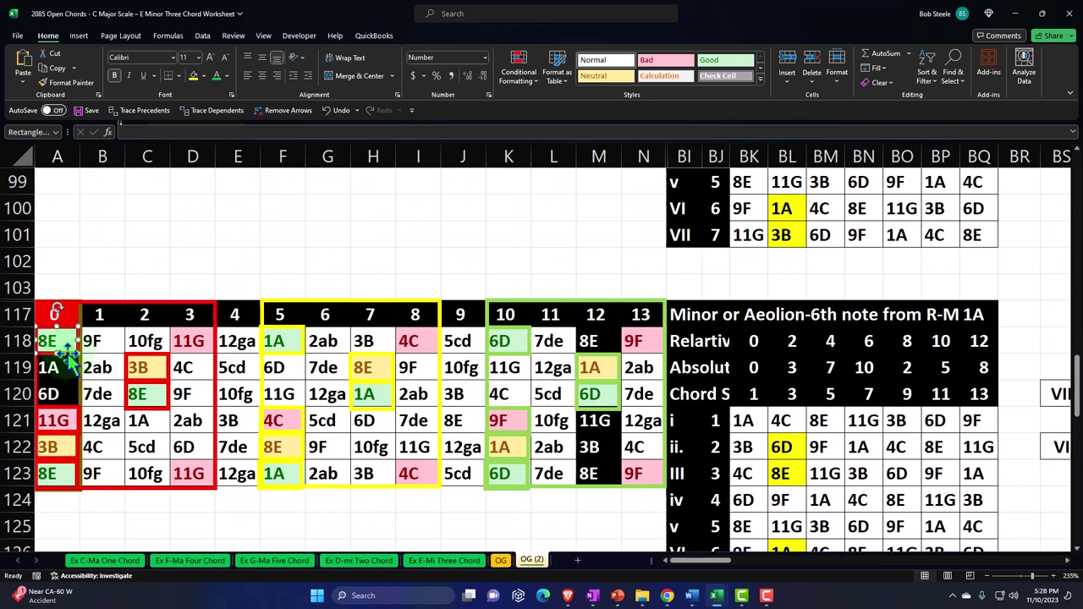
{"action": "left_click", "coordinate": [132, 369], "text": "ctrl"}
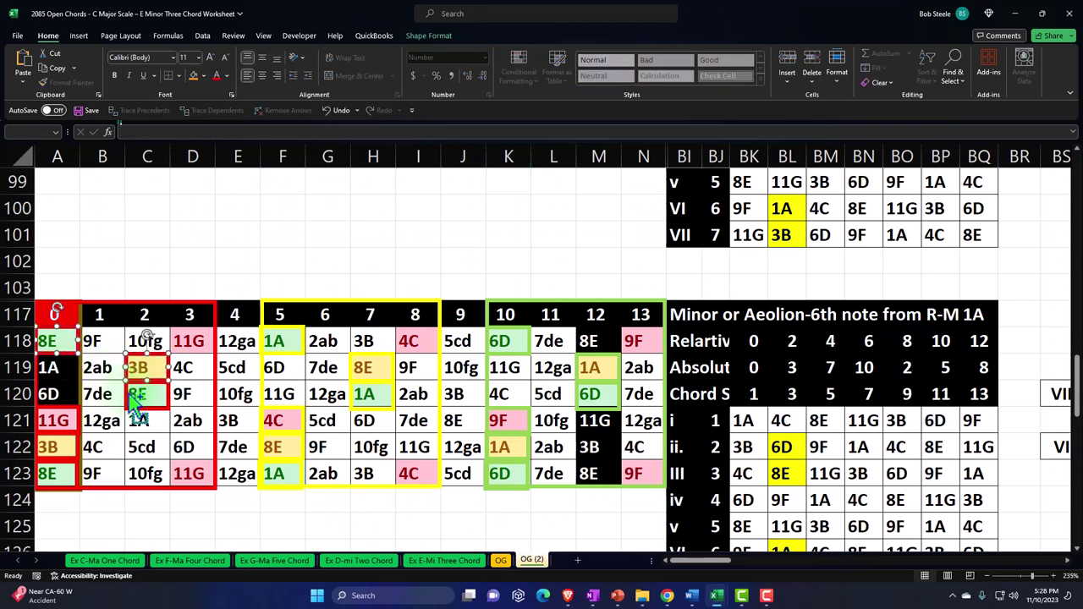
{"action": "left_click", "coordinate": [79, 425], "text": "ctrl"}
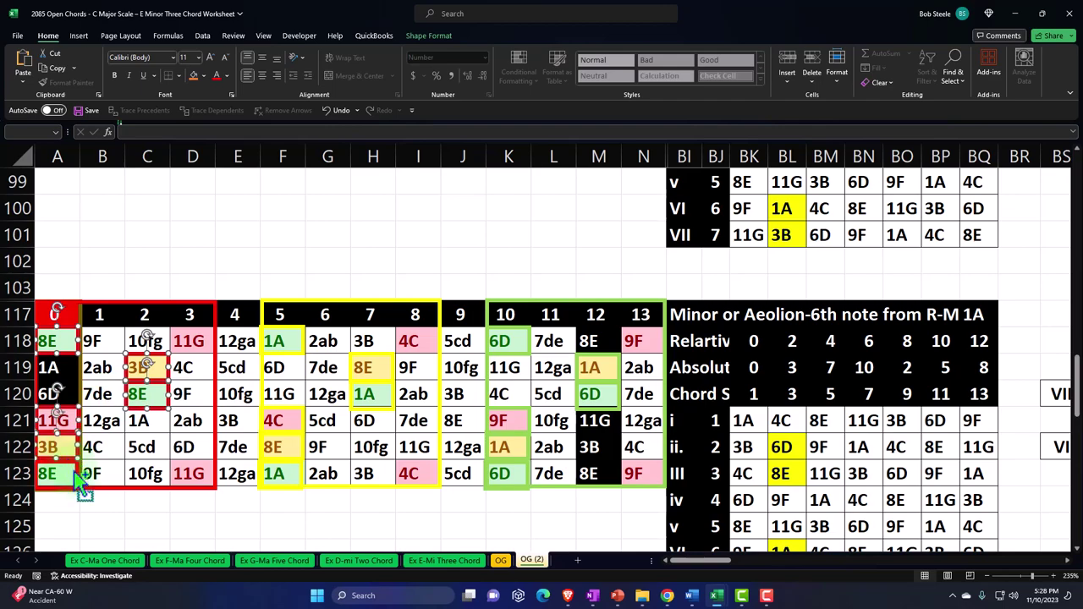
{"action": "scroll", "coordinate": [187, 449], "scroll_direction": "down", "scroll_amount": 6}
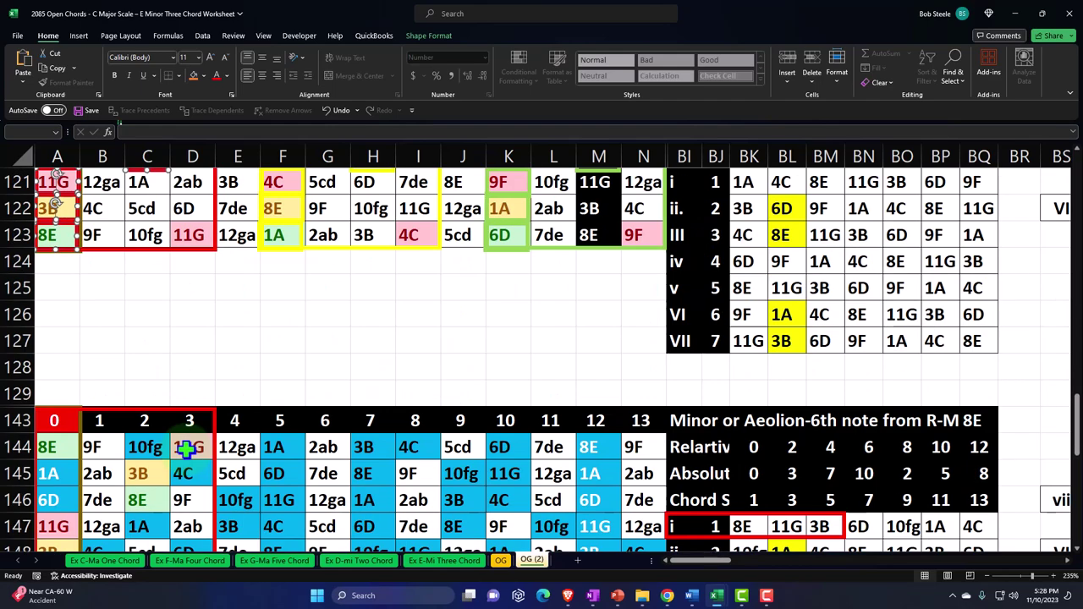
{"action": "scroll", "coordinate": [186, 448], "scroll_direction": "up", "scroll_amount": 1}
{"action": "scroll", "coordinate": [186, 448], "scroll_direction": "up", "scroll_amount": 1}
{"action": "key", "text": "ctrl+v"}
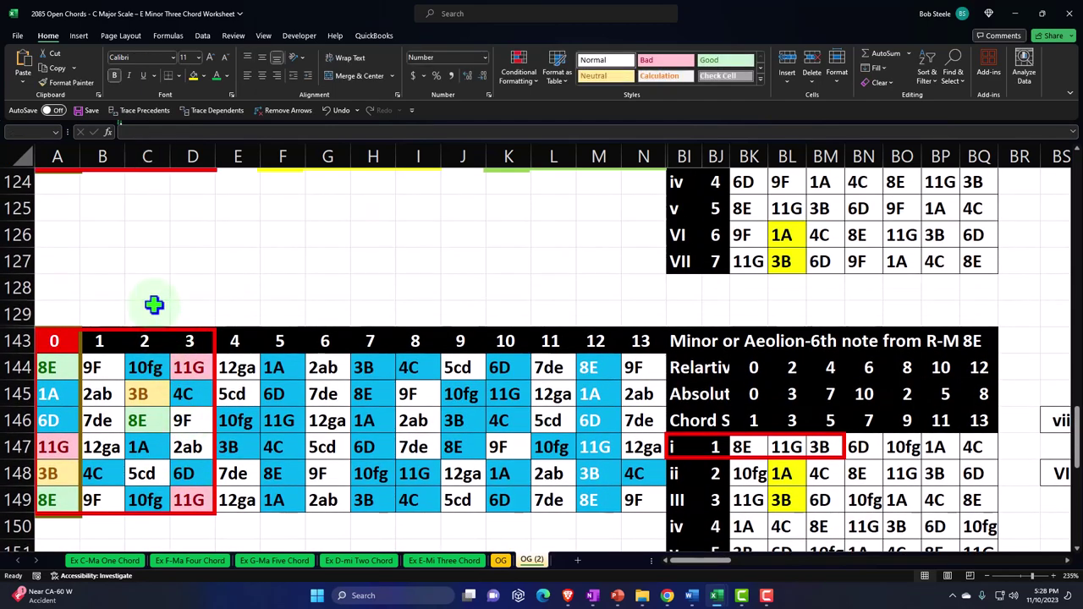
{"action": "left_click_drag", "start_coordinate": [157, 300], "coordinate": [67, 356]}
{"action": "left_click", "coordinate": [323, 254]}
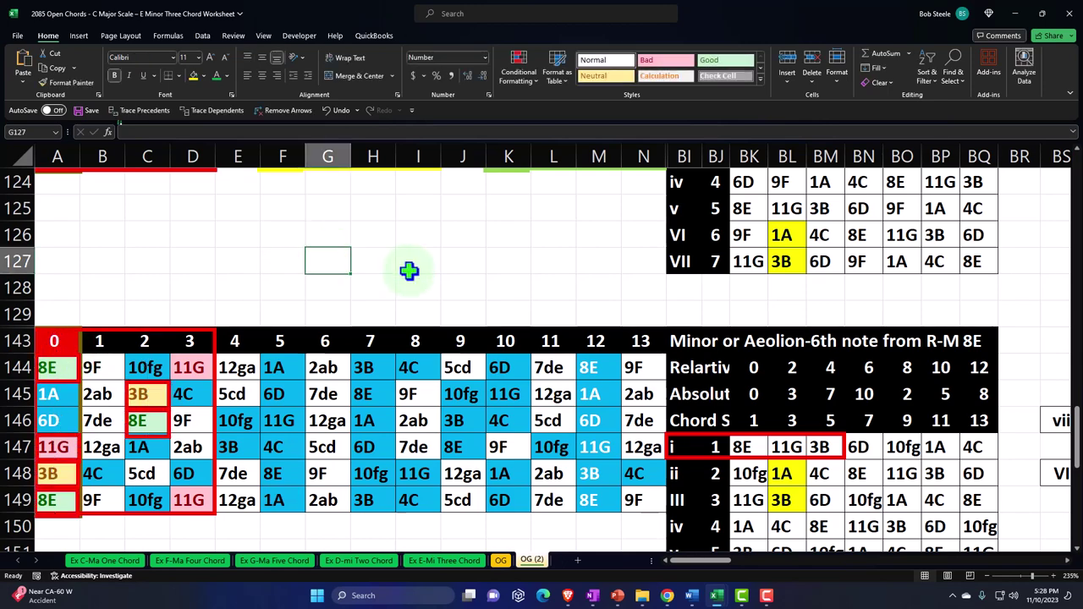
{"action": "scroll", "coordinate": [409, 270], "scroll_direction": "down", "scroll_amount": 1}
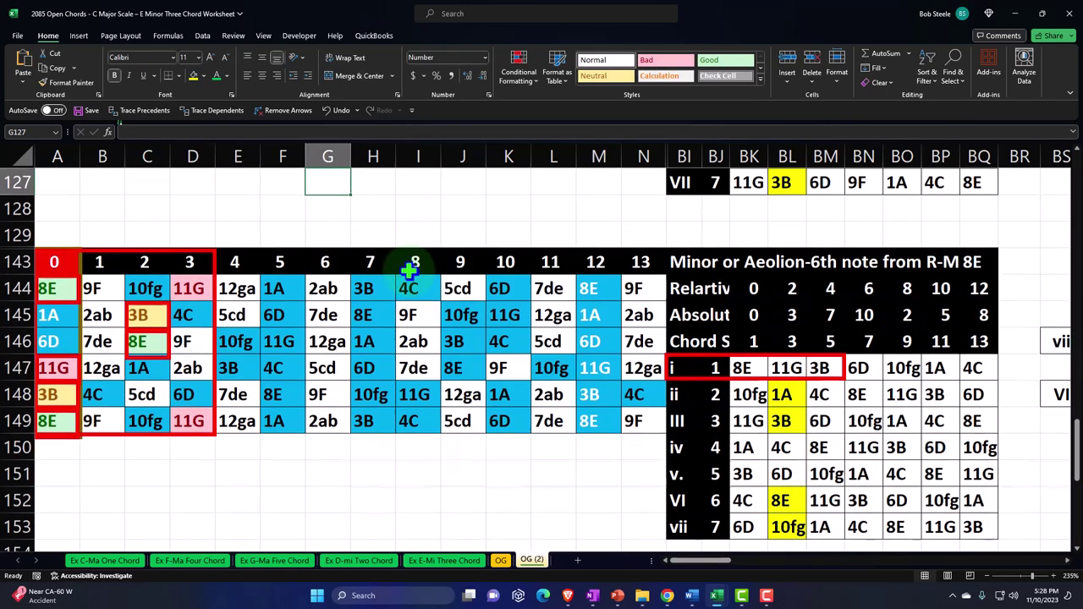
Paint the green 8E fill from A144 onto BK147 with Format Painter
{"action": "left_click", "coordinate": [1076, 550]}
{"action": "left_click", "coordinate": [1077, 550]}
{"action": "left_click", "coordinate": [499, 448]}
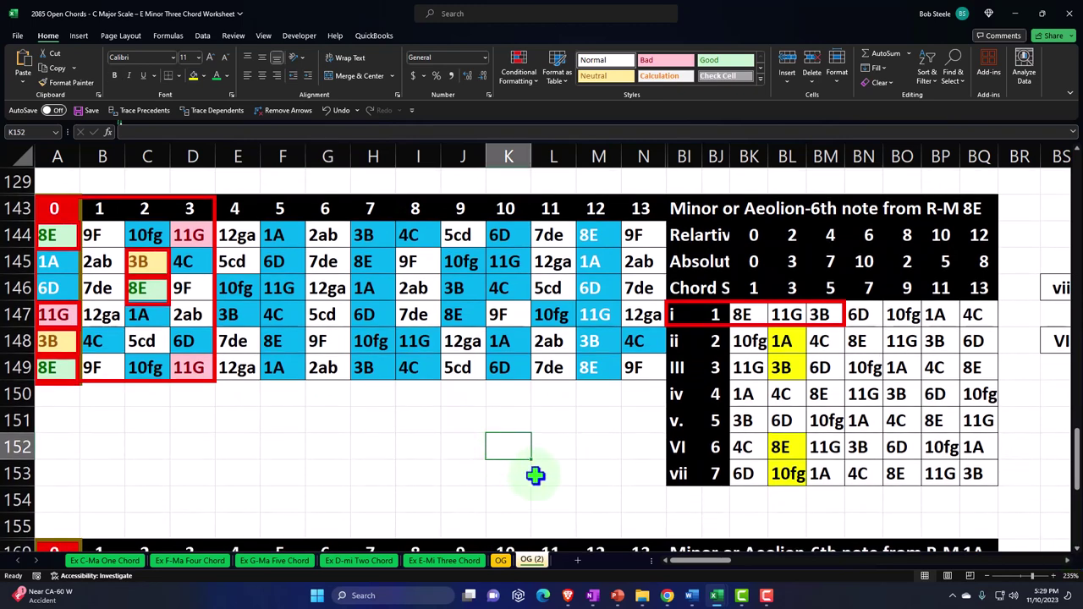
{"action": "left_click", "coordinate": [203, 440]}
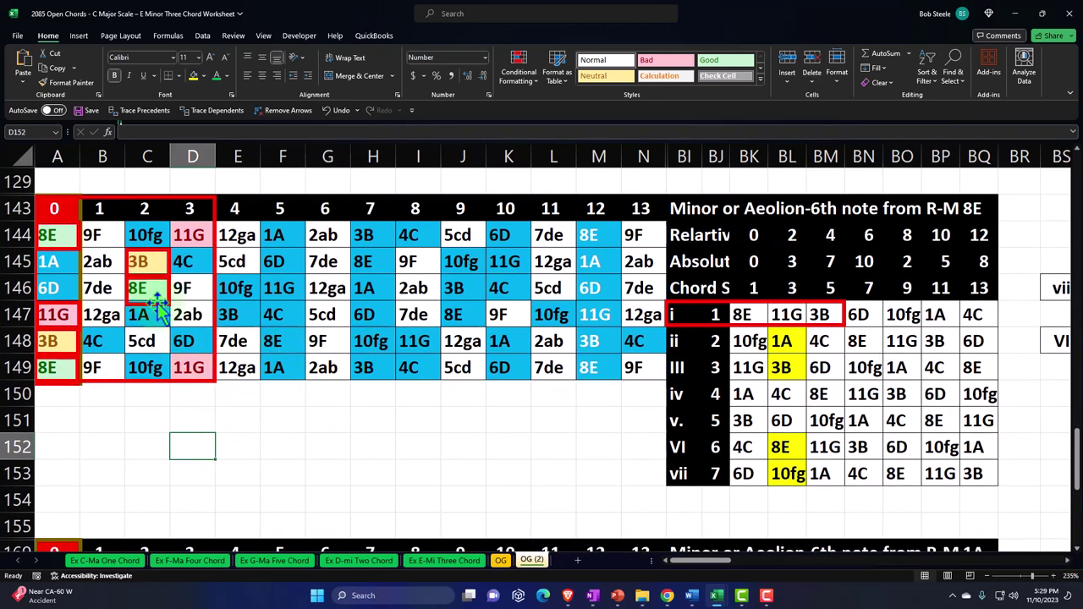
{"action": "left_click", "coordinate": [157, 302]}
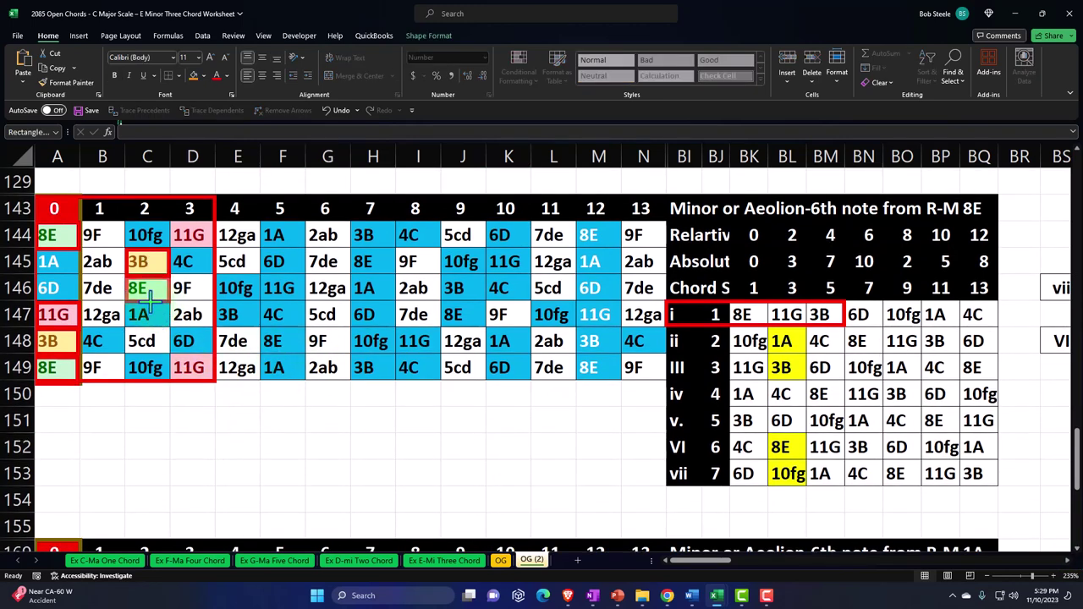
{"action": "left_click", "coordinate": [459, 488]}
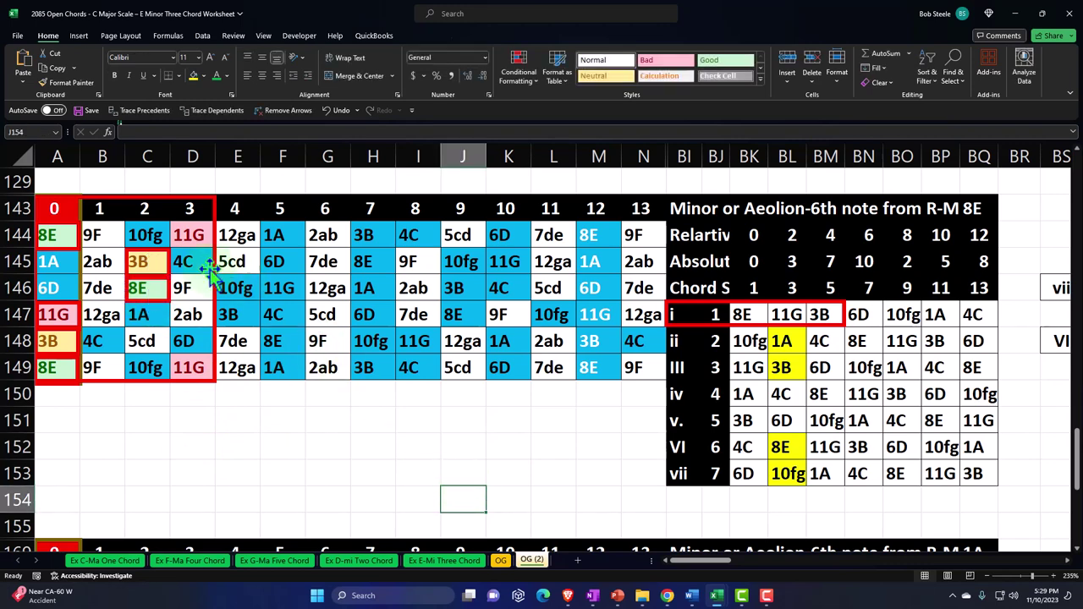
{"action": "left_click", "coordinate": [68, 236]}
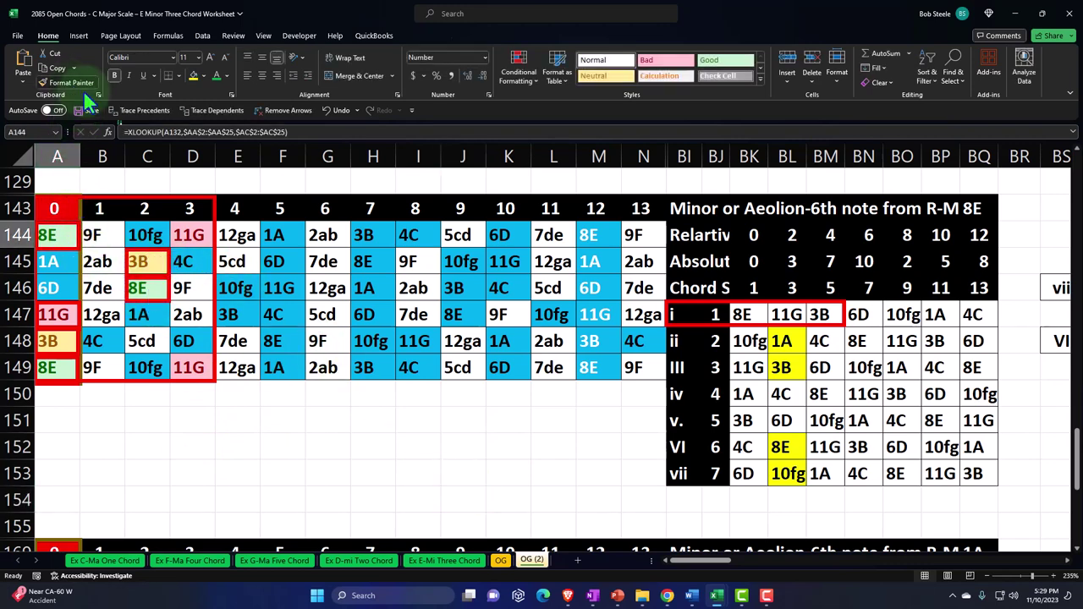
{"action": "left_click", "coordinate": [753, 305]}
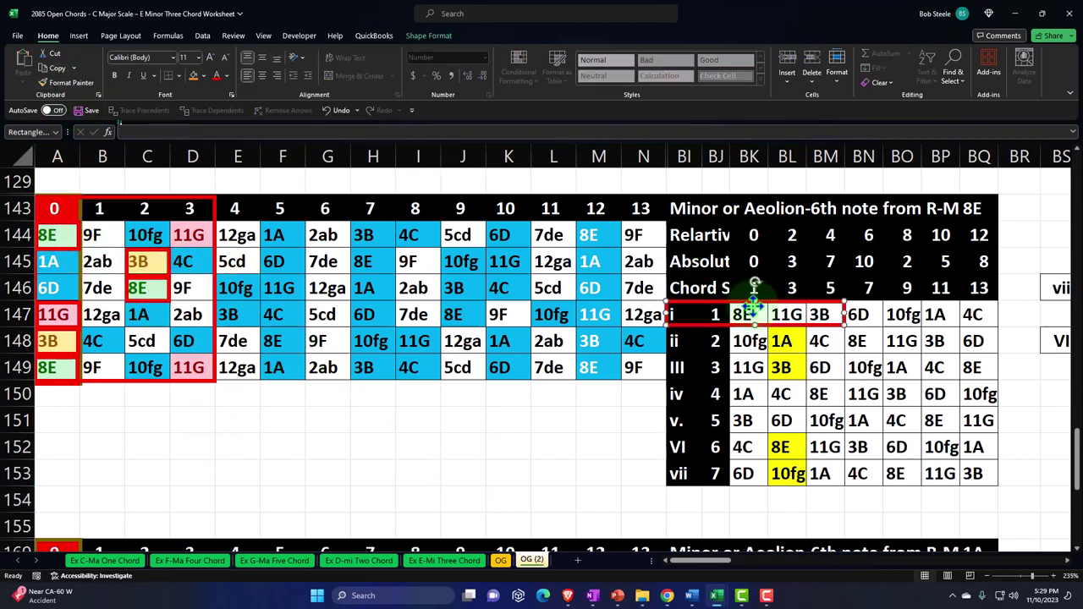
{"action": "left_click", "coordinate": [43, 241]}
{"action": "left_click", "coordinate": [54, 82]}
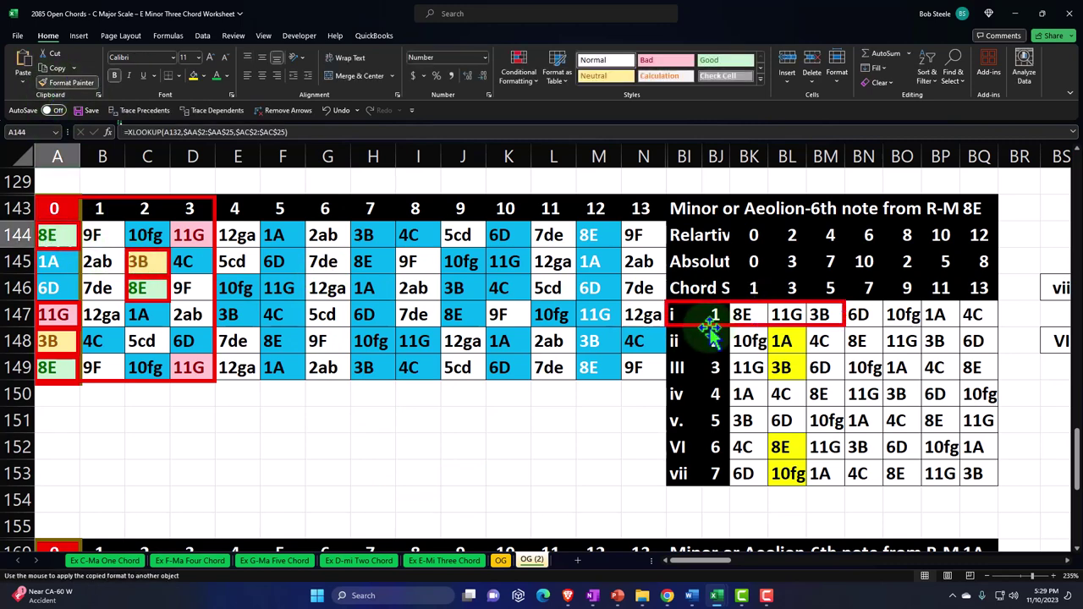
{"action": "left_click", "coordinate": [742, 314]}
Paint the pink 11G fill from D144 onto BL147
{"action": "left_click", "coordinate": [139, 258]}
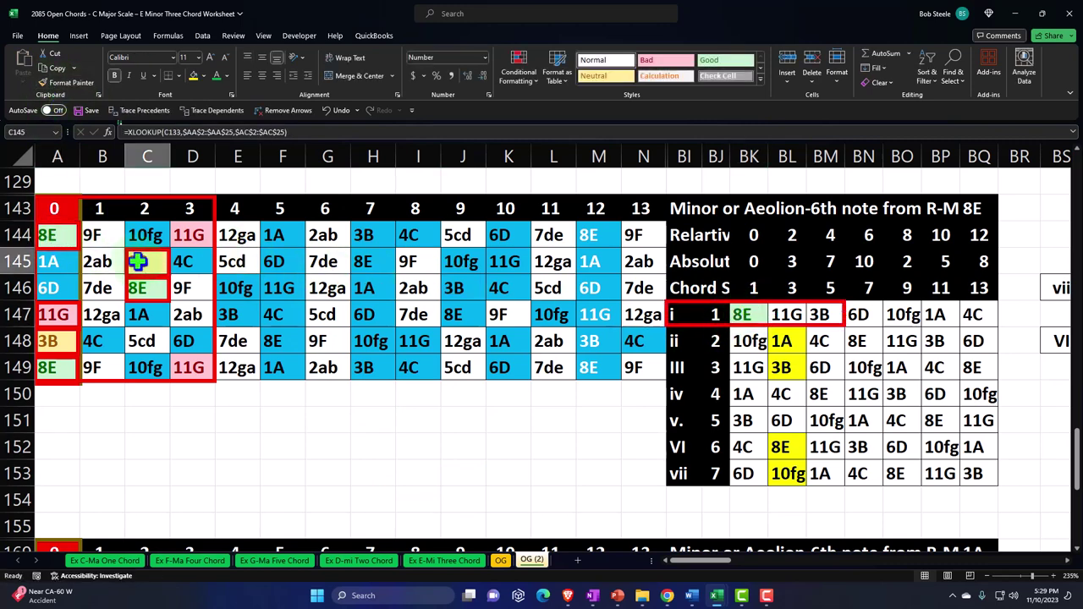
{"action": "left_click", "coordinate": [73, 88]}
{"action": "left_click", "coordinate": [787, 313]}
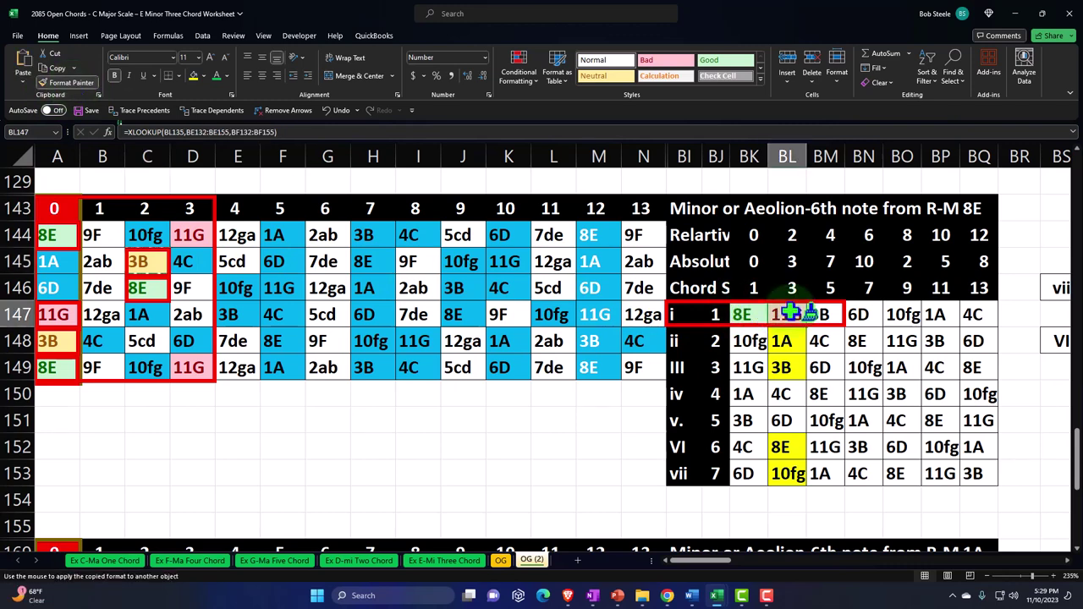
{"action": "left_click", "coordinate": [189, 234]}
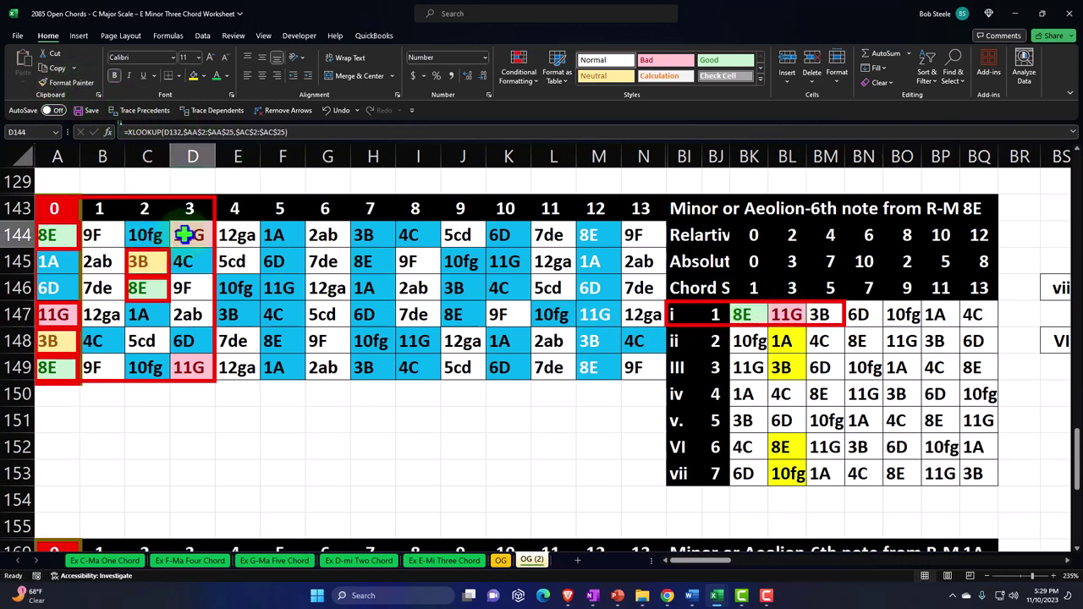
{"action": "left_click", "coordinate": [76, 83]}
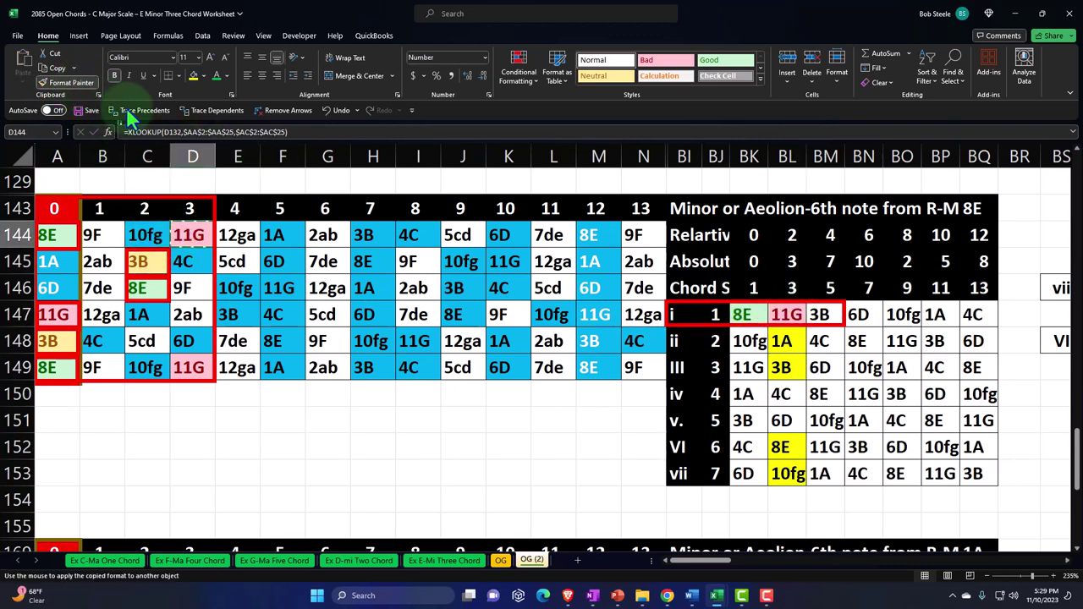
{"action": "left_click", "coordinate": [785, 314]}
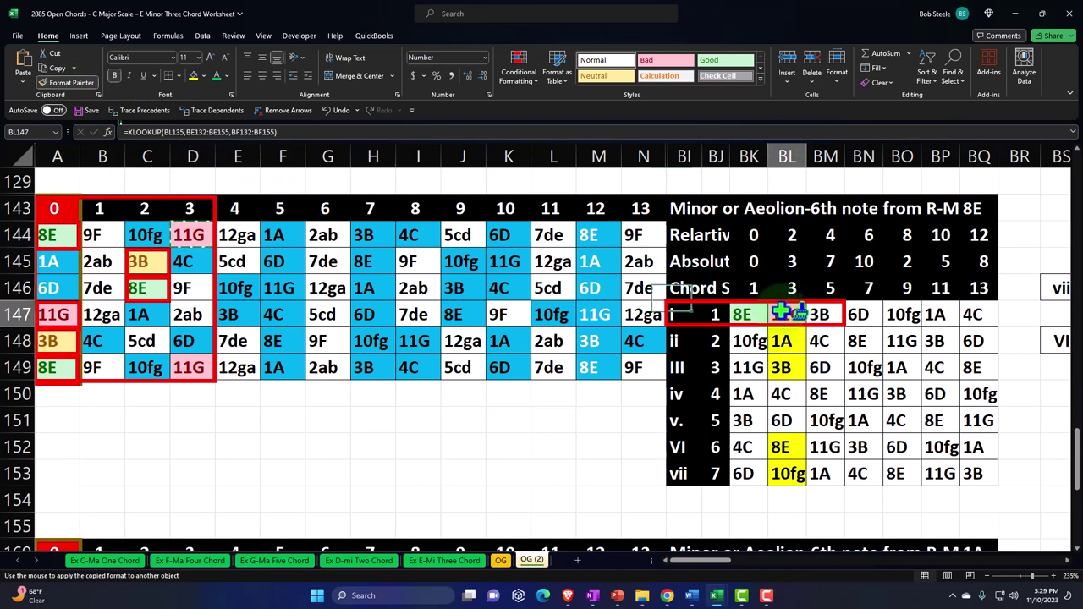
Paint the yellow 3B fill from A148 onto BM147
{"action": "left_click", "coordinate": [62, 345]}
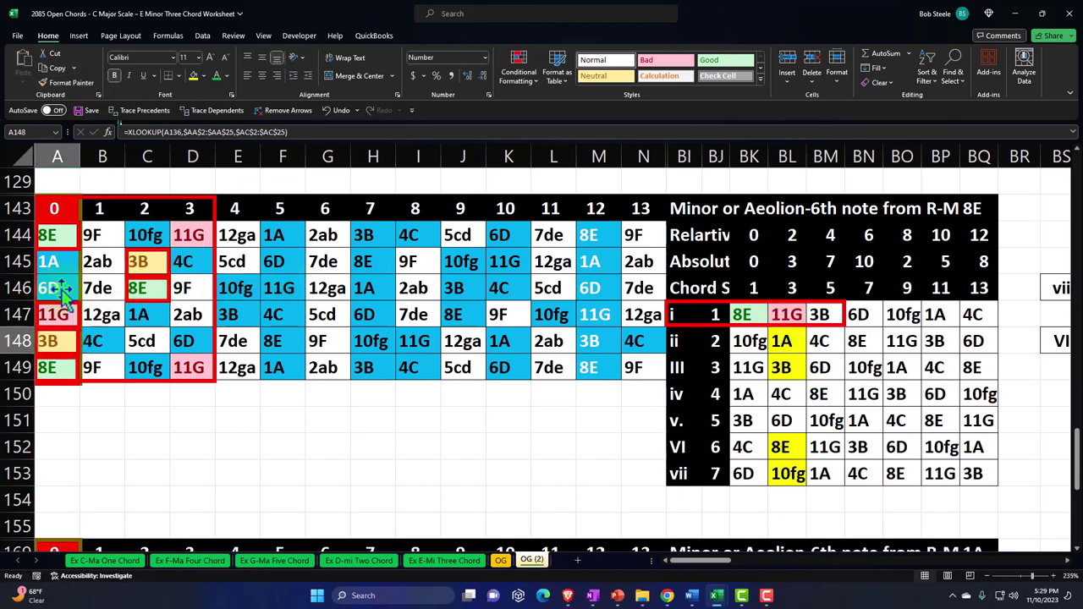
{"action": "left_click", "coordinate": [84, 88]}
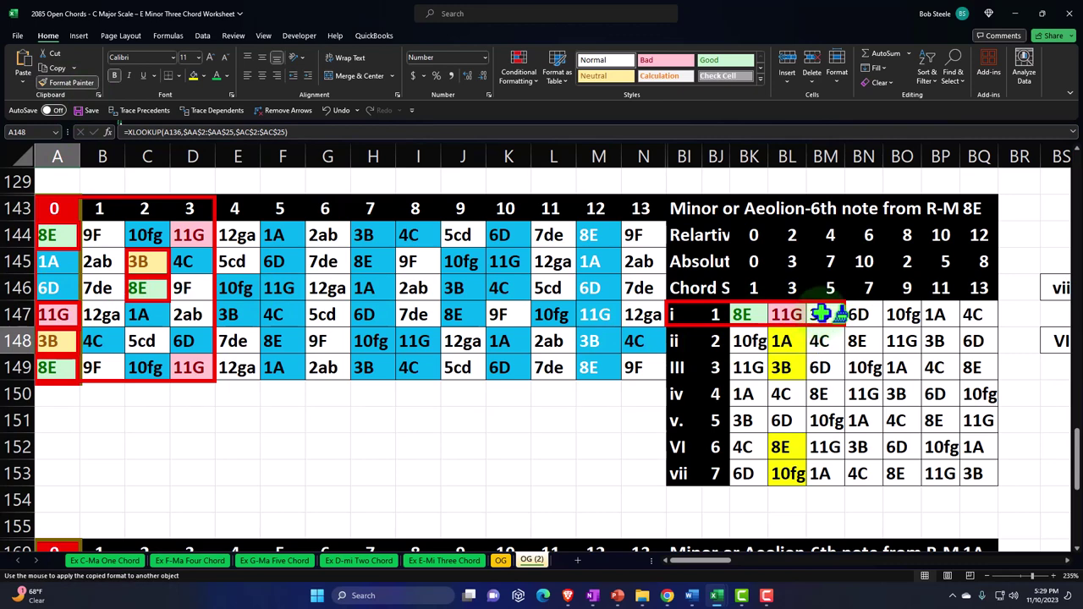
{"action": "left_click", "coordinate": [819, 314]}
{"action": "left_click", "coordinate": [715, 325]}
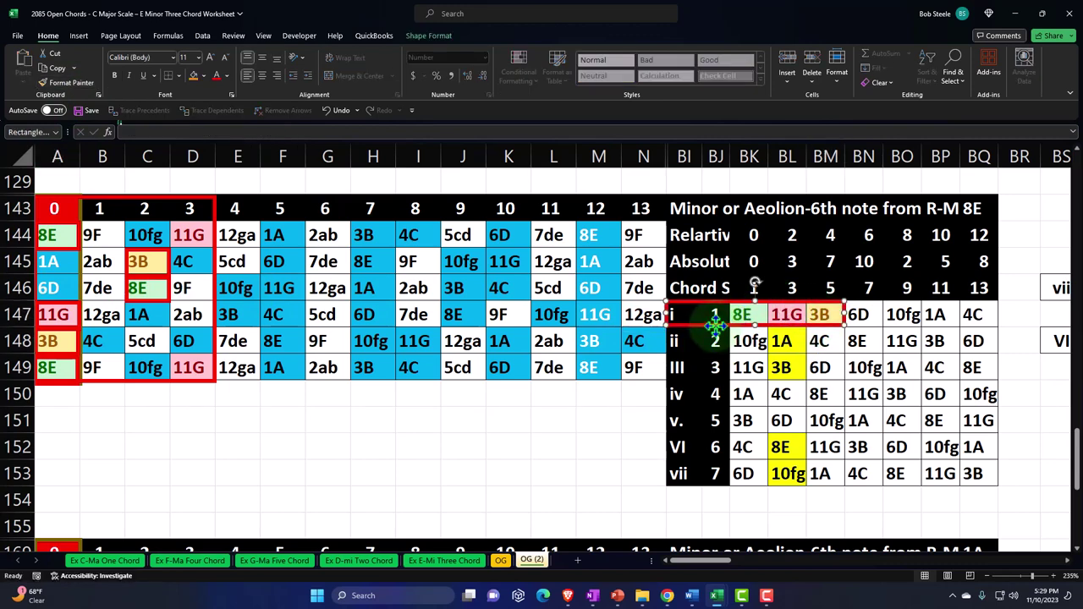
Park the spare red box at rows 152–153 and make BI147 a formula linking to BI17
{"action": "left_click_drag", "start_coordinate": [715, 324], "coordinate": [450, 468]}
{"action": "left_click_drag", "start_coordinate": [682, 314], "coordinate": [679, 470]}
{"action": "left_click", "coordinate": [682, 313]}
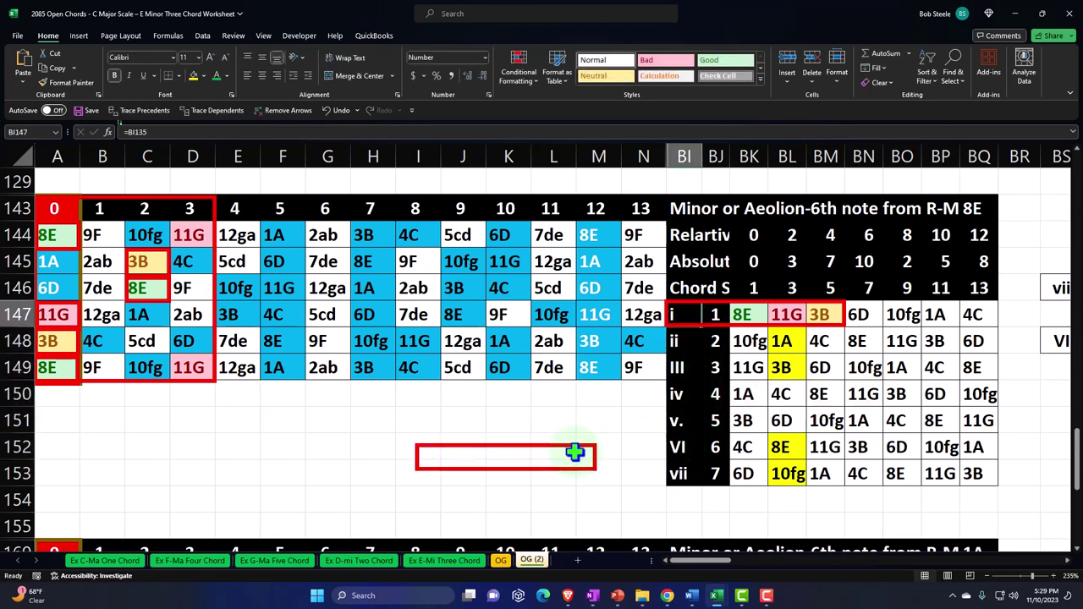
{"action": "type", "text": "="}
{"action": "key", "text": "Up"}
{"action": "key", "text": "Up"}
{"action": "key", "text": "Up"}
{"action": "key", "text": "Up"}
{"action": "key", "text": "Up"}
{"action": "key", "text": "Up"}
{"action": "key", "text": "Up"}
{"action": "key", "text": "Up"}
{"action": "key", "text": "Up"}
{"action": "key", "text": "Up"}
{"action": "key", "text": "Up"}
{"action": "key", "text": "Up"}
{"action": "key", "text": "Up"}
{"action": "key", "text": "Up"}
{"action": "key", "text": "Up"}
{"action": "key", "text": "Up"}
{"action": "key", "text": "Up"}
{"action": "key", "text": "Up"}
{"action": "key", "text": "Up"}
{"action": "key", "text": "Up"}
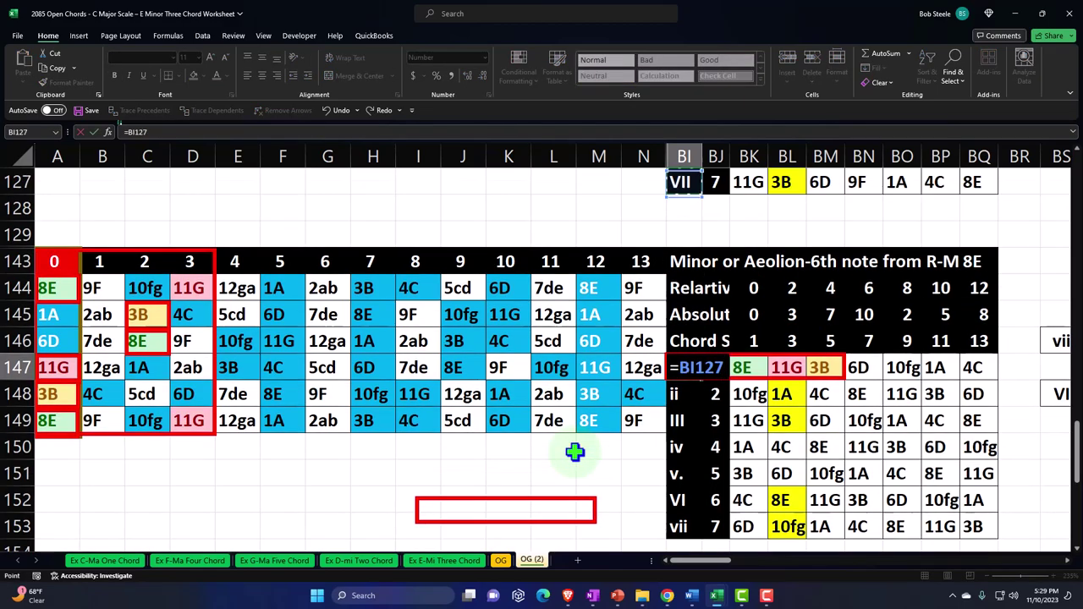
{"action": "key", "text": "Up"}
{"action": "key", "text": "Up"}
{"action": "key", "text": "Up"}
{"action": "key", "text": "Up"}
{"action": "key", "text": "Up"}
{"action": "key", "text": "Up"}
{"action": "key", "text": "Up"}
{"action": "key", "text": "Up"}
{"action": "key", "text": "Up"}
{"action": "key", "text": "Up"}
{"action": "key", "text": "Up"}
{"action": "key", "text": "Up"}
{"action": "key", "text": "Up"}
{"action": "key", "text": "Up"}
{"action": "key", "text": "Up"}
{"action": "key", "text": "Up"}
{"action": "key", "text": "Up"}
{"action": "key", "text": "Up"}
{"action": "key", "text": "Up"}
{"action": "key", "text": "Up"}
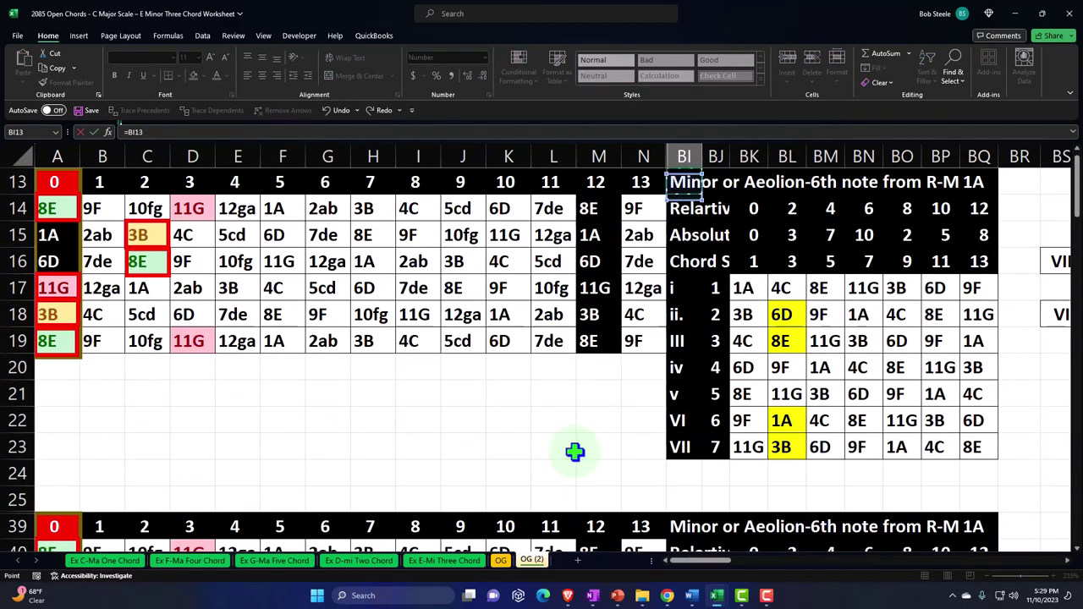
{"action": "key", "text": "Down"}
{"action": "key", "text": "Down"}
{"action": "key", "text": "Down"}
{"action": "key", "text": "Down"}
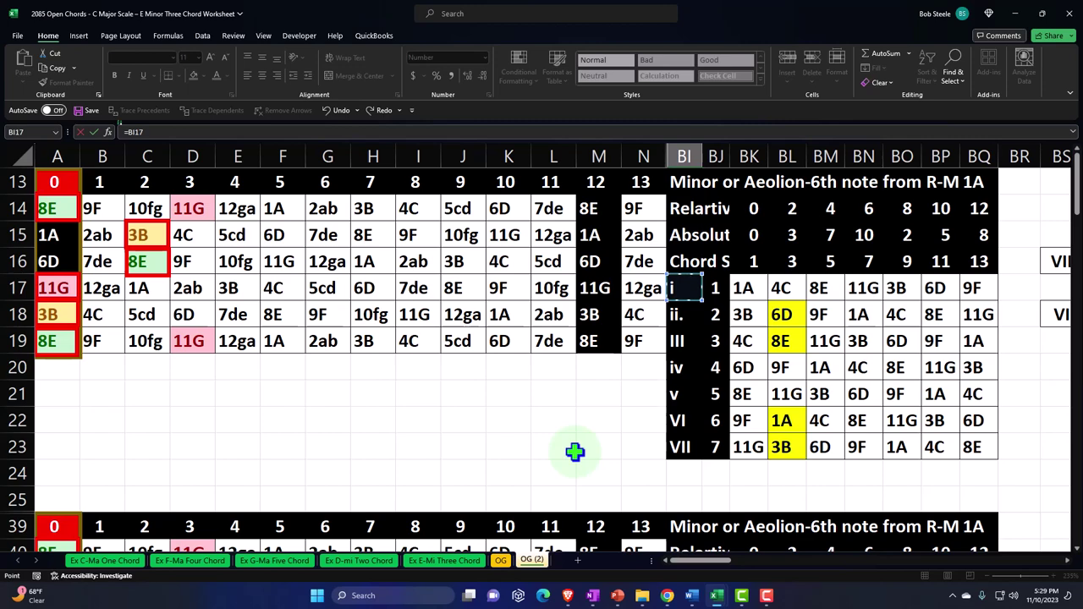
{"action": "key", "text": "Return"}
Fill BI147's =BI17 label link down to BI153 and move the red outline box back over row 147
{"action": "scroll", "coordinate": [561, 443], "scroll_direction": "down", "scroll_amount": 2}
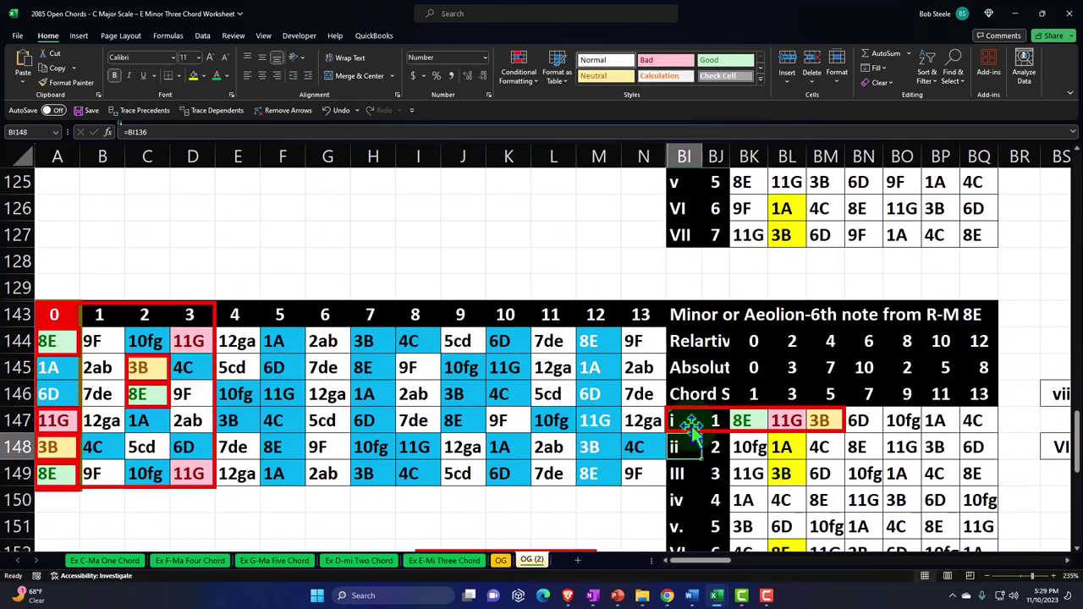
{"action": "scroll", "coordinate": [687, 419], "scroll_direction": "down", "scroll_amount": 2}
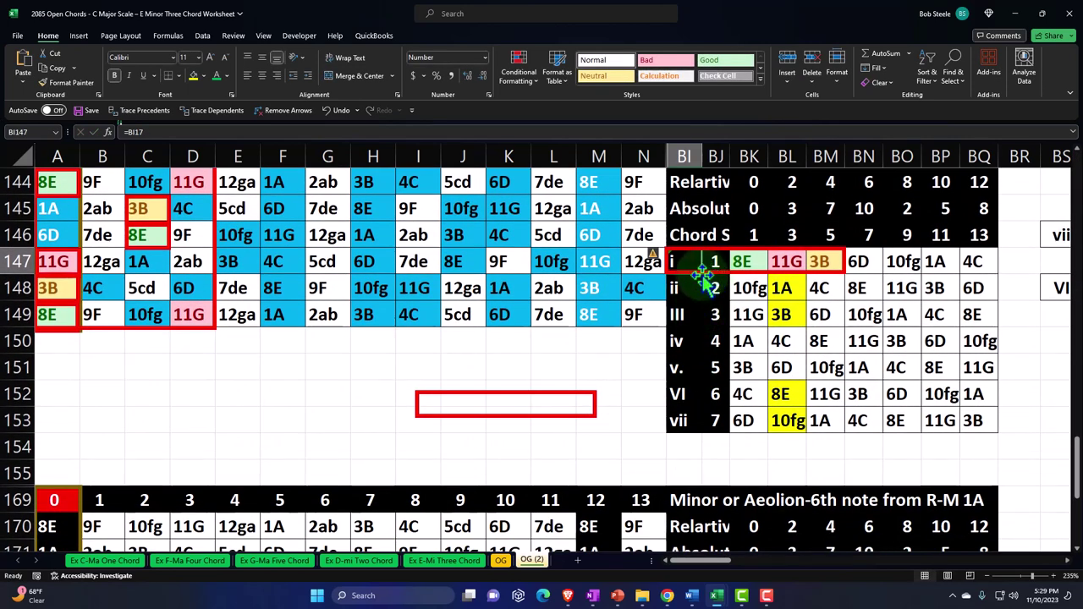
{"action": "left_click", "coordinate": [695, 268]}
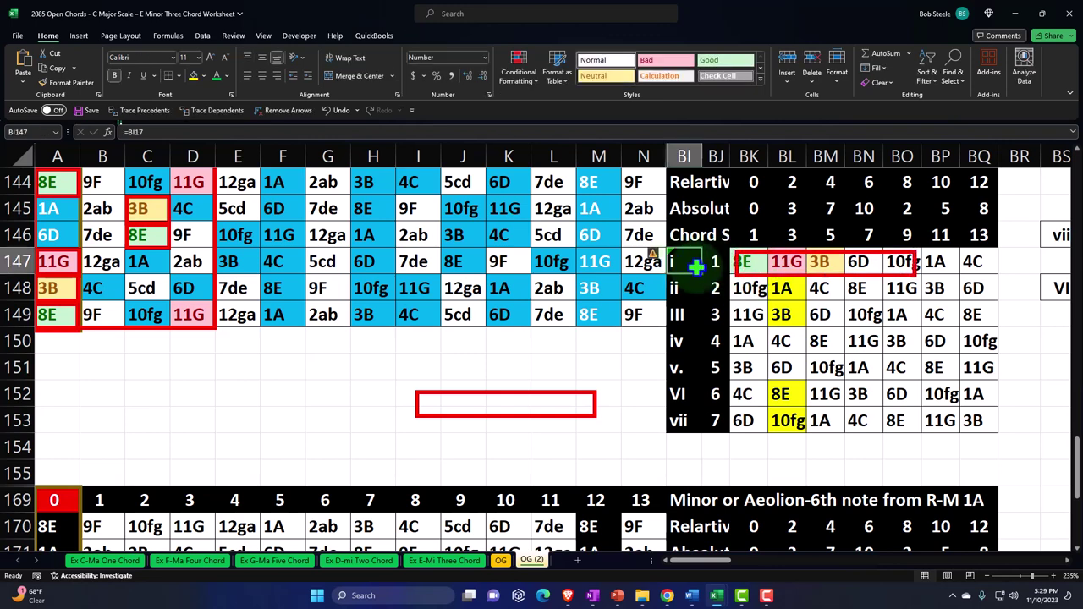
{"action": "left_click_drag", "start_coordinate": [702, 276], "coordinate": [697, 430]}
{"action": "left_click_drag", "start_coordinate": [738, 262], "coordinate": [672, 269]}
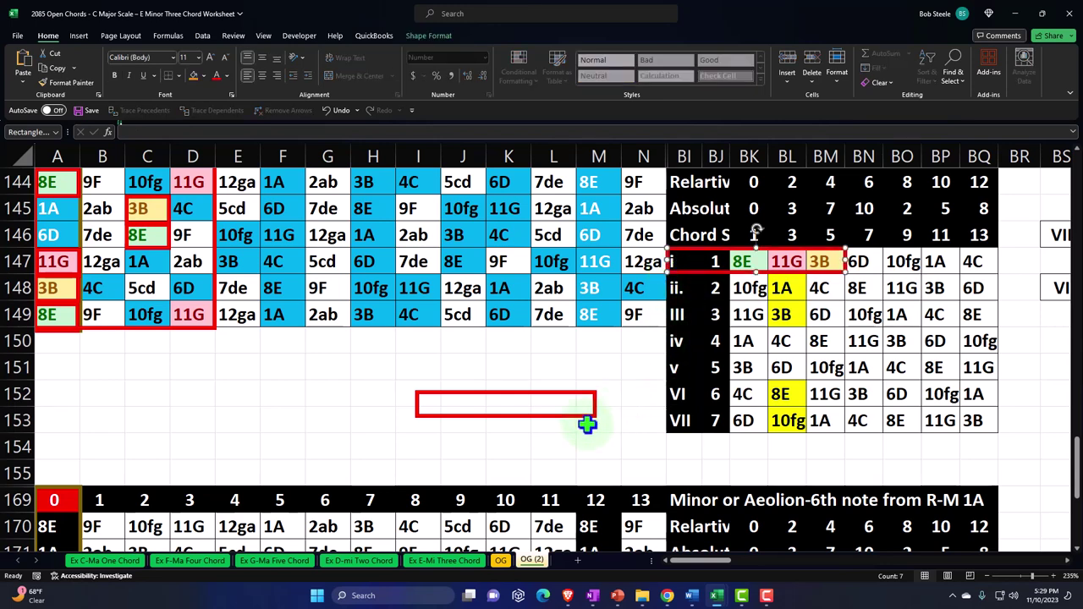
Check the filled labels from BI147 down, confirming BI151 links to =BI21 showing v
{"action": "scroll", "coordinate": [524, 425], "scroll_direction": "up", "scroll_amount": 1}
{"action": "scroll", "coordinate": [1076, 556], "scroll_direction": "down", "scroll_amount": 2}
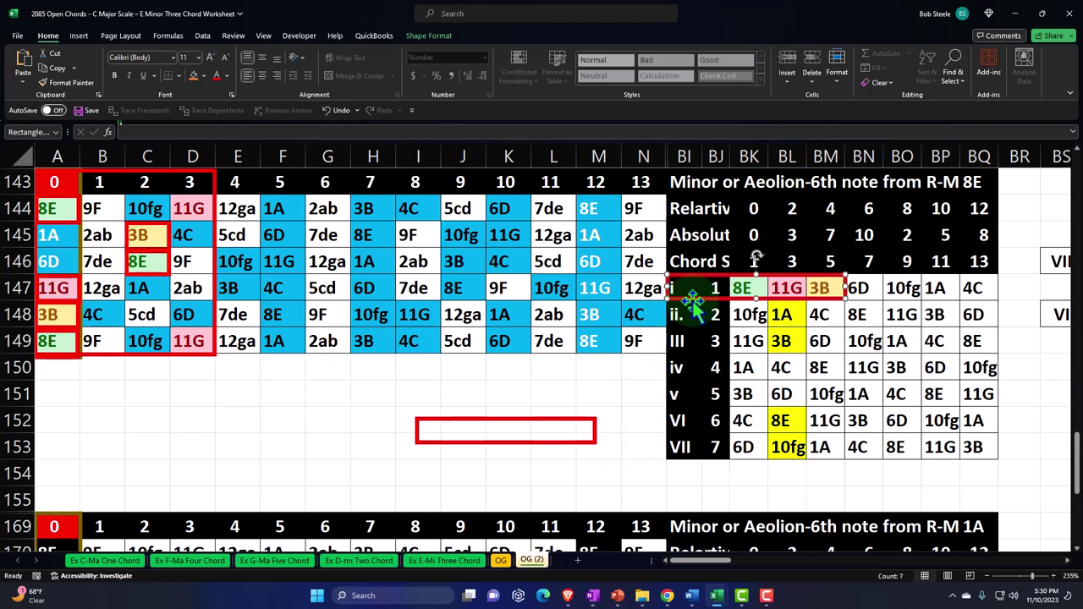
{"action": "key", "text": "Escape"}
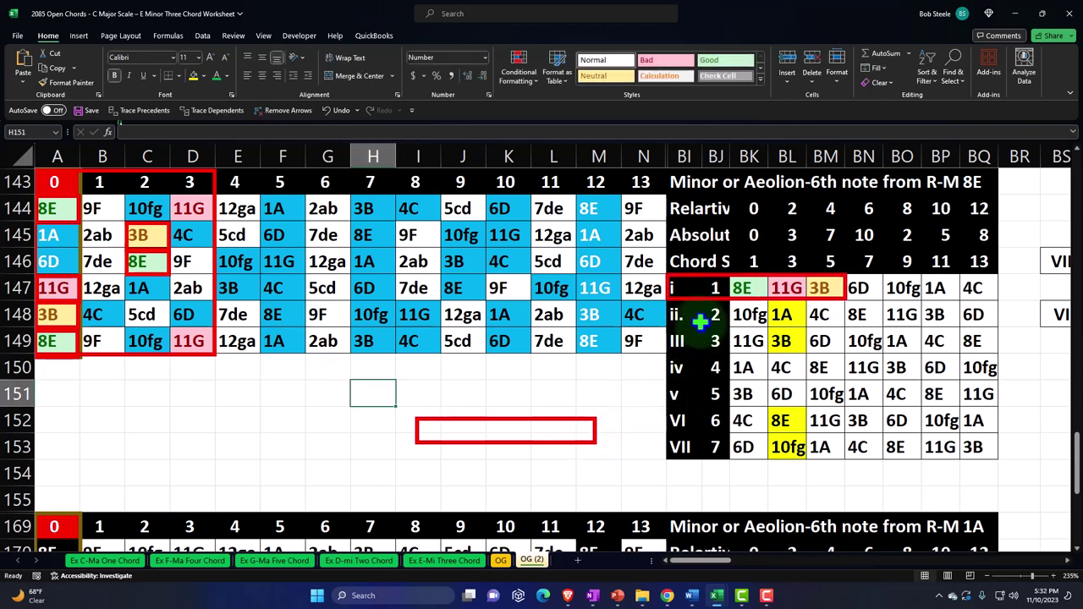
{"action": "left_click", "coordinate": [683, 288]}
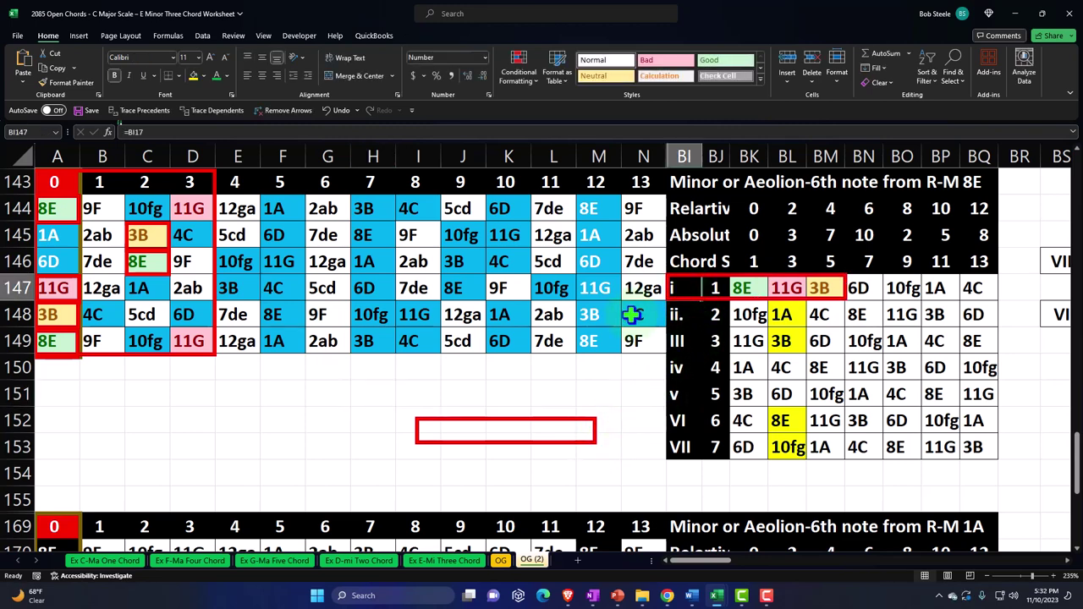
{"action": "key", "text": "Down"}
{"action": "key", "text": "Down"}
{"action": "key", "text": "Down"}
{"action": "key", "text": "Down"}
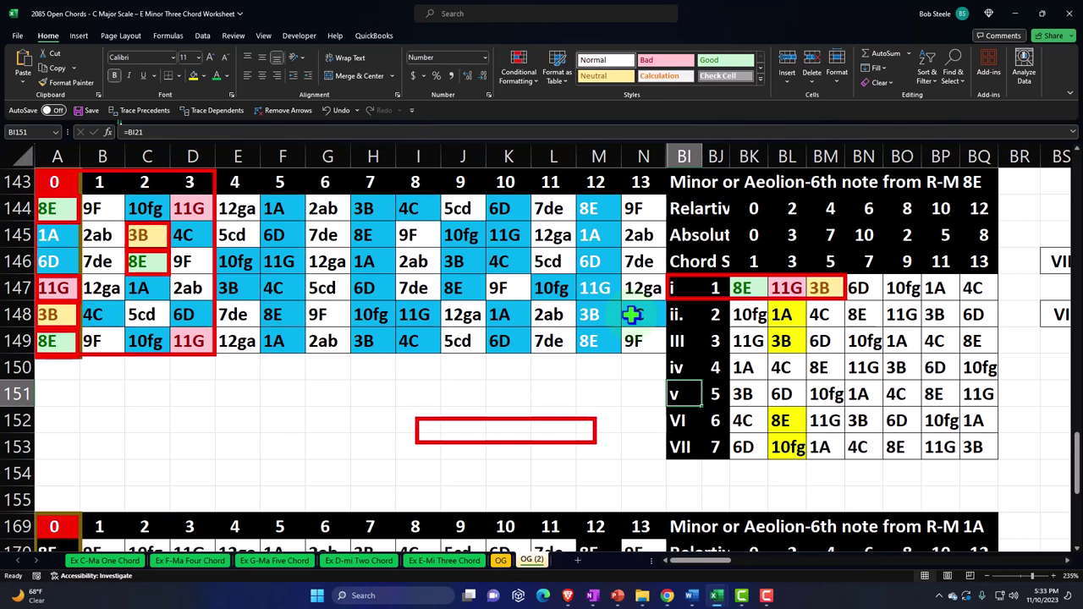
Copy the red i-chord note box down onto the iv chord row and outline it green
{"action": "left_click", "coordinate": [713, 299]}
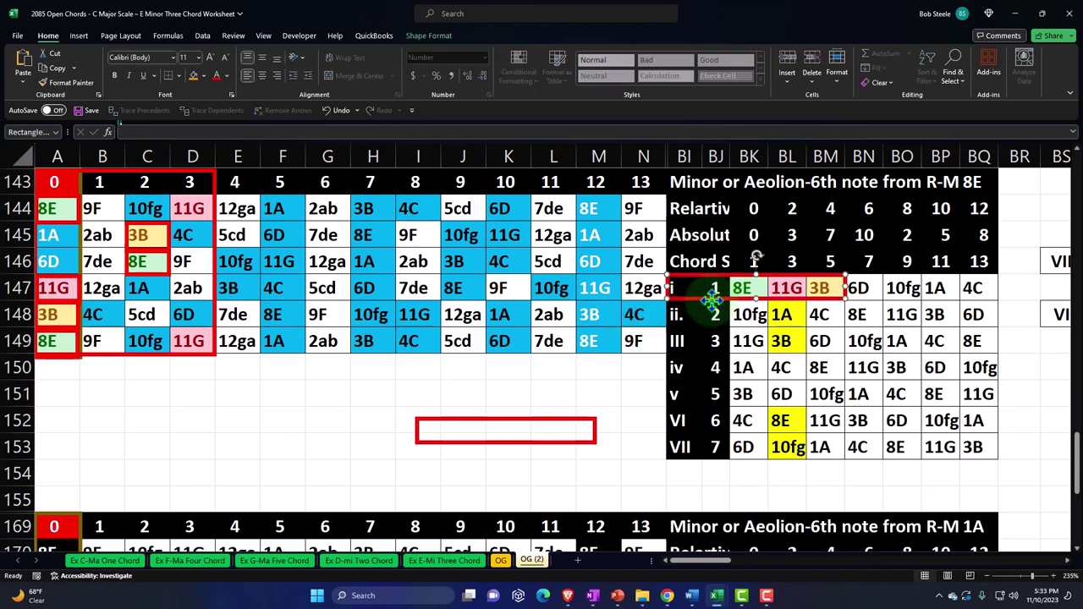
{"action": "left_click_drag", "start_coordinate": [718, 313], "coordinate": [688, 380]}
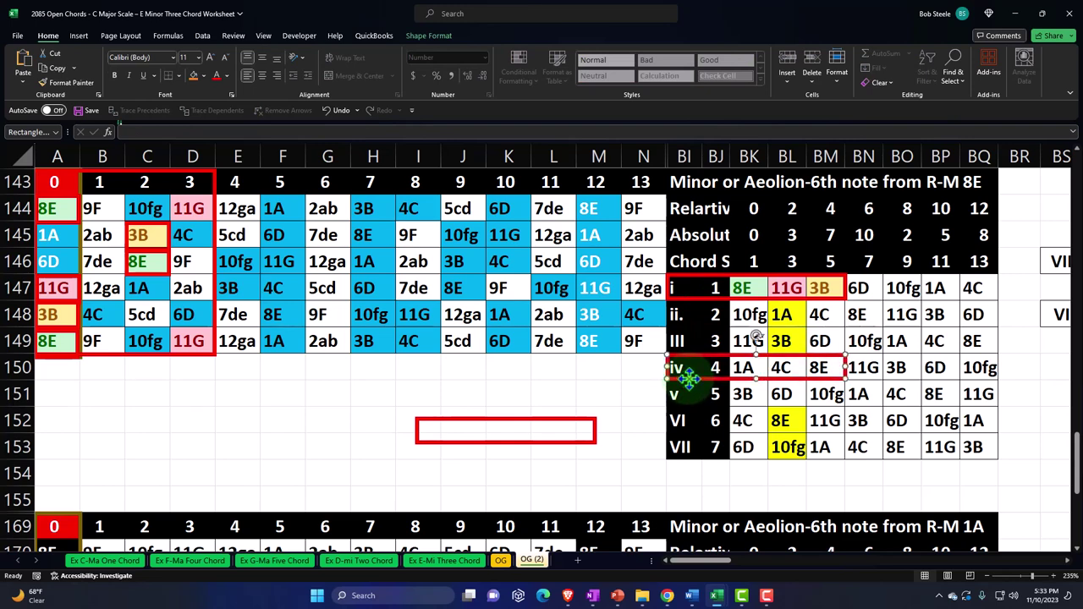
{"action": "left_click", "coordinate": [428, 35]}
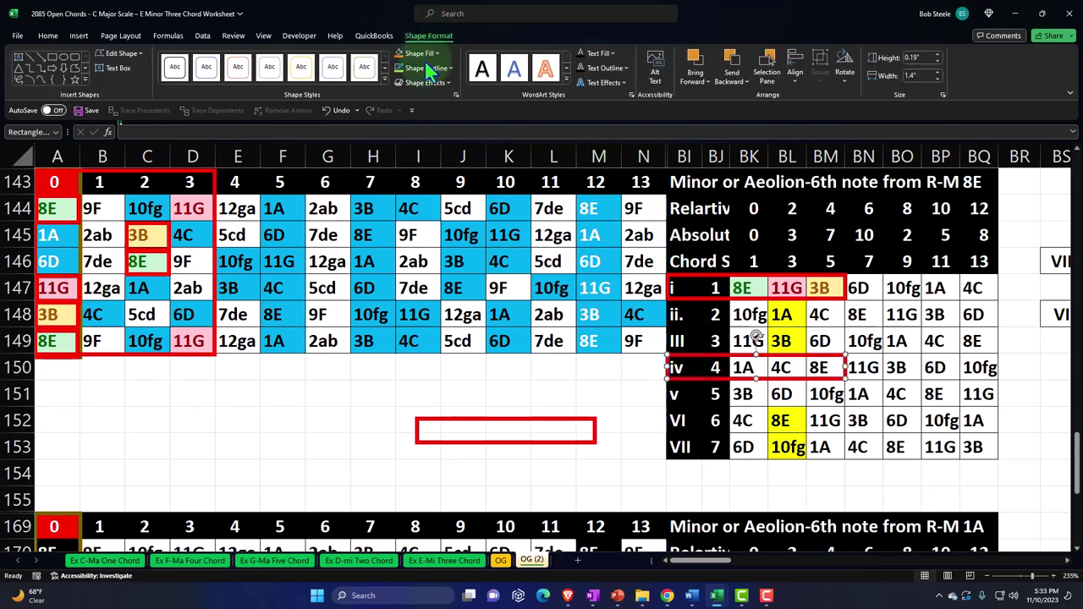
{"action": "left_click", "coordinate": [402, 69]}
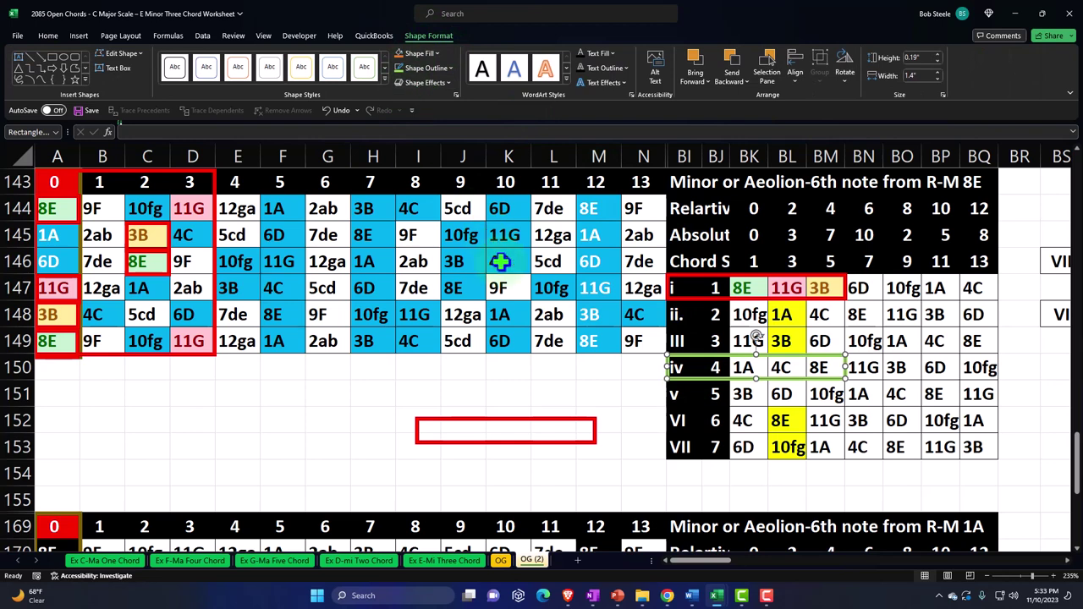
Move the large box over frets 5–8 (F143:I149), outline it green, and select F144:I149
{"action": "left_click", "coordinate": [217, 211]}
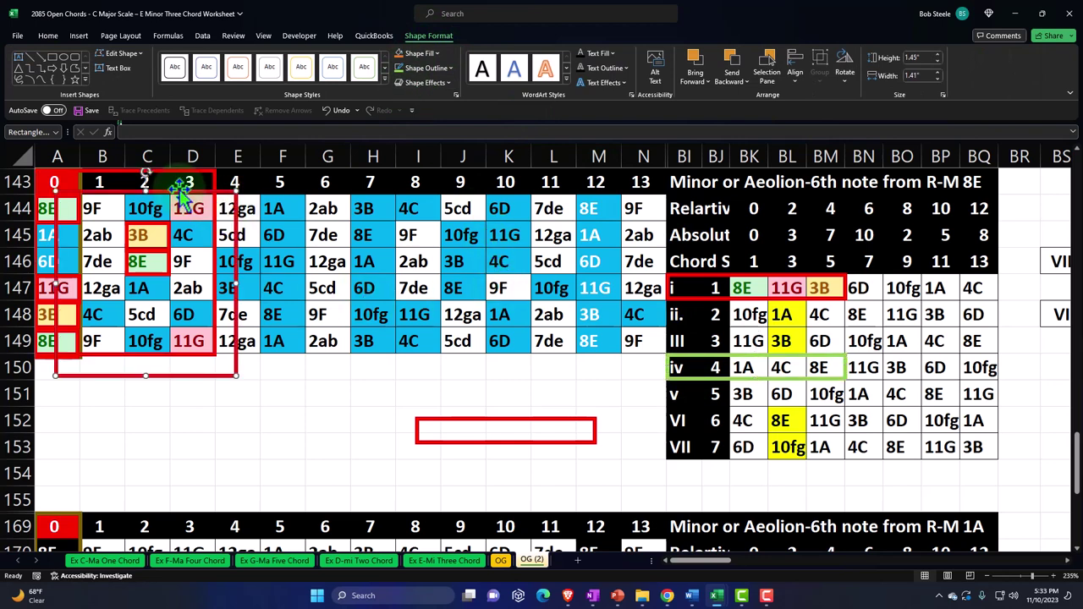
{"action": "left_click_drag", "start_coordinate": [150, 175], "coordinate": [297, 334]}
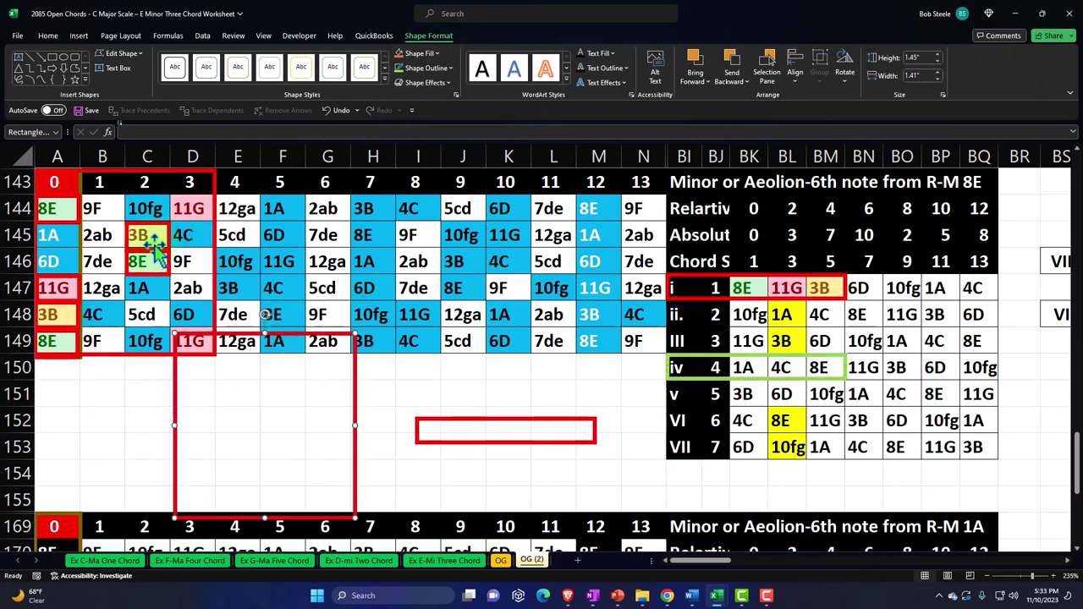
{"action": "left_click", "coordinate": [64, 209]}
{"action": "key", "text": "Right"}
{"action": "key", "text": "Right"}
{"action": "key", "text": "Right"}
{"action": "key", "text": "Right"}
{"action": "key", "text": "Right"}
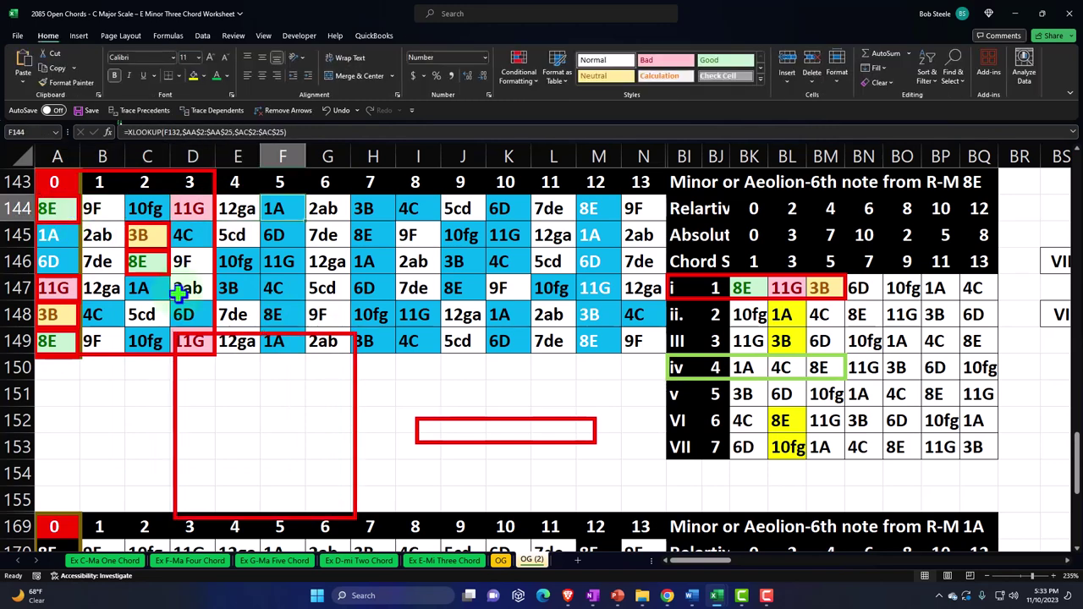
{"action": "left_click_drag", "start_coordinate": [373, 371], "coordinate": [439, 263]}
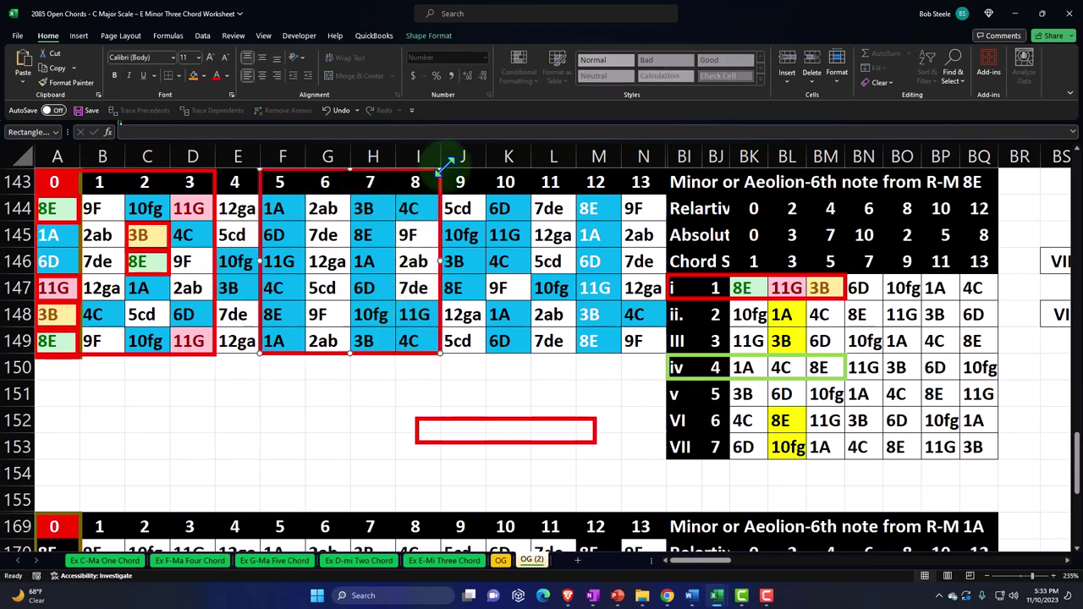
{"action": "left_click", "coordinate": [429, 35]}
{"action": "left_click", "coordinate": [404, 67]}
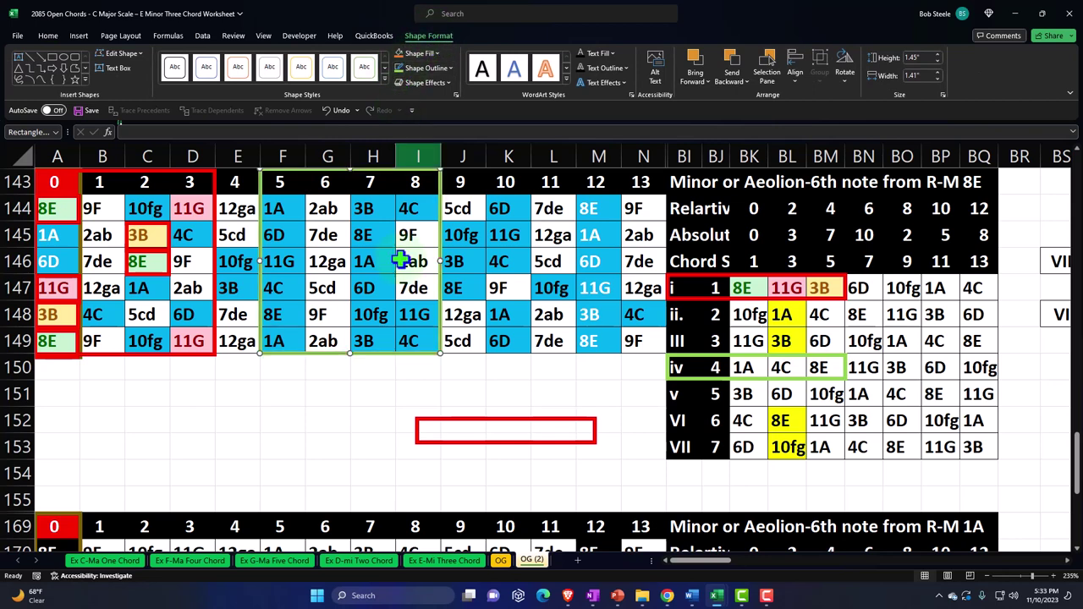
{"action": "left_click_drag", "start_coordinate": [273, 206], "coordinate": [411, 340]}
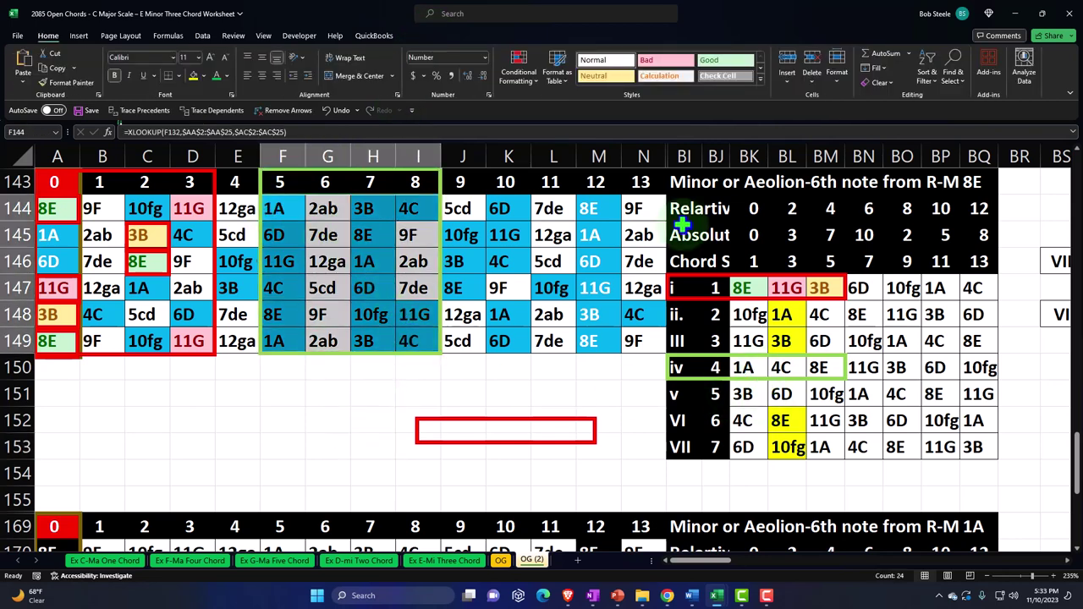
Add an Equal To =$BK$150 rule highlighting the 1A notes with green fill
{"action": "left_click", "coordinate": [530, 78]}
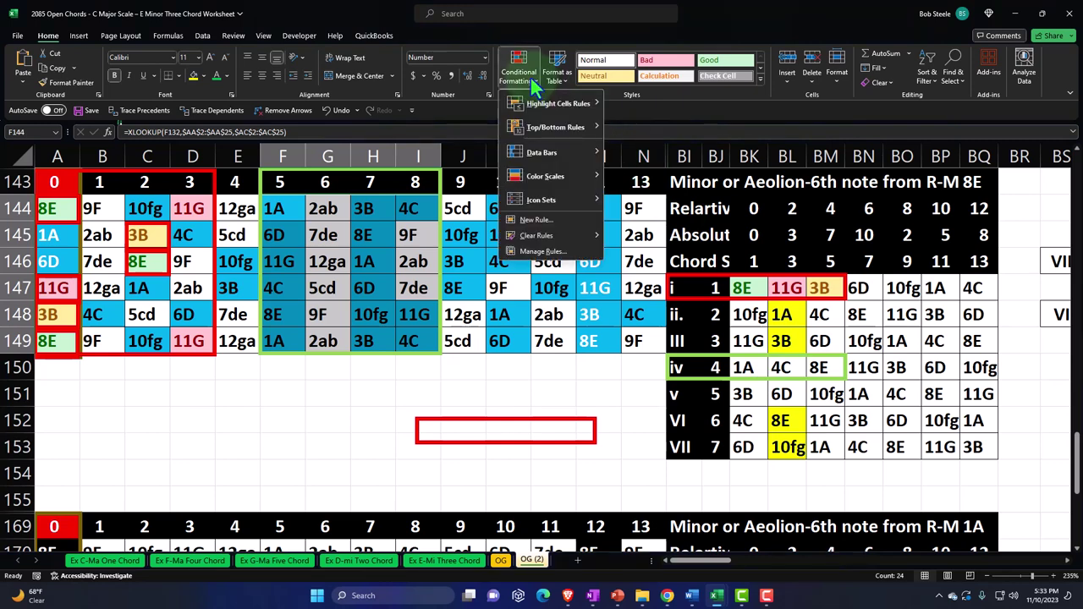
{"action": "mouse_move", "coordinate": [542, 105]}
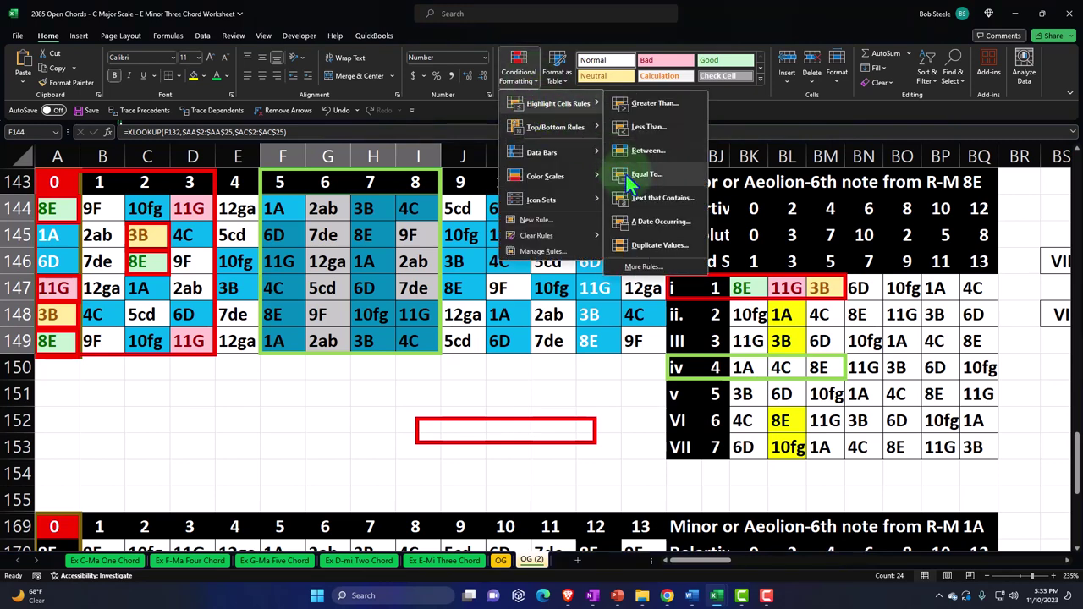
{"action": "left_click", "coordinate": [625, 173]}
{"action": "left_click", "coordinate": [743, 370]}
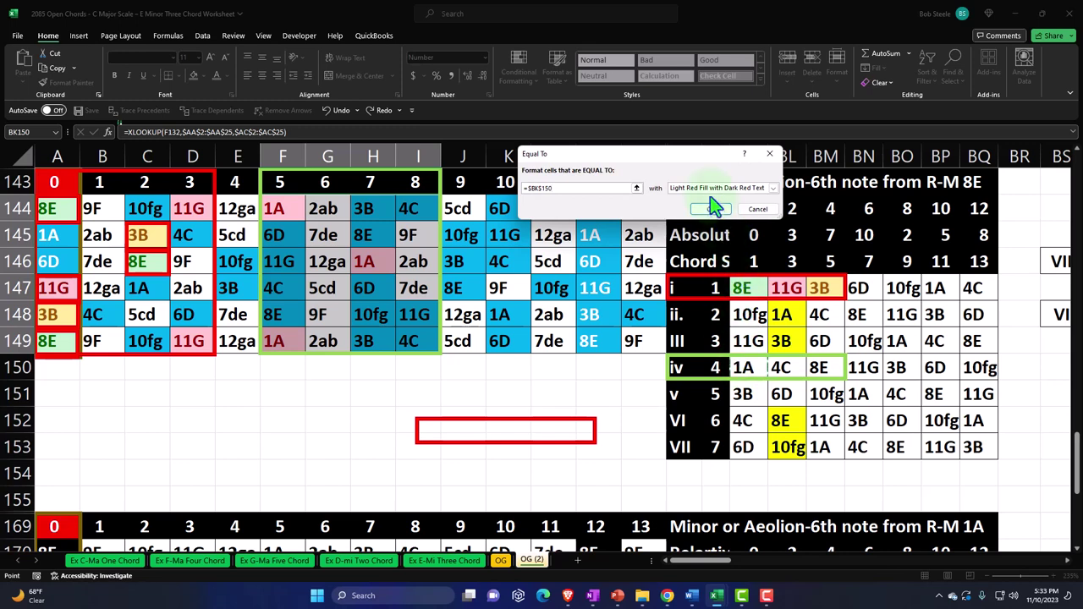
{"action": "left_click", "coordinate": [711, 188]}
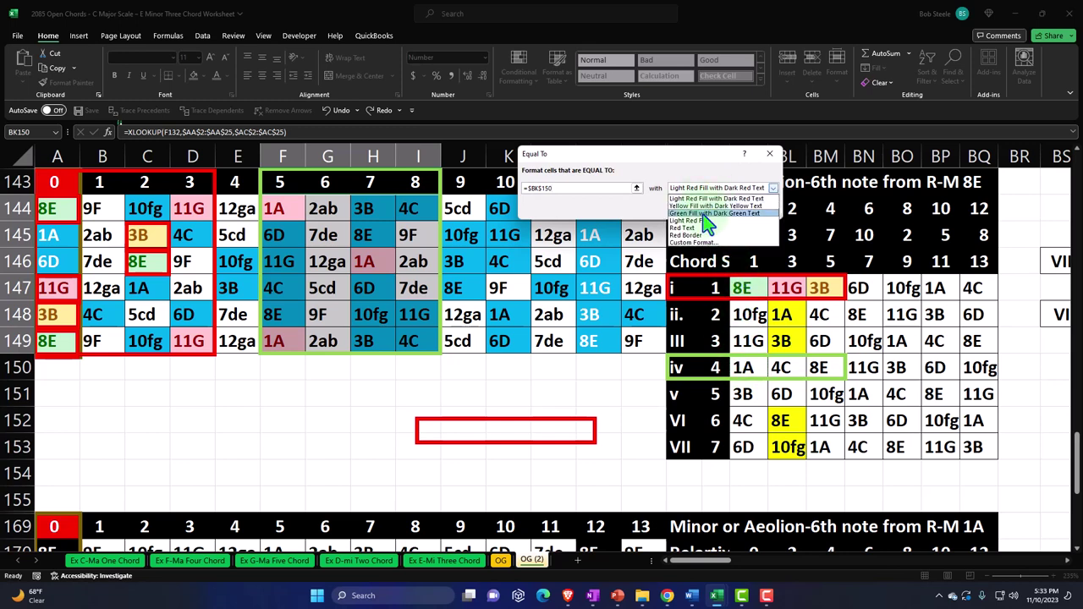
{"action": "left_click", "coordinate": [705, 213]}
{"action": "left_click", "coordinate": [719, 209]}
Add an Equal To =$BL$150 rule highlighting the 4C notes with light red fill
{"action": "left_click", "coordinate": [518, 80]}
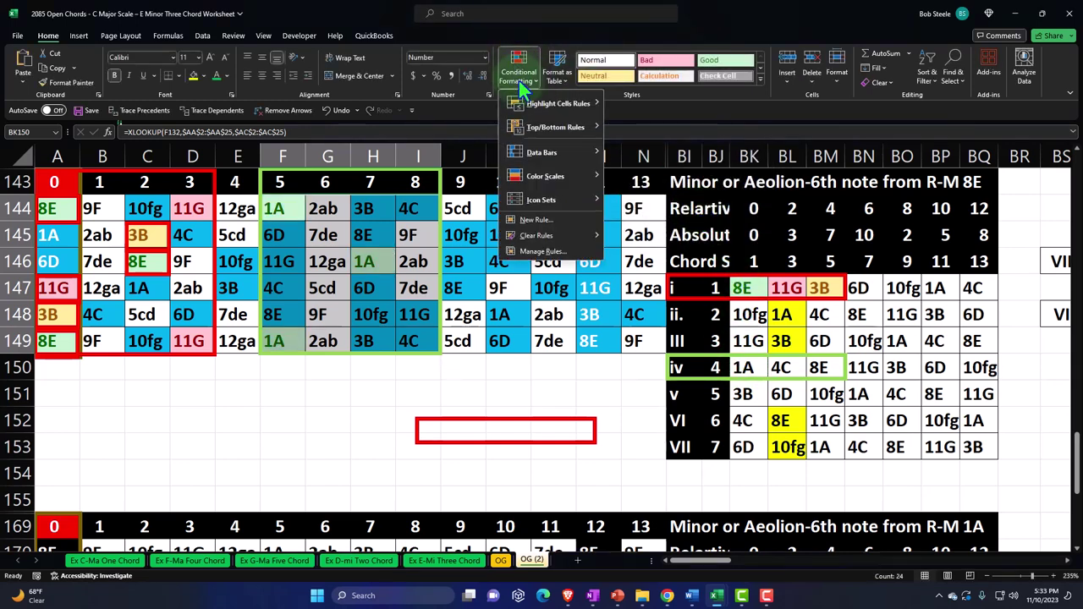
{"action": "mouse_move", "coordinate": [525, 100]}
{"action": "left_click", "coordinate": [615, 172]}
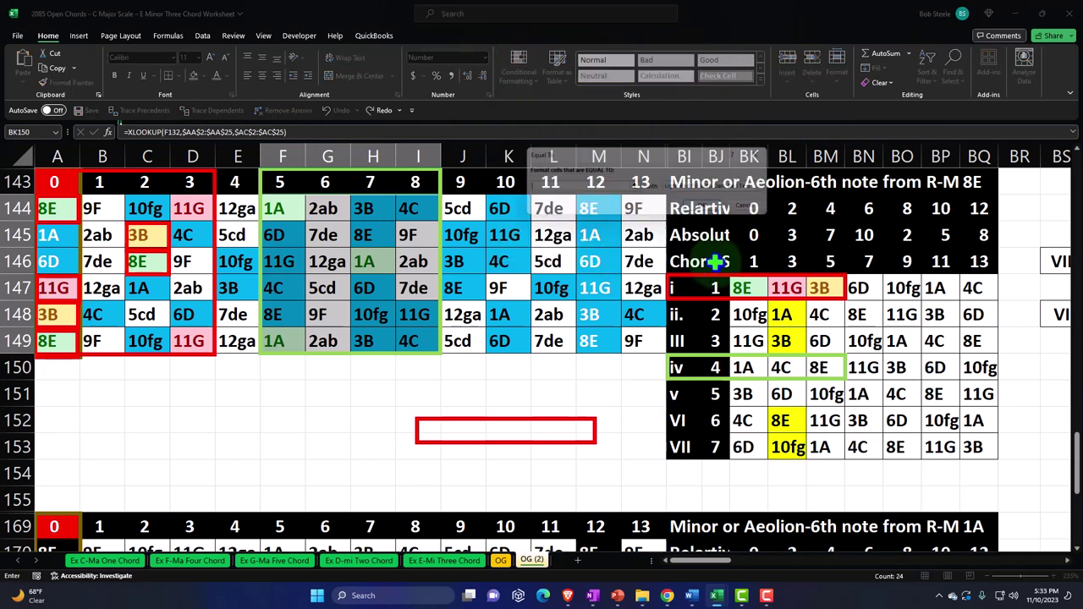
{"action": "left_click", "coordinate": [795, 366]}
{"action": "left_click", "coordinate": [745, 192]}
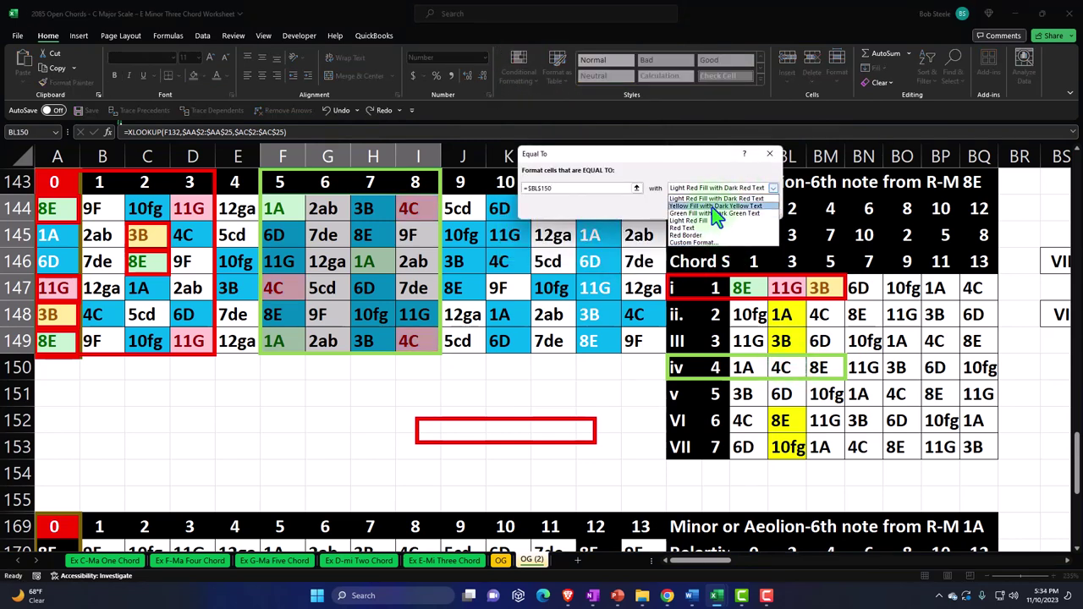
{"action": "left_click", "coordinate": [662, 174]}
{"action": "left_click", "coordinate": [690, 214]}
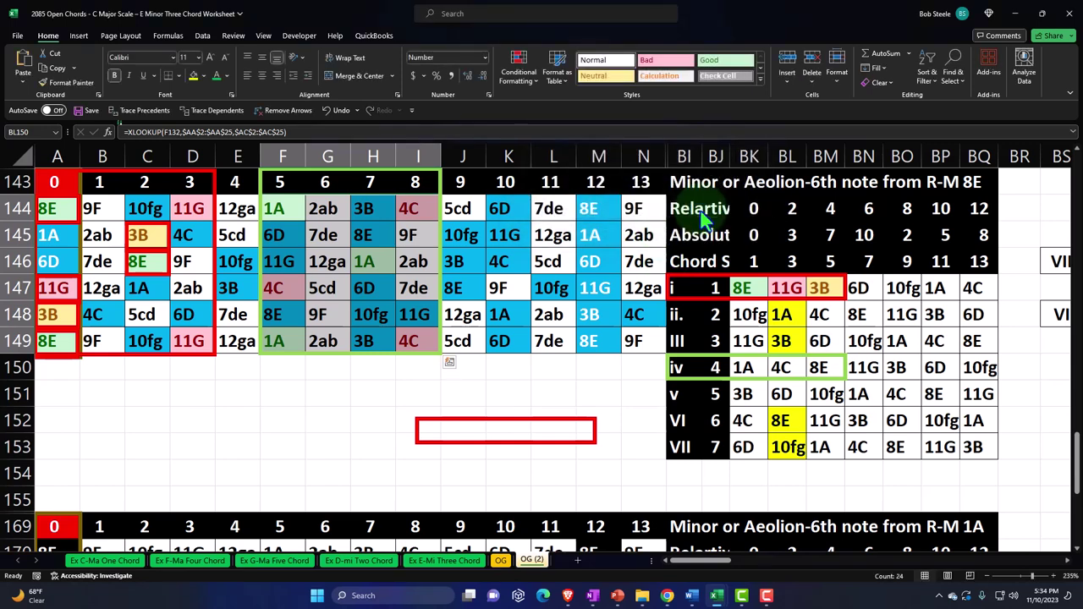
Add an Equal To =$BM$150 rule highlighting the 8E notes with yellow fill
{"action": "left_click", "coordinate": [524, 78]}
{"action": "mouse_move", "coordinate": [558, 99]}
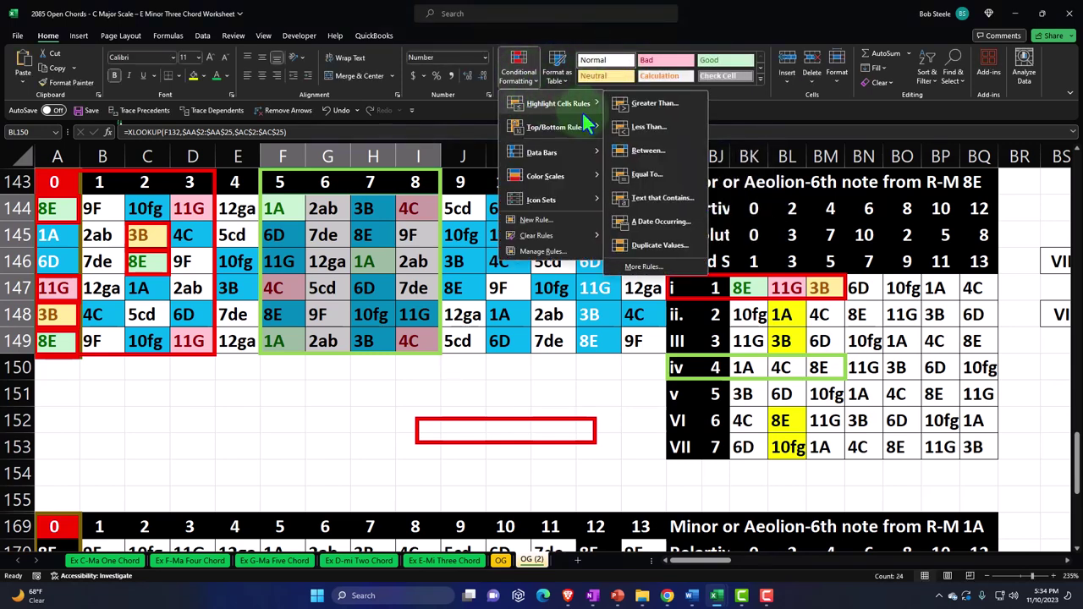
{"action": "left_click", "coordinate": [639, 174]}
{"action": "left_click", "coordinate": [816, 372]}
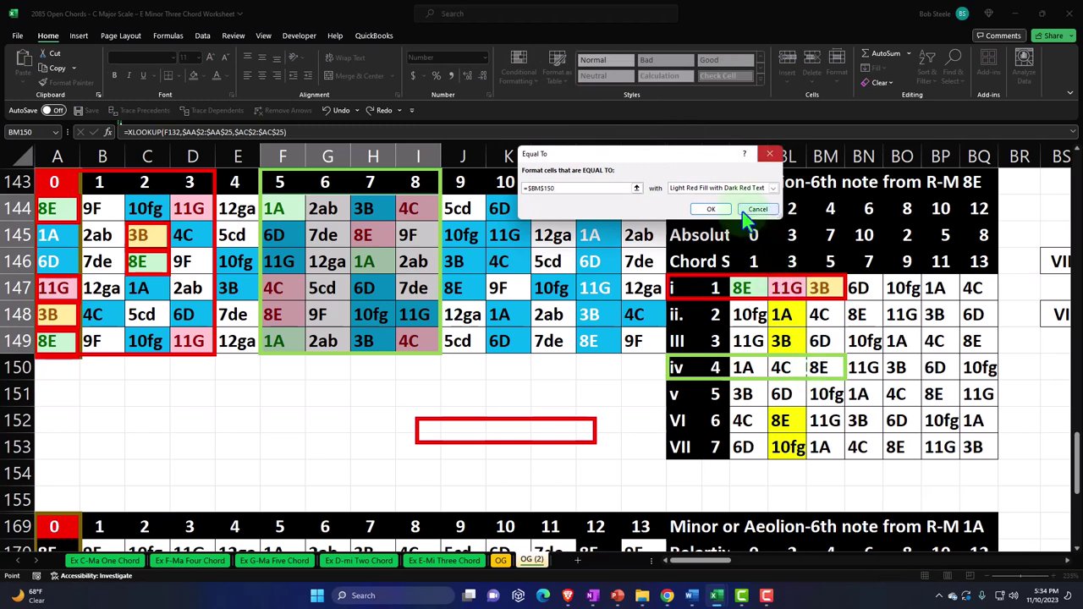
{"action": "left_click", "coordinate": [735, 197]}
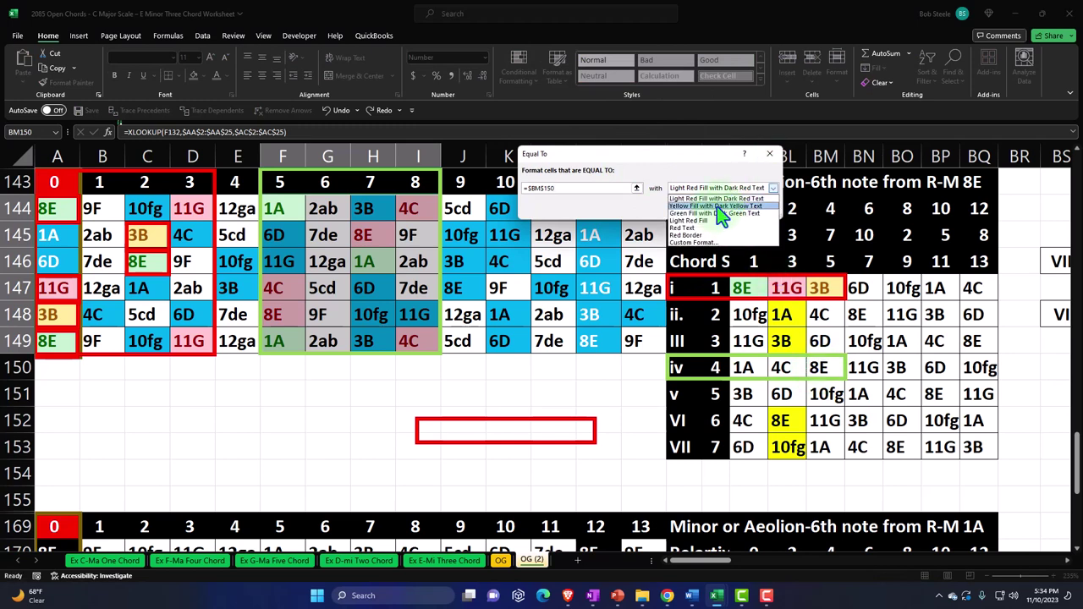
{"action": "left_click", "coordinate": [716, 206]}
{"action": "left_click", "coordinate": [714, 209]}
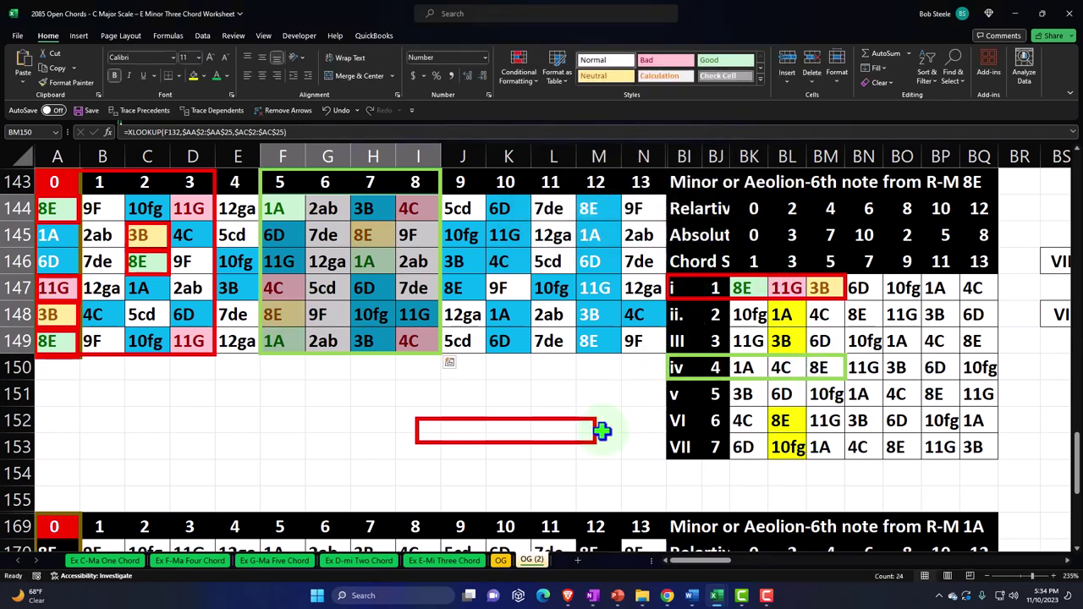
{"action": "left_click_drag", "start_coordinate": [601, 431], "coordinate": [134, 244]}
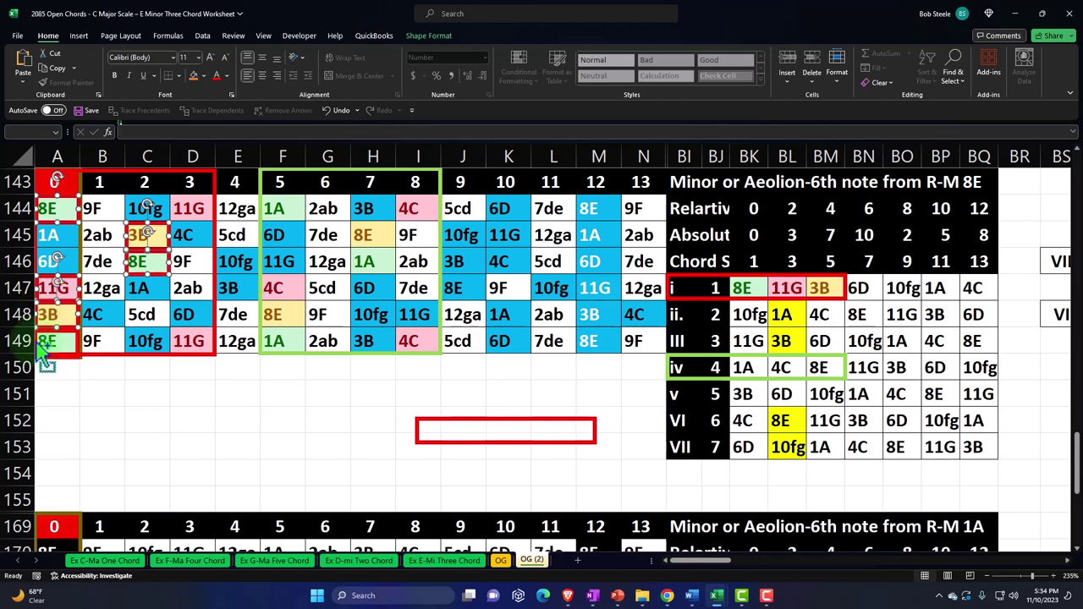
Move the small note boxes onto the fret 5–8 notes and outline them green
{"action": "left_click_drag", "start_coordinate": [44, 347], "coordinate": [302, 201]}
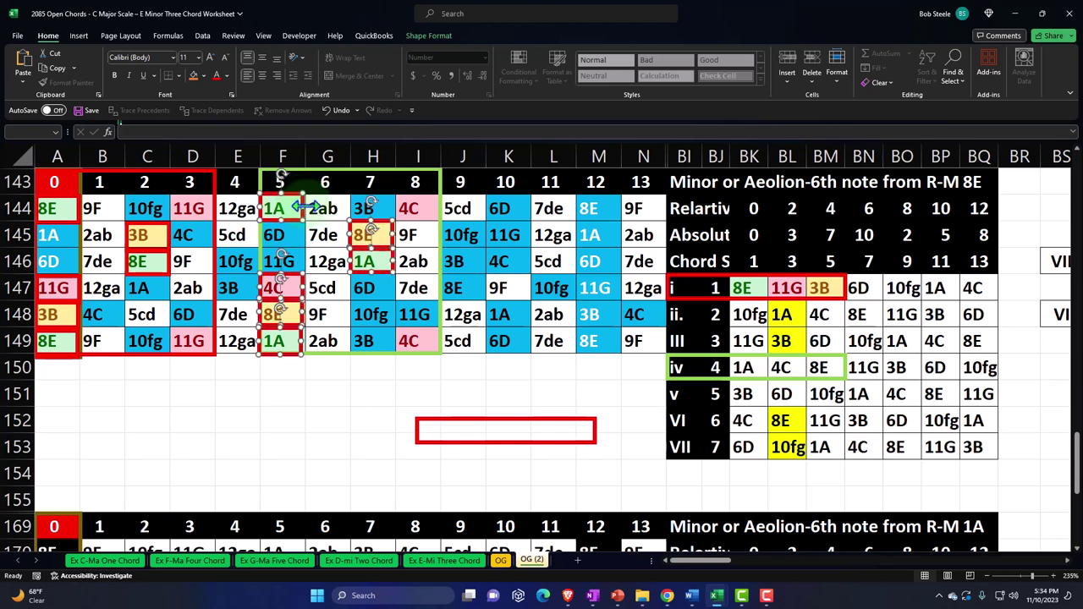
{"action": "left_click", "coordinate": [426, 37]}
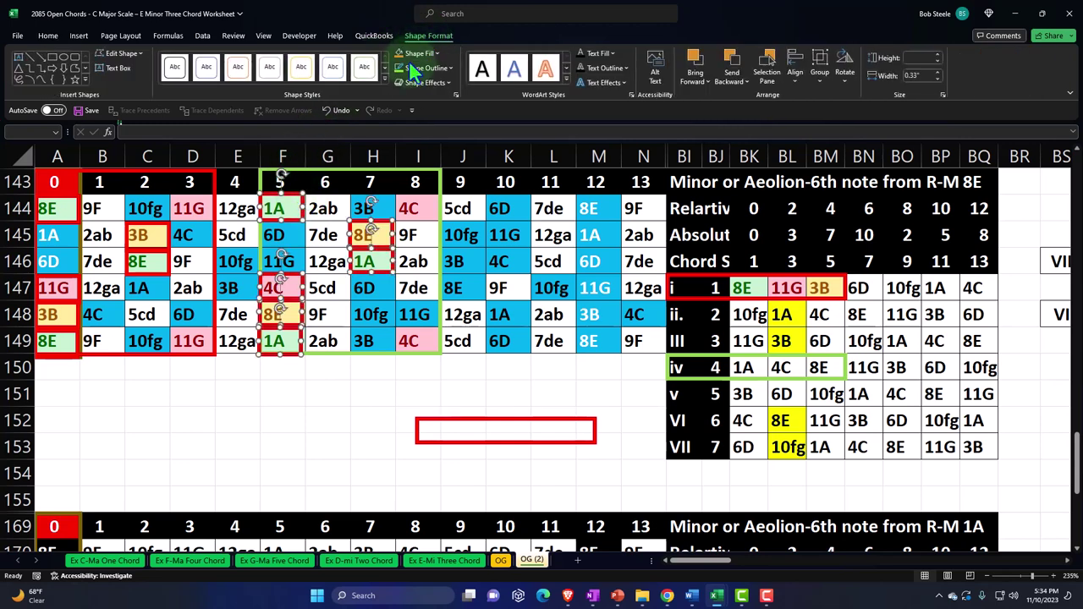
{"action": "left_click", "coordinate": [401, 70]}
{"action": "left_click", "coordinate": [378, 418]}
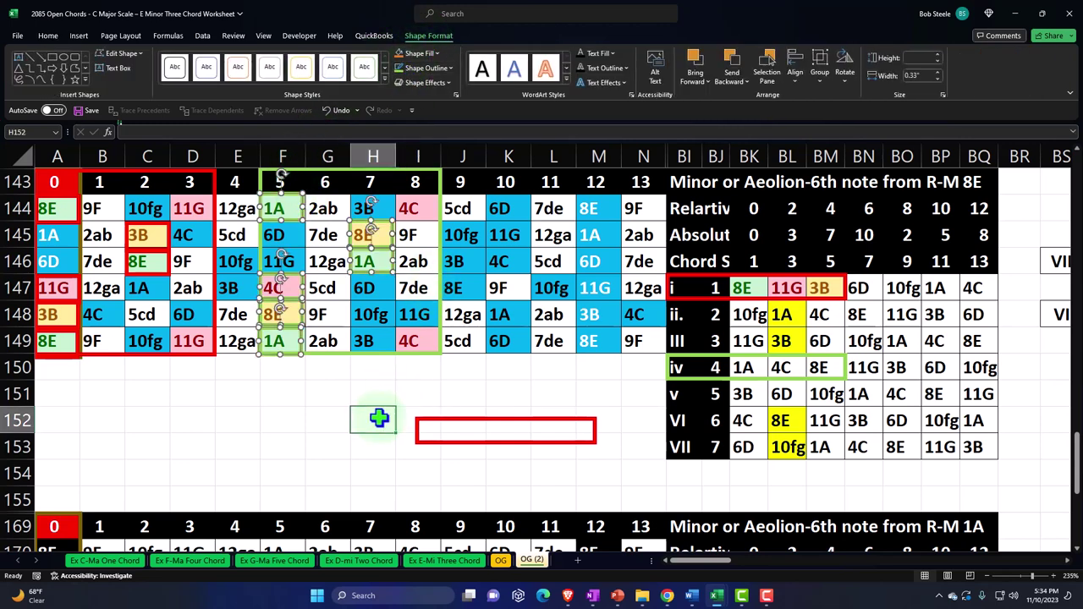
Stretch the green iv-row box down so it covers rows iv and v
{"action": "left_click", "coordinate": [703, 380]}
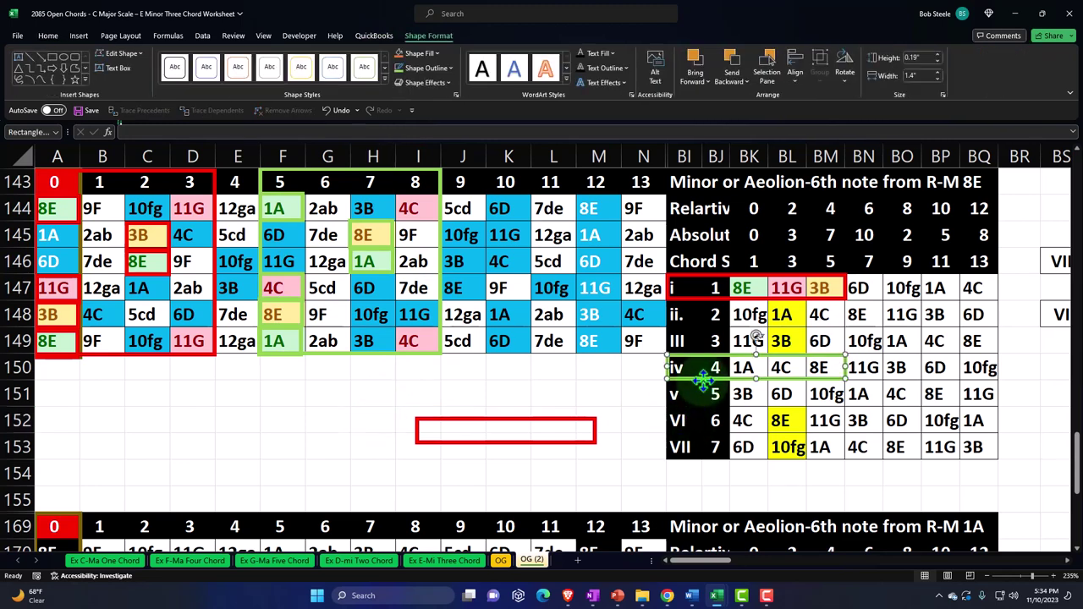
{"action": "left_click_drag", "start_coordinate": [703, 380], "coordinate": [705, 405]}
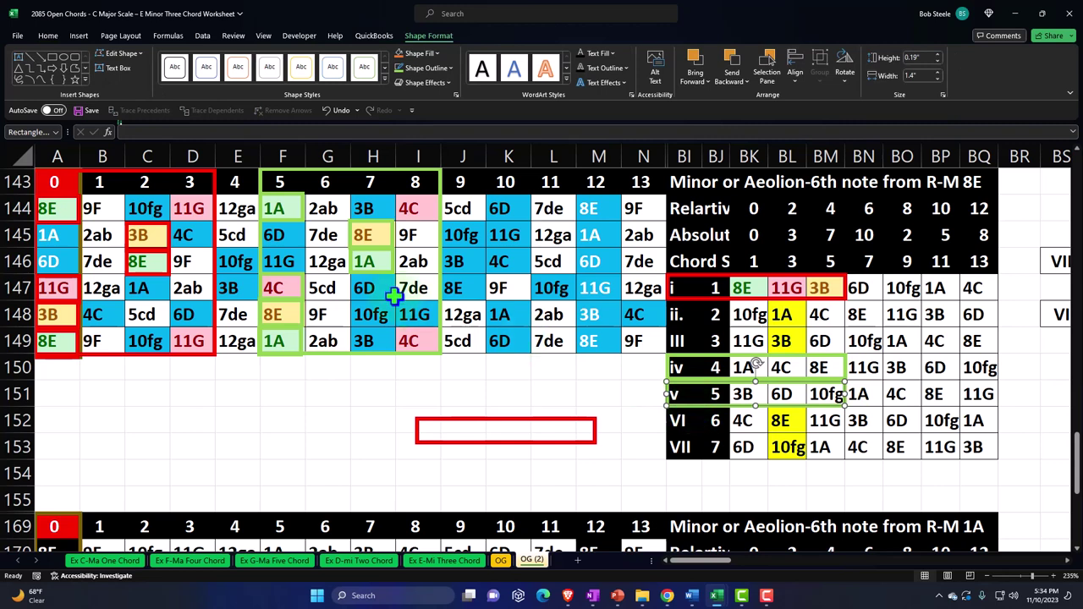
{"action": "left_click", "coordinate": [237, 394]}
Format Painter the green F144, pink F147 and yellow H145 formats onto the iv notes BK150:BM150
{"action": "left_click", "coordinate": [281, 209]}
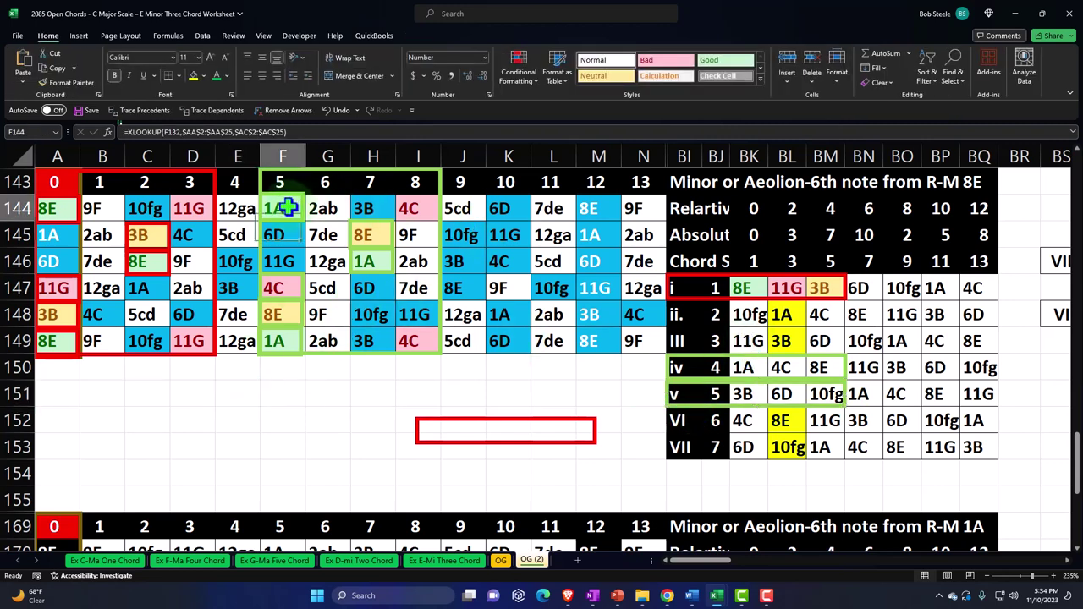
{"action": "left_click", "coordinate": [78, 77]}
{"action": "left_click", "coordinate": [741, 367]}
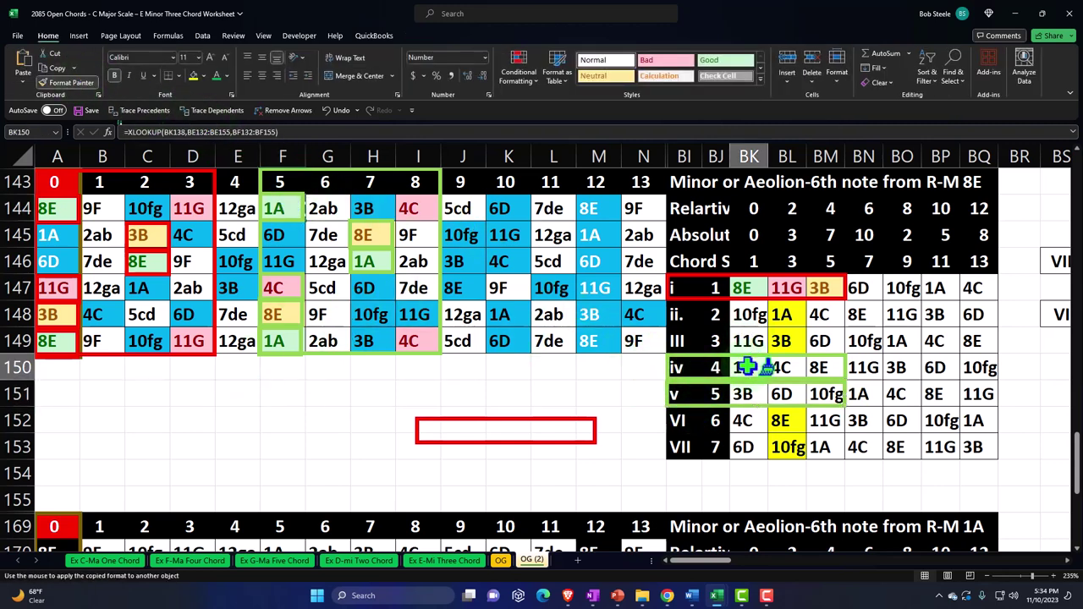
{"action": "left_click", "coordinate": [282, 288]}
{"action": "left_click", "coordinate": [62, 83]}
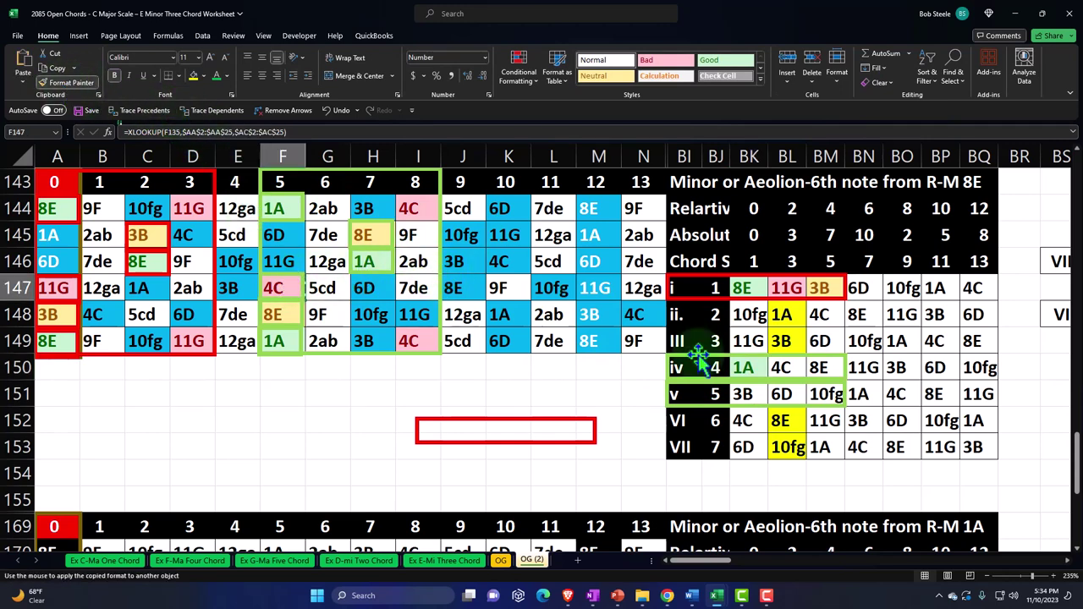
{"action": "left_click", "coordinate": [780, 368]}
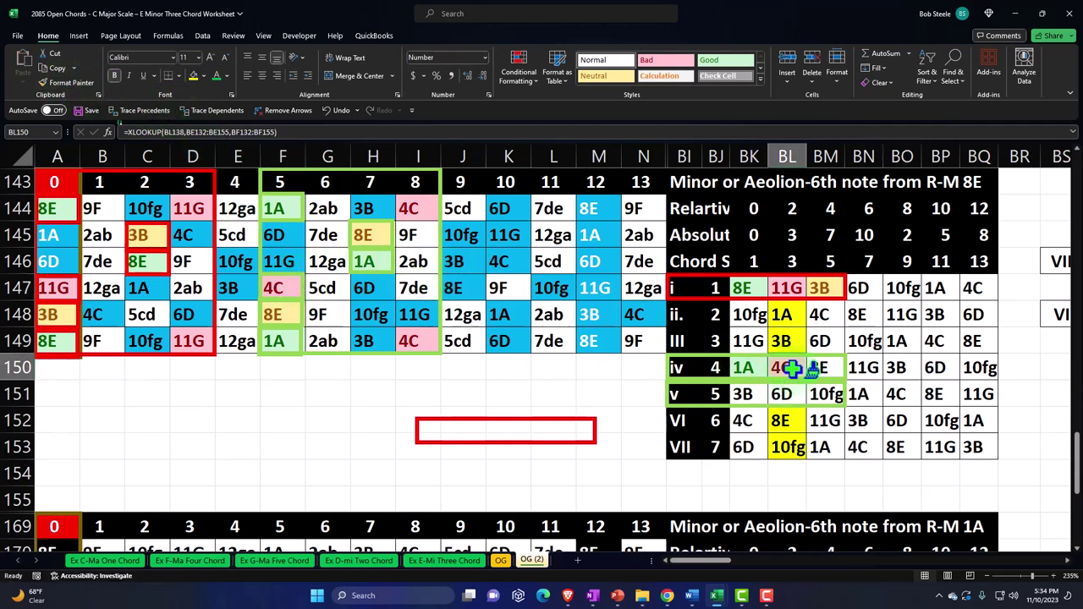
{"action": "left_click", "coordinate": [365, 235]}
{"action": "left_click", "coordinate": [72, 82]}
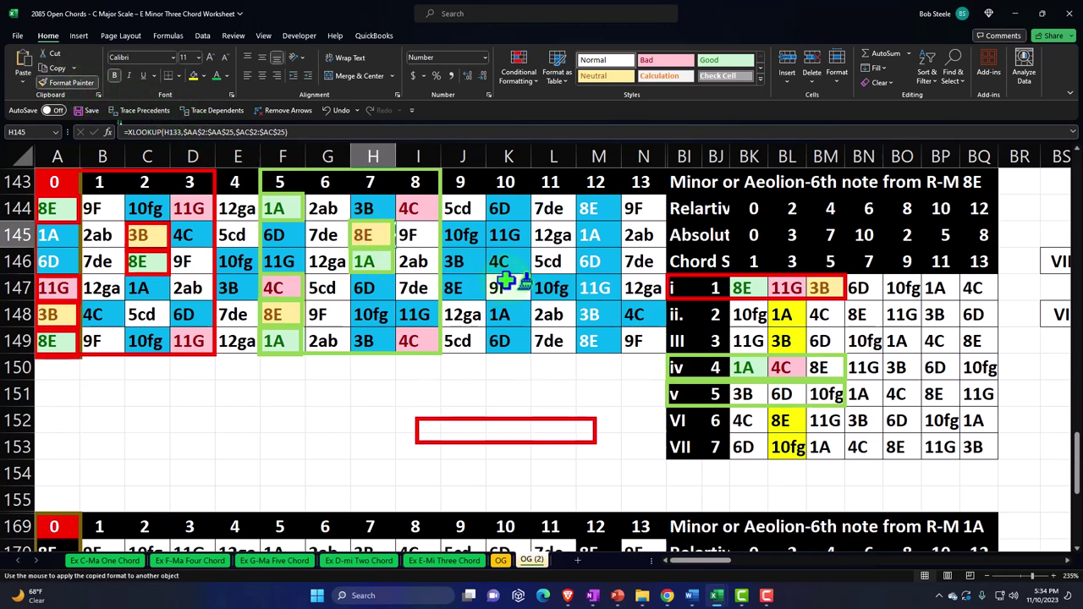
{"action": "left_click", "coordinate": [819, 368]}
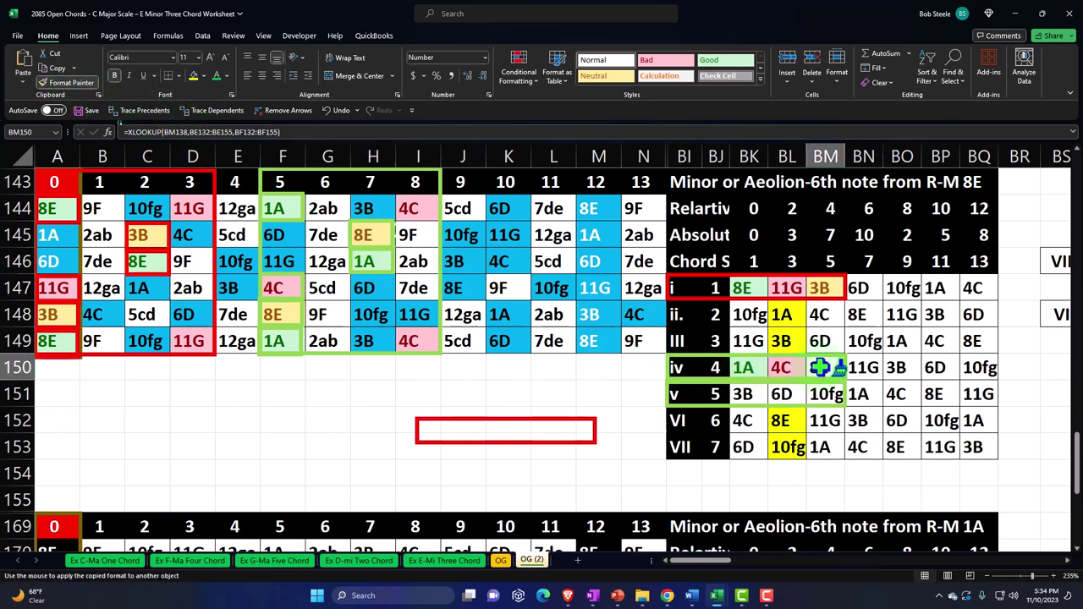
Change the iv–v rows box outline to yellow
{"action": "left_click", "coordinate": [697, 407]}
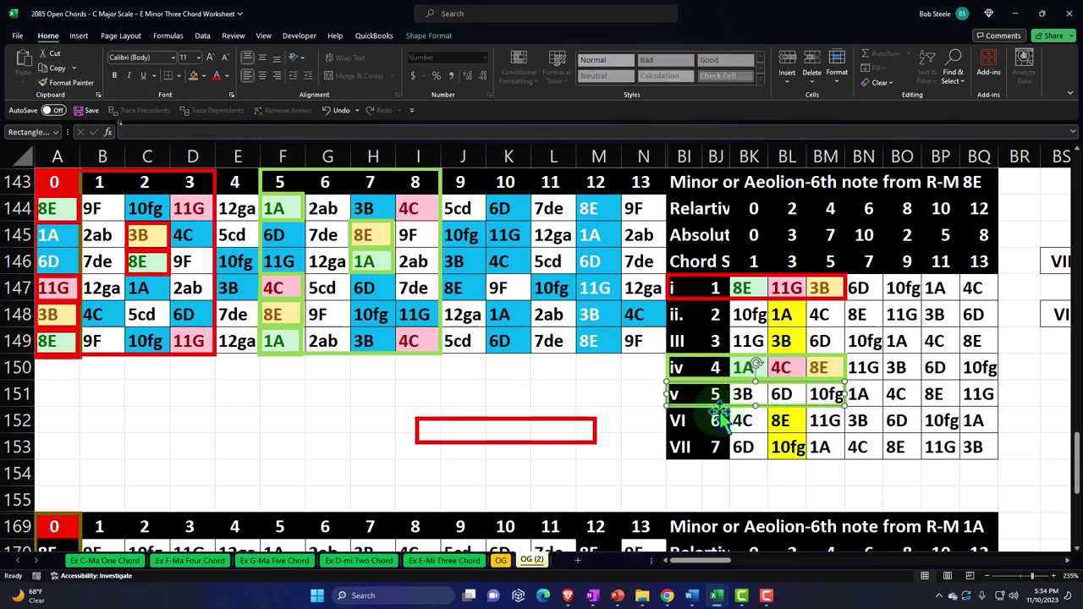
{"action": "left_click", "coordinate": [418, 38]}
{"action": "left_click", "coordinate": [436, 68]}
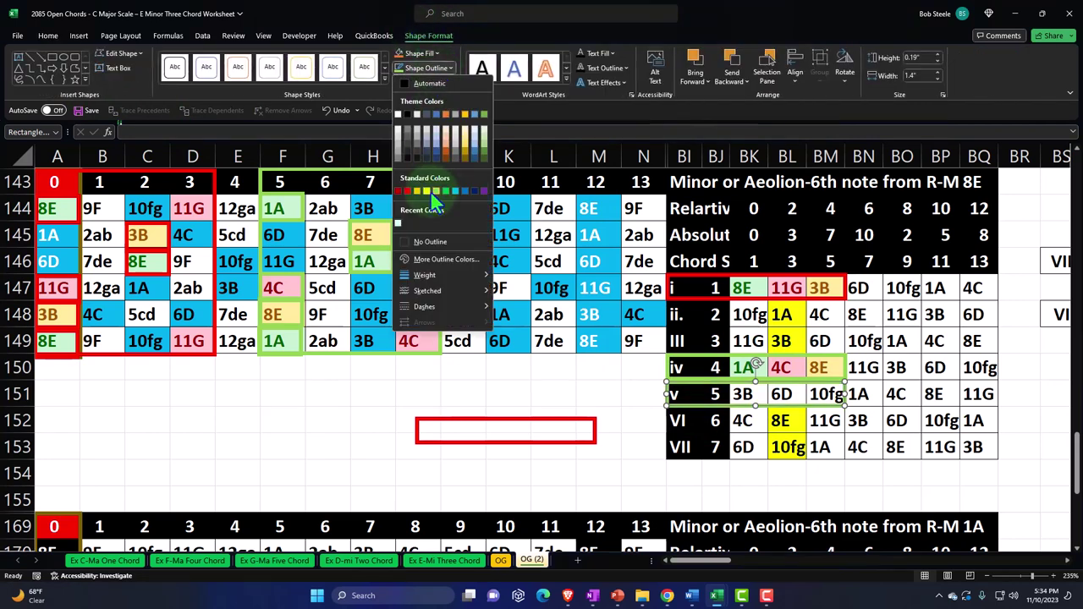
{"action": "left_click", "coordinate": [429, 191]}
Copy the fret box over columns 7–10 and outline it yellow
{"action": "left_click", "coordinate": [439, 179]}
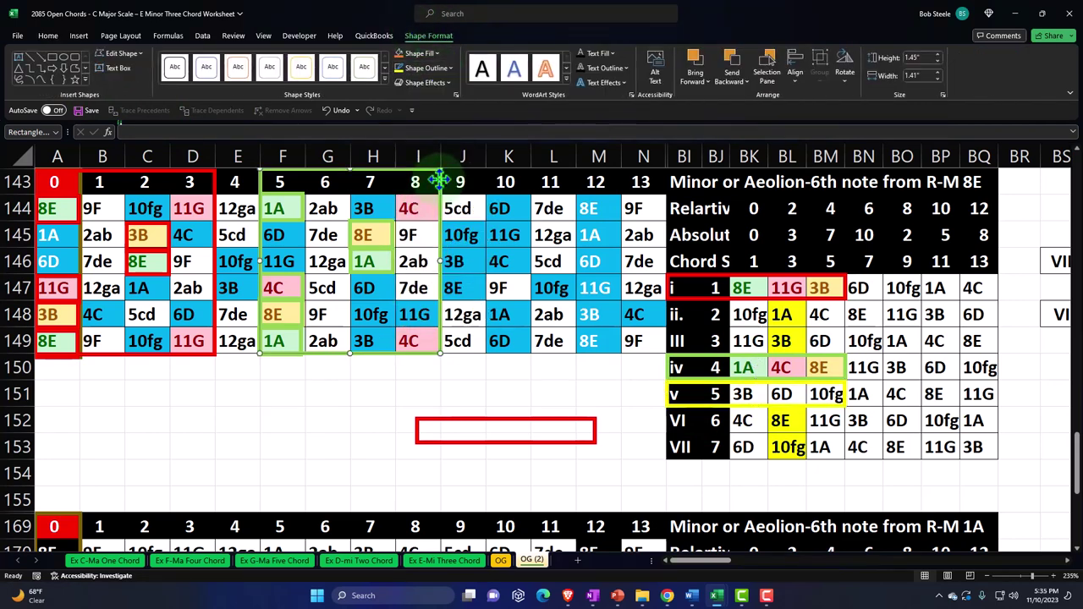
{"action": "left_click_drag", "start_coordinate": [376, 353], "coordinate": [483, 356]}
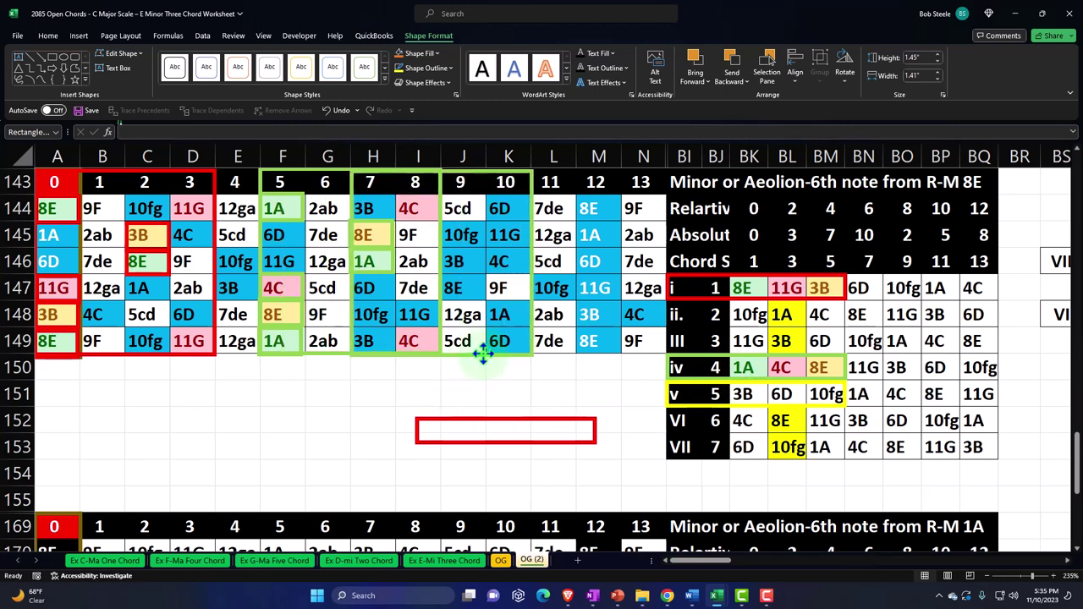
{"action": "left_click", "coordinate": [287, 210]}
{"action": "left_click", "coordinate": [379, 208]}
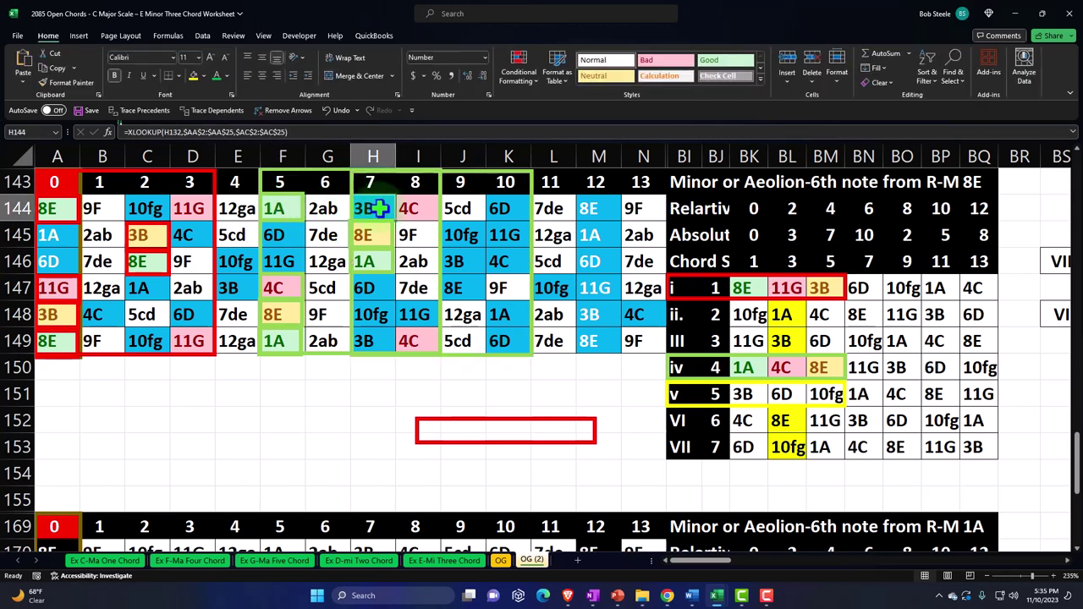
{"action": "left_click", "coordinate": [535, 186]}
{"action": "left_click", "coordinate": [416, 36]}
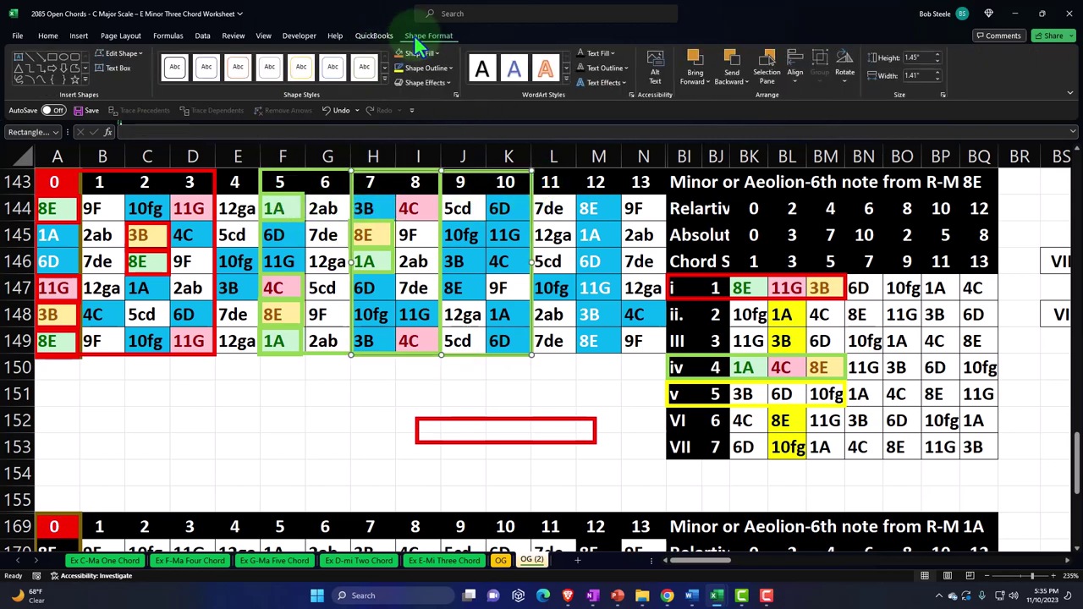
{"action": "left_click", "coordinate": [399, 66]}
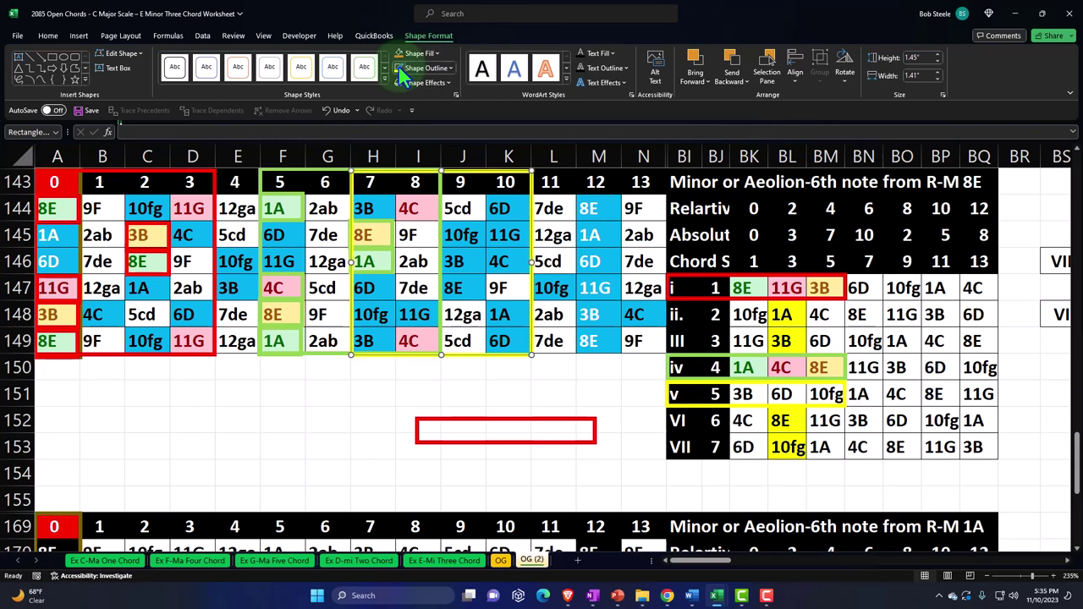
Copy the small note boxes onto the v-chord notes in columns H and J
{"action": "left_click", "coordinate": [48, 221]}
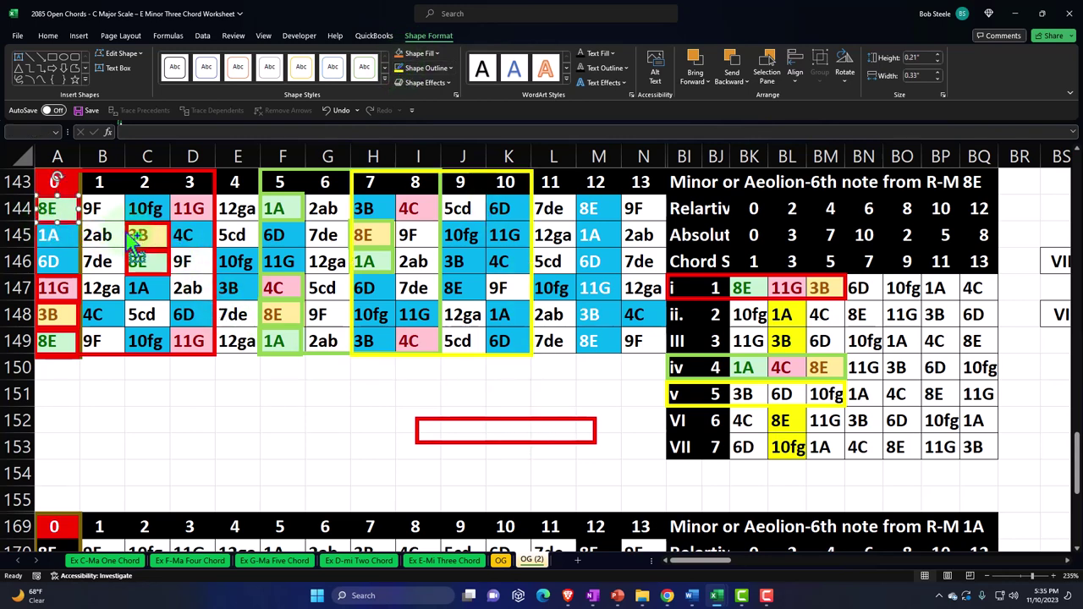
{"action": "left_click_drag", "start_coordinate": [133, 240], "coordinate": [135, 237]}
{"action": "left_click_drag", "start_coordinate": [73, 288], "coordinate": [131, 288]}
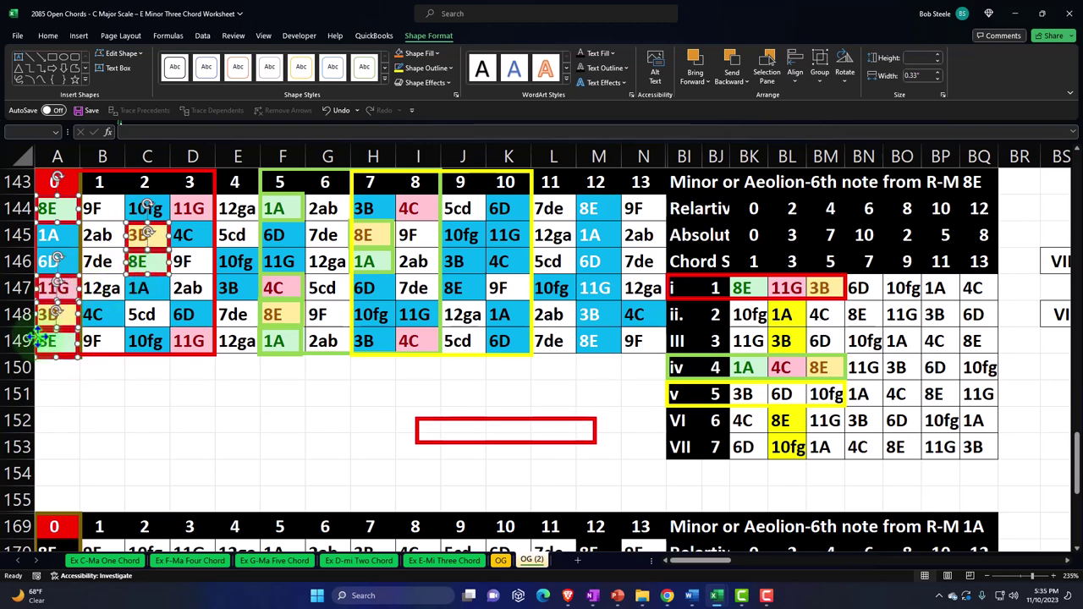
{"action": "mouse_move", "coordinate": [46, 345]}
{"action": "left_mouse_down"}
{"action": "mouse_move", "coordinate": [102, 241]}
{"action": "mouse_move", "coordinate": [127, 225]}
{"action": "mouse_move", "coordinate": [431, 218]}
{"action": "mouse_move", "coordinate": [393, 204]}
{"action": "left_mouse_up"}
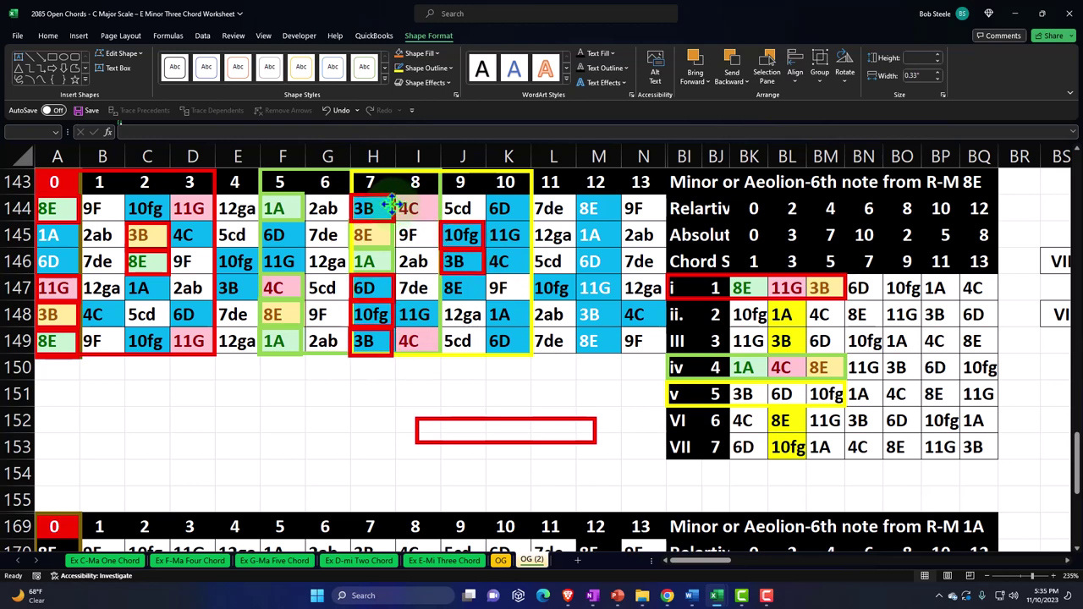
{"action": "left_click", "coordinate": [392, 204]}
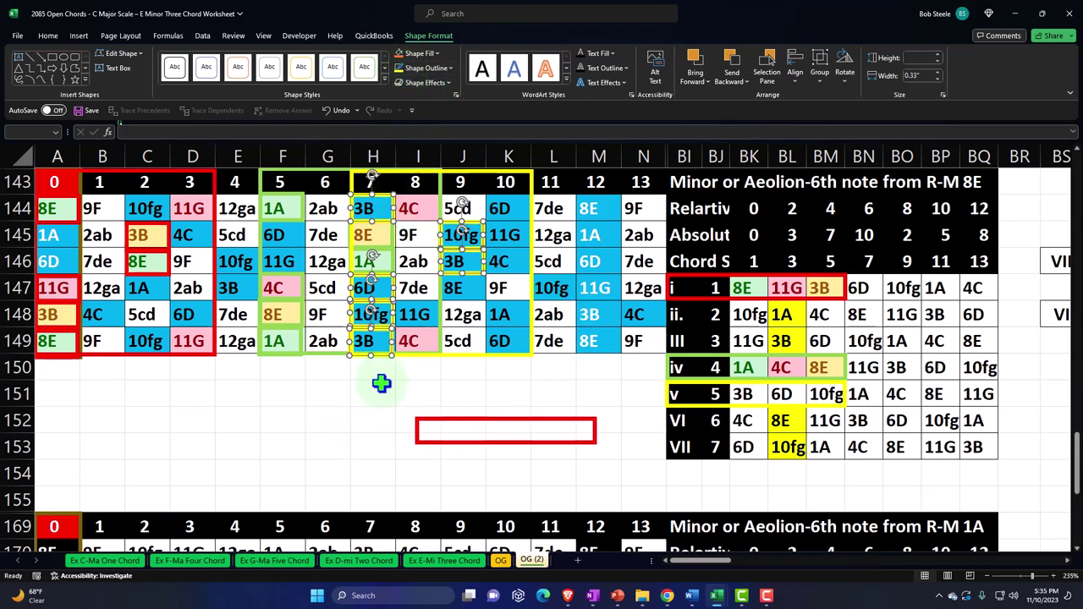
{"action": "left_click", "coordinate": [380, 390]}
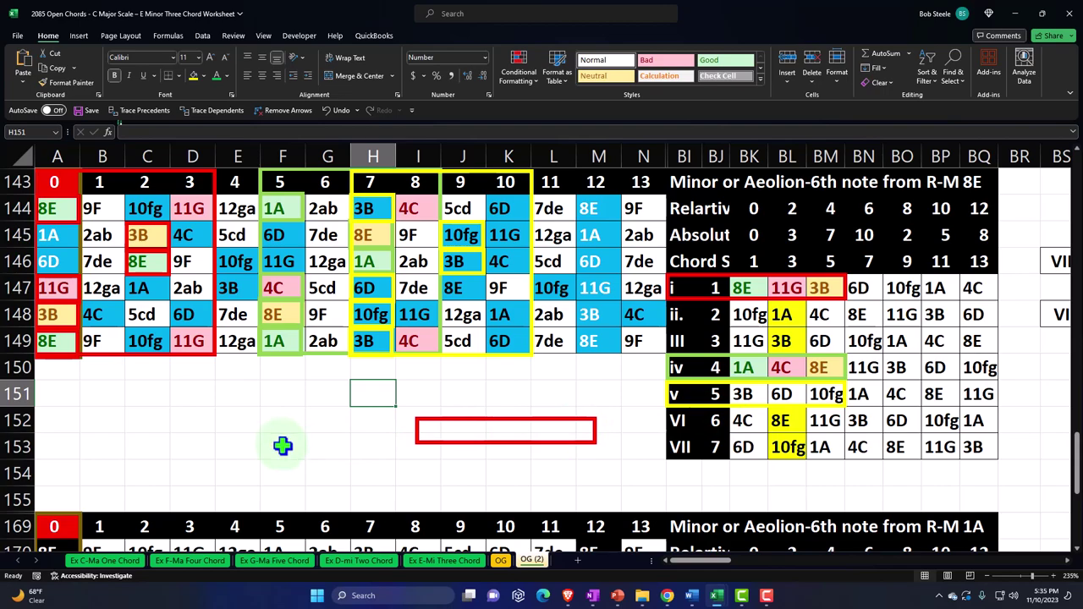
Unhide the hidden columns between N and BI
{"action": "scroll", "coordinate": [284, 447], "scroll_direction": "up", "scroll_amount": 20}
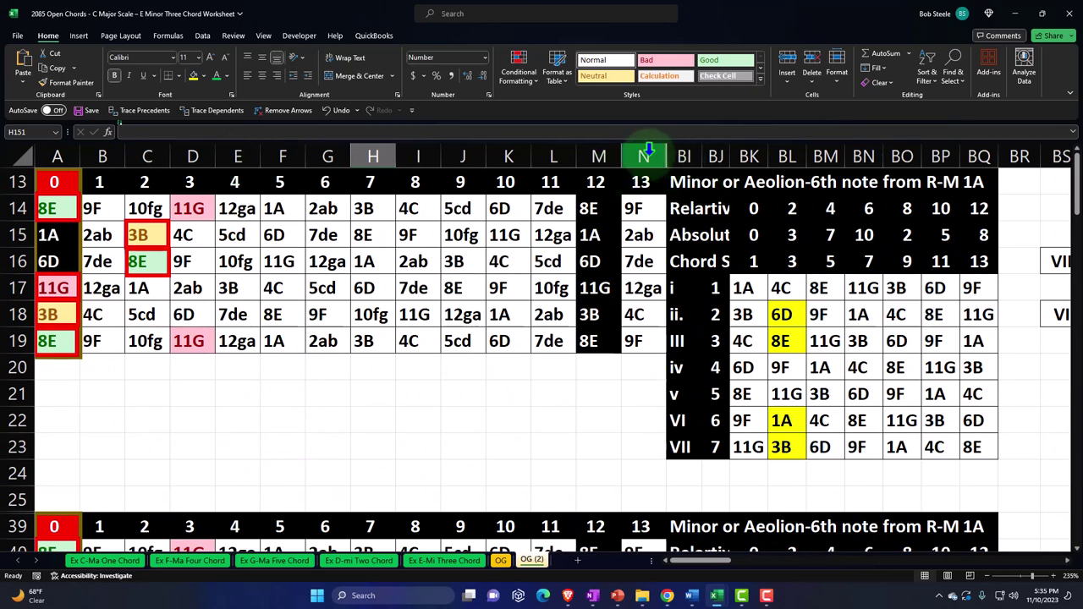
{"action": "left_click_drag", "start_coordinate": [648, 152], "coordinate": [682, 155]}
{"action": "right_click", "coordinate": [670, 229]}
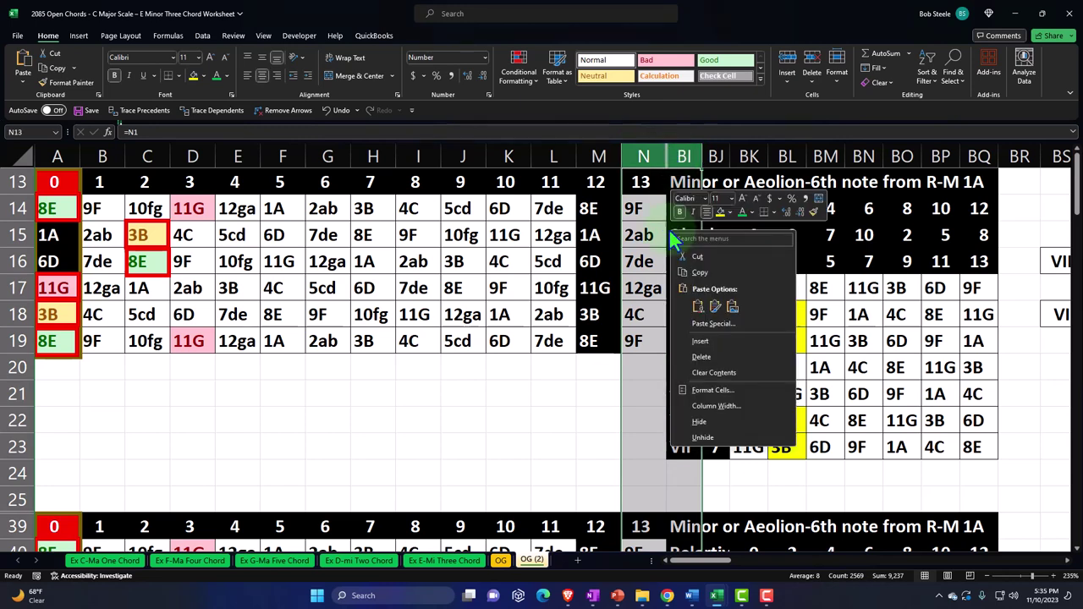
{"action": "left_click", "coordinate": [700, 437]}
{"action": "left_click", "coordinate": [559, 423]}
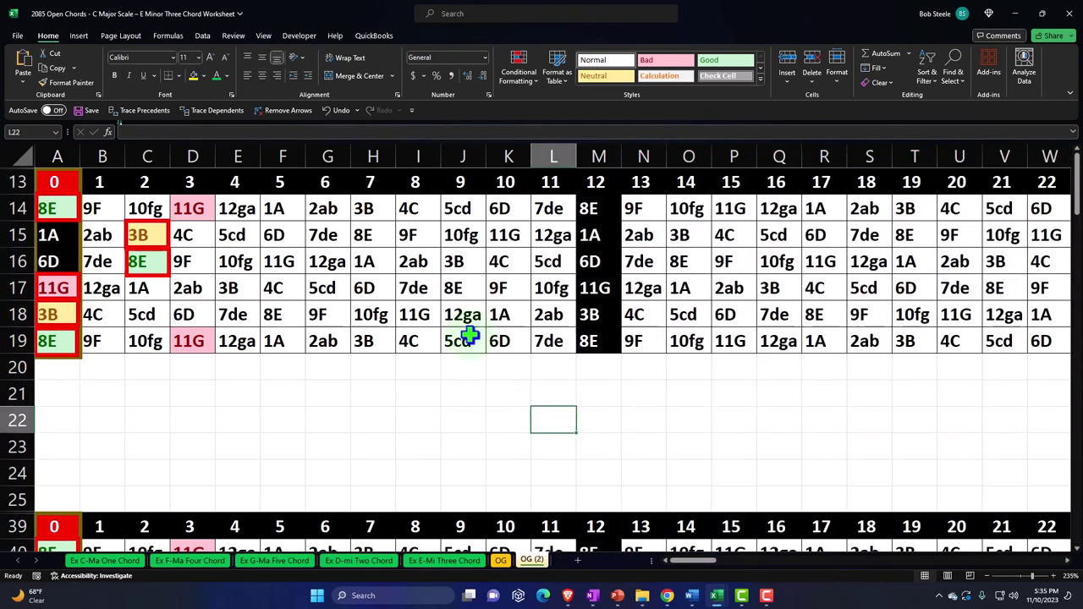
Hide columns E through AJ
{"action": "left_click_drag", "start_coordinate": [228, 154], "coordinate": [587, 186]}
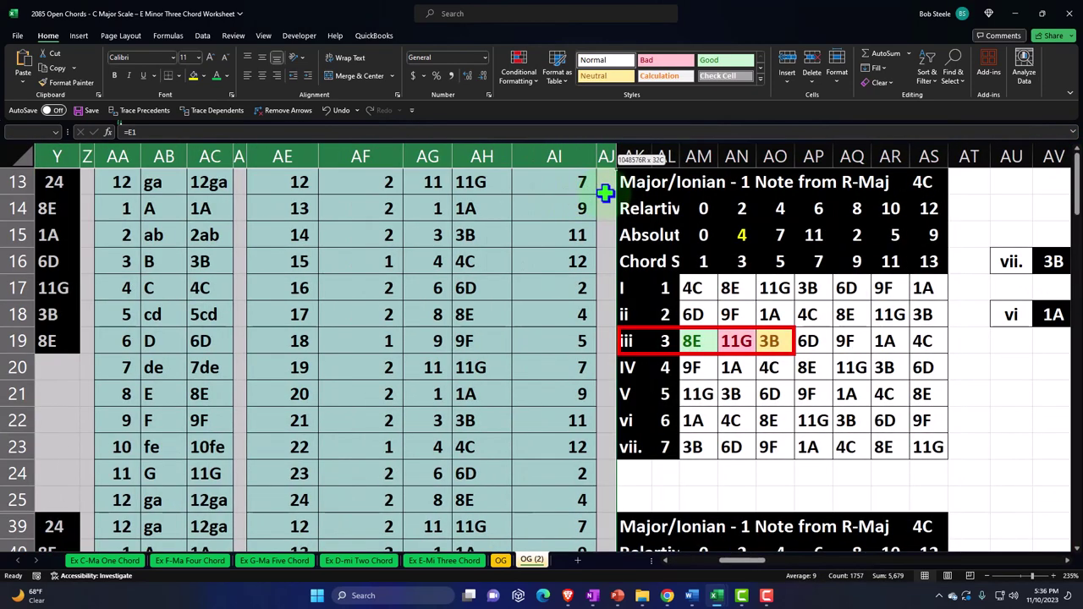
{"action": "right_click", "coordinate": [466, 223]}
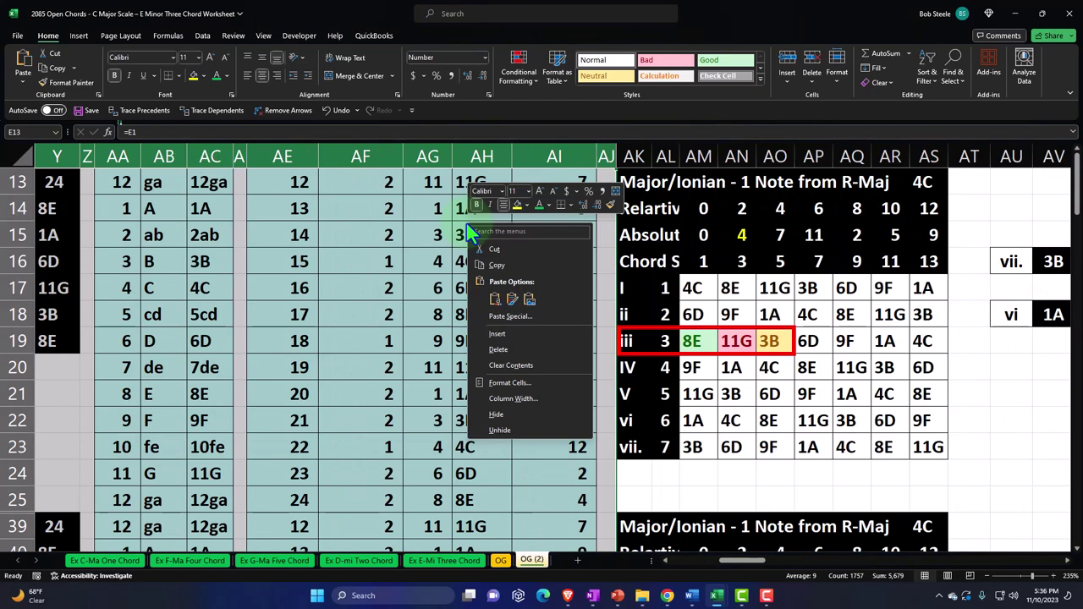
{"action": "left_click", "coordinate": [499, 415]}
{"action": "left_click", "coordinate": [176, 393]}
Scroll through the sheet to review the stacked scale sections and their boxed chord notes
{"action": "scroll", "coordinate": [166, 394], "scroll_direction": "up", "scroll_amount": 2, "text": "ctrl"}
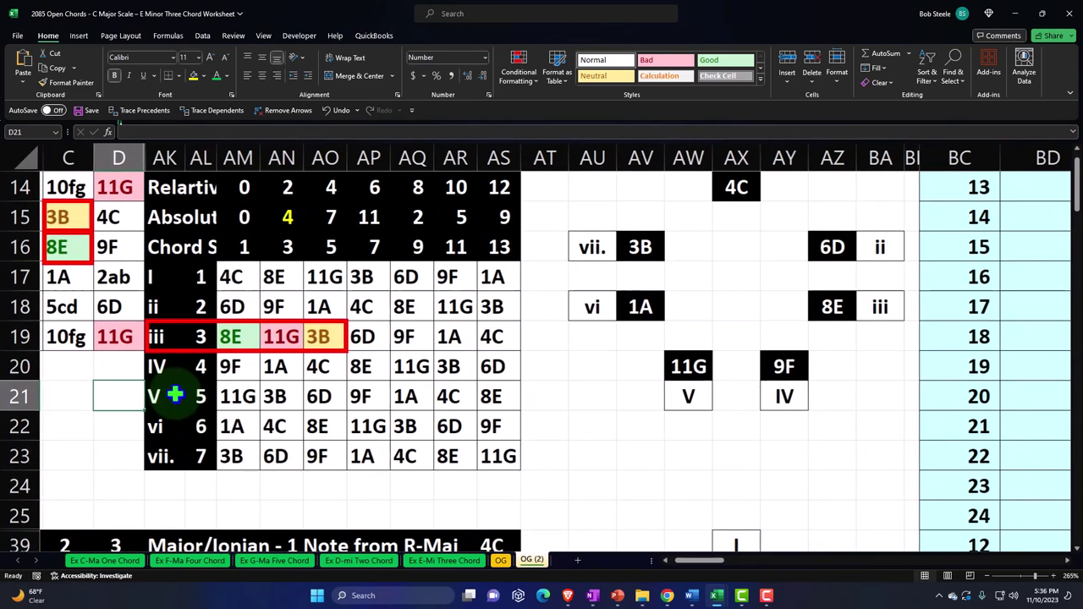
{"action": "left_click_drag", "start_coordinate": [719, 572], "coordinate": [634, 570]}
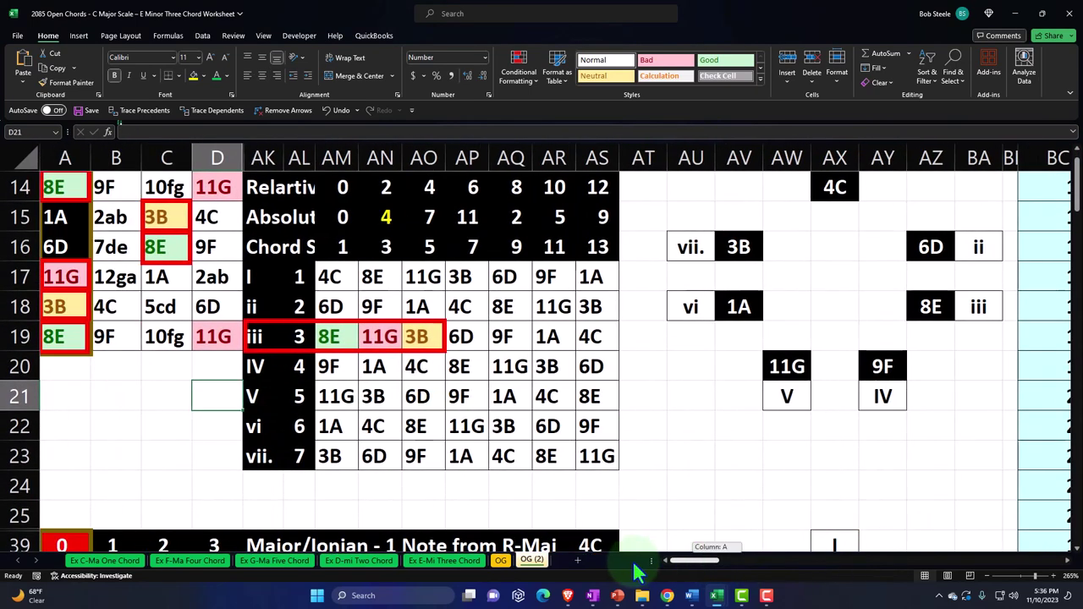
{"action": "left_click", "coordinate": [157, 398]}
{"action": "scroll", "coordinate": [157, 398], "scroll_direction": "up", "scroll_amount": 2, "text": "ctrl"}
{"action": "scroll", "coordinate": [398, 507], "scroll_direction": "left", "scroll_amount": 2}
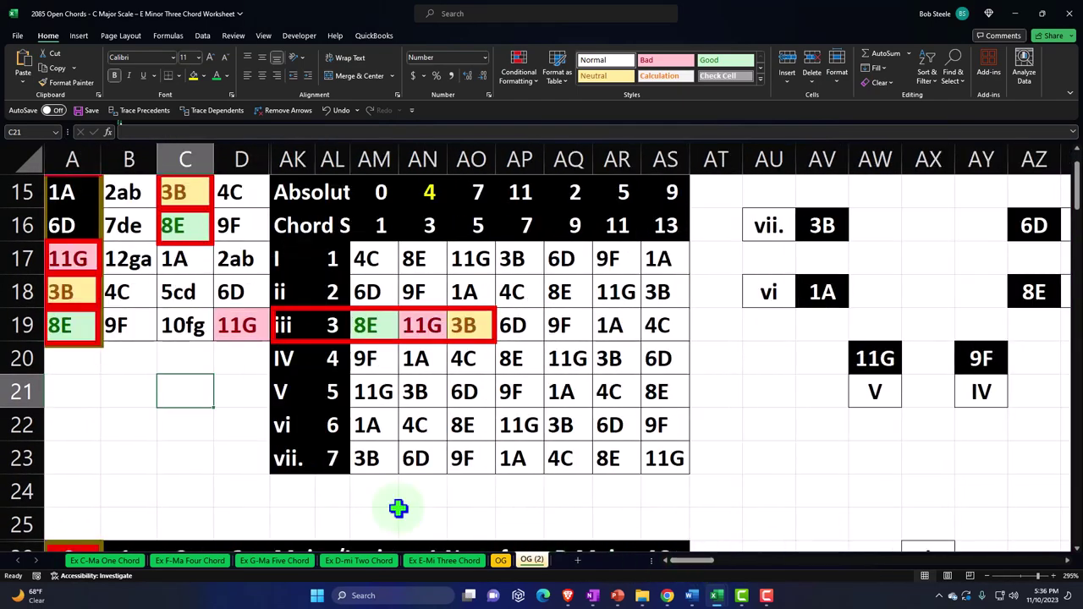
{"action": "scroll", "coordinate": [222, 439], "scroll_direction": "up", "scroll_amount": 1}
{"action": "scroll", "coordinate": [221, 437], "scroll_direction": "down", "scroll_amount": 6}
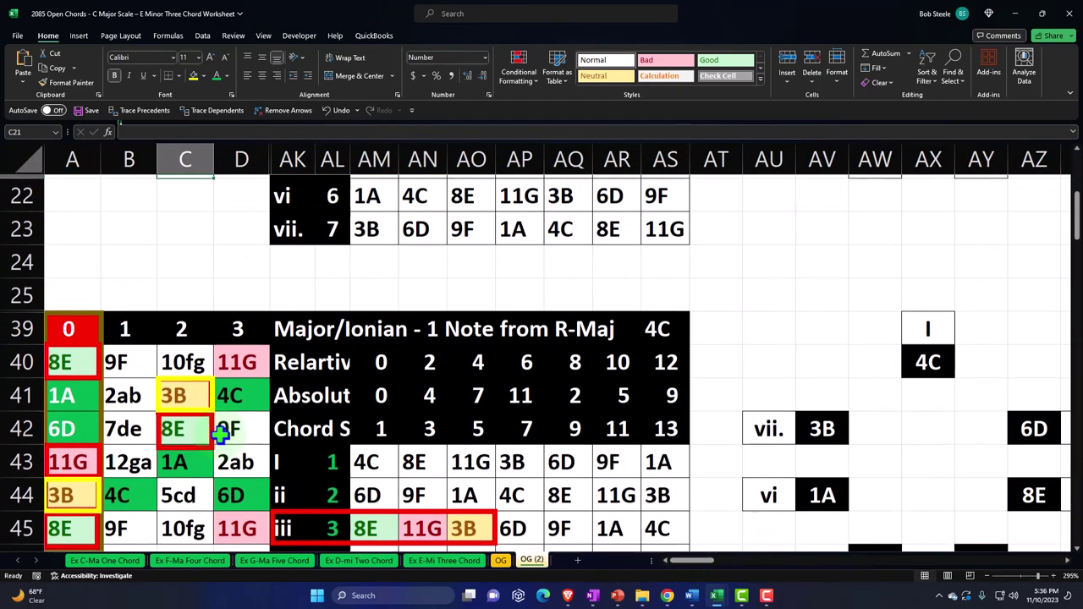
{"action": "scroll", "coordinate": [220, 431], "scroll_direction": "down", "scroll_amount": 6}
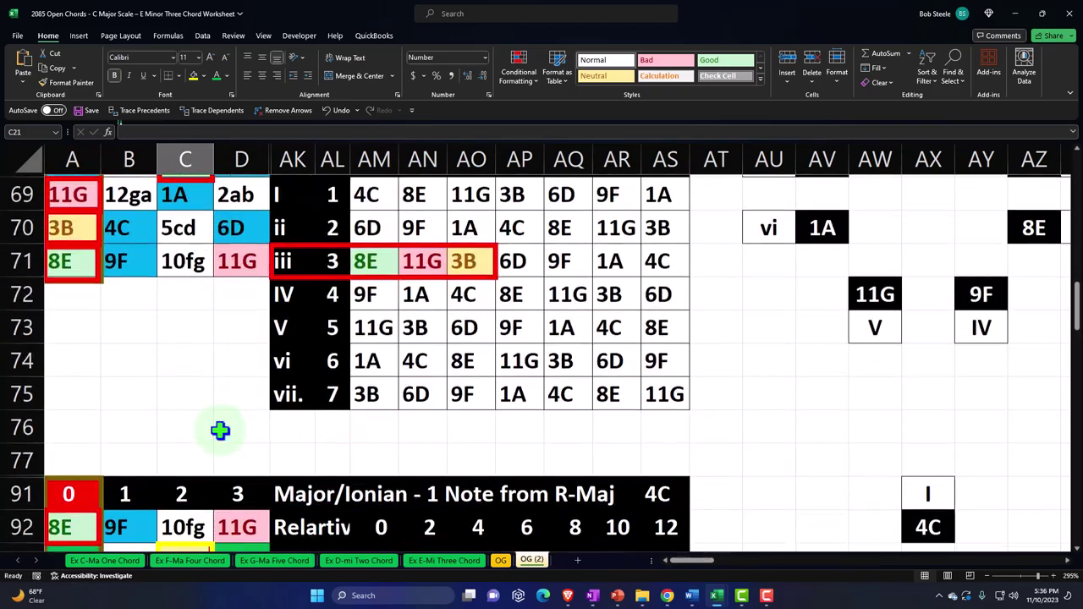
{"action": "scroll", "coordinate": [220, 431], "scroll_direction": "down", "scroll_amount": 6}
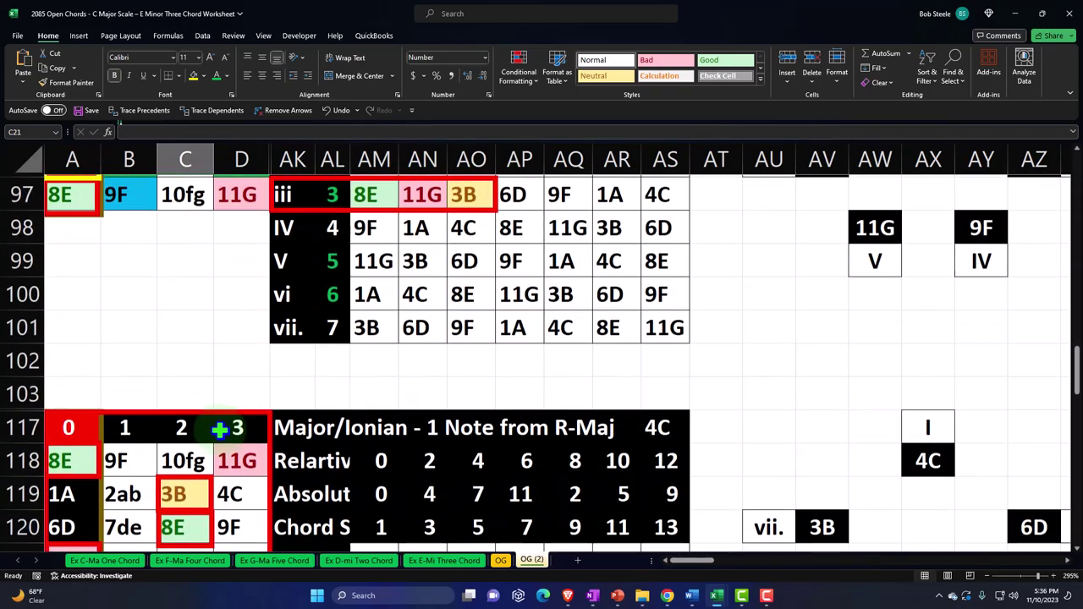
{"action": "scroll", "coordinate": [220, 430], "scroll_direction": "down", "scroll_amount": 6}
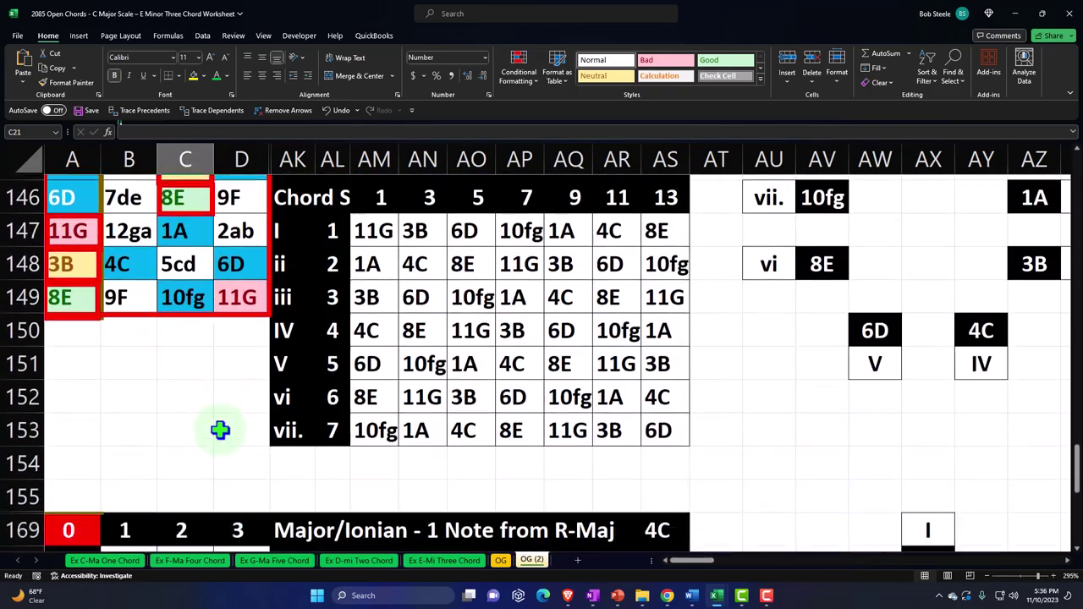
{"action": "scroll", "coordinate": [218, 423], "scroll_direction": "up", "scroll_amount": 5}
{"action": "scroll", "coordinate": [219, 411], "scroll_direction": "up", "scroll_amount": 6}
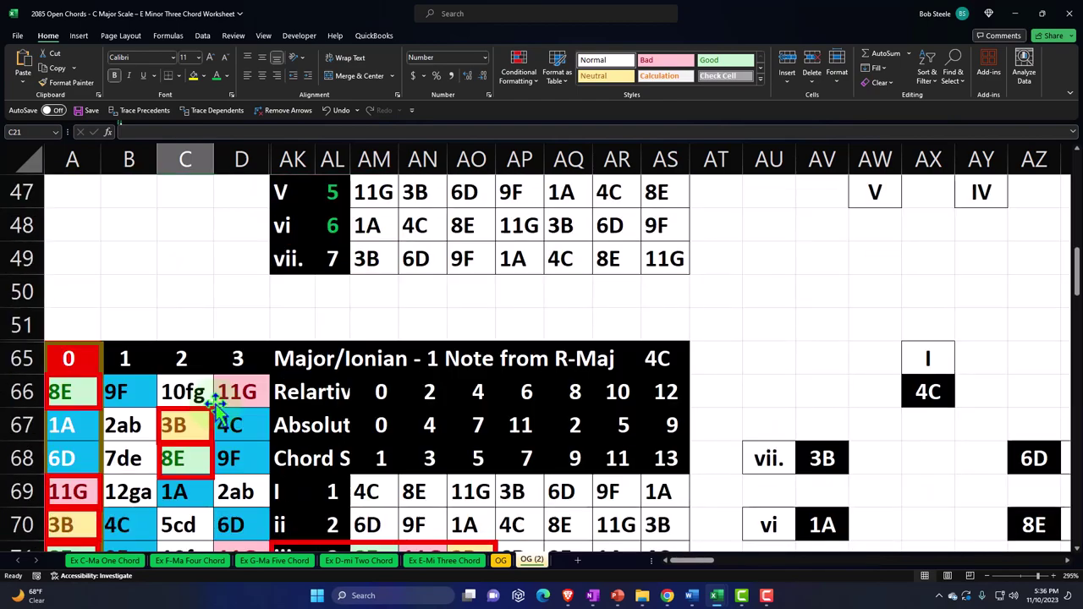
{"action": "left_click", "coordinate": [501, 562]}
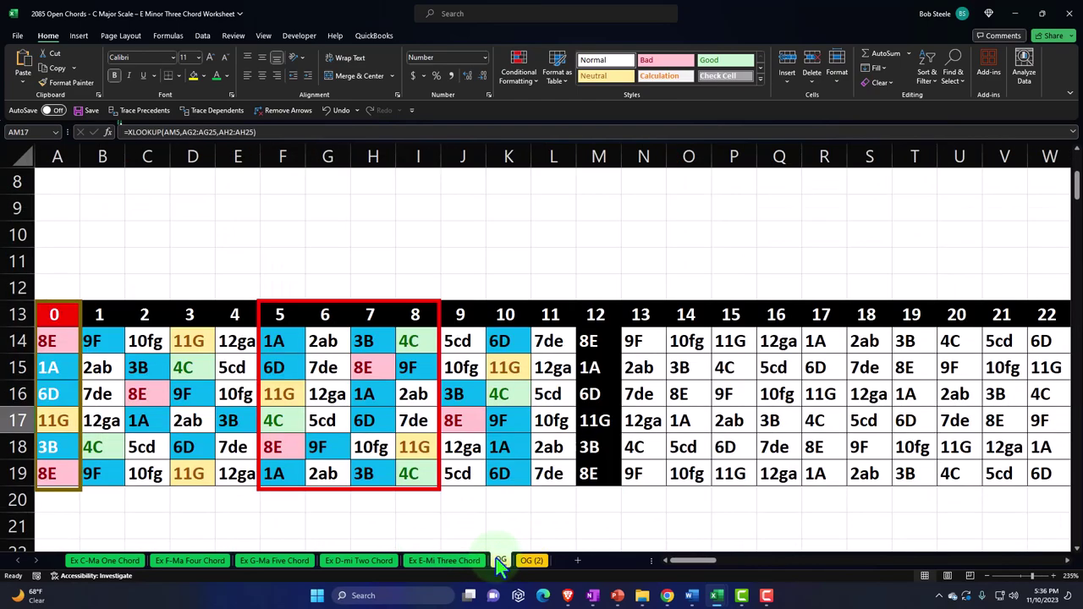
{"action": "key", "text": "Right"}
{"action": "key", "text": "Right"}
{"action": "key", "text": "Right"}
{"action": "key", "text": "Right"}
{"action": "key", "text": "Right"}
{"action": "key", "text": "Right"}
{"action": "key", "text": "Right"}
{"action": "key", "text": "Right"}
{"action": "key", "text": "Right"}
{"action": "key", "text": "Right"}
{"action": "key", "text": "Right"}
{"action": "key", "text": "Right"}
{"action": "key", "text": "Right"}
{"action": "key", "text": "Right"}
{"action": "key", "text": "Right"}
{"action": "key", "text": "Right"}
{"action": "key", "text": "Right"}
{"action": "key", "text": "Right"}
{"action": "key", "text": "Right"}
{"action": "key", "text": "Right"}
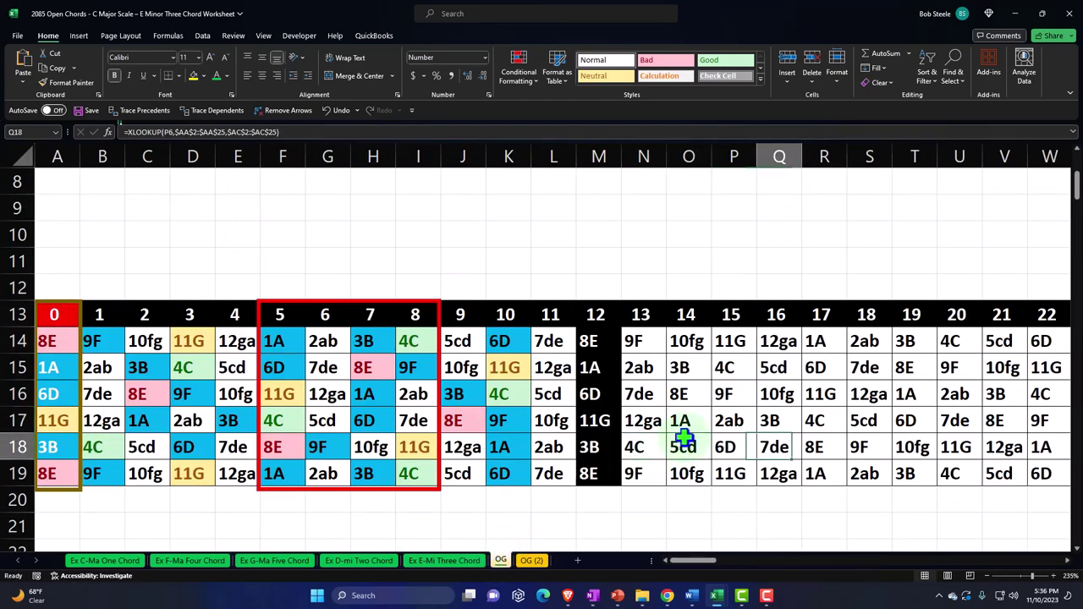
{"action": "key", "text": "Right"}
{"action": "key", "text": "Right"}
{"action": "key", "text": "Right"}
{"action": "key", "text": "Right"}
{"action": "key", "text": "Right"}
{"action": "key", "text": "Right"}
{"action": "key", "text": "Right"}
{"action": "key", "text": "Right"}
{"action": "key", "text": "Right"}
{"action": "key", "text": "Right"}
{"action": "key", "text": "Right"}
{"action": "key", "text": "Right"}
{"action": "key", "text": "Right"}
{"action": "key", "text": "Right"}
{"action": "key", "text": "Right"}
{"action": "key", "text": "Right"}
{"action": "key", "text": "Right"}
{"action": "key", "text": "Right"}
{"action": "key", "text": "Right"}
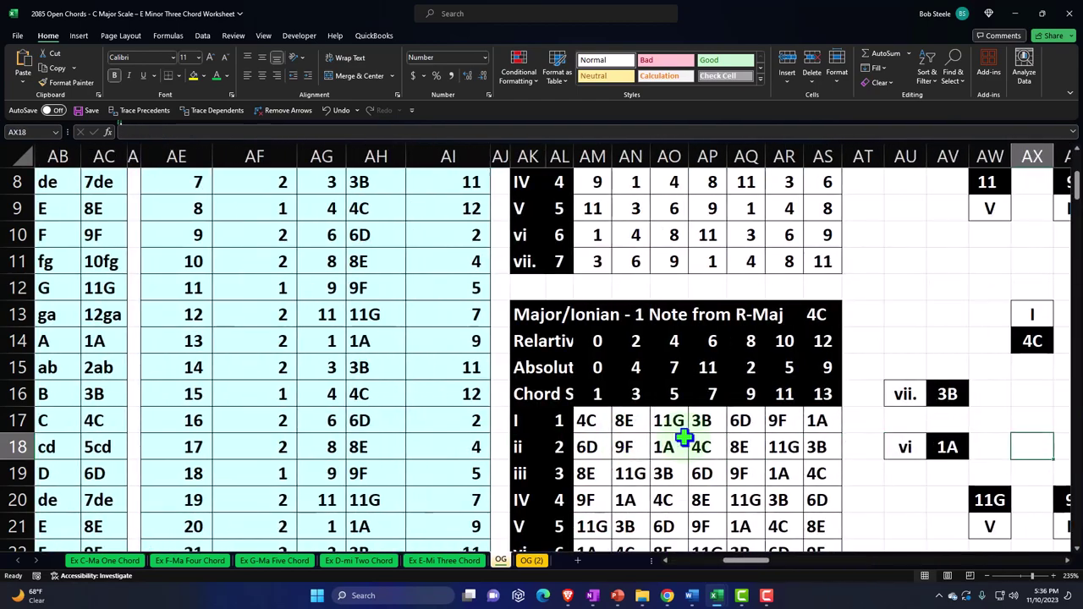
{"action": "key", "text": "Right"}
{"action": "key", "text": "Right"}
{"action": "key", "text": "Right"}
{"action": "key", "text": "Right"}
{"action": "key", "text": "Right"}
{"action": "key", "text": "Right"}
{"action": "key", "text": "Right"}
{"action": "key", "text": "Right"}
{"action": "key", "text": "Right"}
{"action": "key", "text": "Right"}
{"action": "key", "text": "Right"}
{"action": "key", "text": "Right"}
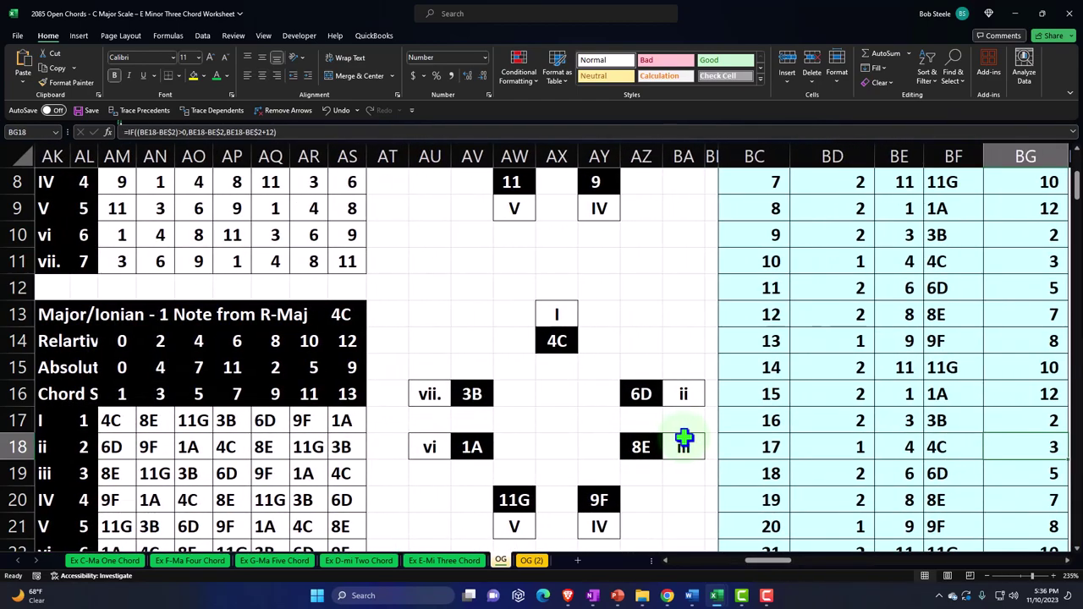
{"action": "key", "text": "Right"}
{"action": "key", "text": "Right"}
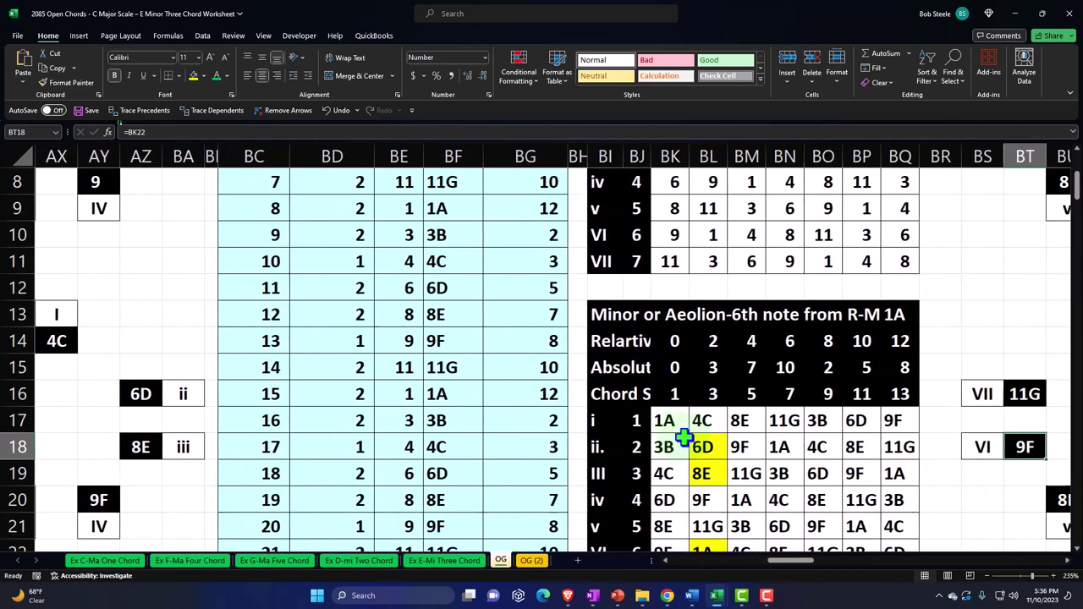
{"action": "left_click", "coordinate": [595, 428]}
{"action": "type", "text": "="}
{"action": "key", "text": "Up"}
{"action": "key", "text": "Up"}
{"action": "key", "text": "Up"}
{"action": "key", "text": "Up"}
{"action": "key", "text": "Up"}
{"action": "key", "text": "Up"}
{"action": "key", "text": "Up"}
{"action": "key", "text": "Up"}
{"action": "key", "text": "Up"}
{"action": "key", "text": "Up"}
{"action": "key", "text": "Up"}
{"action": "key", "text": "Up"}
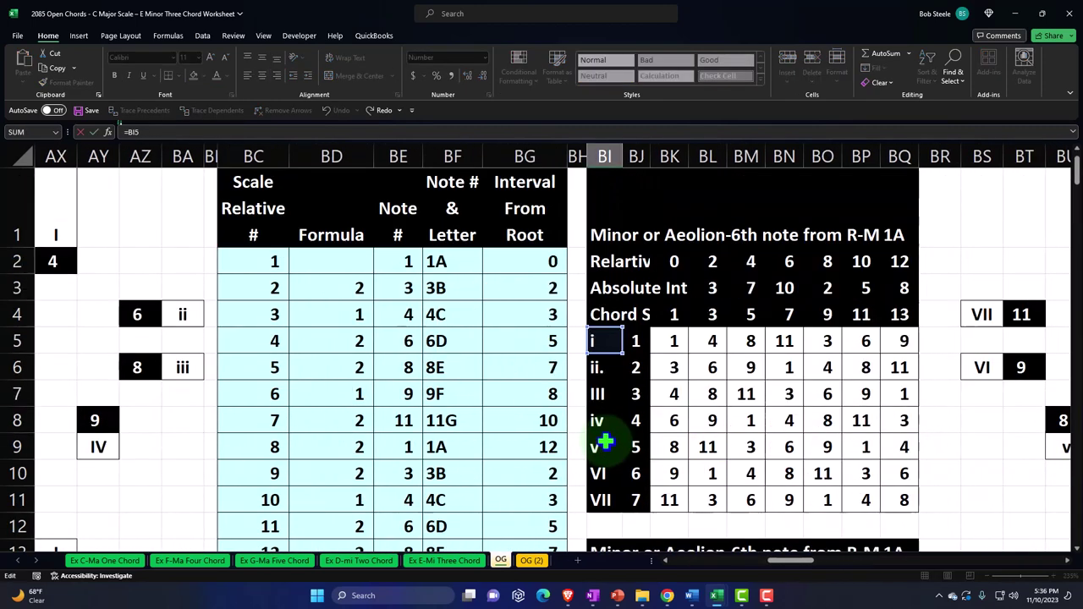
{"action": "scroll", "coordinate": [604, 440], "scroll_direction": "down", "scroll_amount": 4}
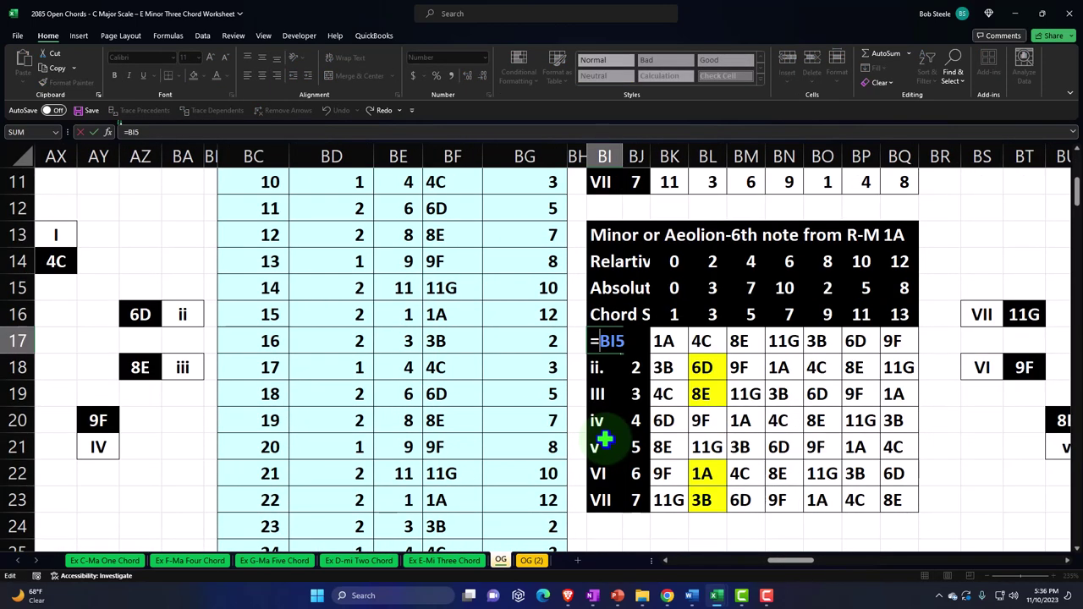
{"action": "key", "text": "Return"}
{"action": "scroll", "coordinate": [604, 440], "scroll_direction": "down", "scroll_amount": 5}
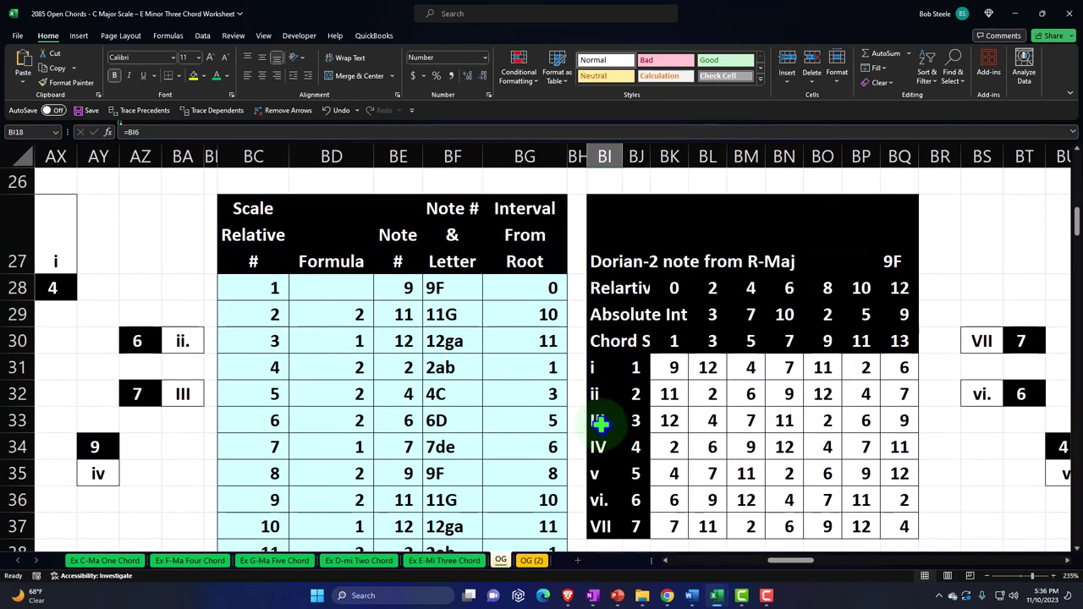
{"action": "scroll", "coordinate": [599, 423], "scroll_direction": "down", "scroll_amount": 8}
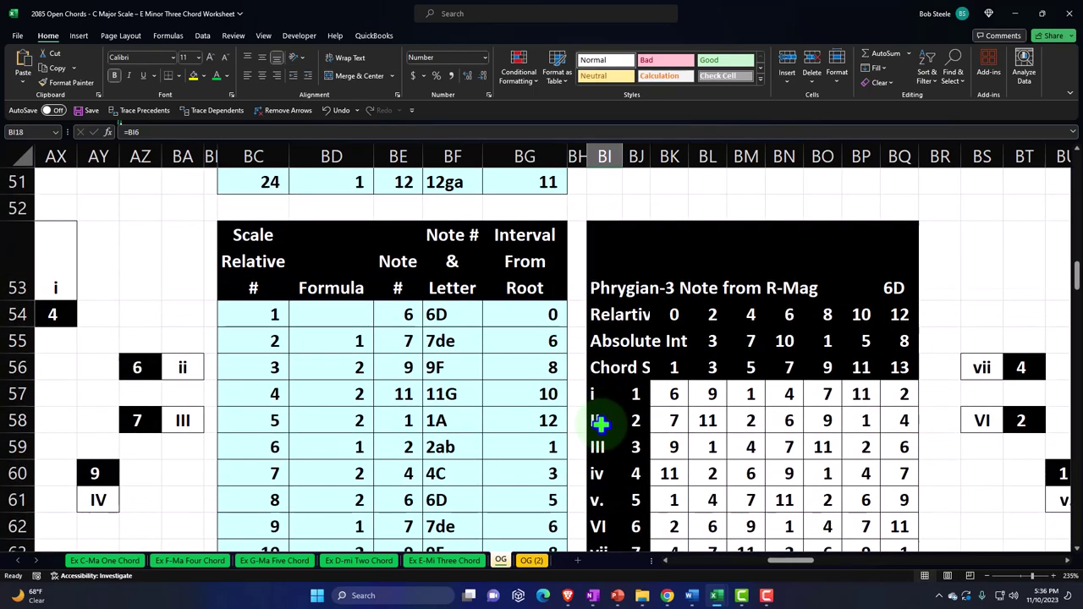
{"action": "scroll", "coordinate": [600, 423], "scroll_direction": "up", "scroll_amount": 17}
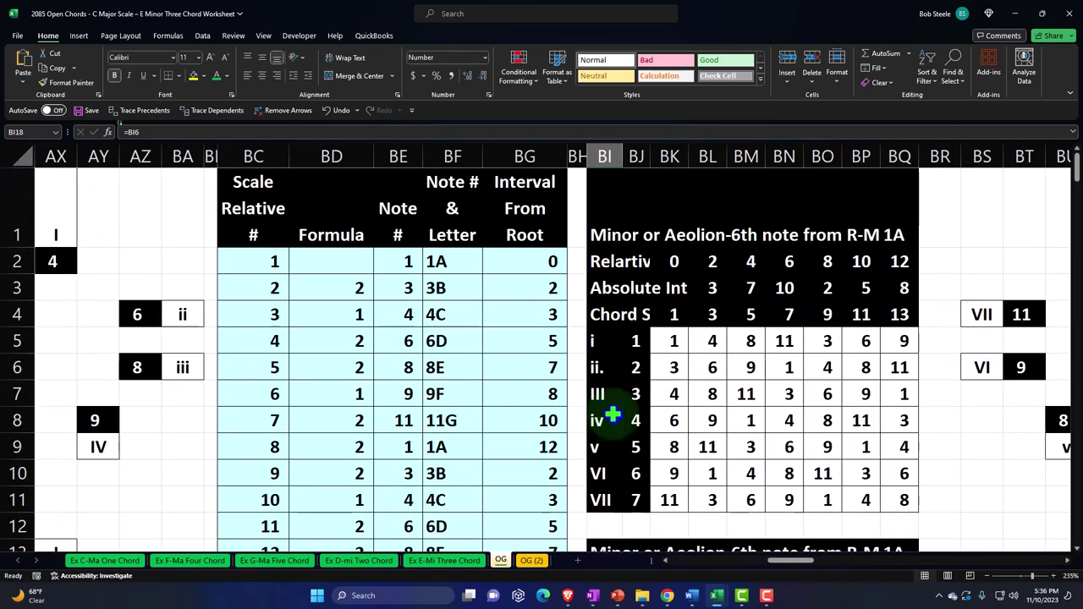
{"action": "left_click", "coordinate": [678, 341]}
{"action": "left_click_drag", "start_coordinate": [795, 560], "coordinate": [588, 556]}
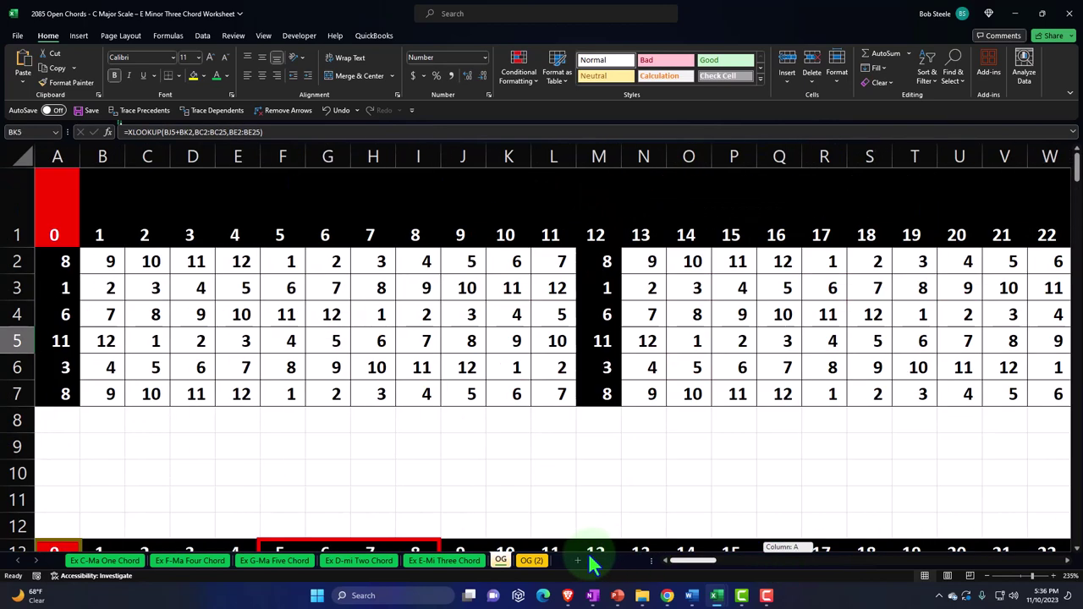
Rename OG (2) to 'Practice E-mi Three Chord' and lowercase 'mi' in 'Ex E-mi Three Chord'
{"action": "left_click", "coordinate": [531, 561]}
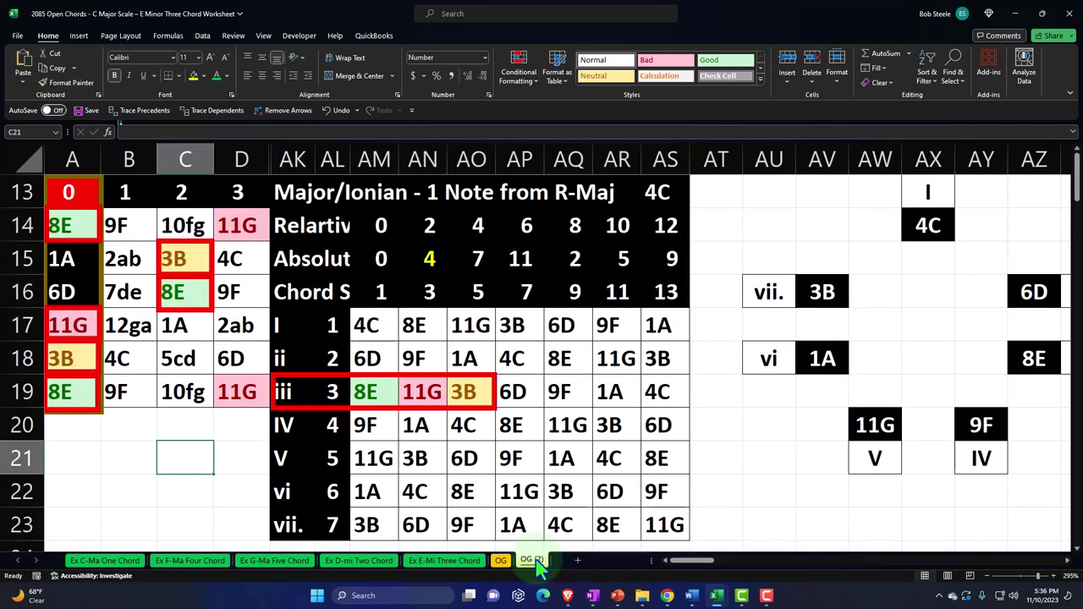
{"action": "double_click", "coordinate": [531, 561]}
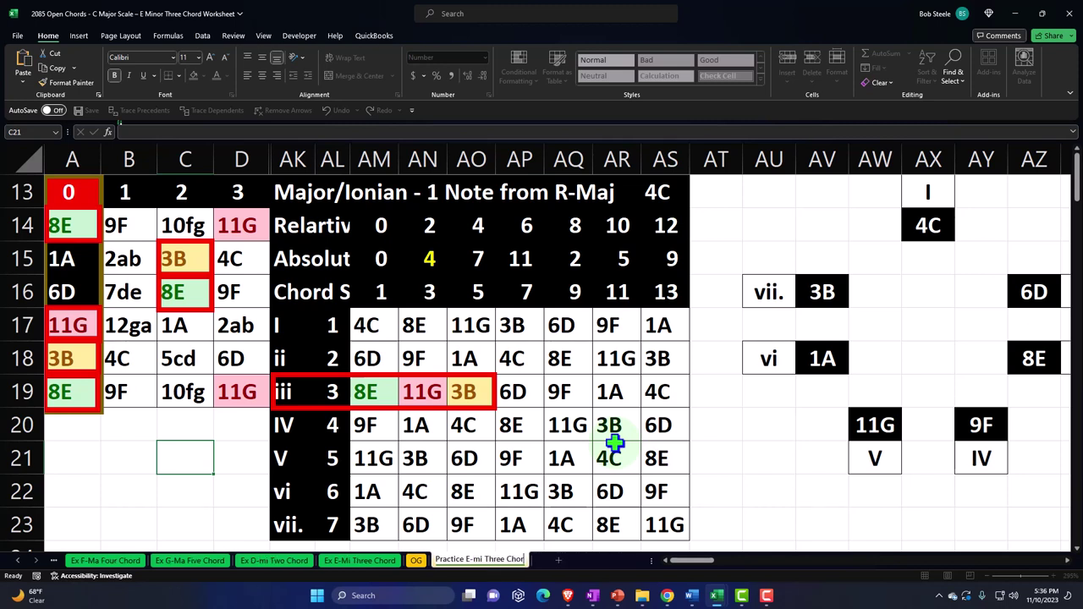
{"action": "left_click", "coordinate": [359, 560]}
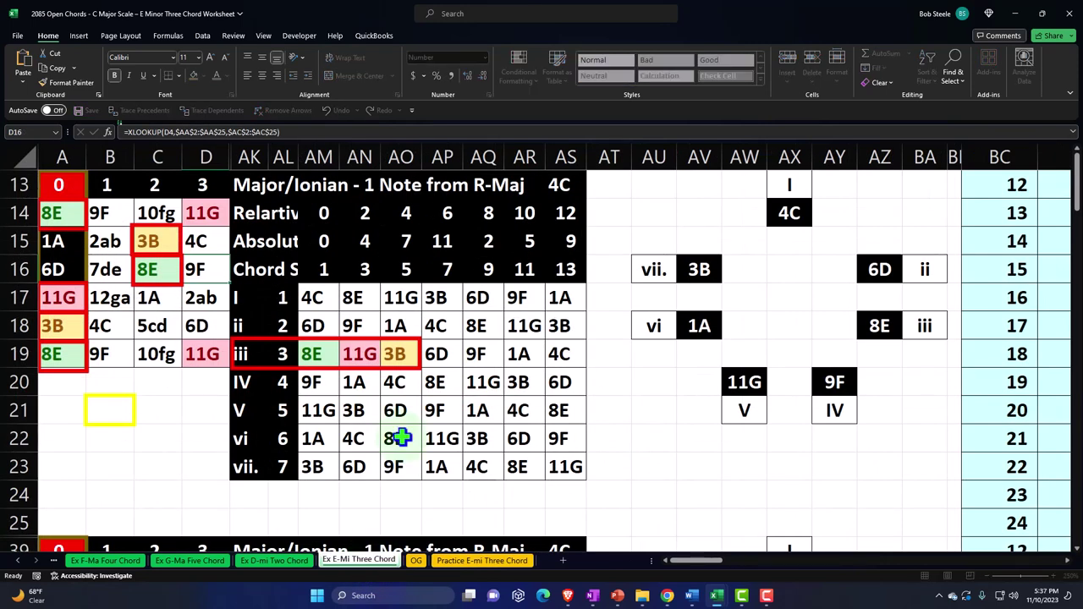
{"action": "key", "text": "BackSpace"}
{"action": "type", "text": "m"}
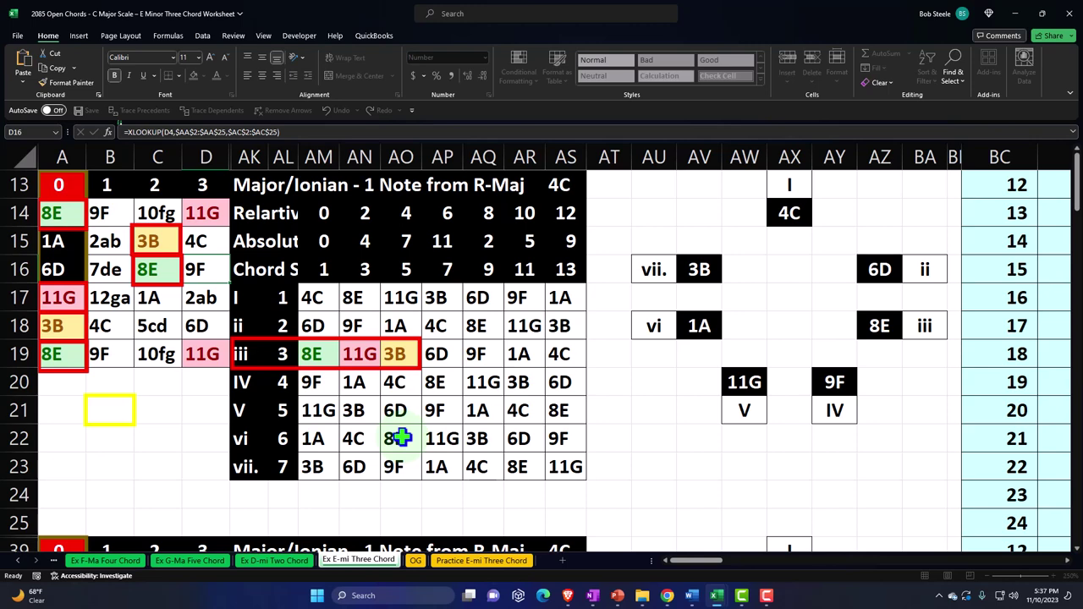
Give the Practice E-mi Three Chord tab a light cyan colour via More Colors
{"action": "right_click", "coordinate": [514, 561]}
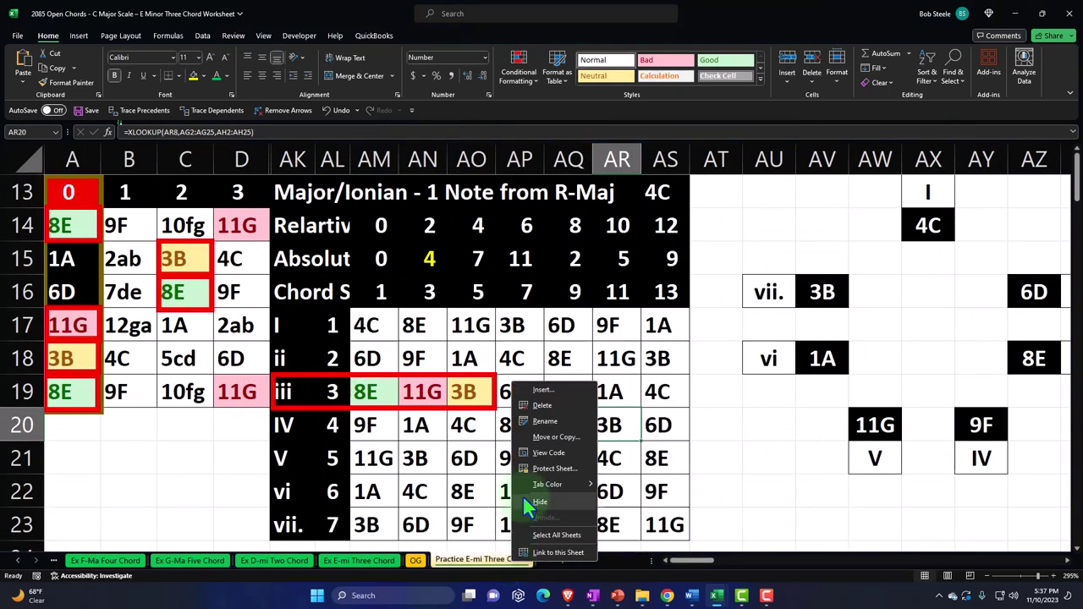
{"action": "mouse_move", "coordinate": [523, 483]}
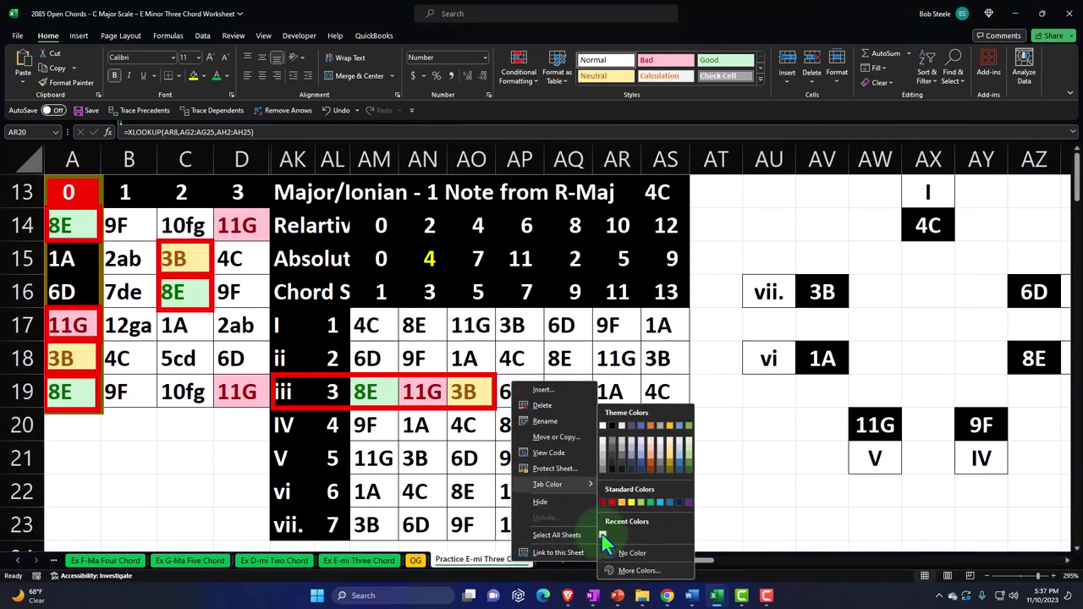
{"action": "left_click", "coordinate": [636, 570]}
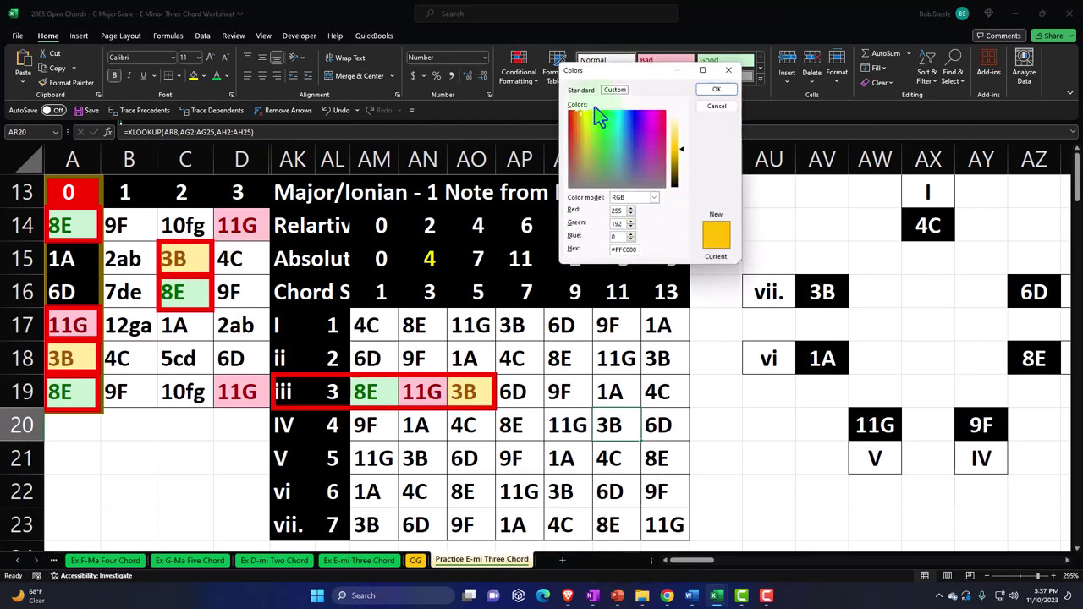
{"action": "left_click", "coordinate": [581, 89]}
{"action": "left_click", "coordinate": [616, 150]}
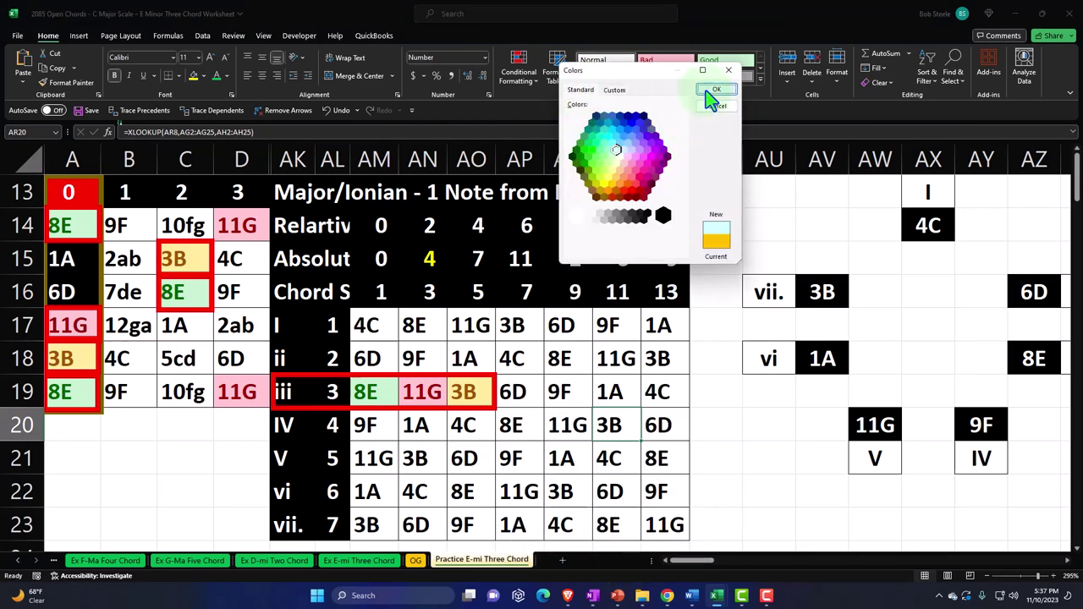
{"action": "left_click", "coordinate": [713, 91]}
Glance at the OG sheet, then return to Practice E-mi Three Chord and select cell C21
{"action": "left_click", "coordinate": [415, 561]}
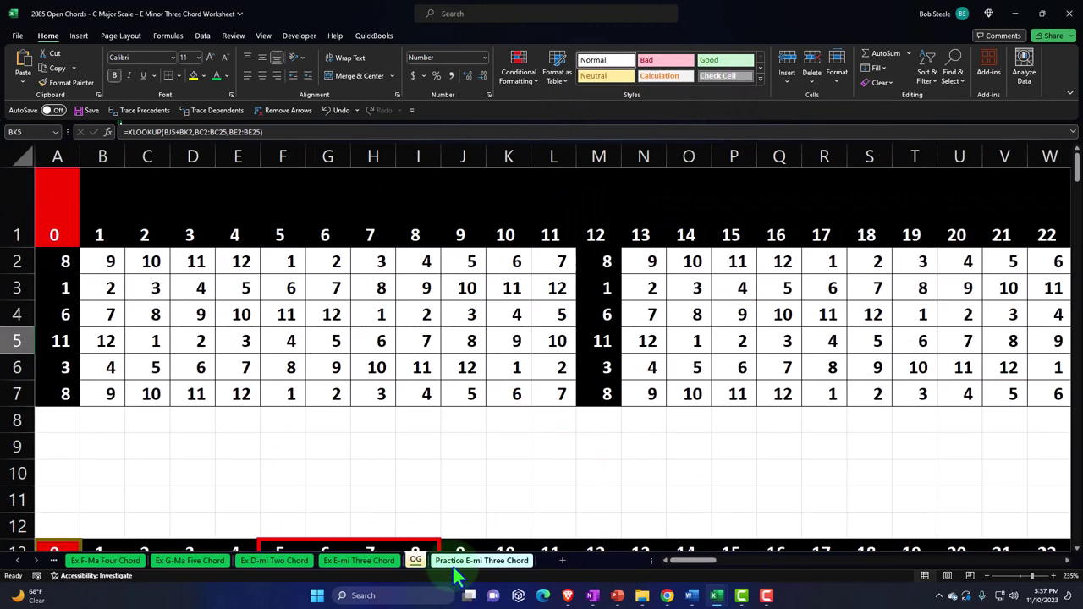
{"action": "left_click", "coordinate": [457, 563]}
{"action": "left_click", "coordinate": [212, 474]}
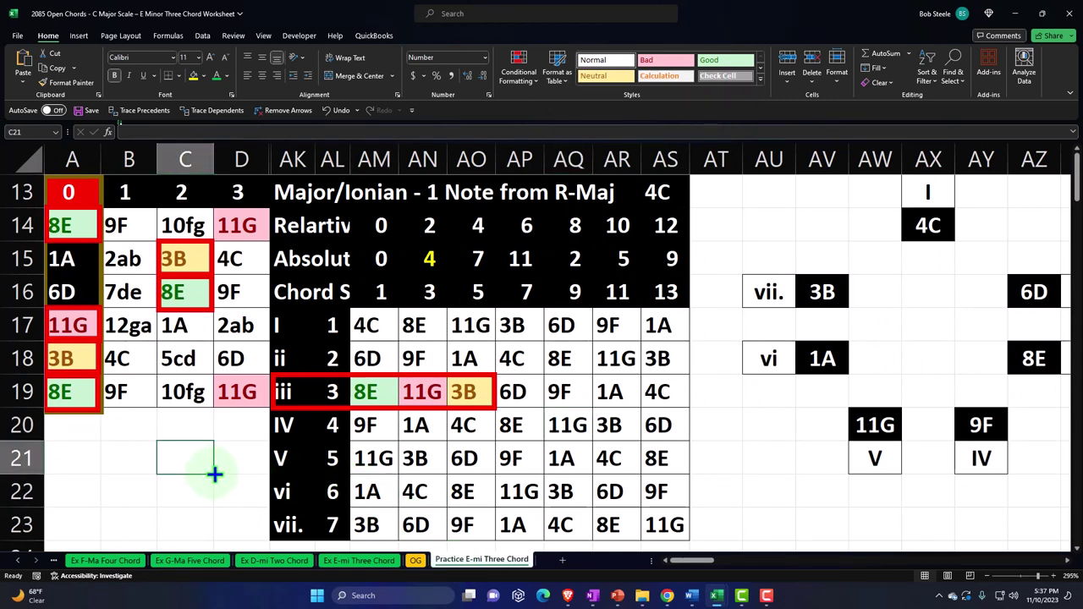